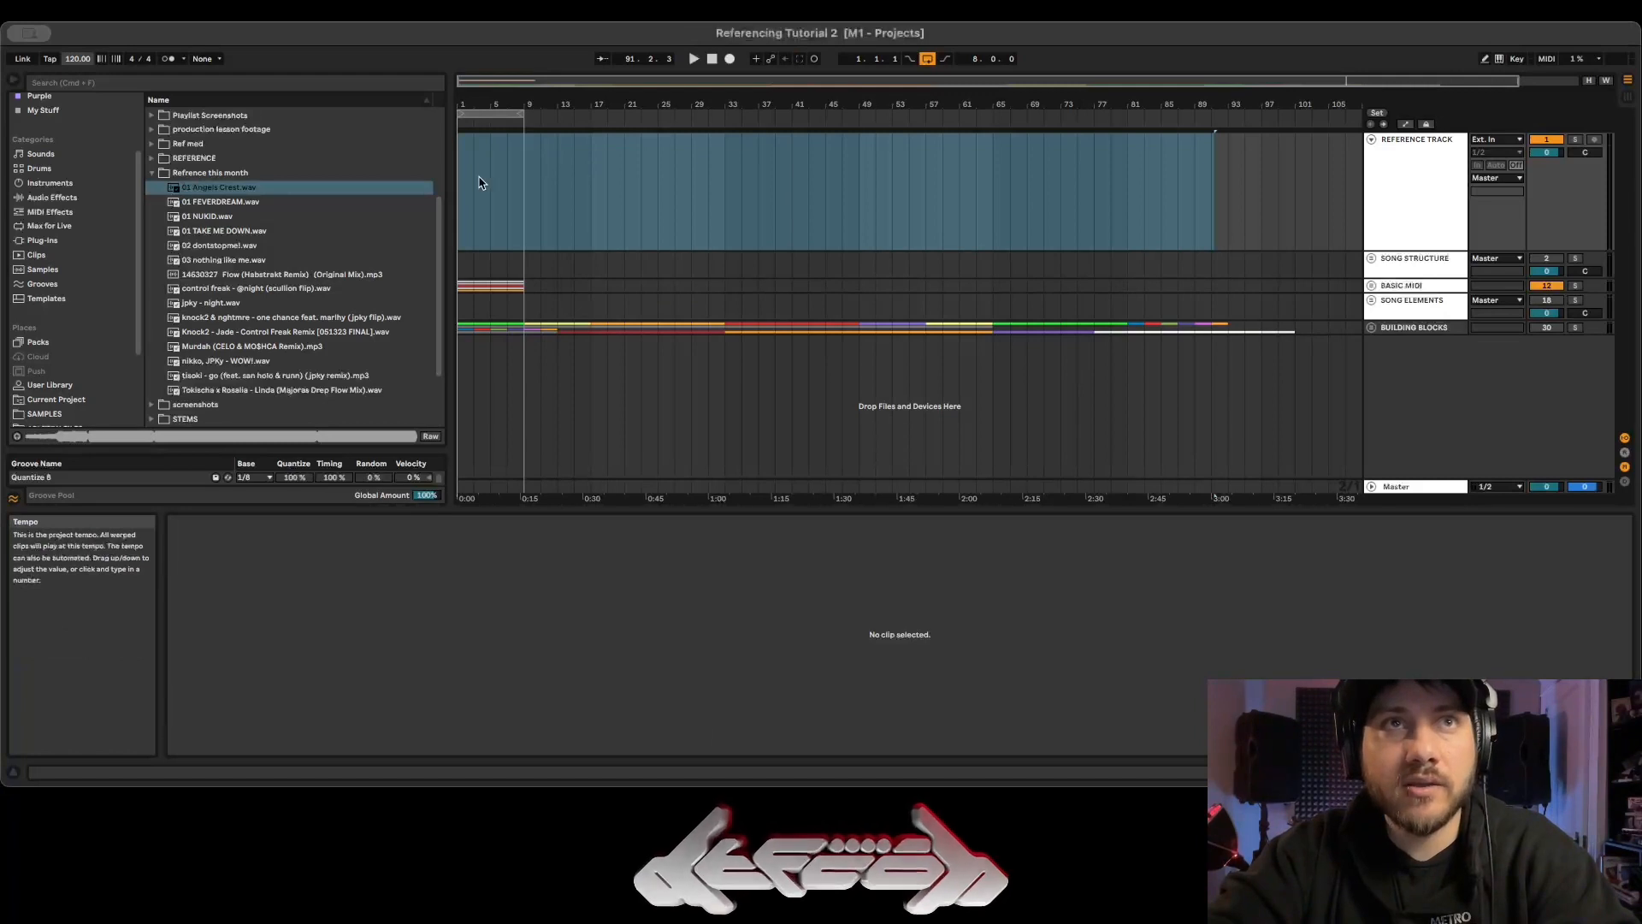
Place 01 Angels Crest.wav at bar 1 on the REFERENCE TRACK and turn off its warping.
drag(164, 193, 494, 169)
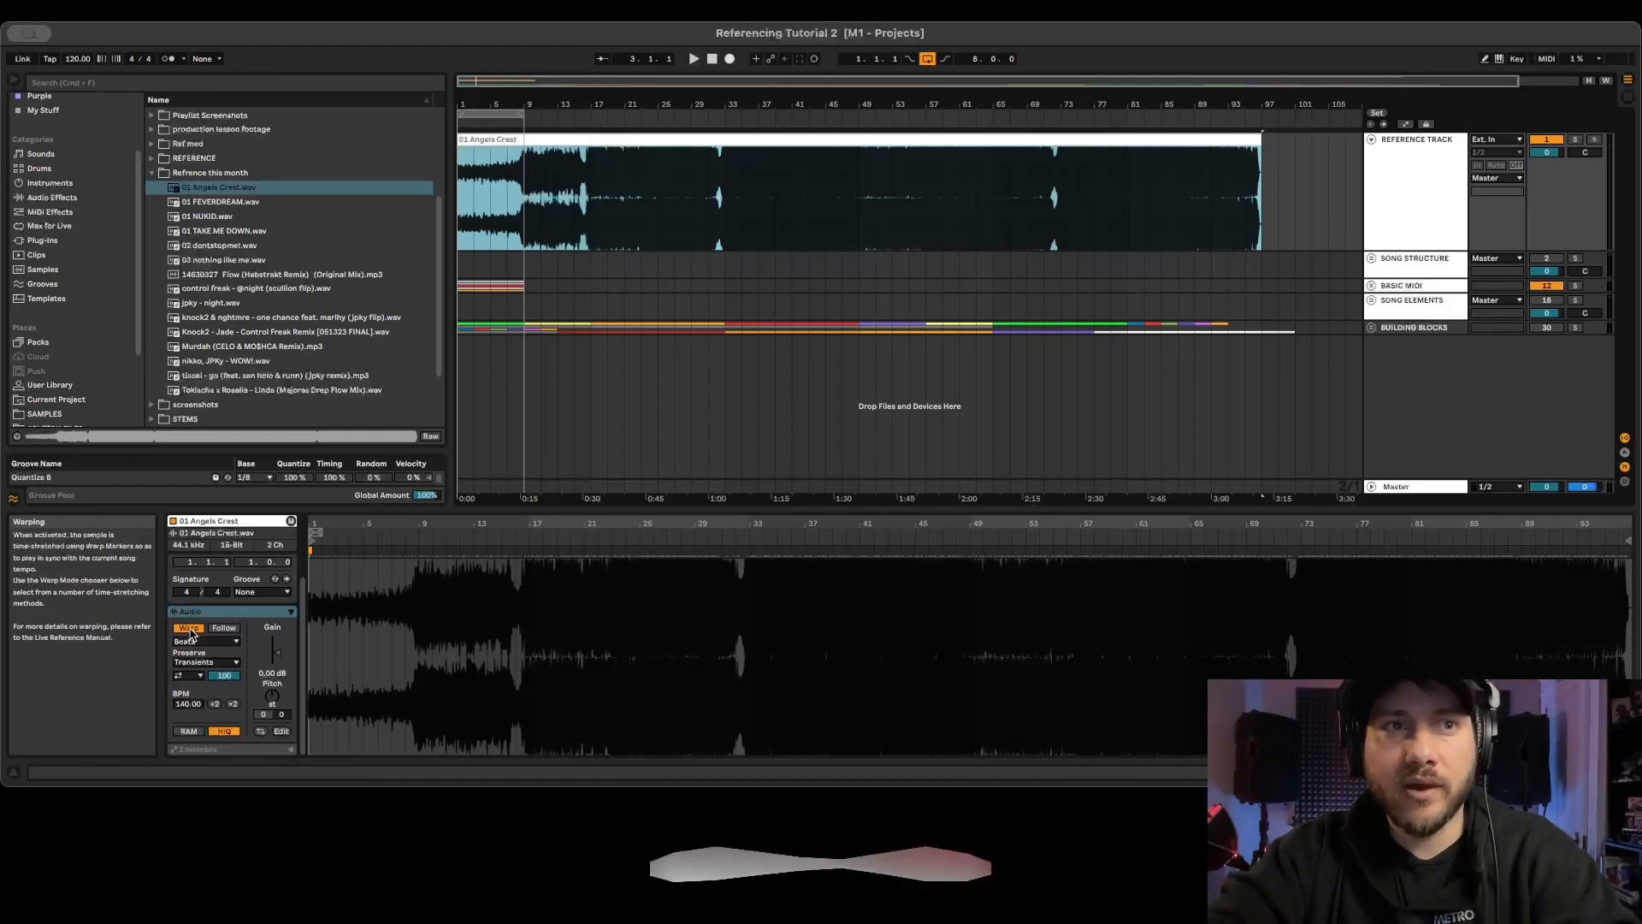
click(189, 629)
click(481, 114)
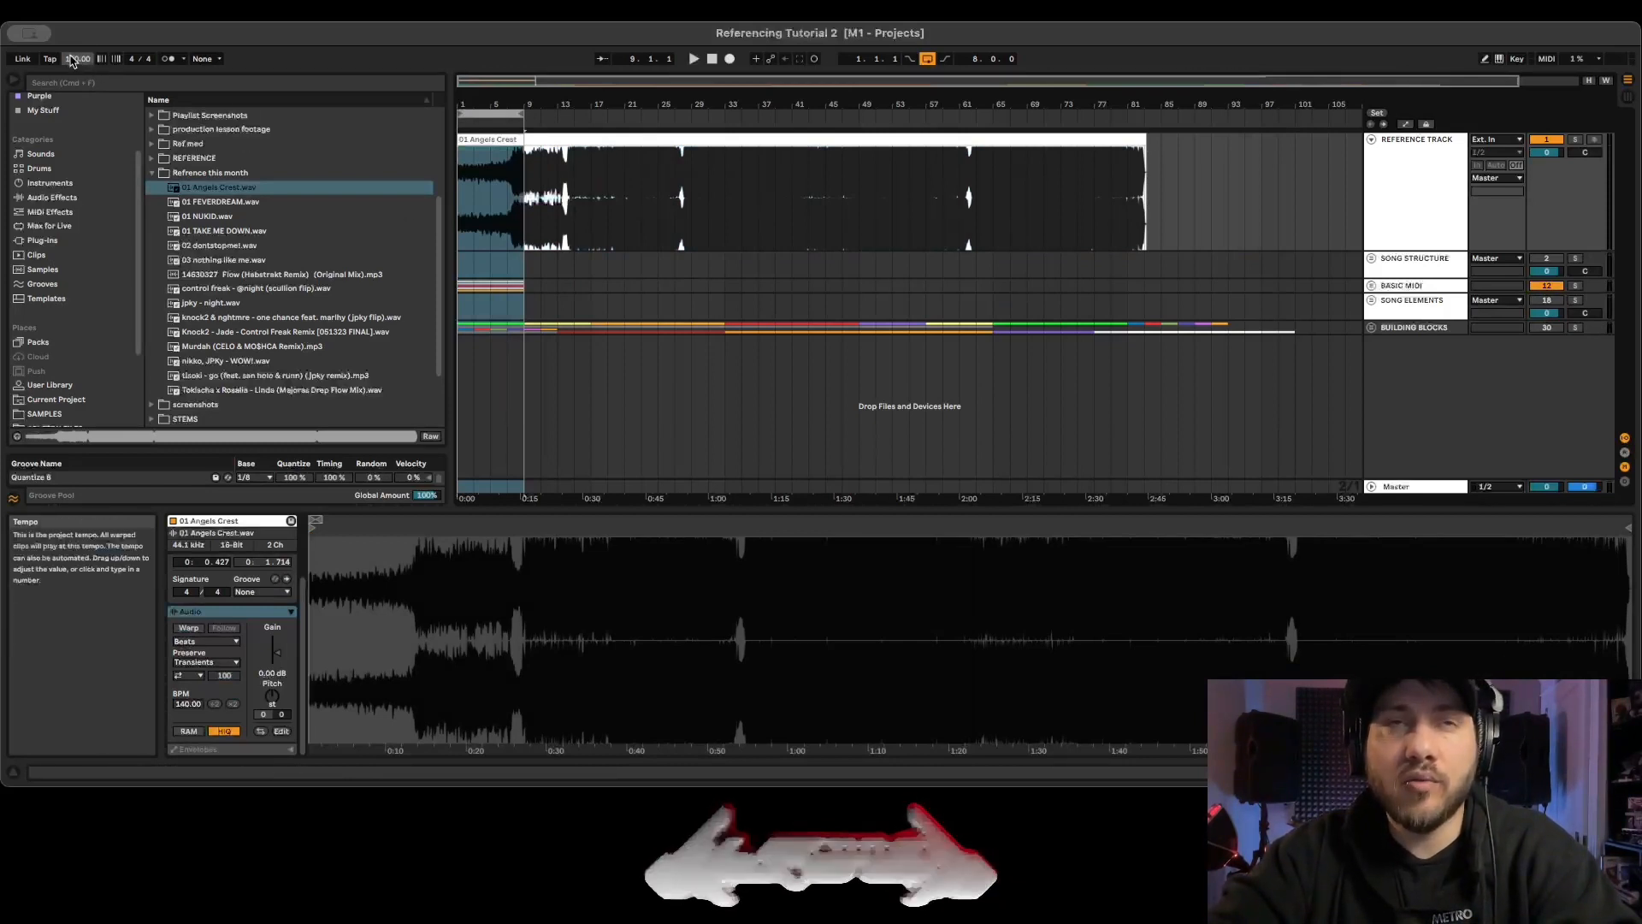
click(591, 171)
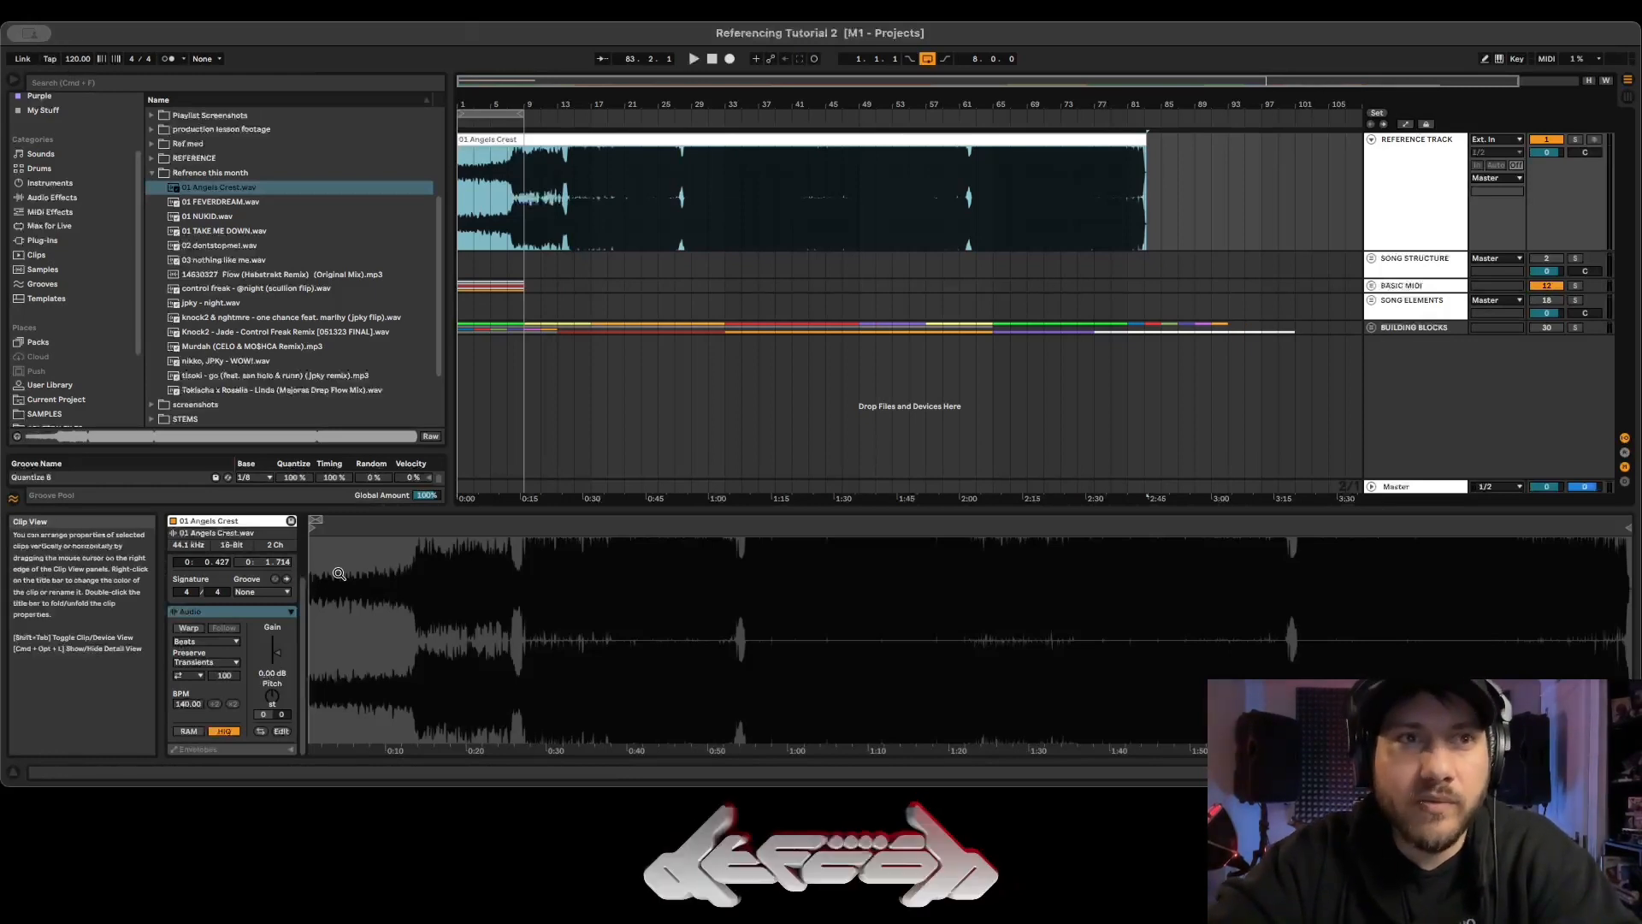
Play the reference track from around bar 28 and tap along to estimate the project tempo.
drag(383, 598, 383, 722)
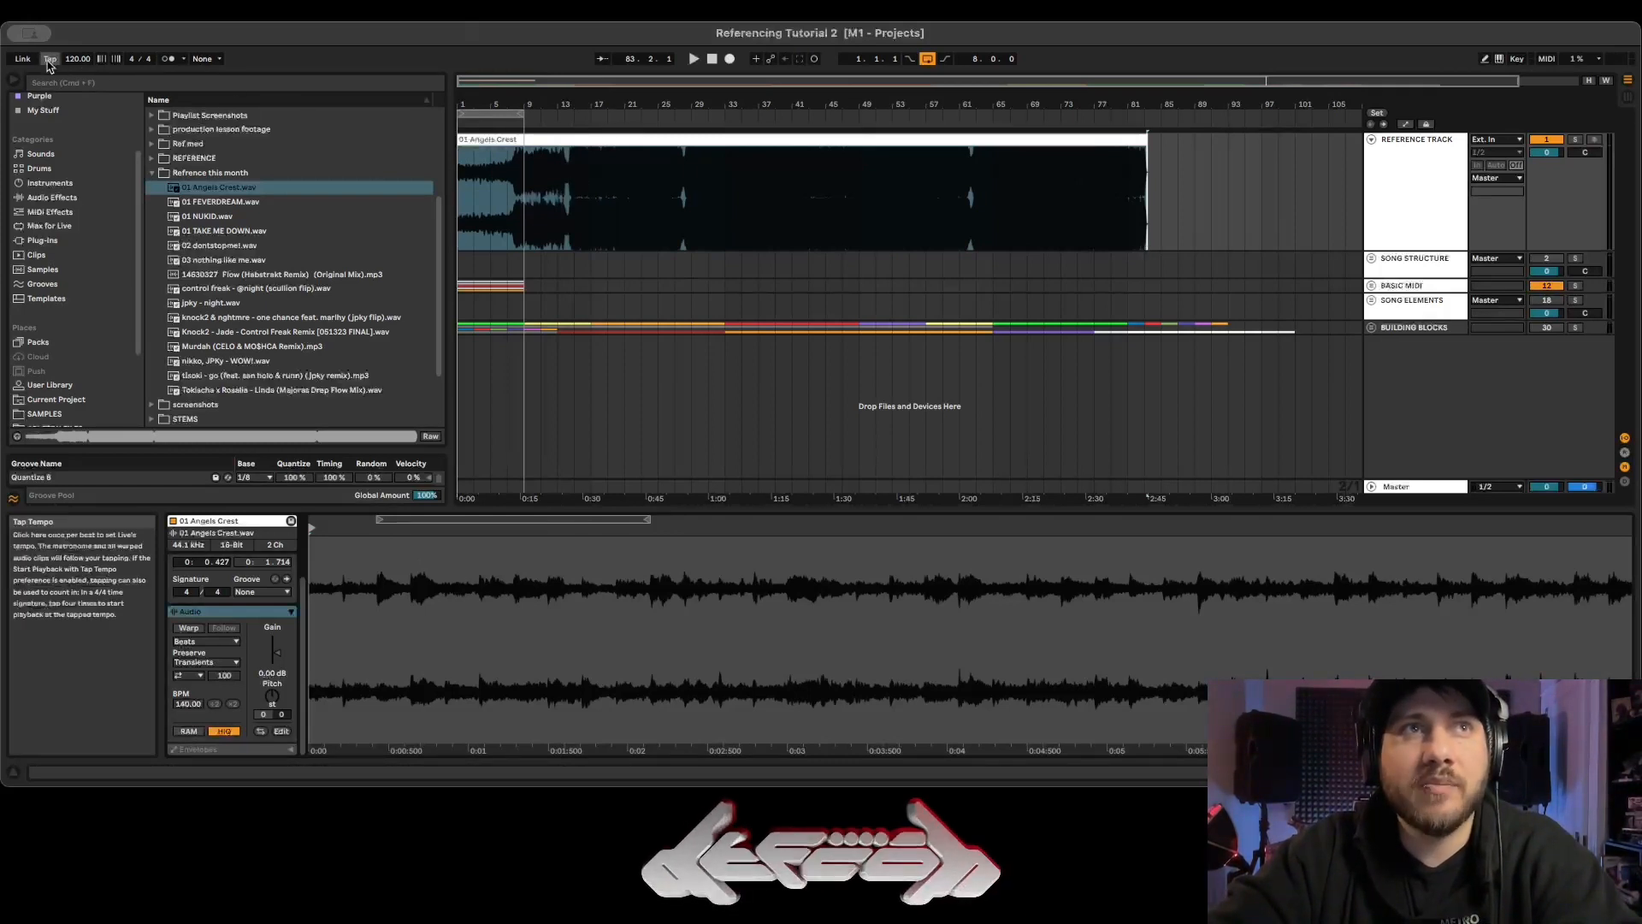
click(690, 117)
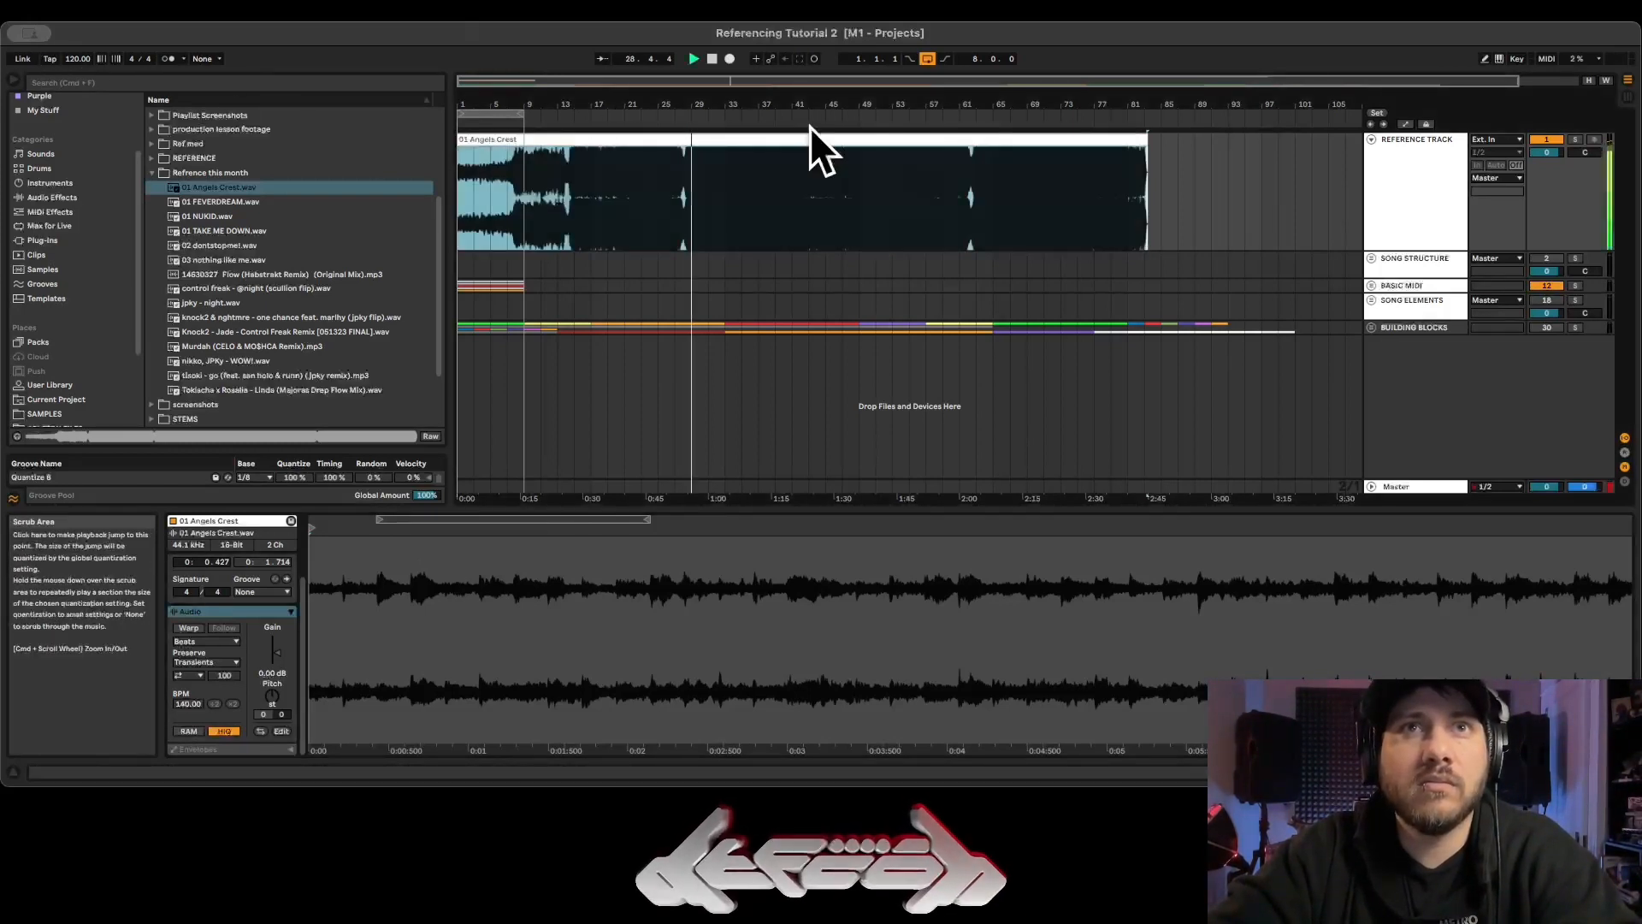
click(49, 60)
click(50, 60)
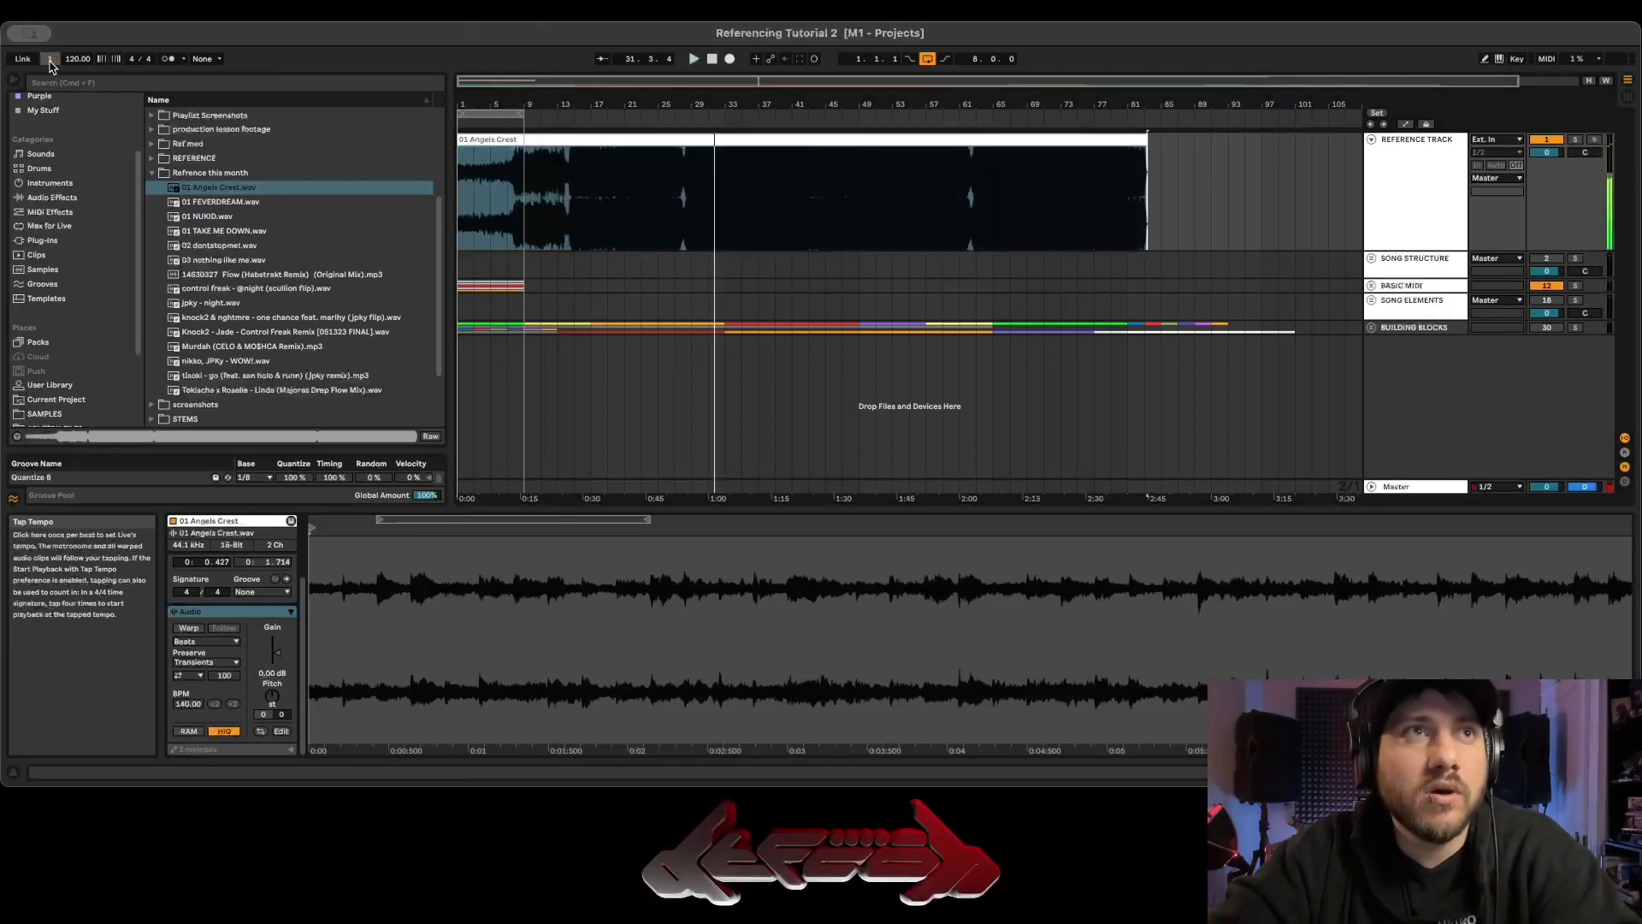
click(50, 60)
click(49, 60)
click(49, 61)
click(49, 60)
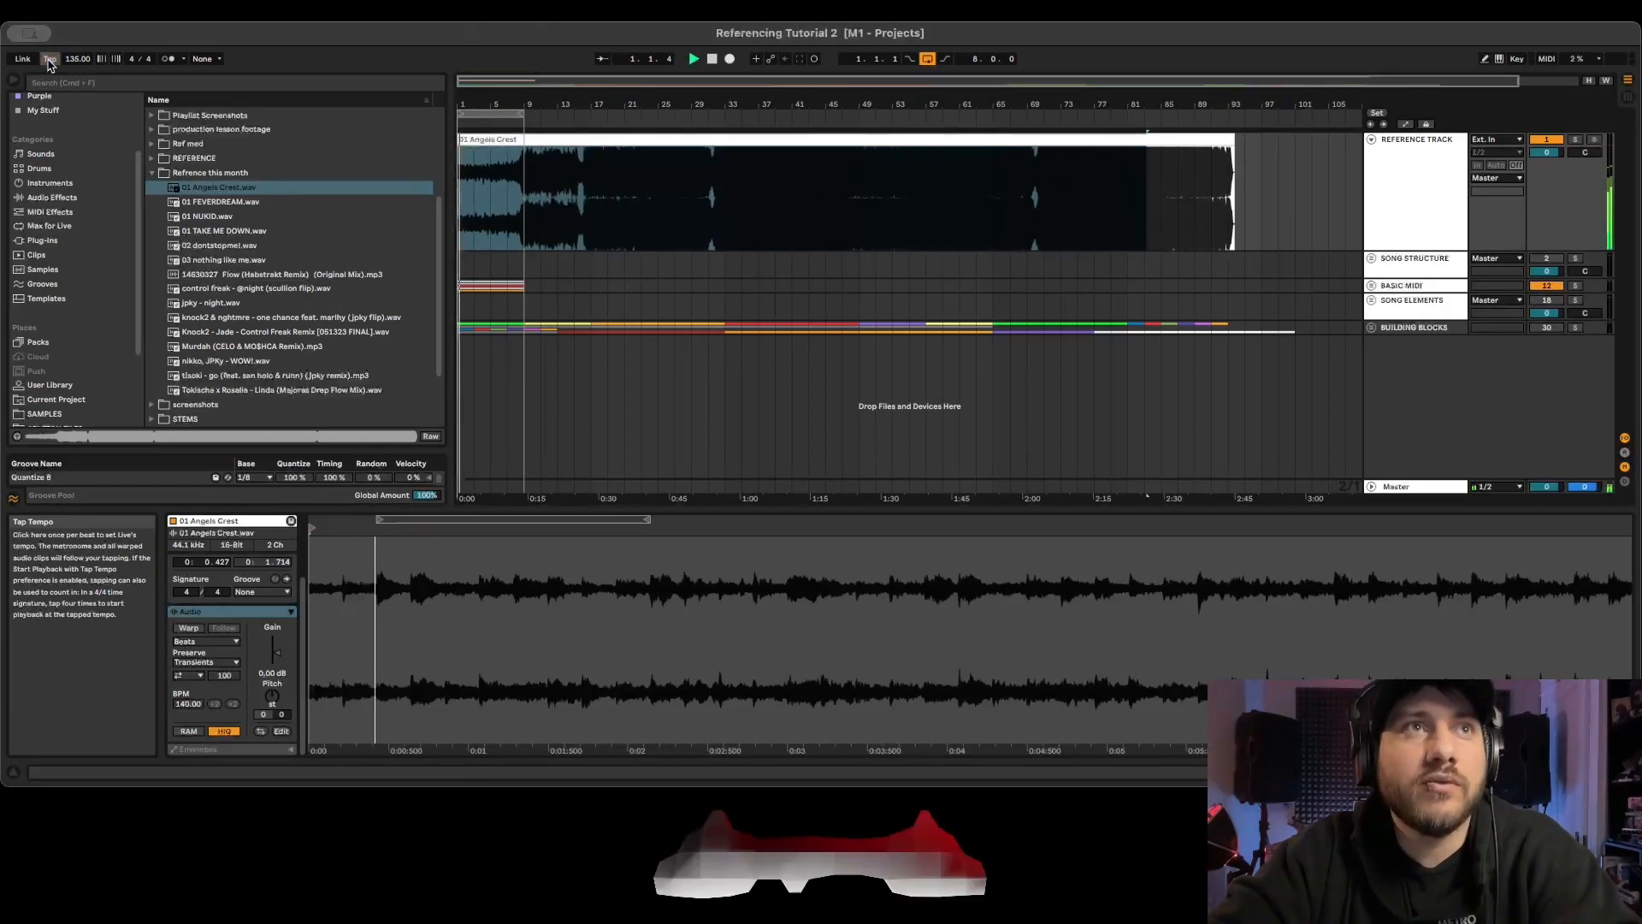
click(49, 61)
click(49, 61)
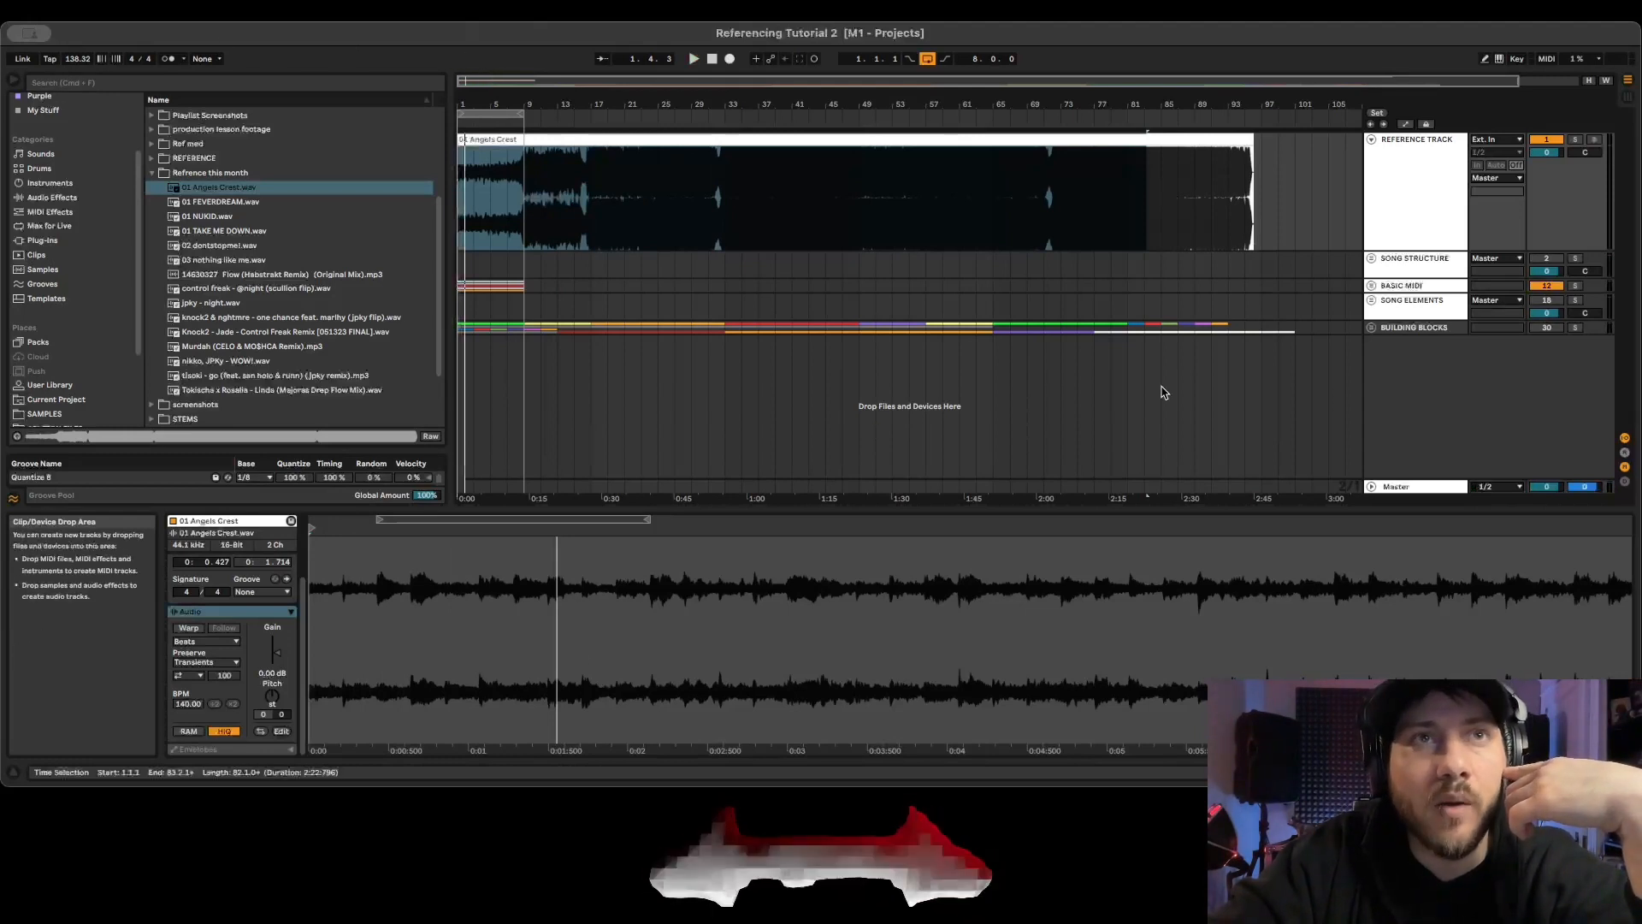
Play the first eight bars of the reference track and examine how its waveform lines up with the grid.
click(500, 113)
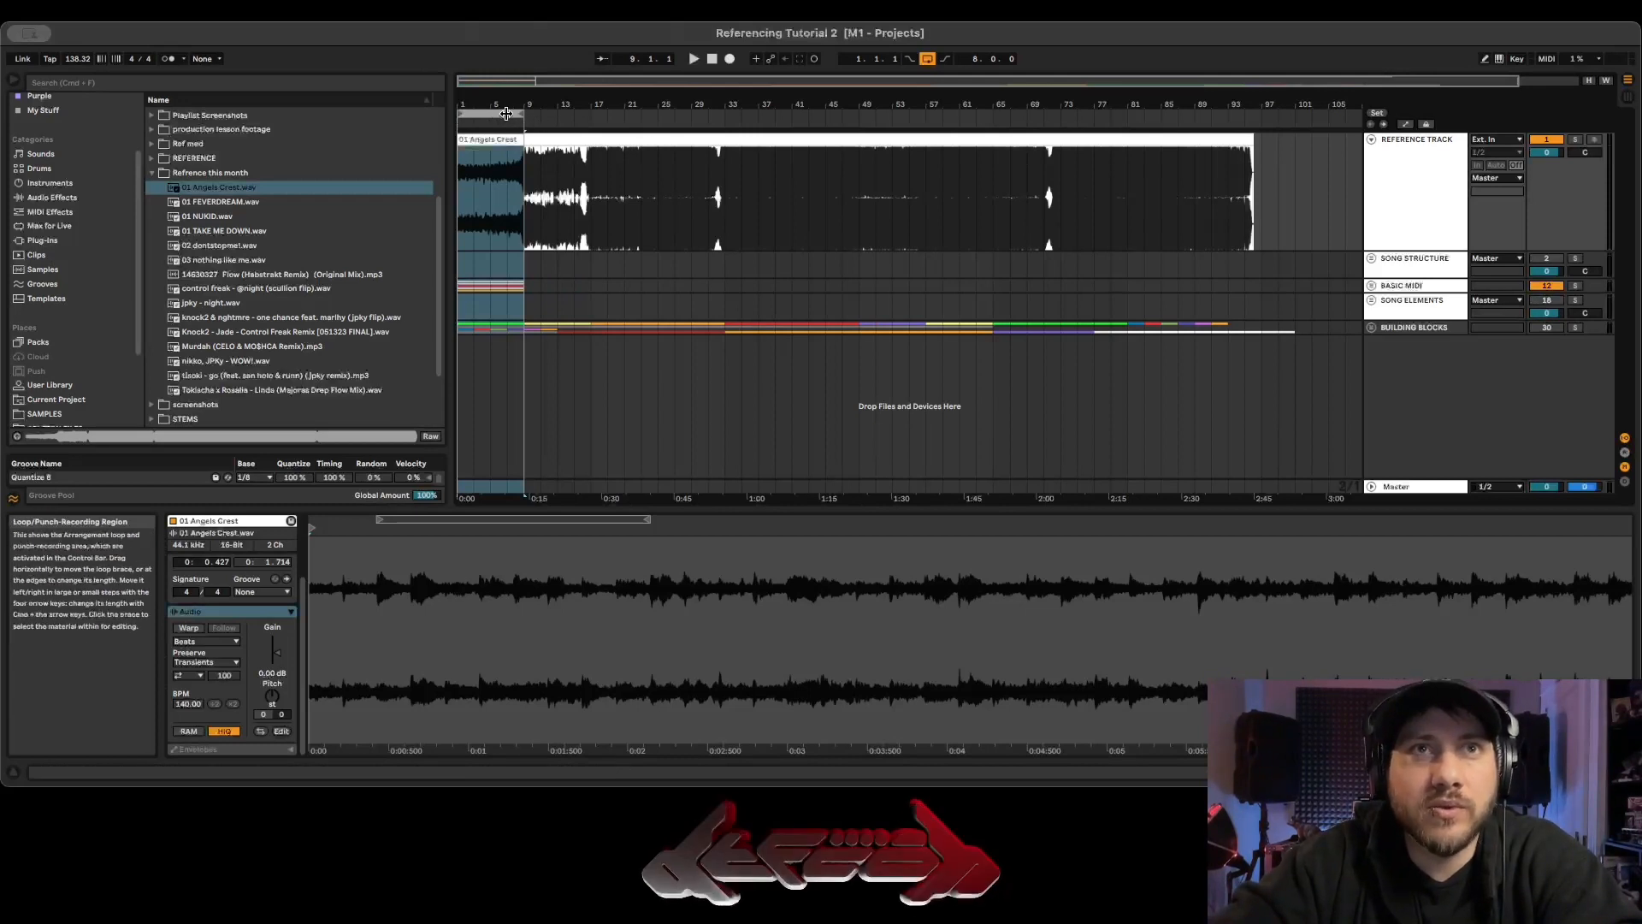
key(plus)
key(plus)
key(plus)
key(plus)
key(plus)
key(plus)
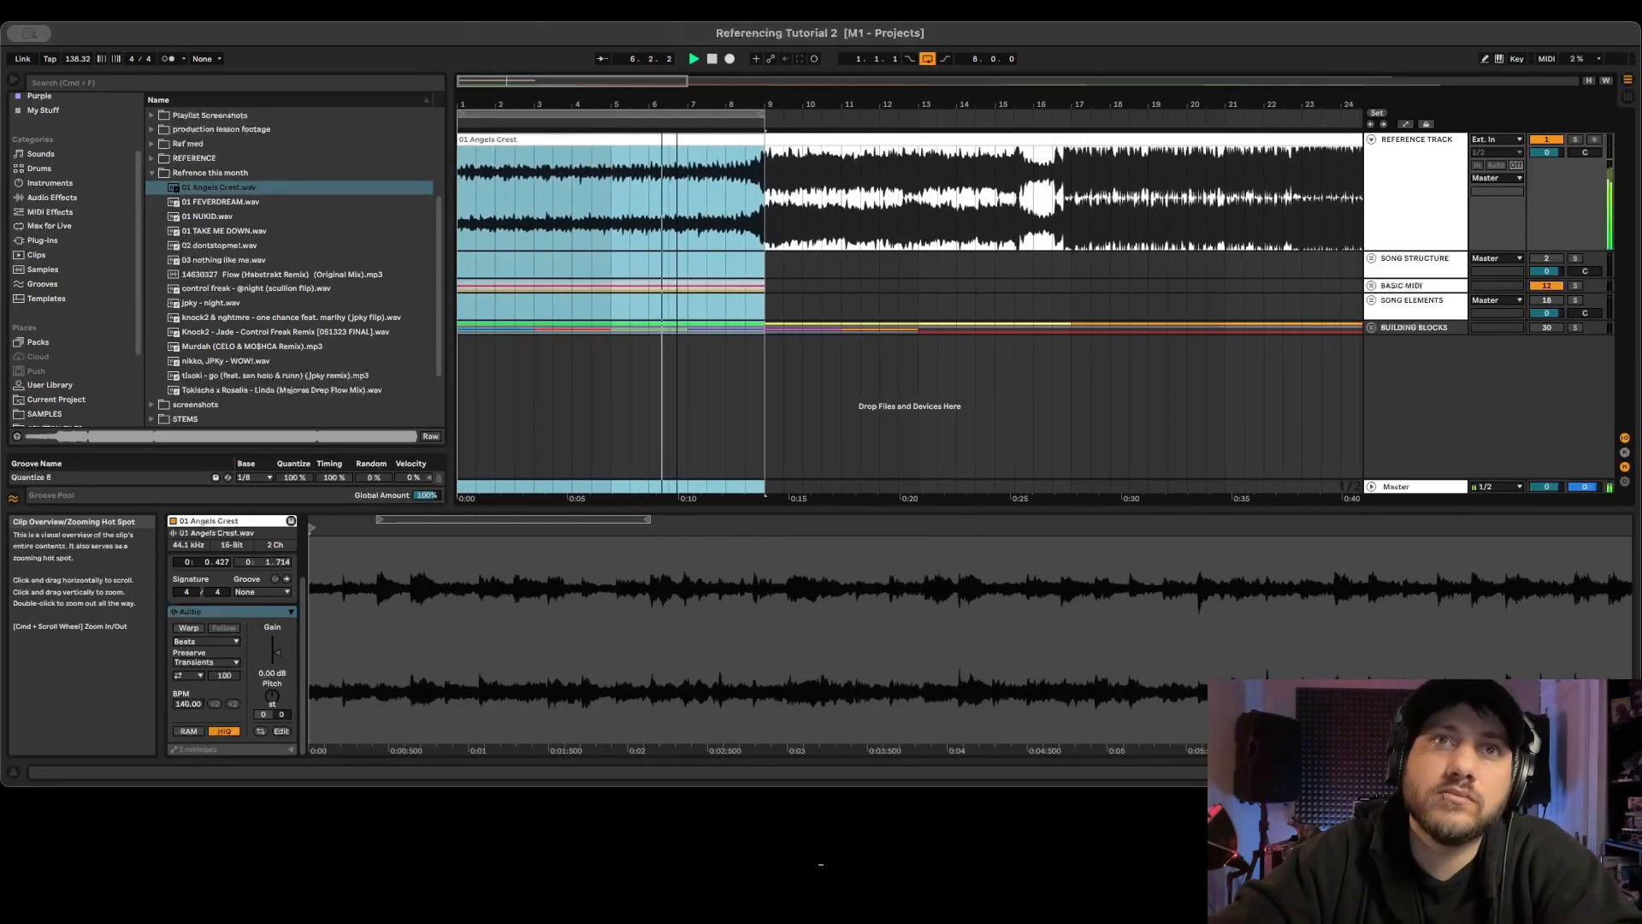
key(minus)
key(minus)
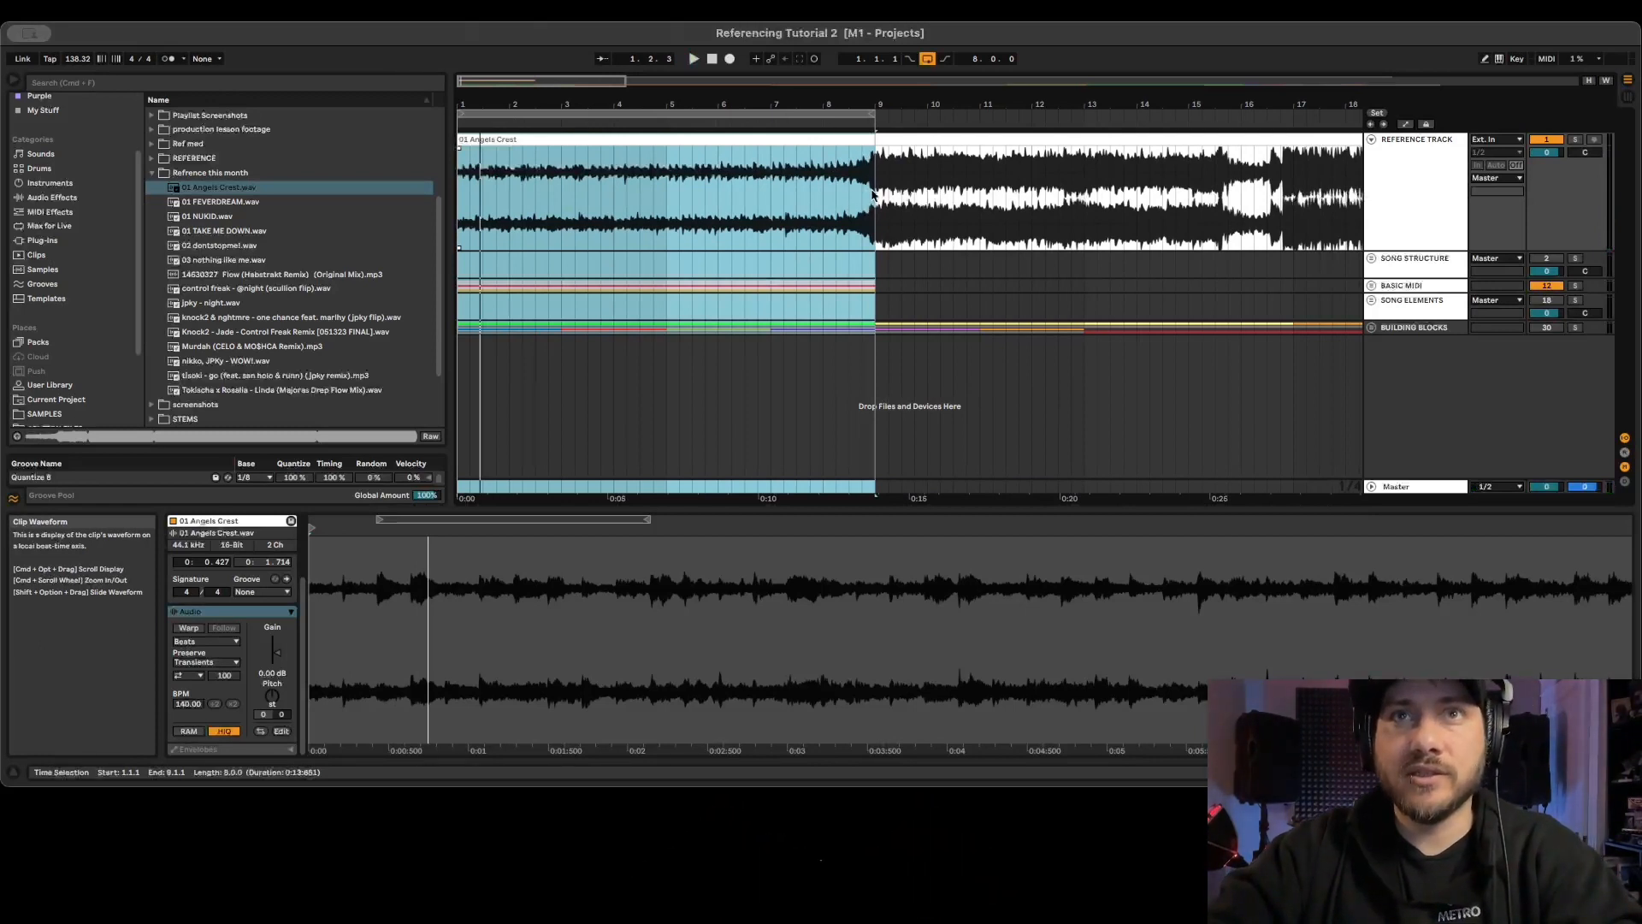
Try a project tempo of 138 BPM, then set it to 140 BPM.
click(76, 59)
text(122)
key(Return)
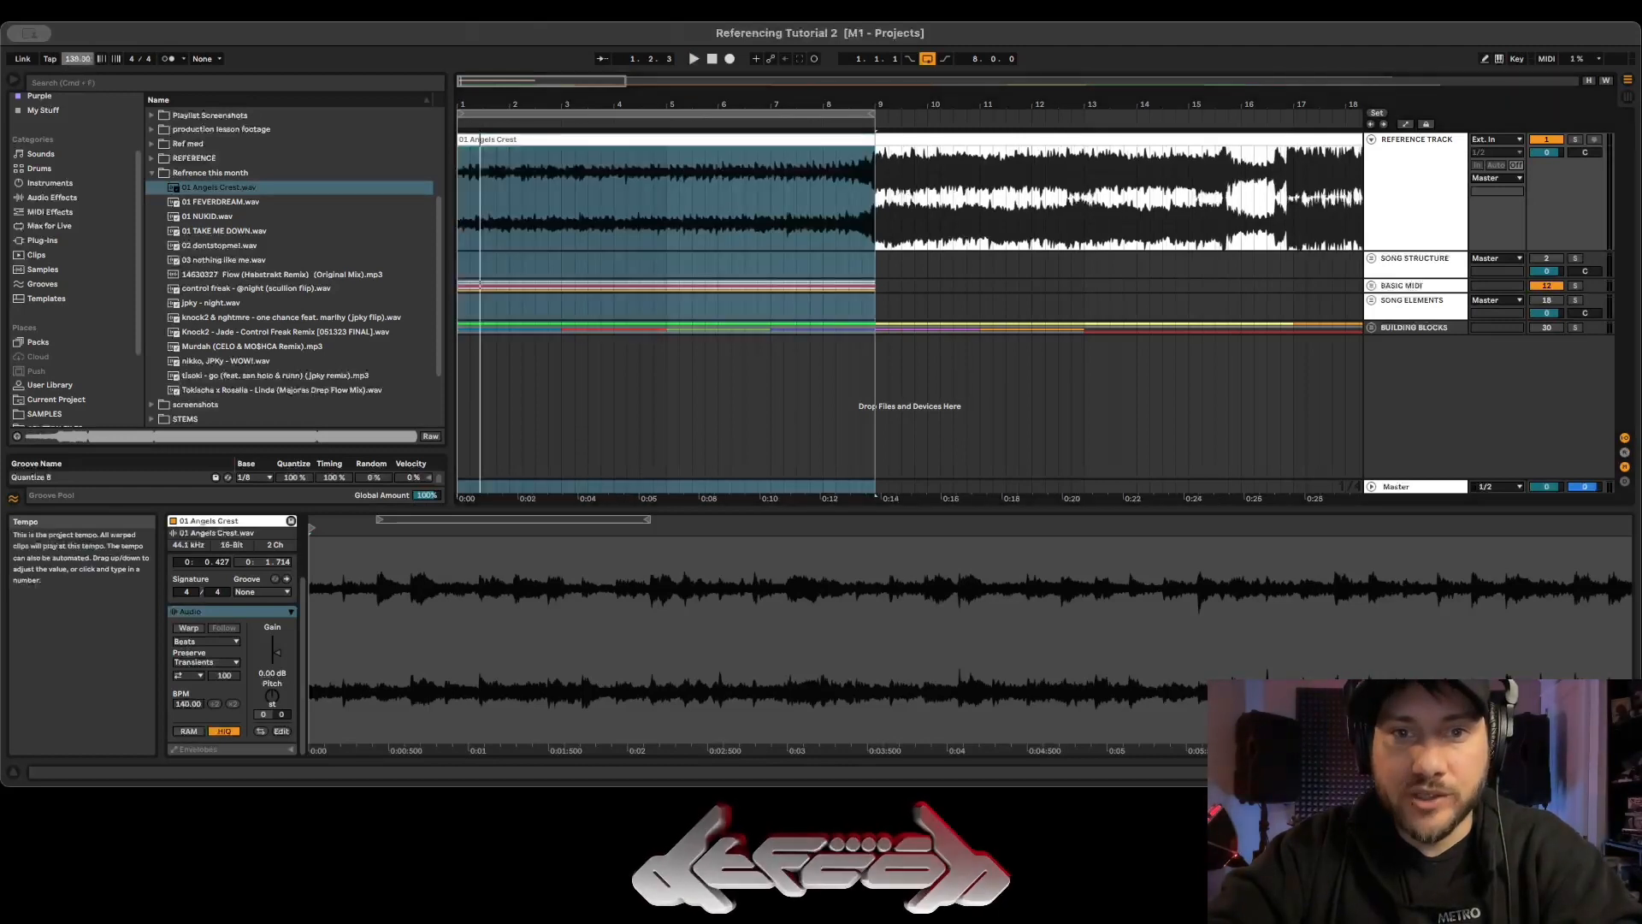
text(140)
key(Return)
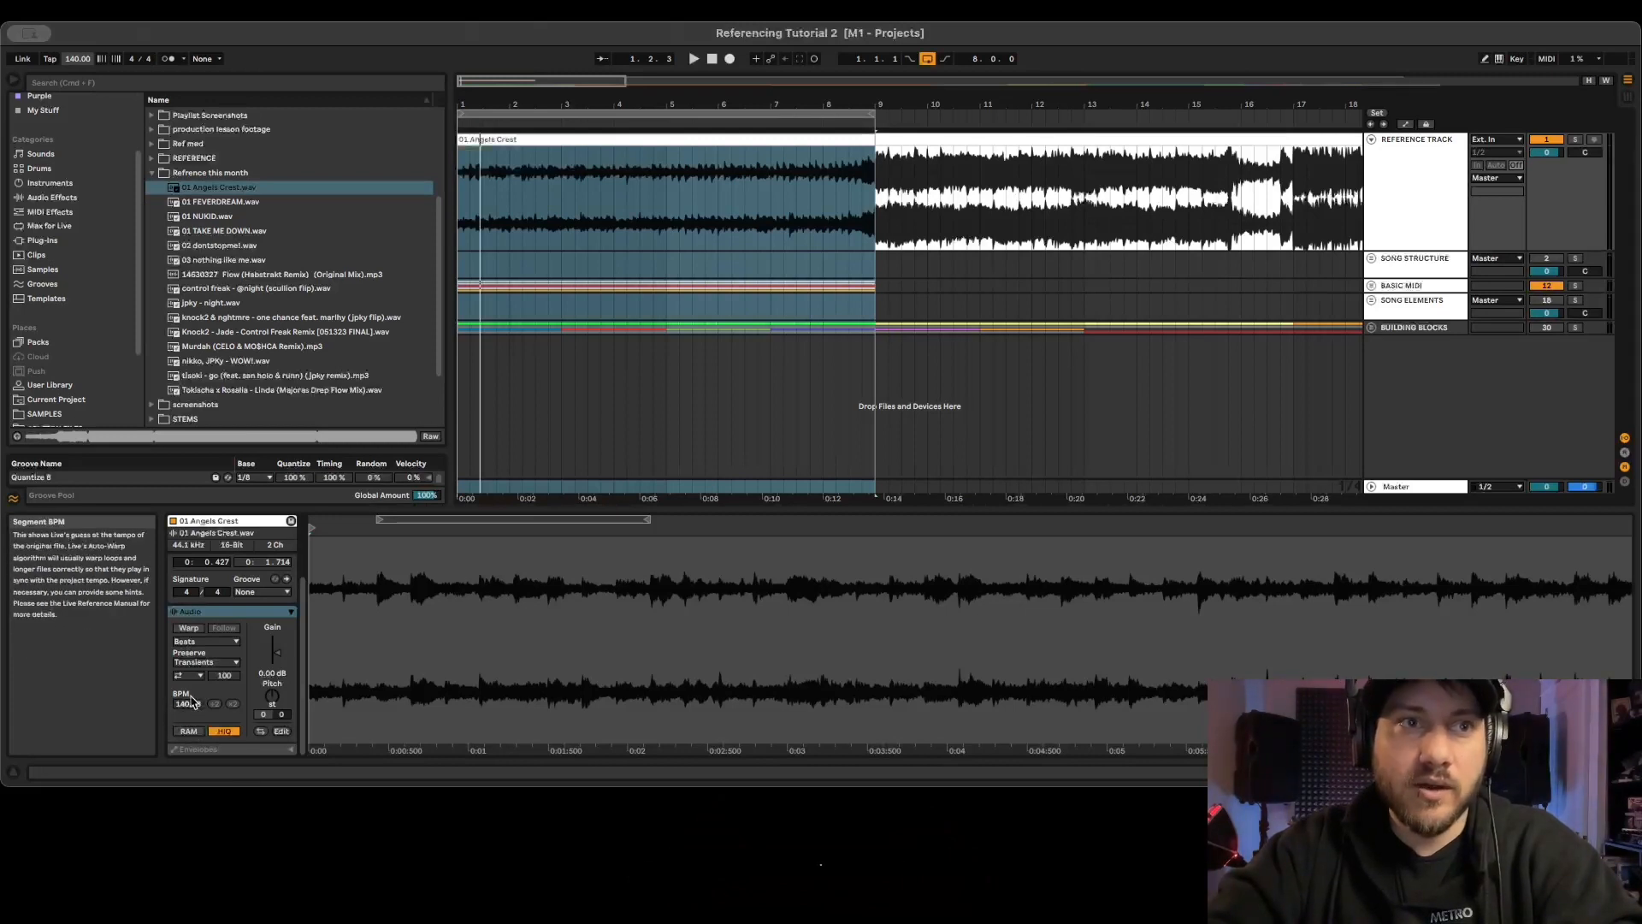
Step the eight-bar loop through the whole reference track to check section alignment, and return it to bar 1.
drag(556, 81, 556, 17)
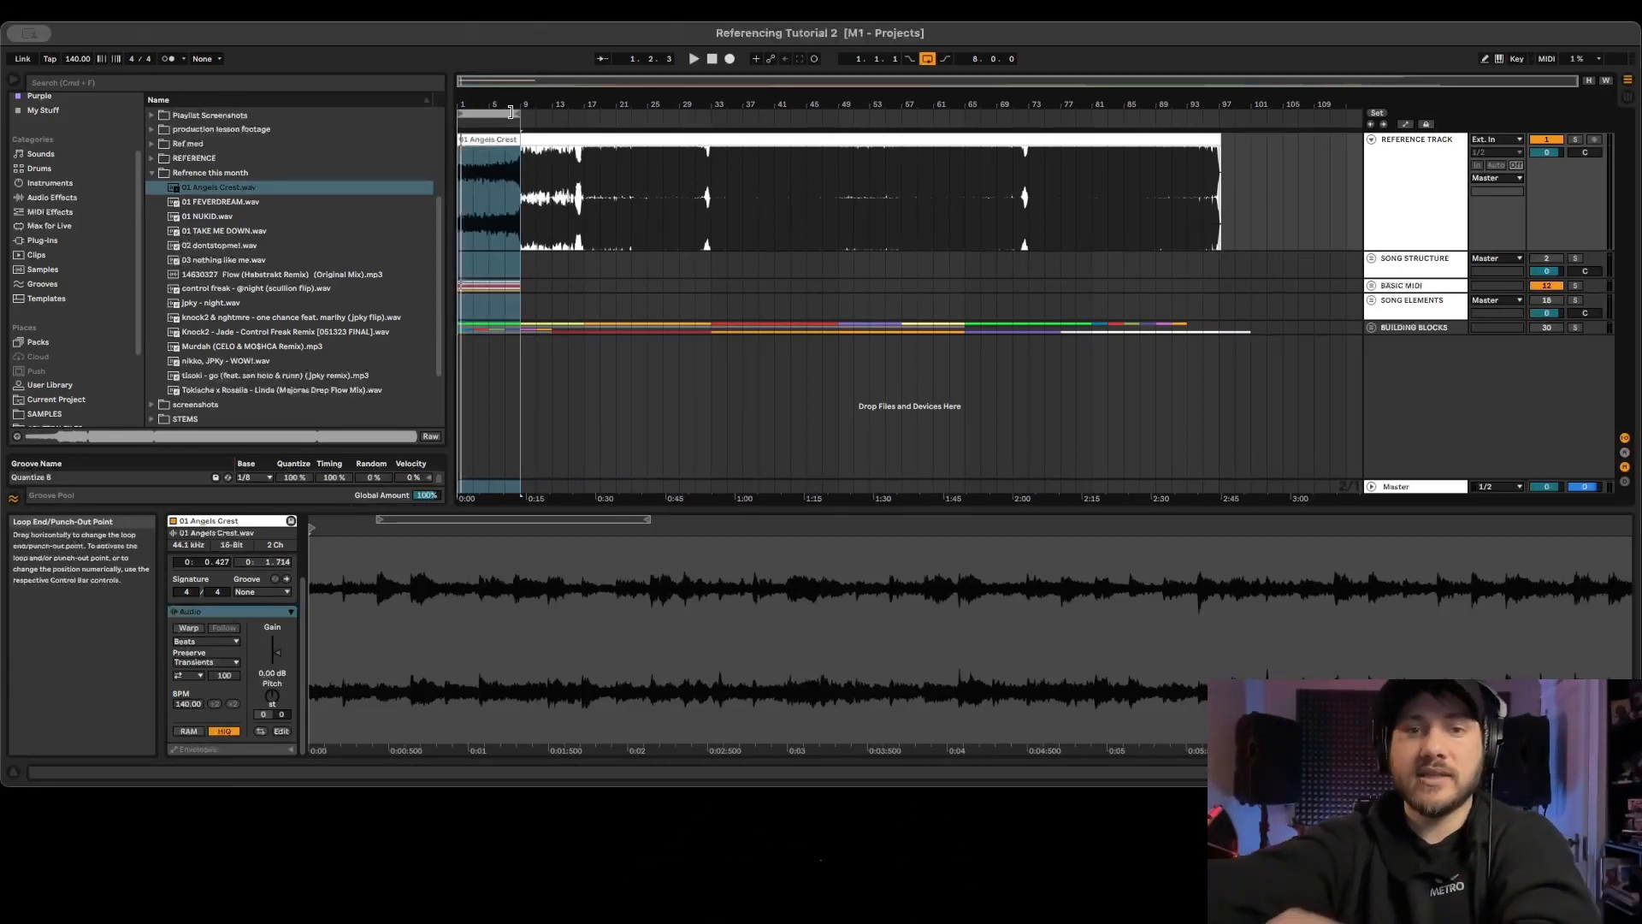
key(Up)
key(Up)
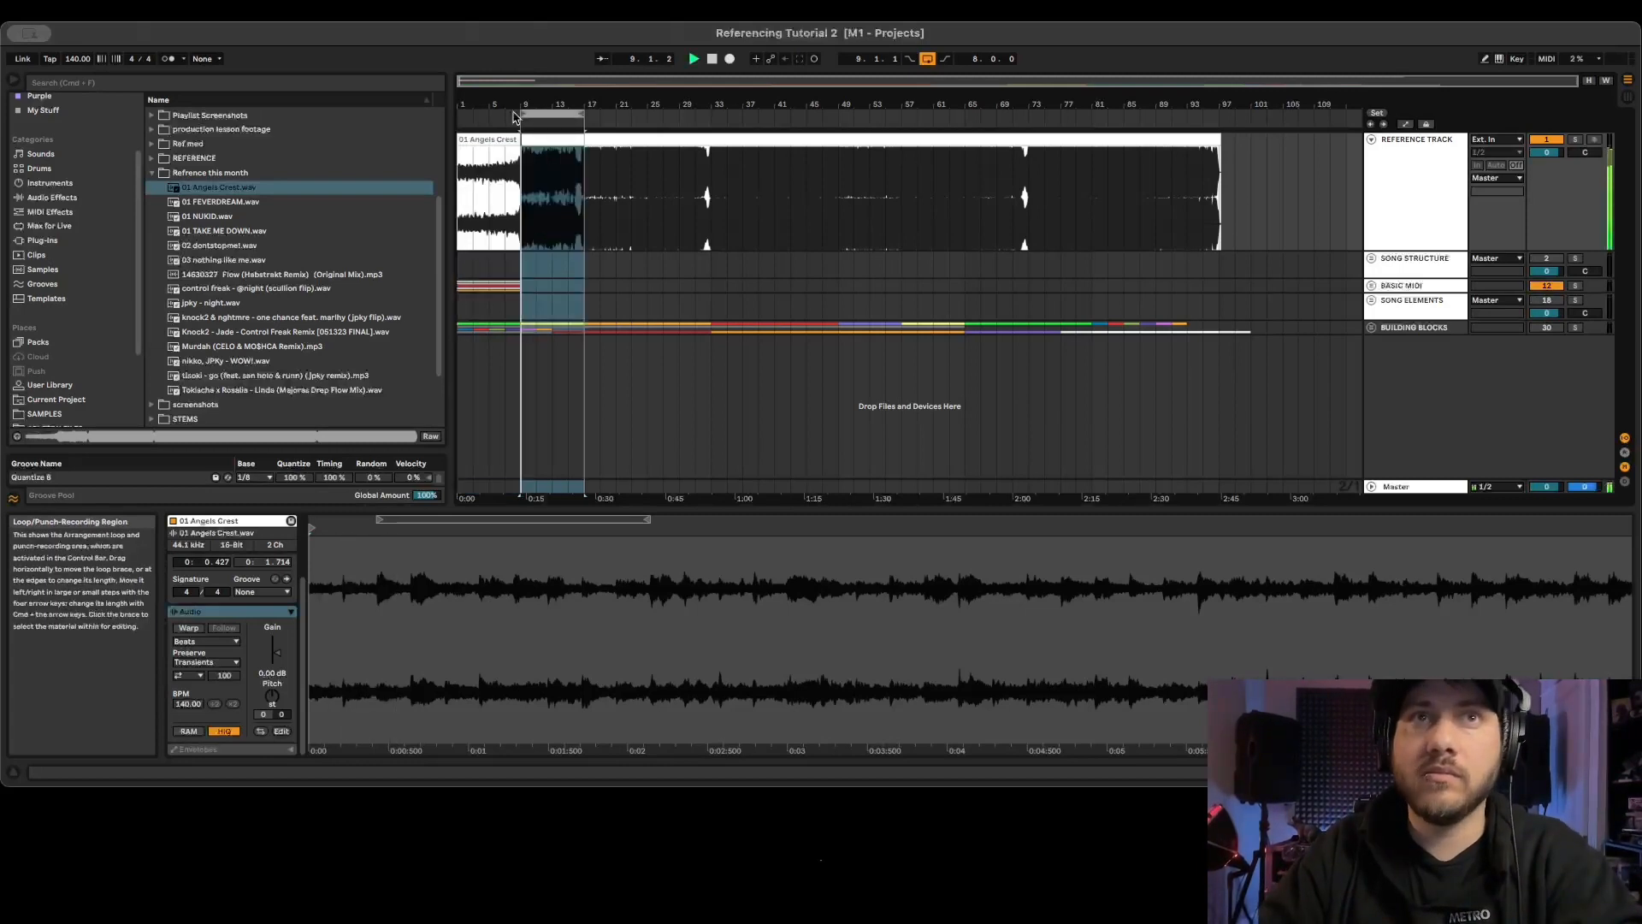
key(Up)
key(Up)
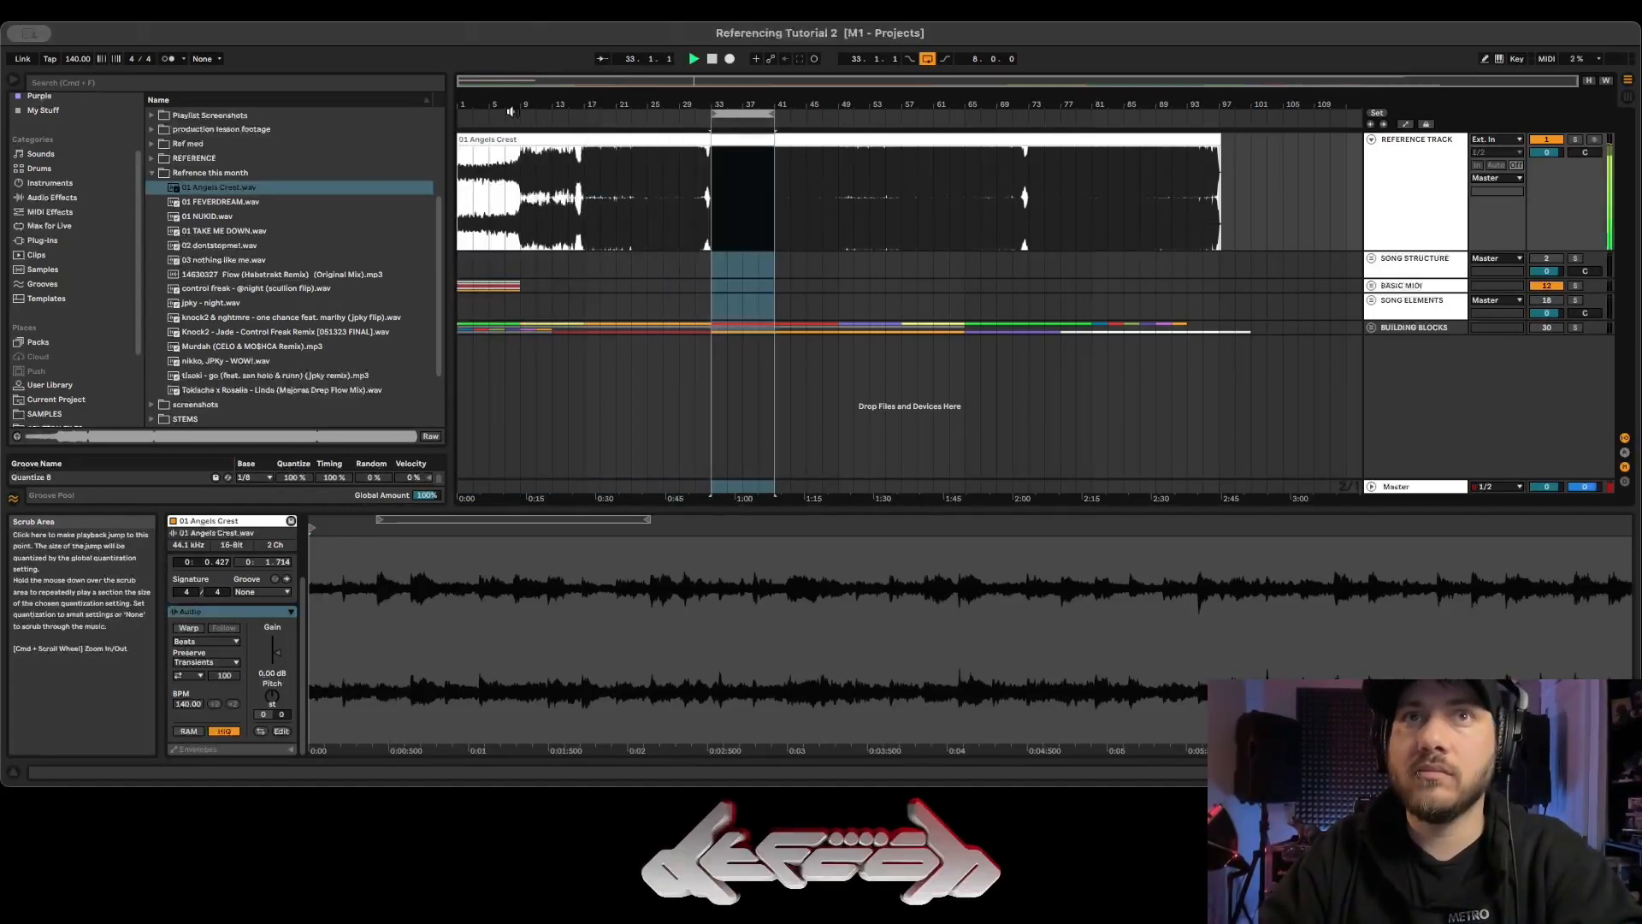
key(Up)
key(Up)
key(Up)
key(Up)
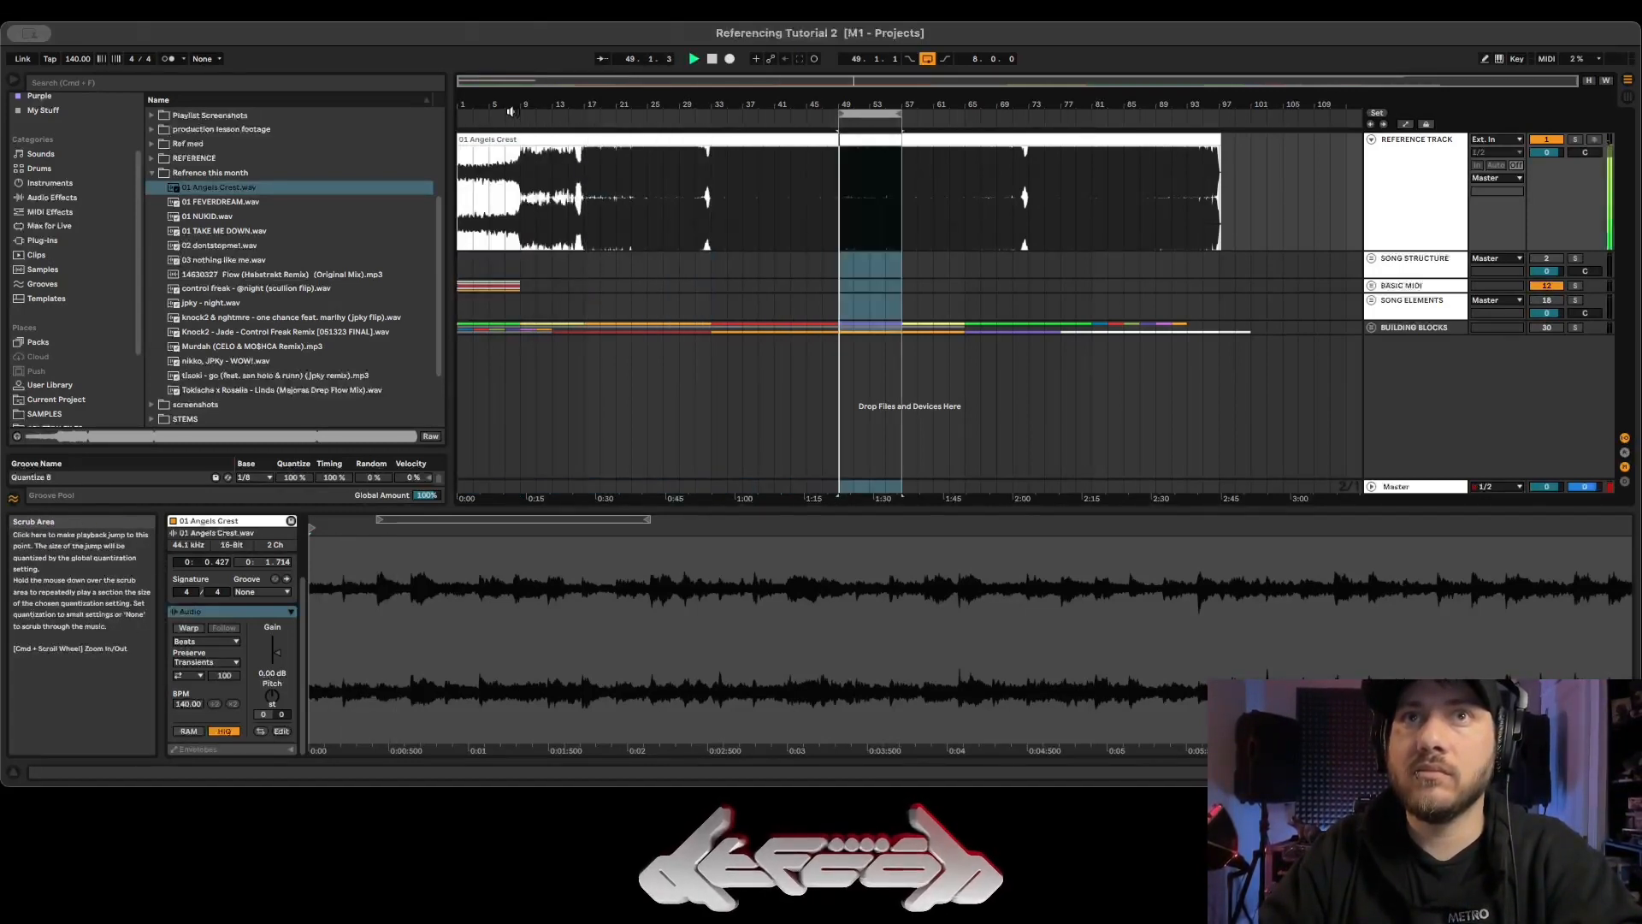
key(Up)
key(Up)
key(Up)
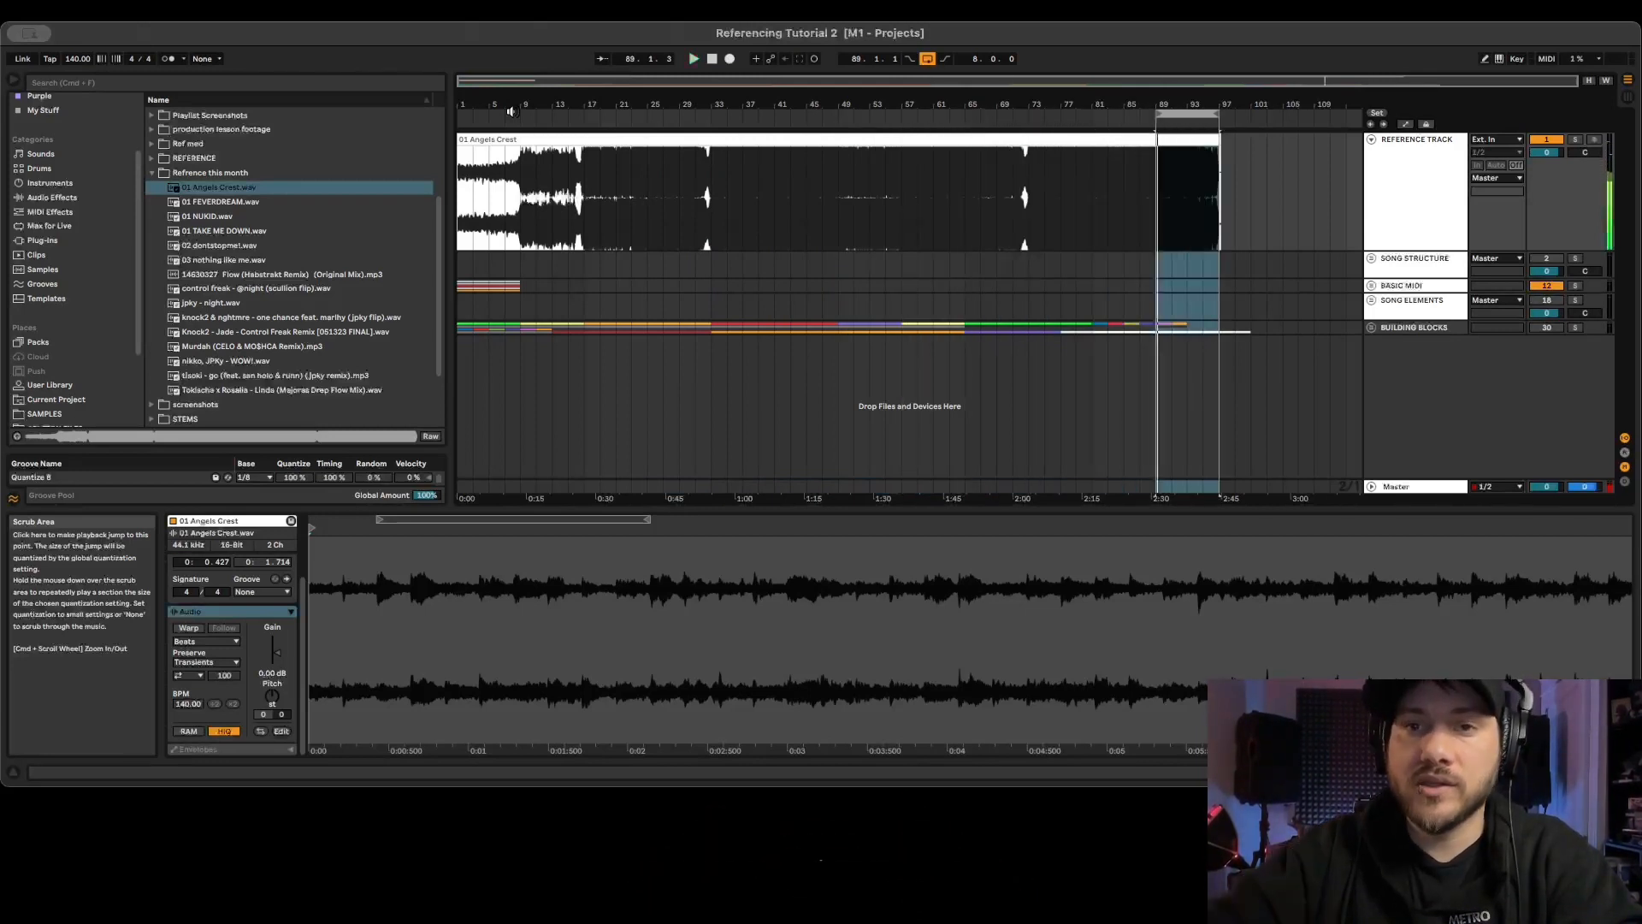
key(Down)
key(Down)
key(Down)
key(Down)
key(Down)
key(Down)
key(Down)
key(Down)
key(Down)
key(Down)
key(Down)
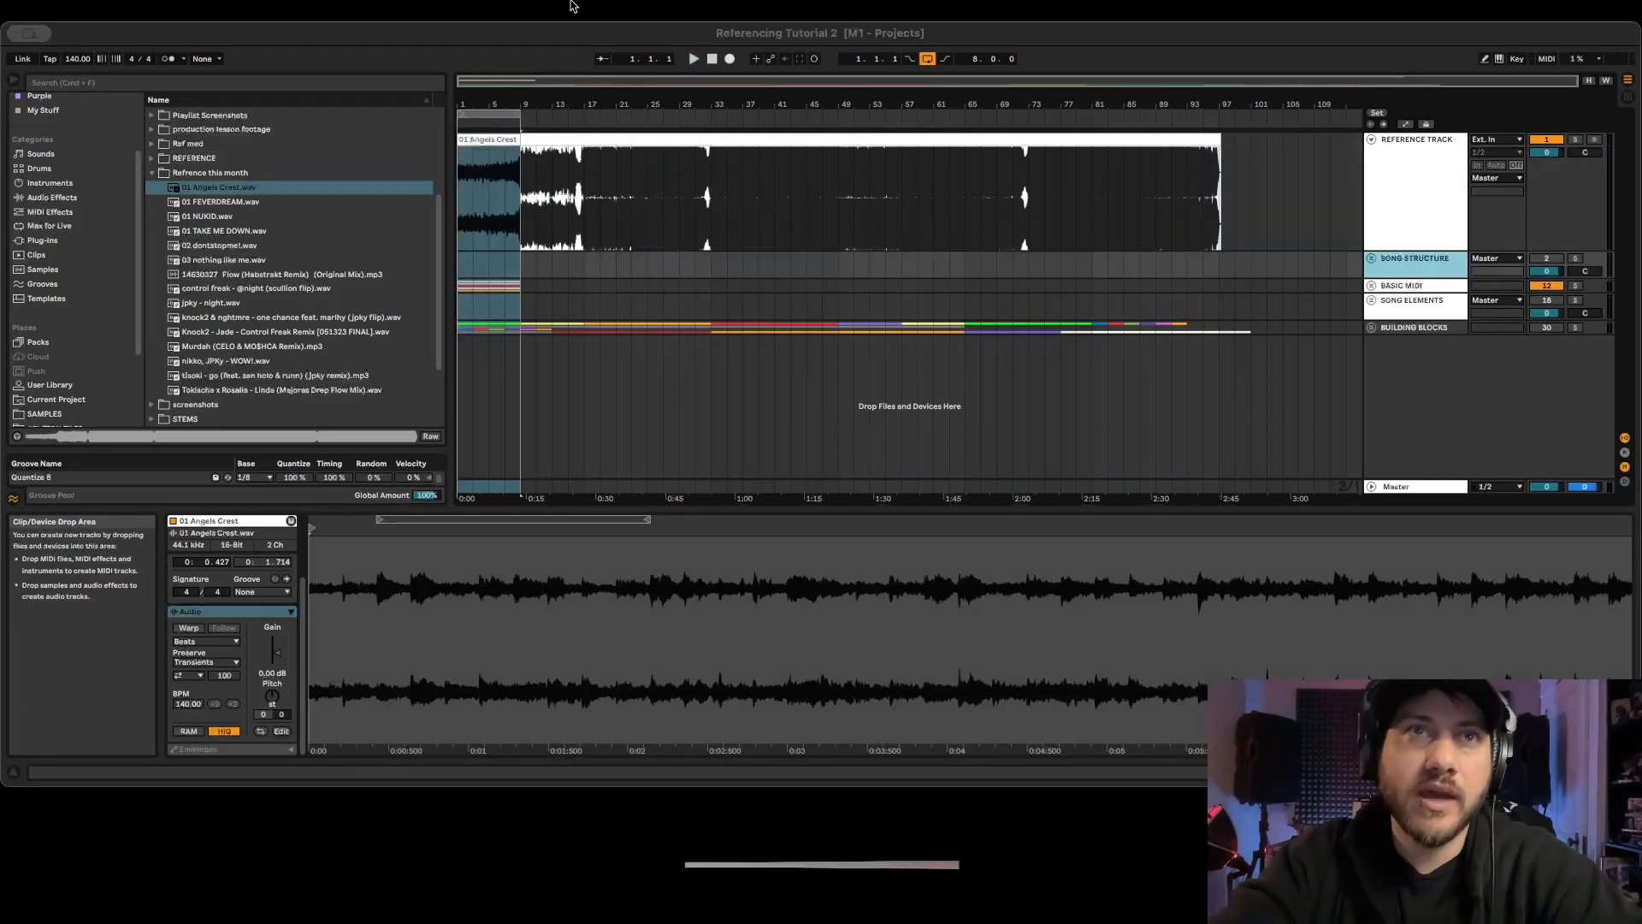
Unfold the SONG STRUCTURE and BUILDING BLOCKS groups to show their tracks.
click(1372, 259)
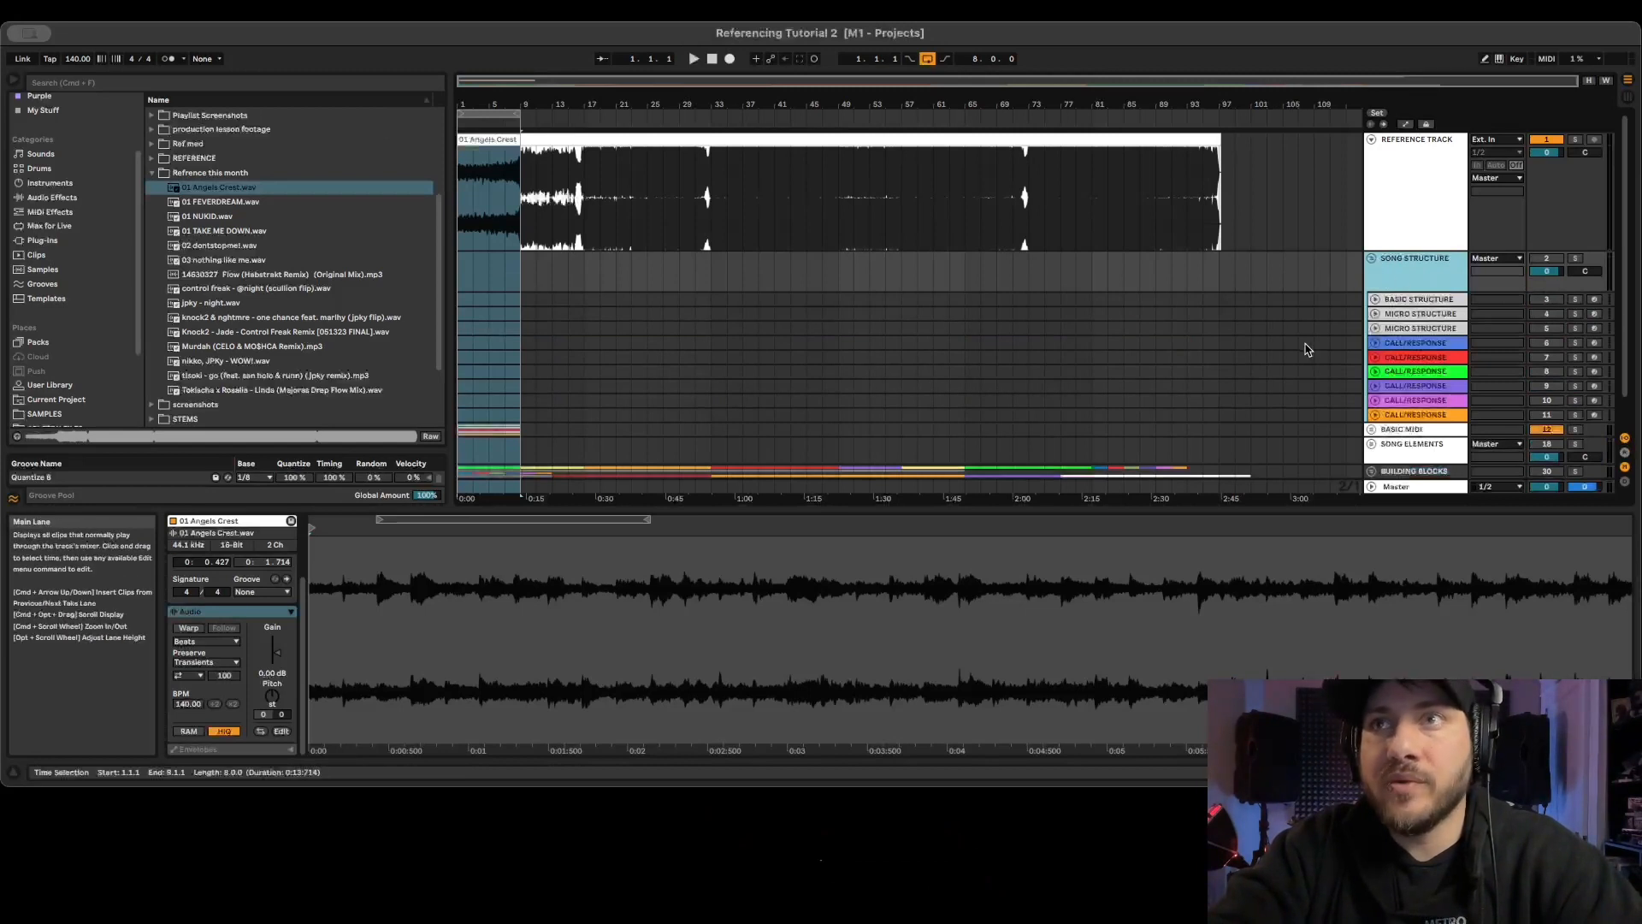
scroll(1305, 349, down, 1)
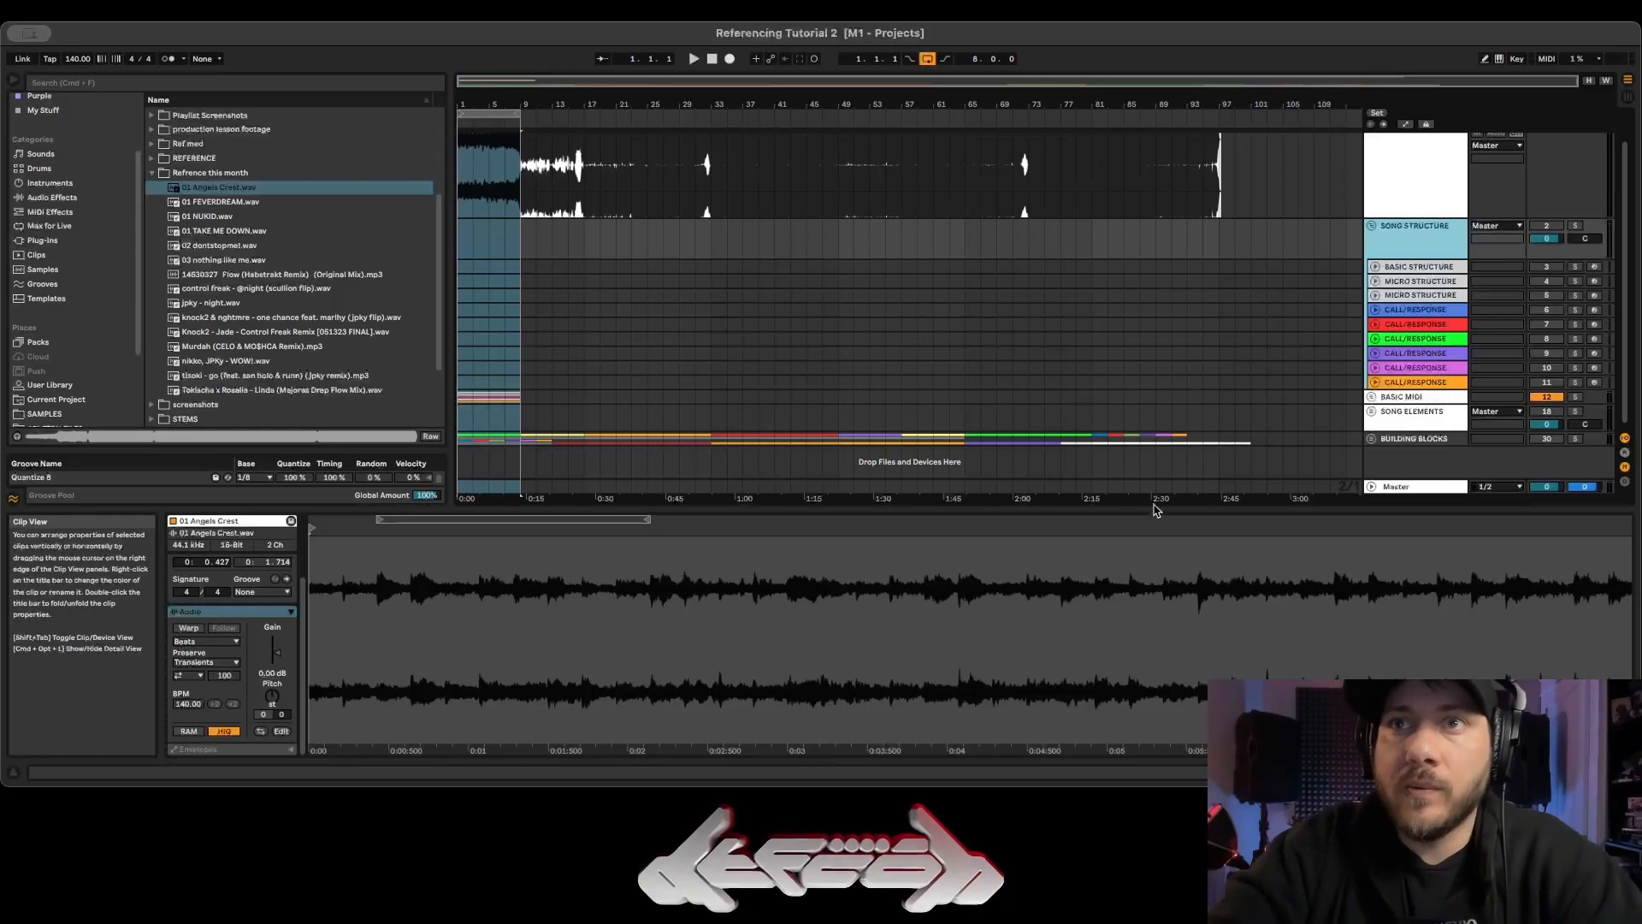
scroll(688, 335, up, 1)
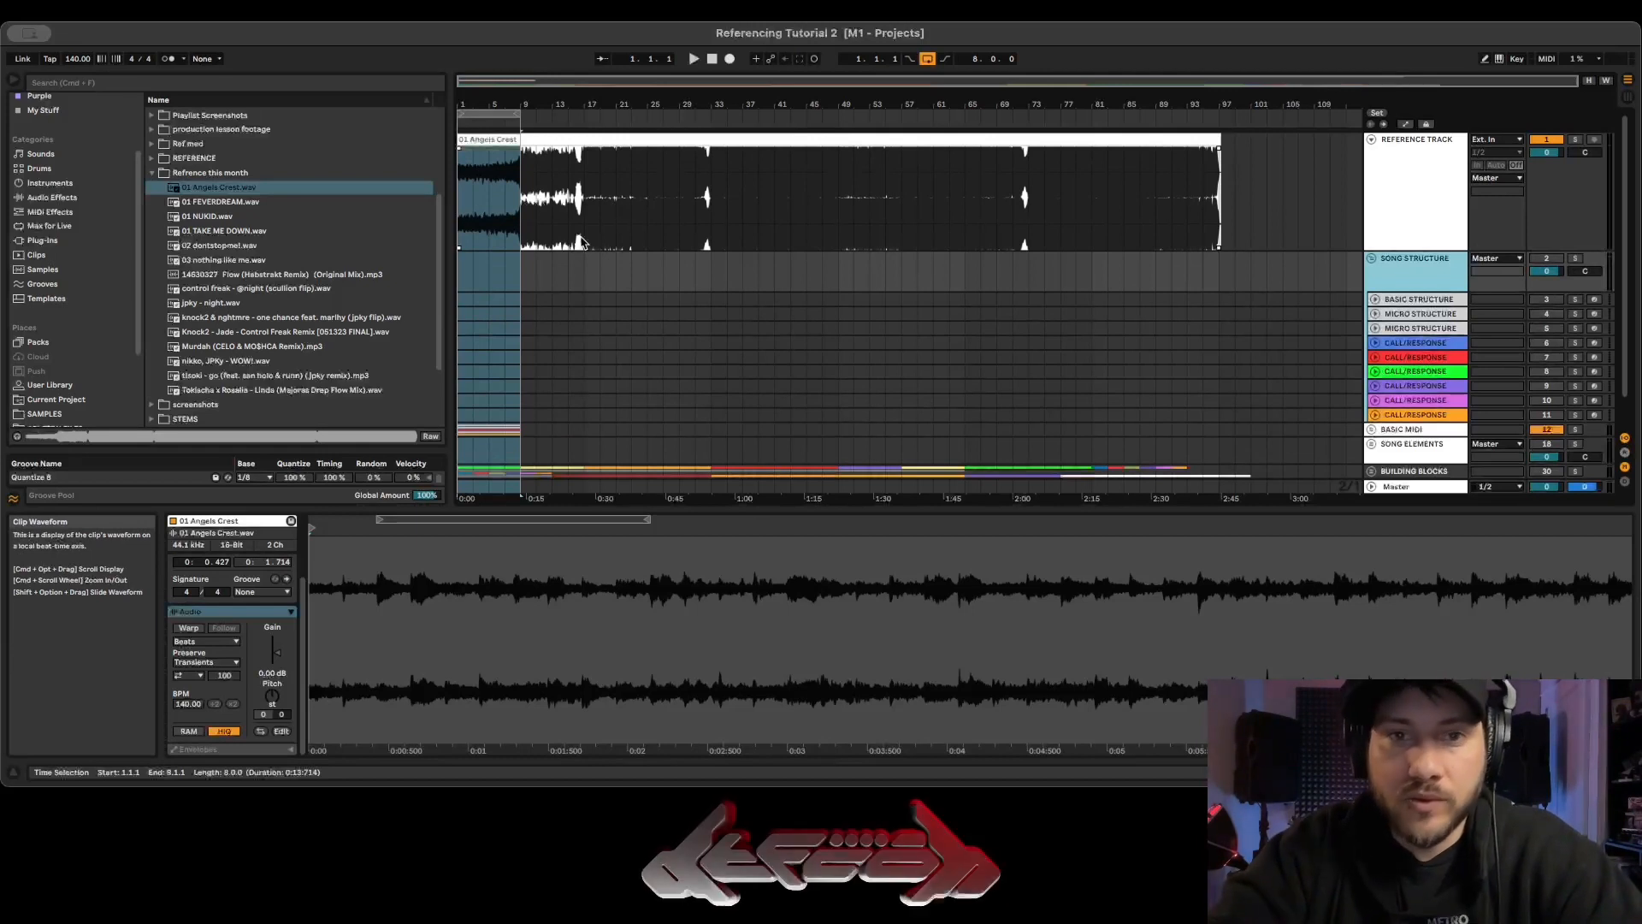
click(585, 264)
scroll(1035, 413, down, 1)
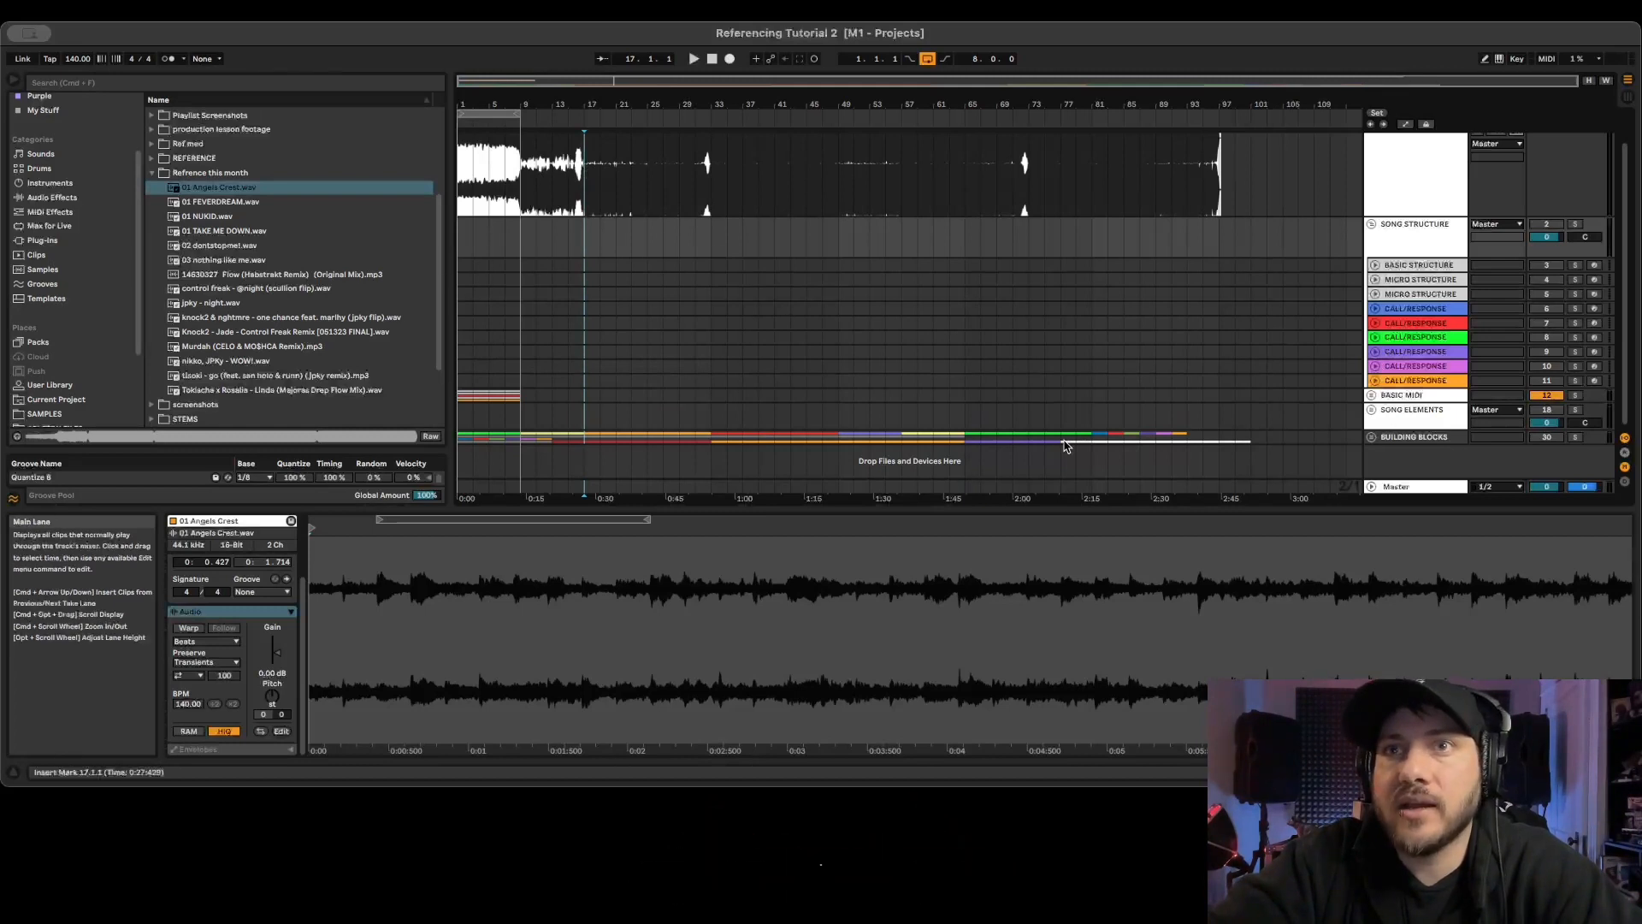
click(1372, 437)
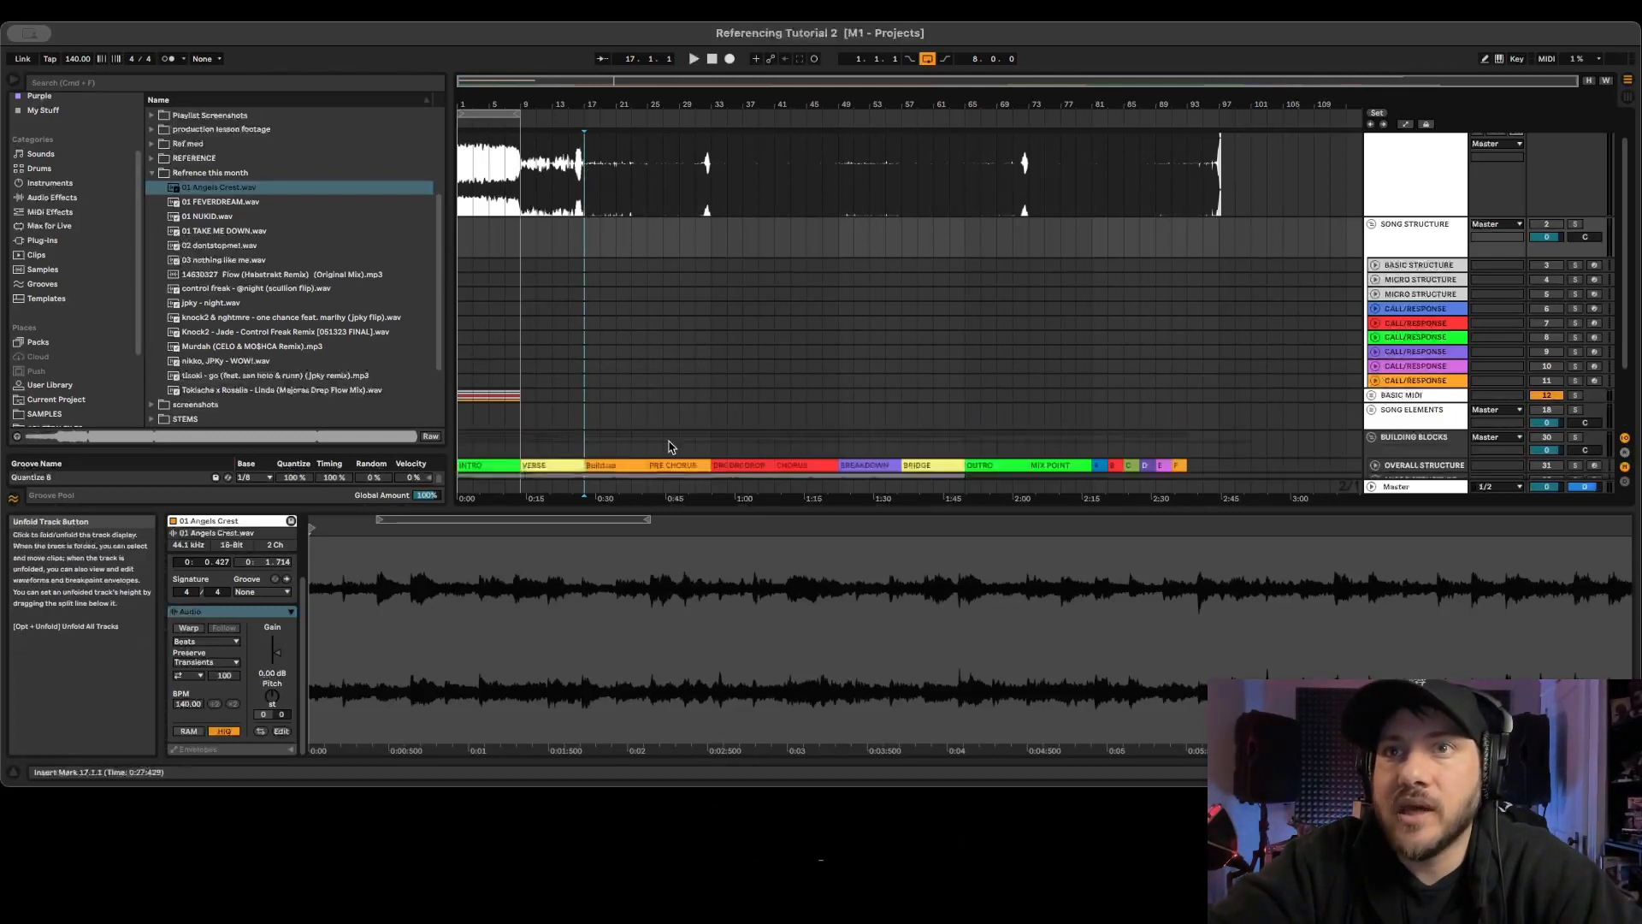
Listen to the opening bars and copy the MIX POINT clip from OVERALL STRUCTURE to bar 1 of BASIC STRUCTURE.
scroll(669, 428, down, 1)
scroll(669, 428, up, 3)
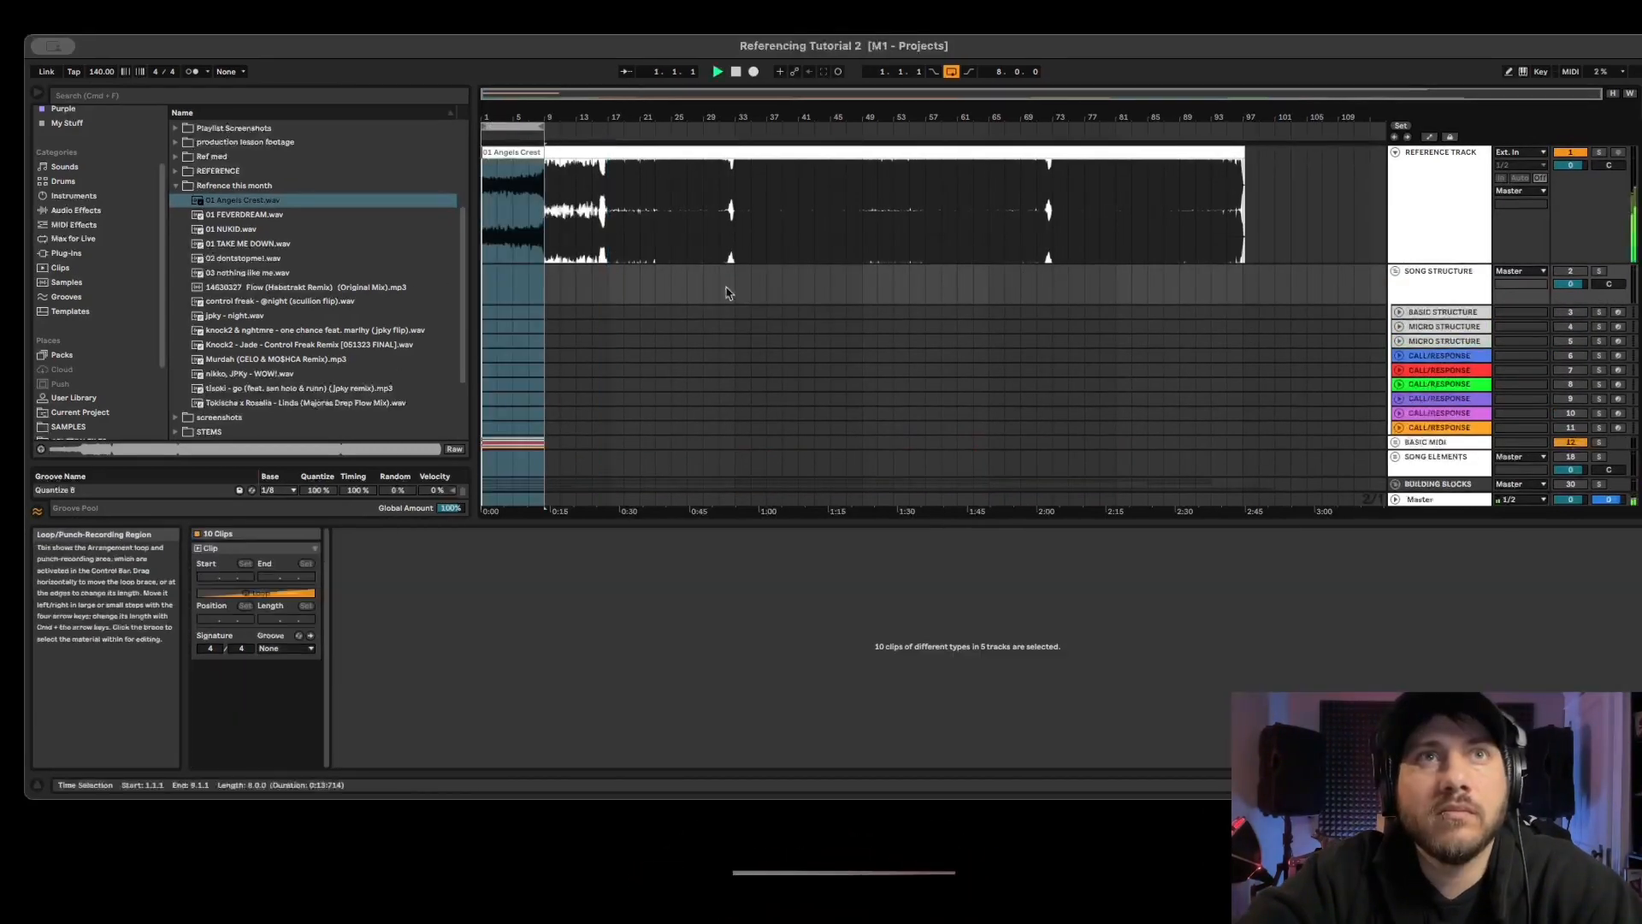
scroll(456, 373, down, 5)
scroll(532, 378, up, 3)
scroll(532, 378, down, 3)
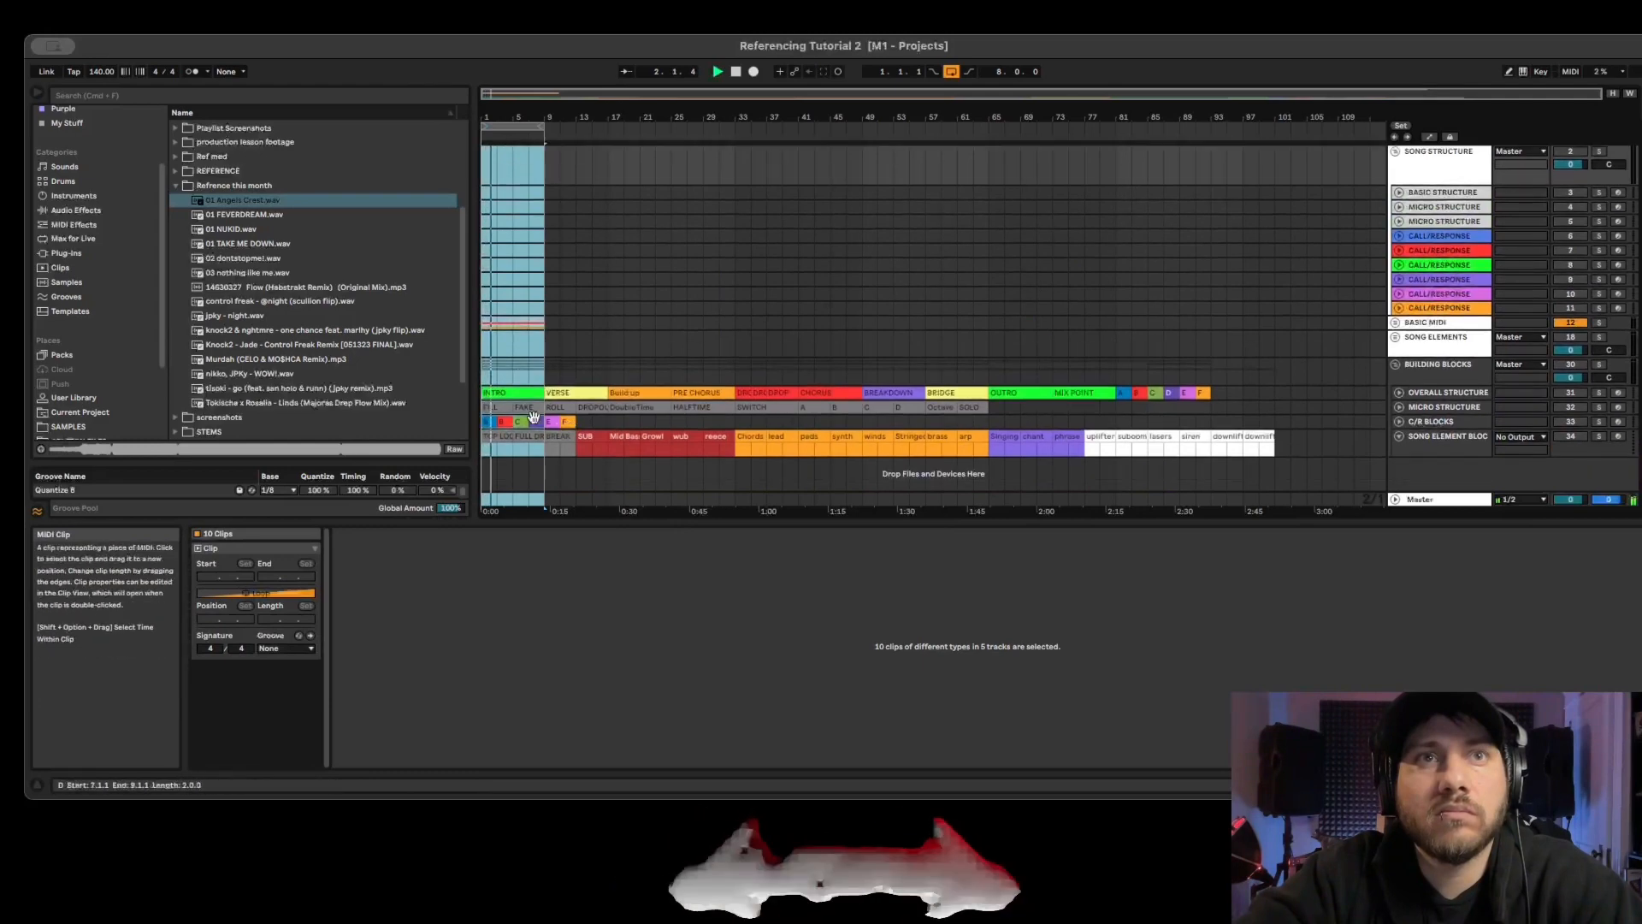
scroll(535, 422, up, 3)
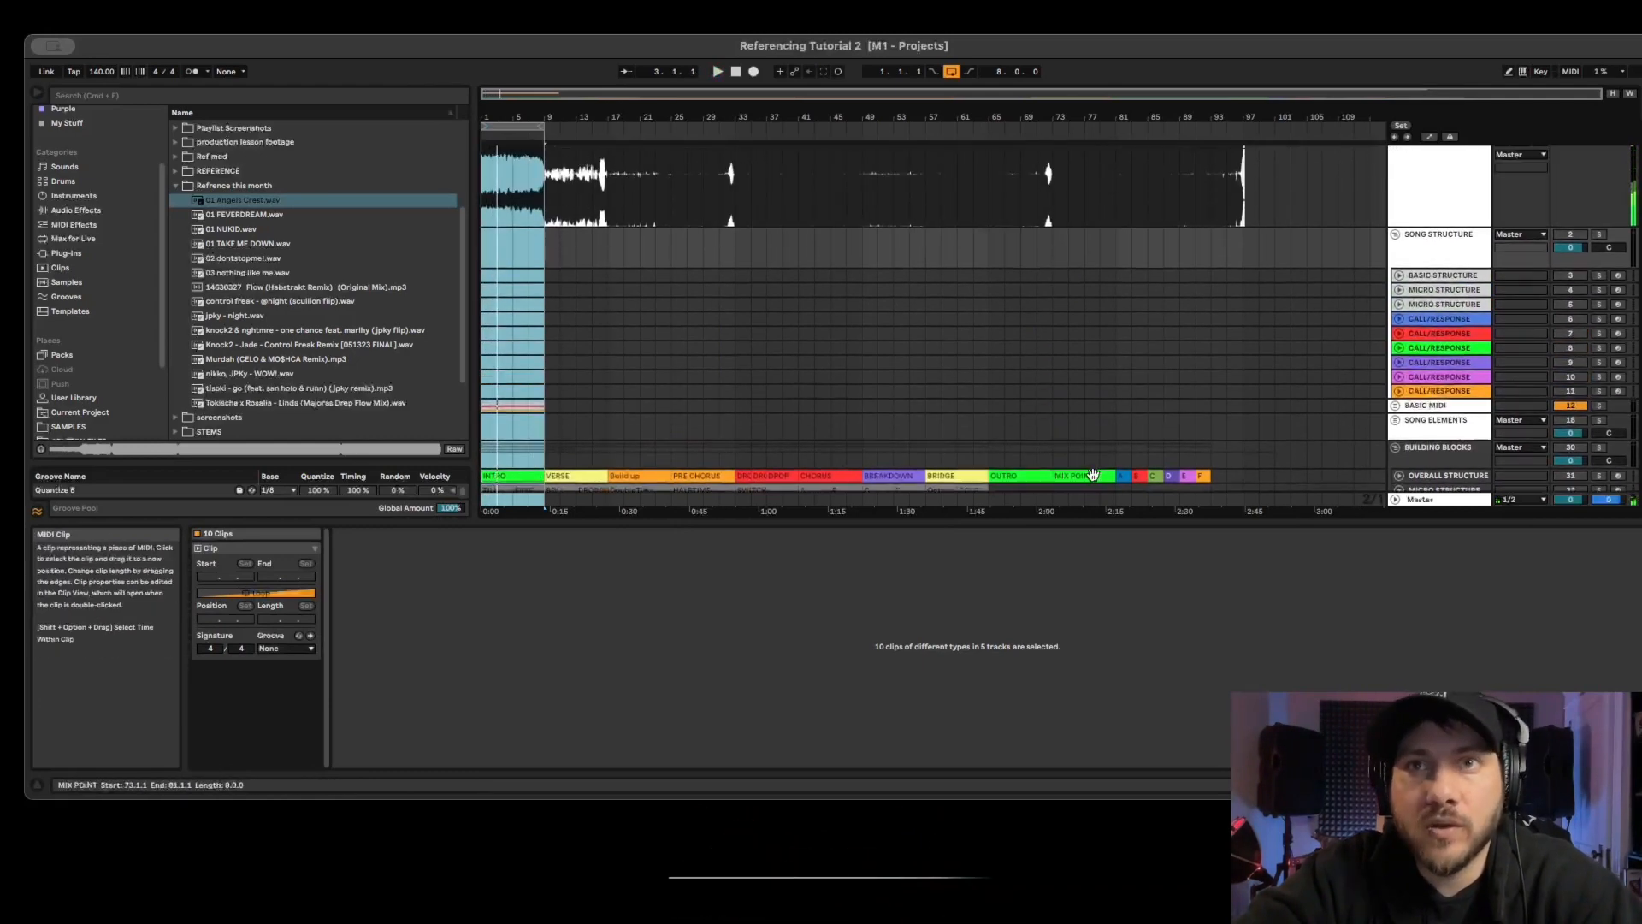
drag(1094, 476, 516, 280)
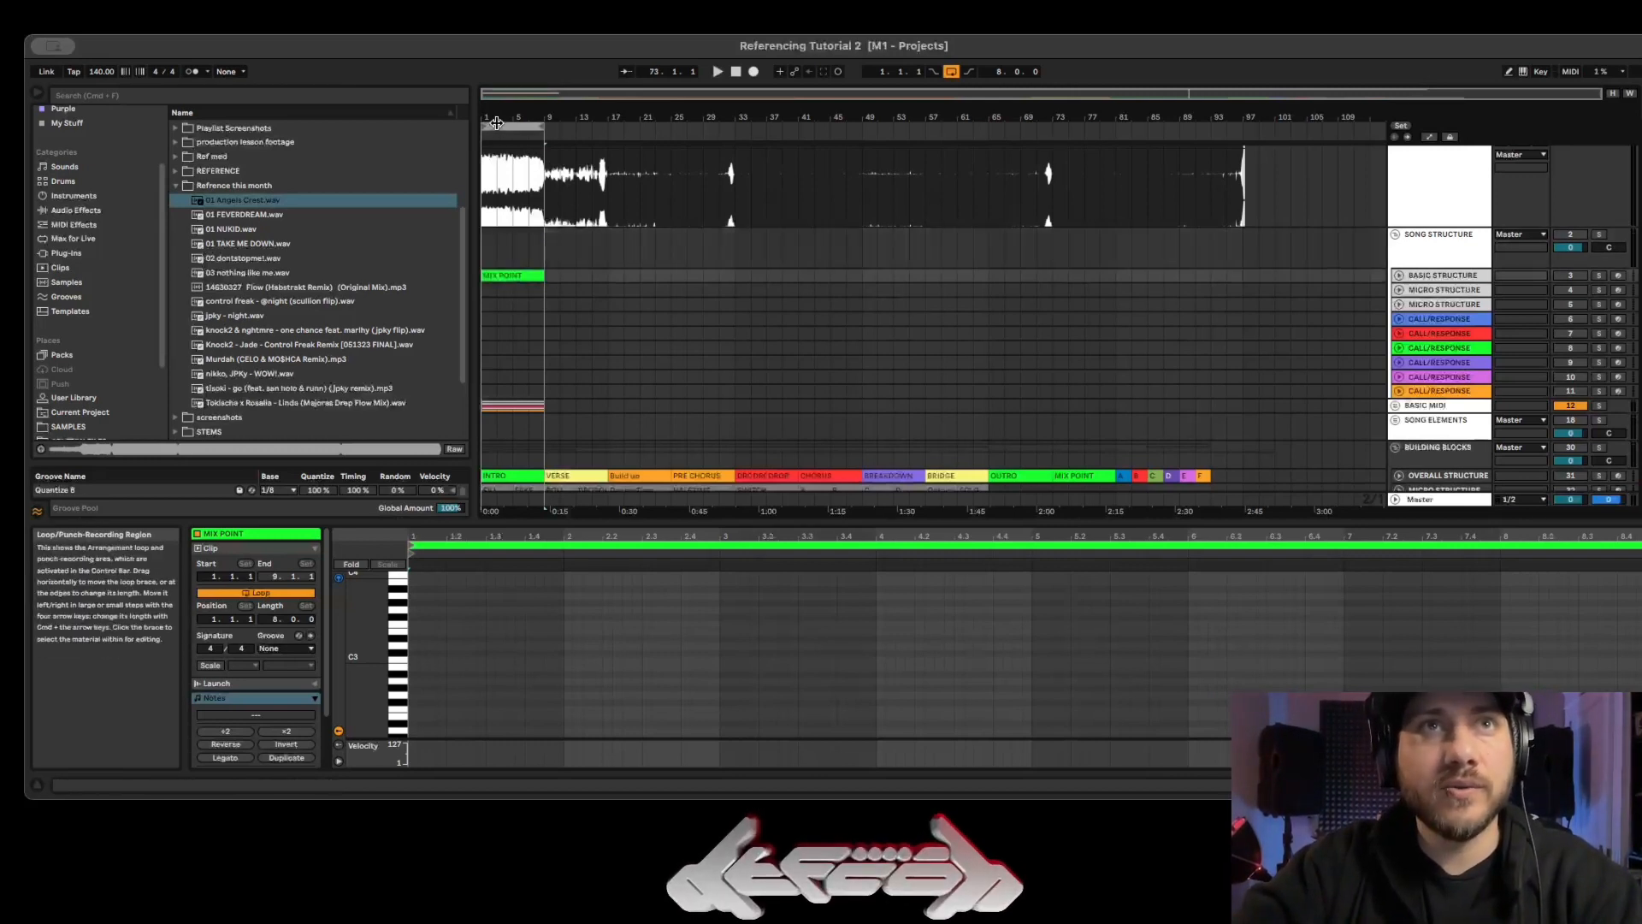
Audition the eight-bar loop from bar 9 and copy the INTRO clip to bar 9 of BASIC STRUCTURE.
drag(496, 122, 558, 123)
key(space)
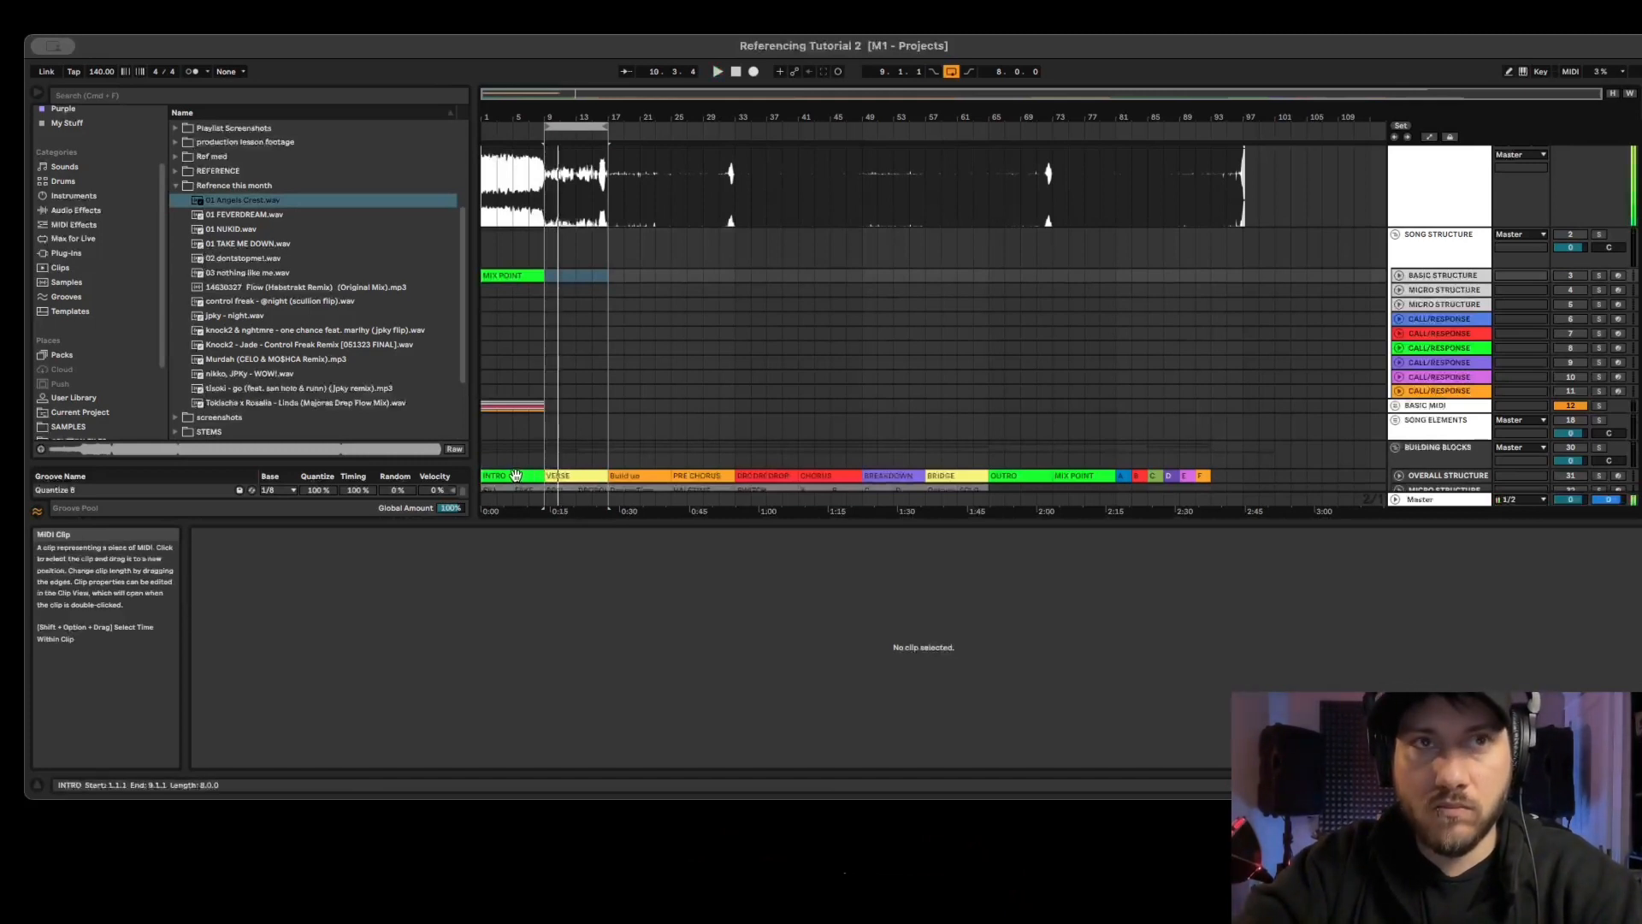
drag(516, 475, 564, 274)
key(space)
Audition the eight-bar loop from bar 17 and copy the Build up clip to bar 17 of BASIC STRUCTURE.
drag(572, 125, 635, 125)
key(space)
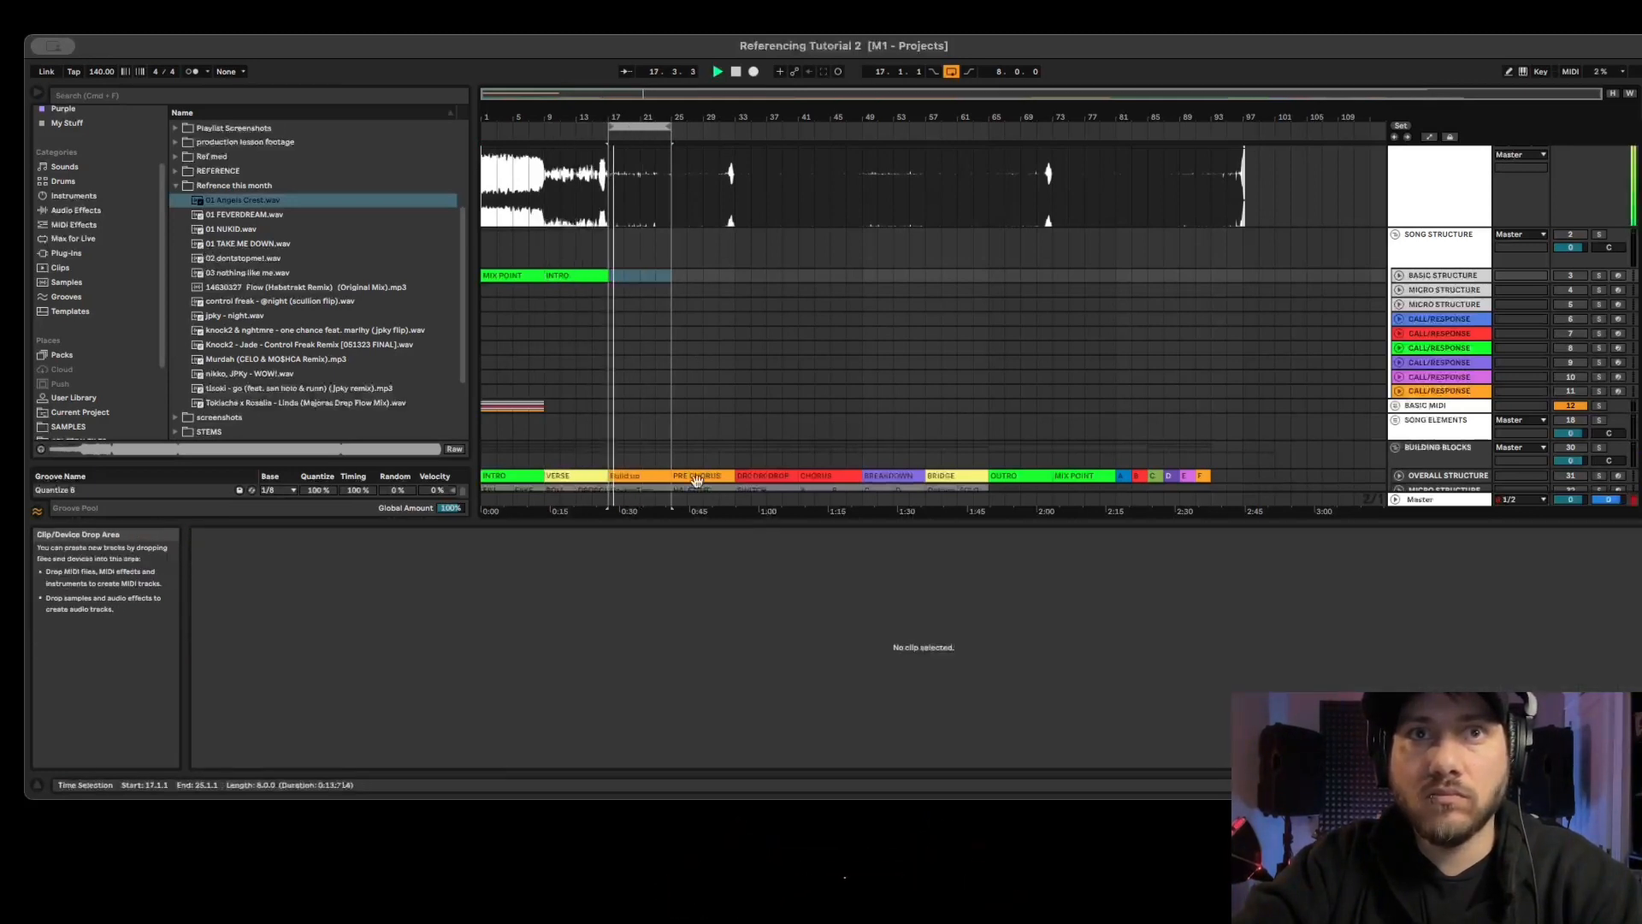
drag(644, 477, 641, 276)
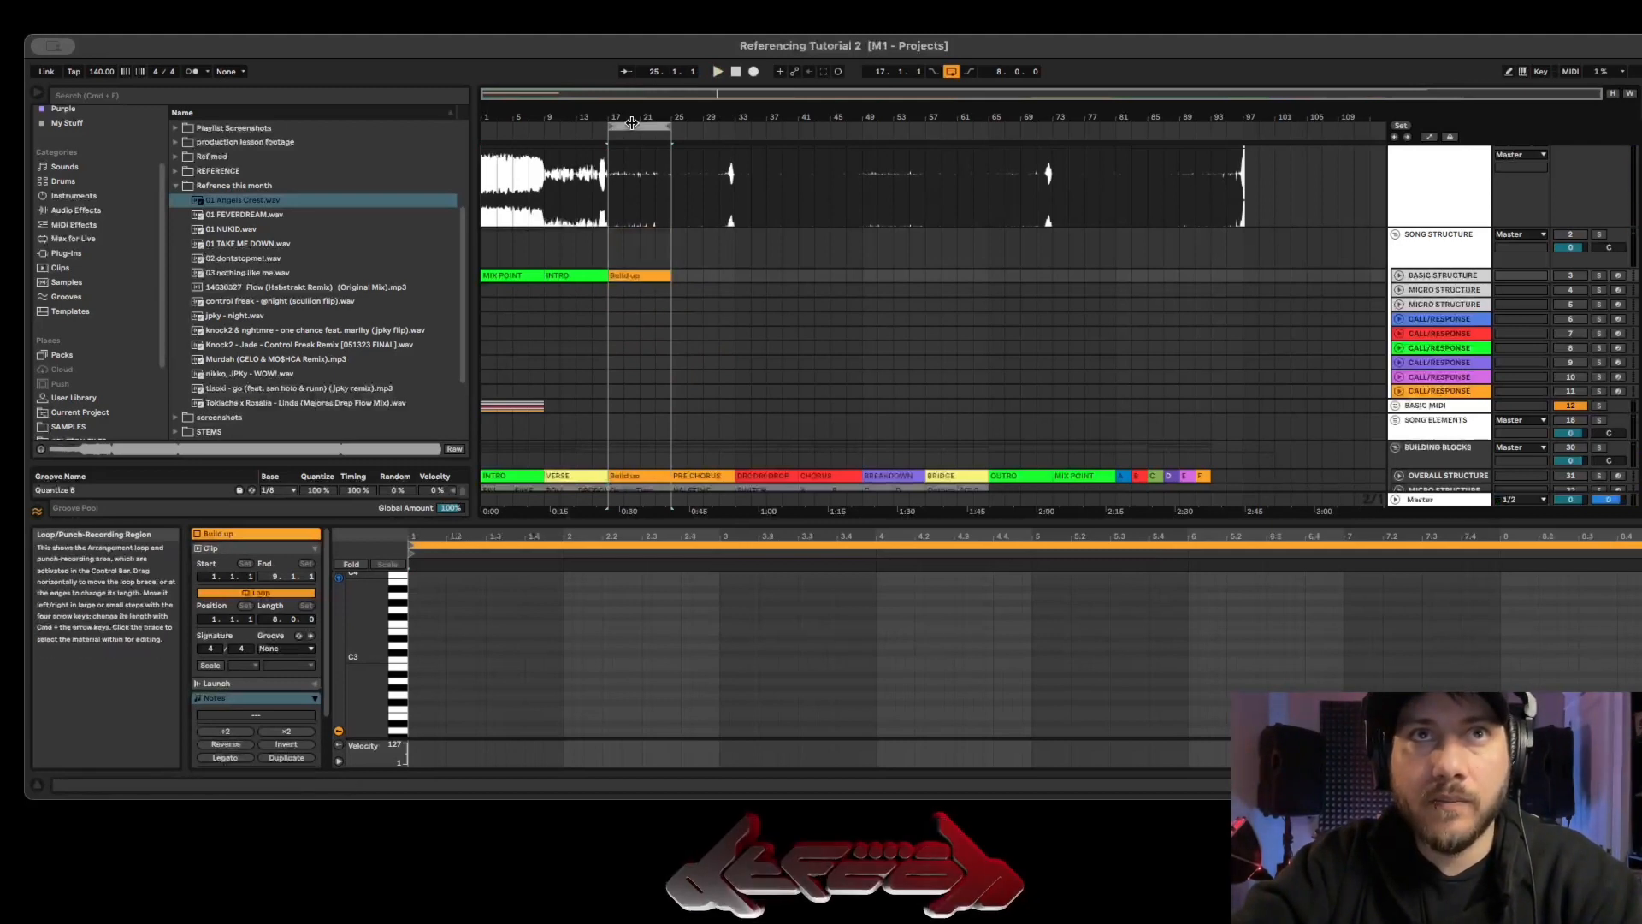
Audition the eight-bar loop from bar 25 and duplicate the Build up clip to bar 25 of BASIC STRUCTURE.
drag(640, 125, 712, 125)
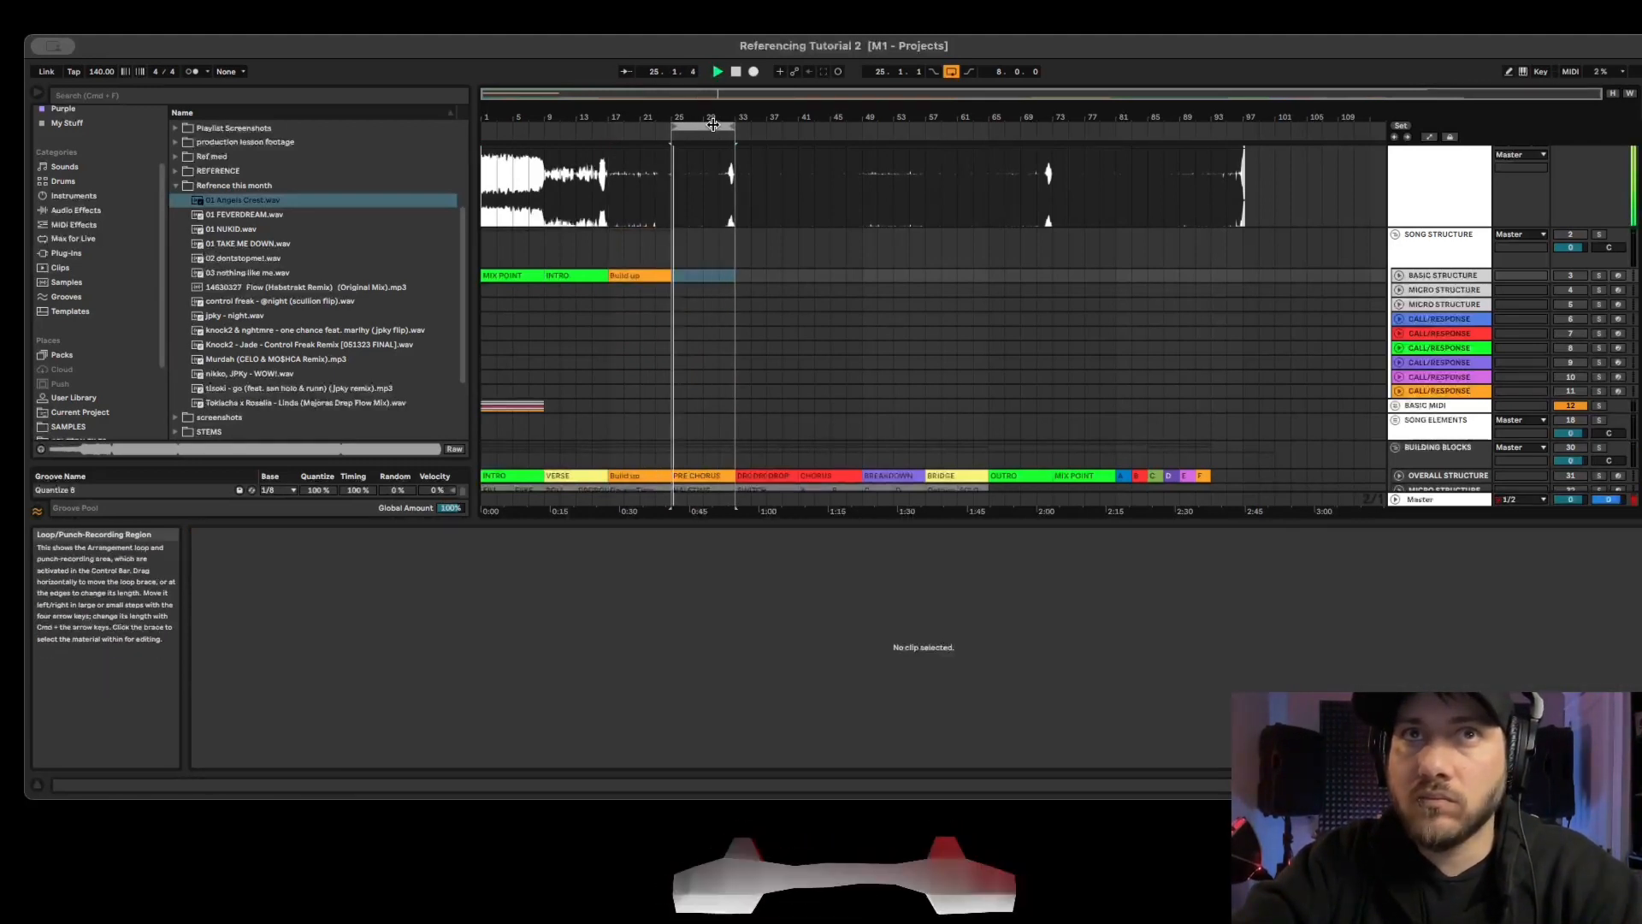
key(space)
click(628, 274)
key(super+d)
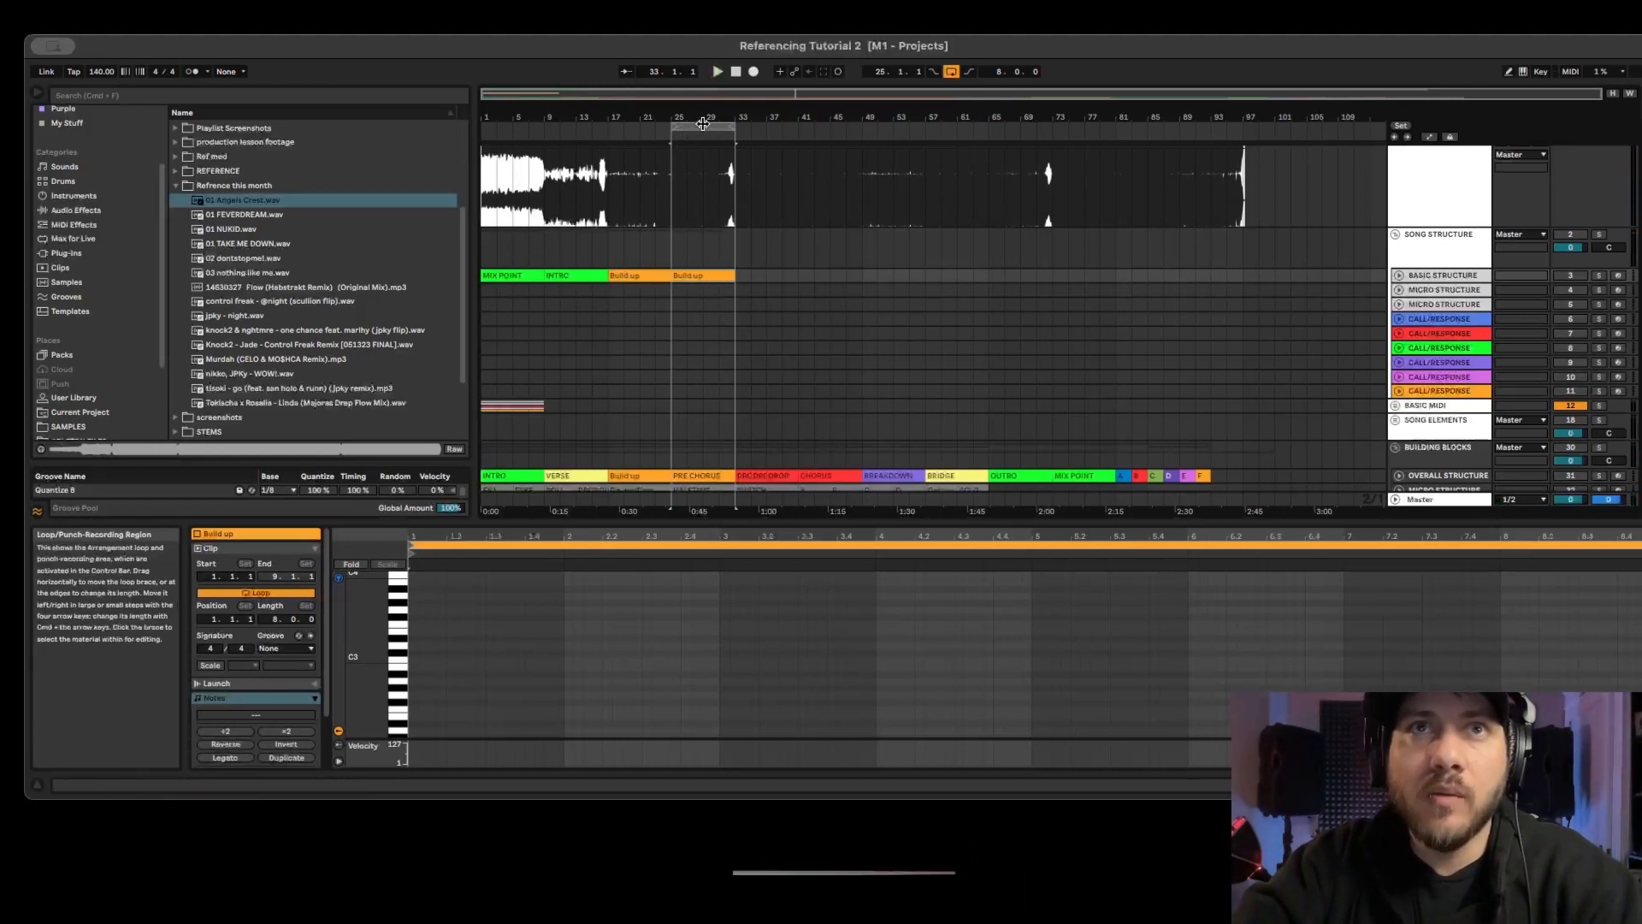
Audition the song from bar 33, copy the DROP clip there on BASIC STRUCTURE and extend it to bar 49.
drag(702, 124, 780, 125)
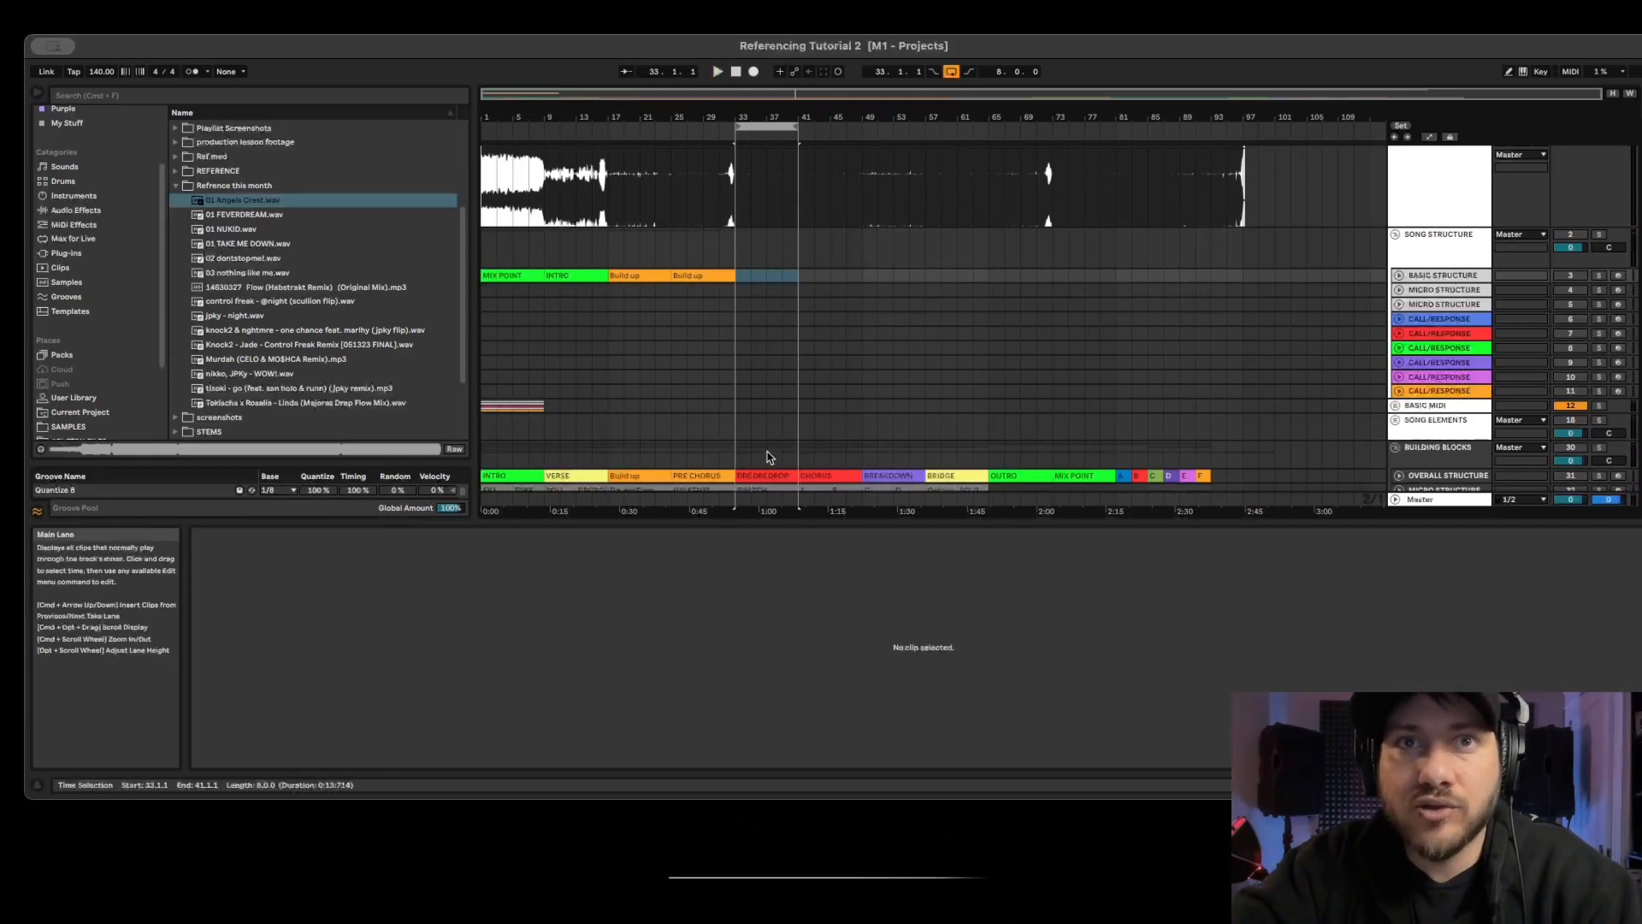
click(742, 476)
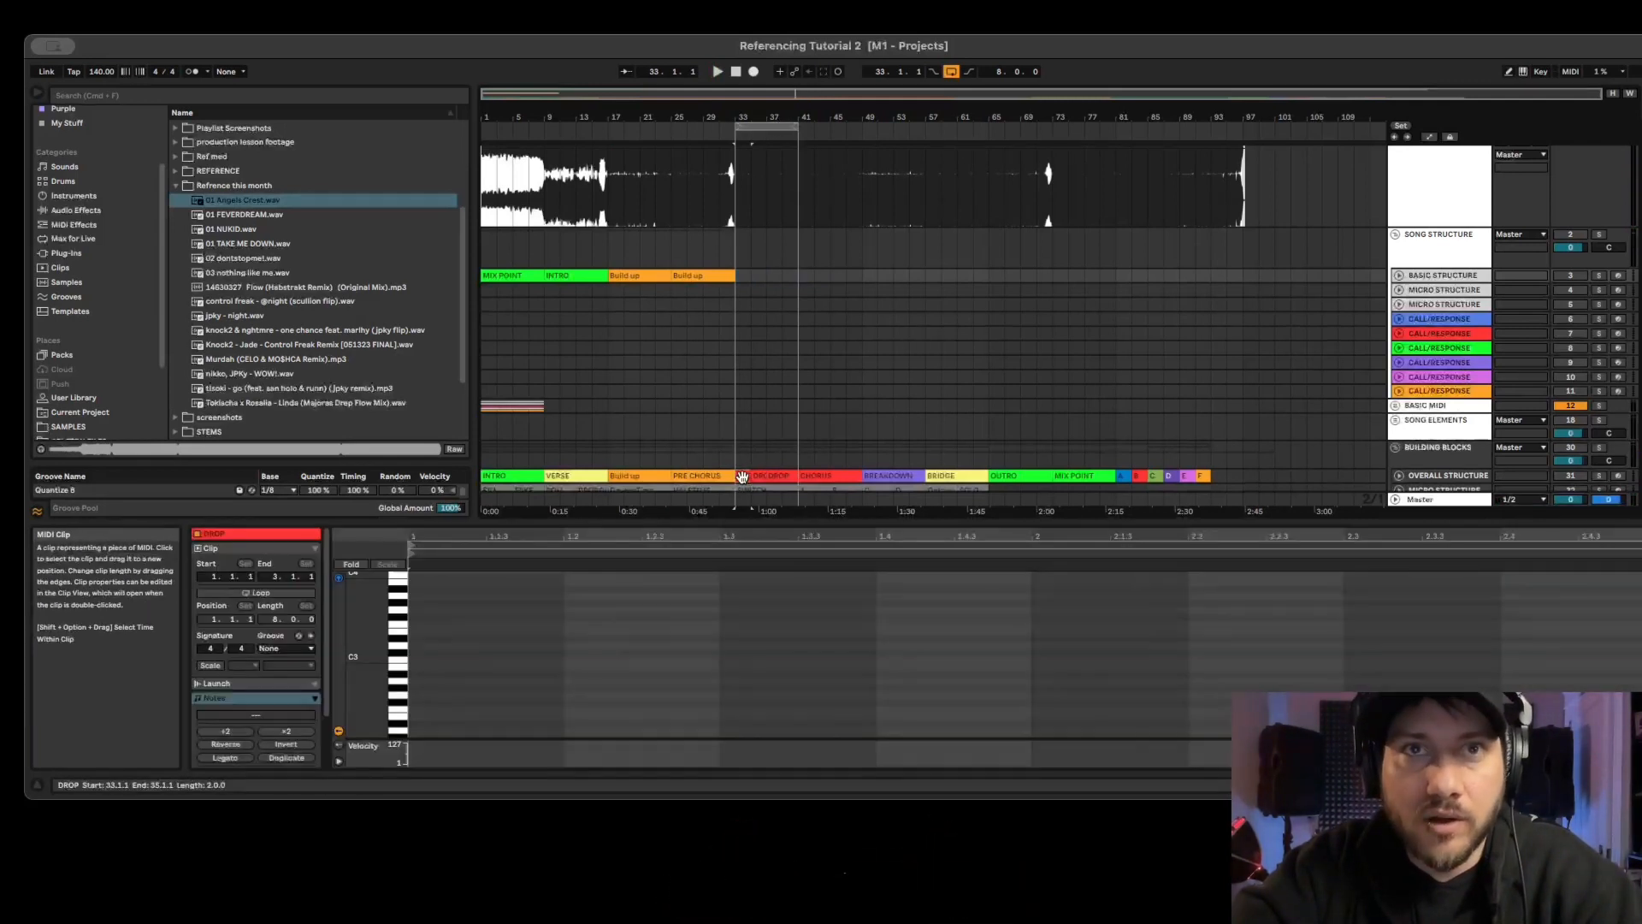
click(751, 280)
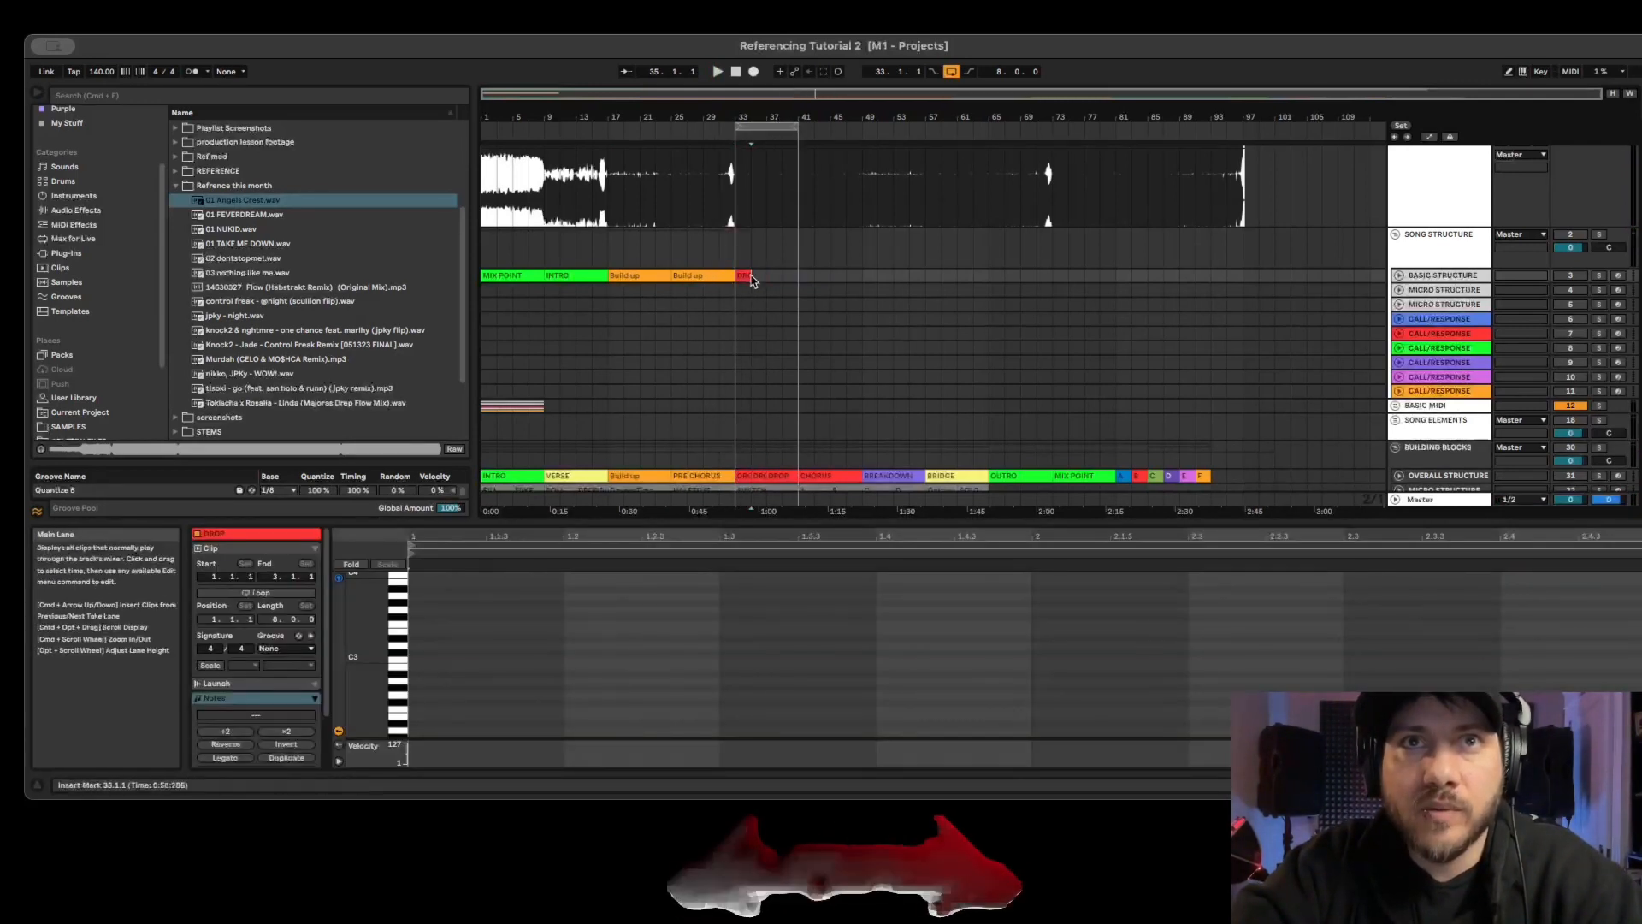
click(744, 275)
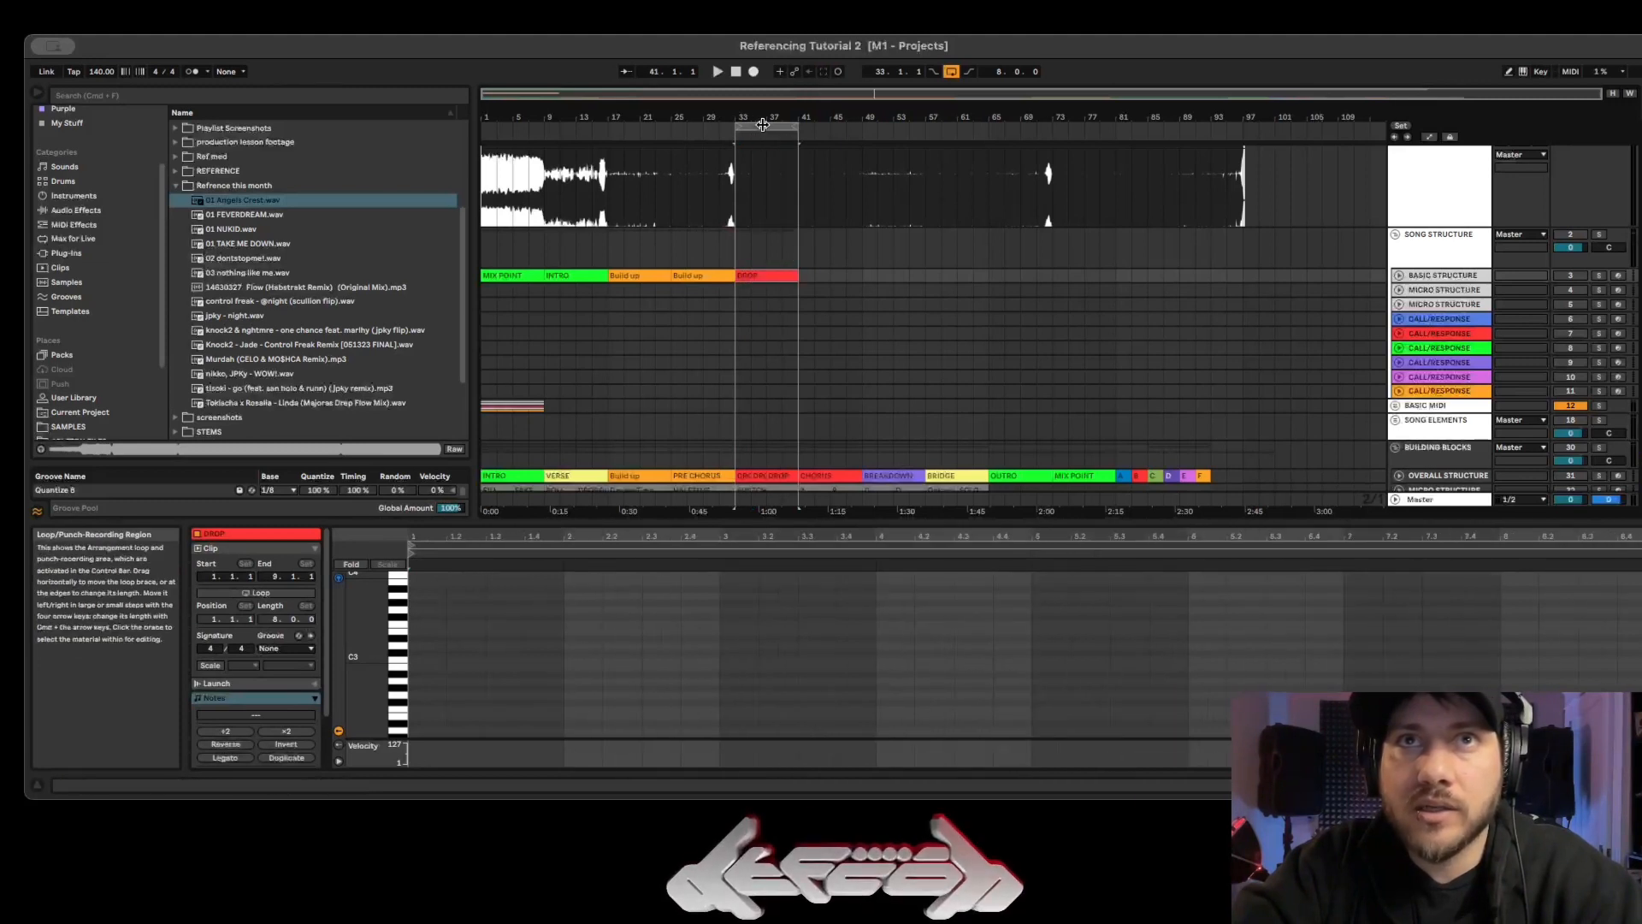
drag(762, 125, 894, 126)
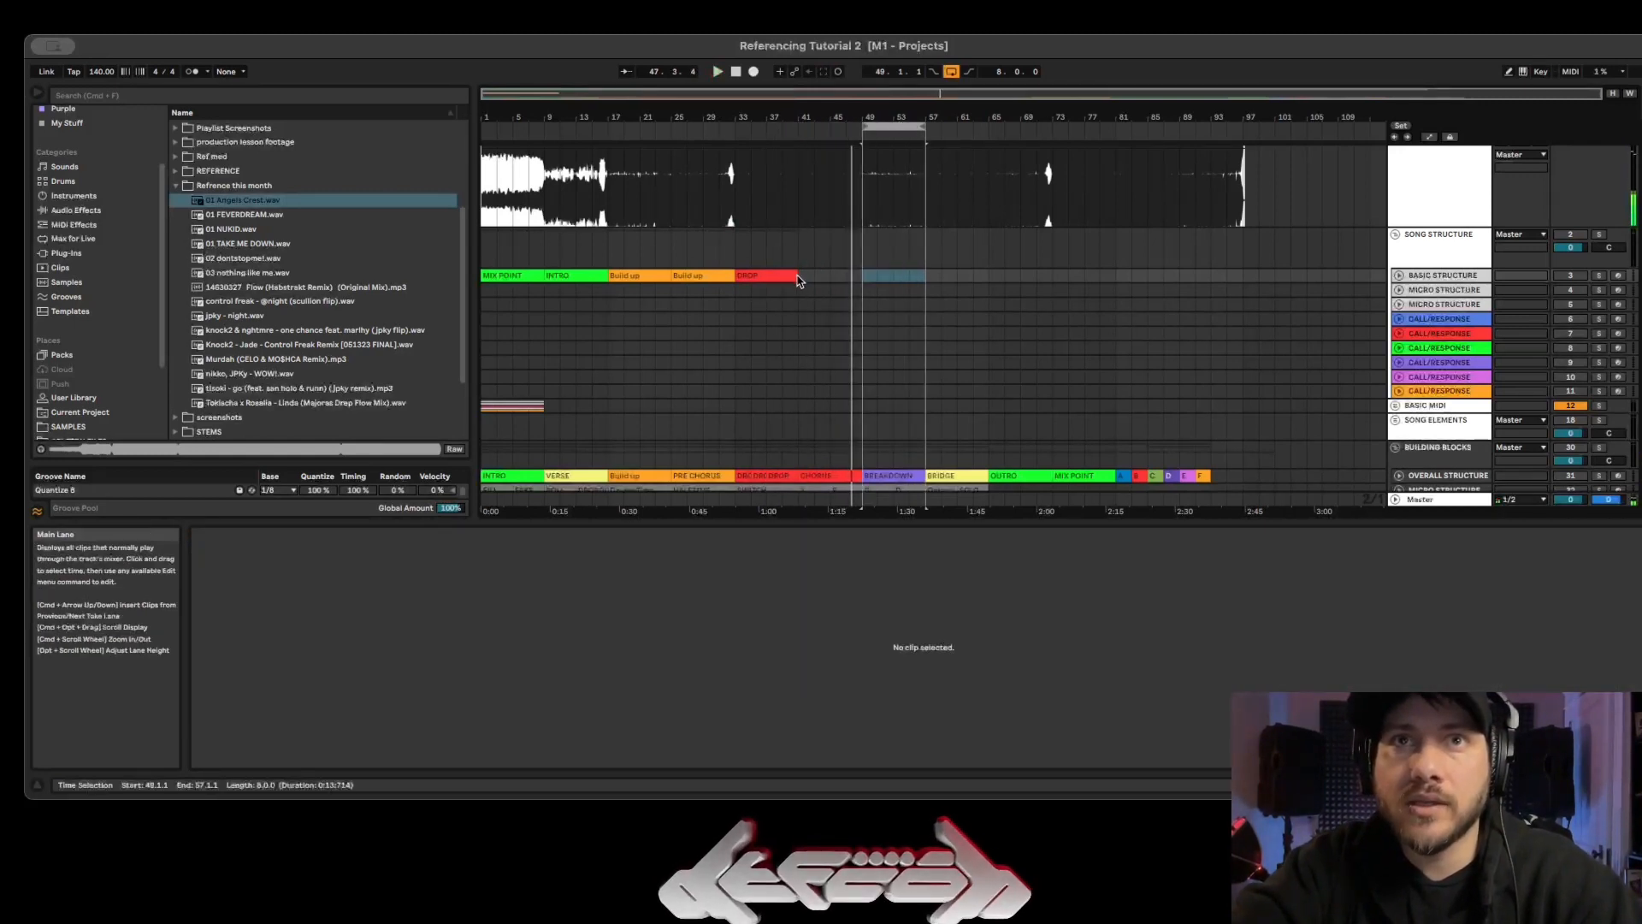
drag(798, 279, 862, 276)
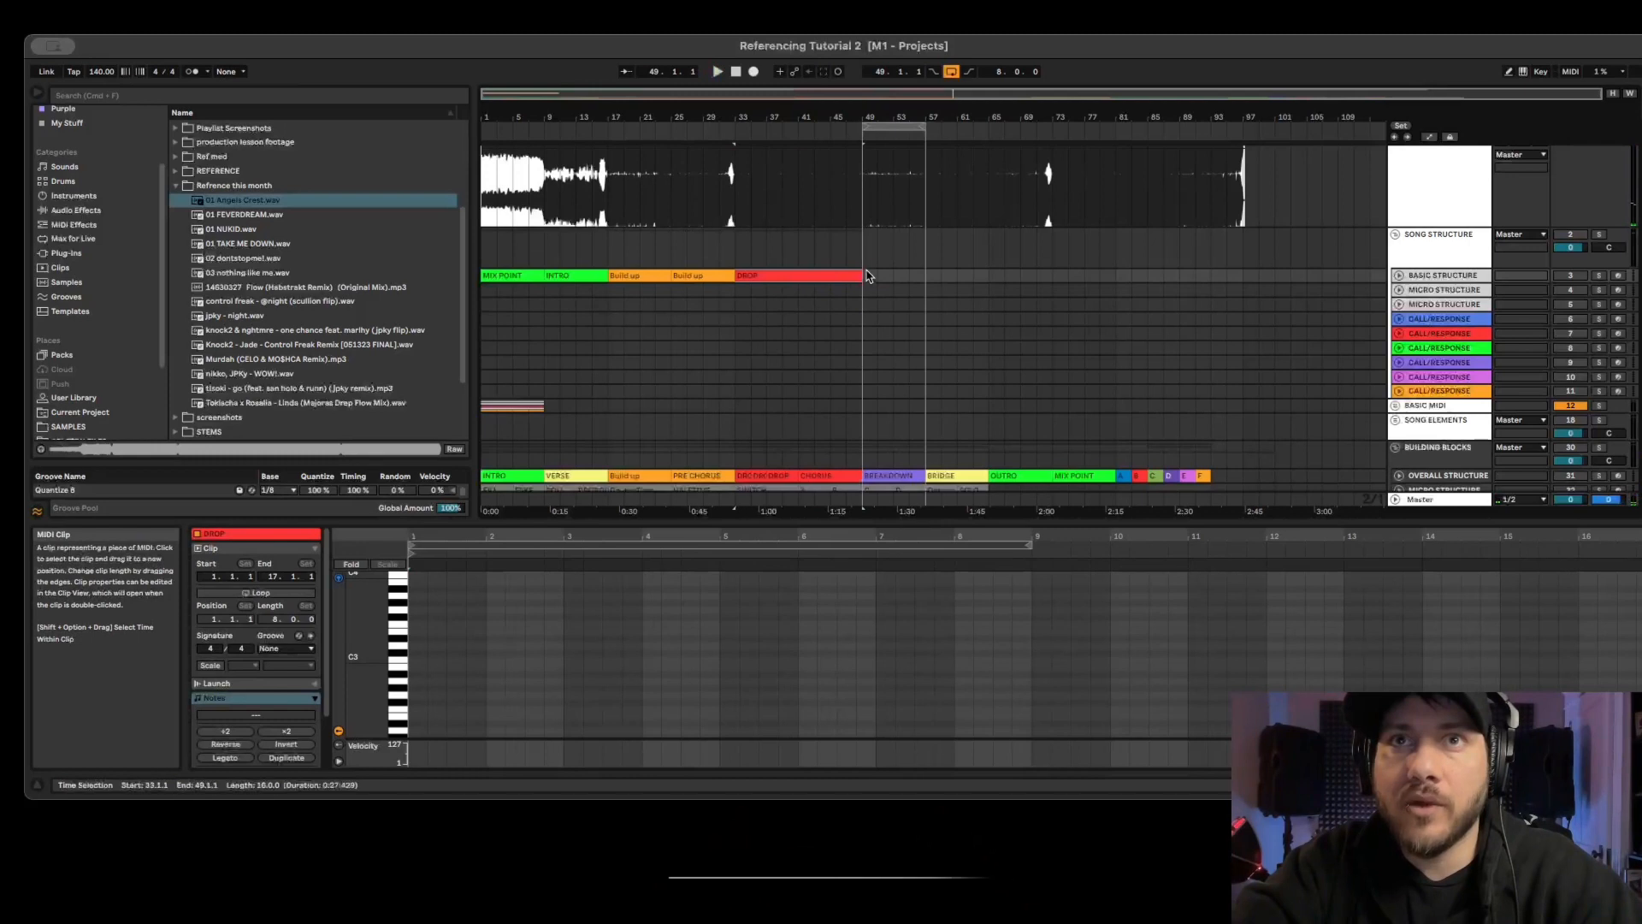
Audition the eight-bar loop from bar 49 and copy the BRIDGE clip to bar 49 of BASIC STRUCTURE.
click(890, 127)
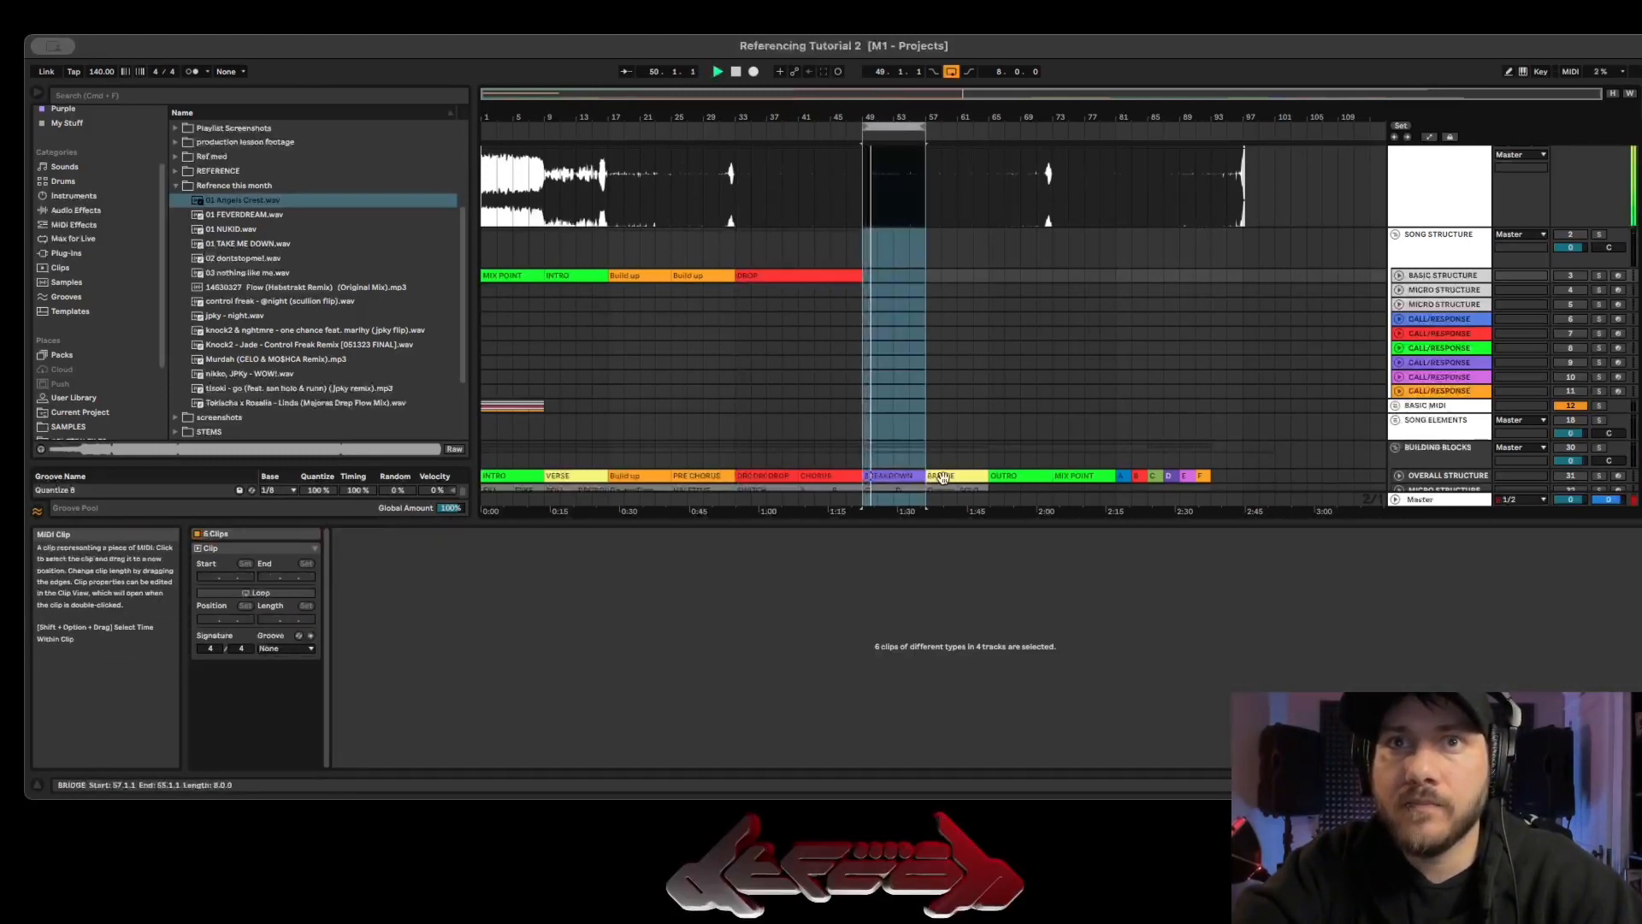
drag(951, 477, 889, 275)
click(888, 288)
Audition the loops from bars 57 and 65 and place an eight-bar Build up clip at each on BASIC STRUCTURE.
drag(891, 124, 955, 125)
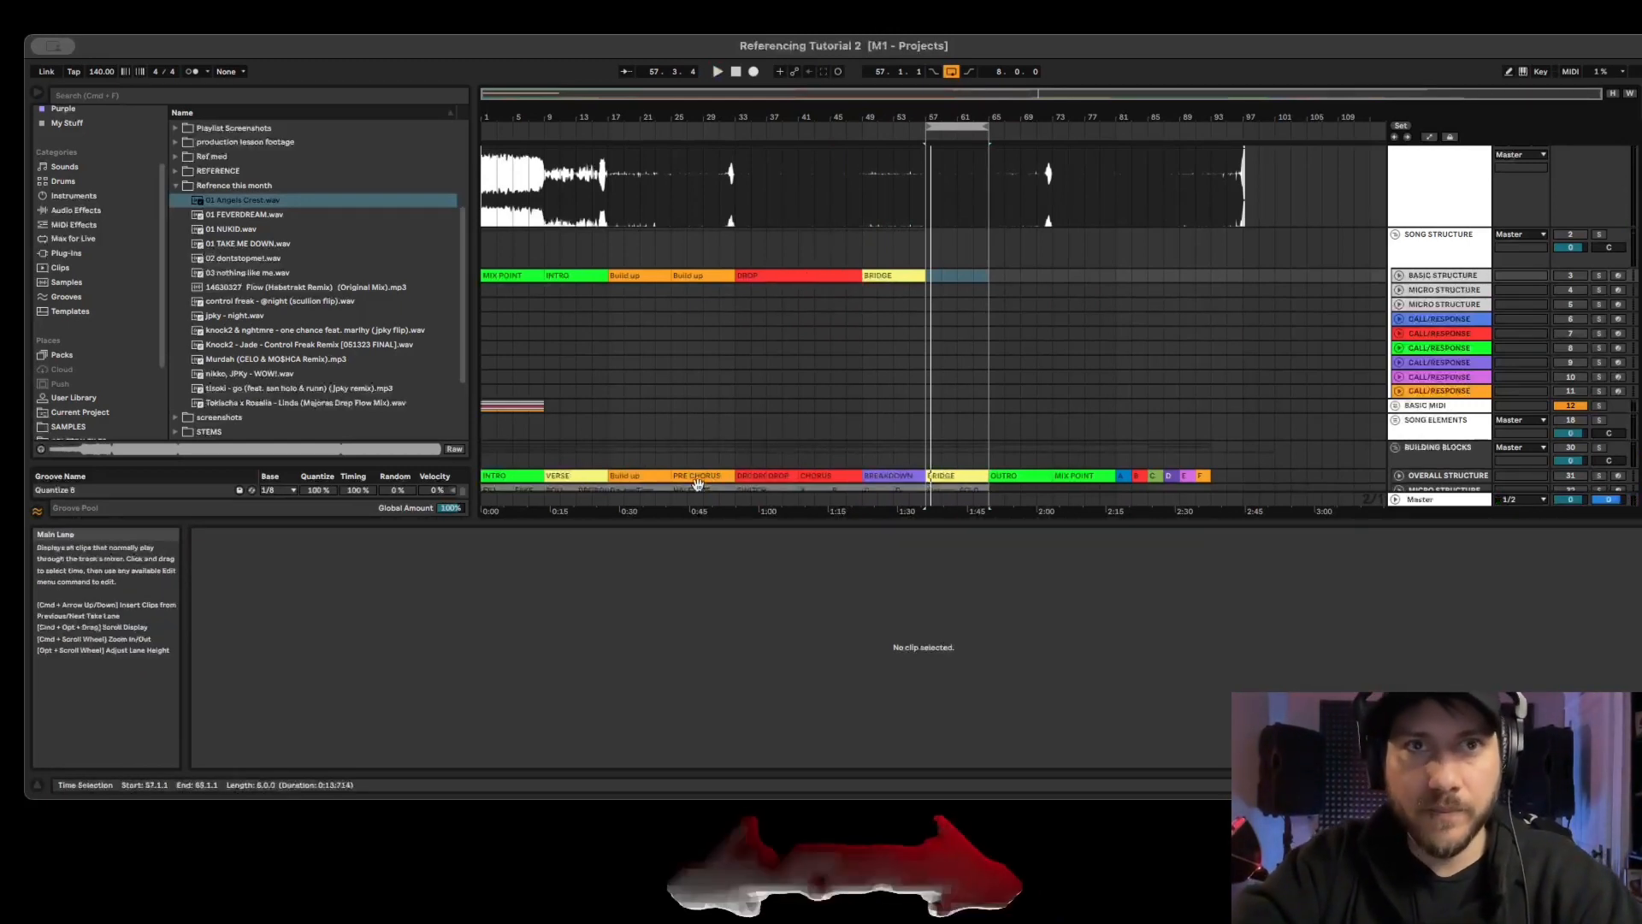
drag(641, 477, 945, 280)
key(space)
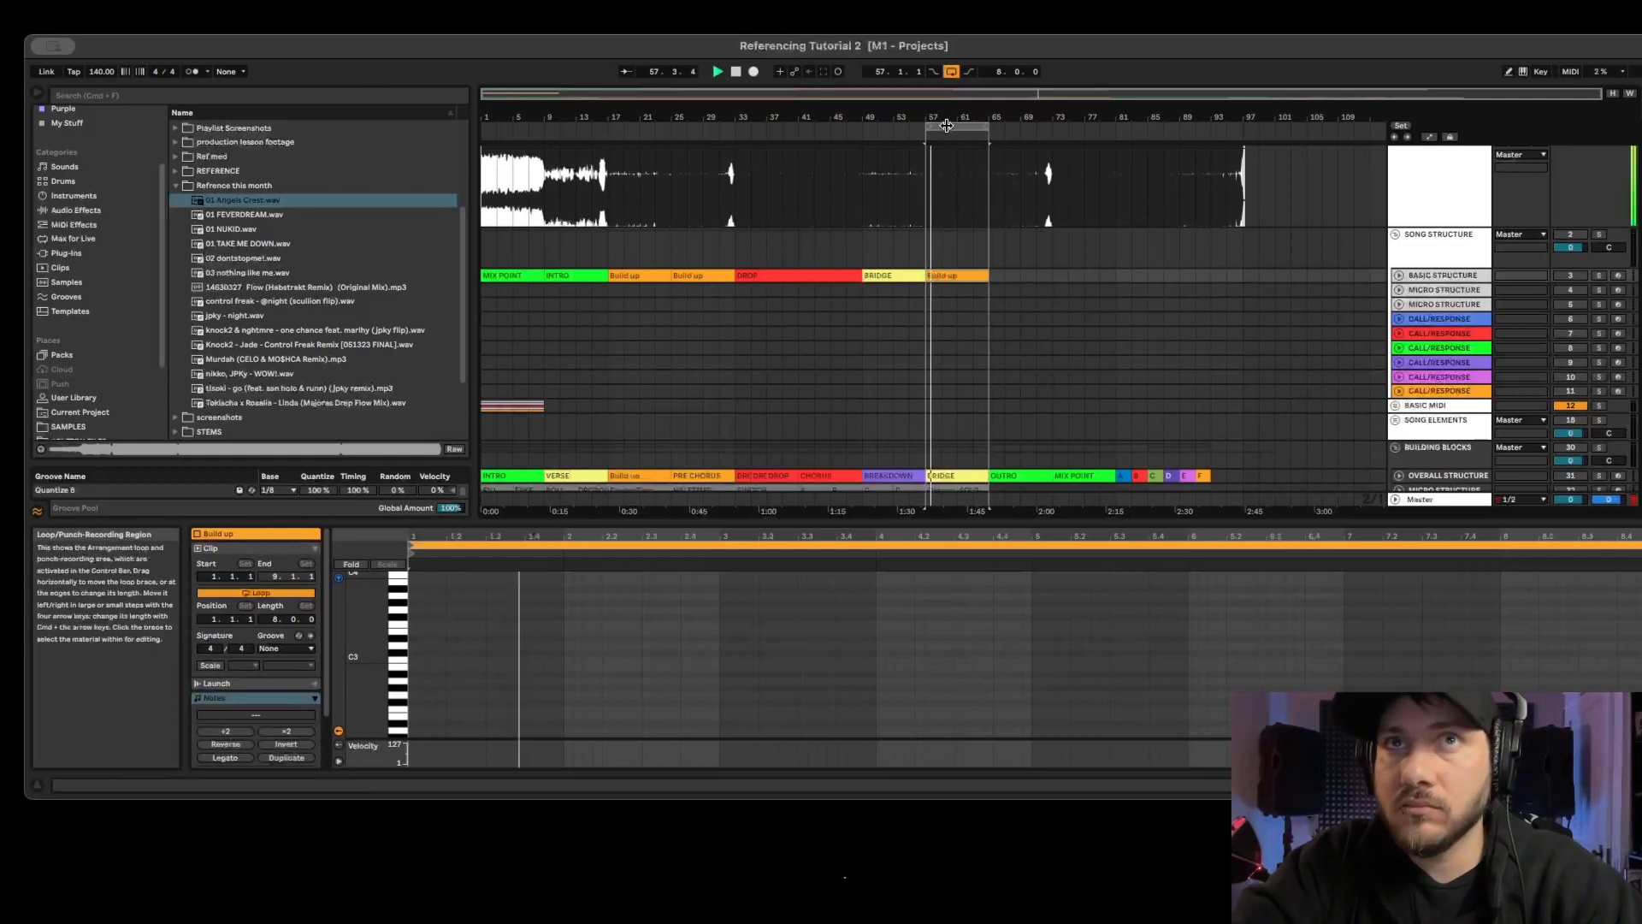
drag(955, 125, 1019, 126)
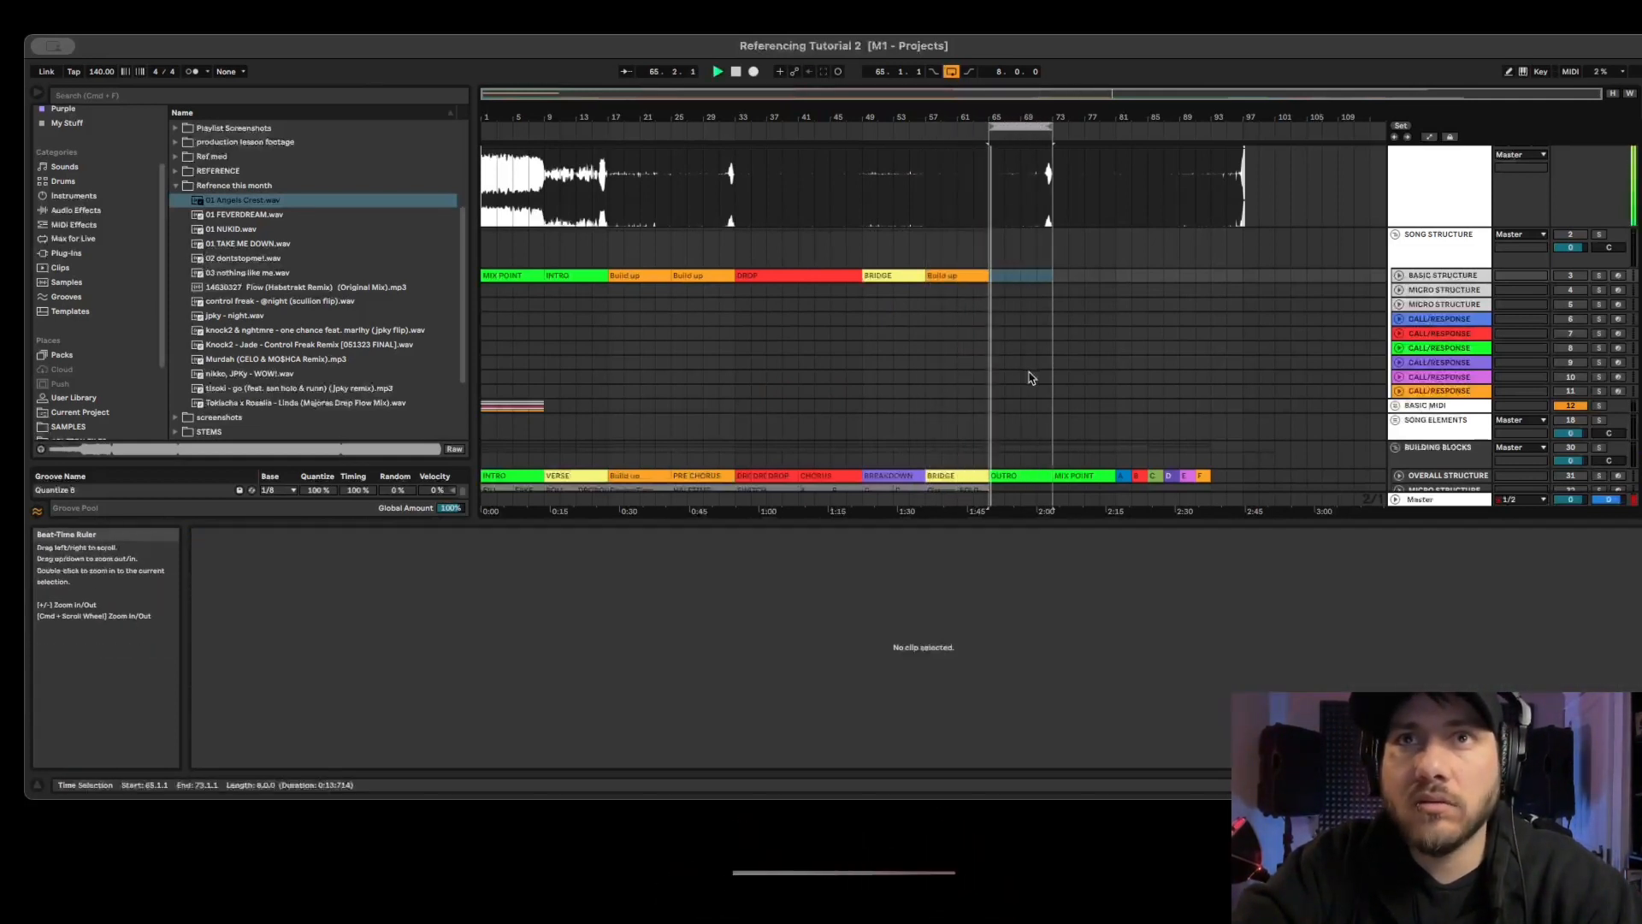
click(956, 275)
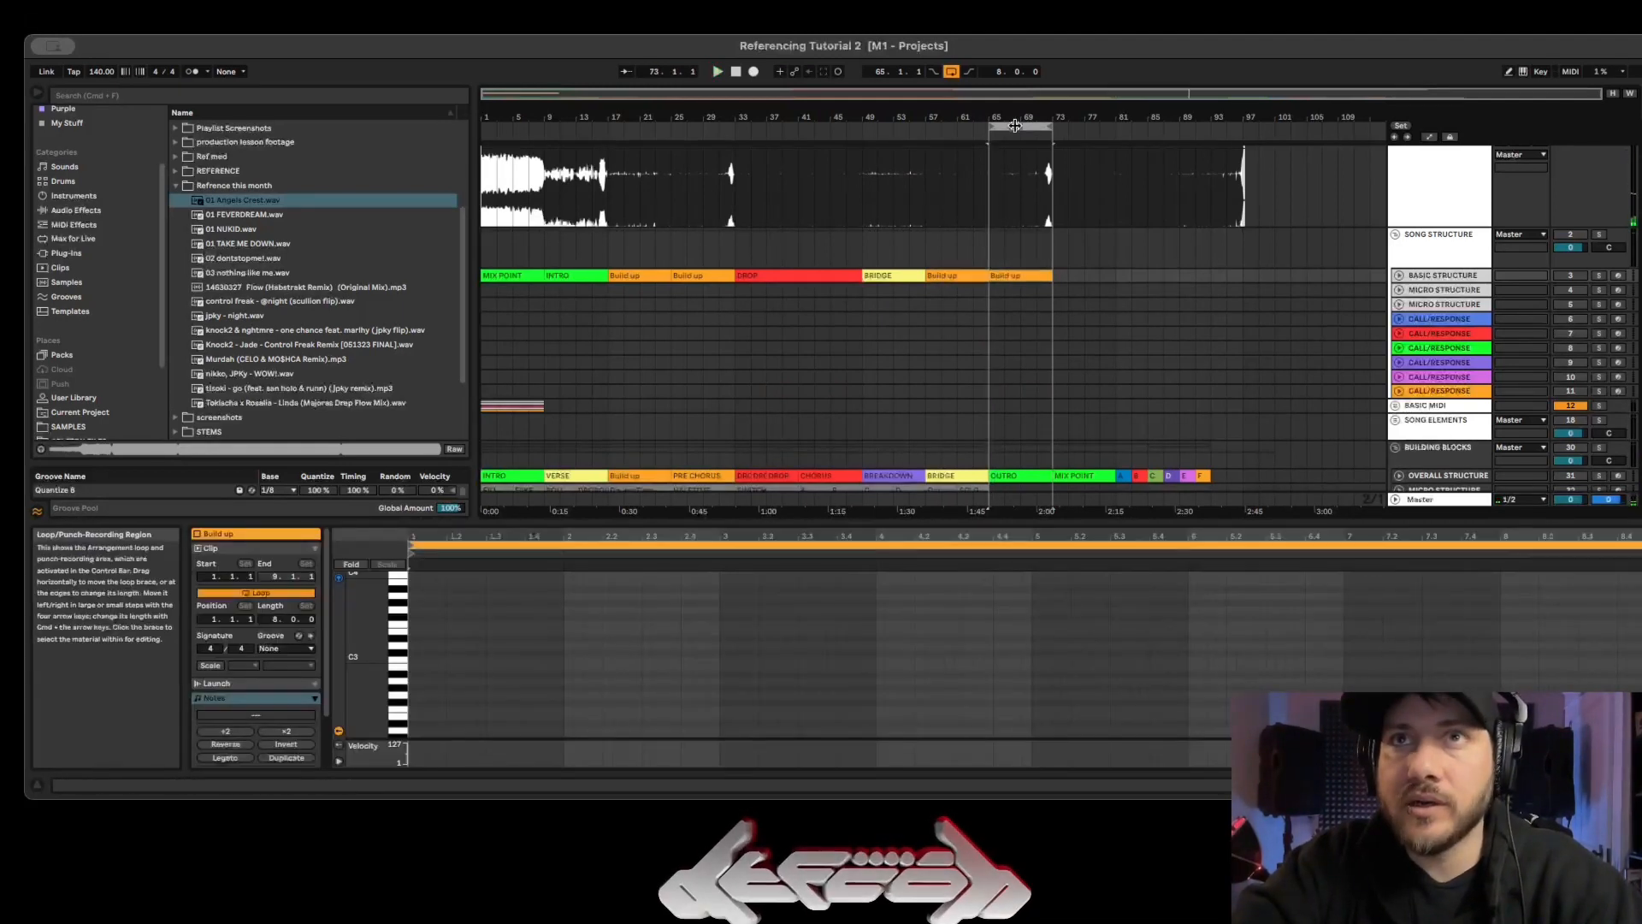
Audition the loop from bar 73 and copy the 16-bar DROP clip to bar 73 of BASIC STRUCTURE.
key(space)
drag(1023, 125, 1089, 125)
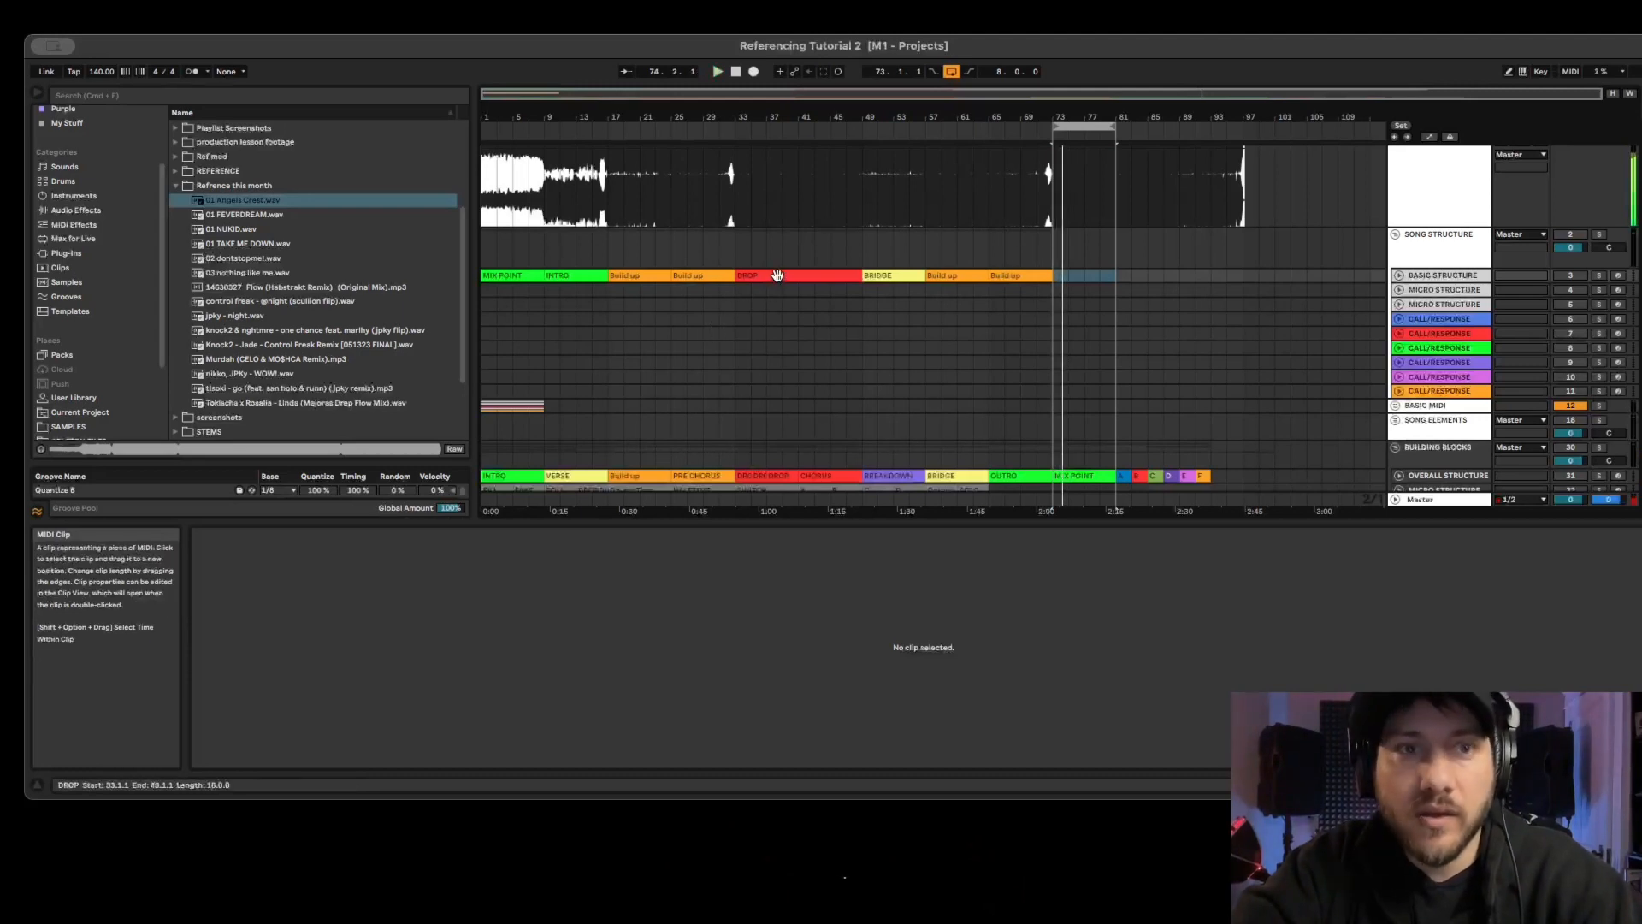
drag(772, 276, 1094, 280)
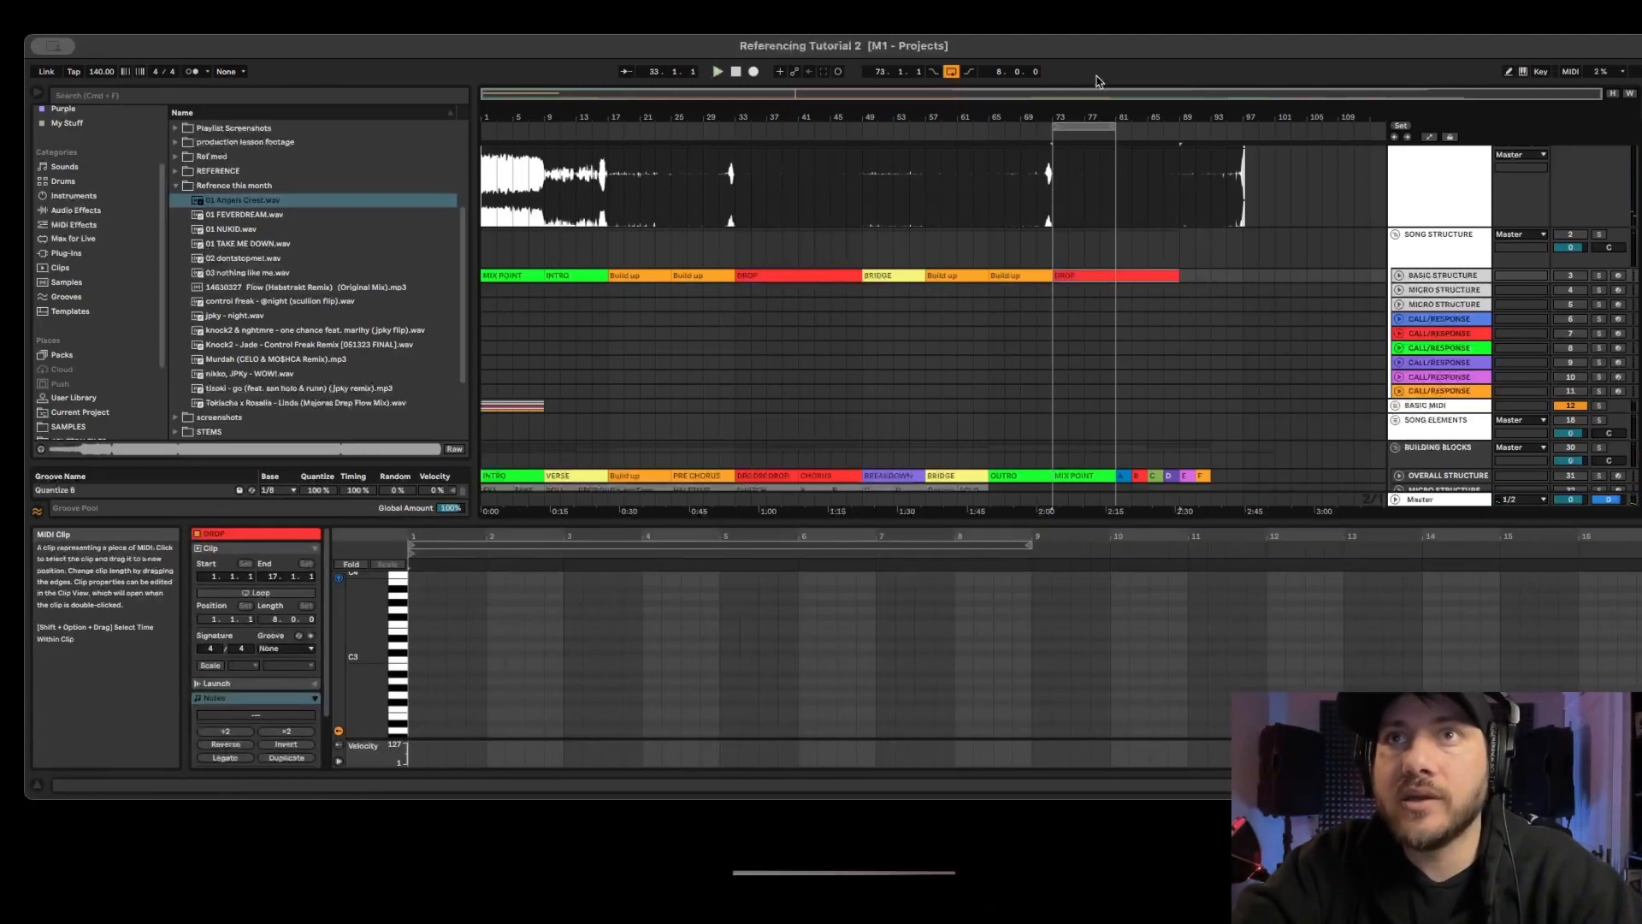
click(1127, 130)
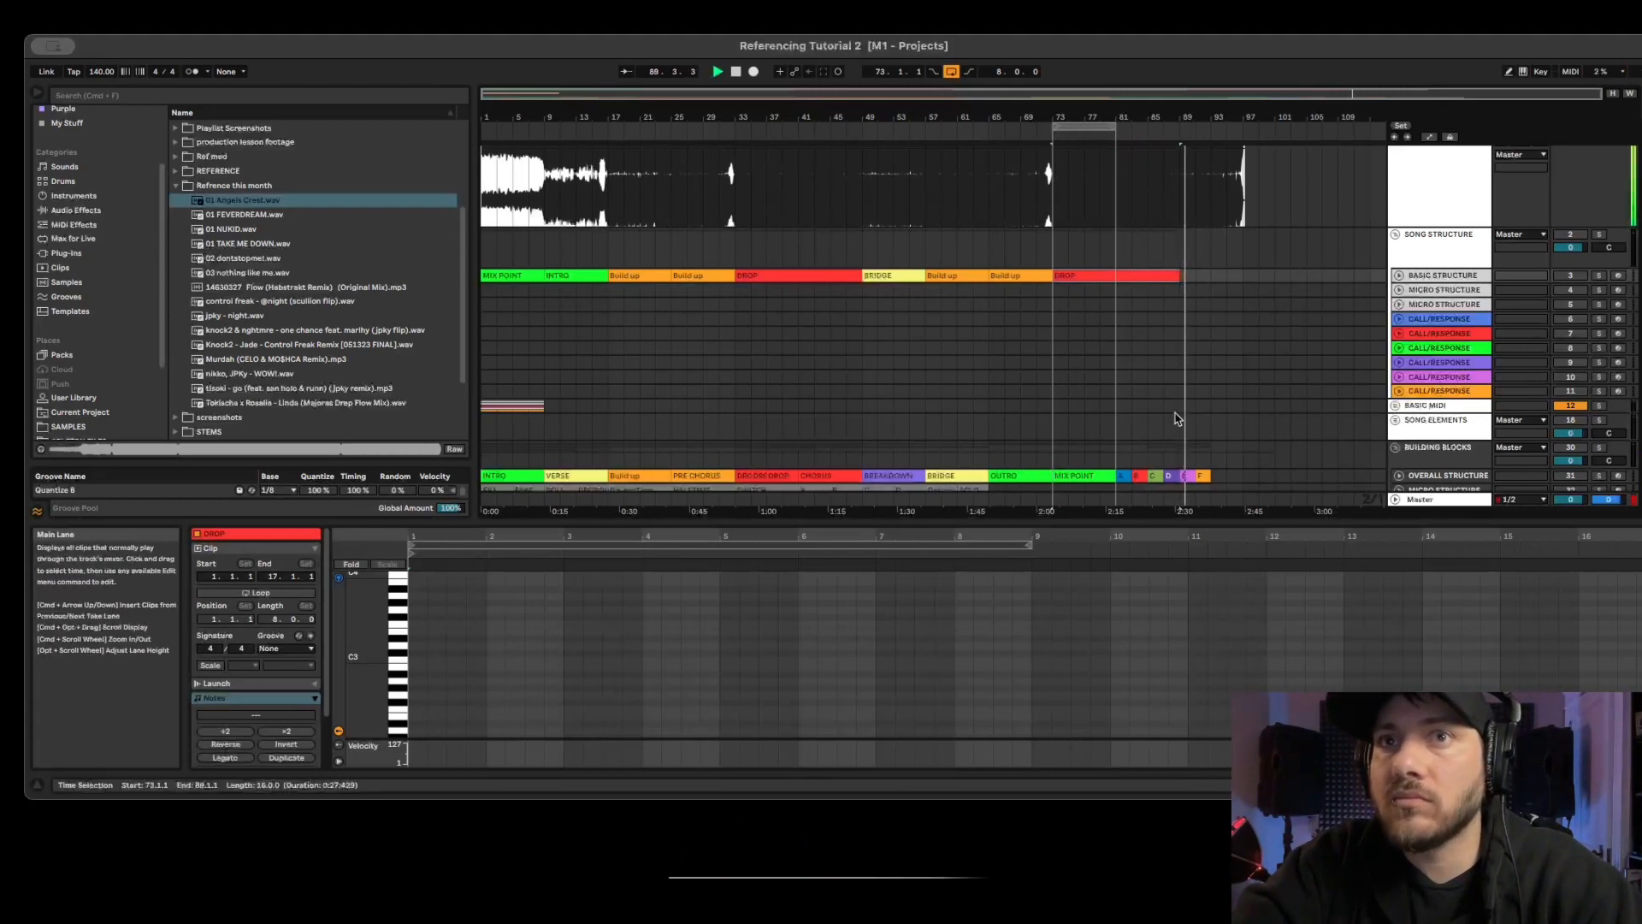
Copy the OUTRO clip to bar 89 of BASIC STRUCTURE and return the loop region to bar 1.
click(1022, 475)
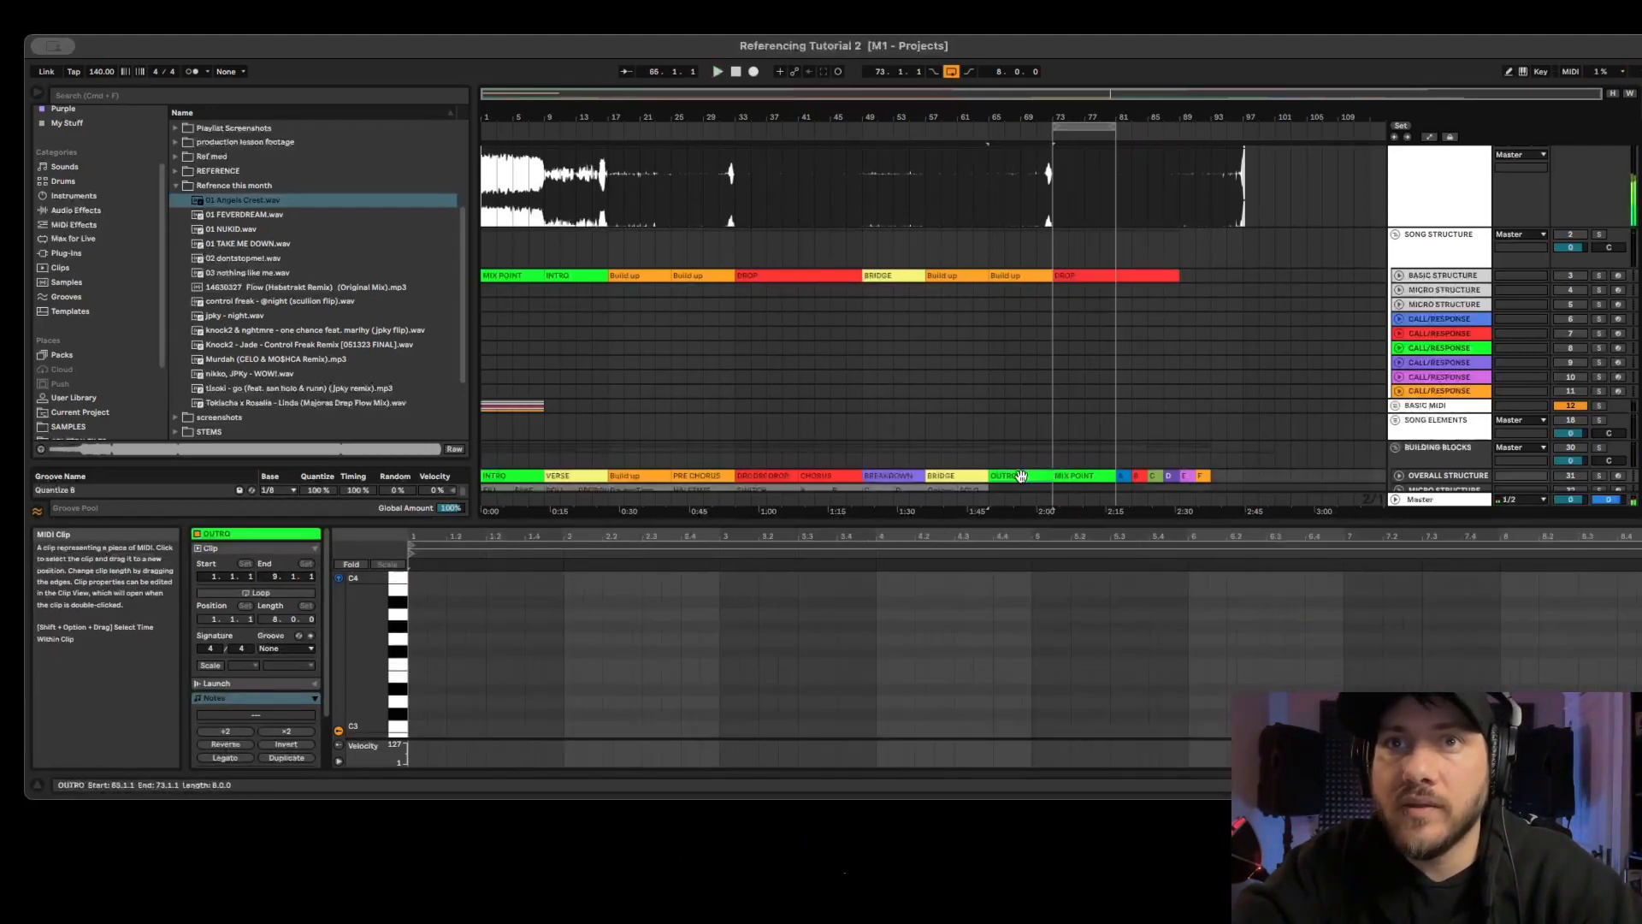
drag(1006, 476, 1192, 271)
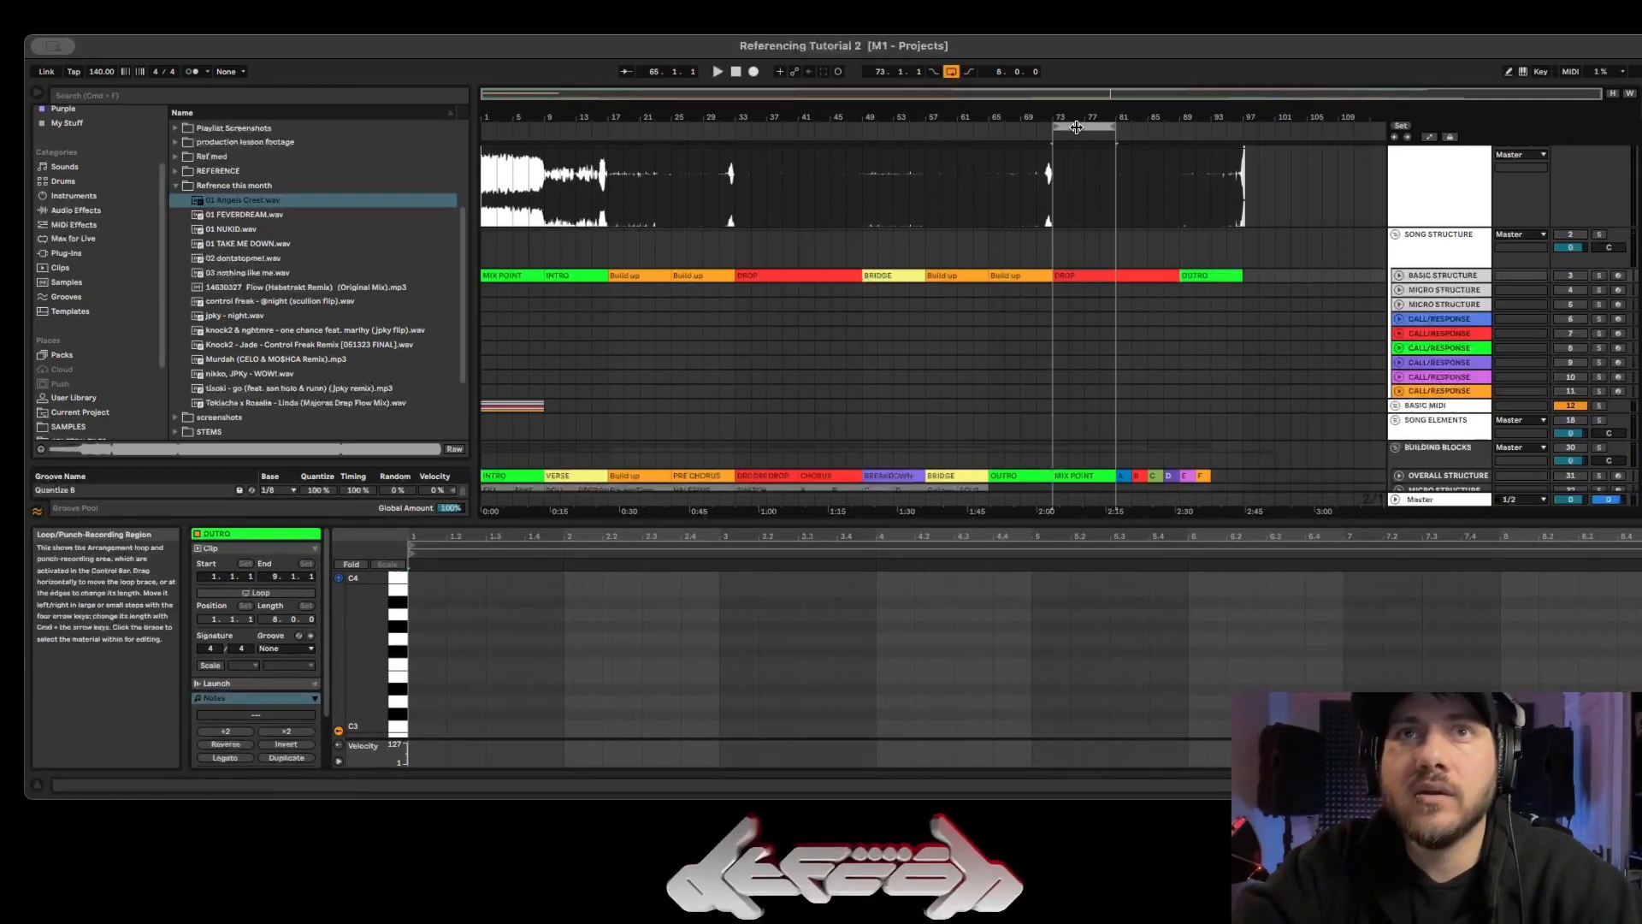
drag(1074, 128, 396, 147)
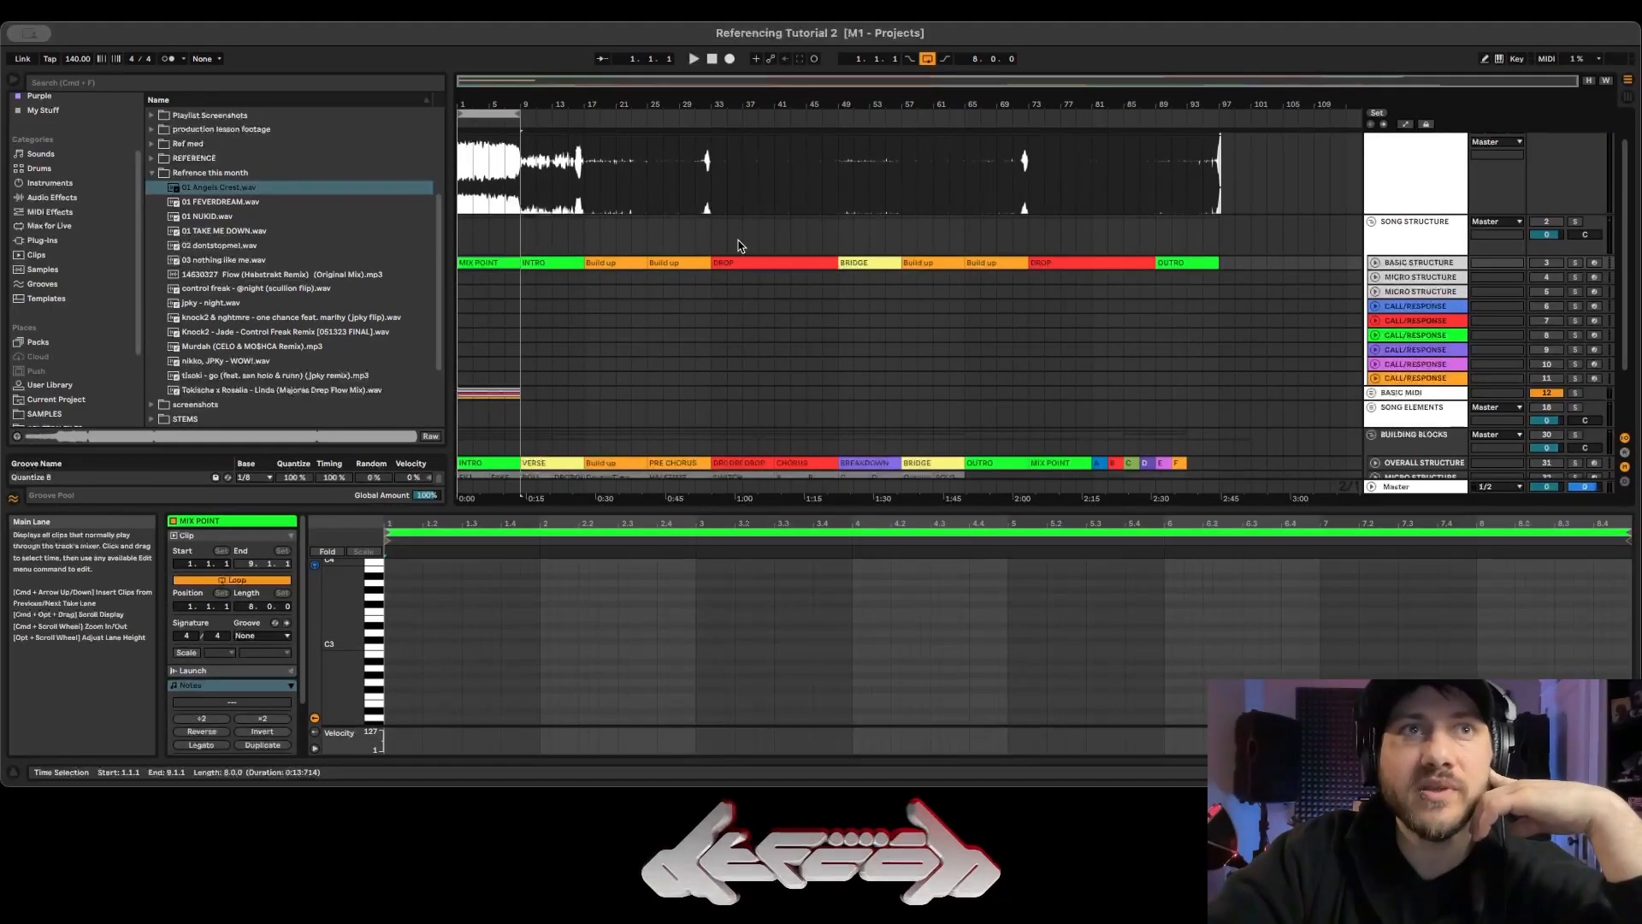
Save the BASIC STRUCTURE track into the Refrence this month folder as BASIC STRUCTURE.als.
click(1373, 264)
drag(1373, 264, 260, 208)
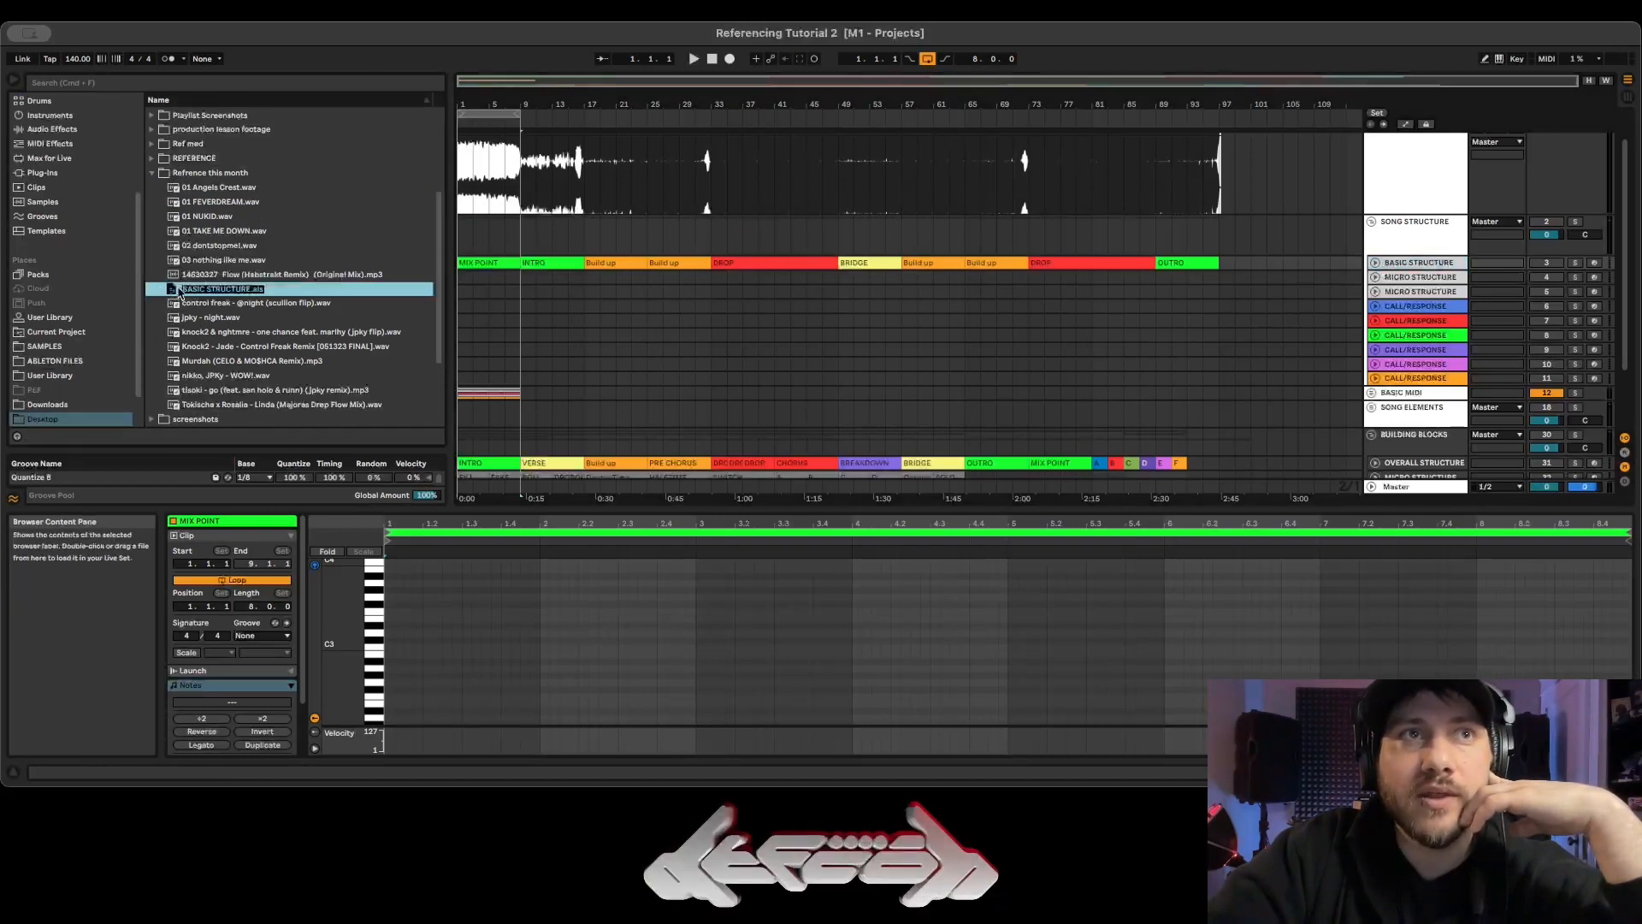
key(Return)
Fold the SONG STRUCTURE and BUILDING BLOCKS groups and import BASIC STRUCTURE.als as a new track below them.
scroll(500, 320, down, 3)
scroll(1383, 315, up, 5)
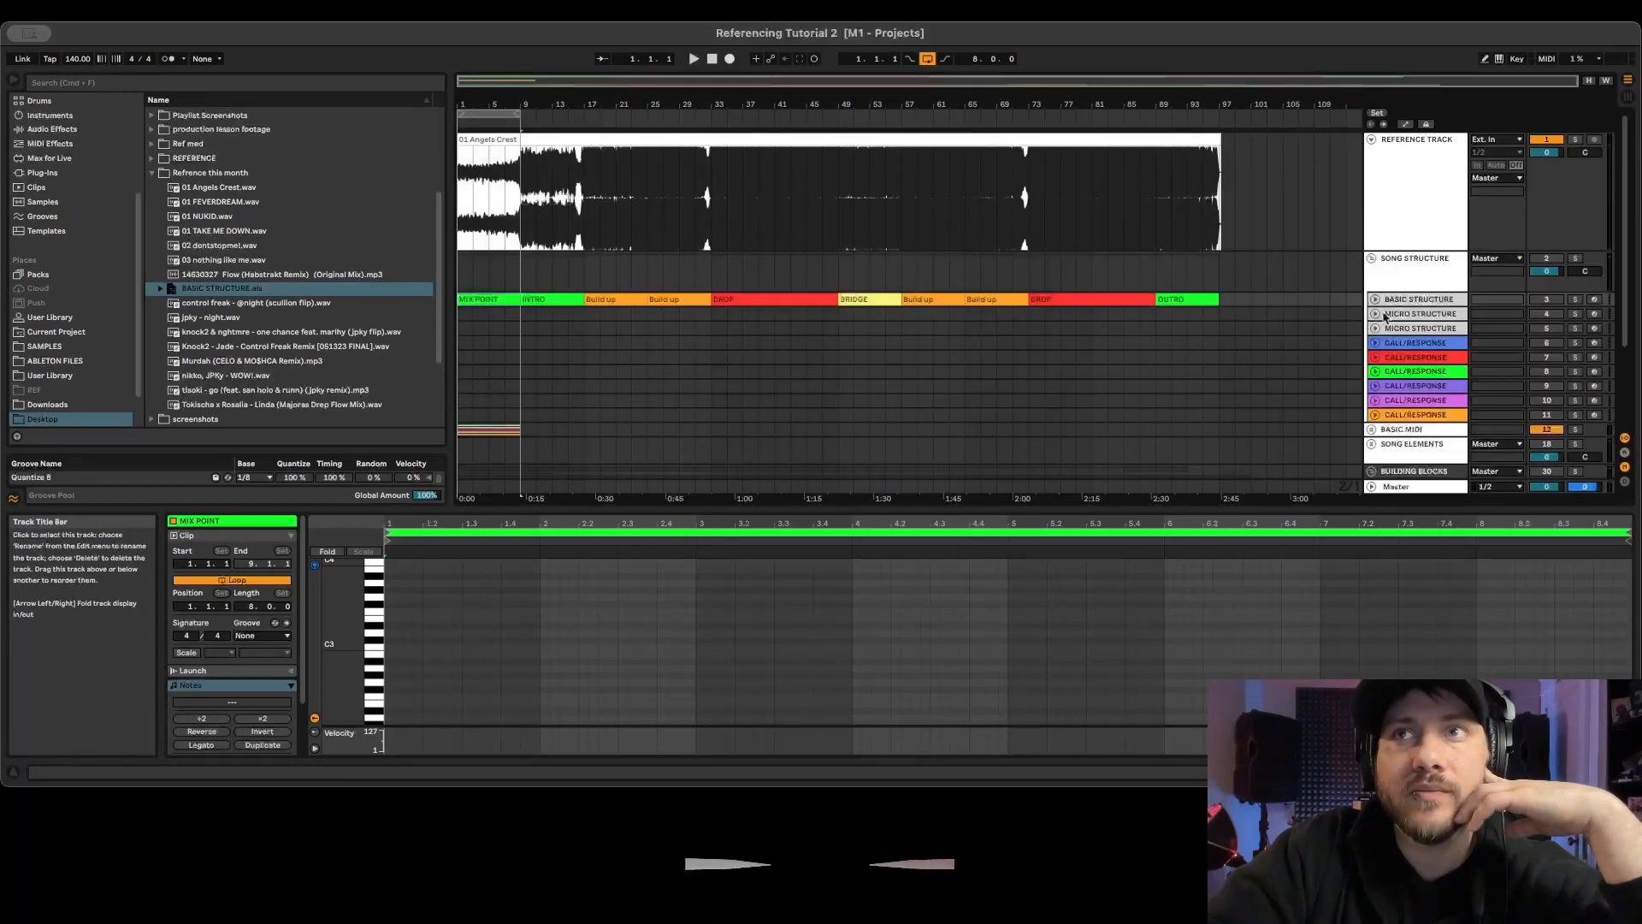
click(1372, 261)
click(1372, 329)
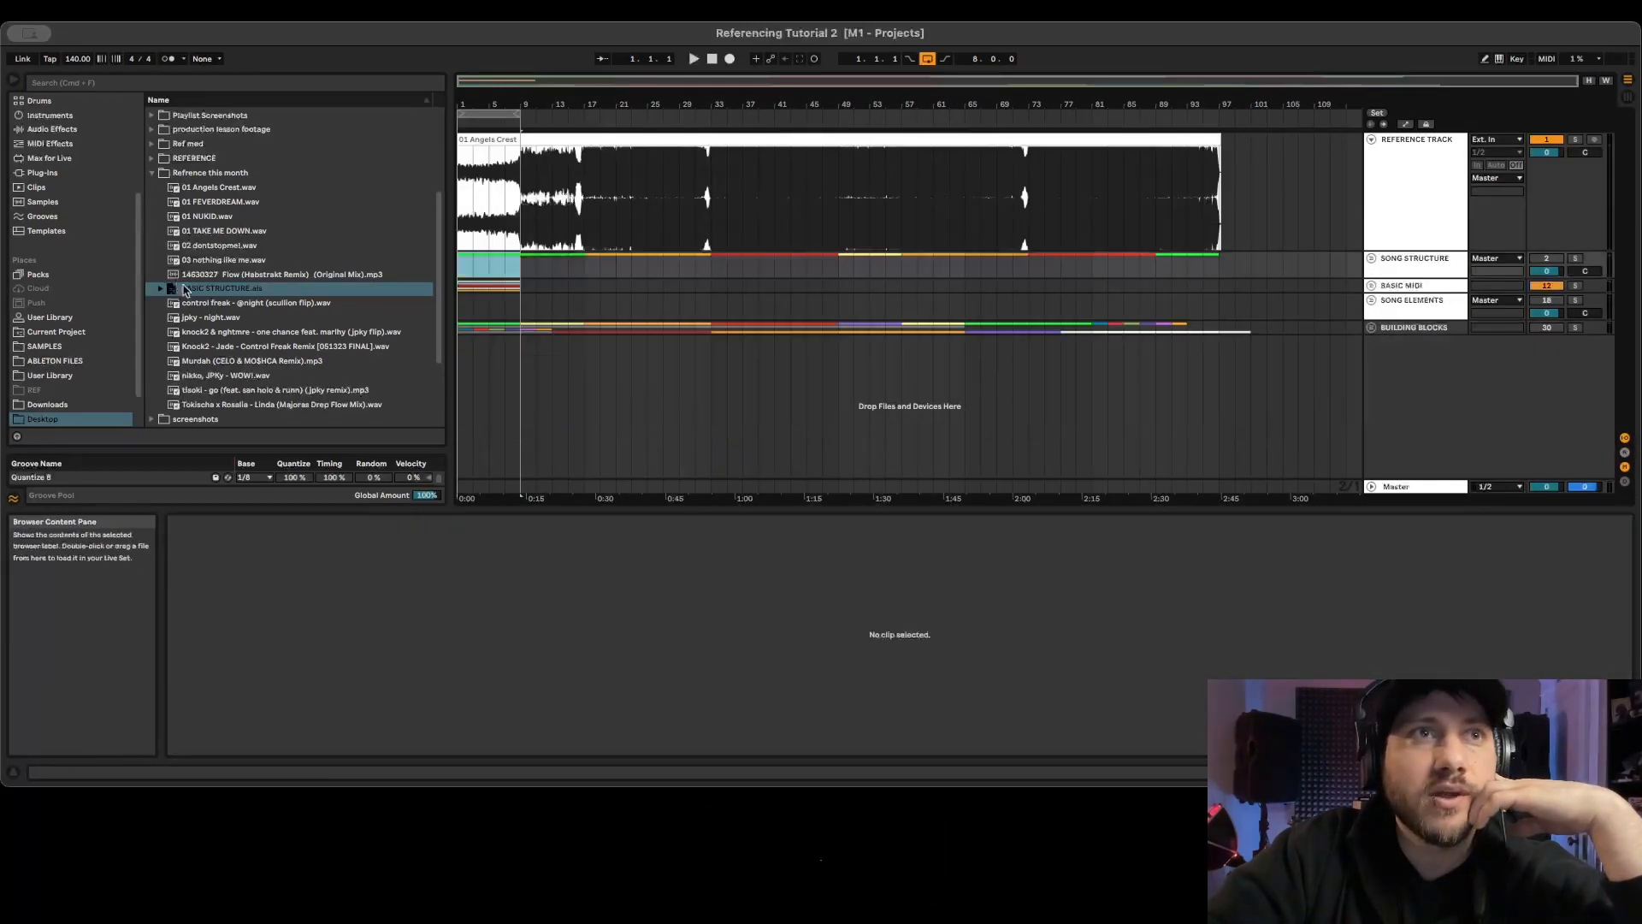
drag(184, 291, 575, 421)
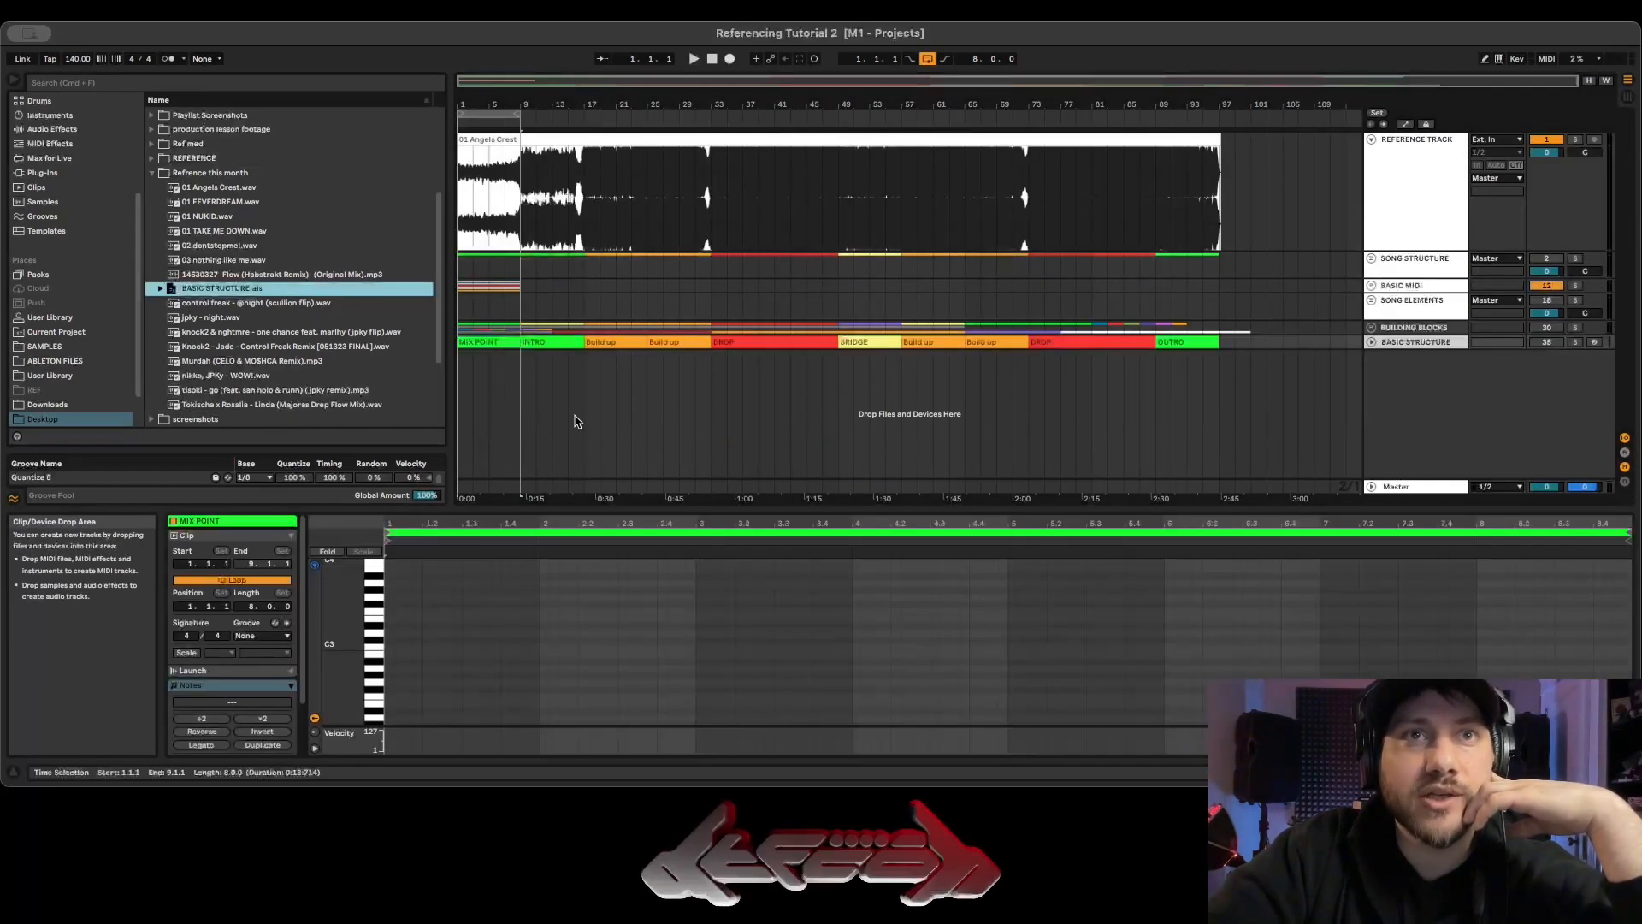
Check the clips on the imported BASIC STRUCTURE track, remove that track and unfold the SONG STRUCTURE group.
click(505, 344)
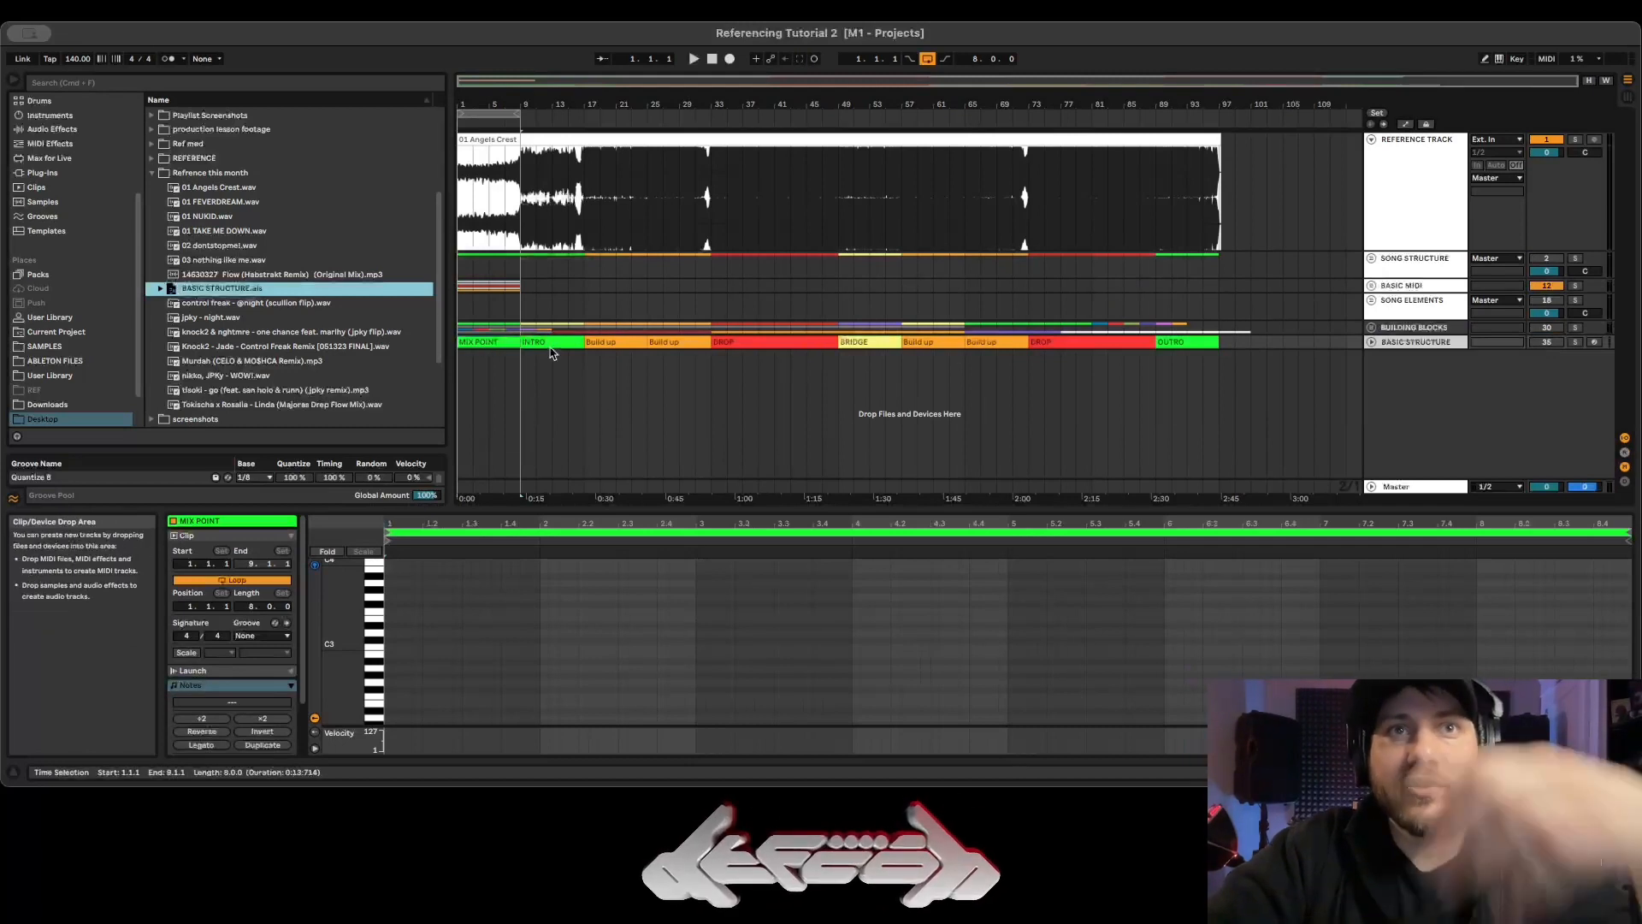
click(471, 342)
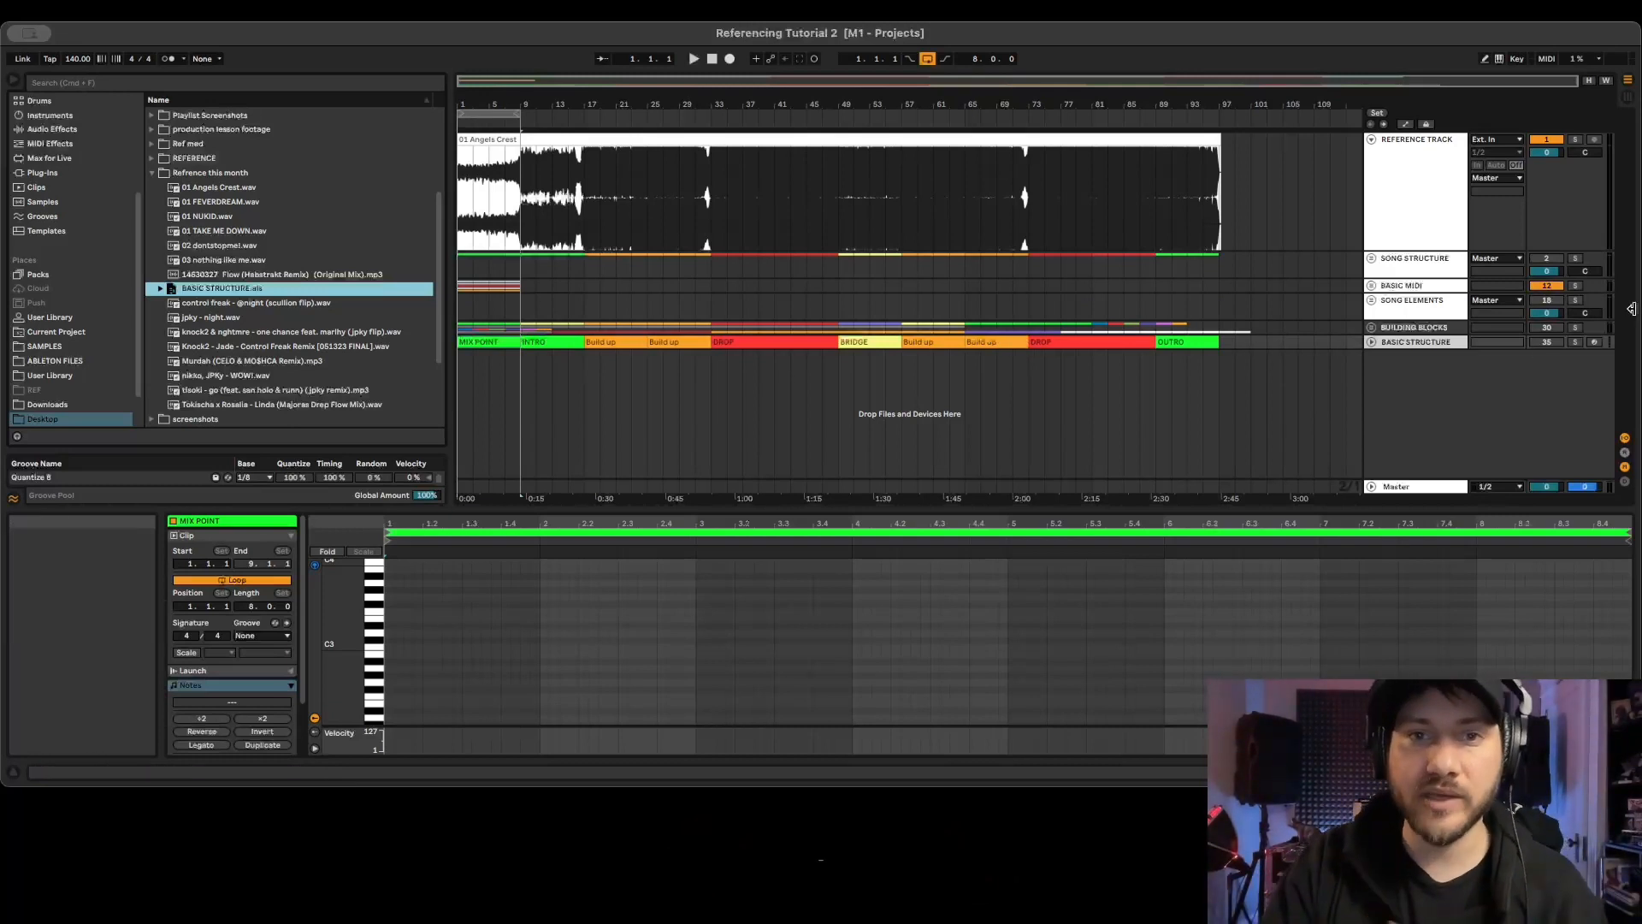
click(592, 346)
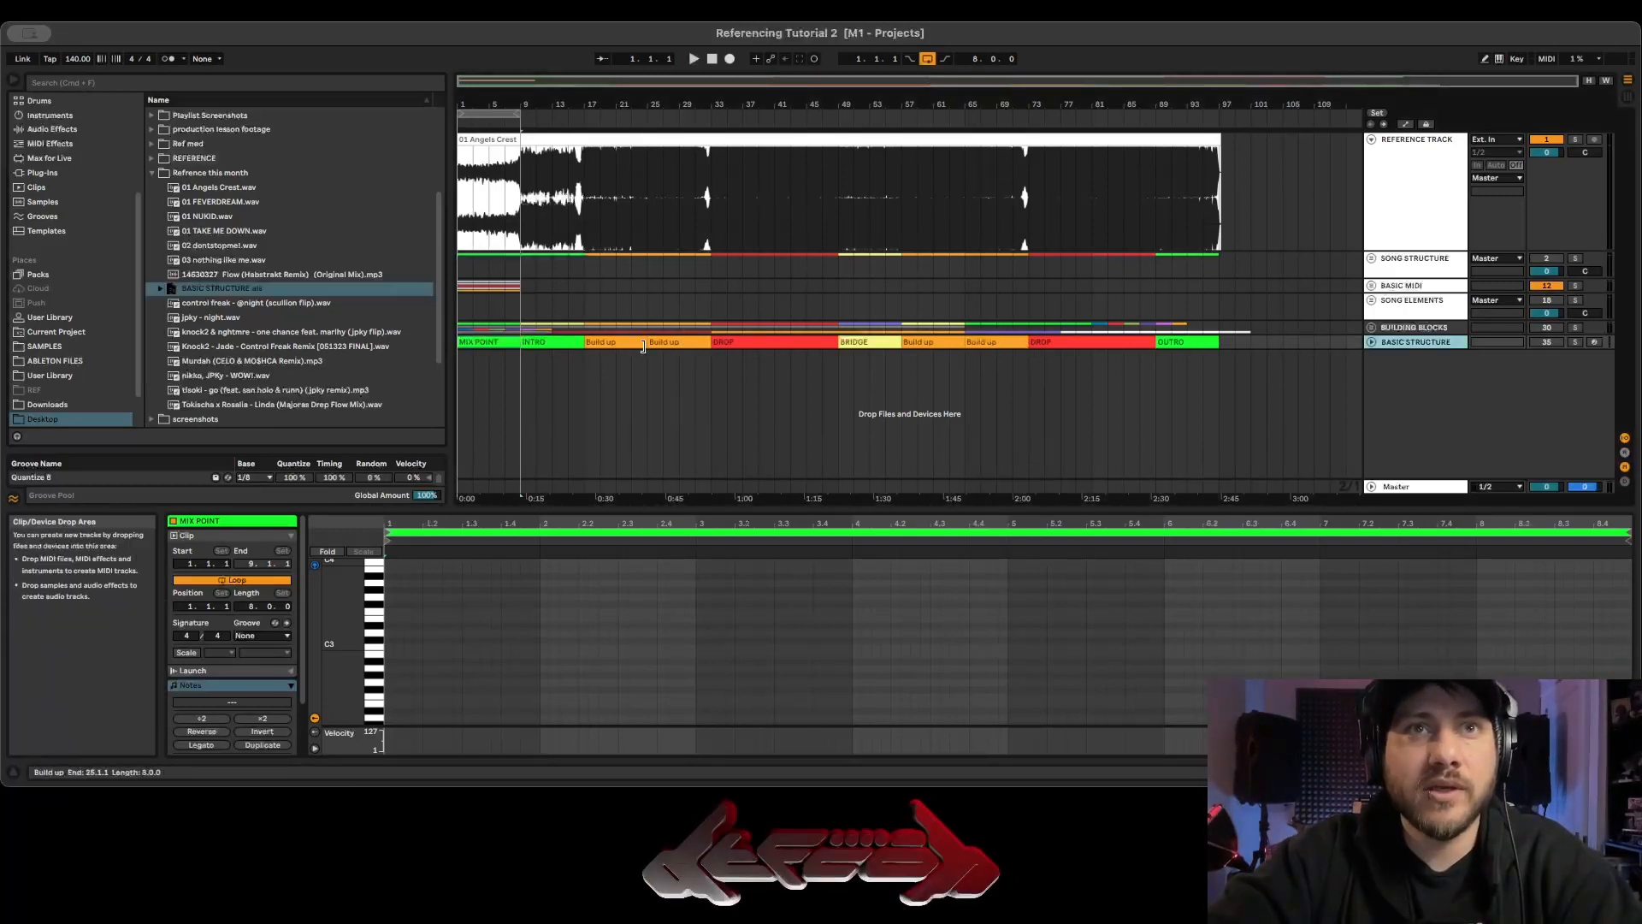
drag(931, 343, 612, 359)
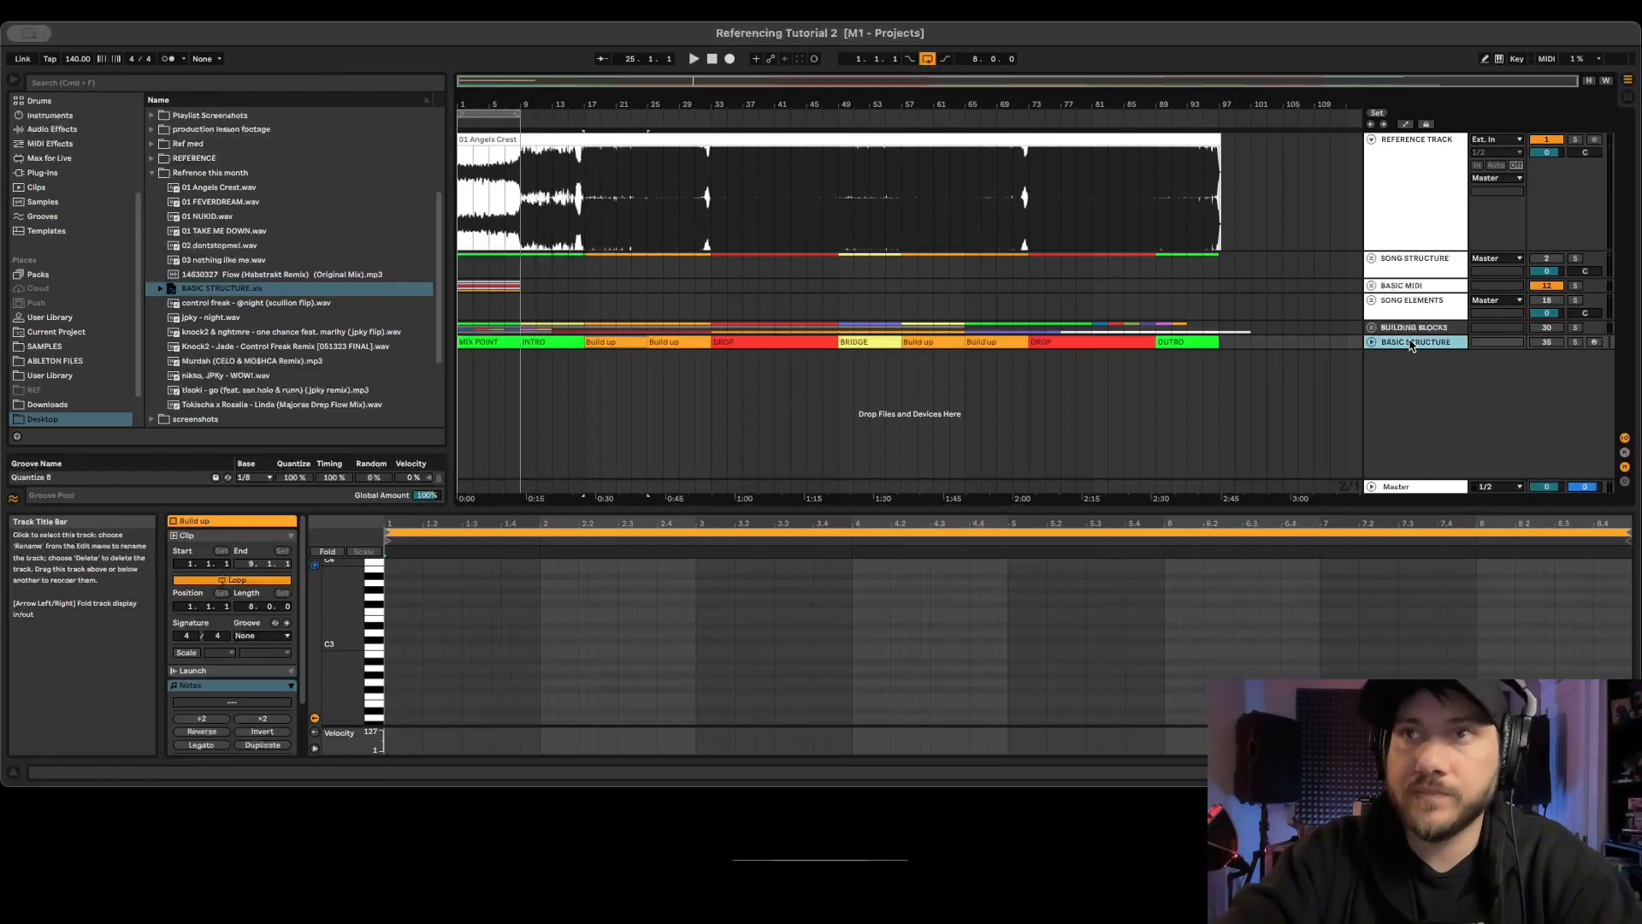
click(1371, 343)
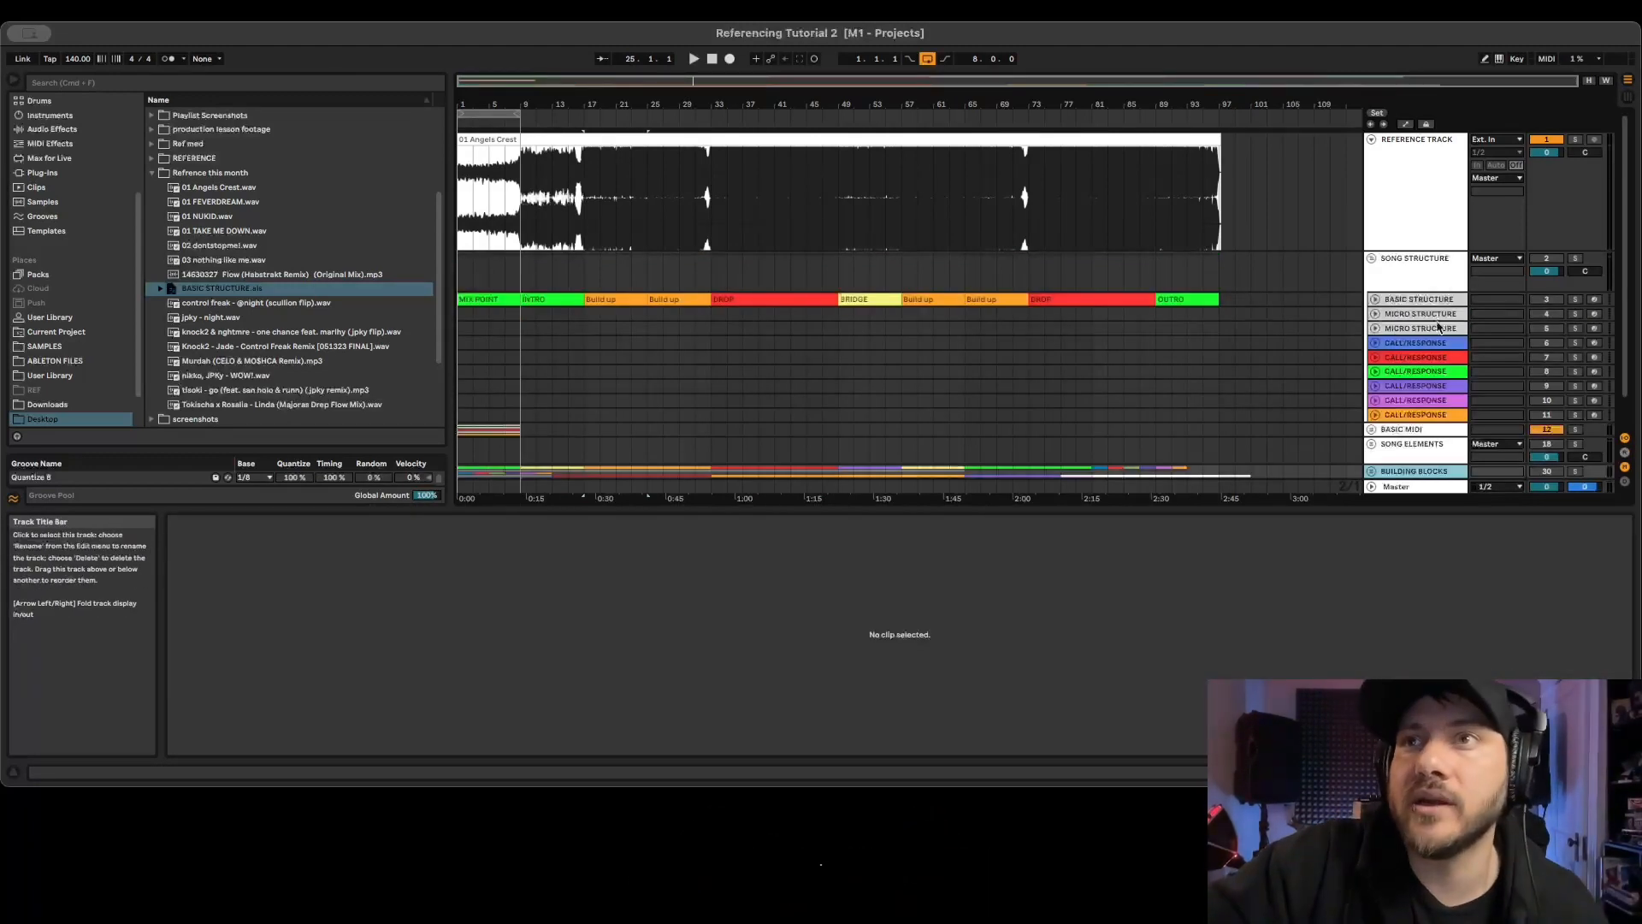
Copy the SWITCH clip to the first MICRO STRUCTURE track beneath the second DROP, spanning bars 73 to 89.
click(1423, 316)
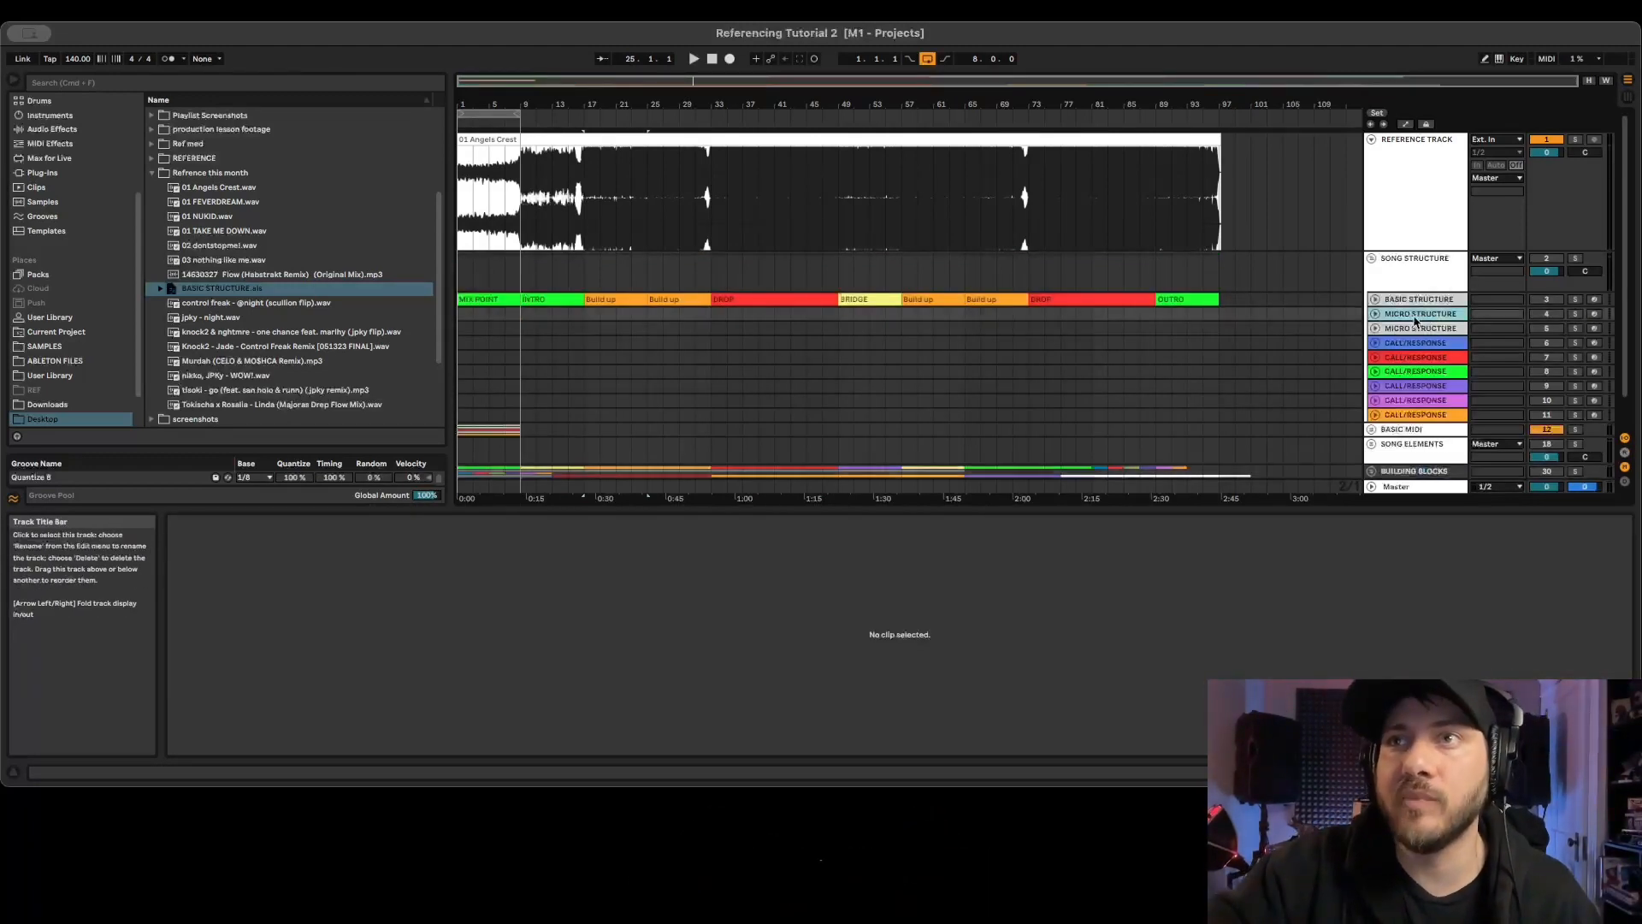
scroll(631, 403, down, 4)
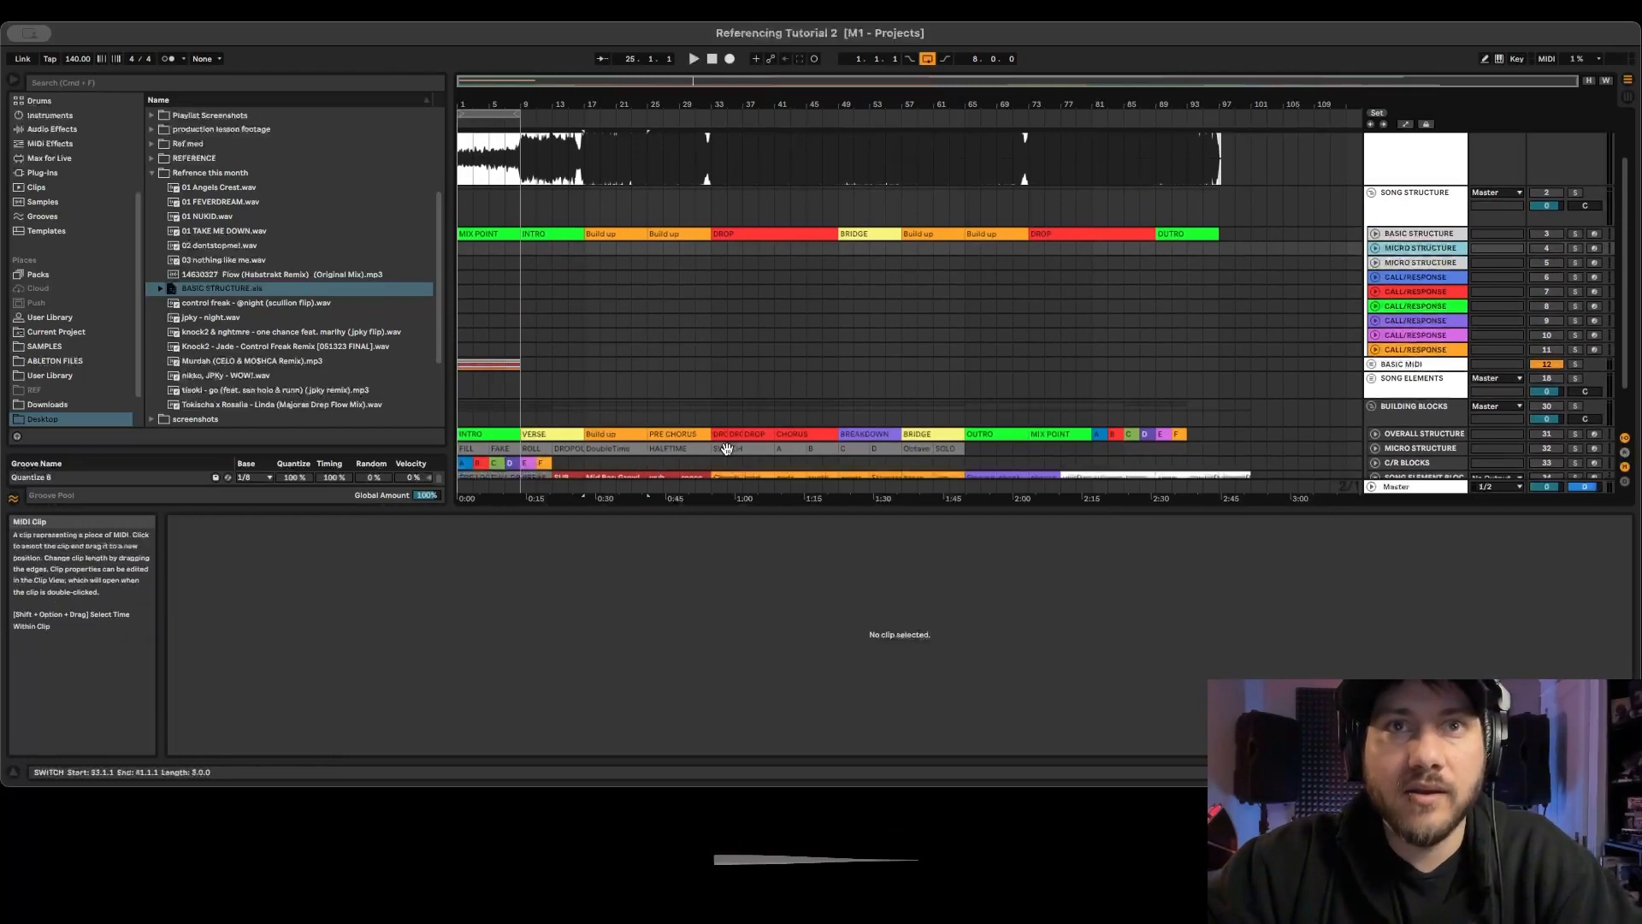
drag(735, 450, 1153, 243)
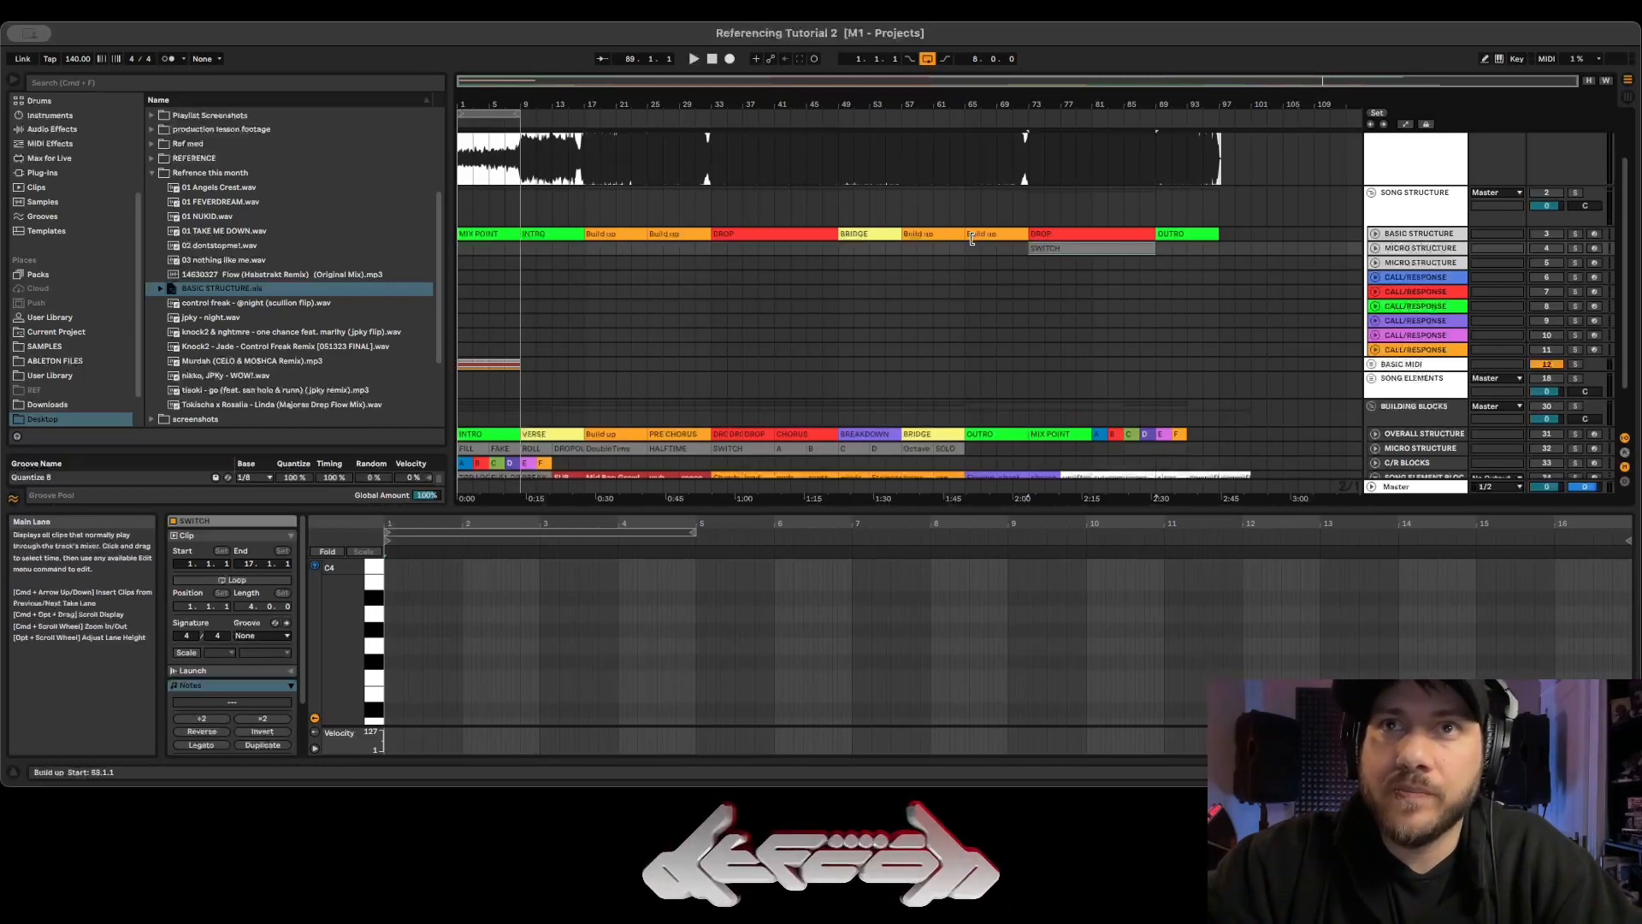
Audition the passage leading into bar 65 and copy the DROPOUT clip to MICRO STRUCTURE, spanning bars 65 to 73.
click(952, 162)
key(space)
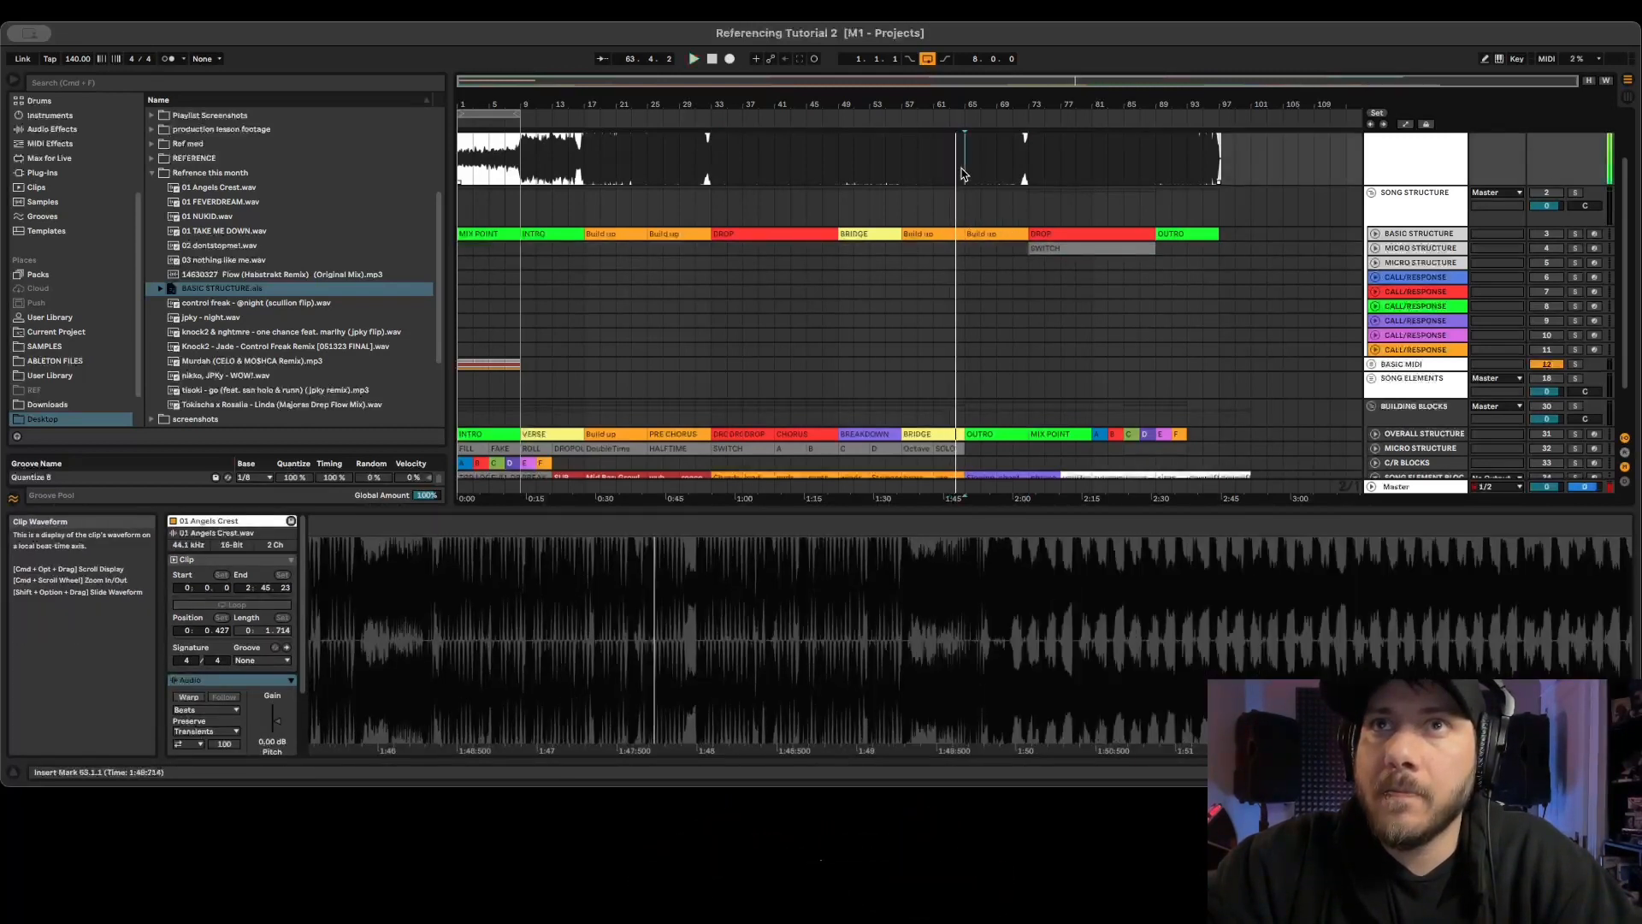
click(990, 257)
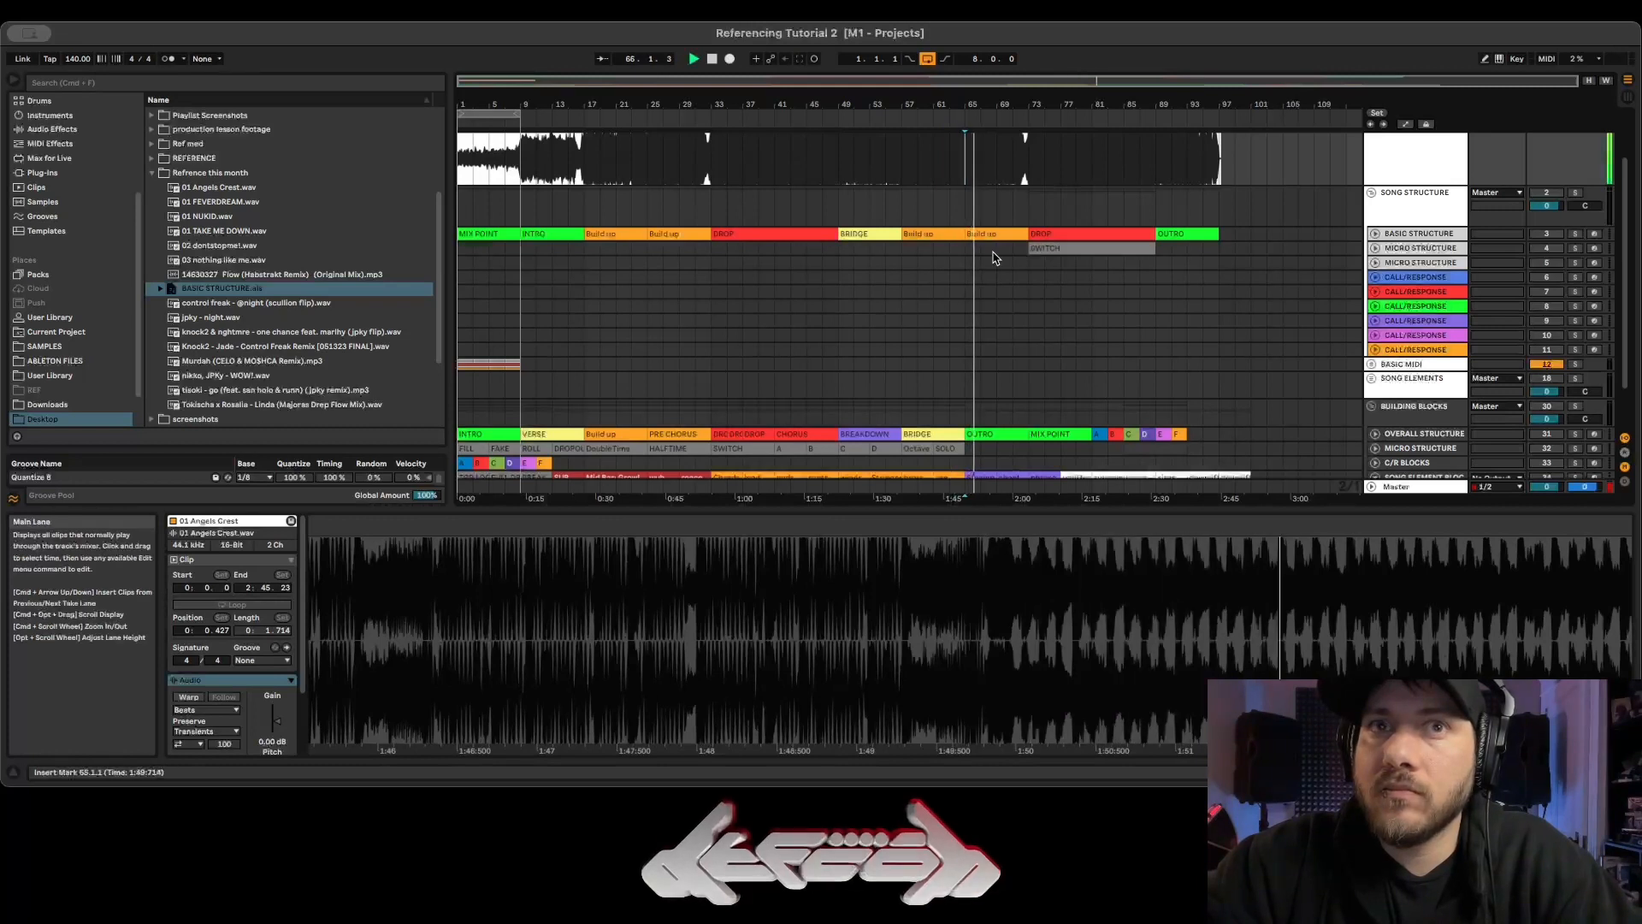
click(571, 449)
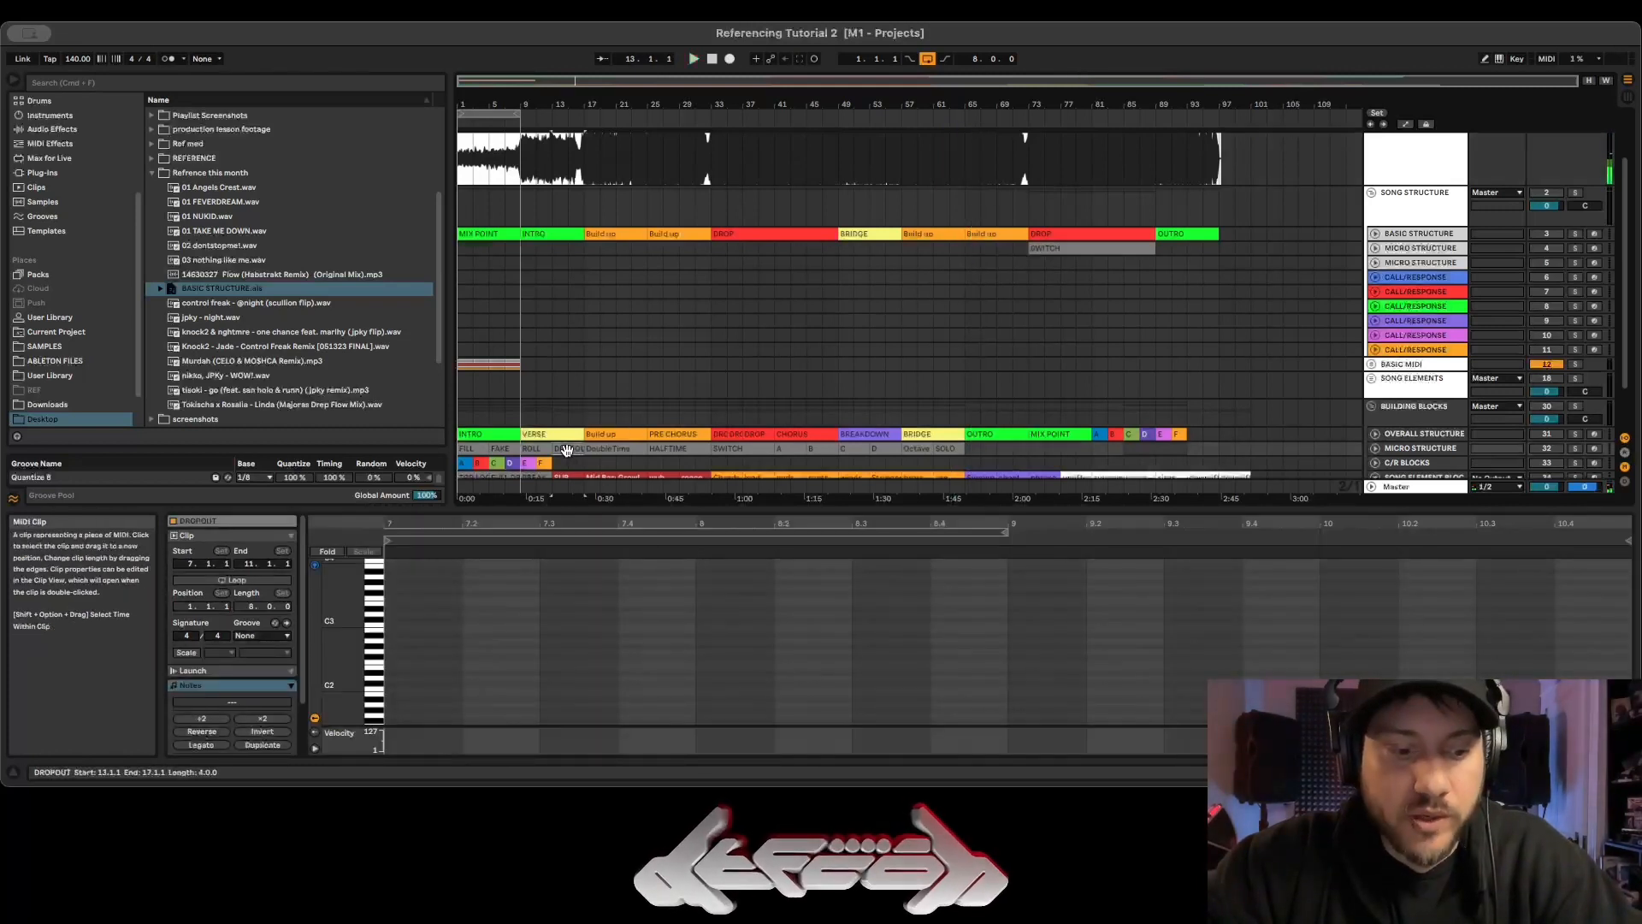
drag(566, 451, 1026, 246)
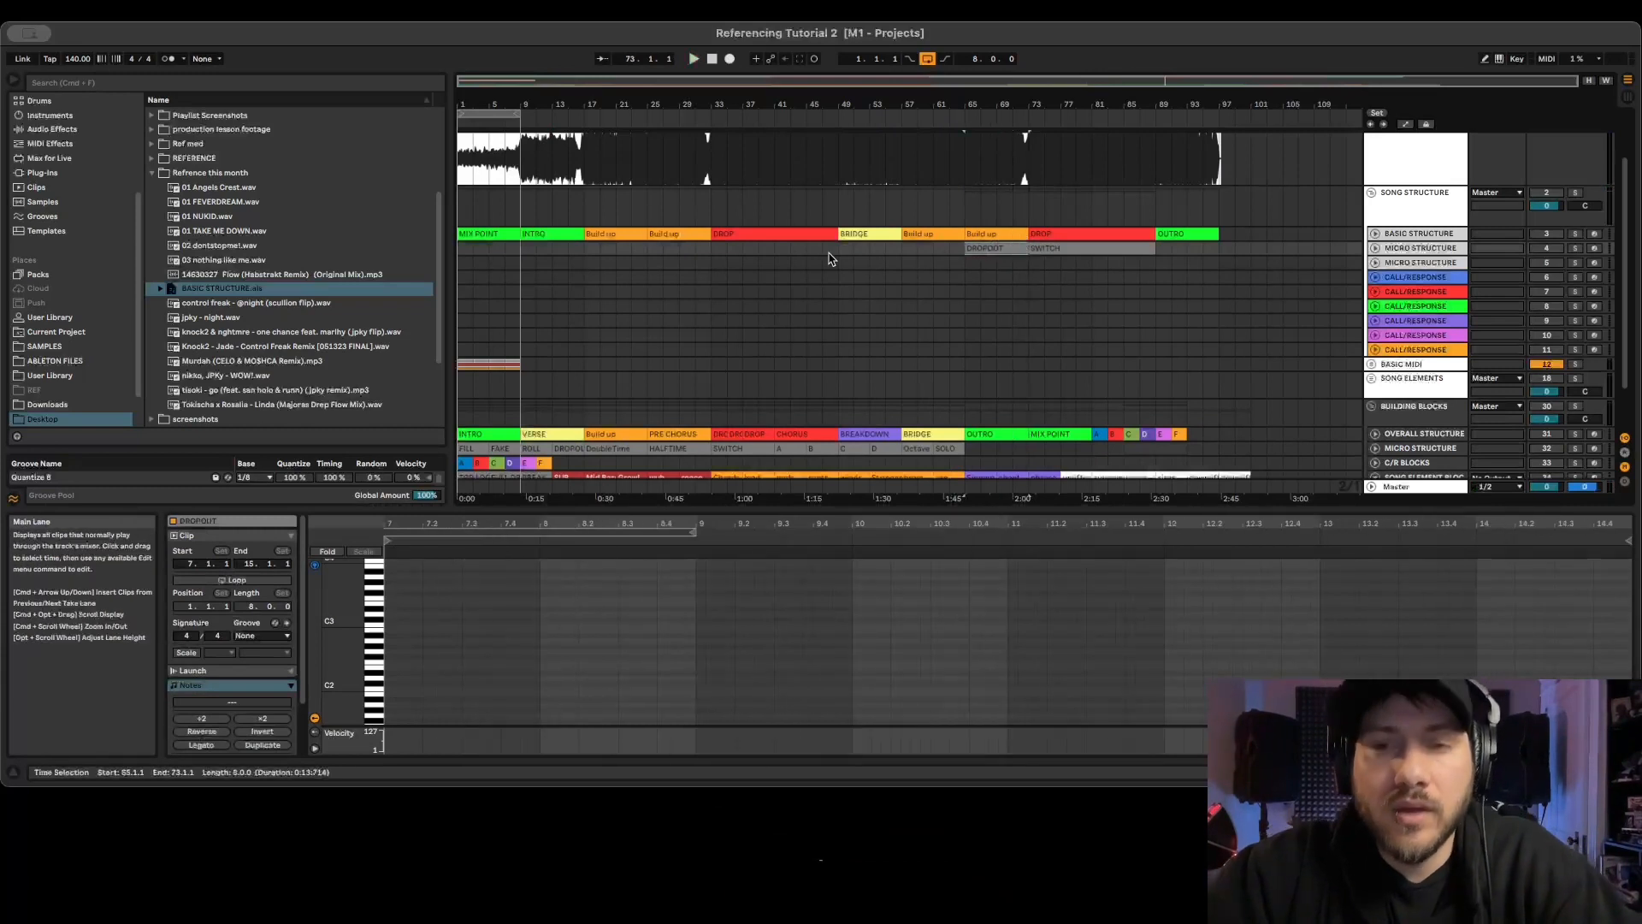
Audition the first DROP and copy the A and B clips to the first MICRO STRUCTURE track, at bars 33 and 37.
click(711, 219)
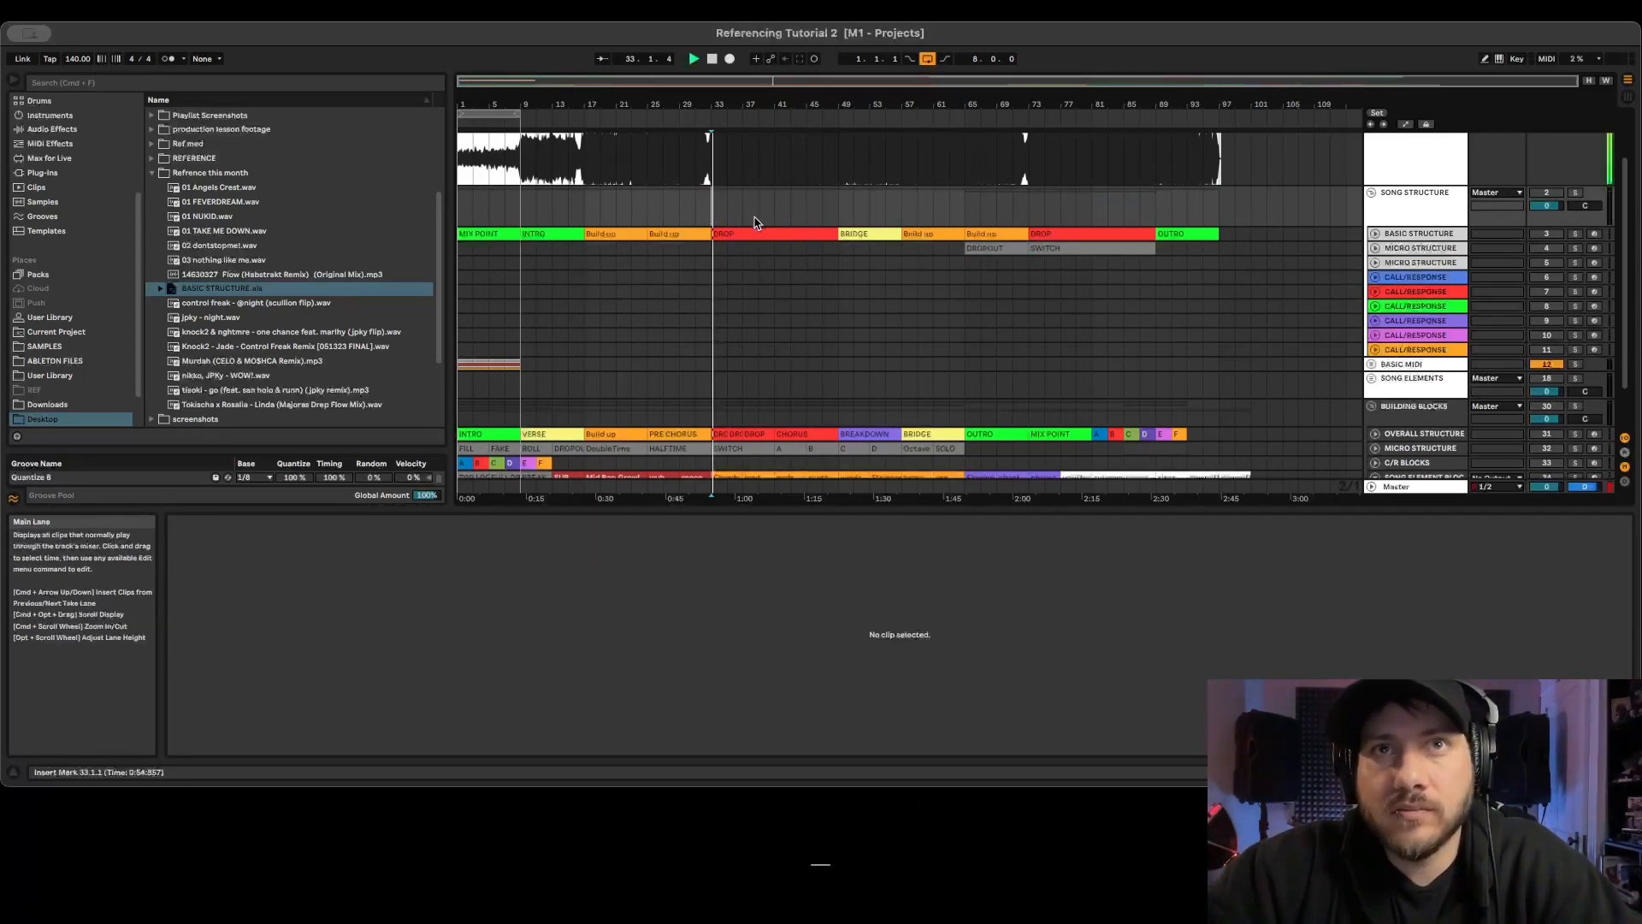
click(757, 217)
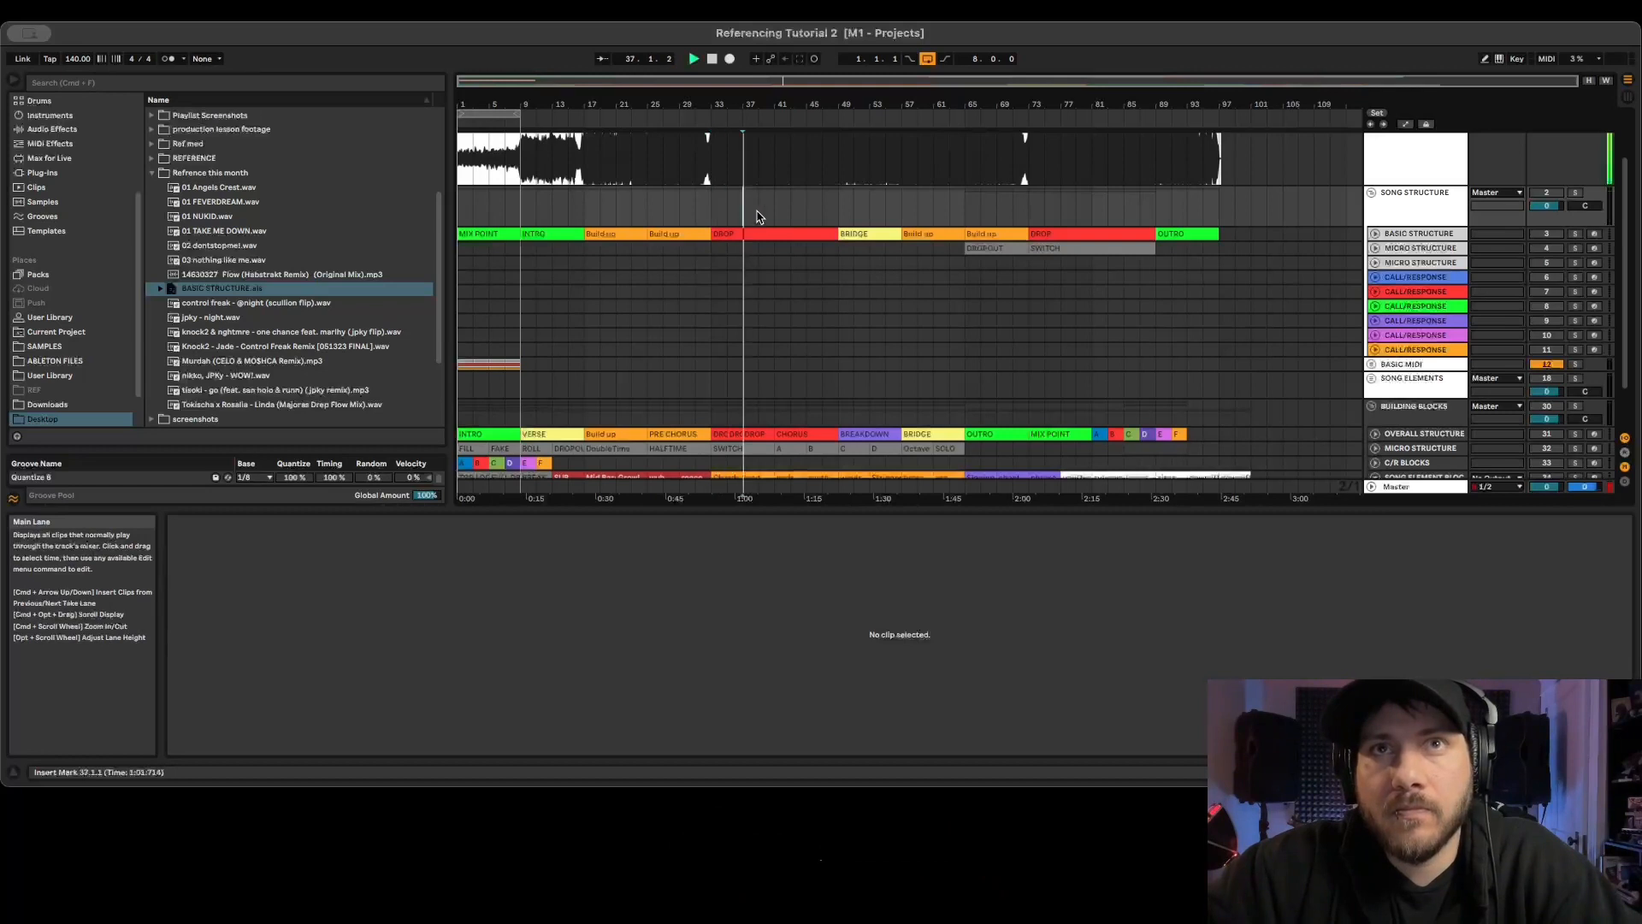
click(762, 218)
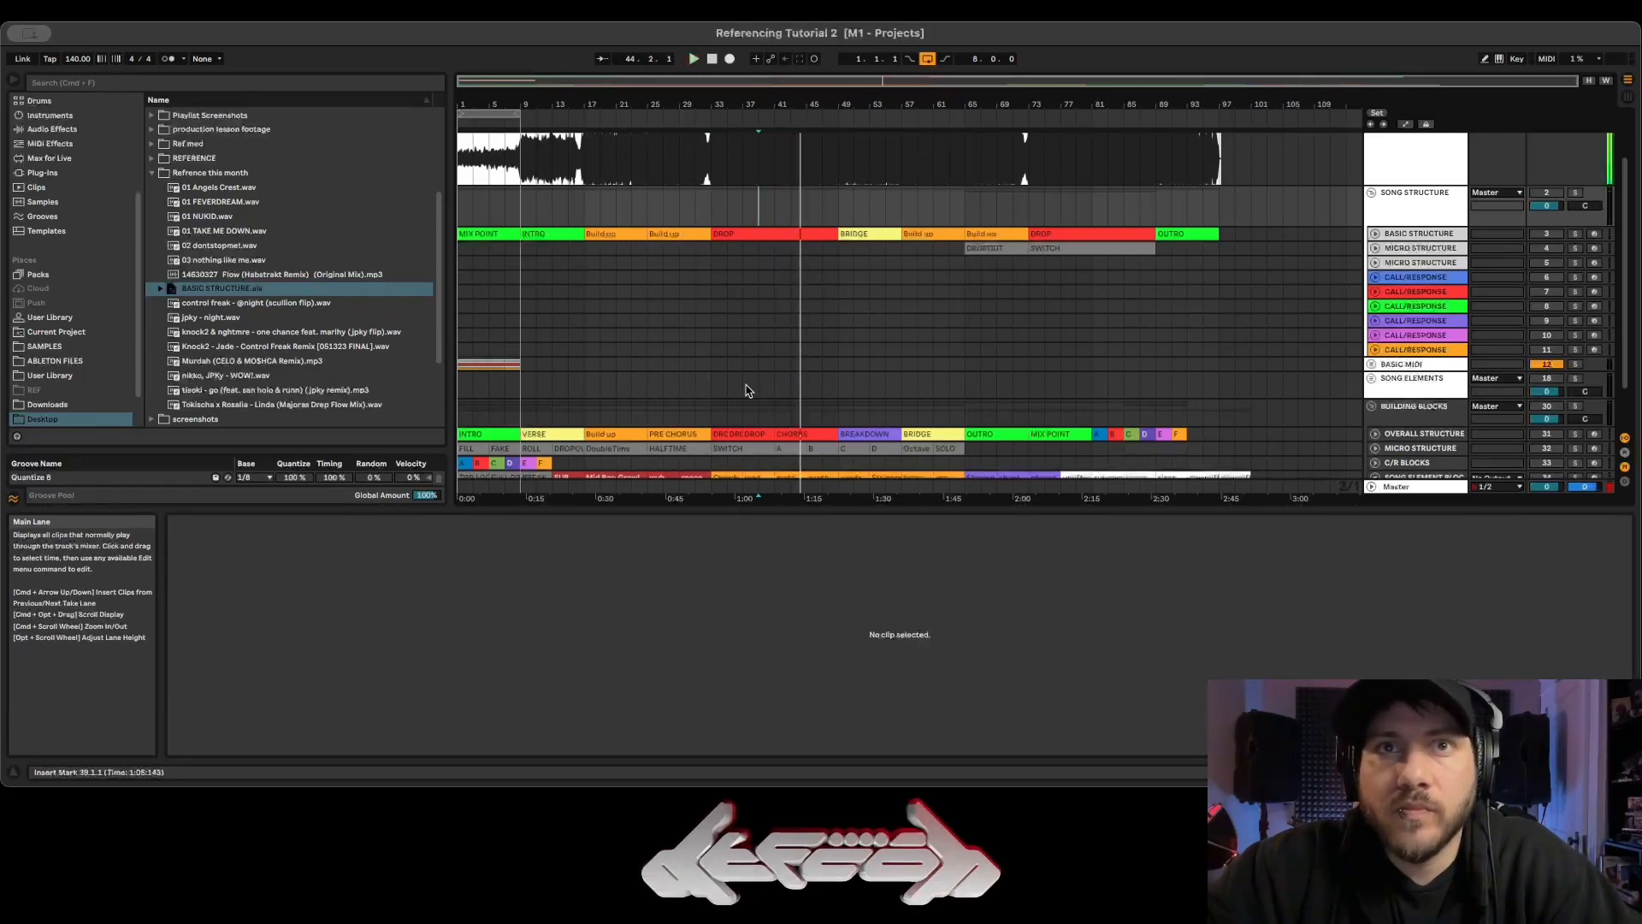
click(791, 446)
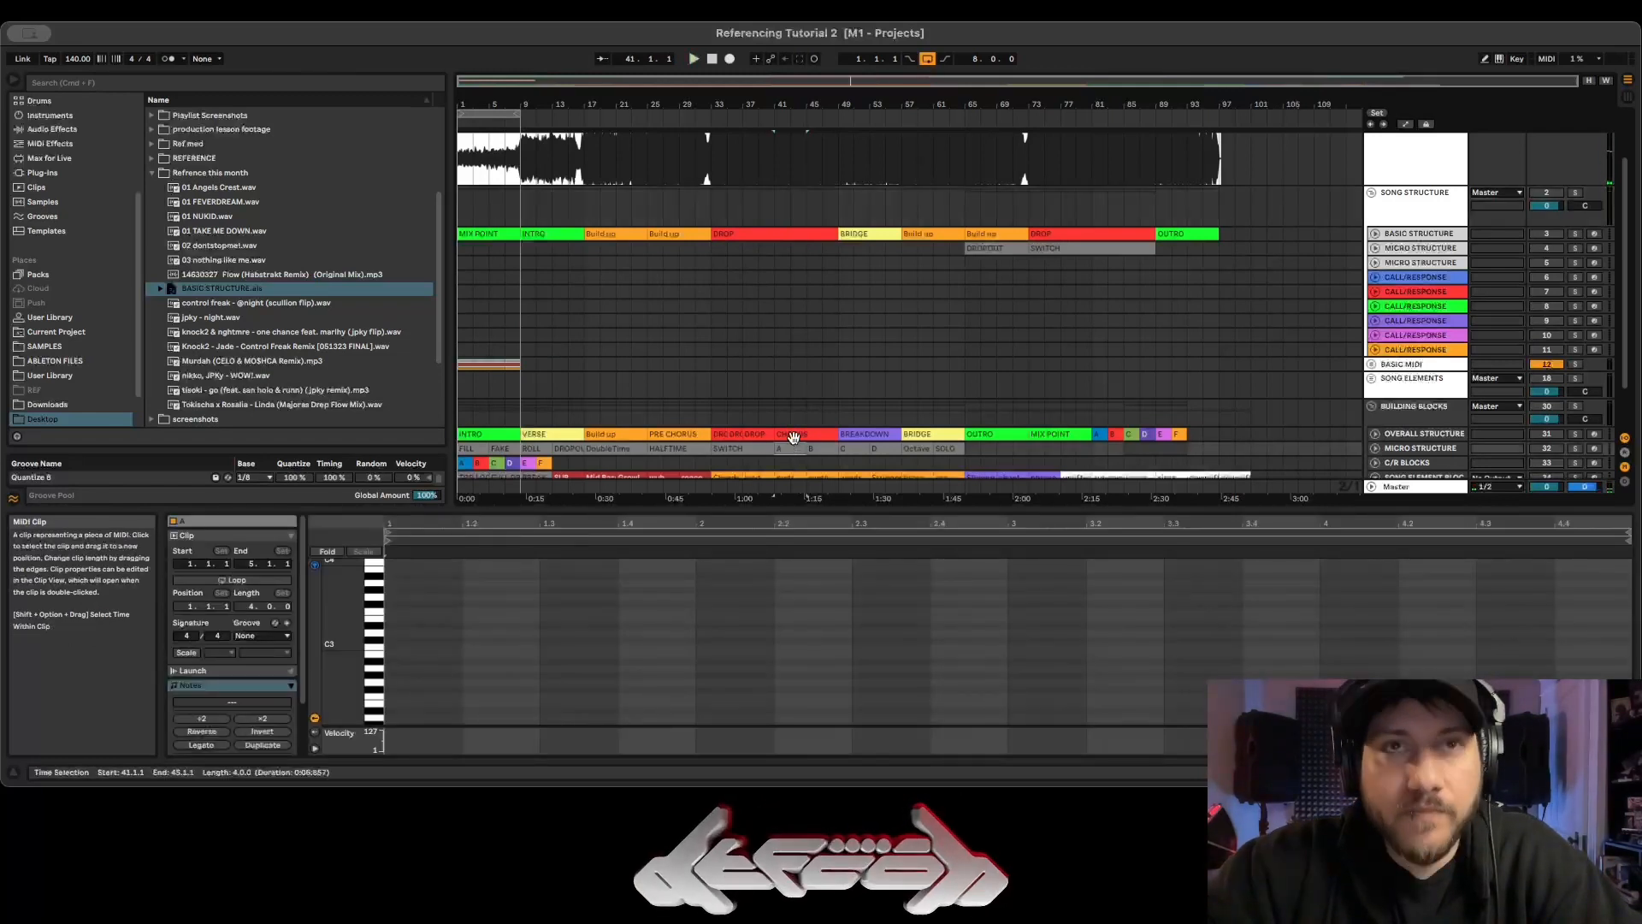
click(736, 258)
drag(731, 253, 738, 249)
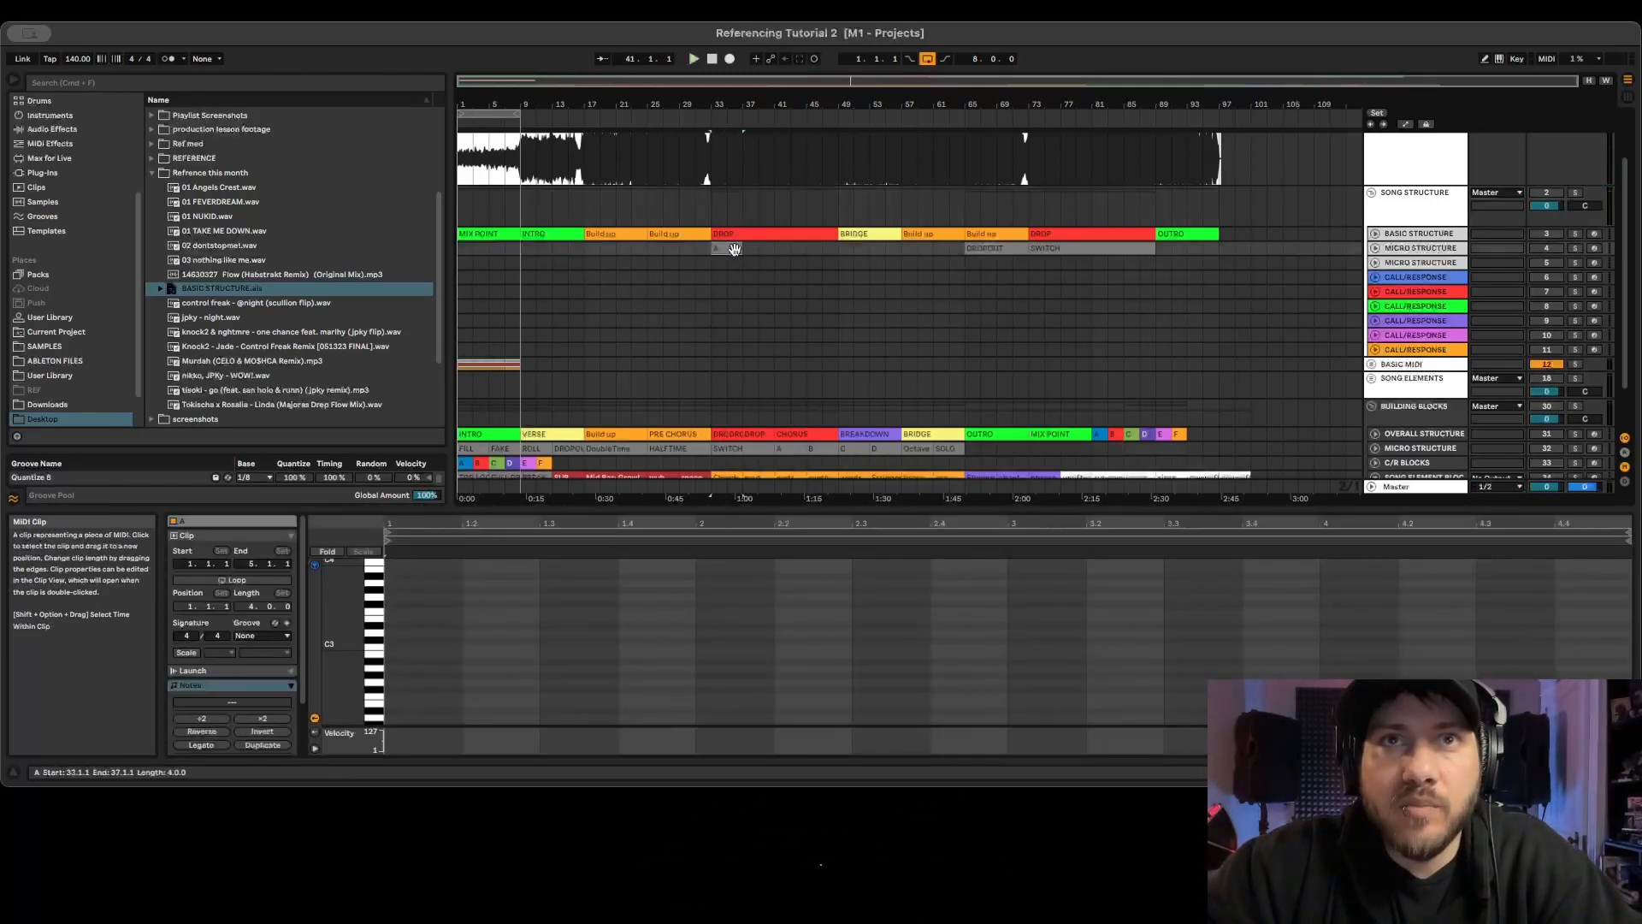
drag(817, 448, 766, 273)
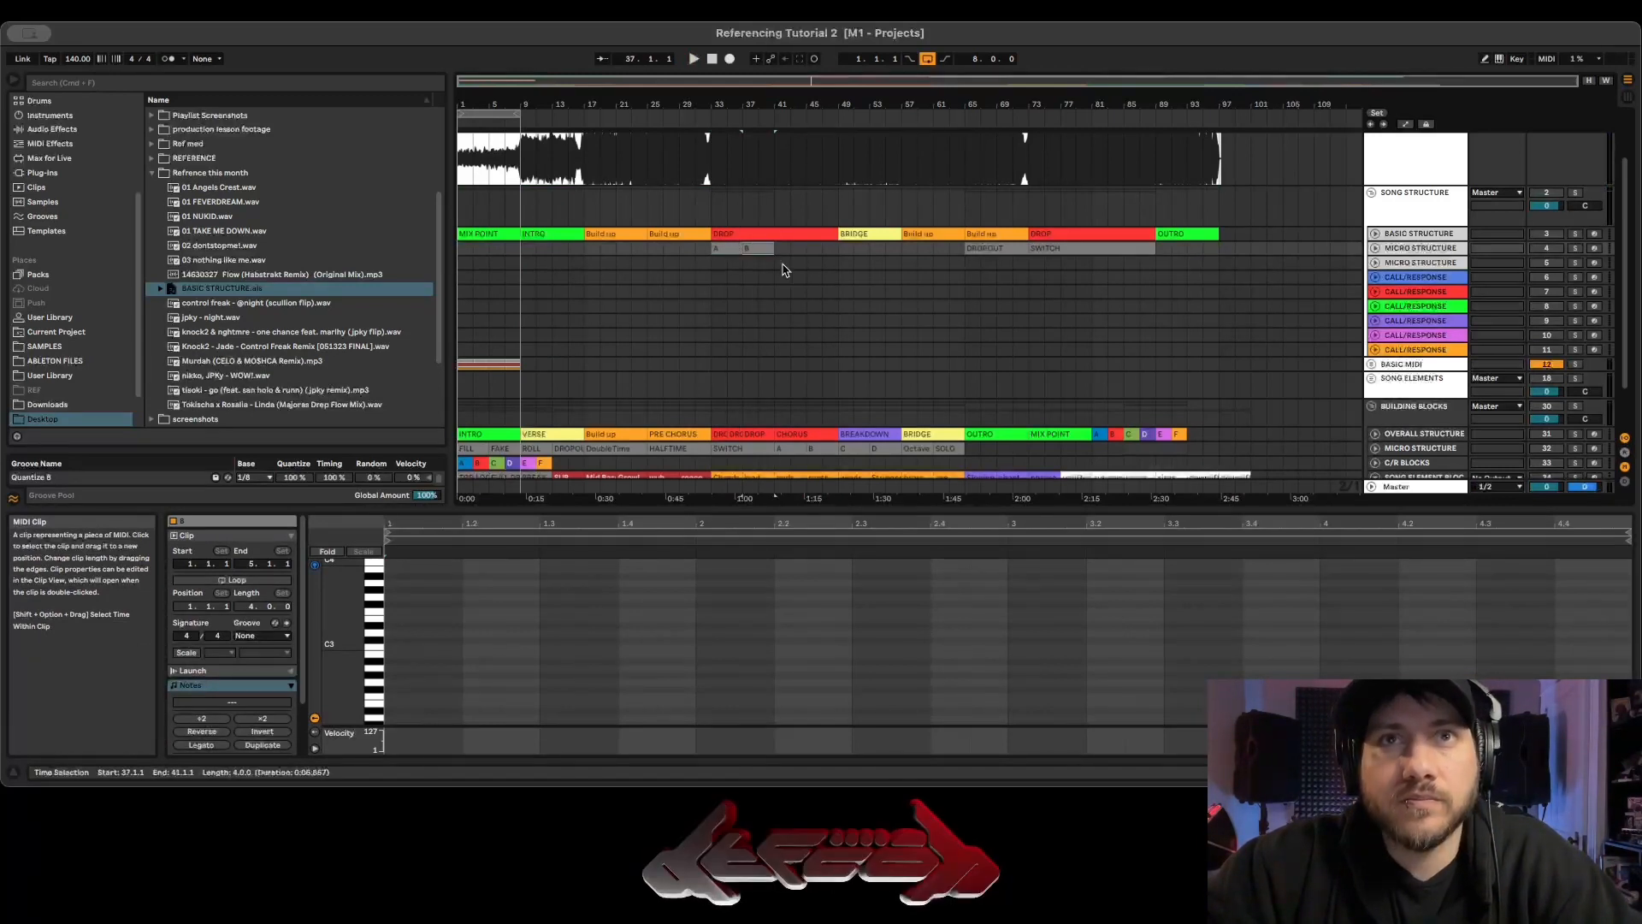
Shorten the A and B clips to two bars each so A spans bars 33 to 35 and B spans 35 to 37.
key(space)
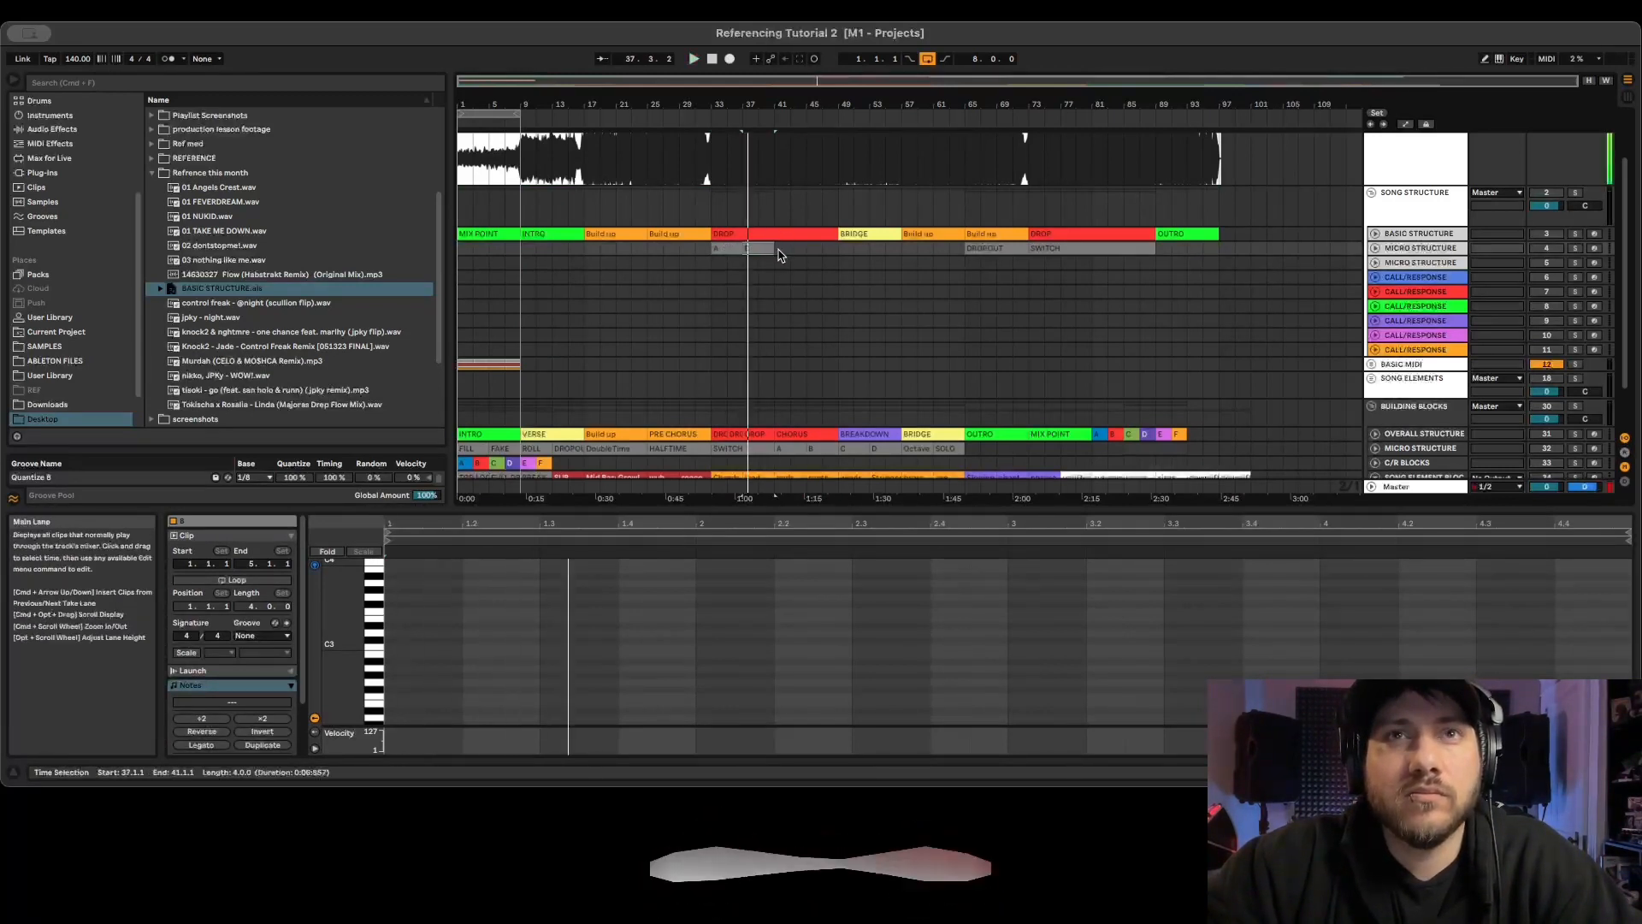
click(761, 255)
click(752, 248)
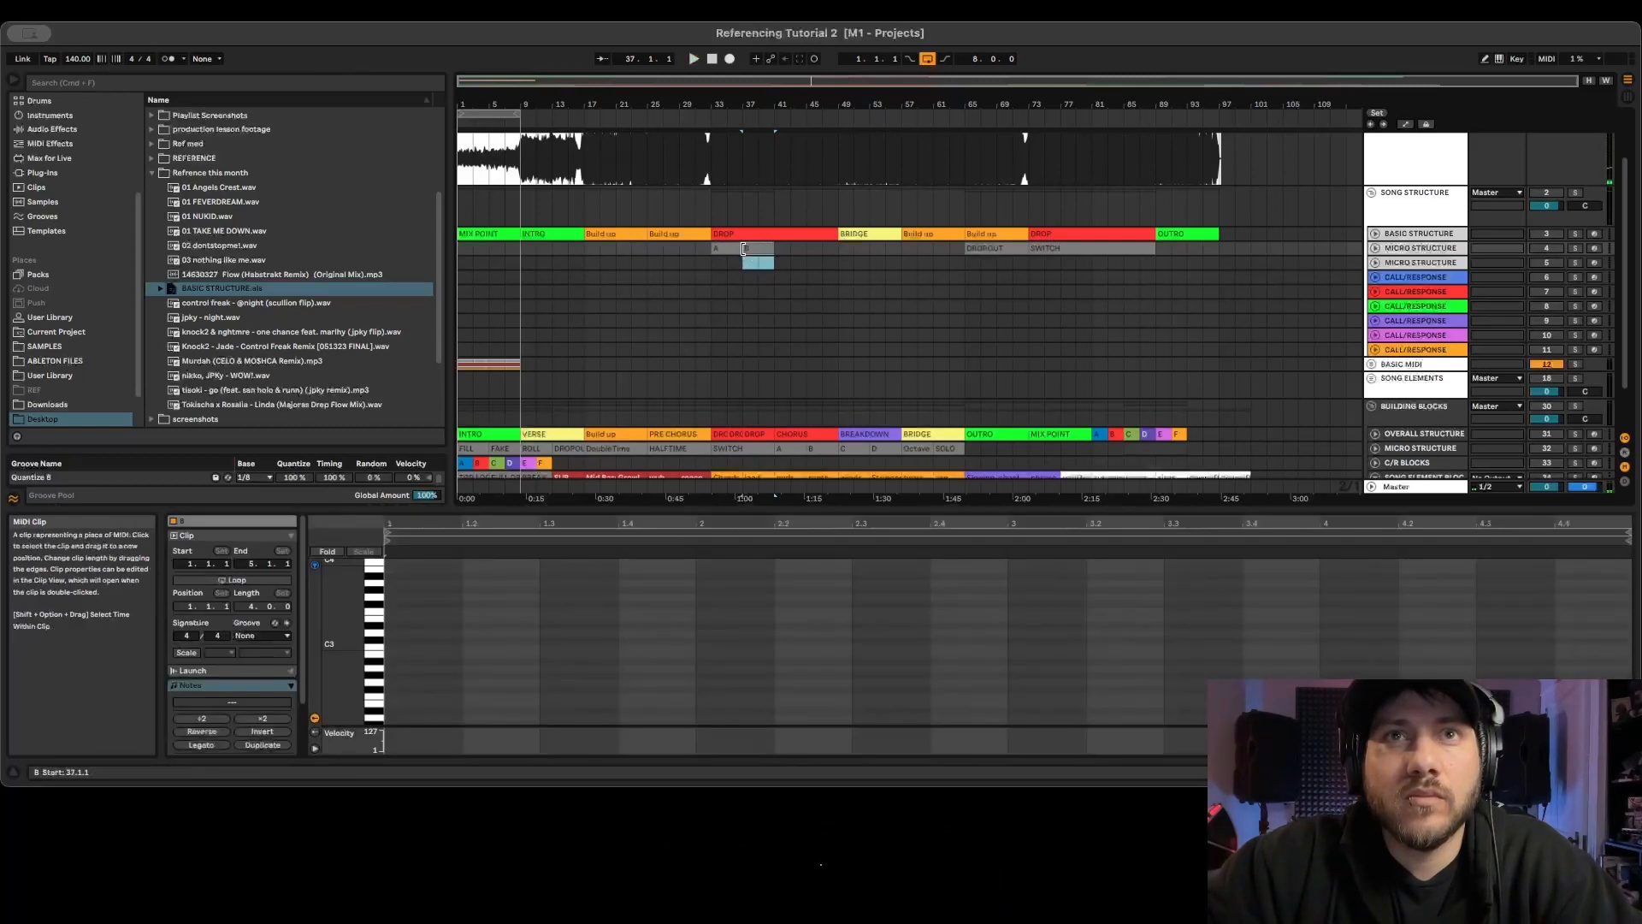
click(751, 250)
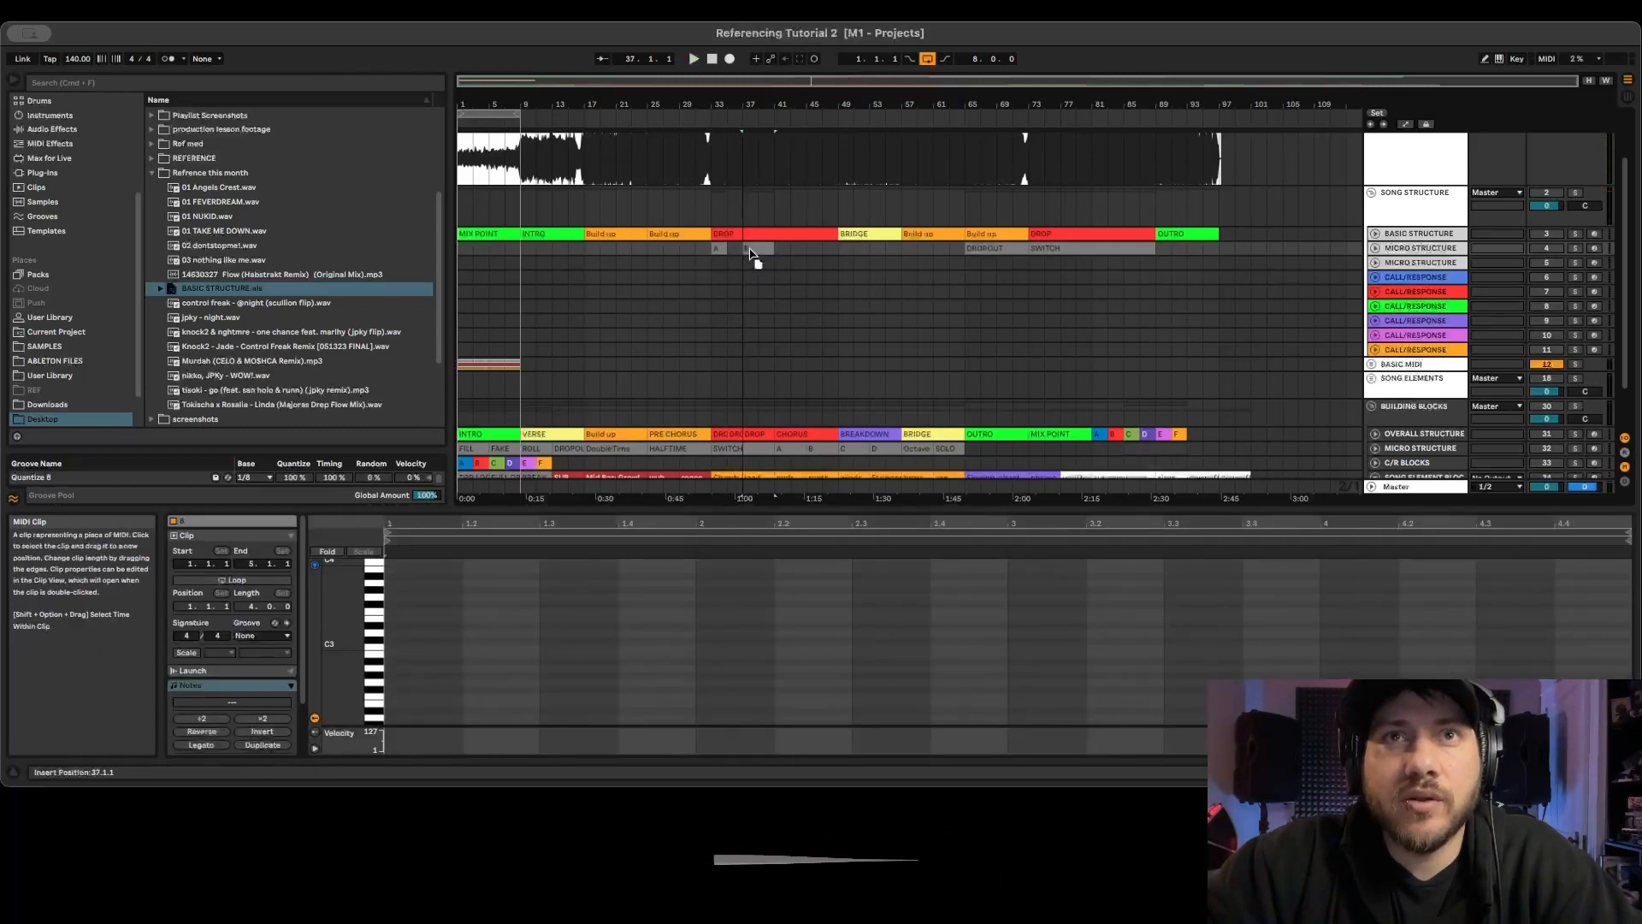
drag(751, 248, 742, 249)
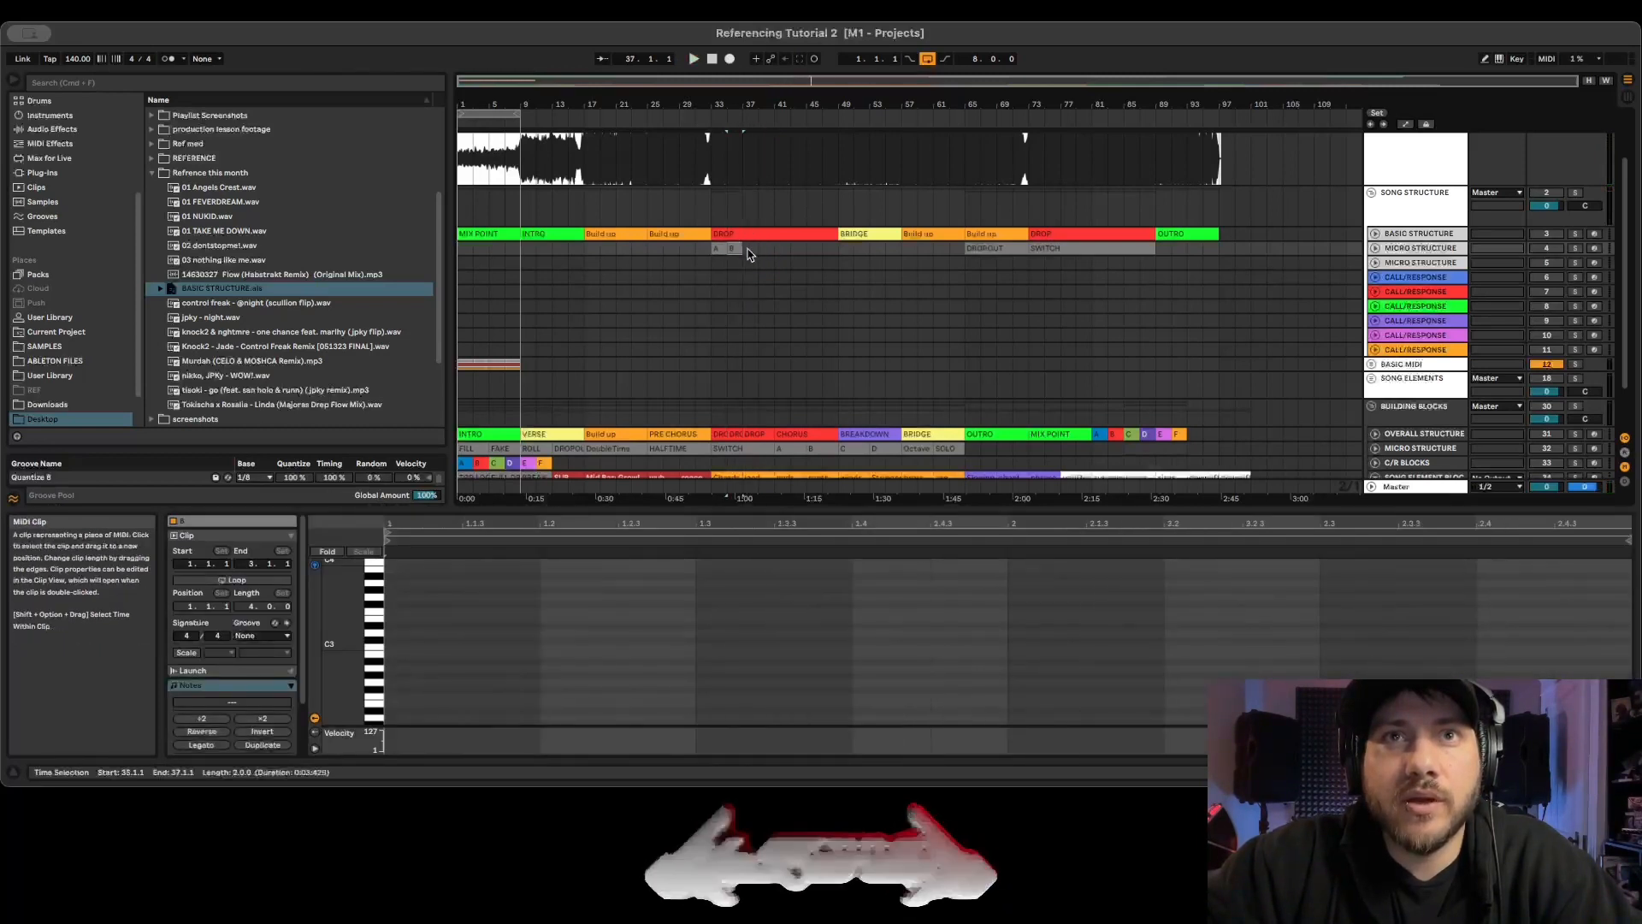
Duplicate the A and B clip pair three times to fill the first DROP up to bar 49.
key(space)
click(728, 249)
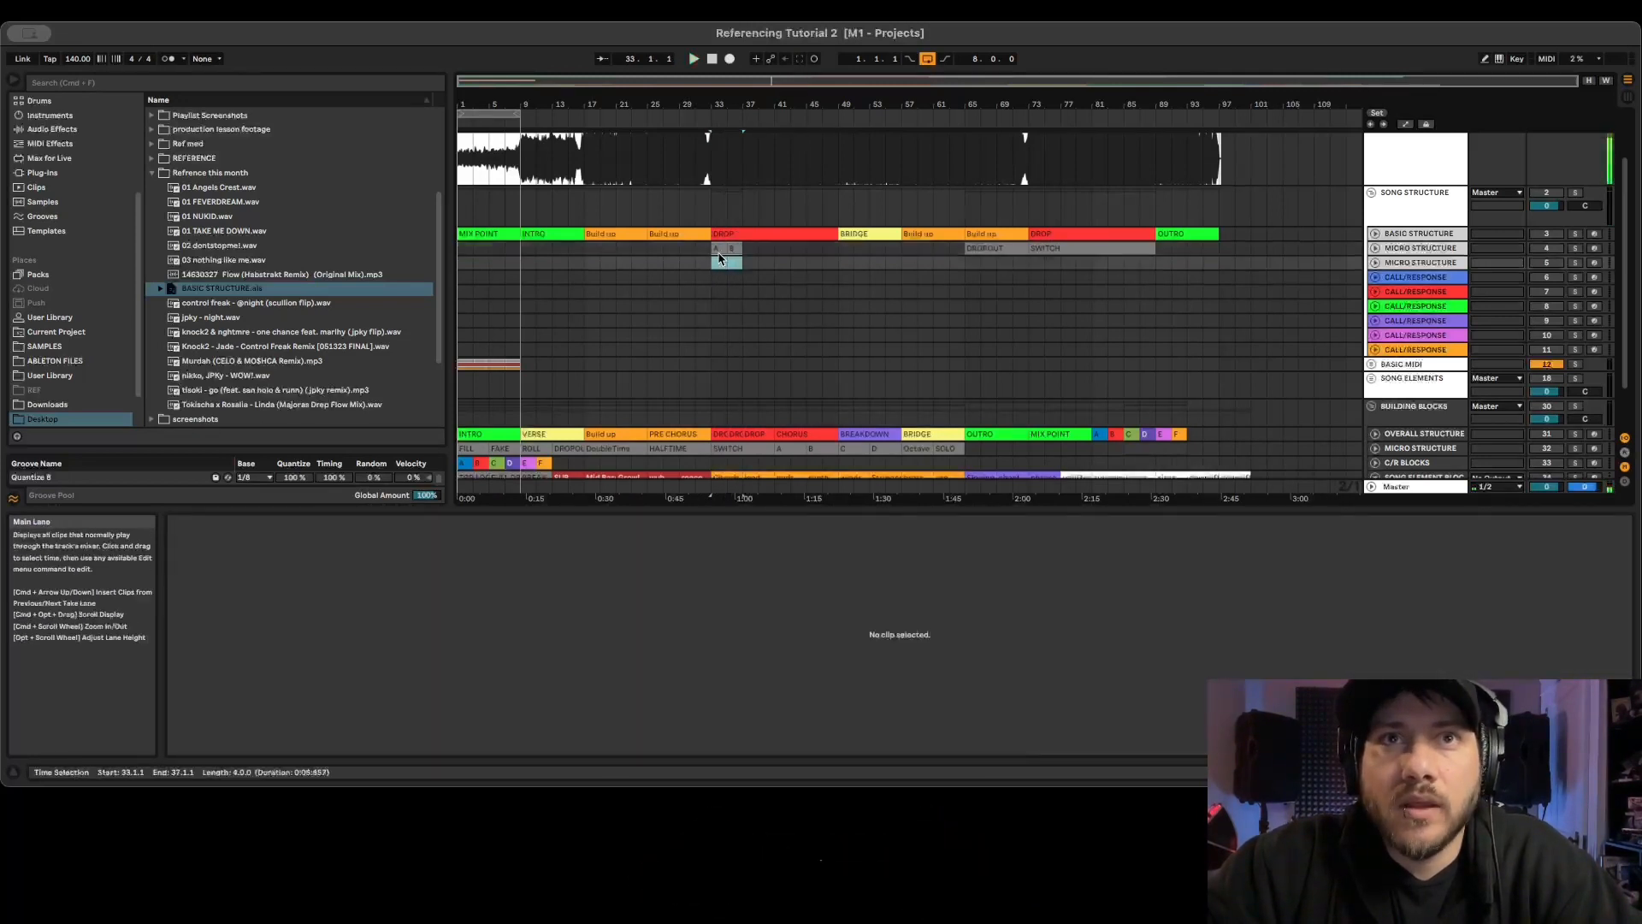
key(super+d)
key(super+d)
key(super+d)
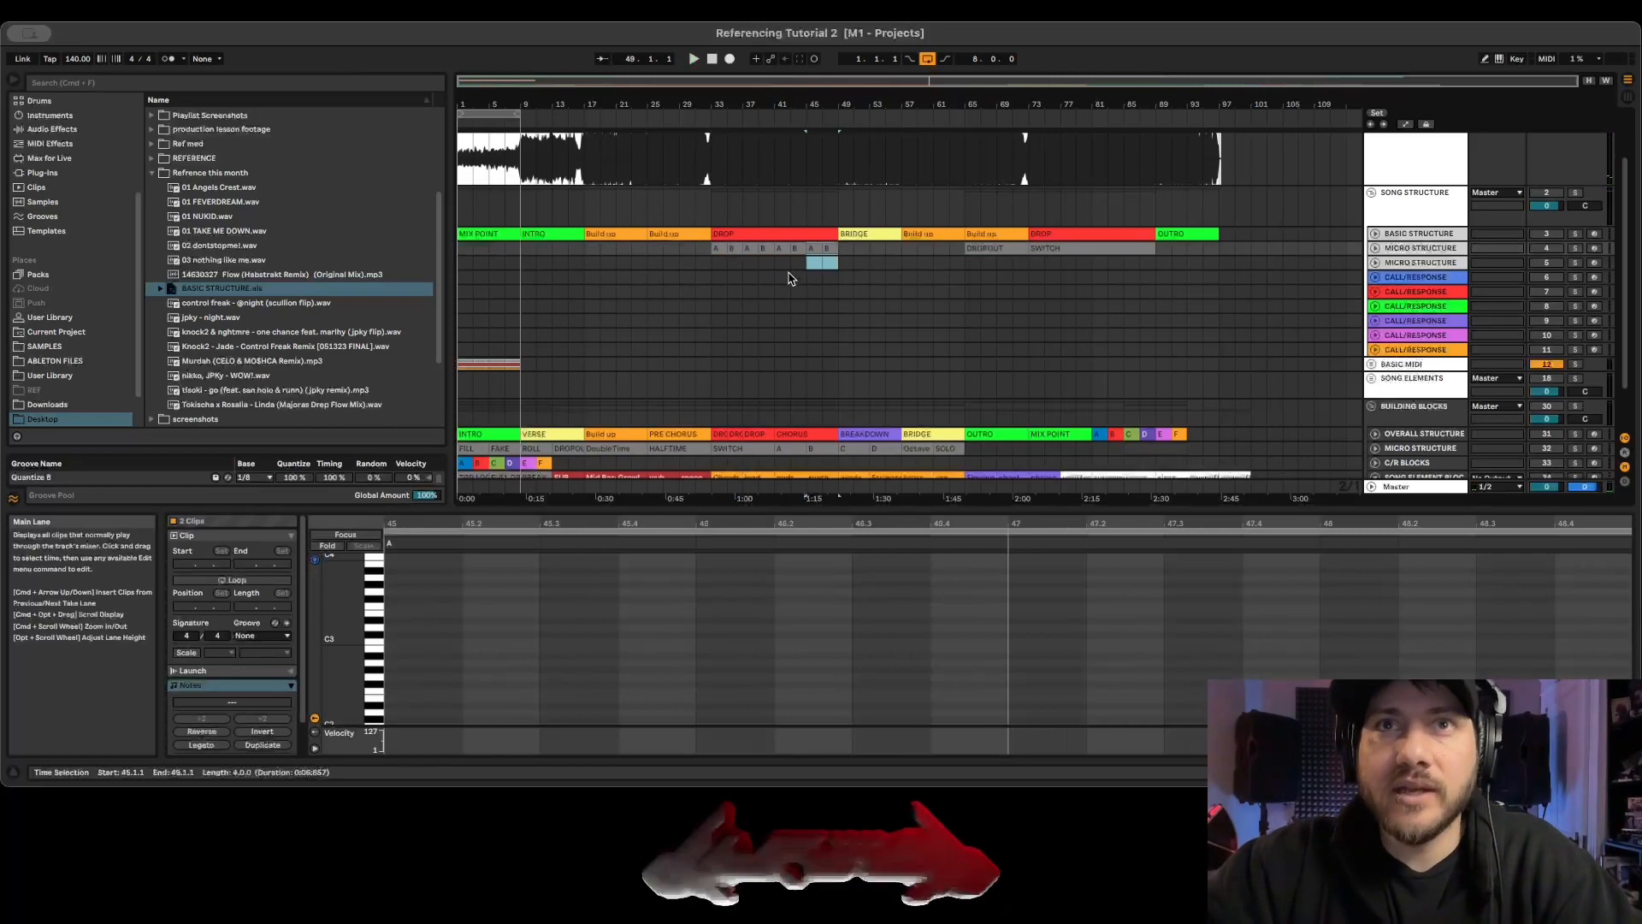
Copy the Octave clip to the second MICRO STRUCTURE track, spanning bars 41 to 49, and audition the passage from bar 41.
click(826, 264)
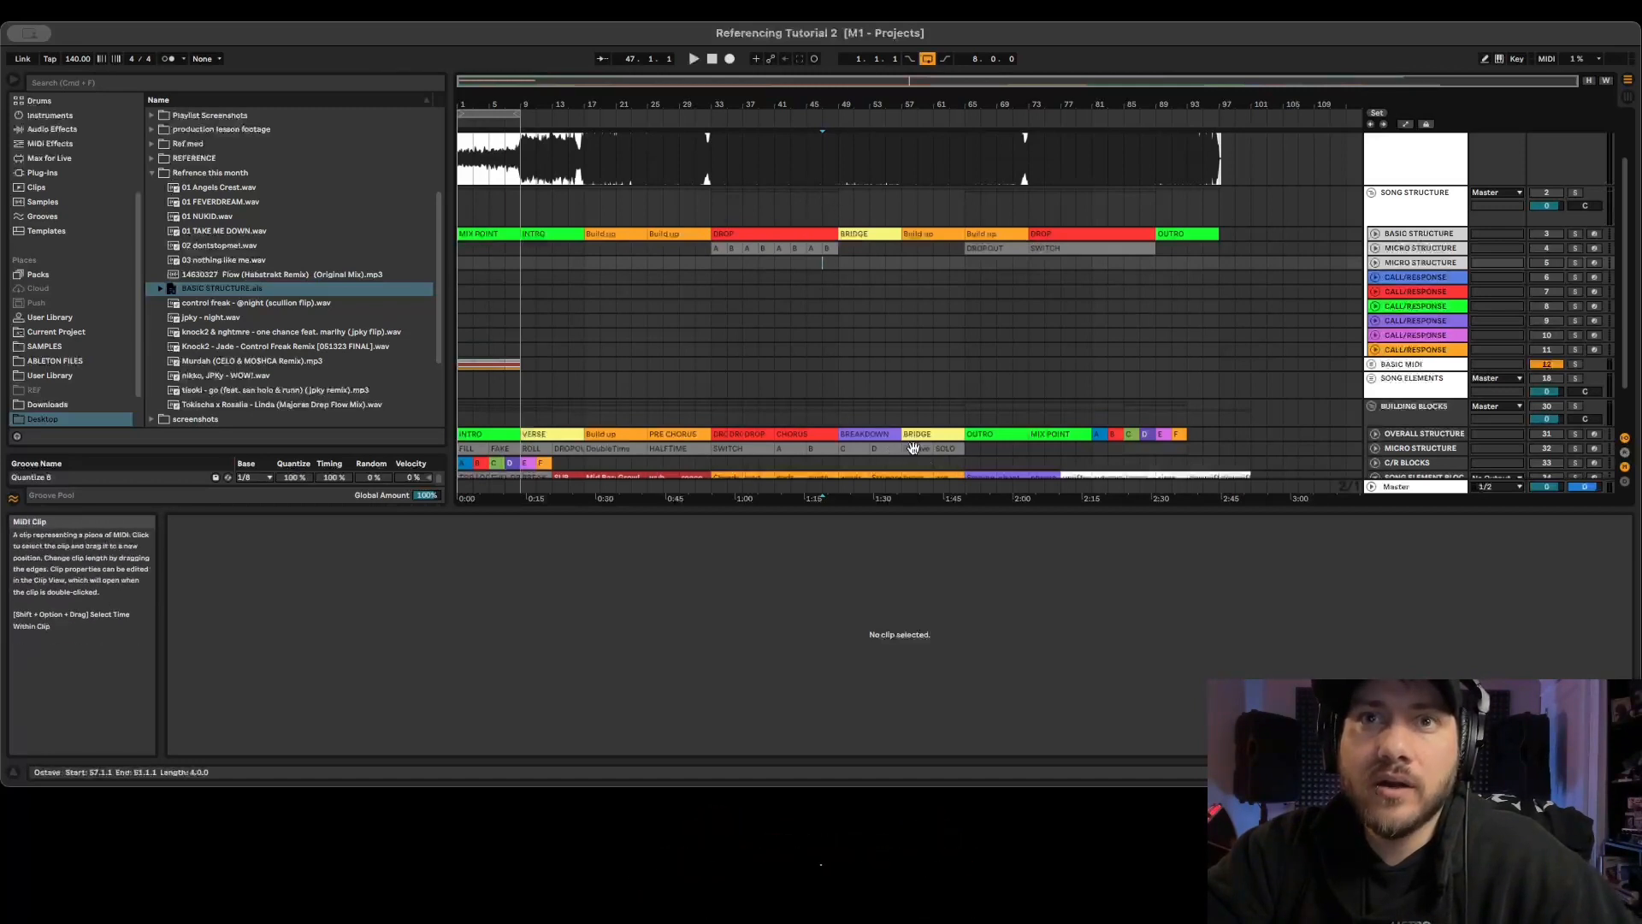
drag(914, 448, 798, 264)
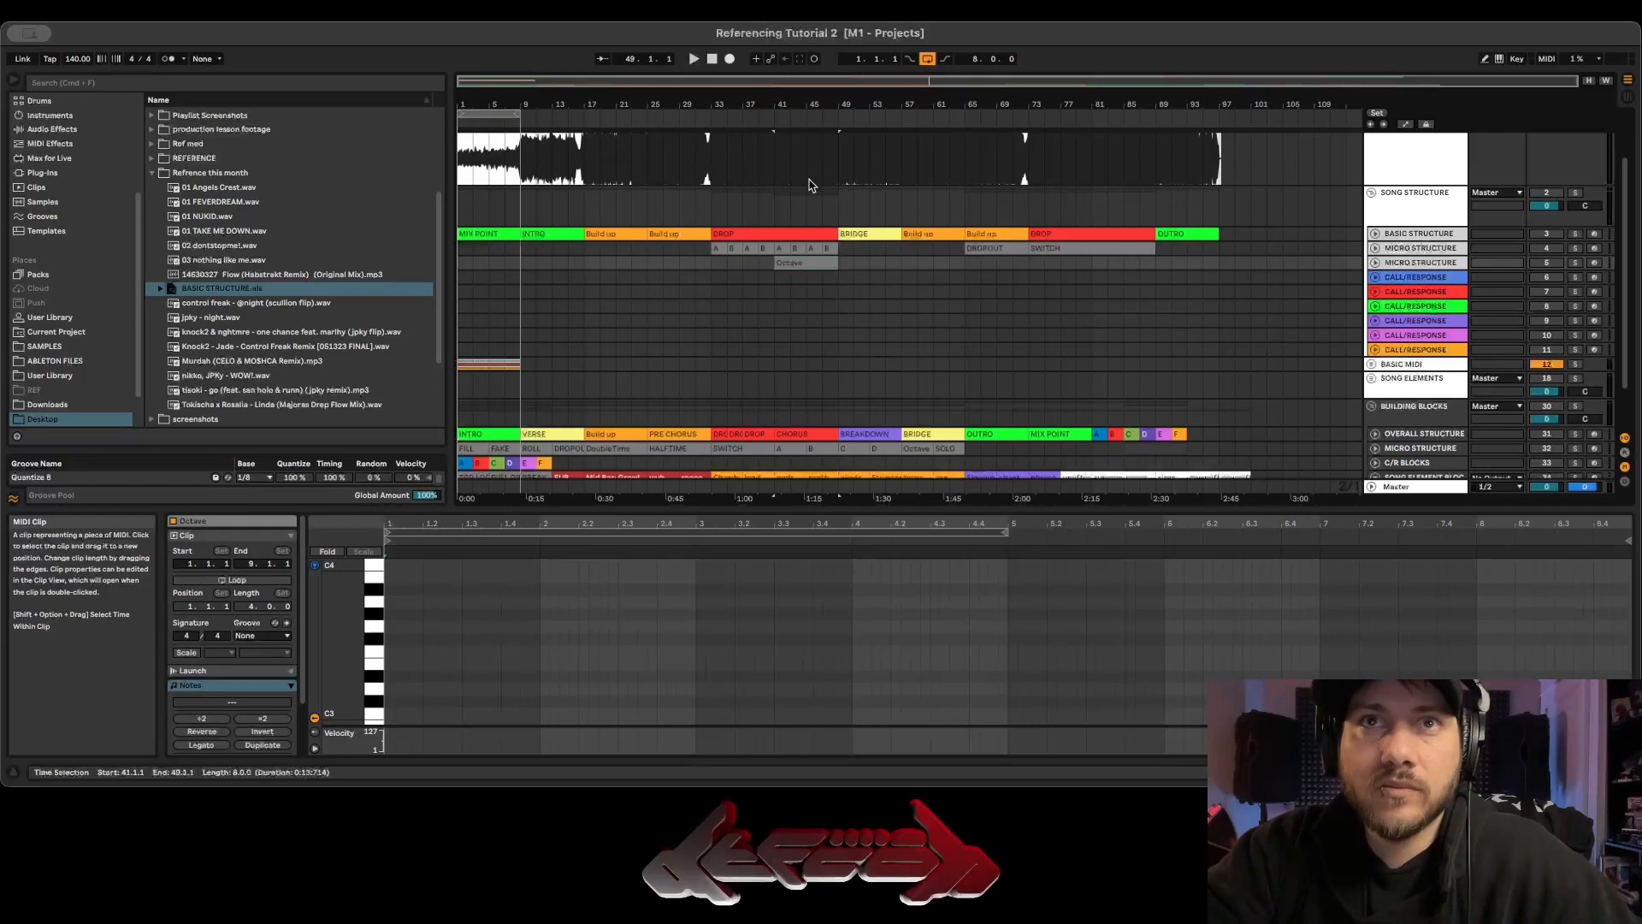
click(778, 204)
key(space)
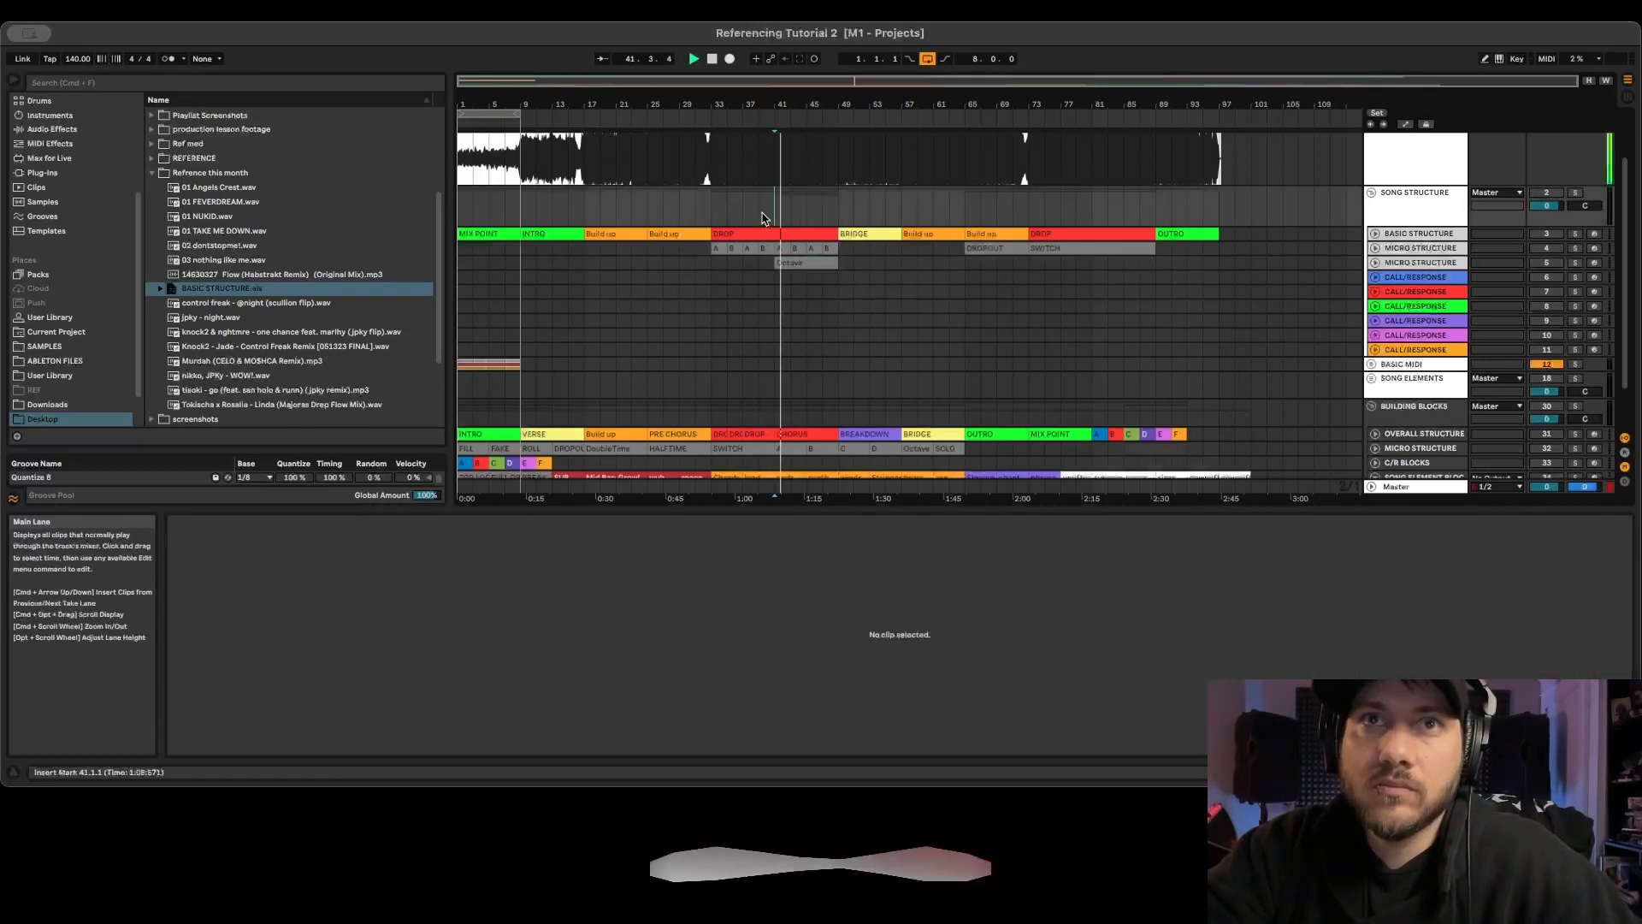
click(715, 219)
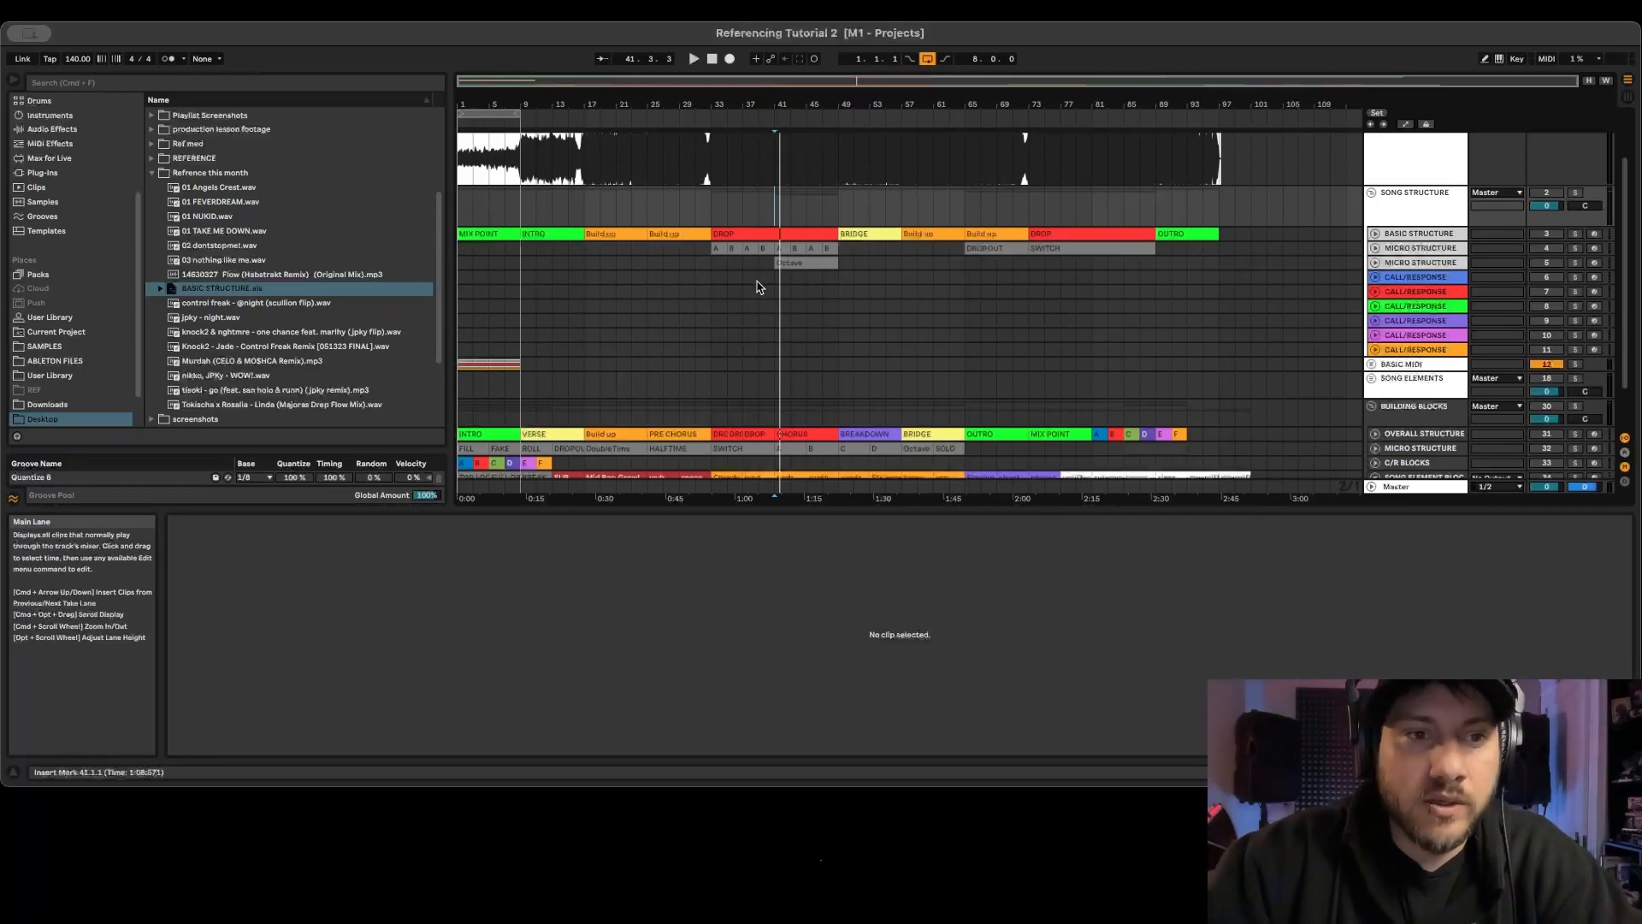
Copy the blue A clip to the blue CALL/RESPONSE track at bar 33, shorten it to one beat and audition it.
scroll(759, 286, down, 1)
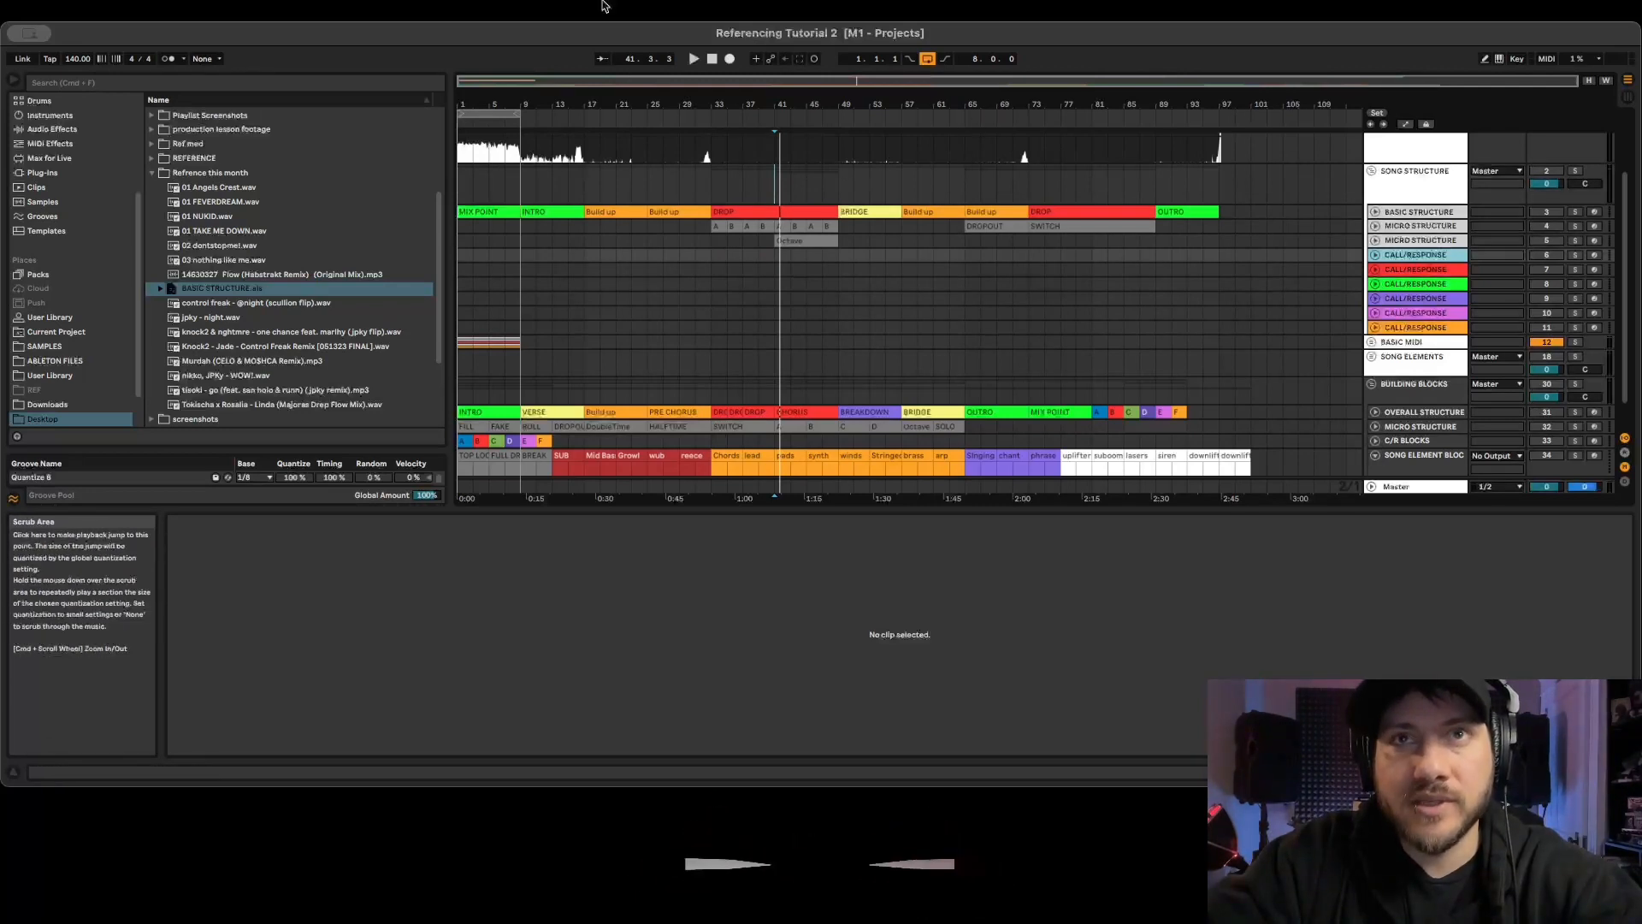
click(709, 260)
scroll(784, 370, up, 1)
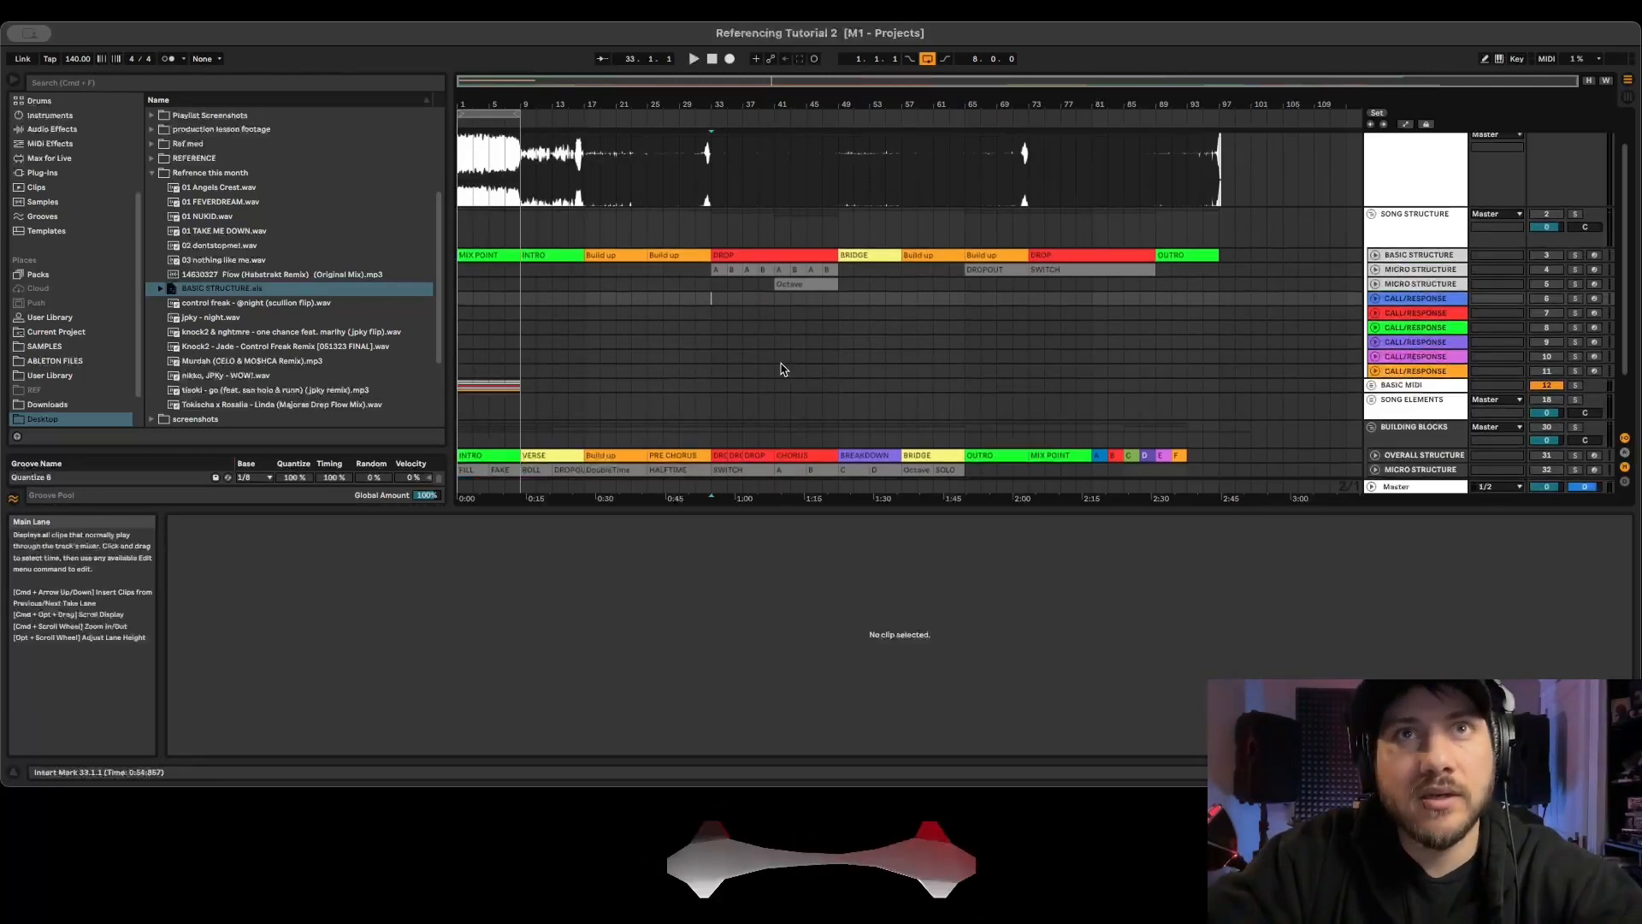
scroll(726, 304, down, 1)
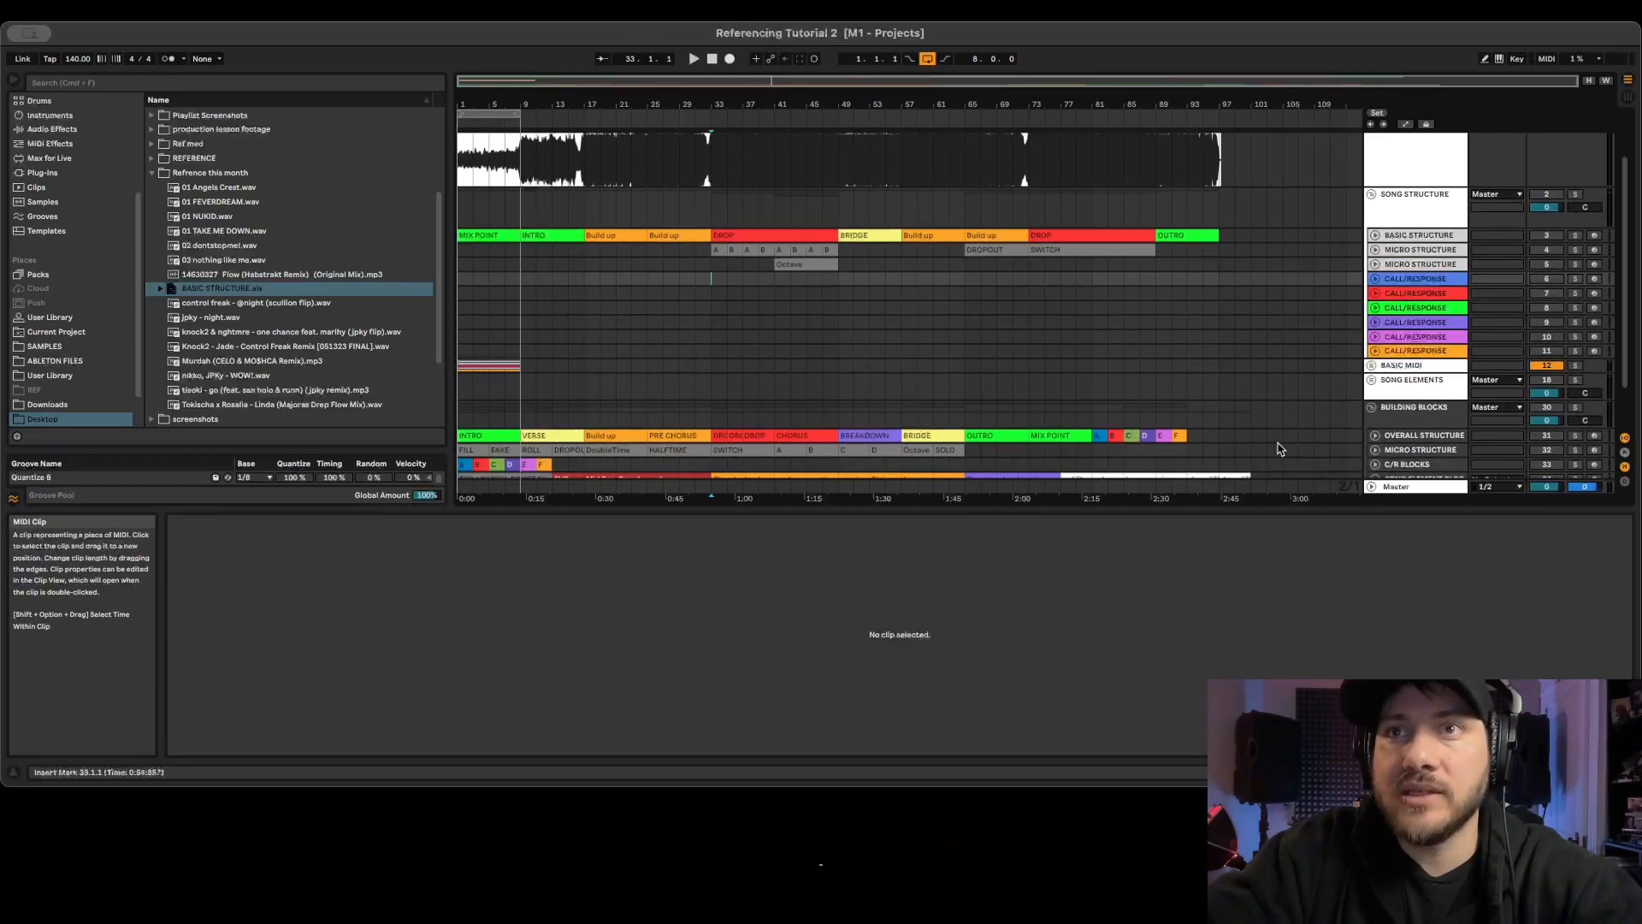
scroll(1333, 436, up, 2)
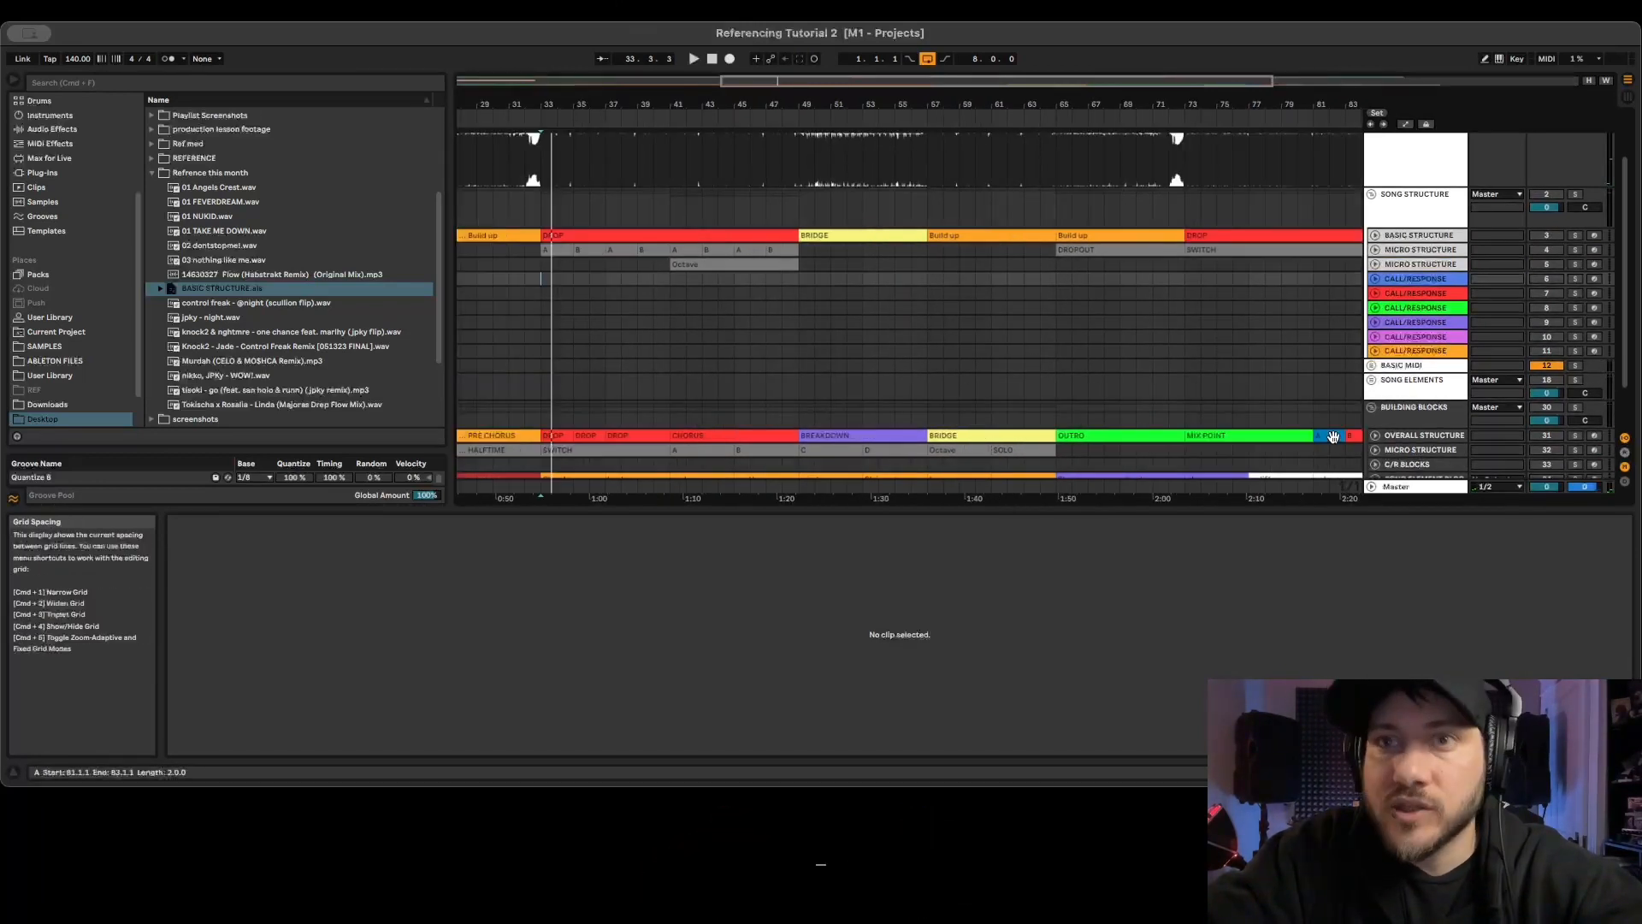
drag(1333, 436, 560, 289)
drag(756, 85, 770, 141)
drag(684, 279, 644, 279)
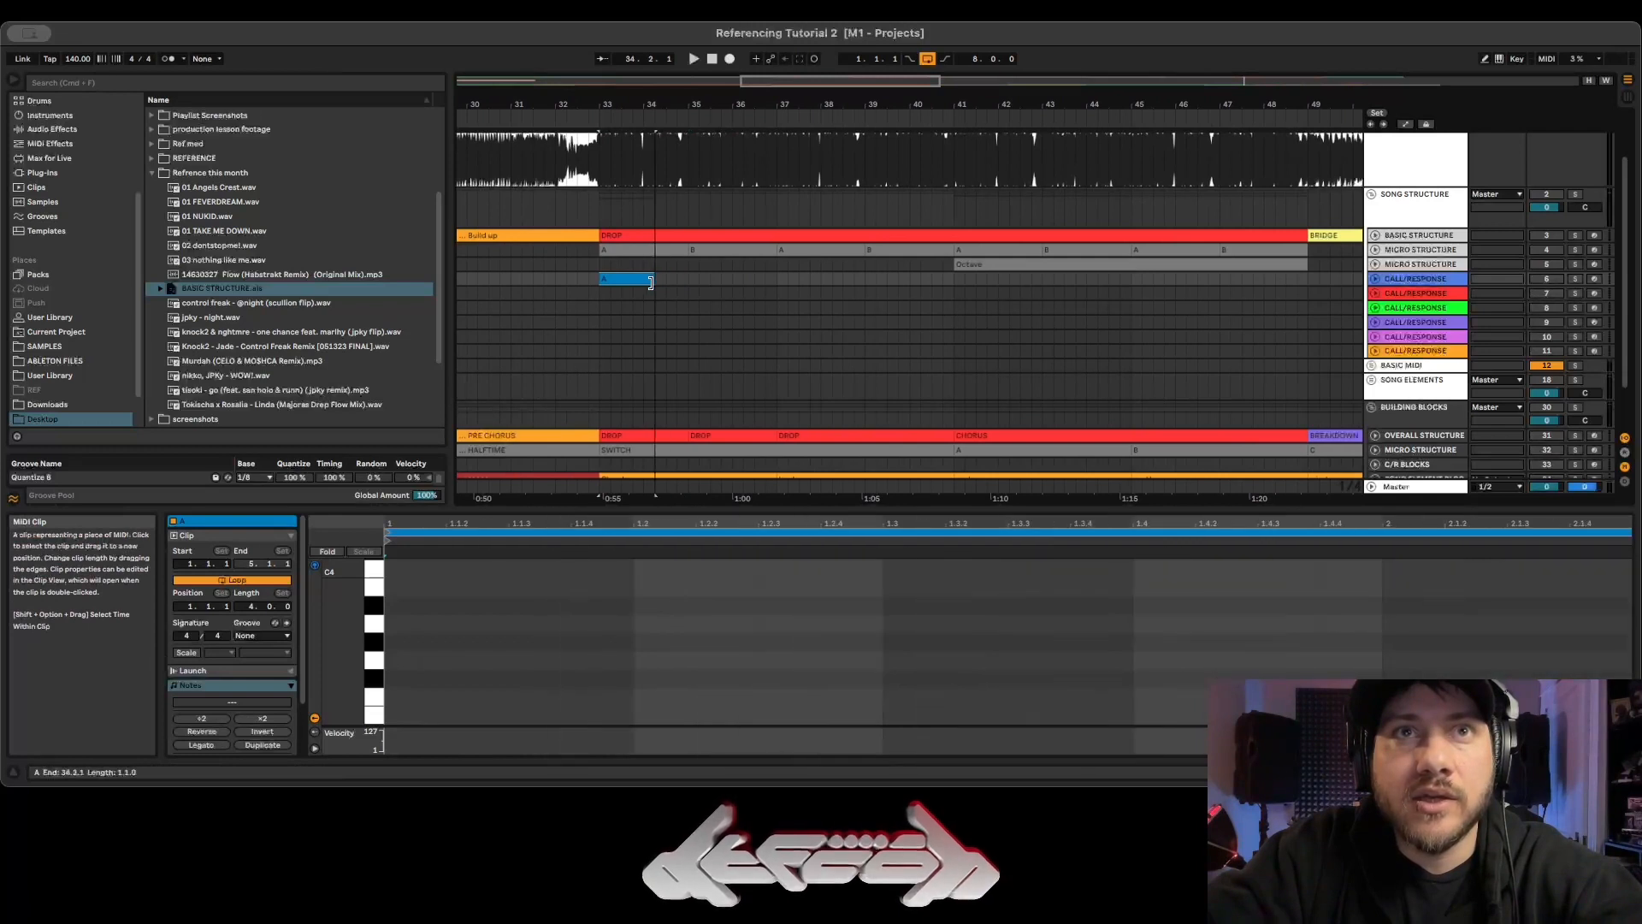
key(space)
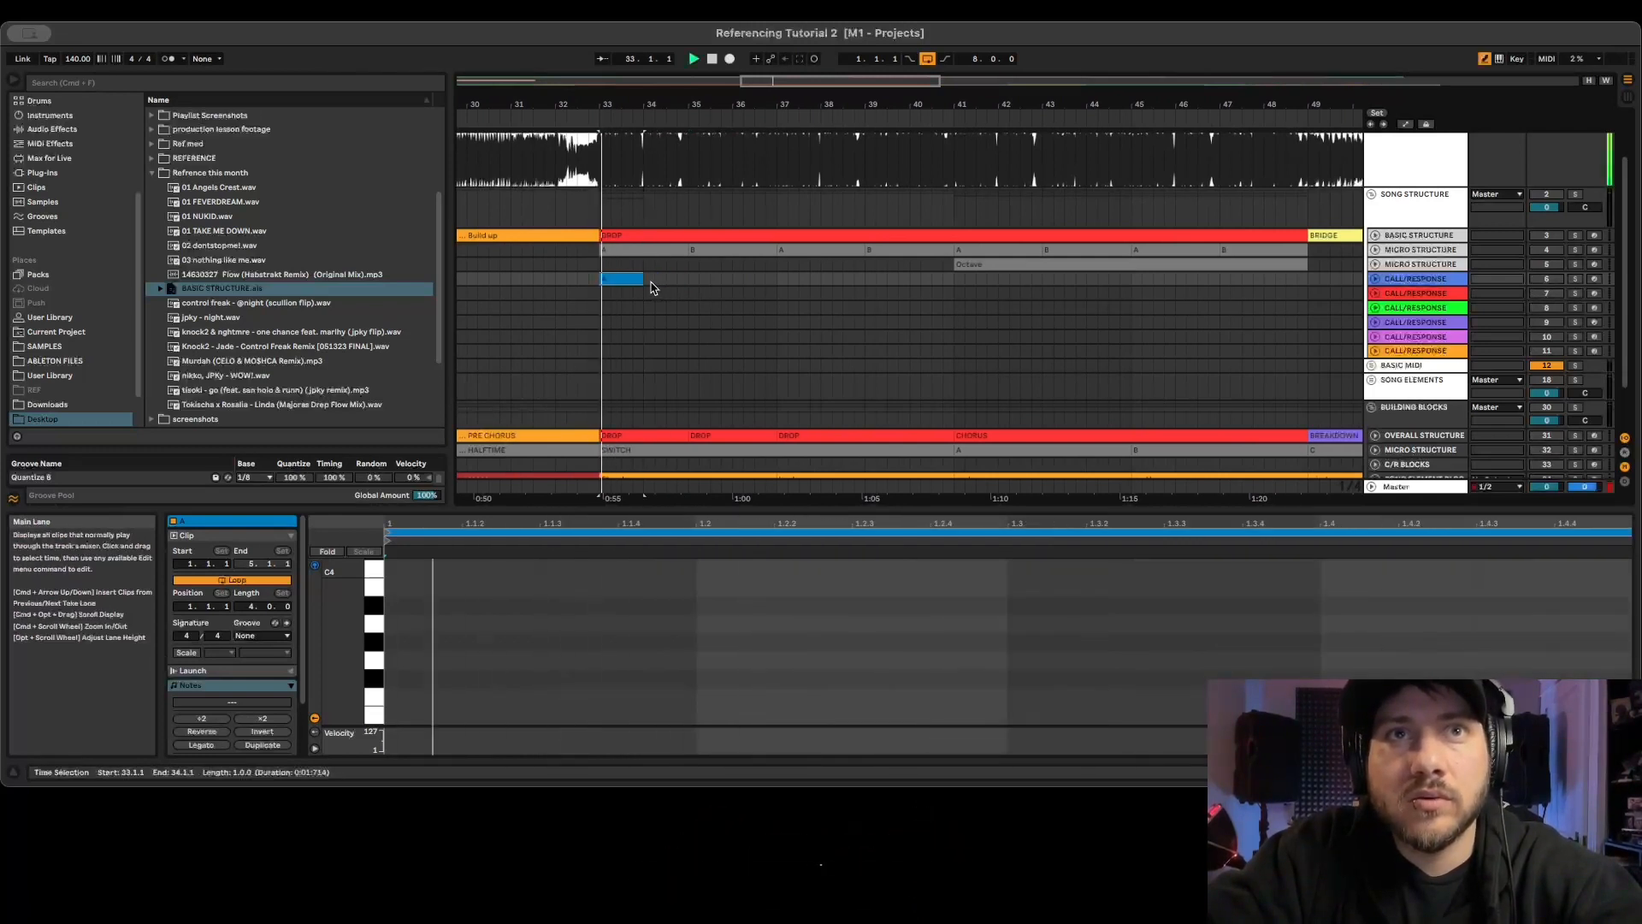
drag(637, 278, 609, 278)
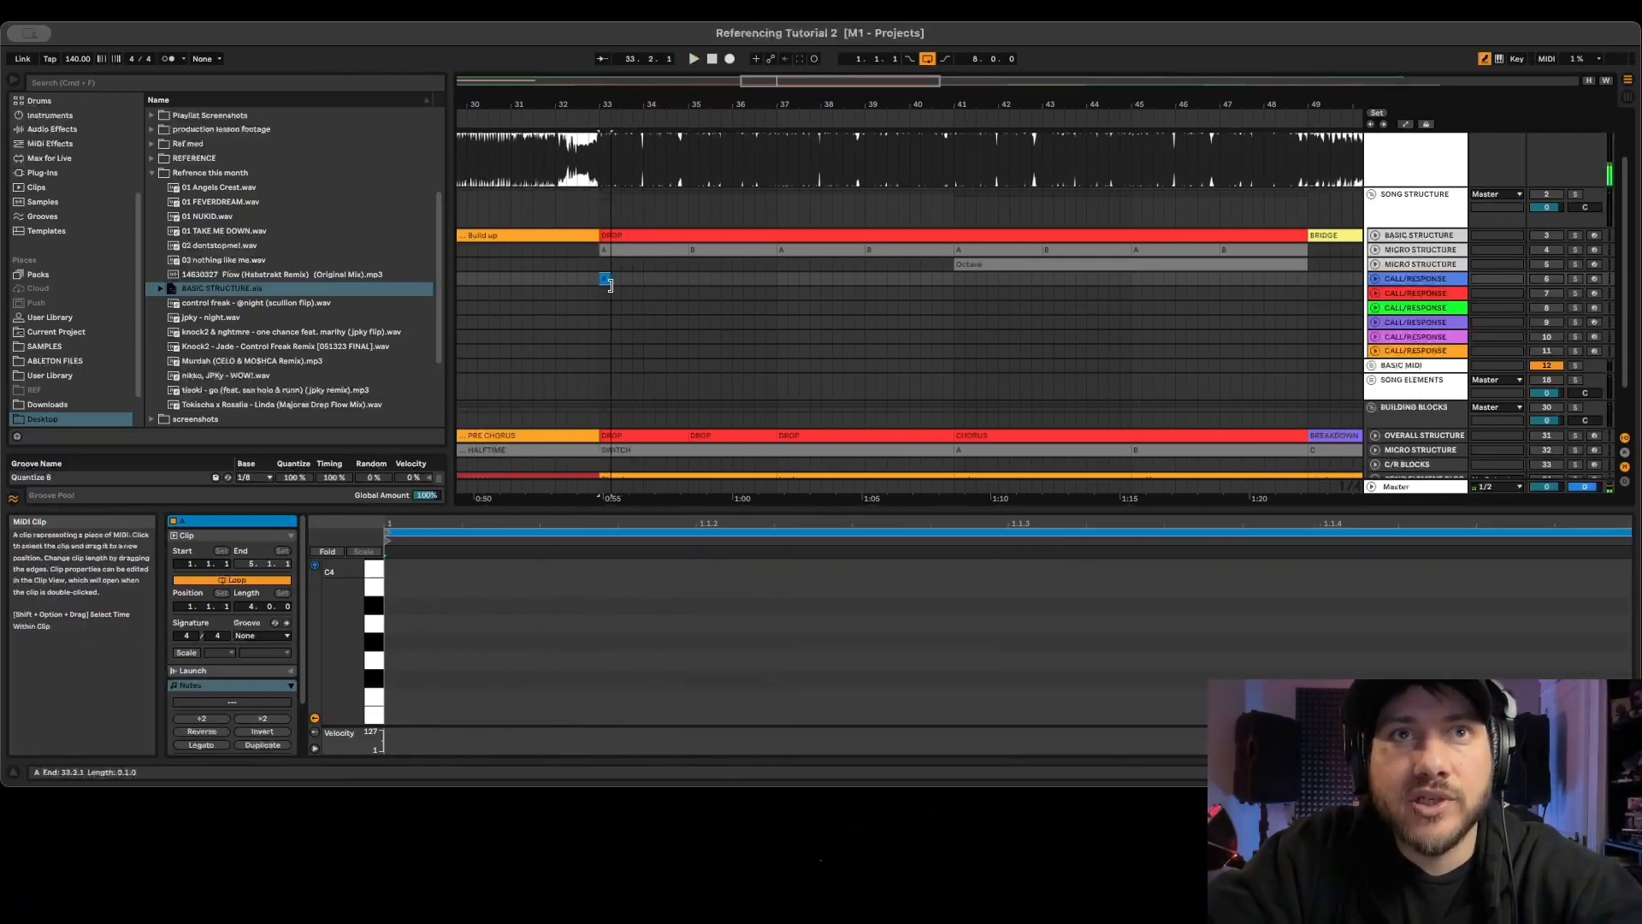
key(space)
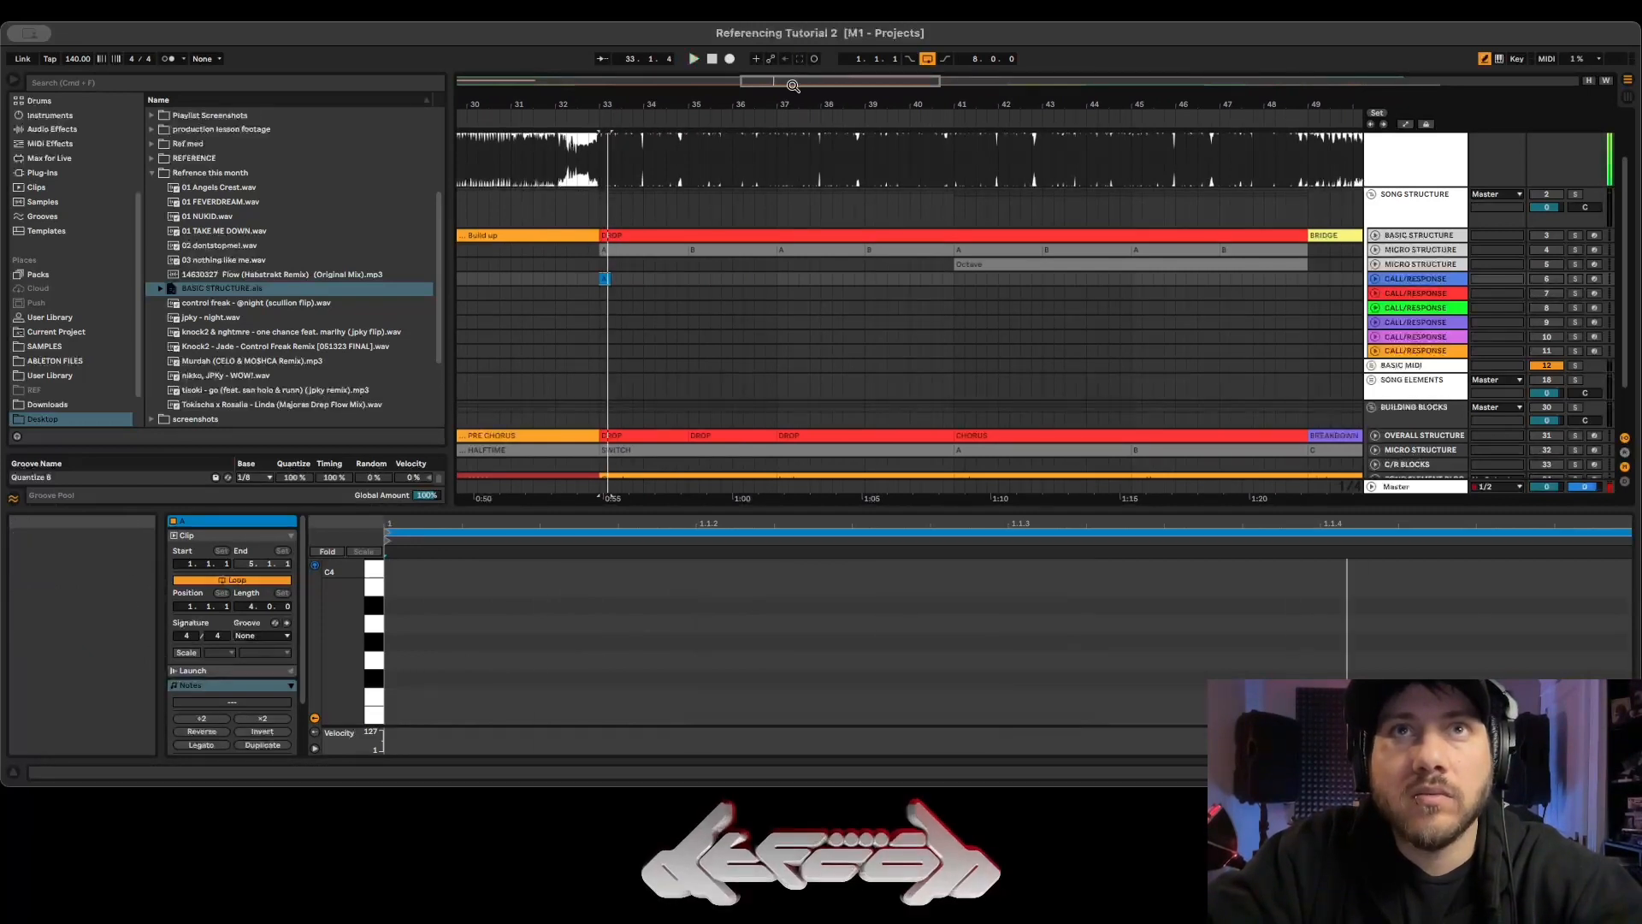
Copy the red B clip to the red CALL/RESPONSE track and trim it by ear to span 33.2.1 to 34.4.1.
drag(786, 82, 784, 24)
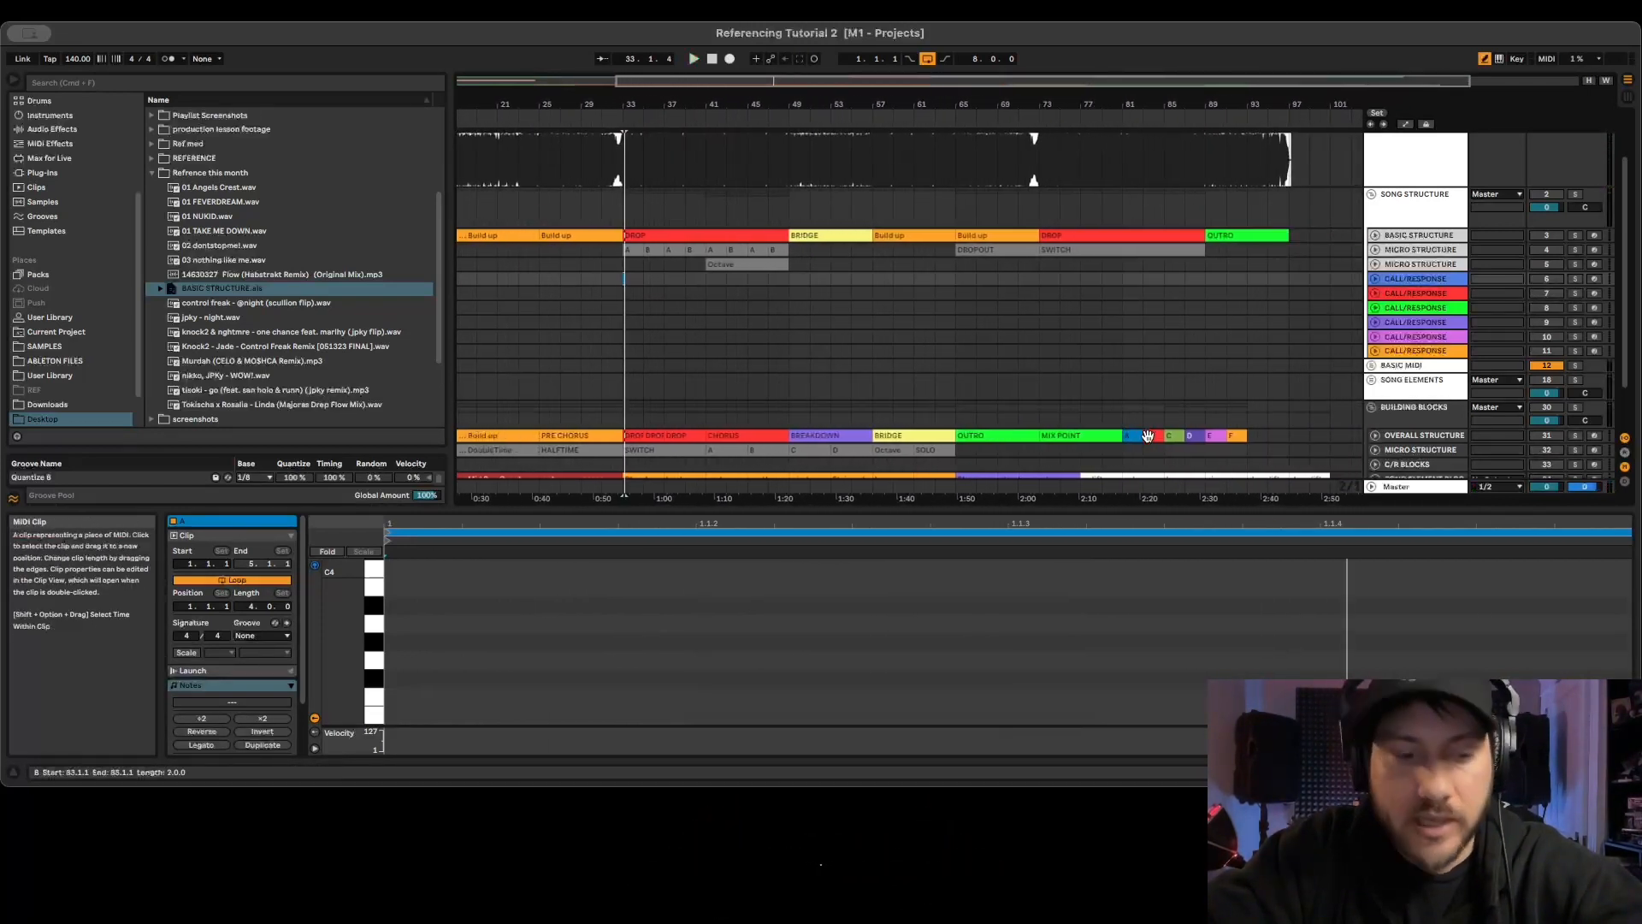
drag(1148, 437, 938, 379)
drag(629, 295, 627, 293)
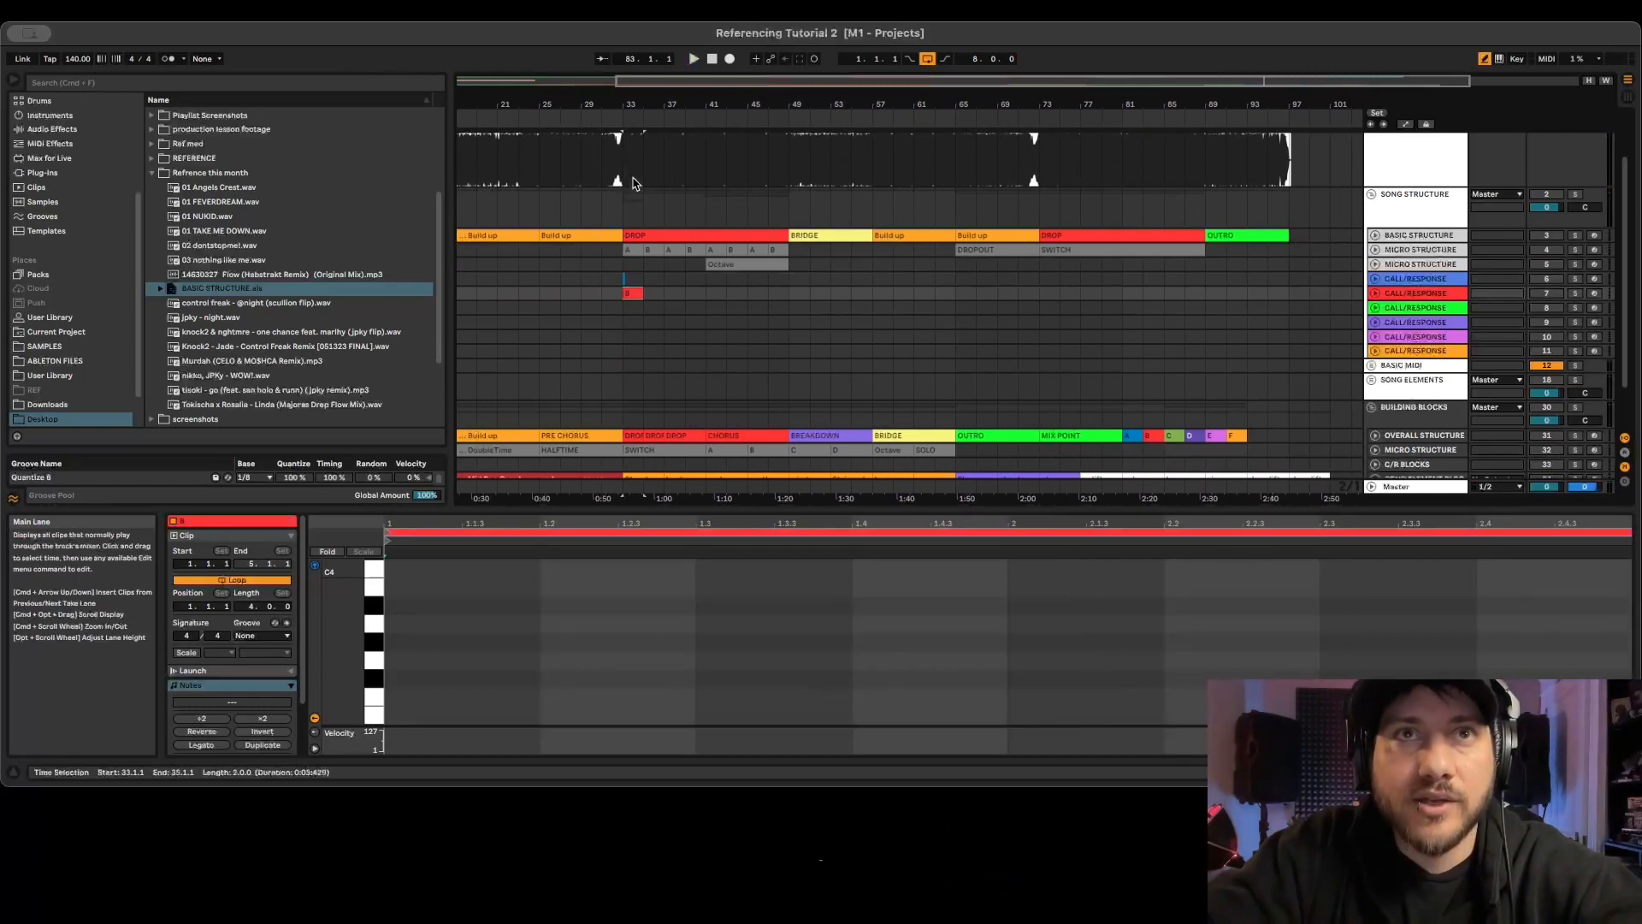
drag(639, 80, 748, 141)
key(space)
drag(596, 291, 615, 296)
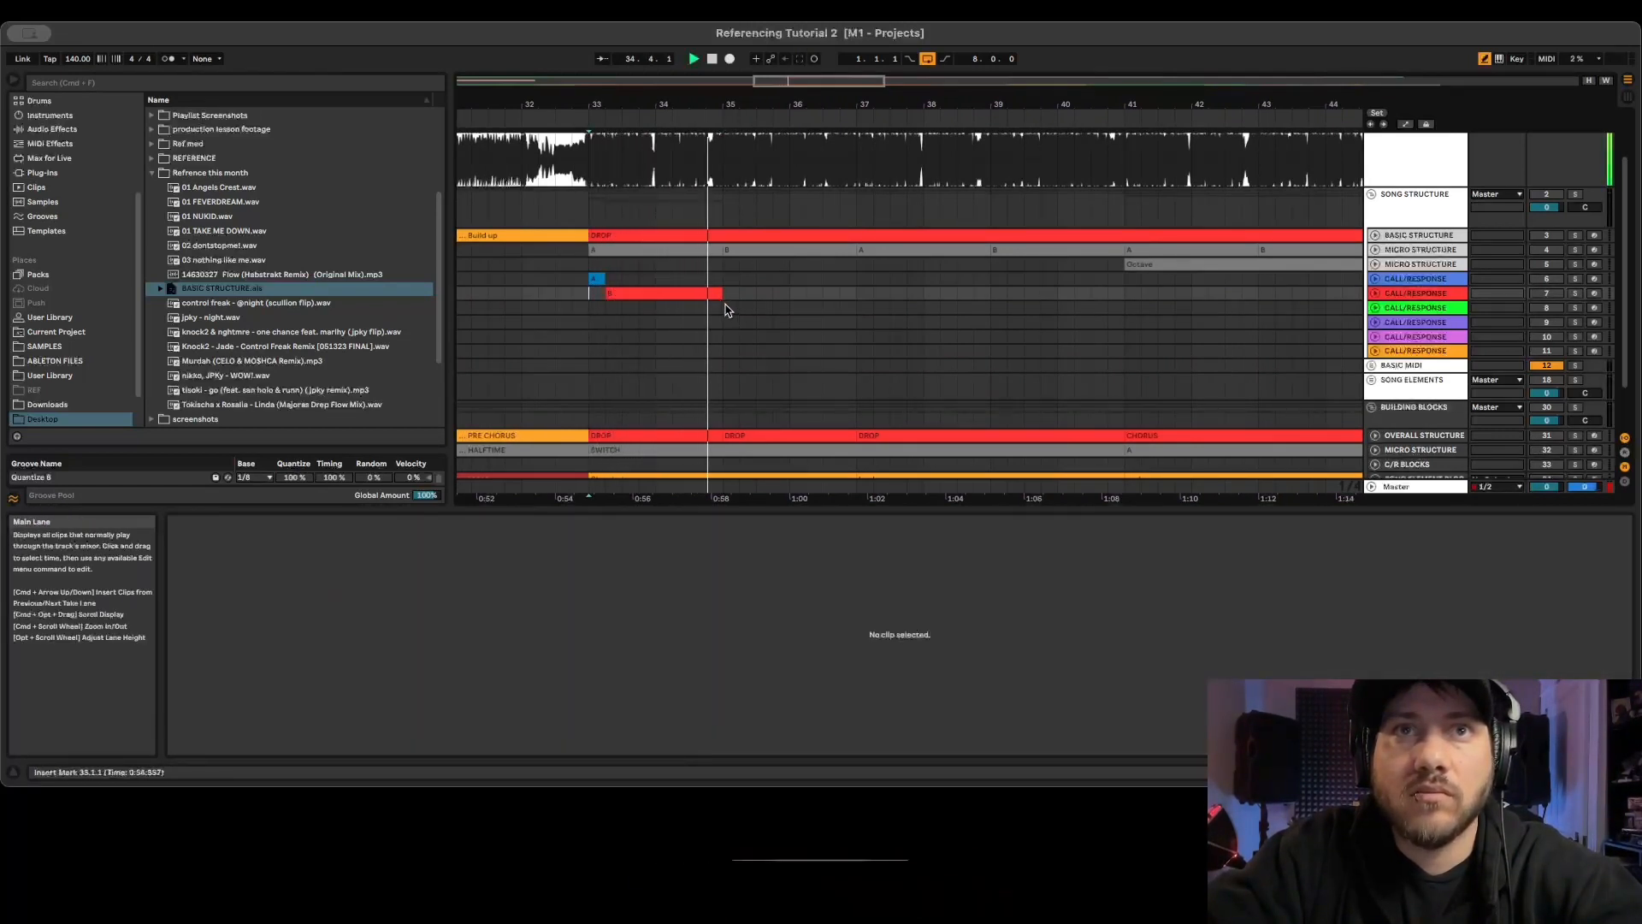
drag(723, 303, 715, 306)
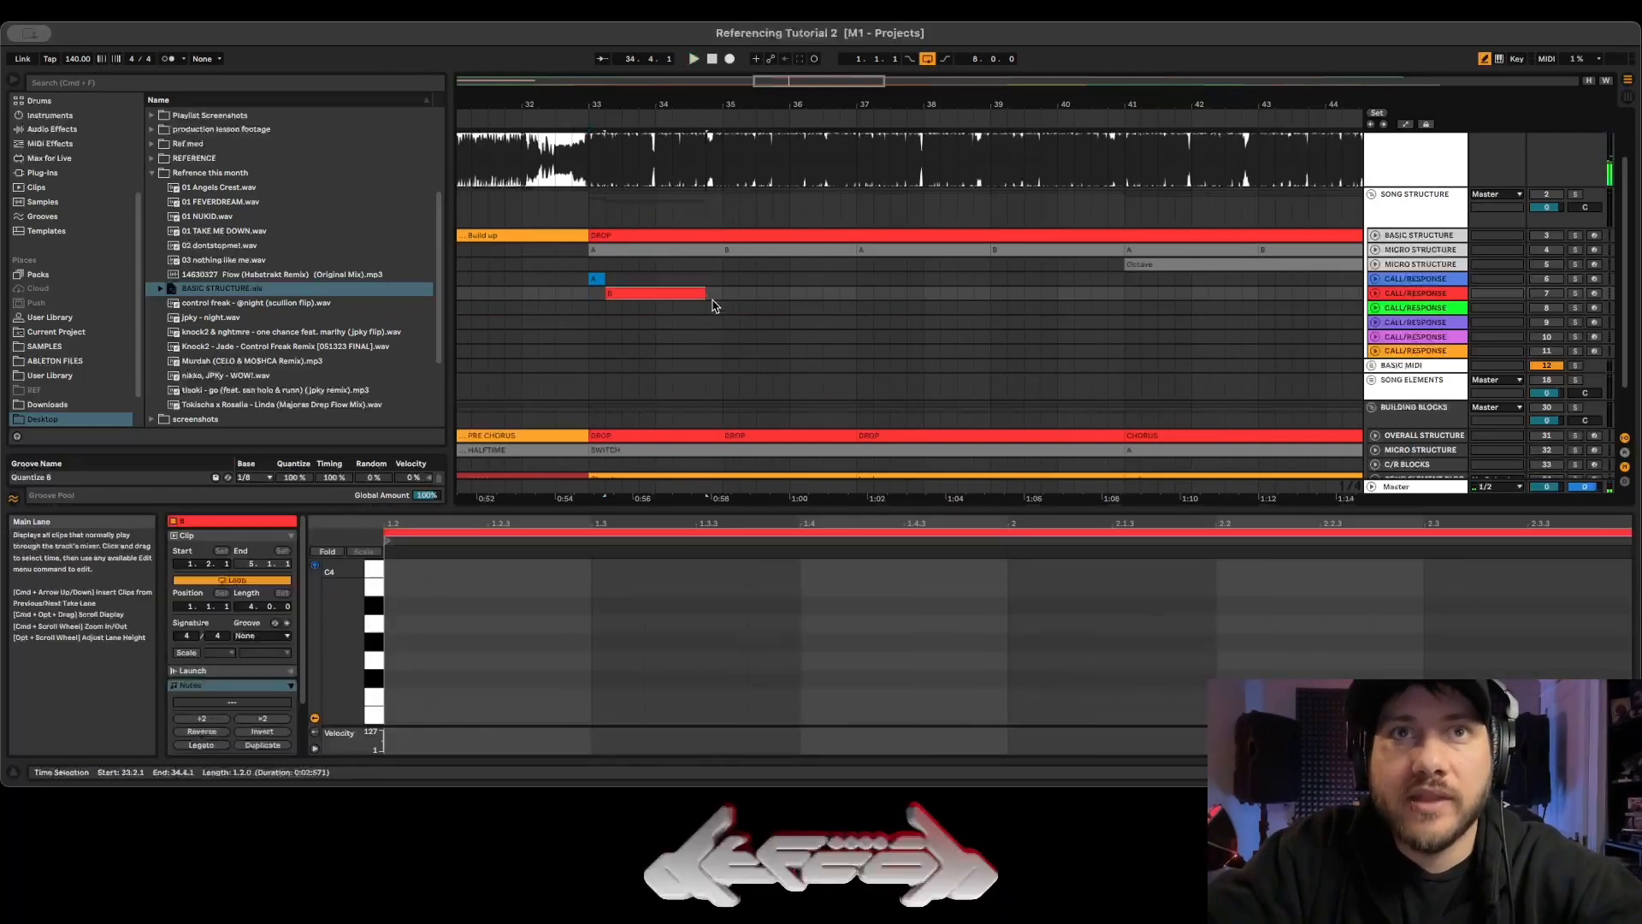
Copy the C, D and E clips from OVERALL STRUCTURE to the green, purple and pink CALL/RESPONSE tracks beneath the first DROP.
scroll(1159, 348, right, 15)
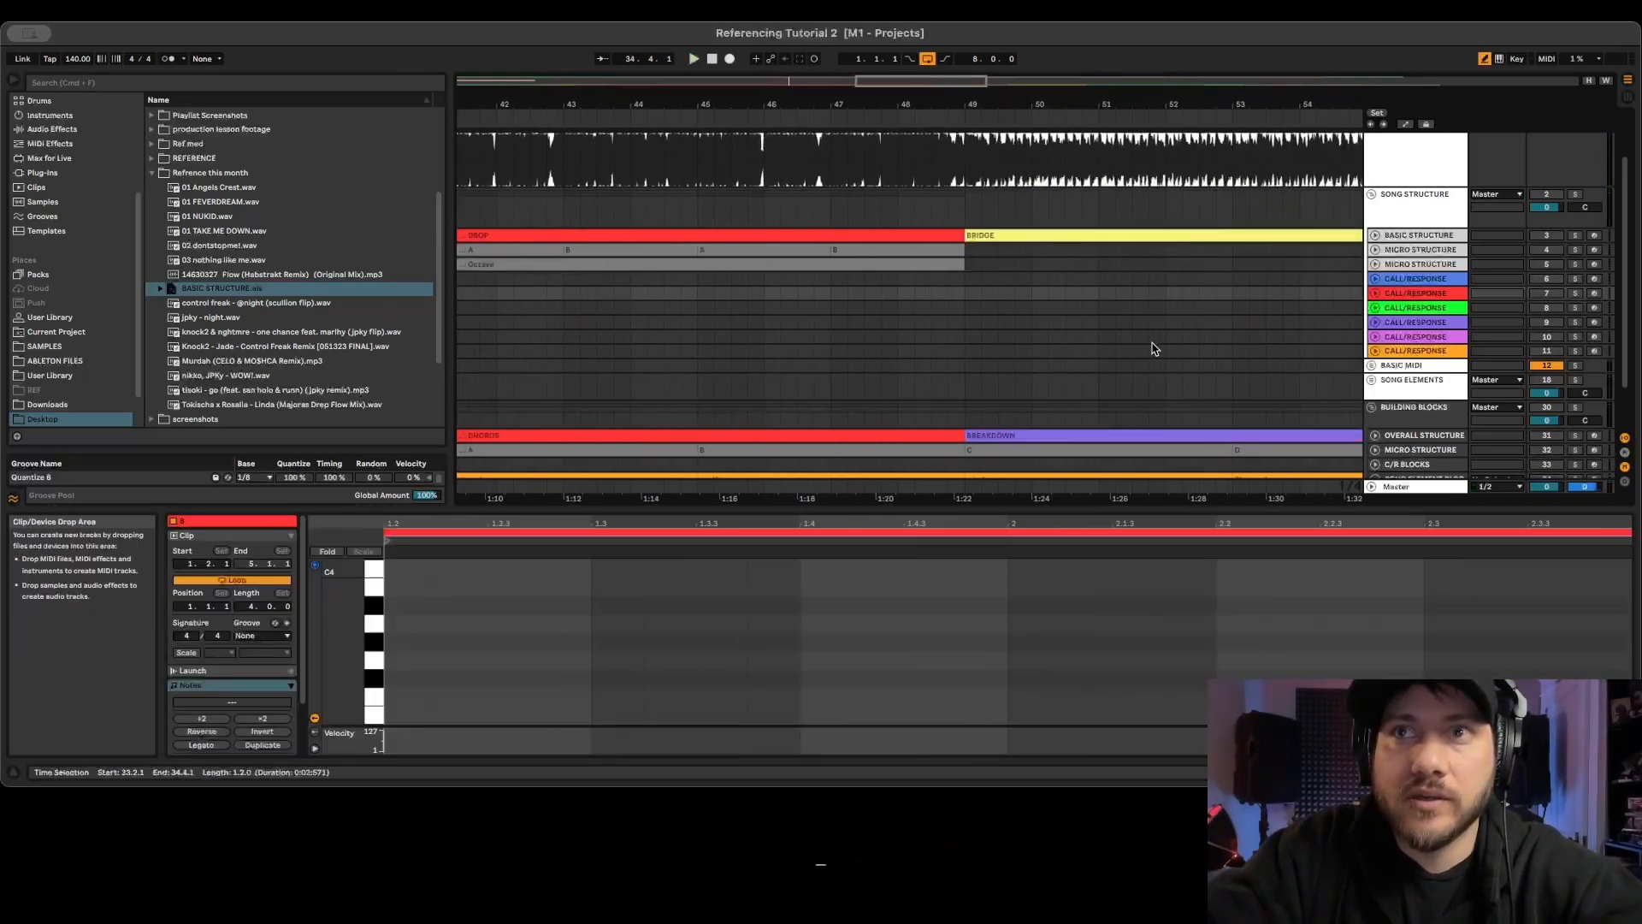
scroll(1150, 348, right, 14)
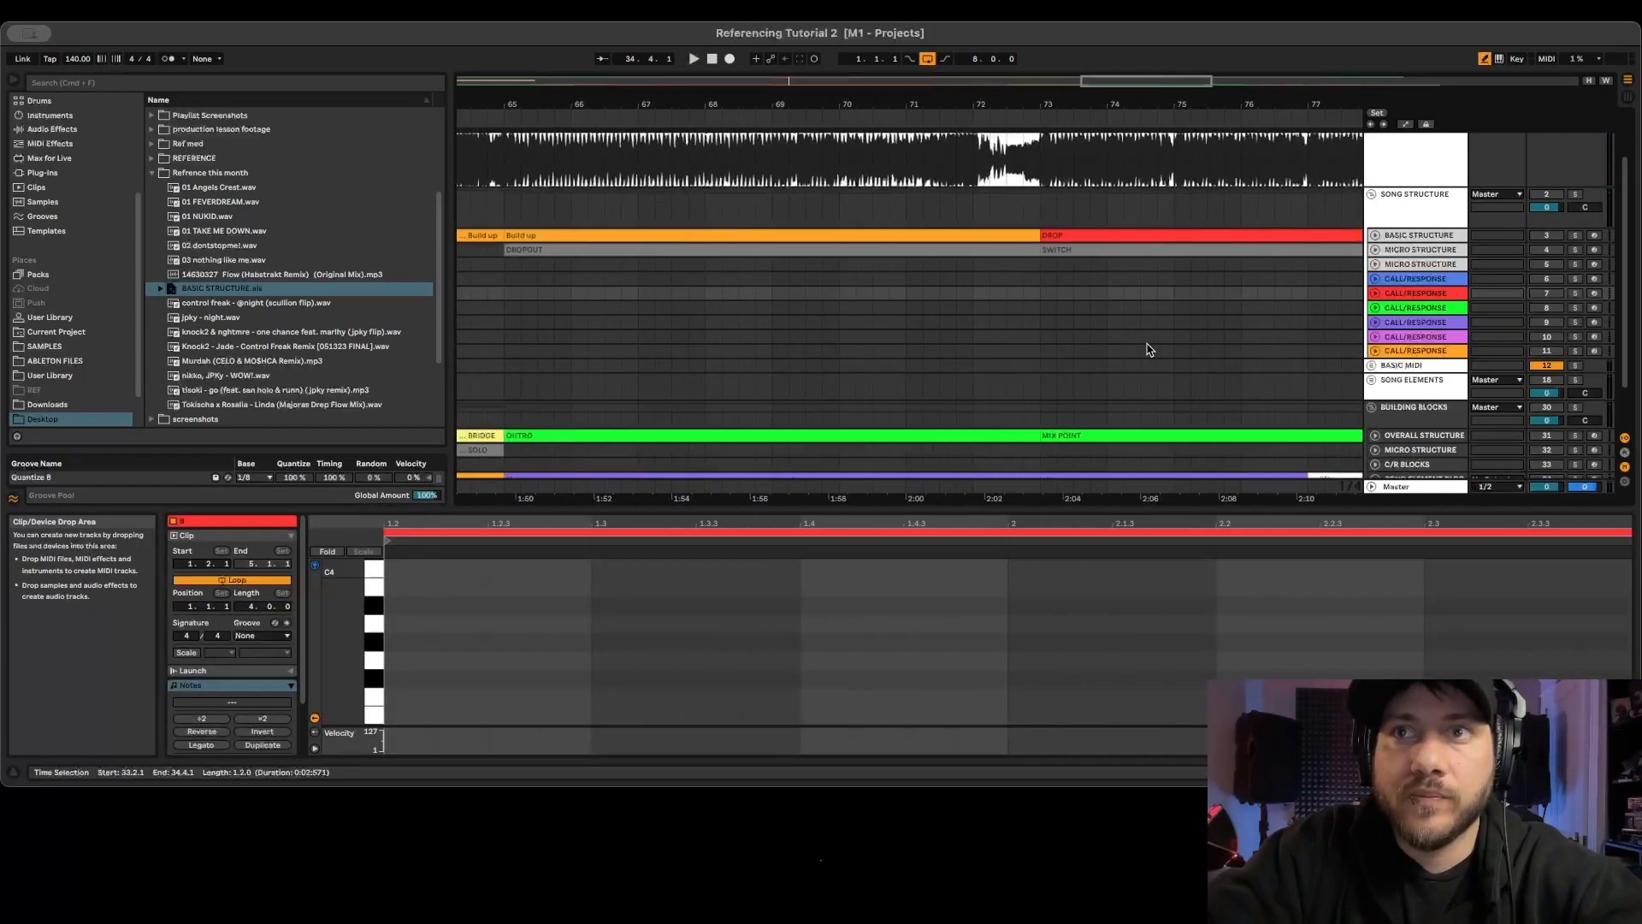
double_click(1019, 84)
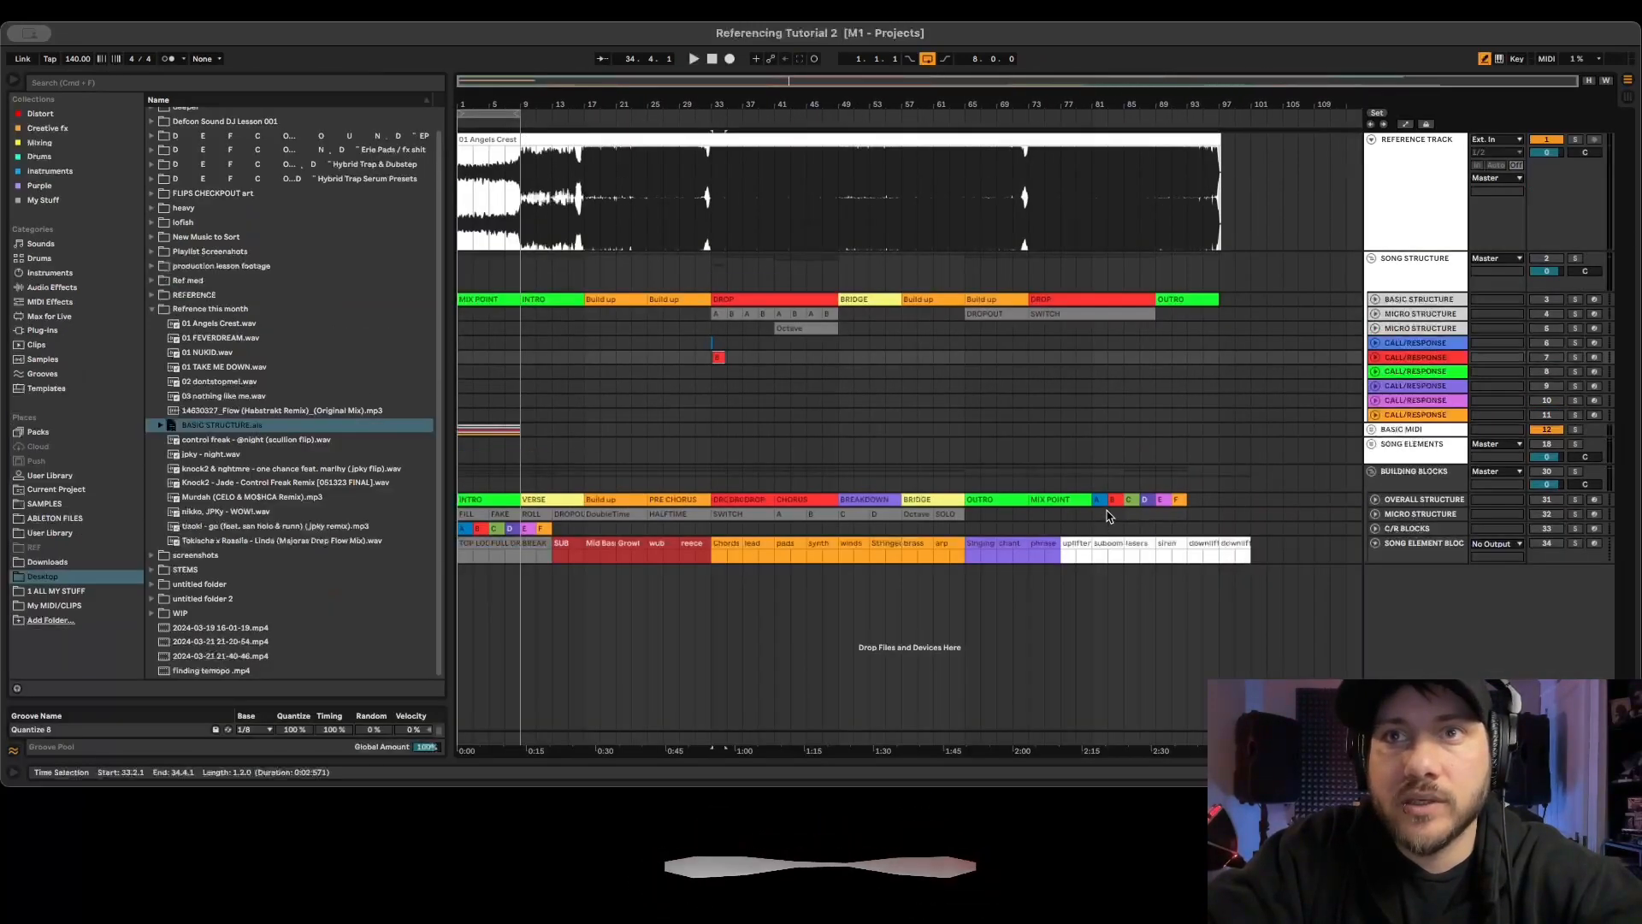
click(1133, 500)
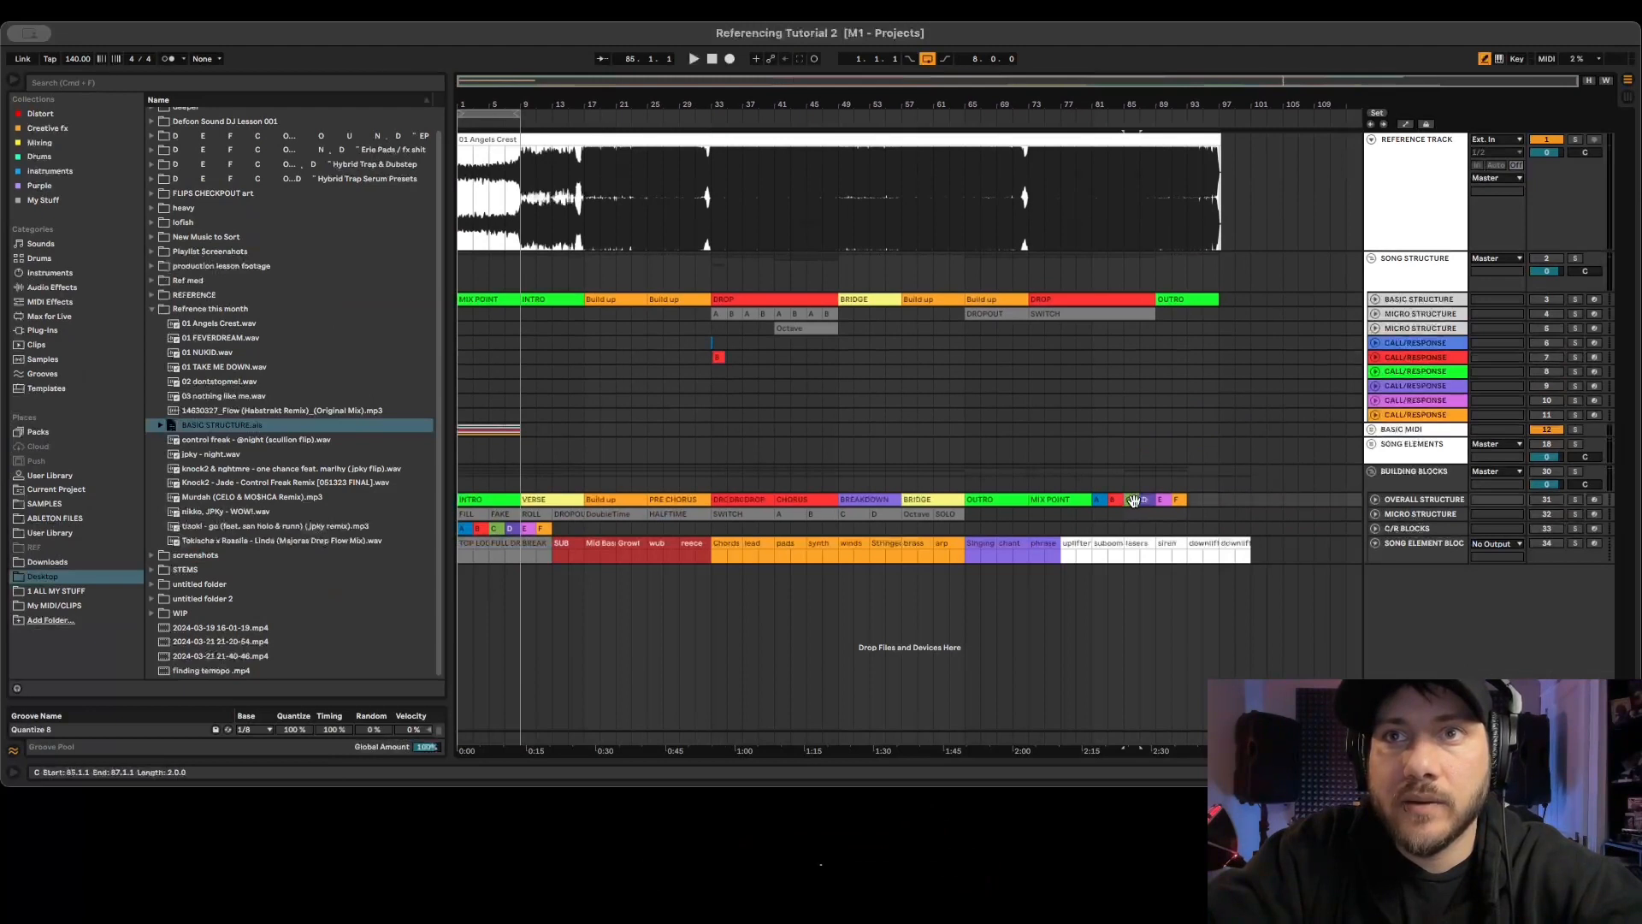
drag(1131, 500, 736, 374)
click(1146, 501)
drag(1146, 501, 761, 388)
click(1179, 501)
drag(1168, 499, 767, 399)
Fit the C clip to the single beat from 34.4.1 to 35.1.1, audition the phrase and move the D clip to bars 35 to 37.
drag(741, 105, 839, 430)
drag(840, 374, 742, 372)
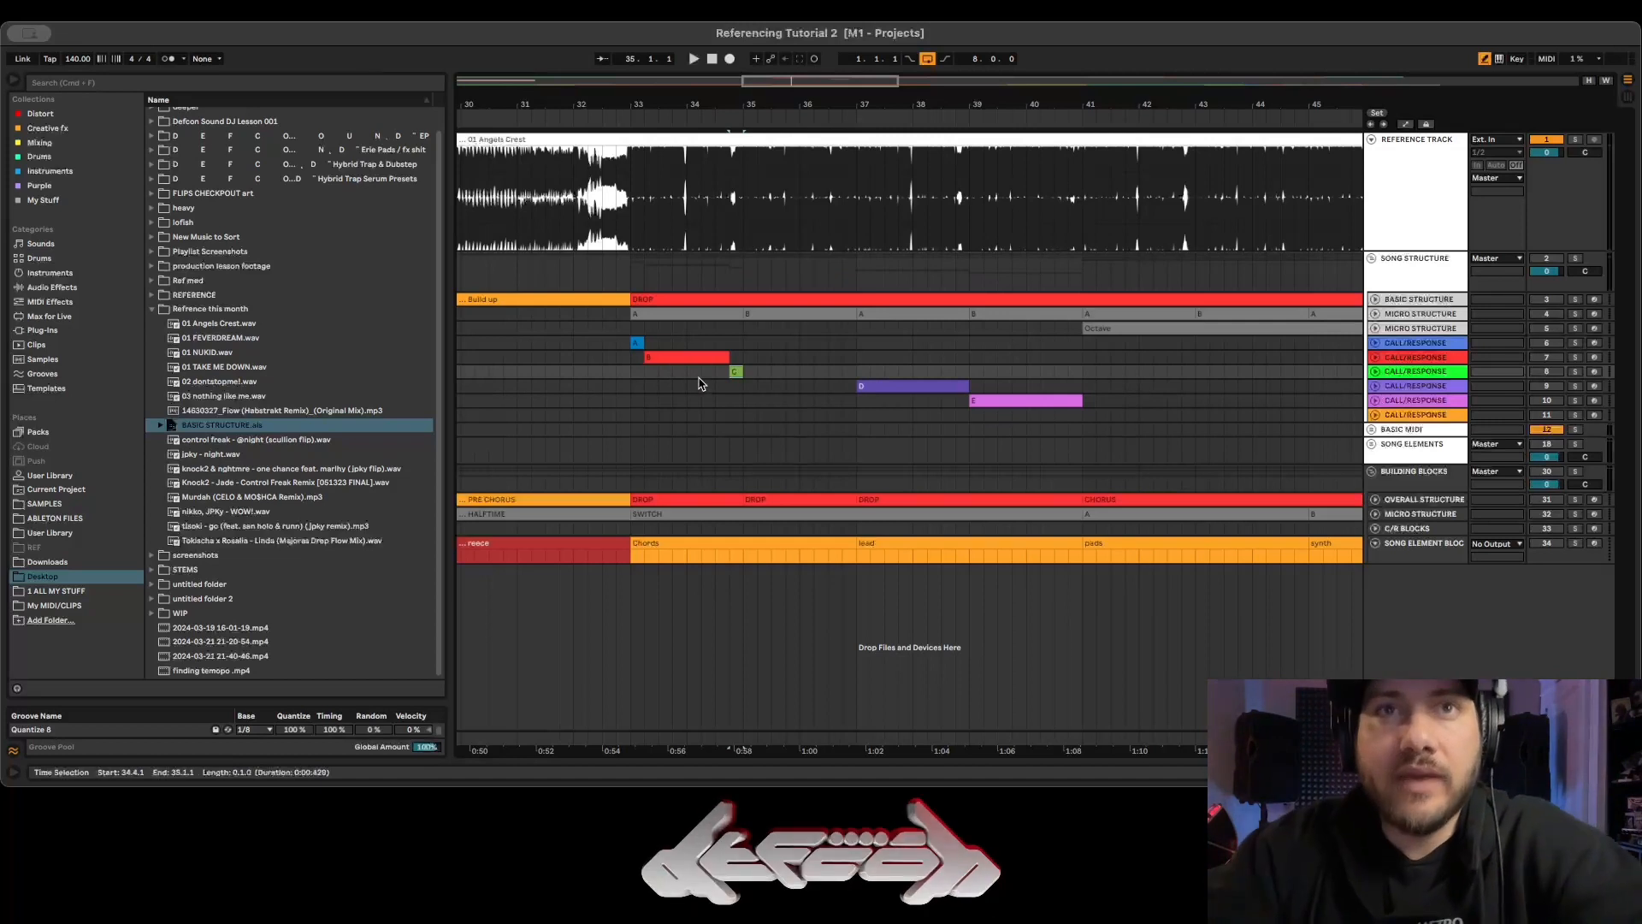
click(634, 373)
key(space)
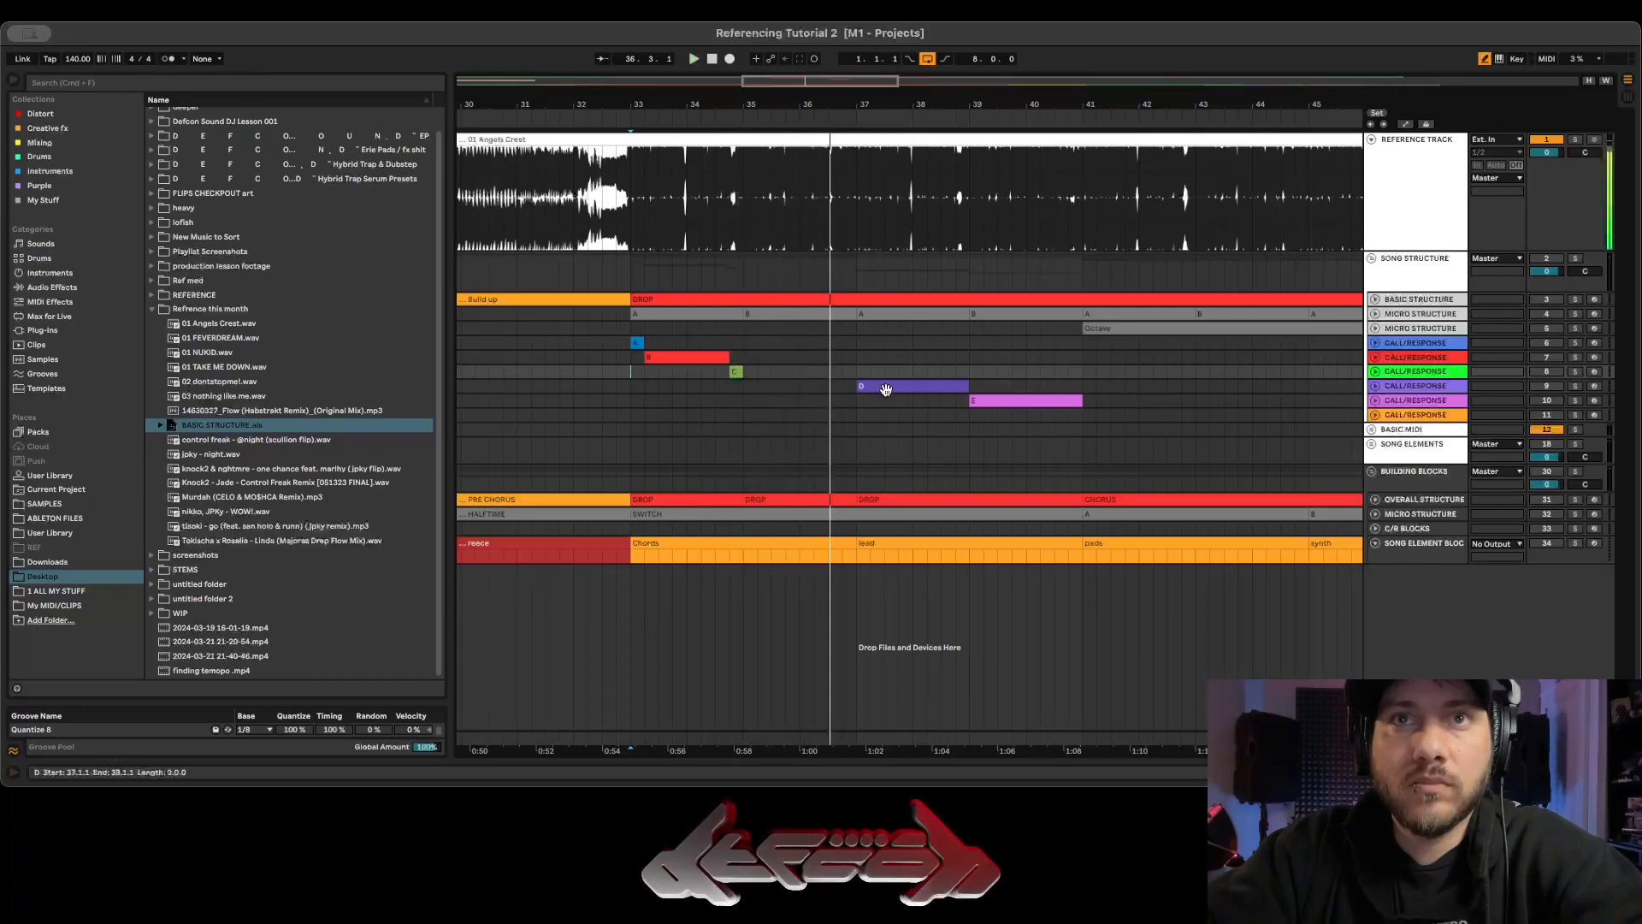
key(space)
drag(888, 389, 754, 379)
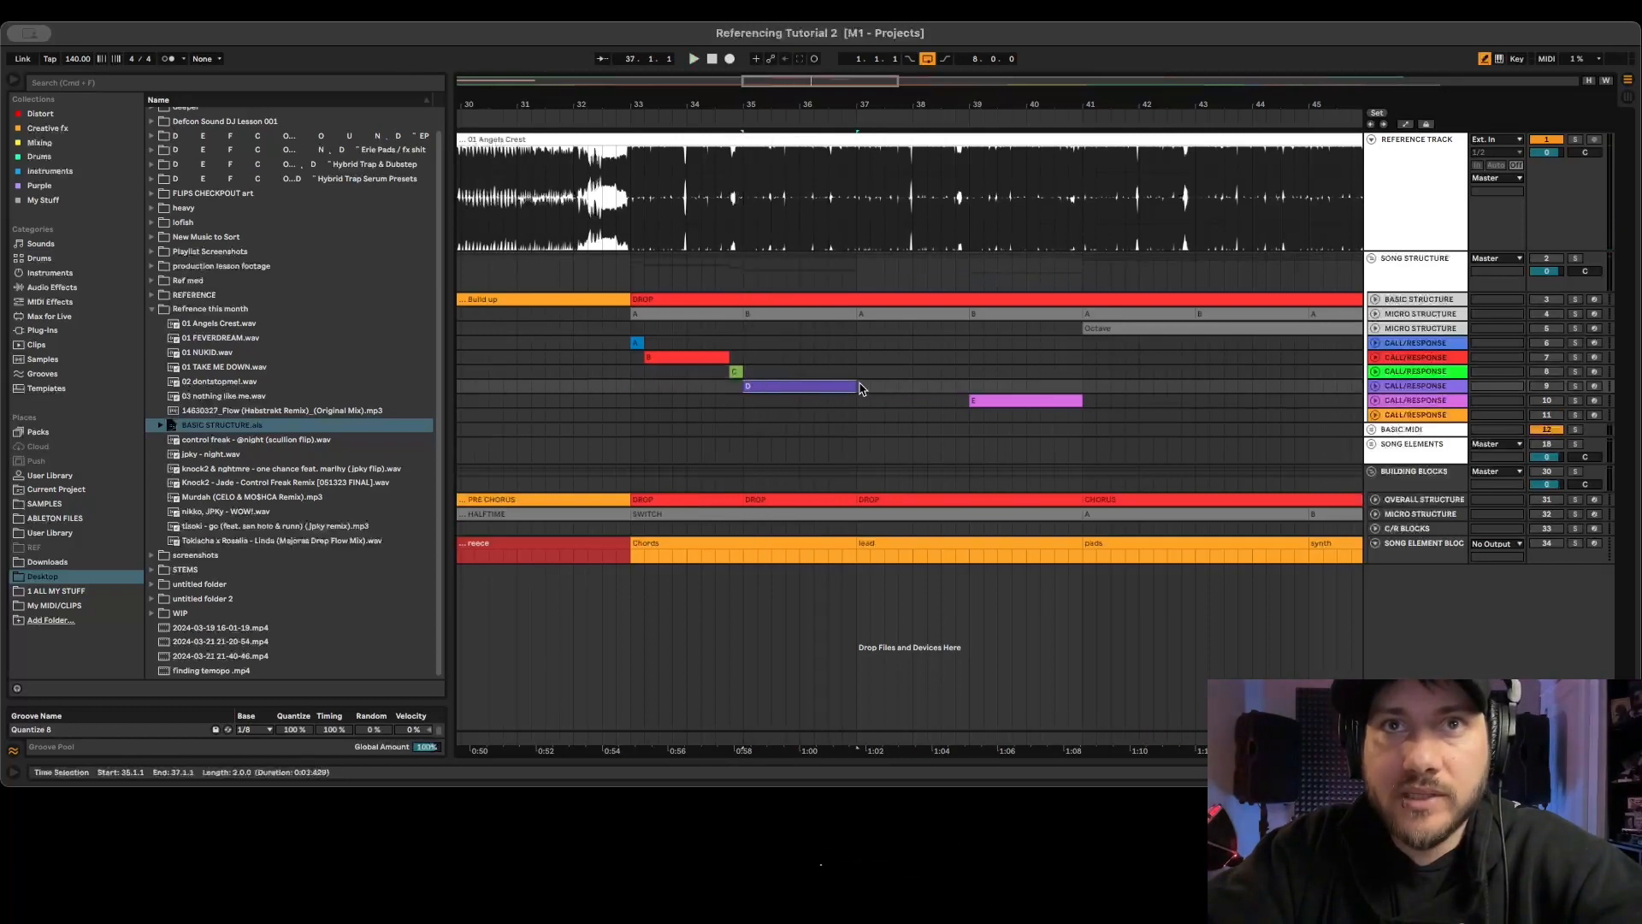
Place one-beat copies of the pink E clip on the red CALL/RESPONSE track at 35.1.1, 35.4.1 and 36.2.1, auditioning the phrase.
drag(1003, 402, 757, 358)
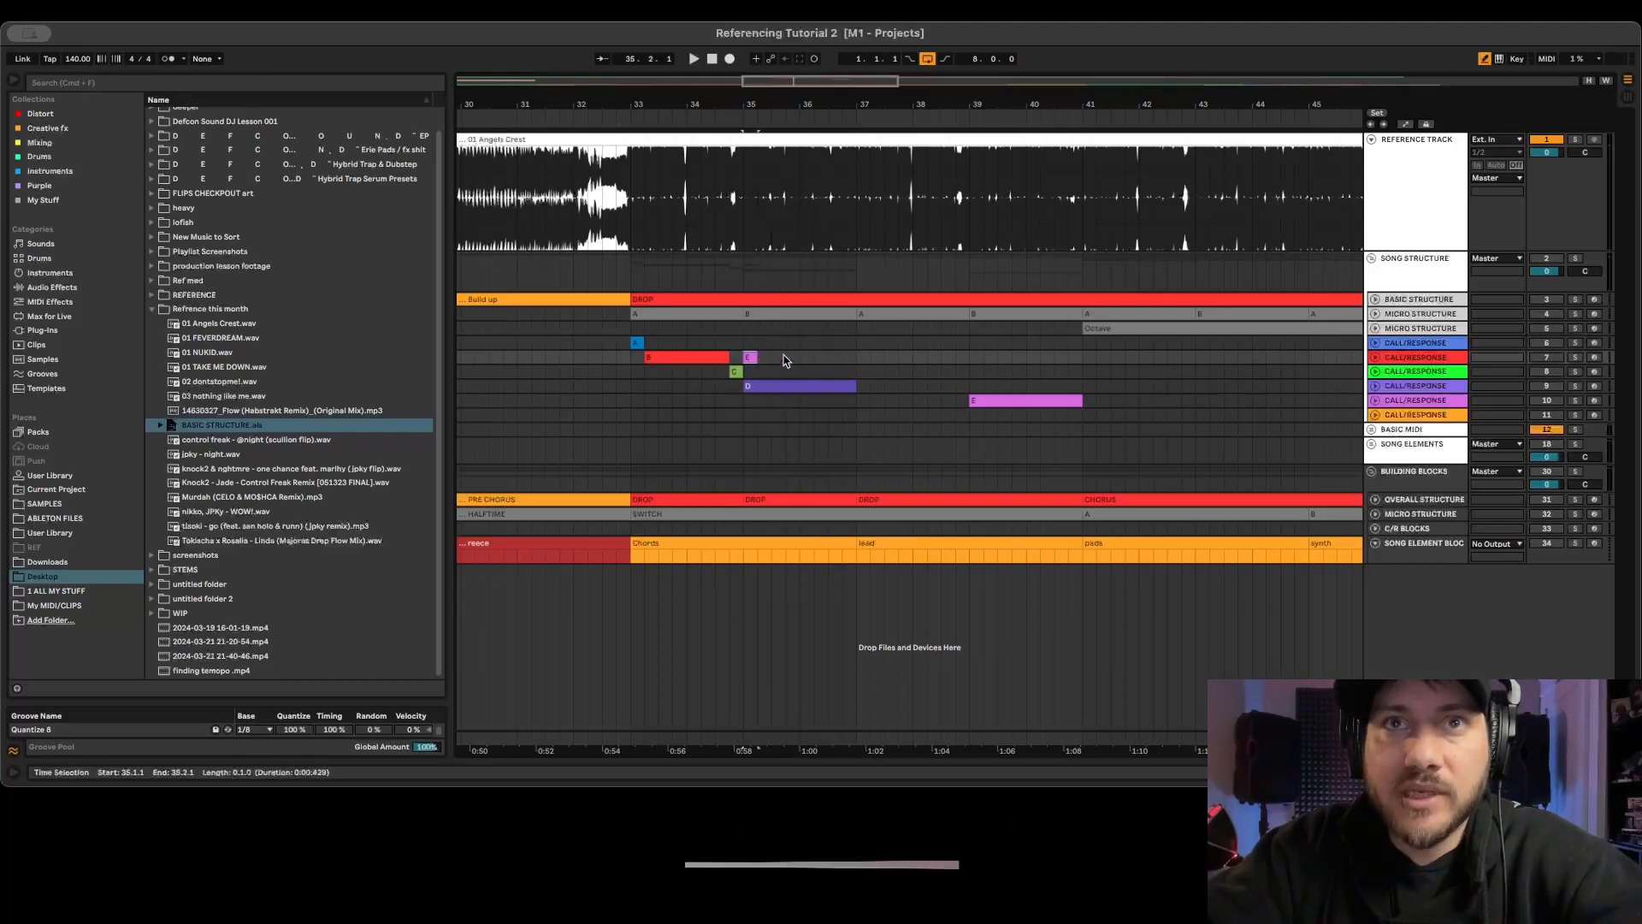
key(space)
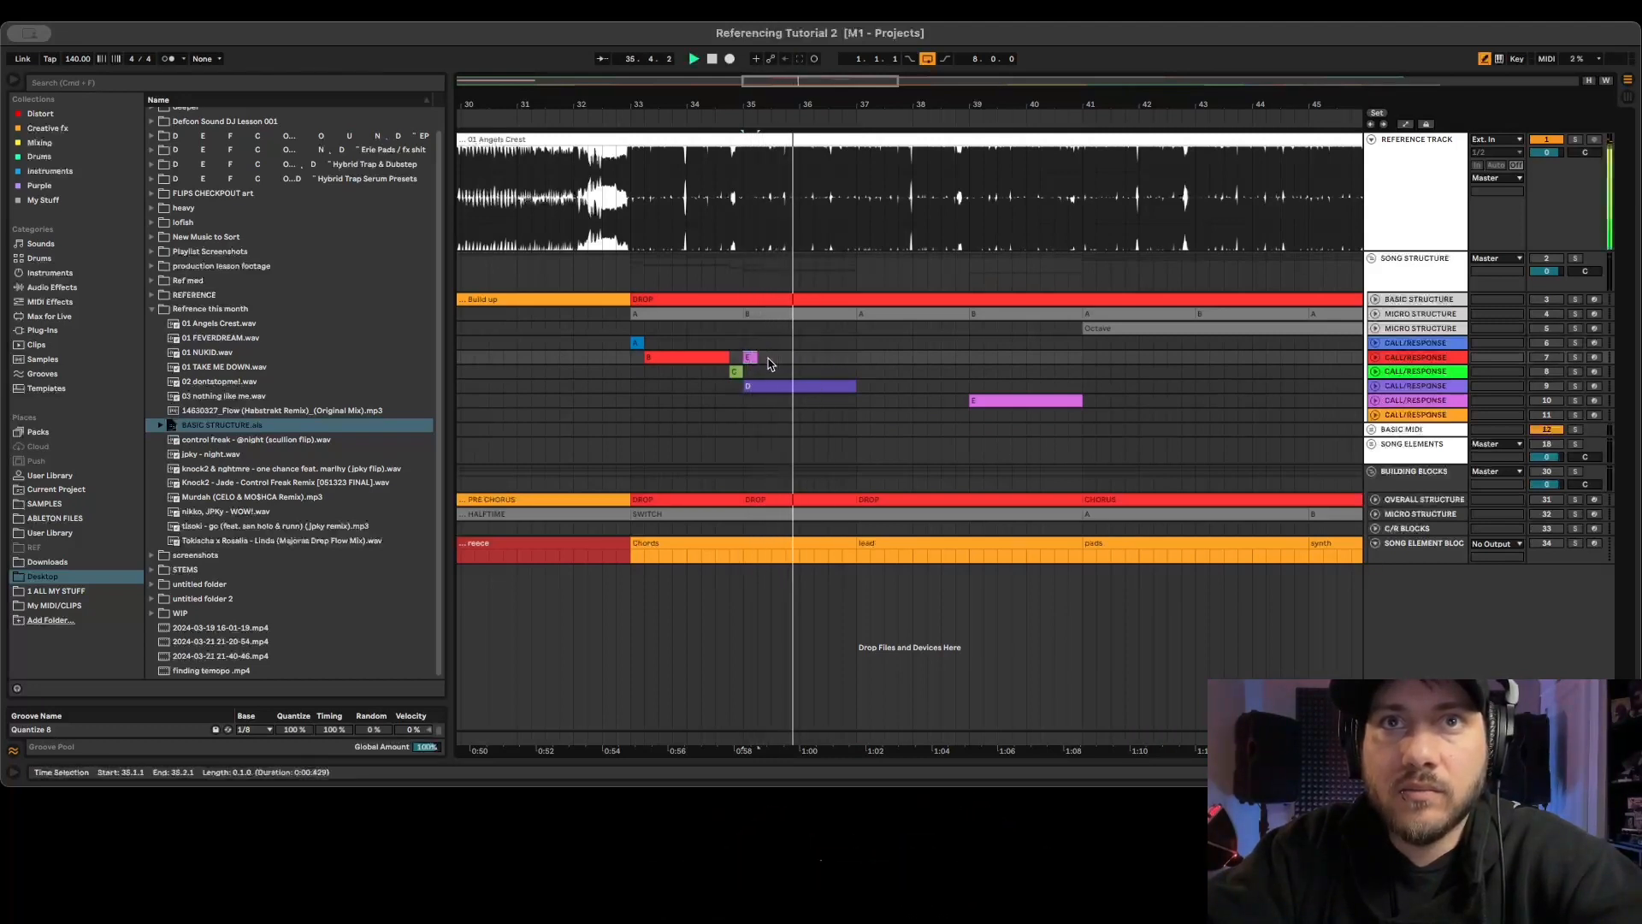
key(space)
drag(751, 357, 818, 361)
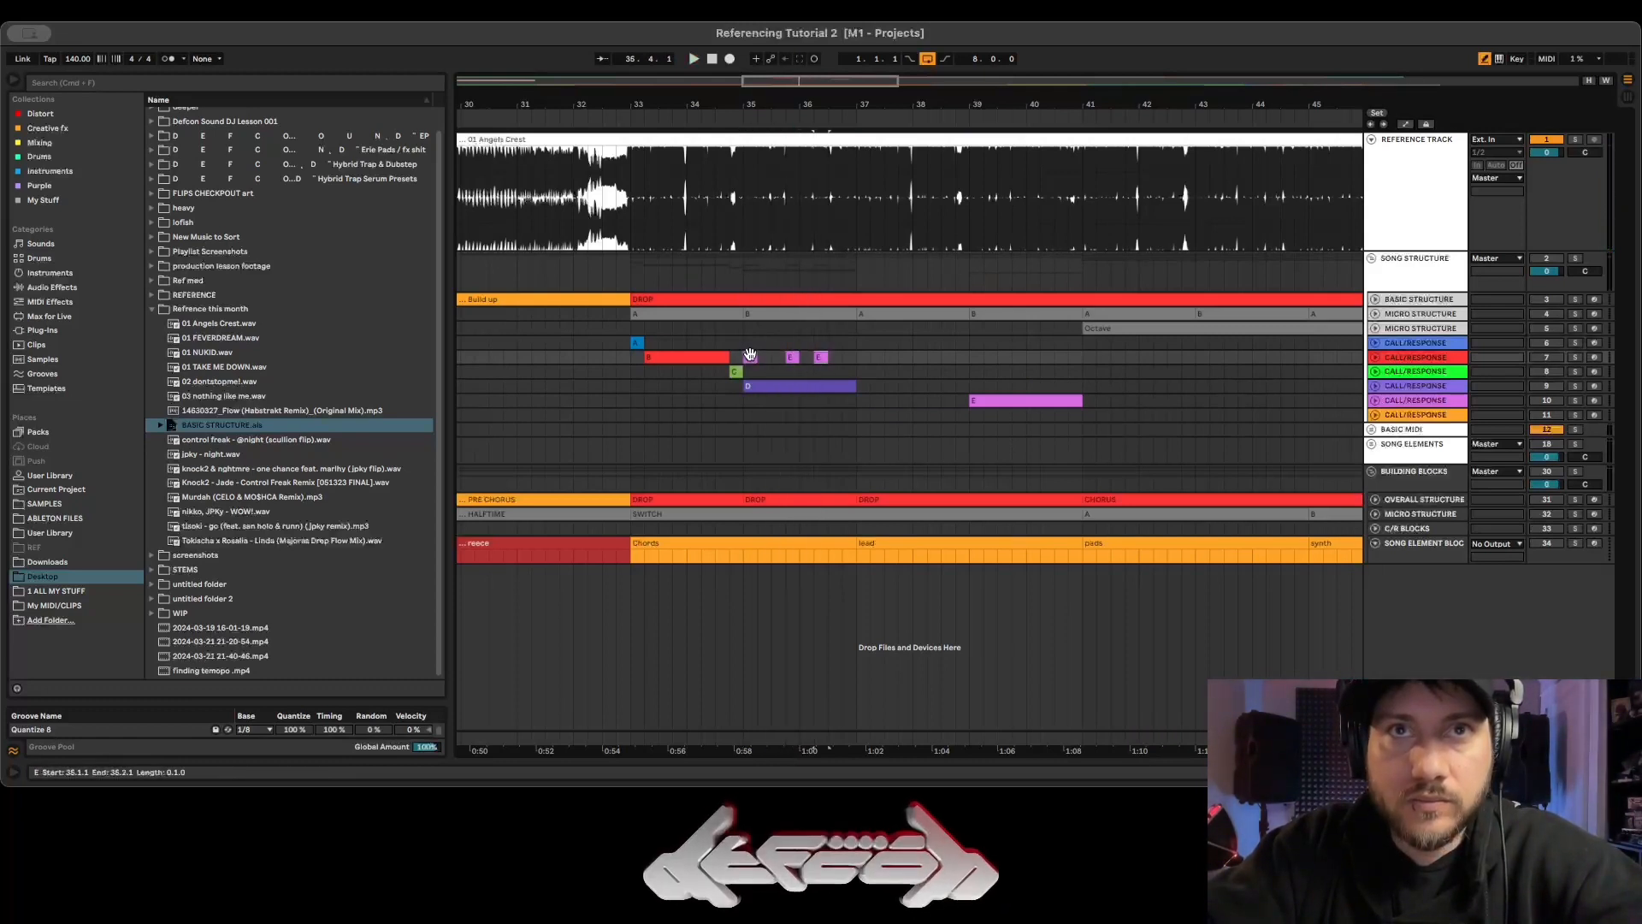
click(743, 328)
key(space)
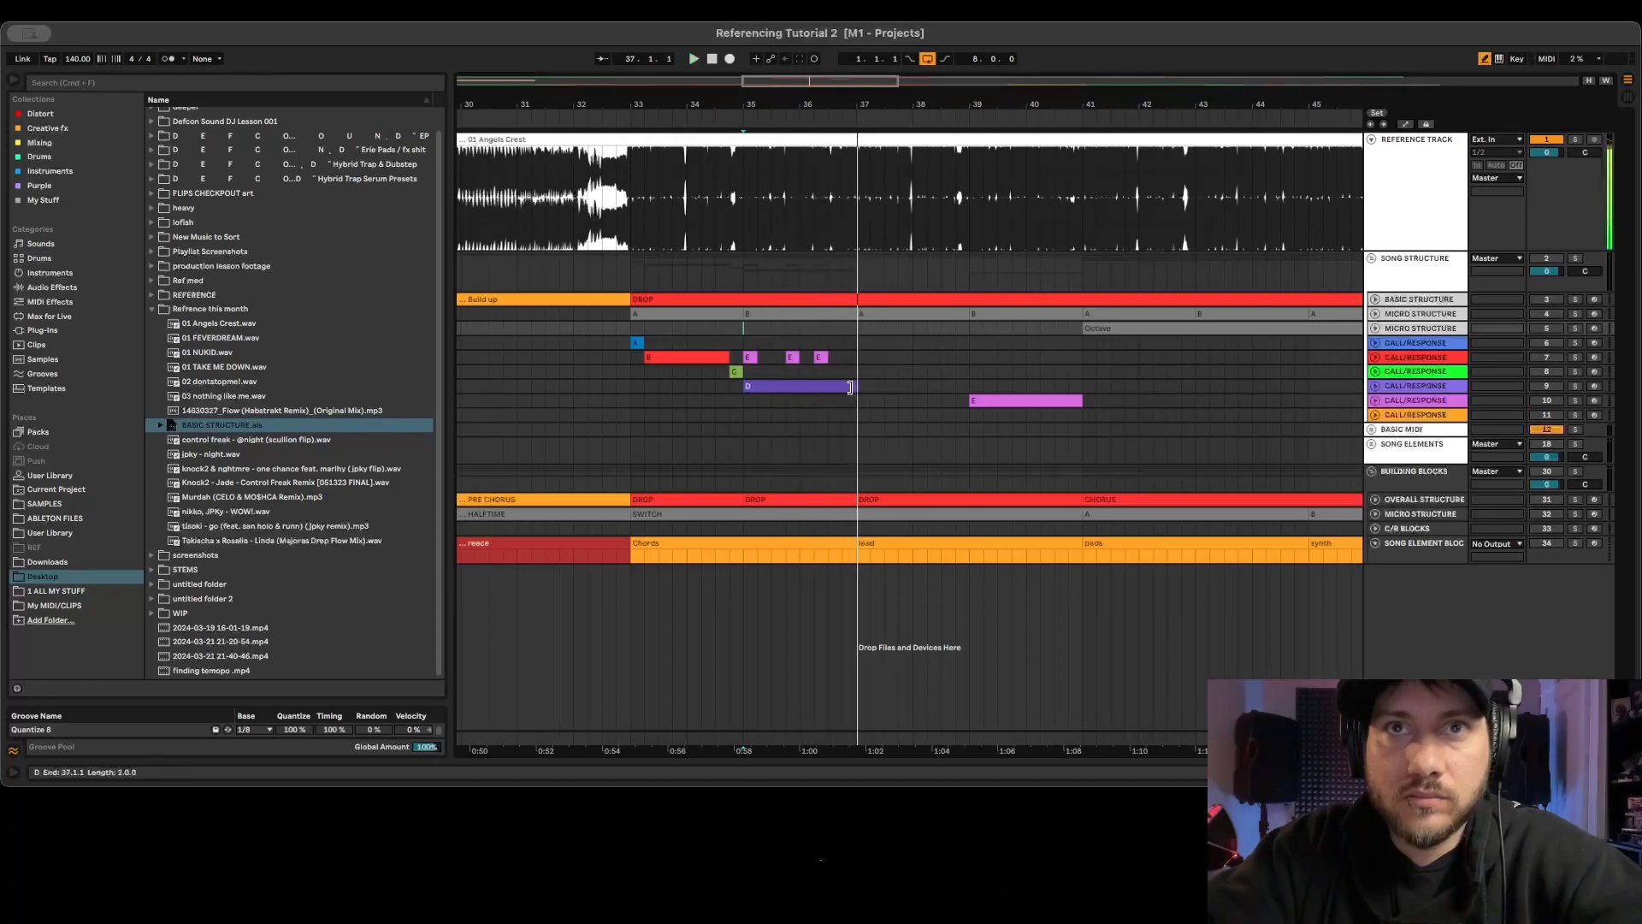
Trim the D clip to end at 36.3.1, fit the lower E clip to 36.3.1–37.1.1 and recolour it green.
drag(854, 386, 828, 386)
drag(989, 401, 874, 401)
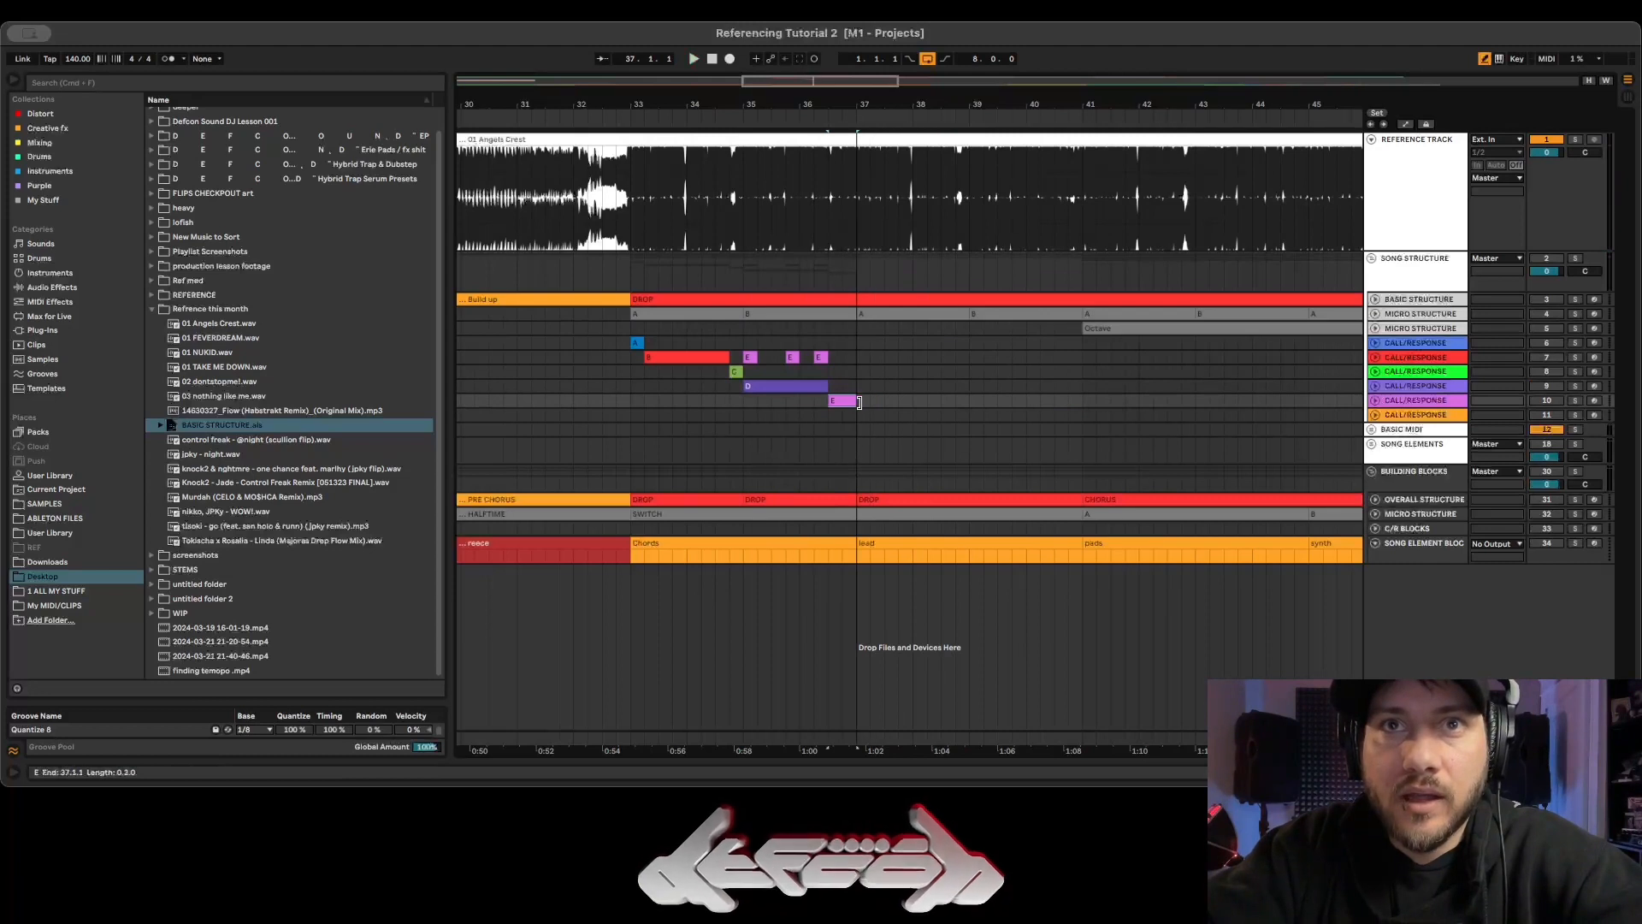
right_click(842, 402)
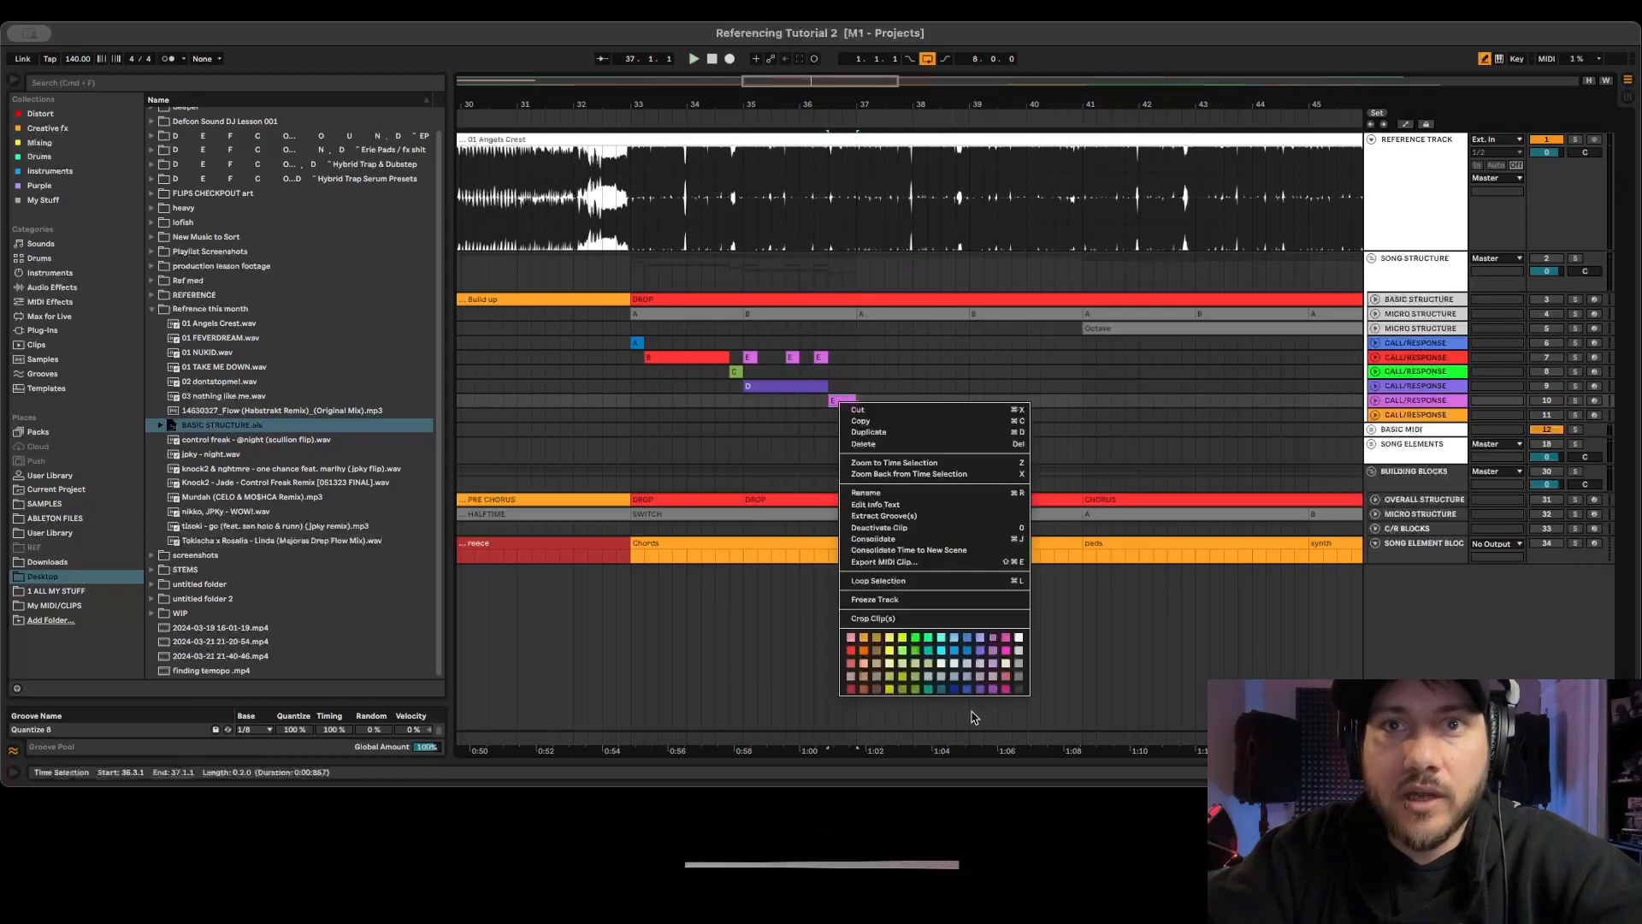
click(916, 651)
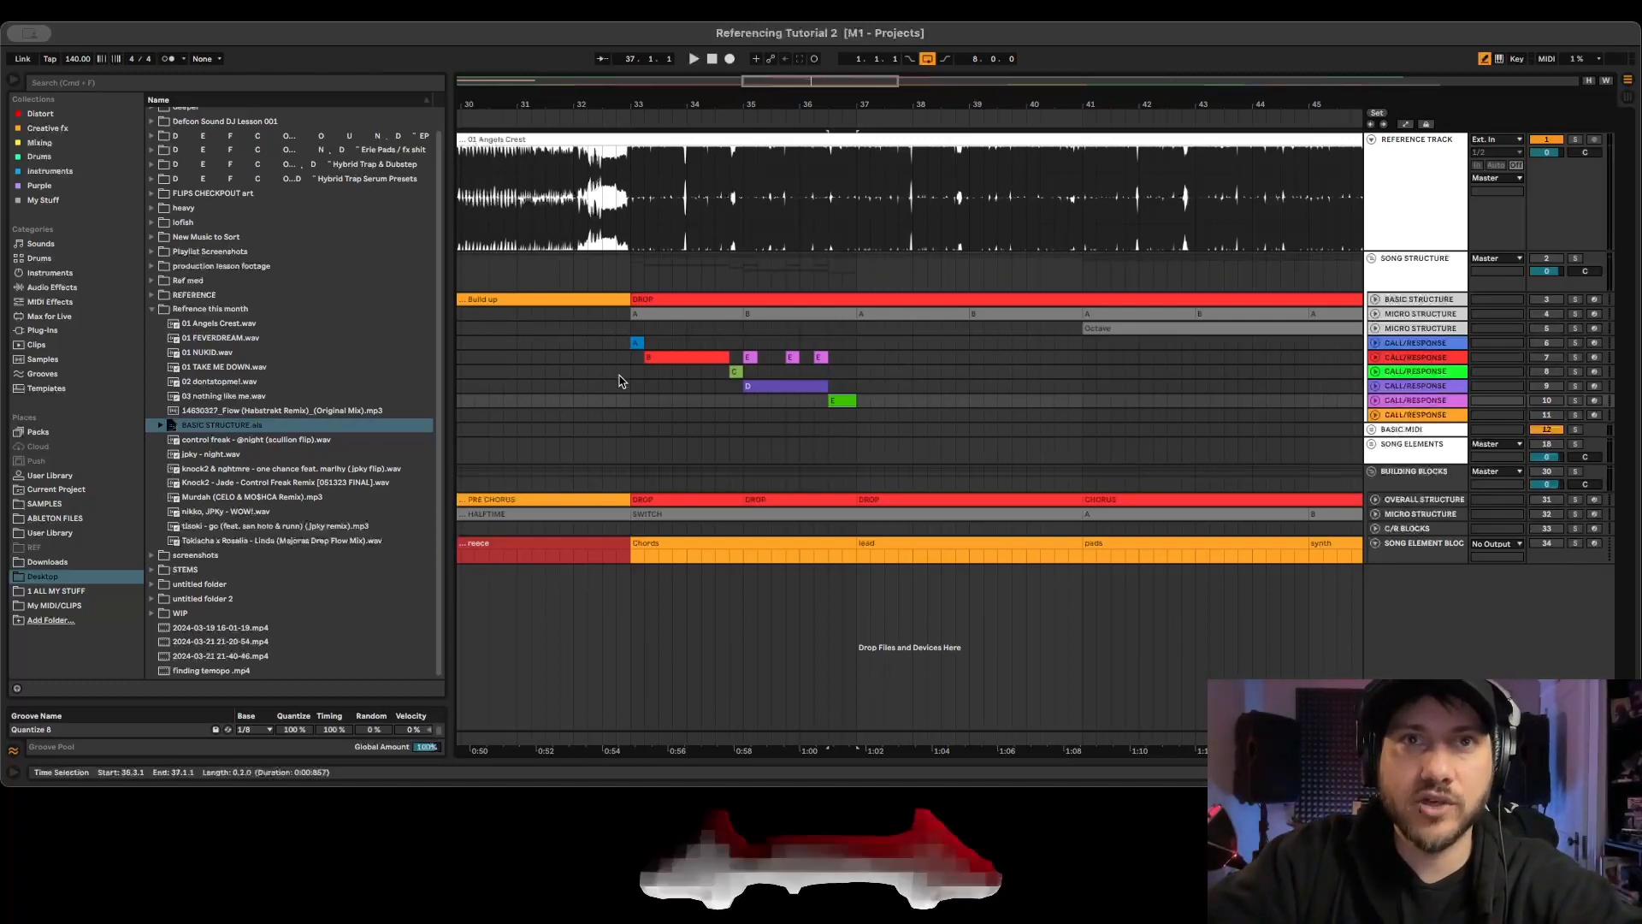
Duplicate the CALL/RESPONSE clips of bars 33 to 37 into bars 37 to 41 and audition the copy.
scroll(962, 376, right, 5)
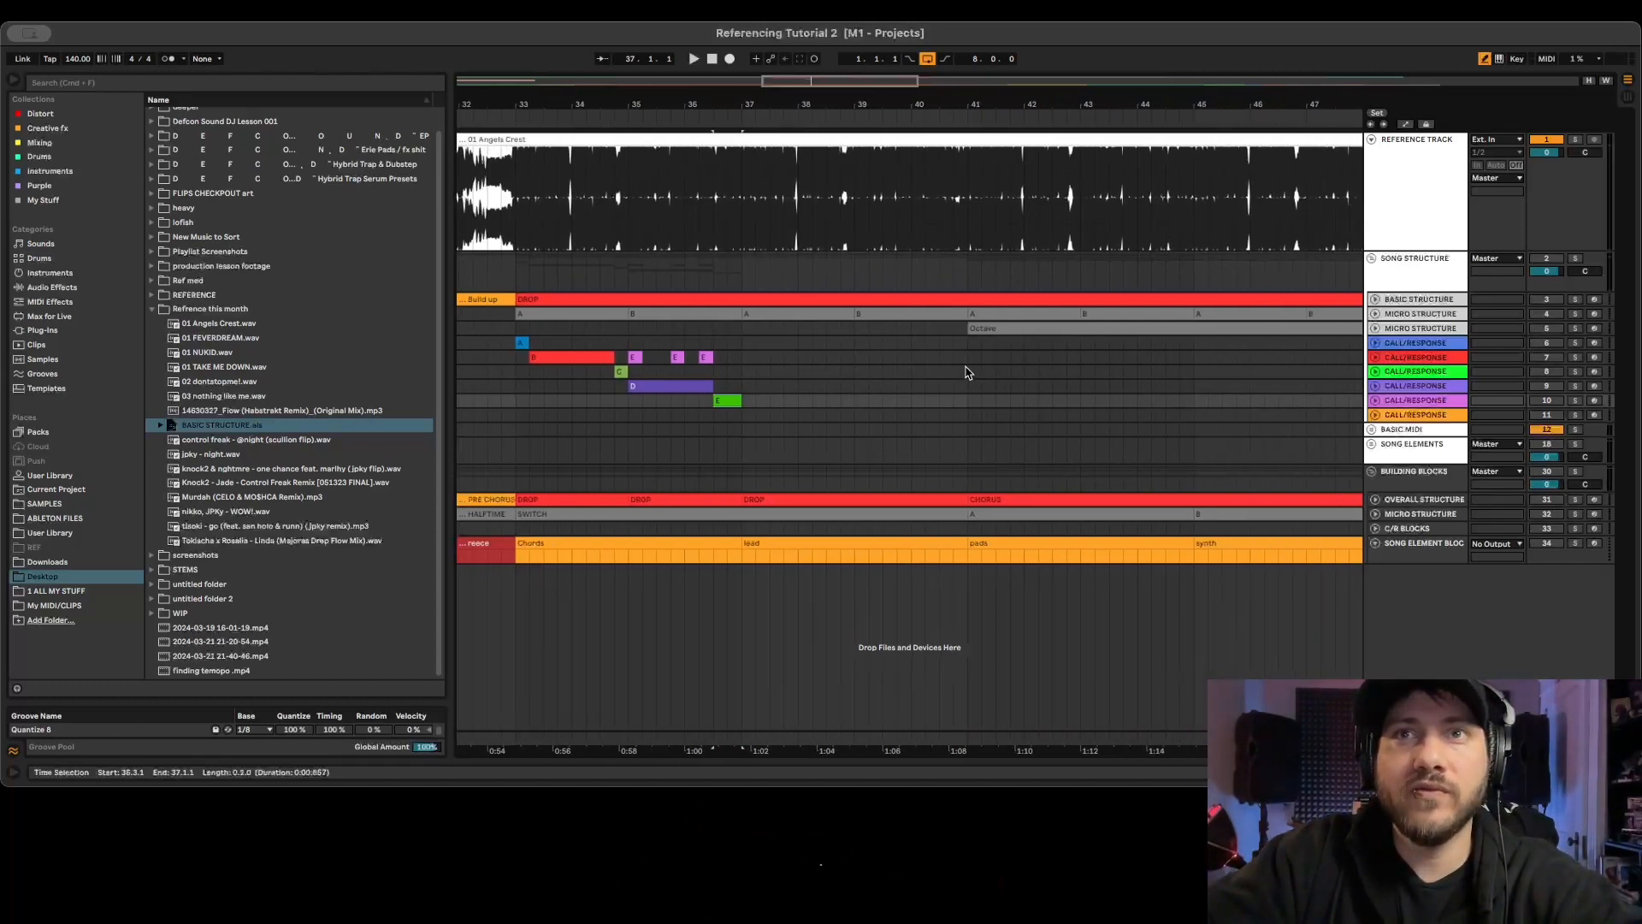
scroll(866, 383, left, 4)
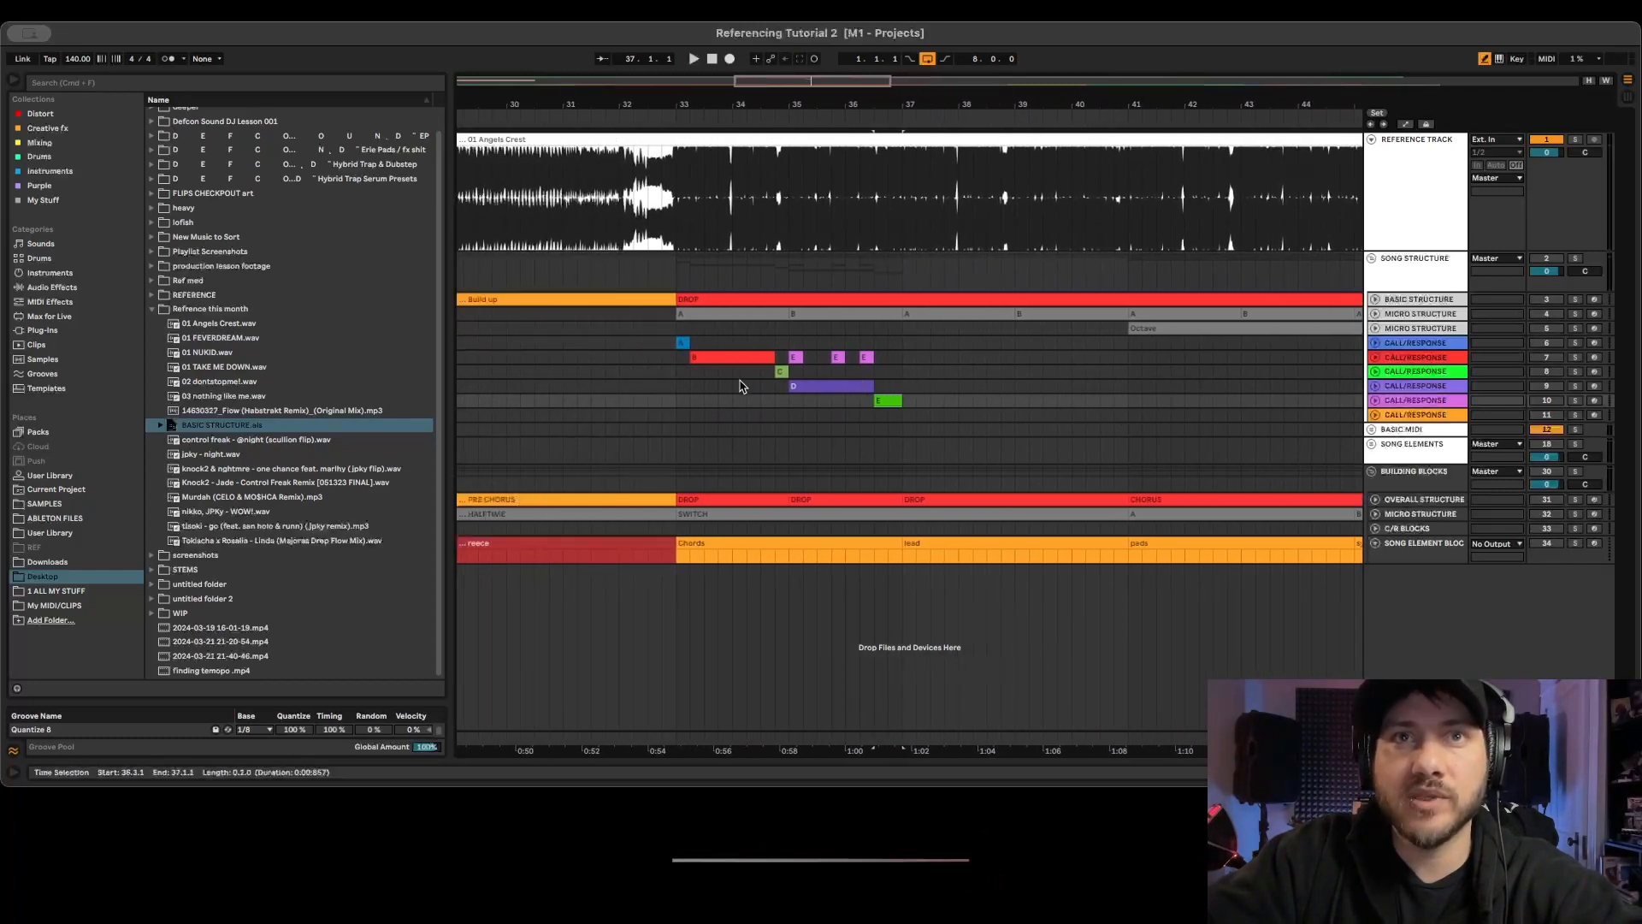
drag(670, 349, 904, 425)
key(super+d)
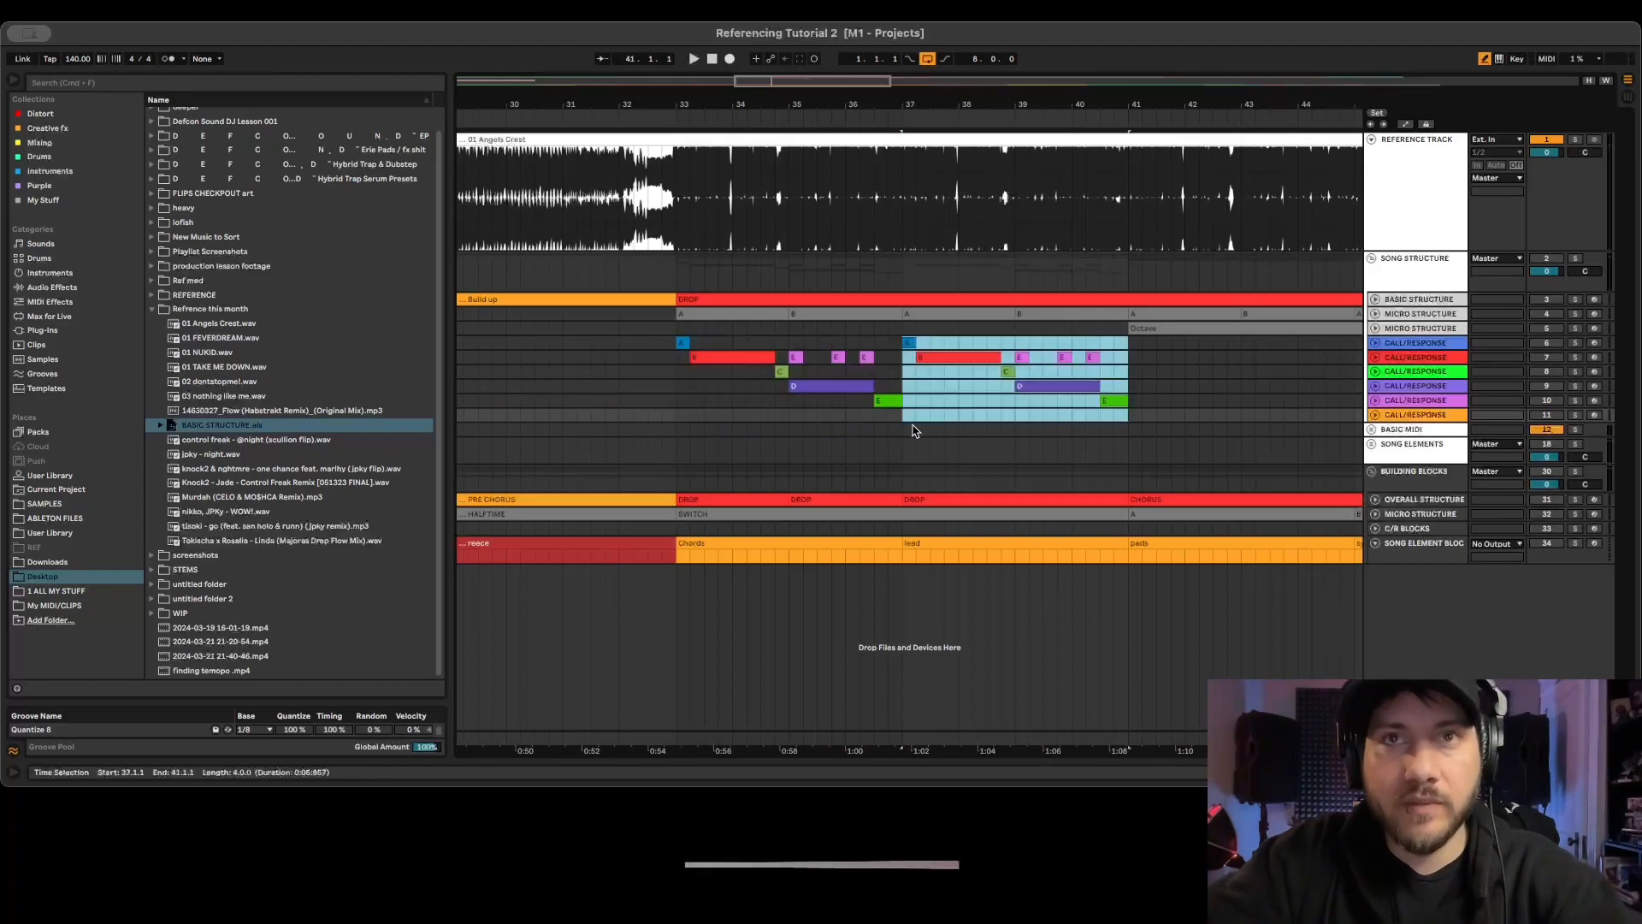
click(903, 379)
key(space)
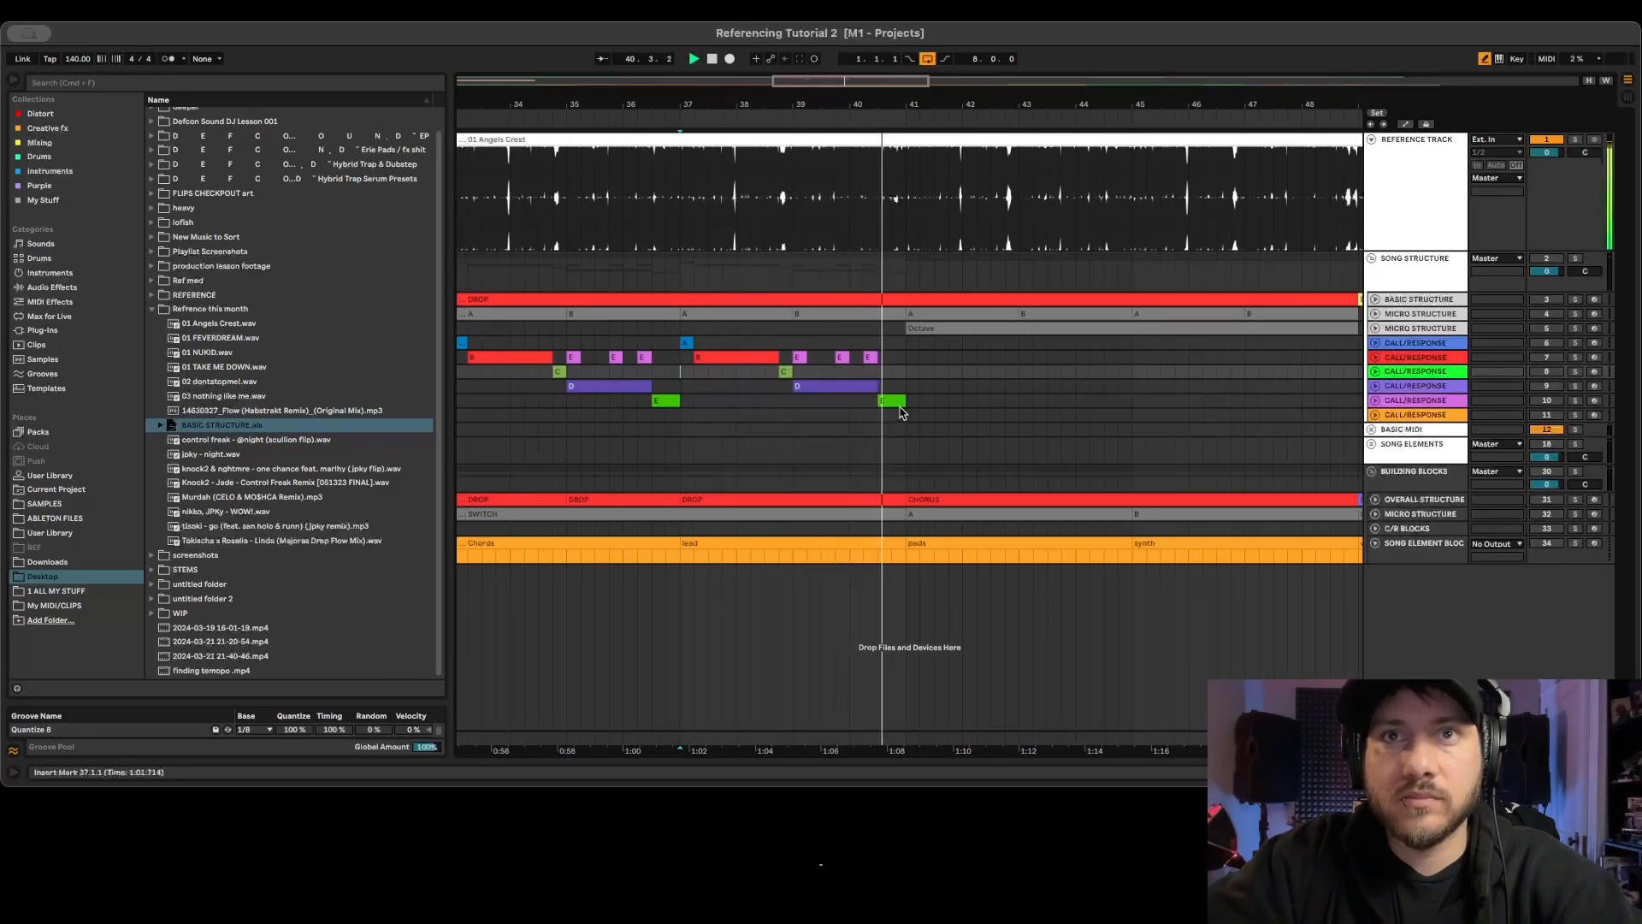
key(space)
Shorten the duplicated green E clip to the single beat from 40.4.1 to 41.1.1 and recolour it magenta.
drag(878, 402, 891, 402)
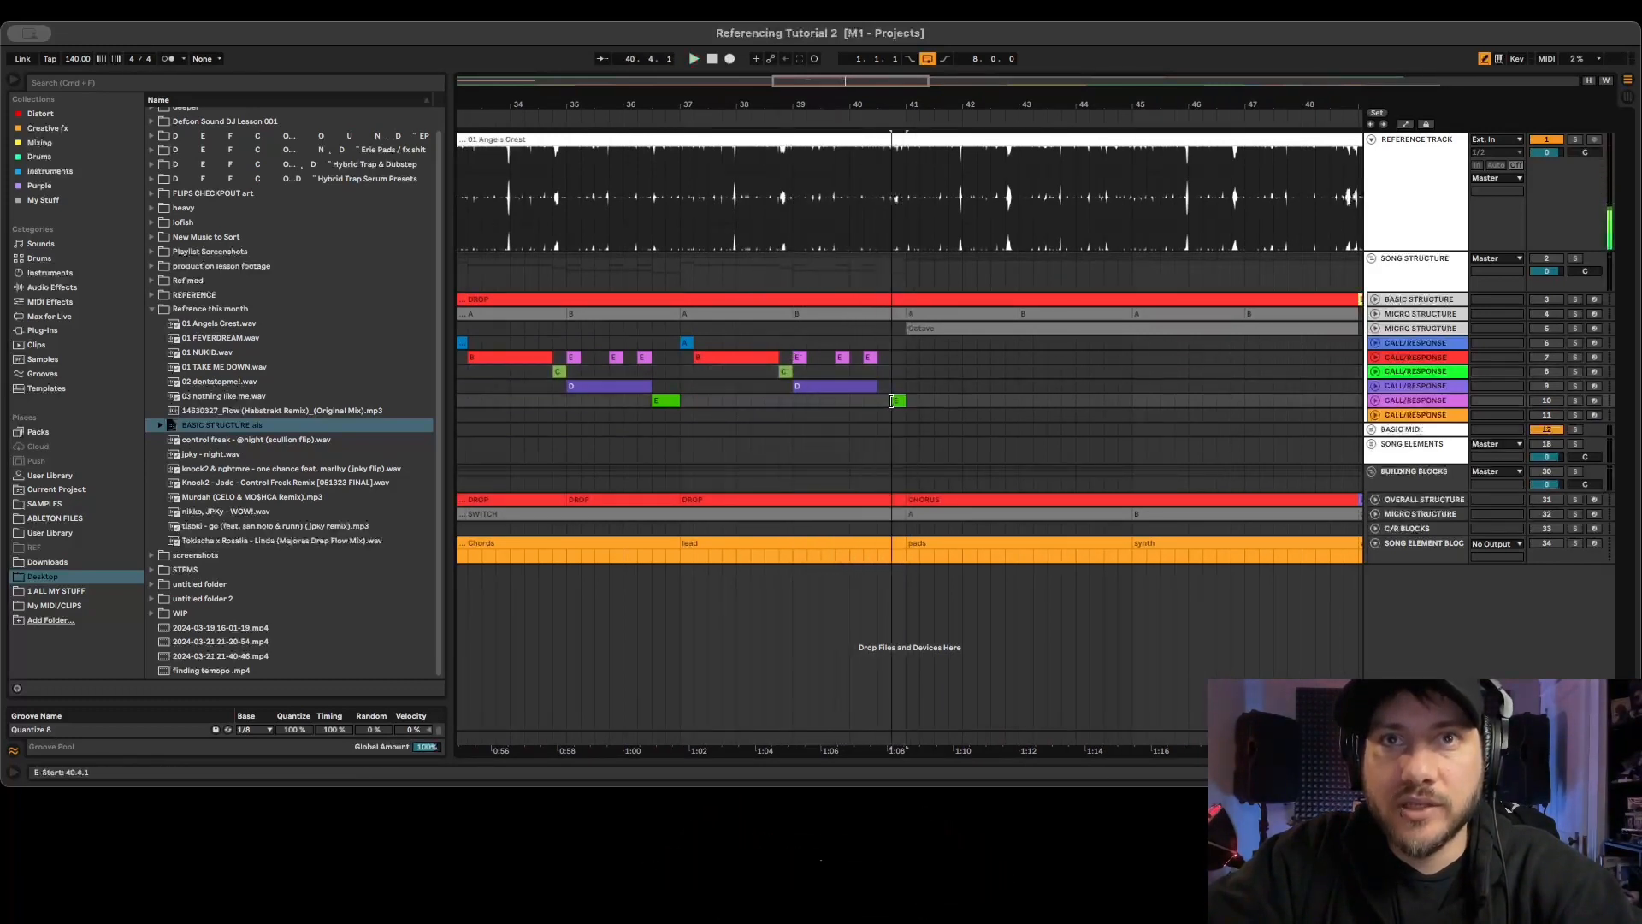
right_click(898, 402)
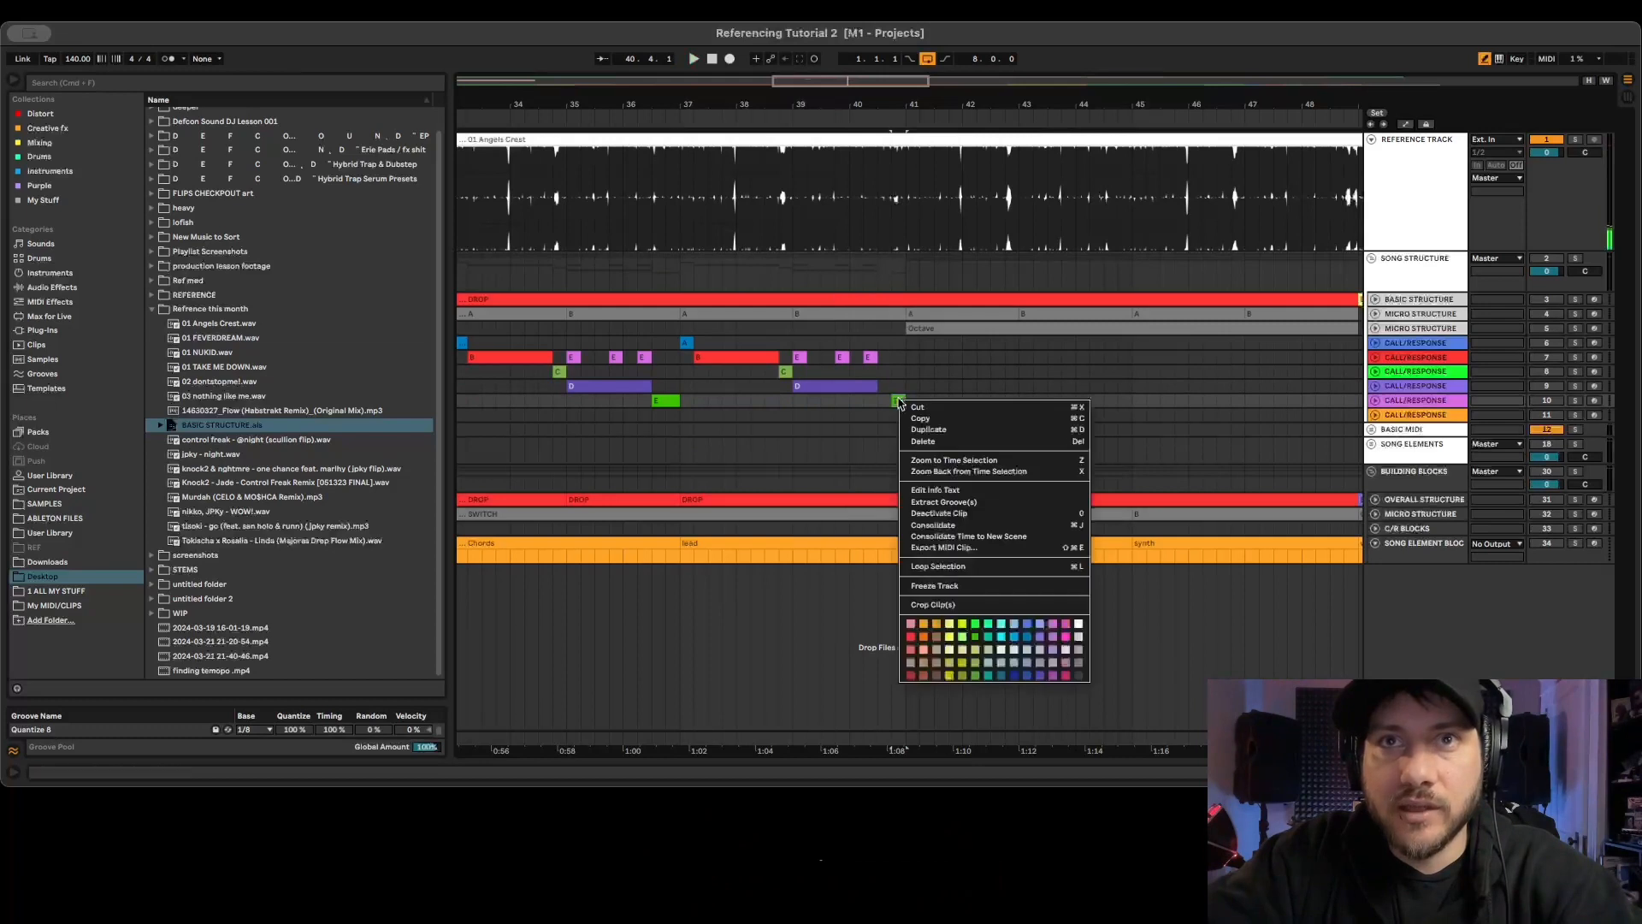
click(960, 625)
right_click(902, 403)
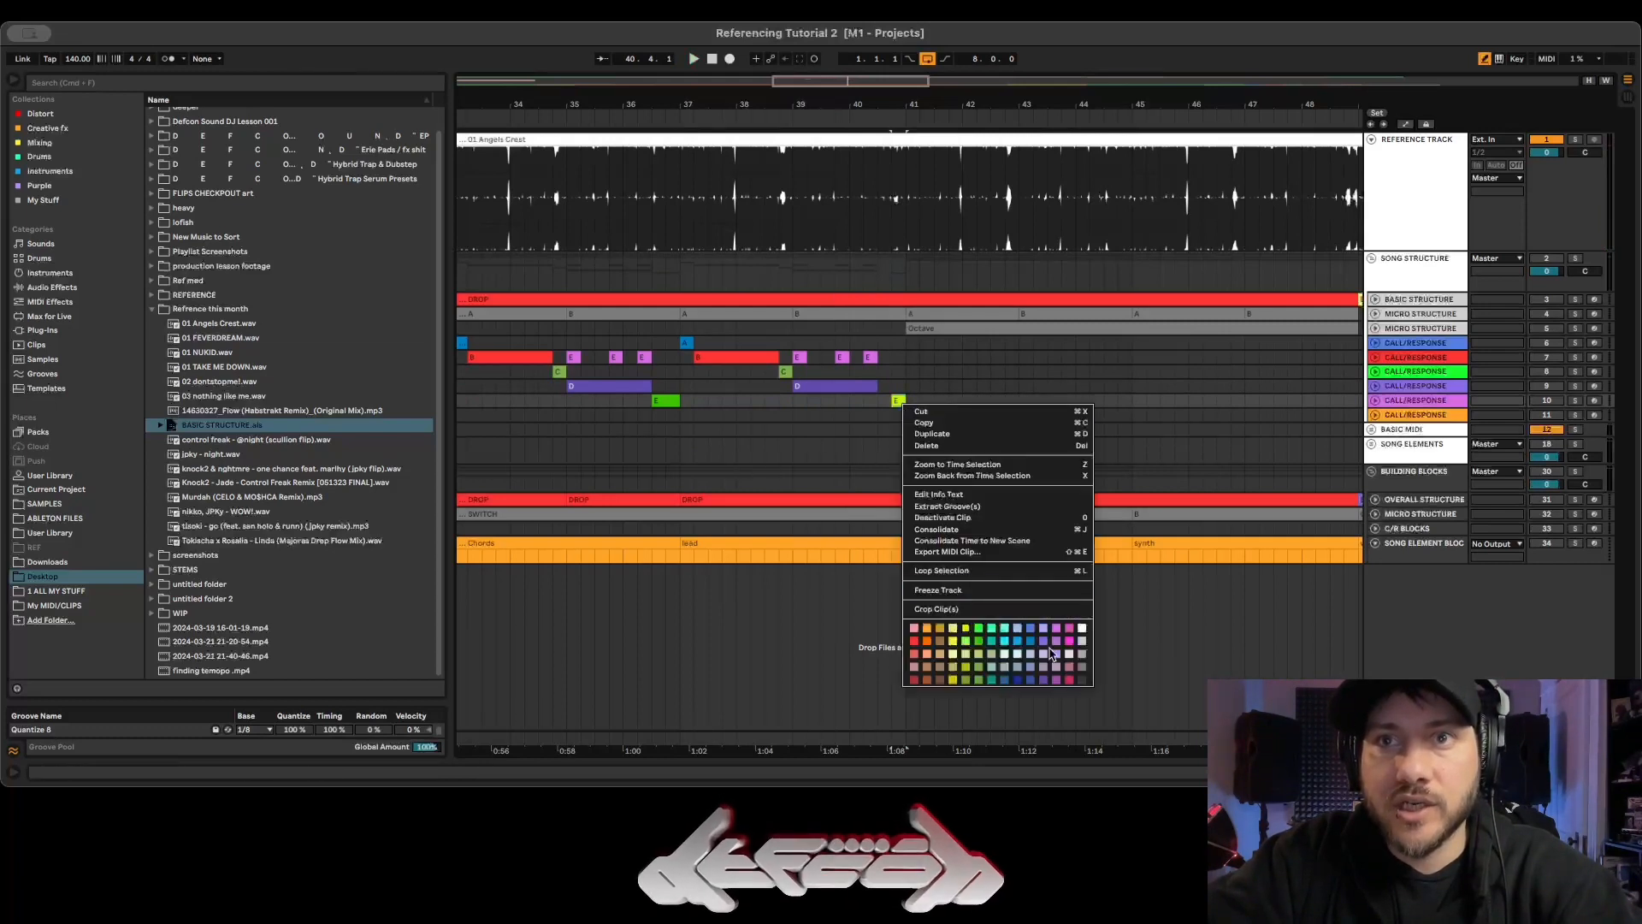
click(1070, 641)
Duplicate the eight-bar CALL/RESPONSE pattern from bar 33 to 41 into bars 41 to 49 and play the copy.
scroll(792, 398, left, 2)
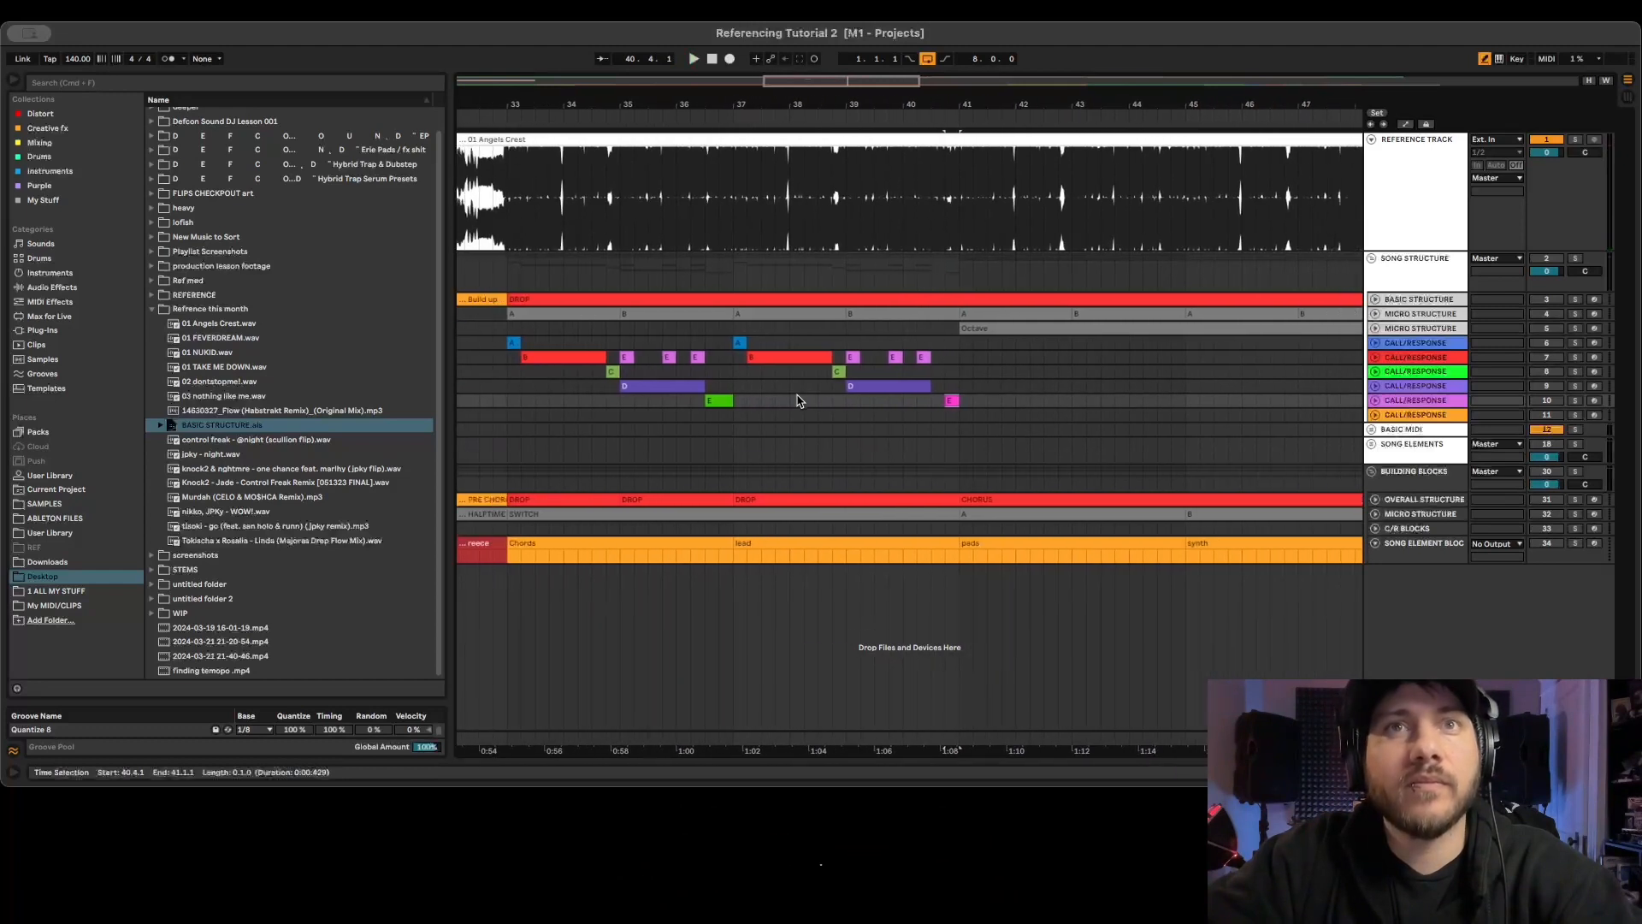
drag(960, 346, 522, 414)
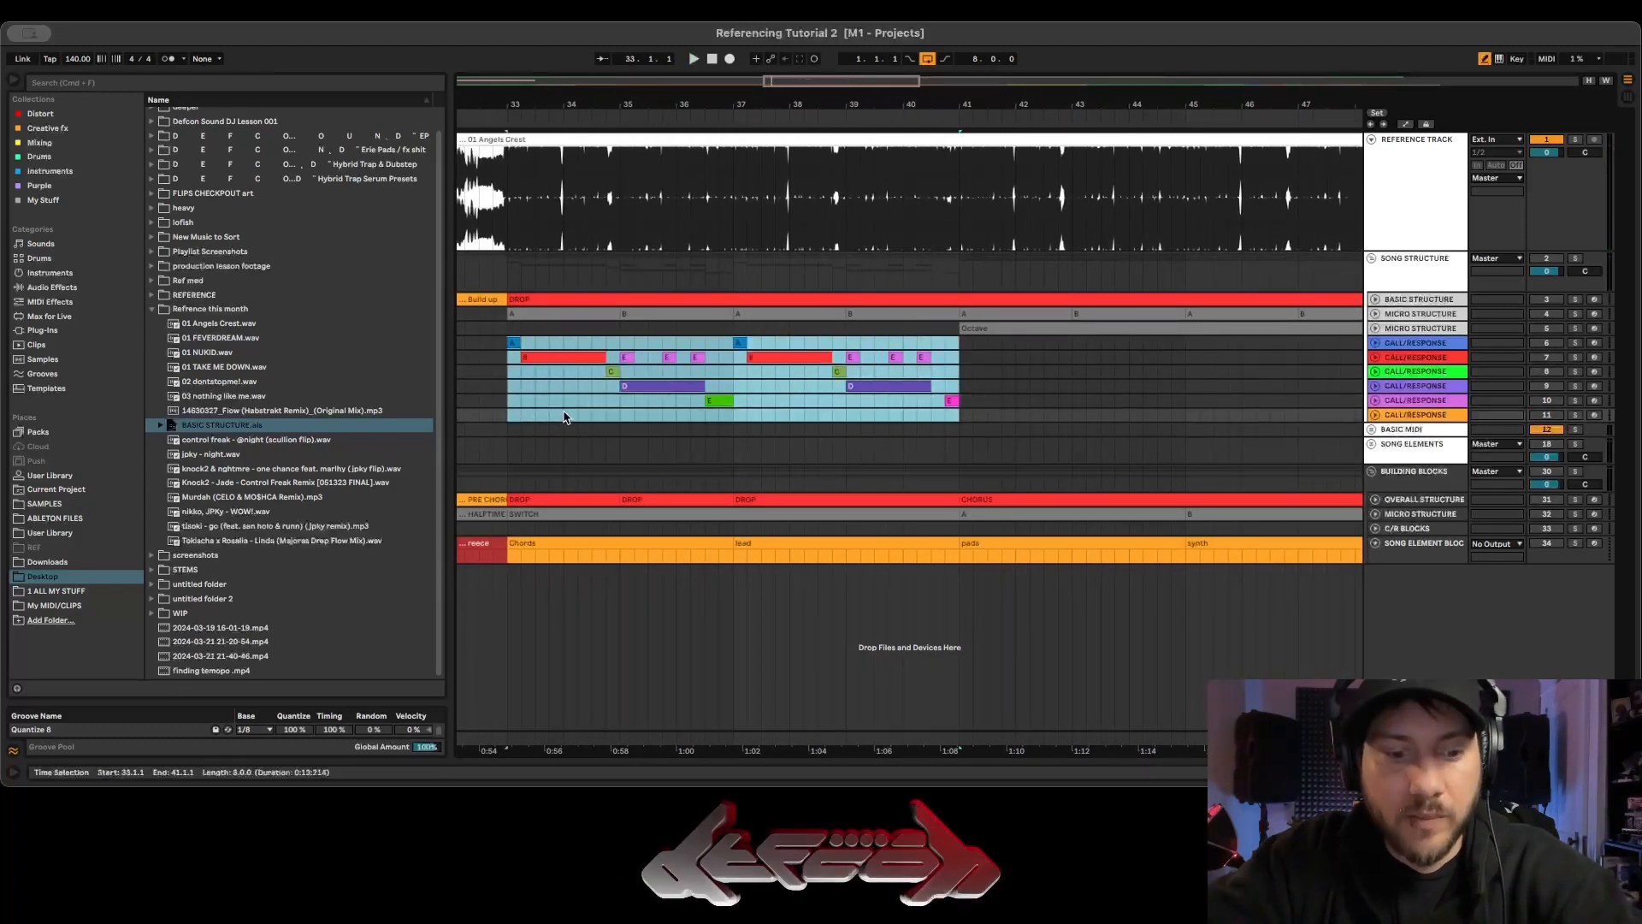
key(super+d)
key(space)
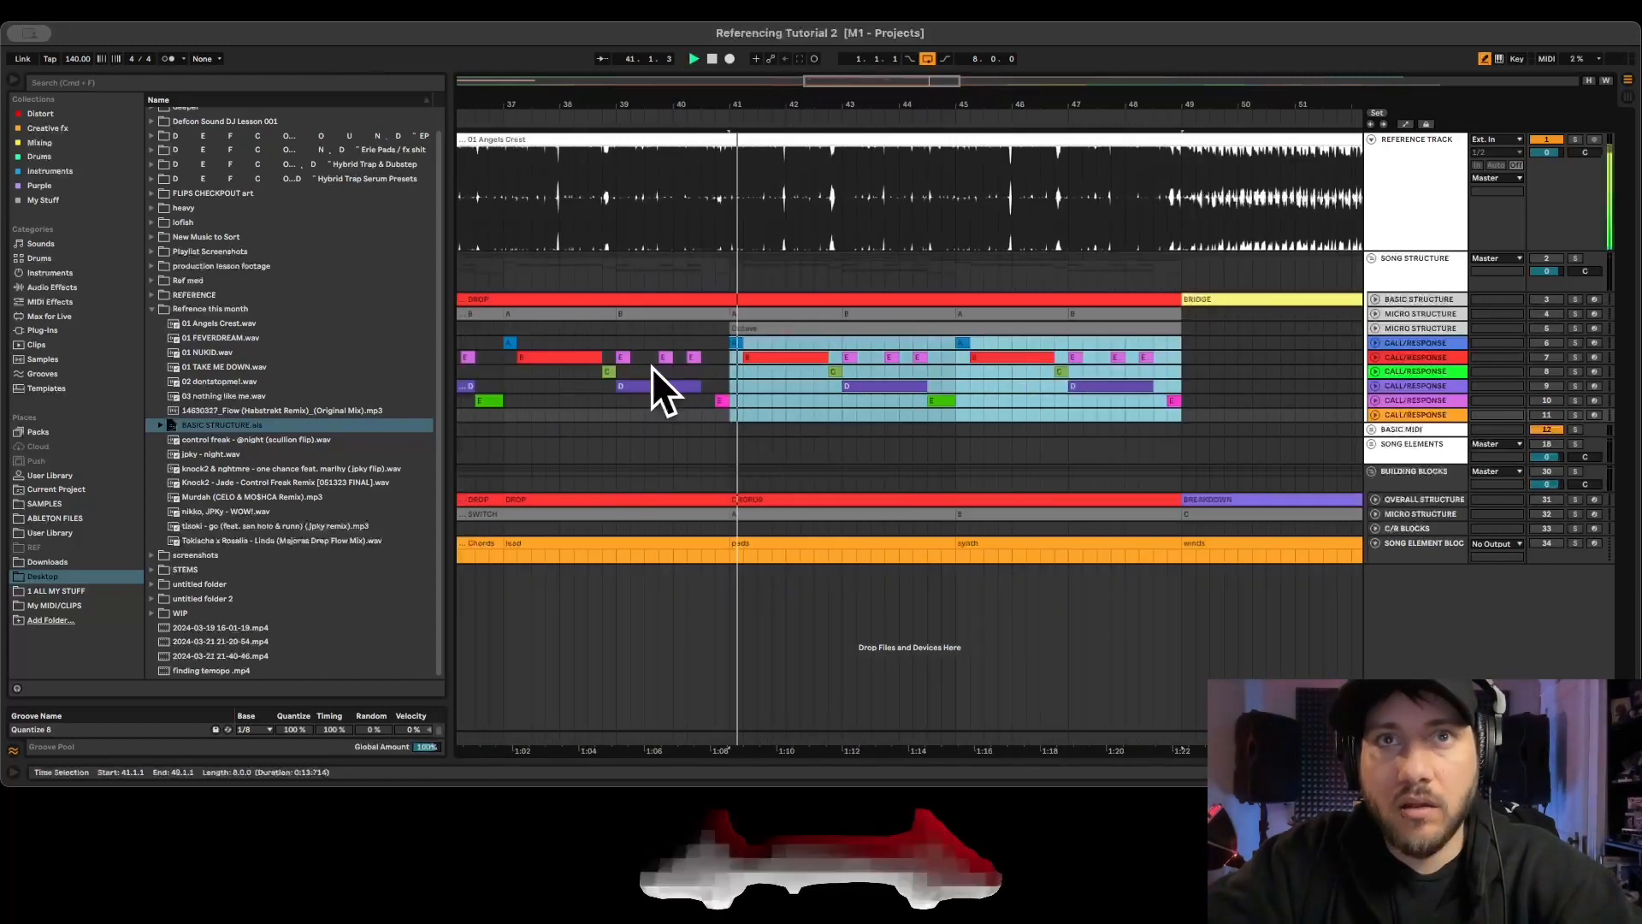
Recolour the red B clip starting at 41.2.1 purple.
click(763, 359)
right_click(774, 363)
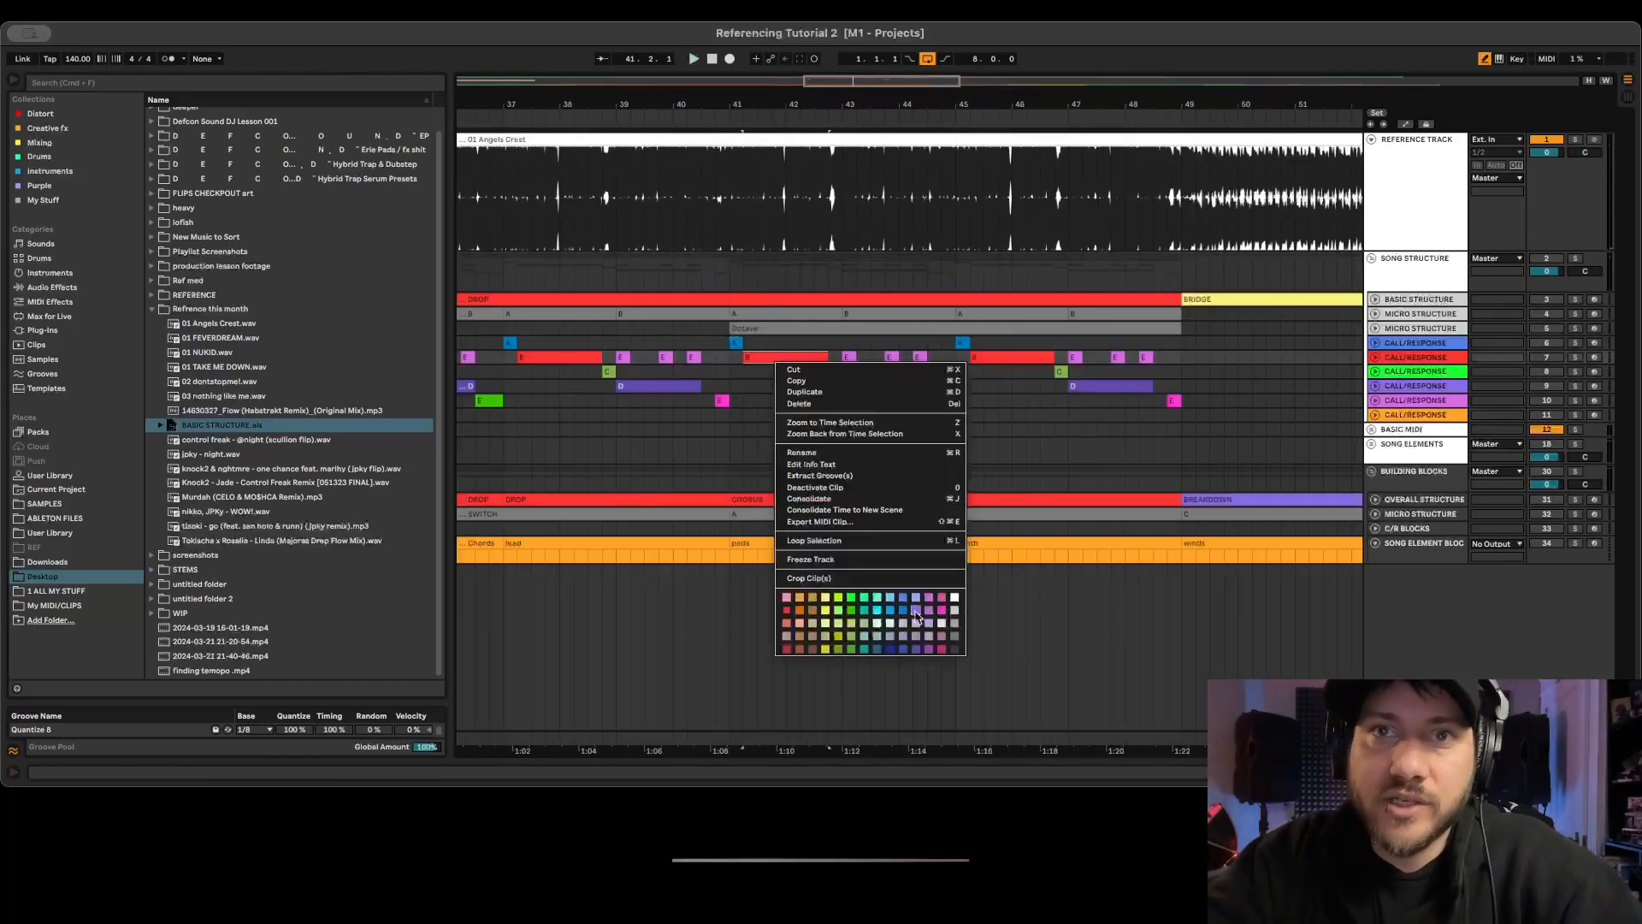
click(916, 610)
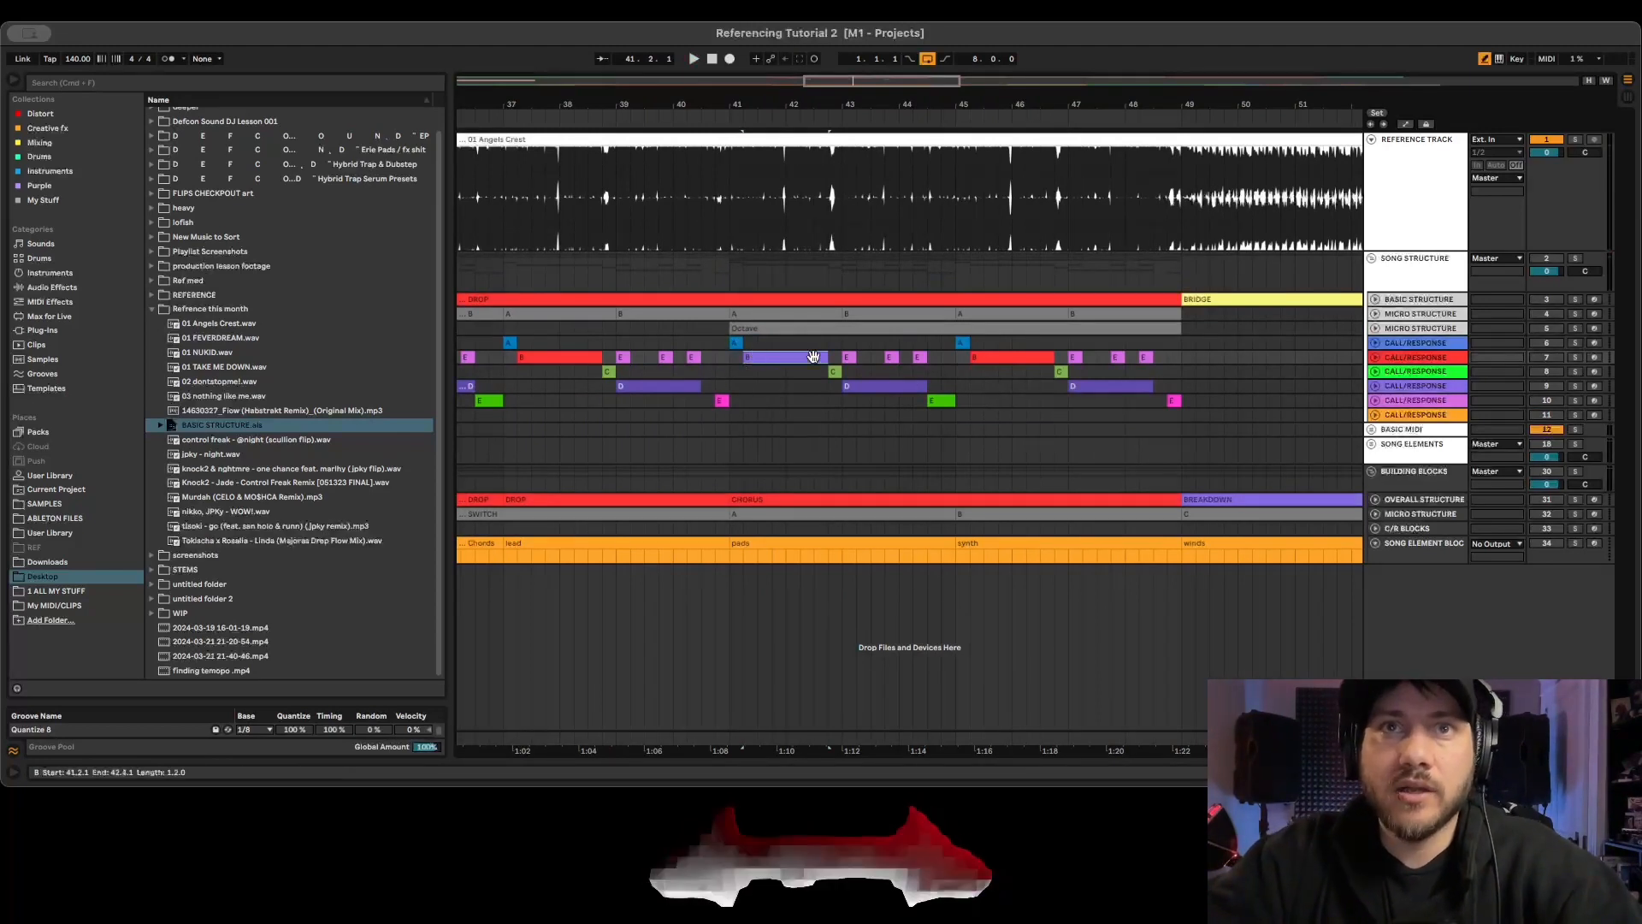
Audition from 42.4.1 while recolouring the B clips in bars 41 and 45 cyan and the last E clip at 48.4.1 grey.
key(space)
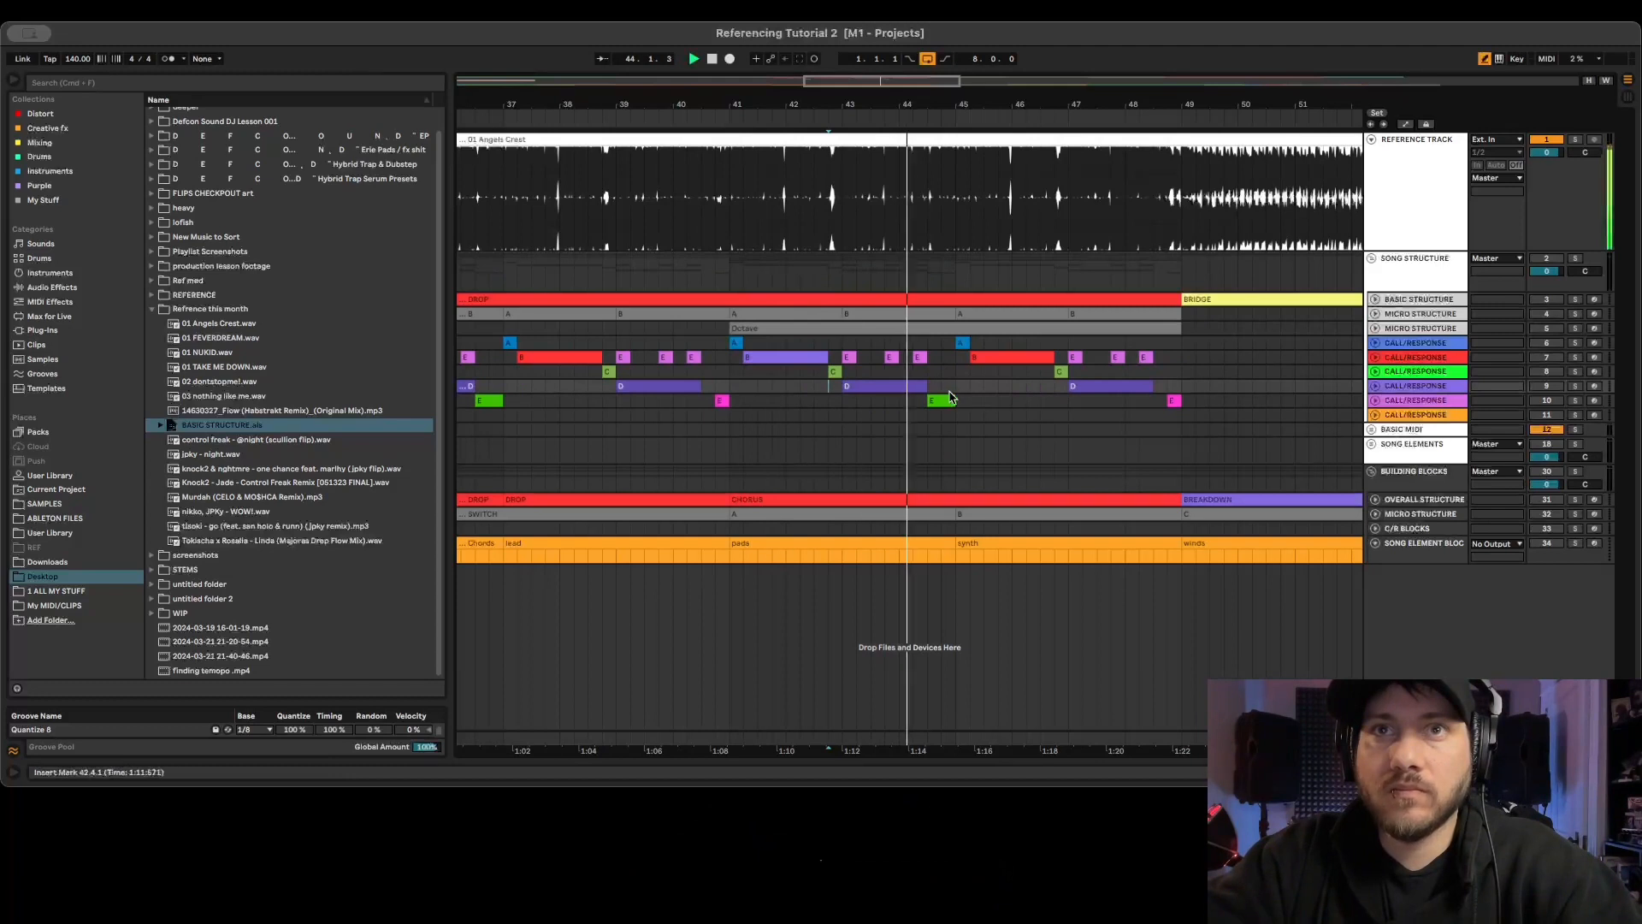
right_click(1003, 358)
click(1110, 607)
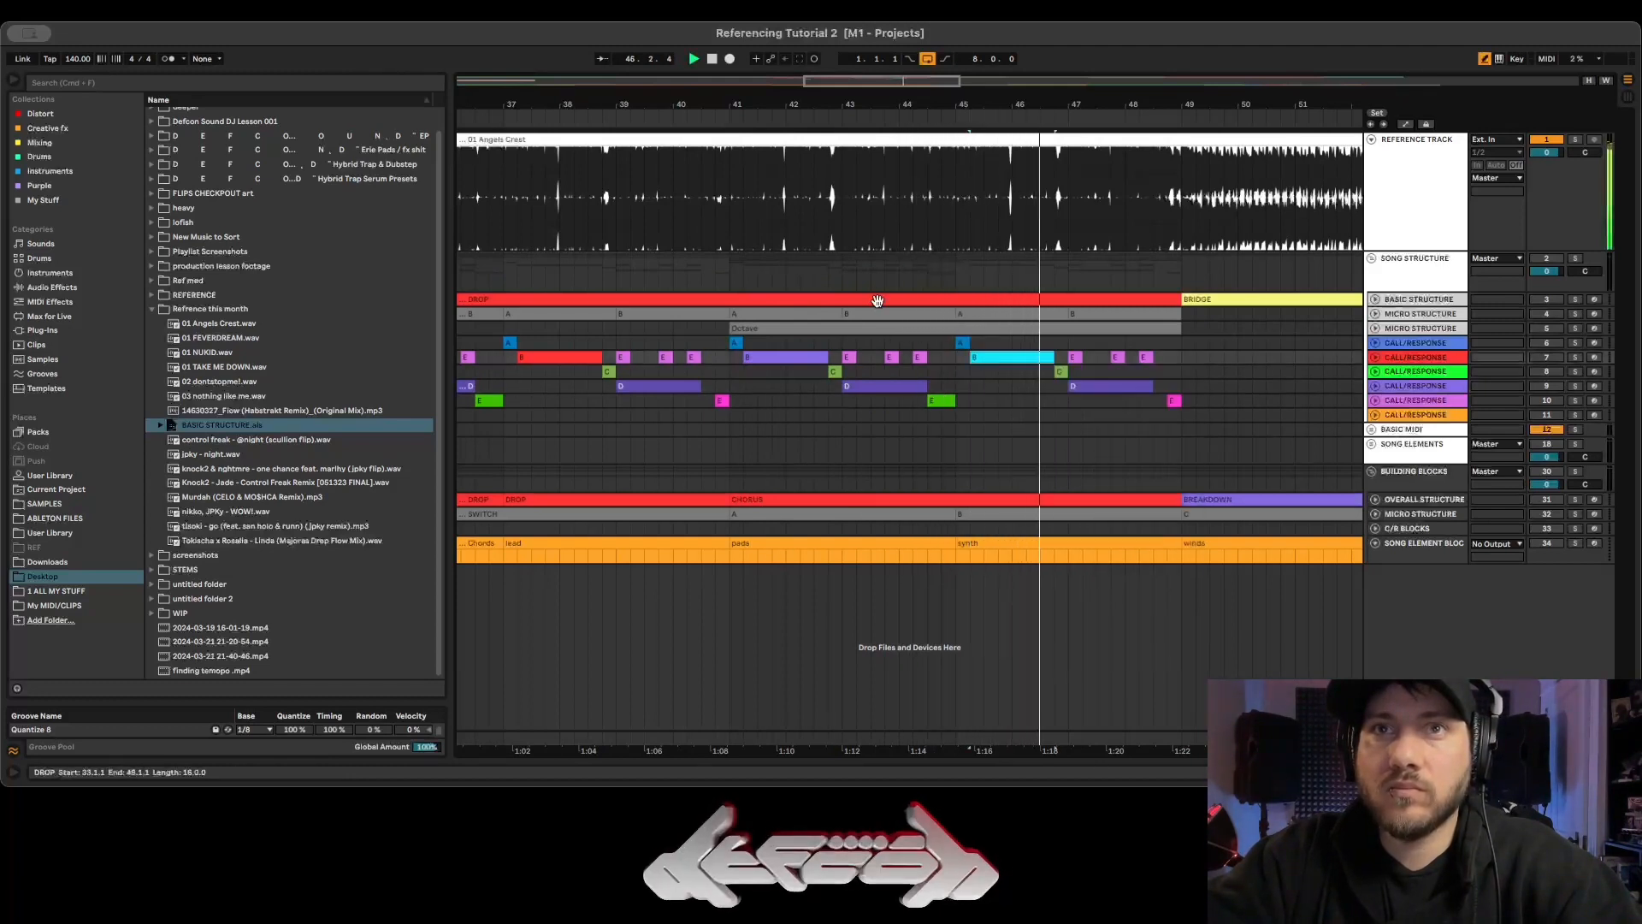
right_click(773, 361)
click(880, 612)
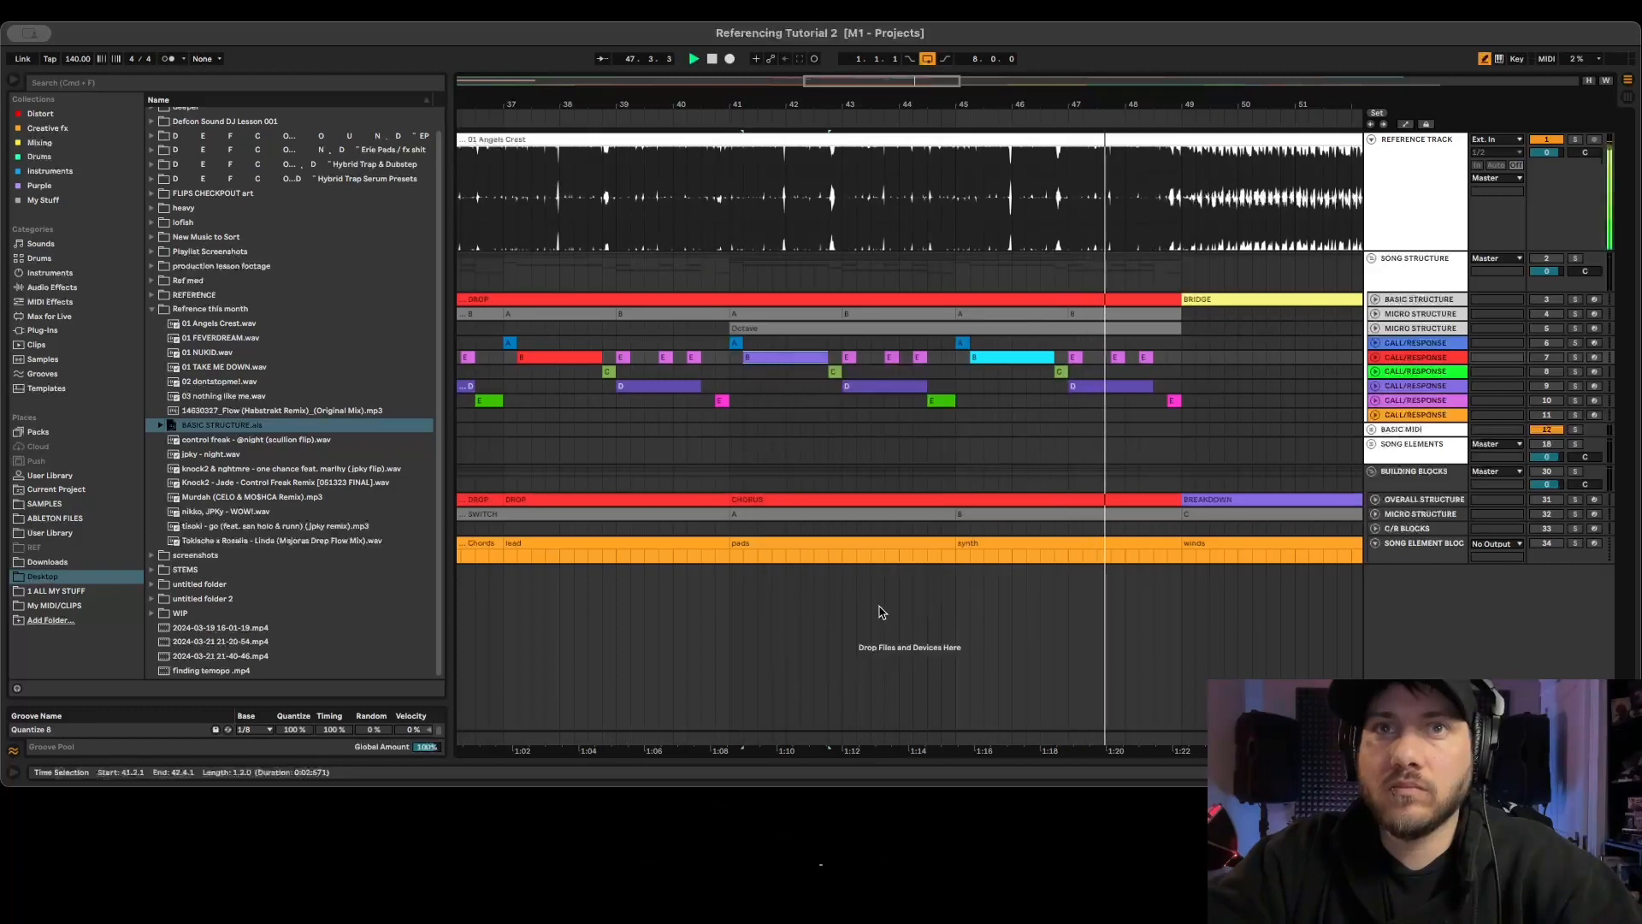
right_click(780, 359)
click(880, 603)
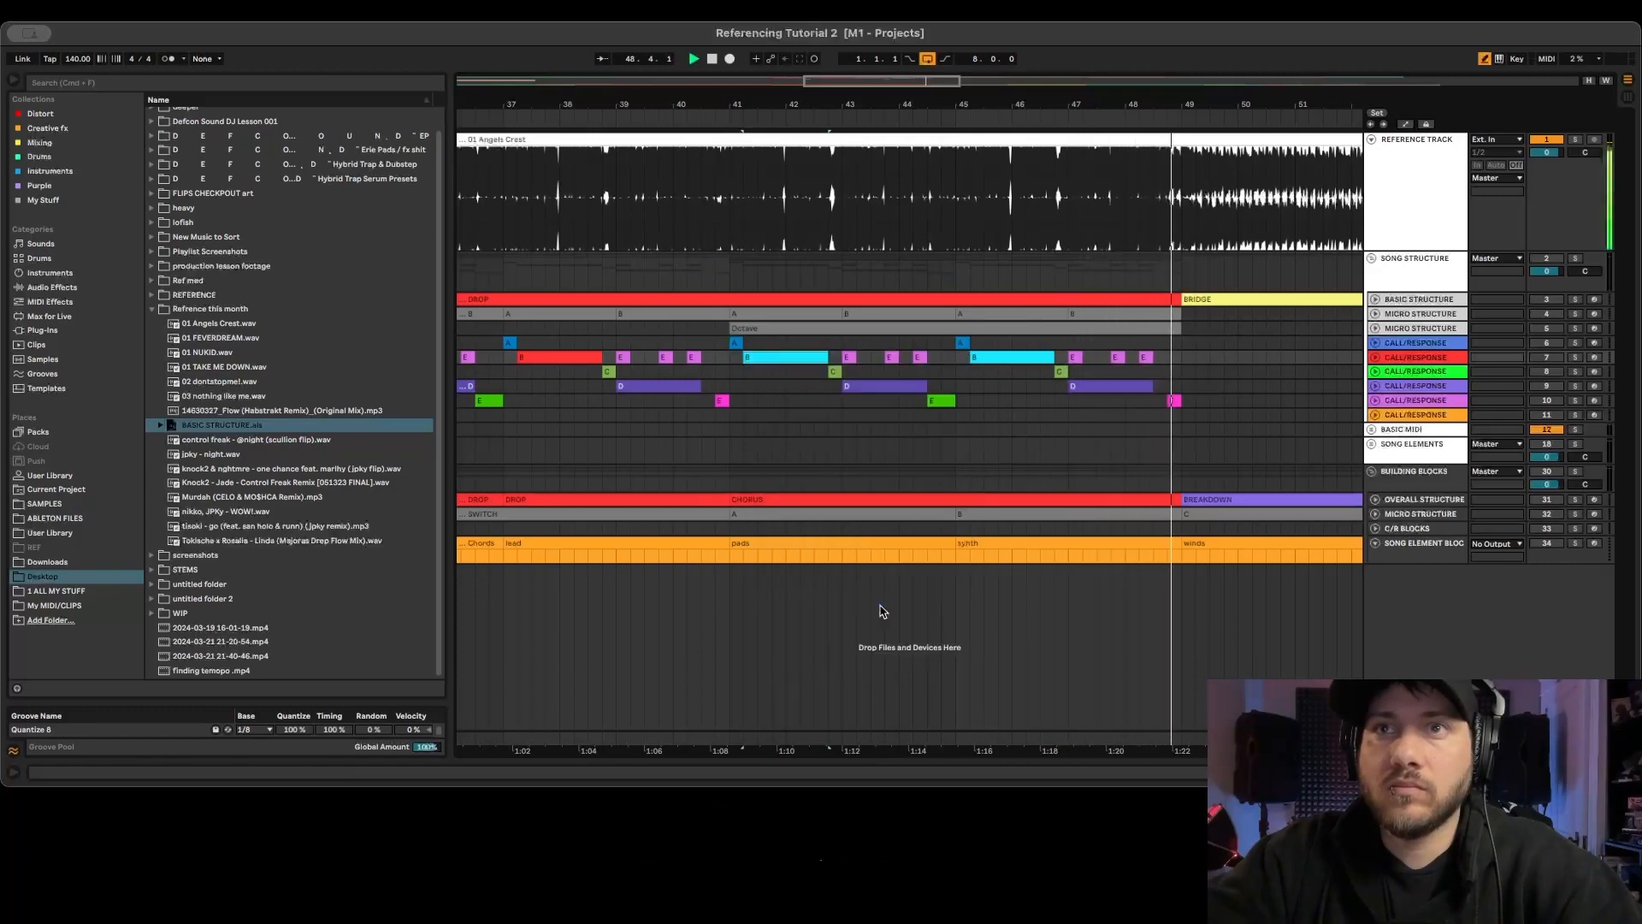
right_click(1175, 400)
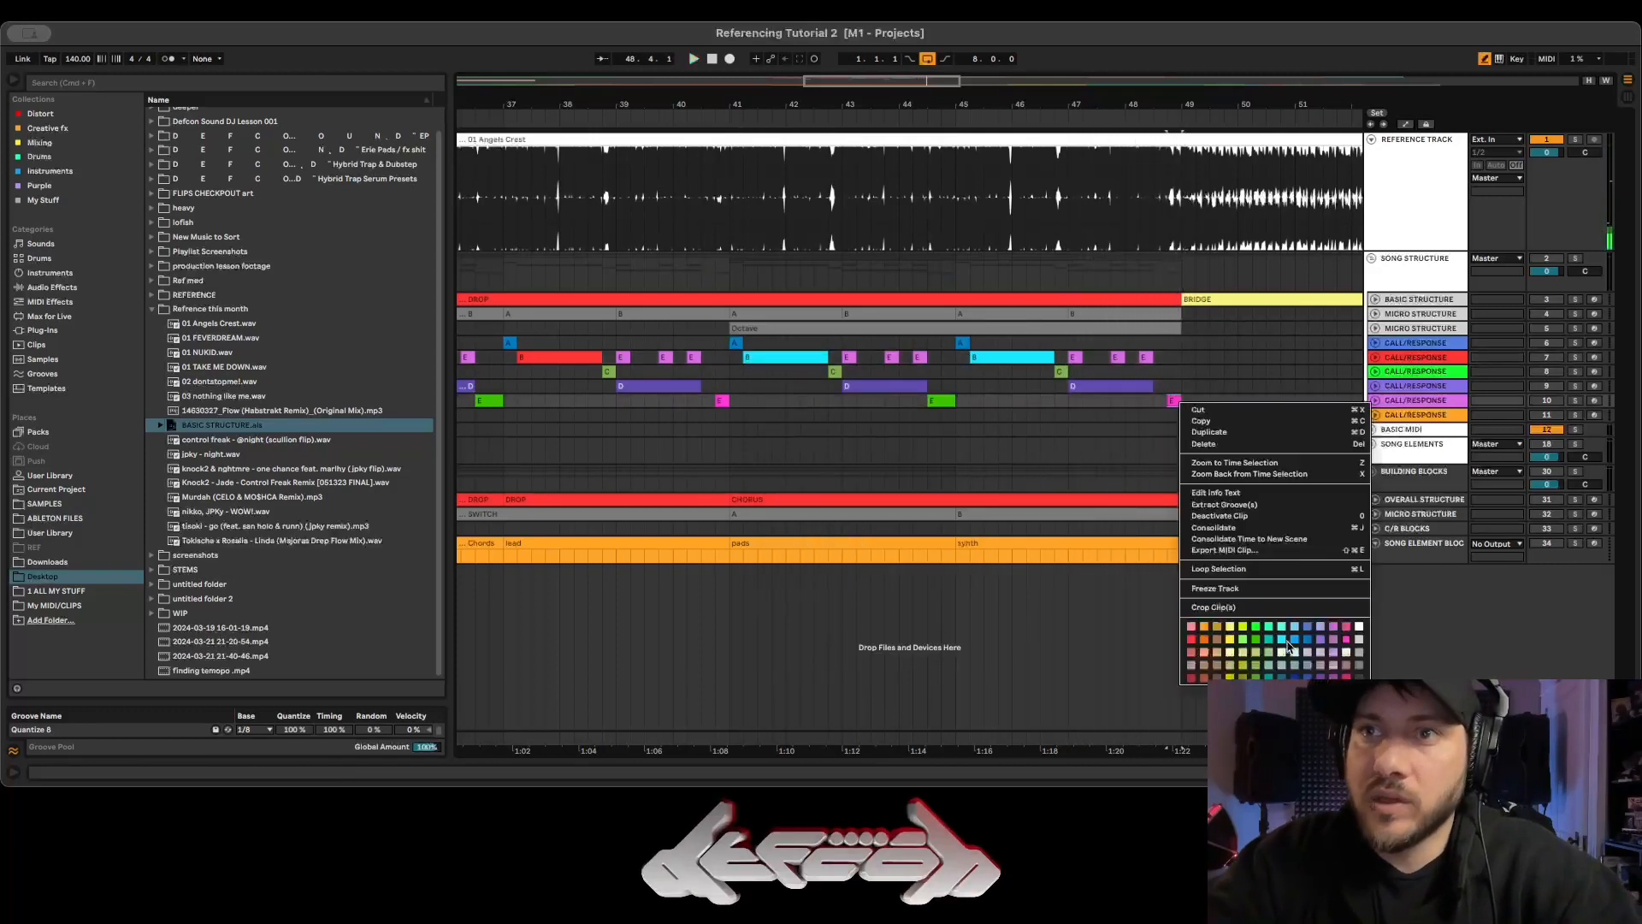
click(1360, 654)
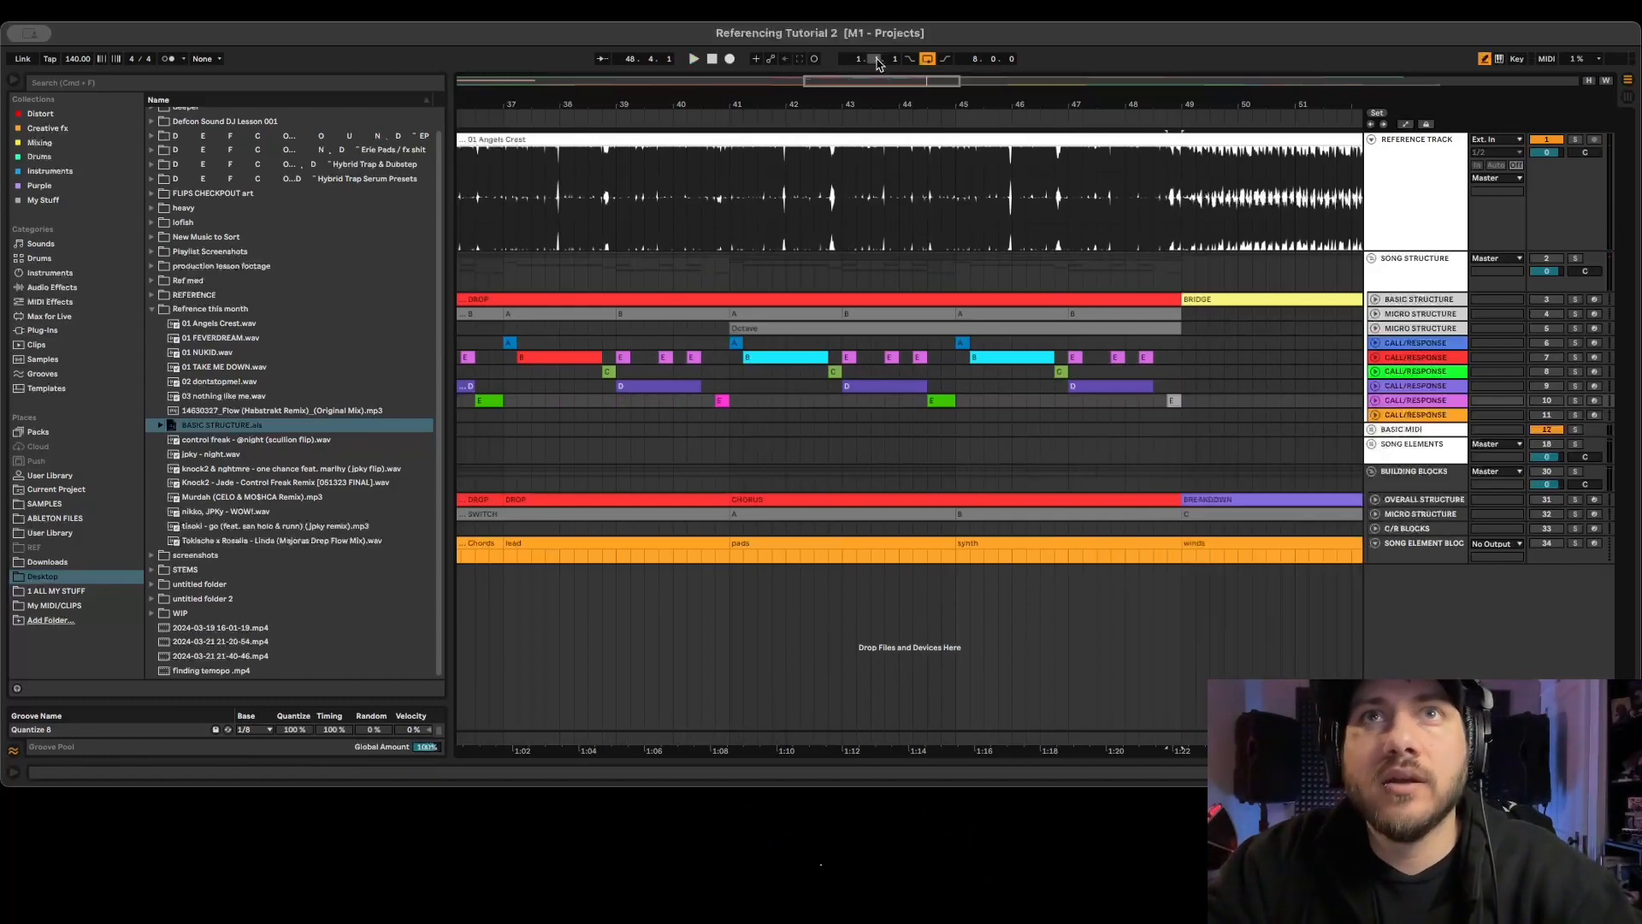
Examine the CALL/RESPONSE pattern across bars 33 to 49 and its place in the whole arrangement.
drag(848, 104, 847, 53)
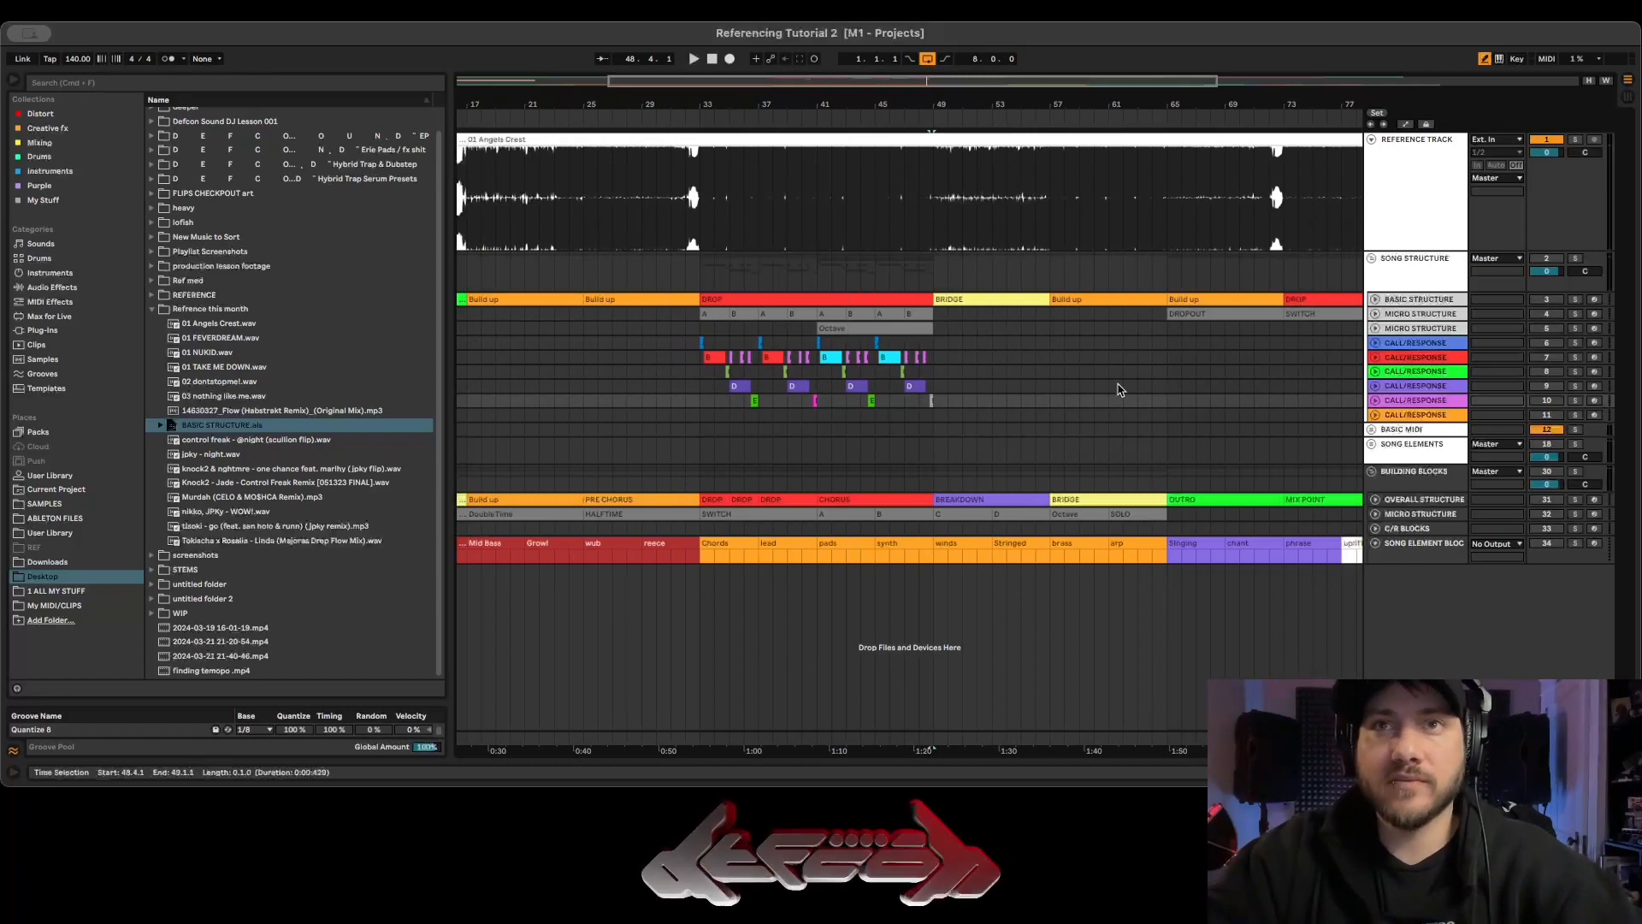
drag(805, 83, 823, 171)
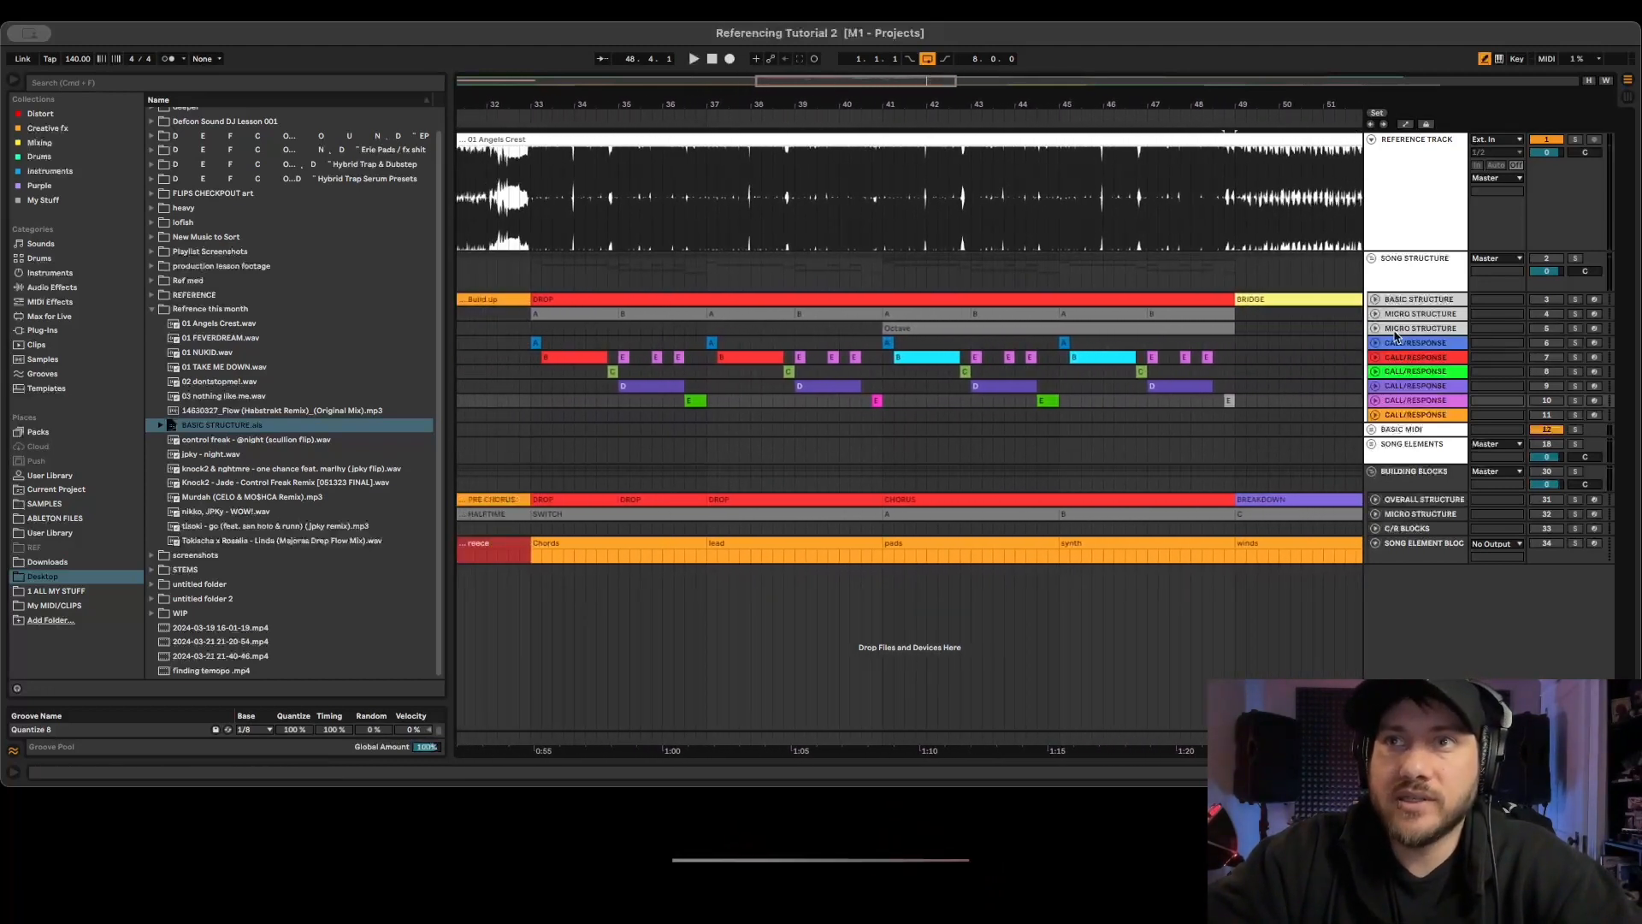
click(1231, 400)
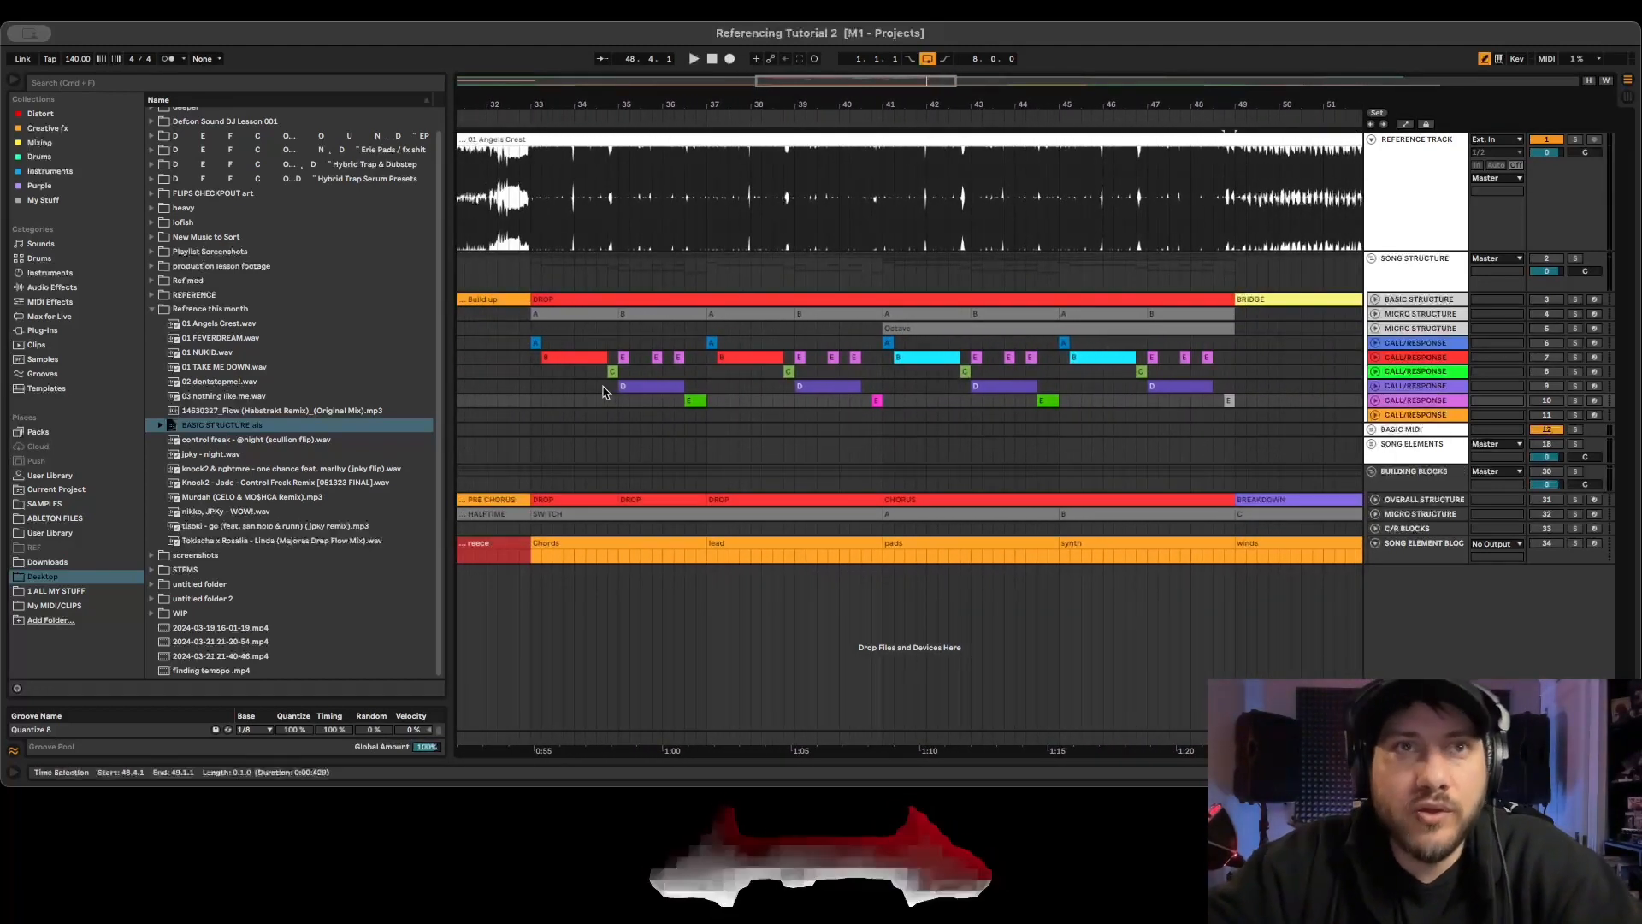
drag(530, 342, 1233, 448)
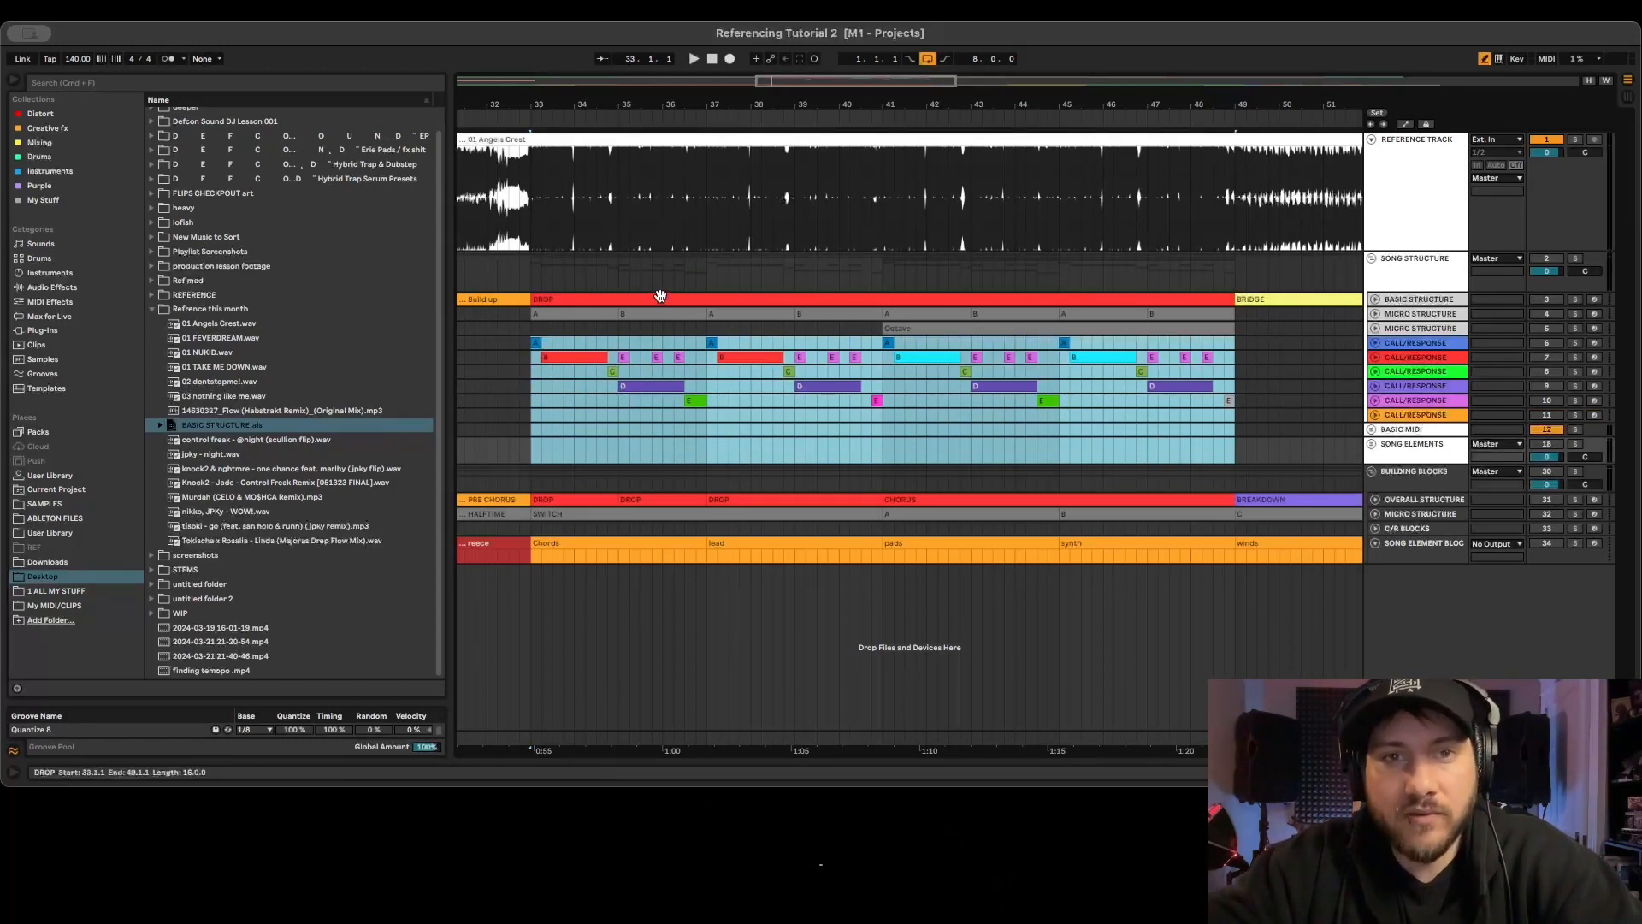
click(533, 374)
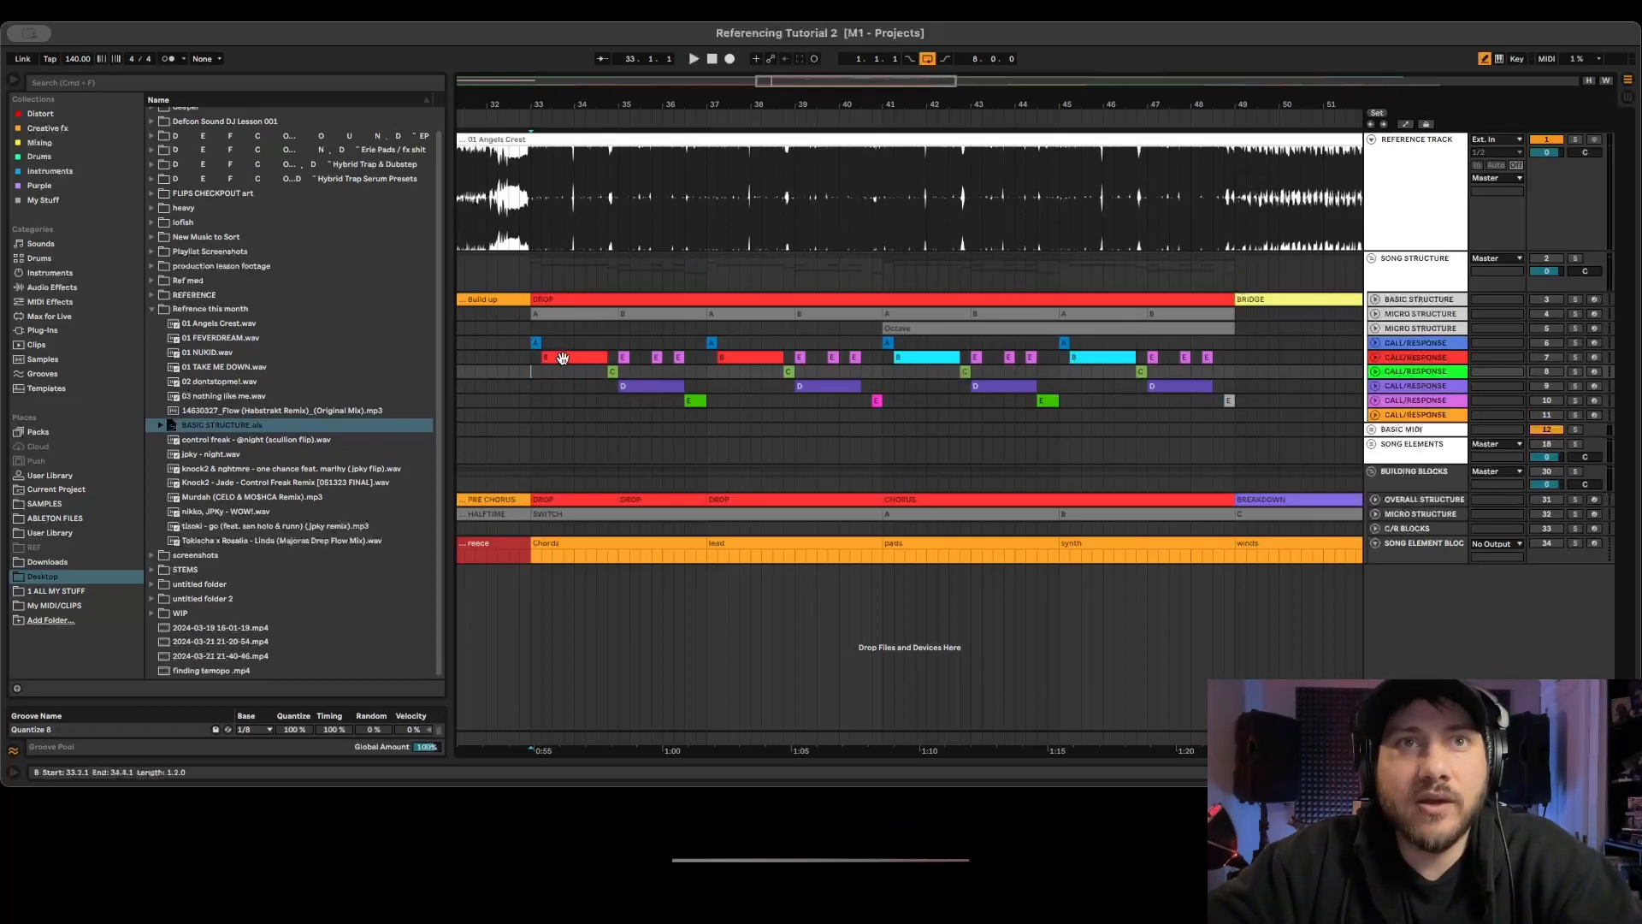
click(534, 342)
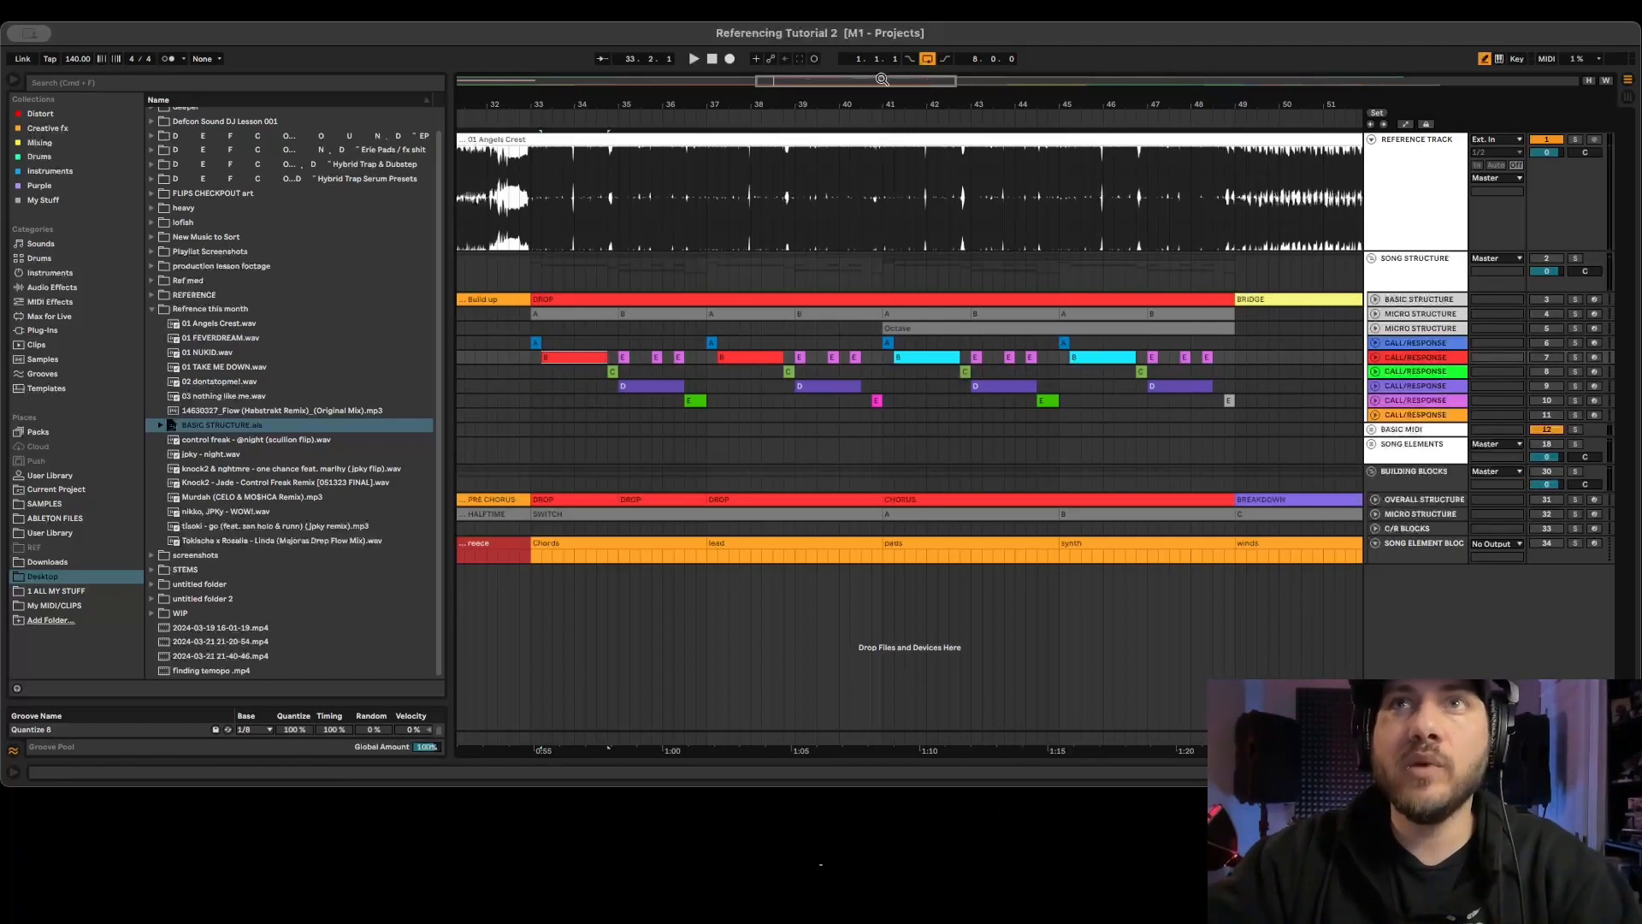
drag(869, 82, 766, 419)
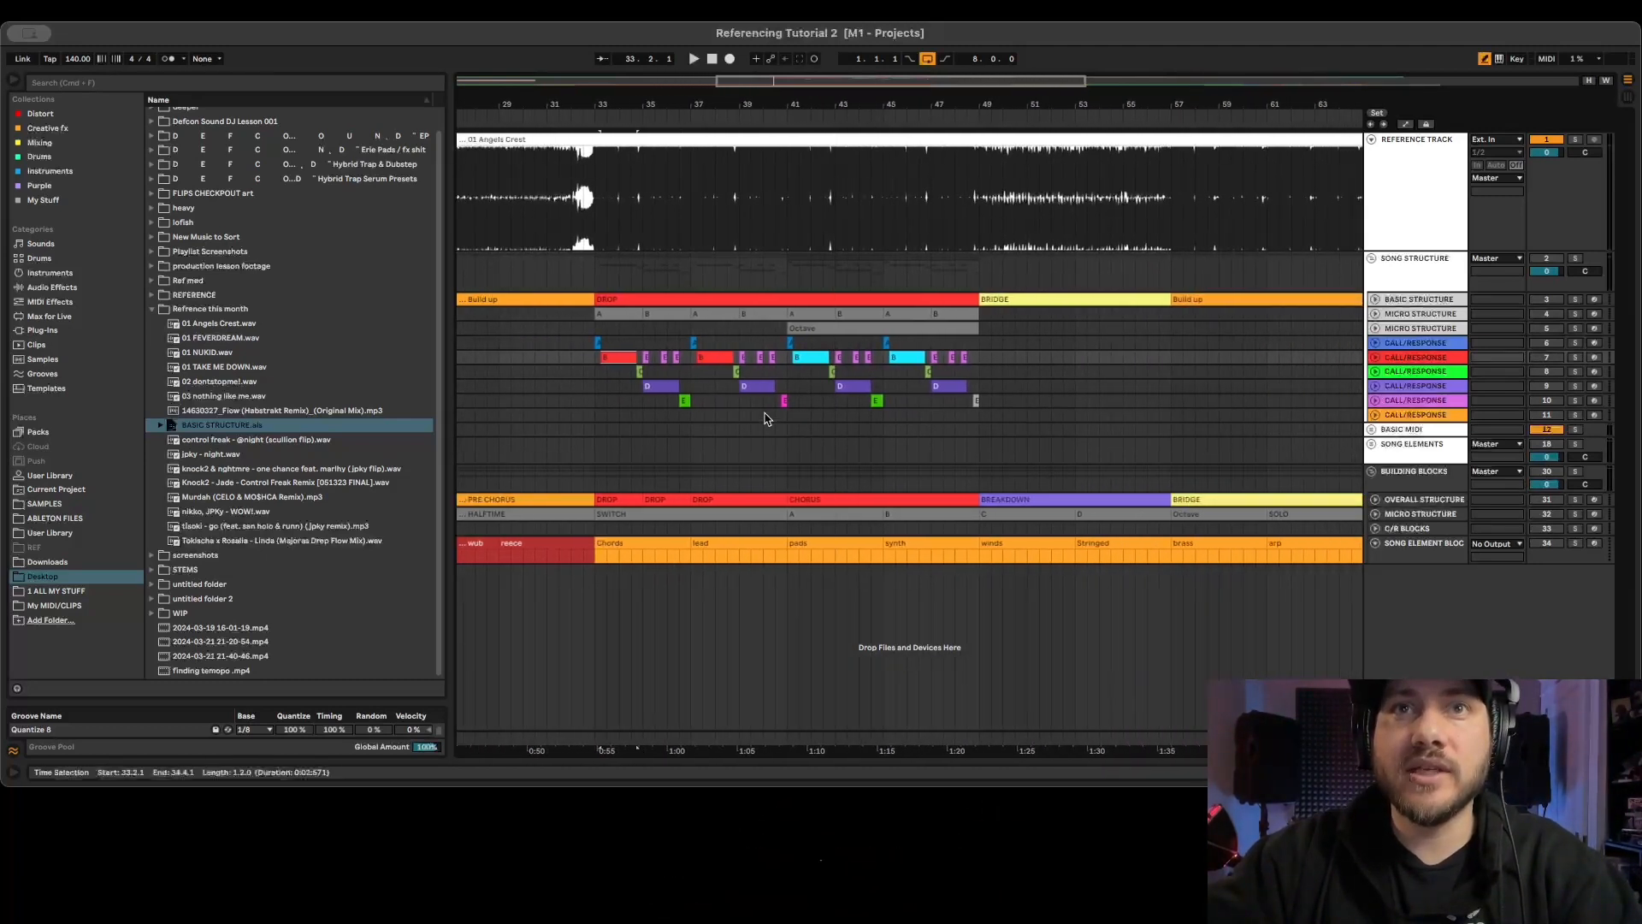
drag(838, 81, 837, 22)
drag(753, 82, 795, 70)
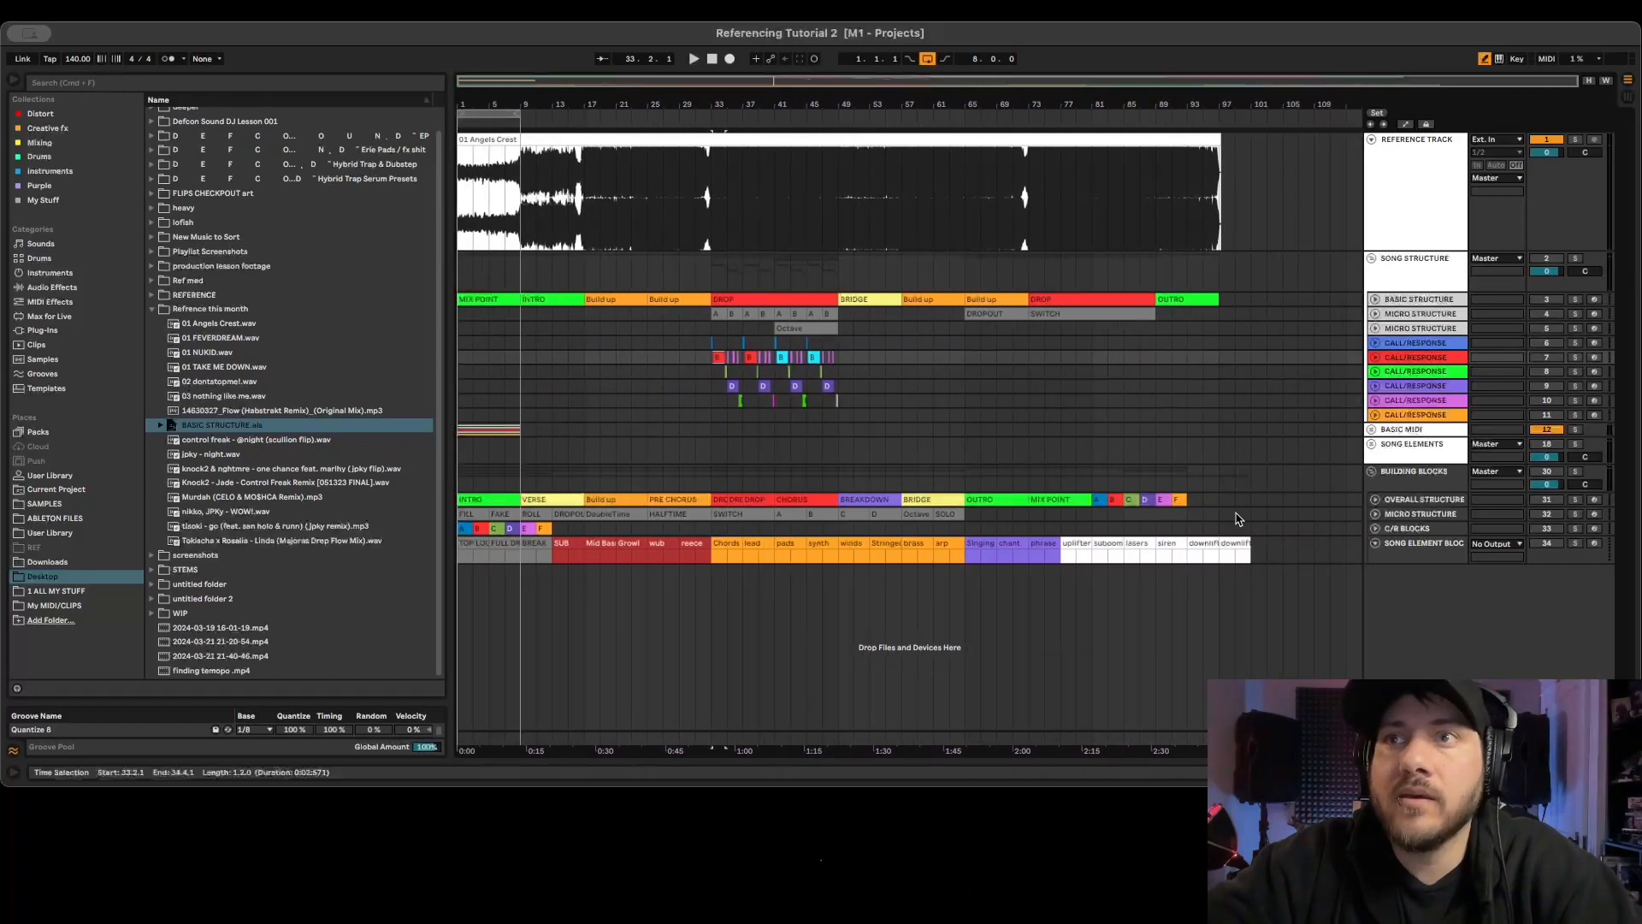
Collapse the SONG STRUCTURE group and select the BASIC MIDI track, followed by the SONG ELEMENTS group.
click(1372, 259)
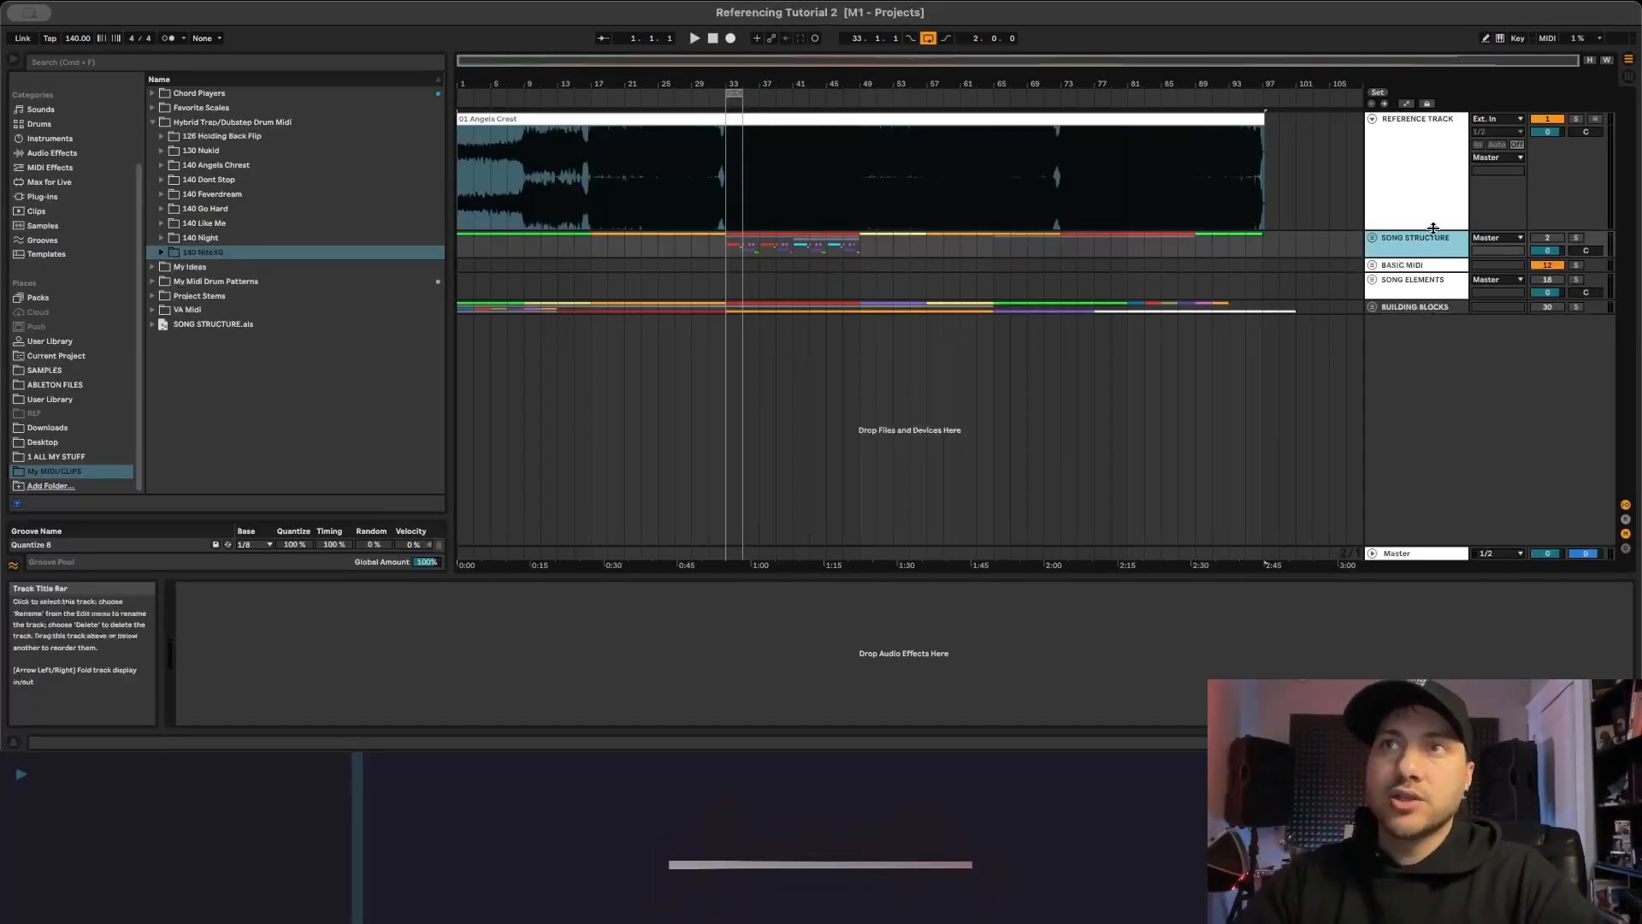
click(1400, 266)
click(1408, 284)
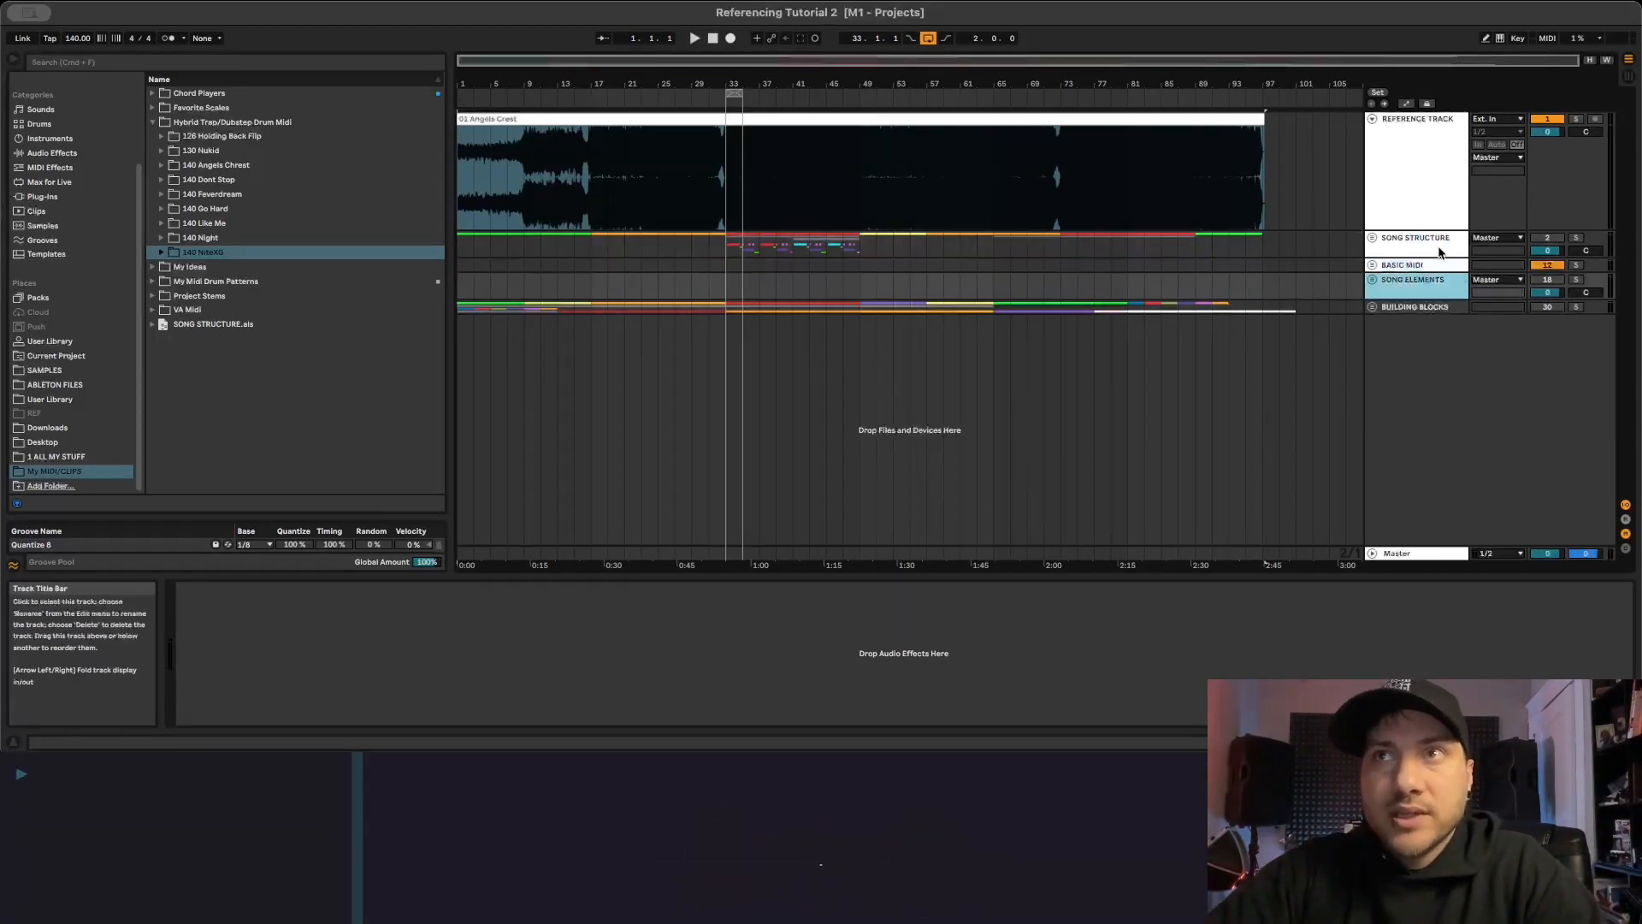
Save the SONG STRUCTURE group into the Hybrid Trap/Dubstep Drum Midi folder of My MIDI/CLIPS.
click(1420, 242)
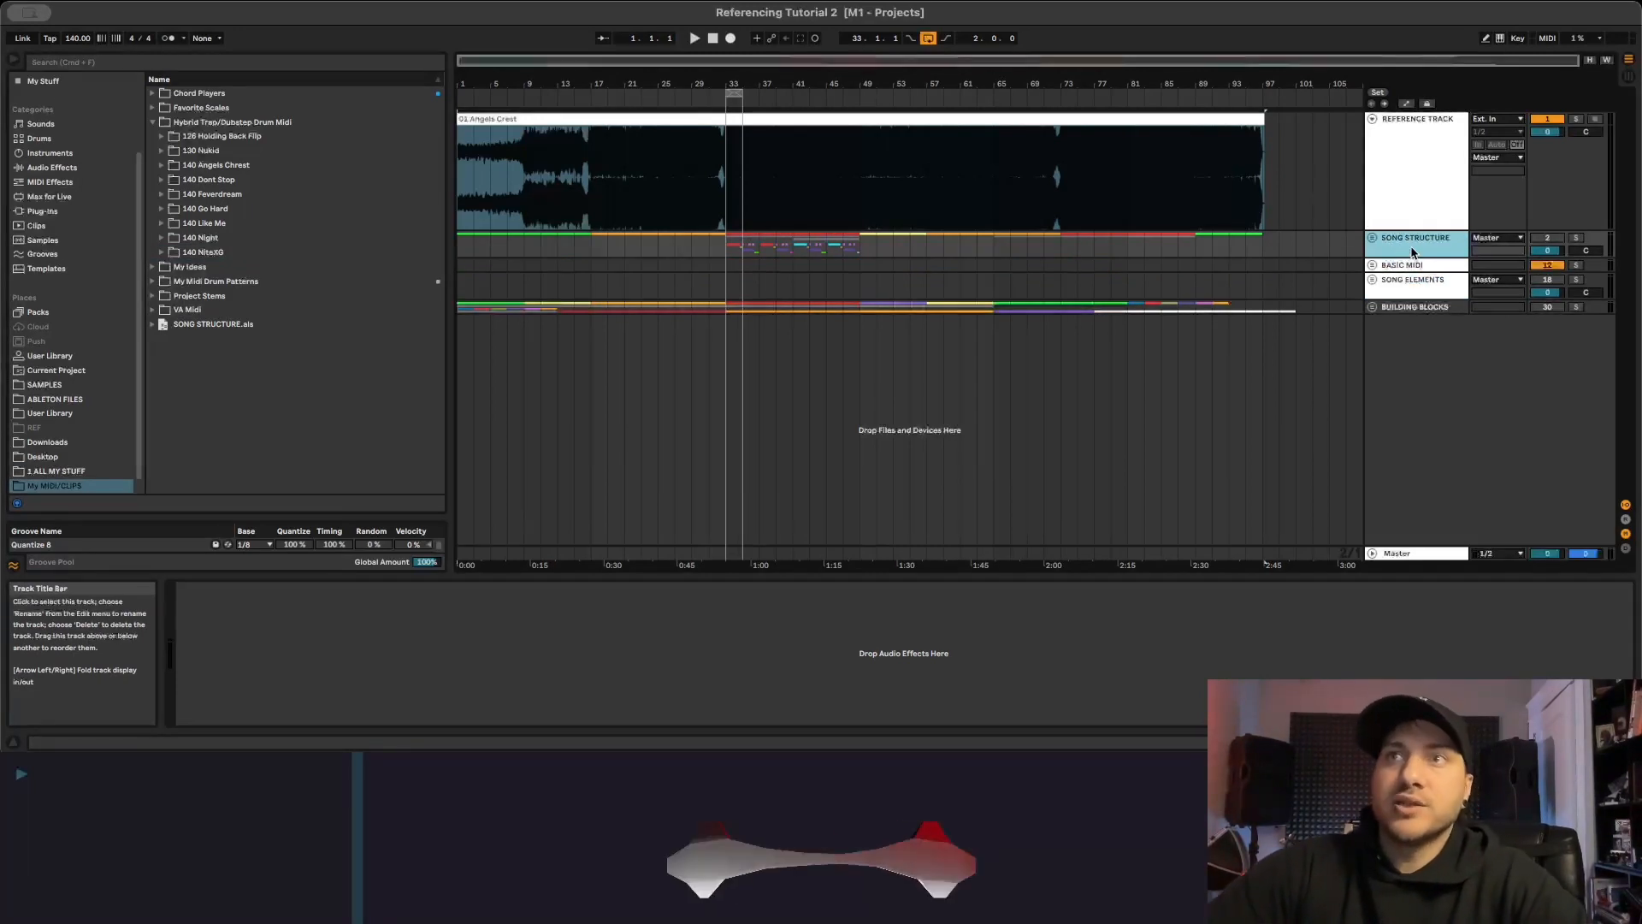
drag(1317, 265, 184, 130)
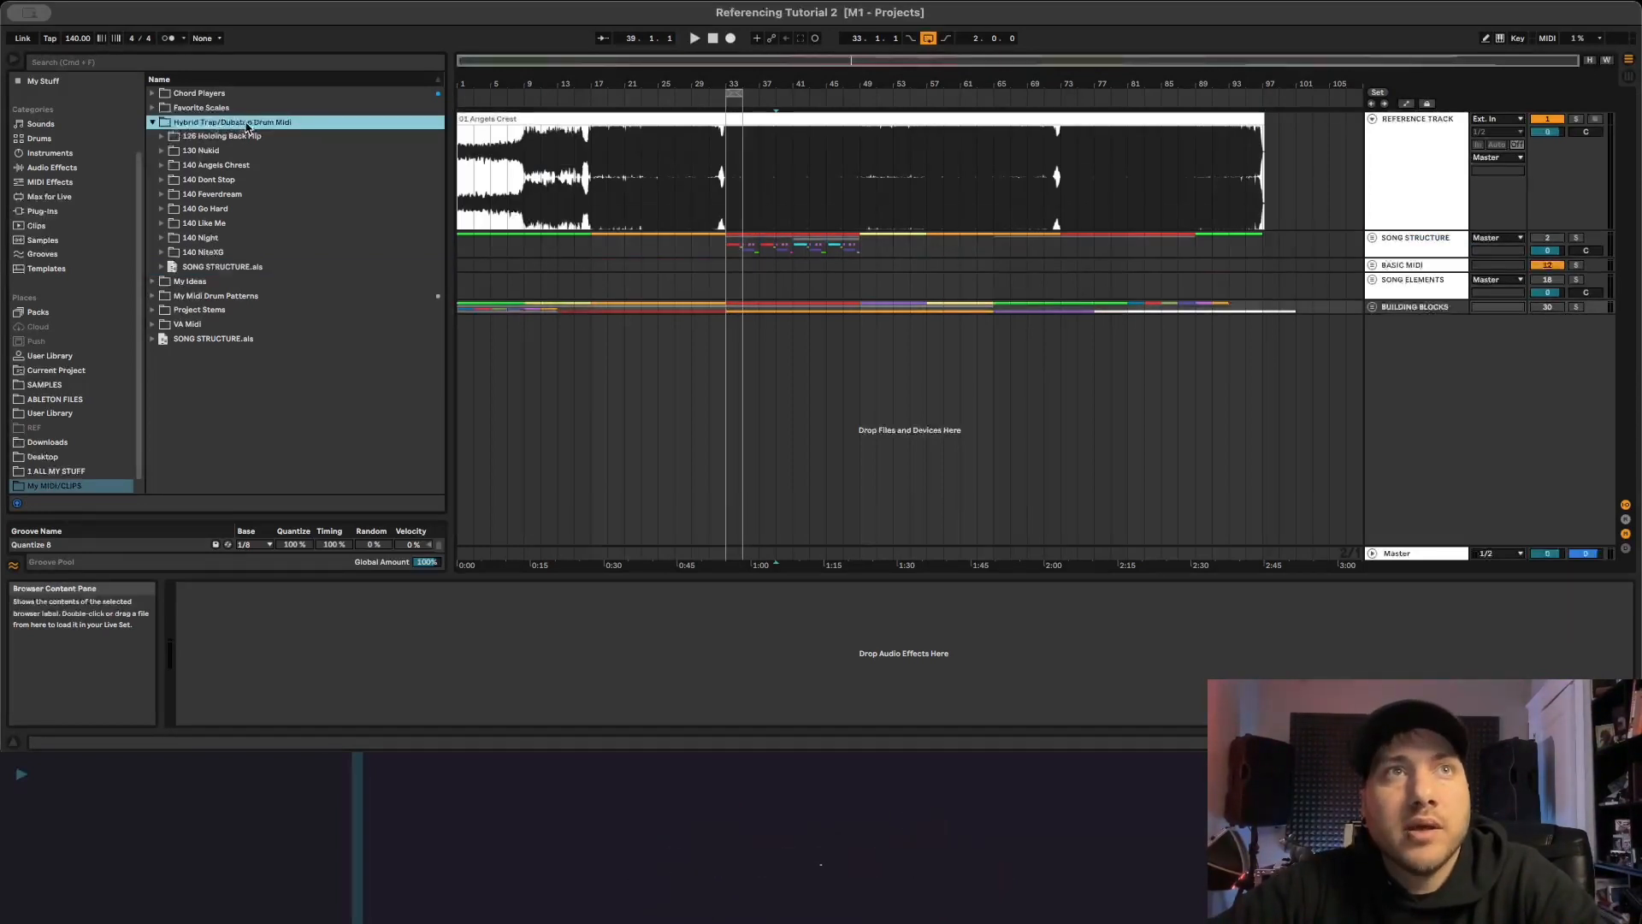
click(206, 137)
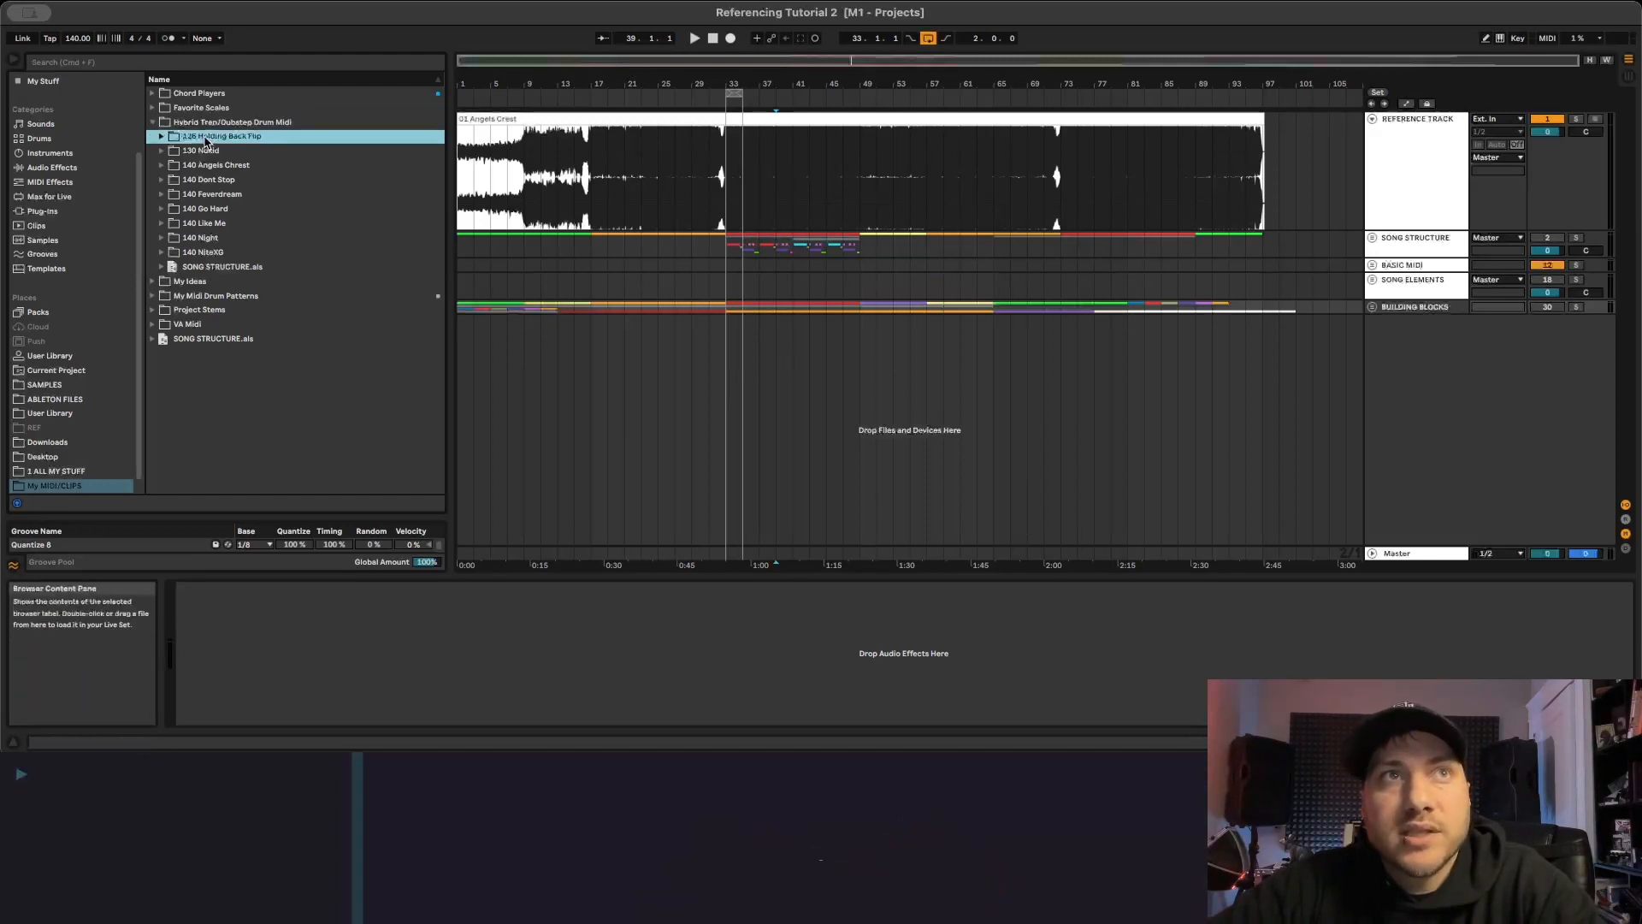
click(207, 254)
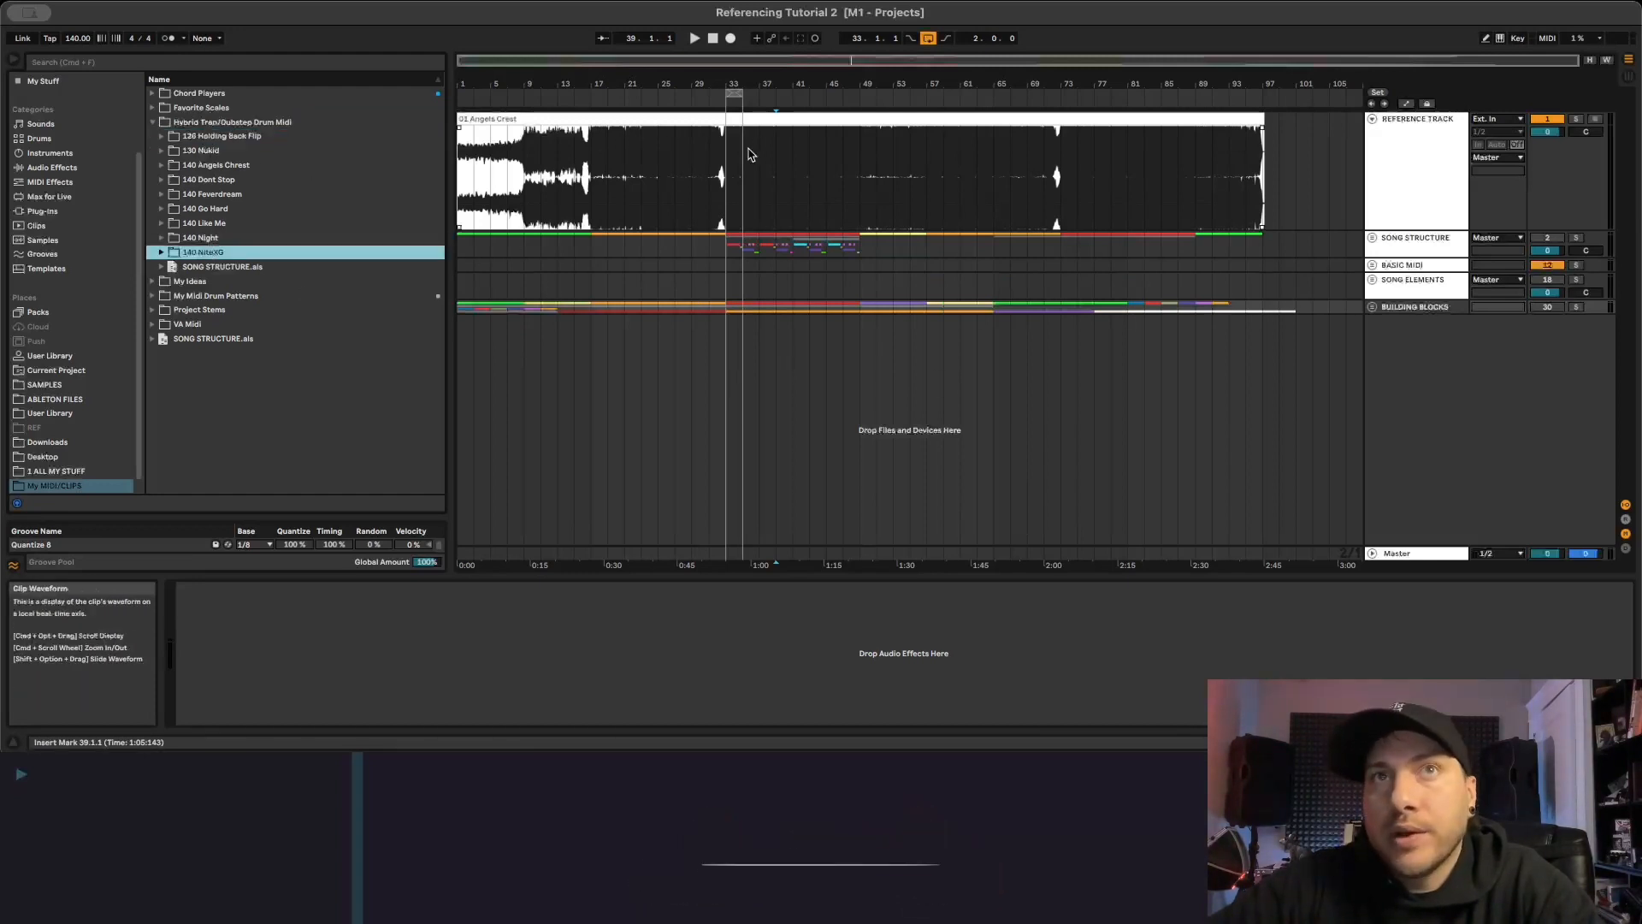
click(756, 117)
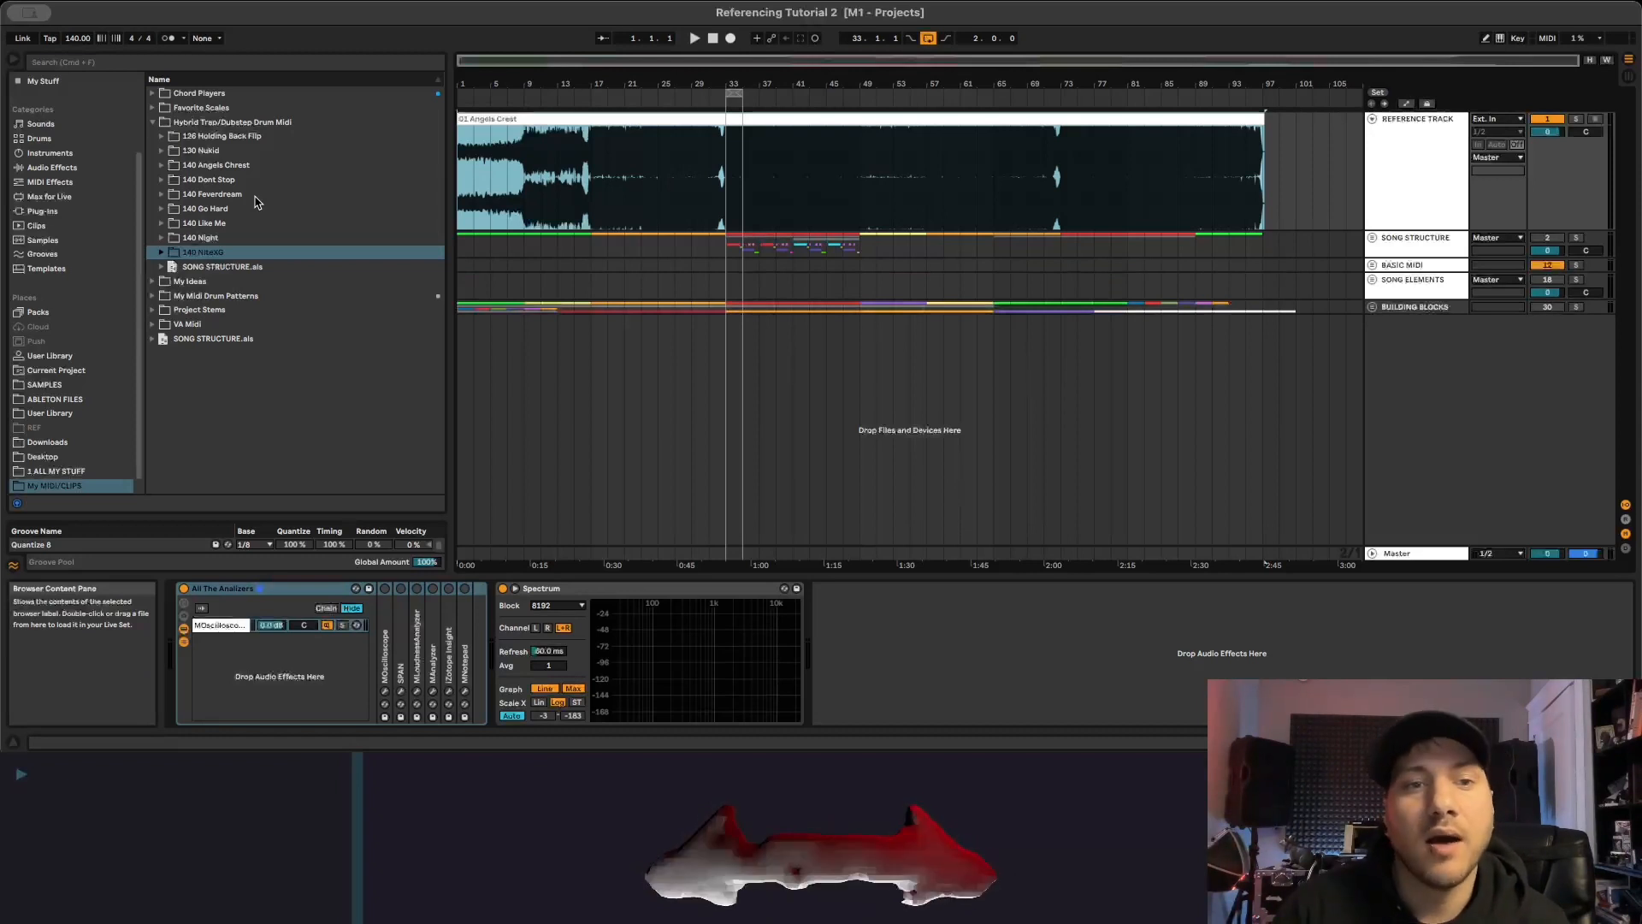
click(264, 123)
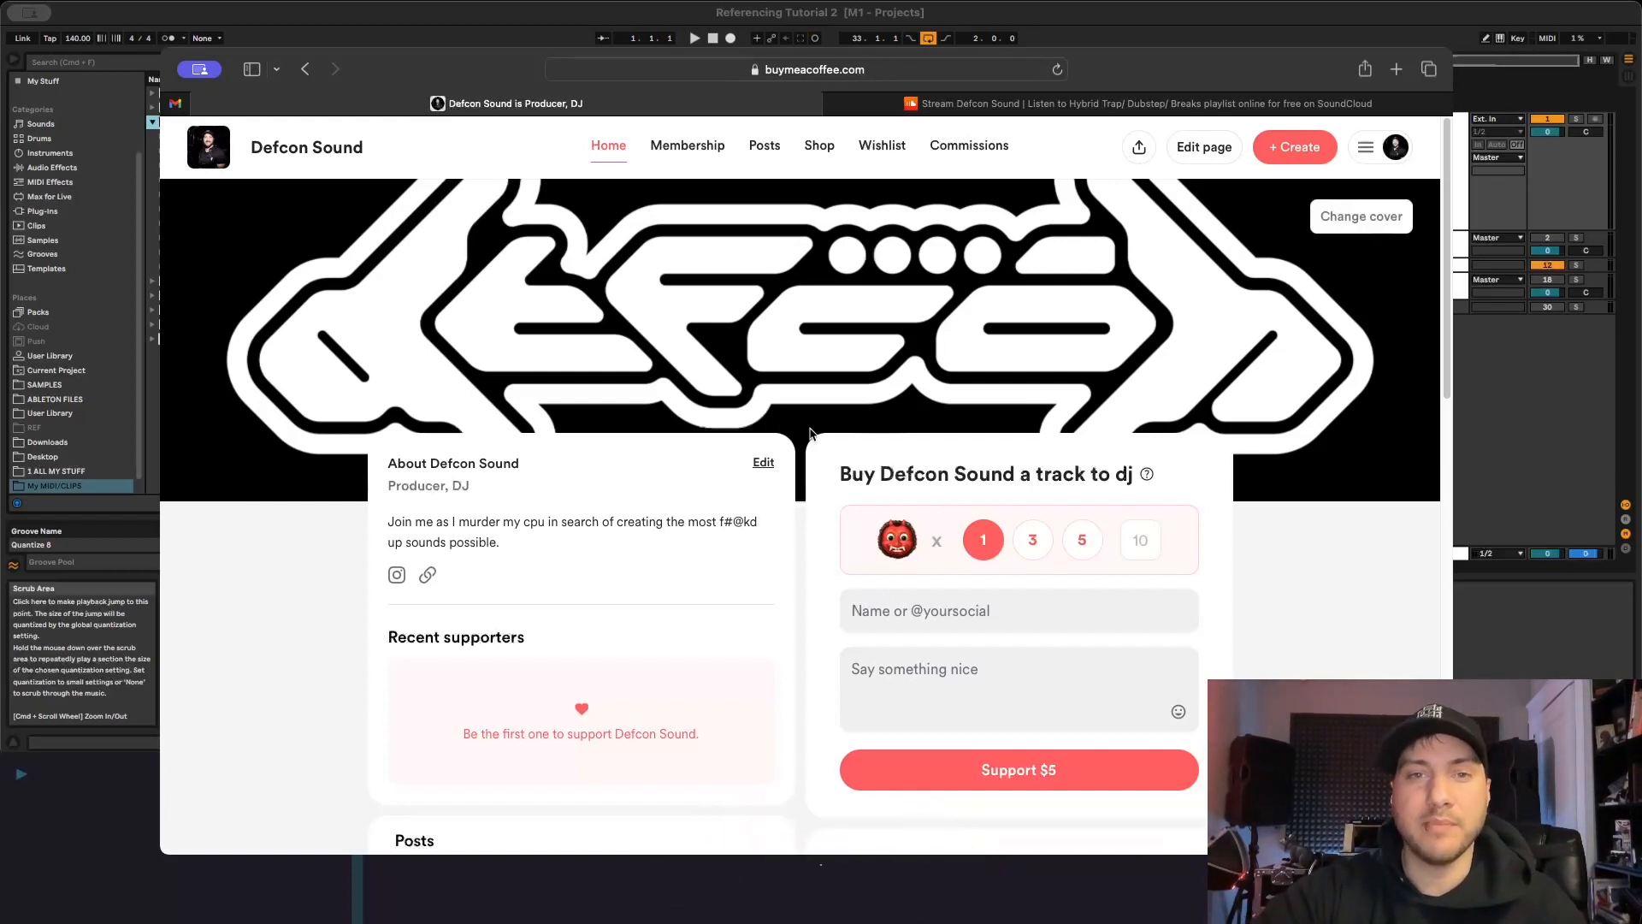
Look through the Buy Me a Coffee page's posts and membership tiers, and open the full list of posts.
scroll(810, 432, down, 5)
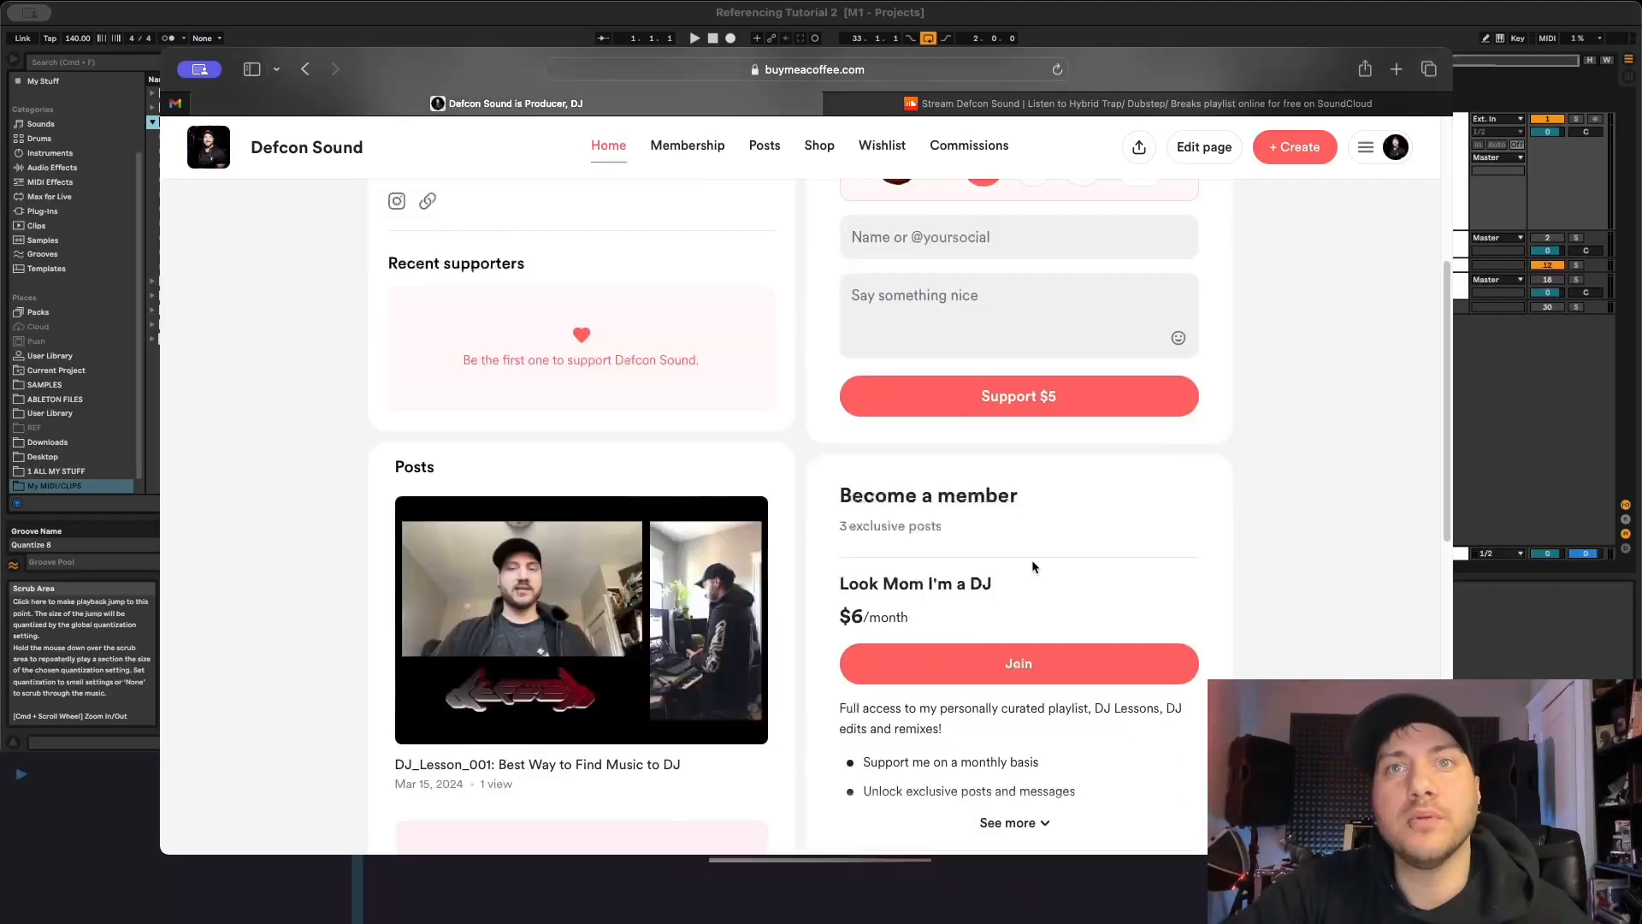
scroll(1031, 559, down, 2)
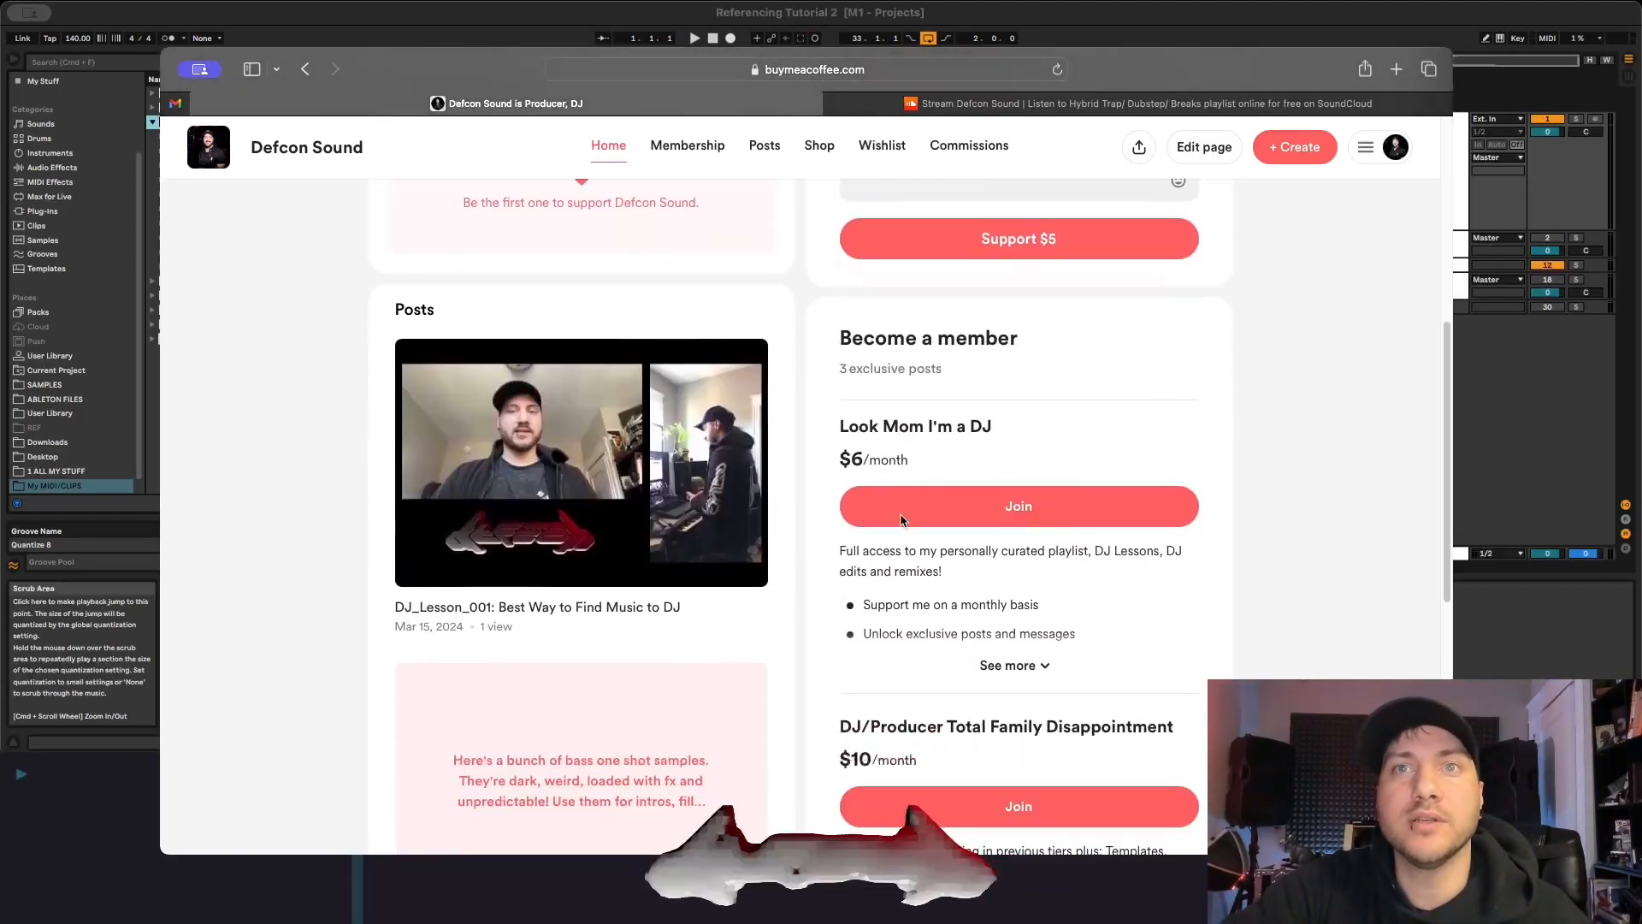
scroll(980, 637, down, 3)
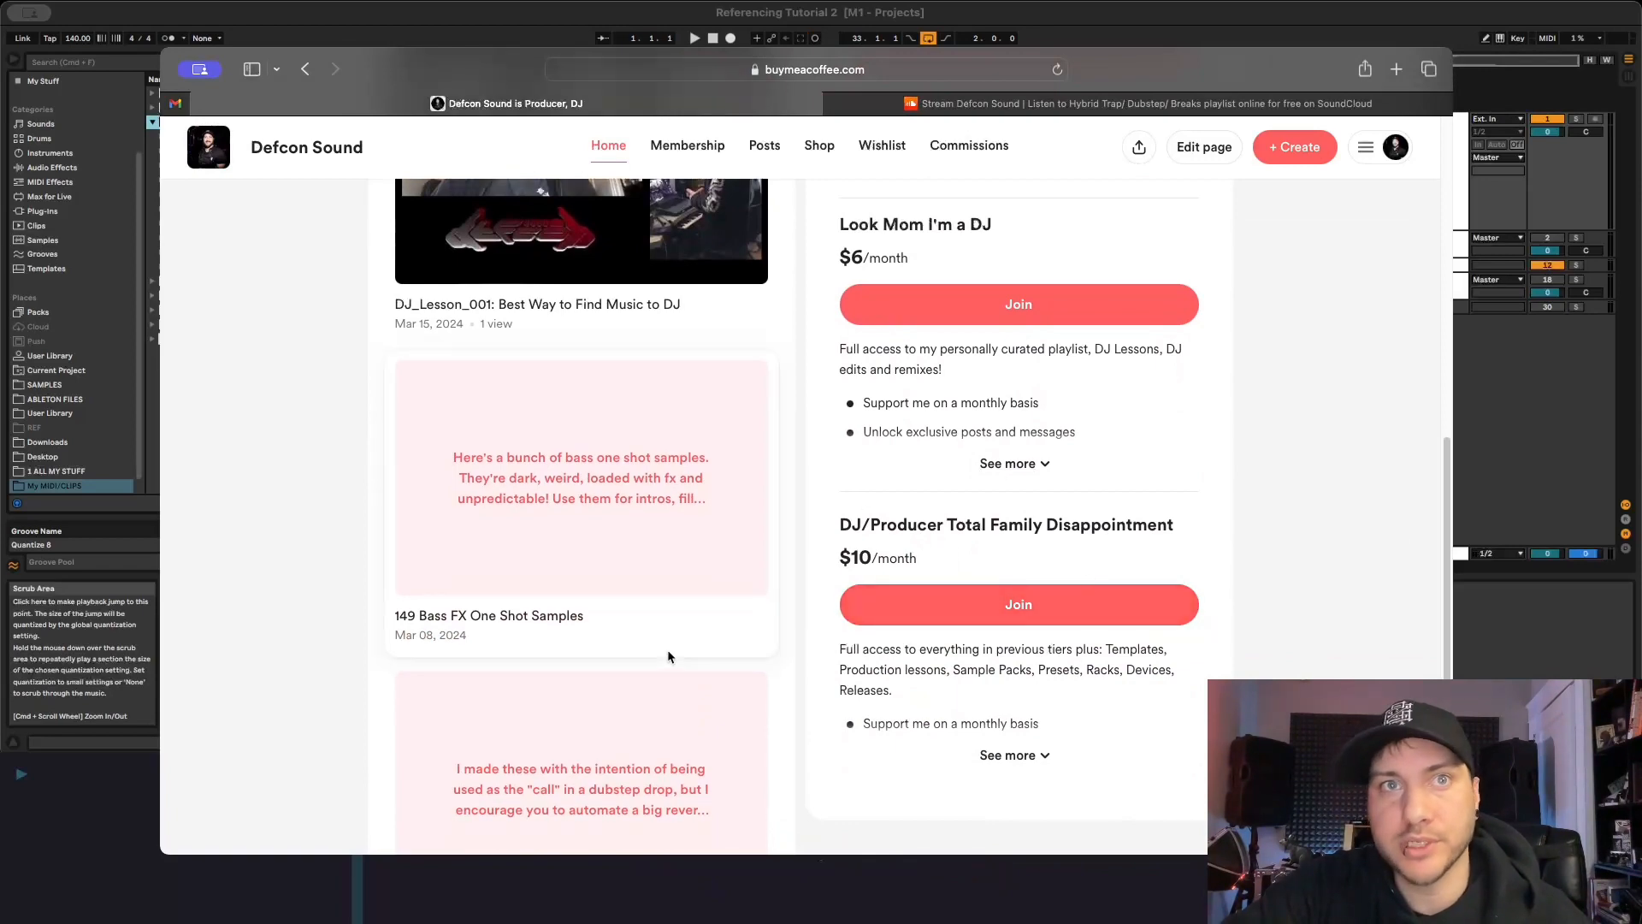
scroll(667, 651, up, 8)
scroll(572, 654, down, 5)
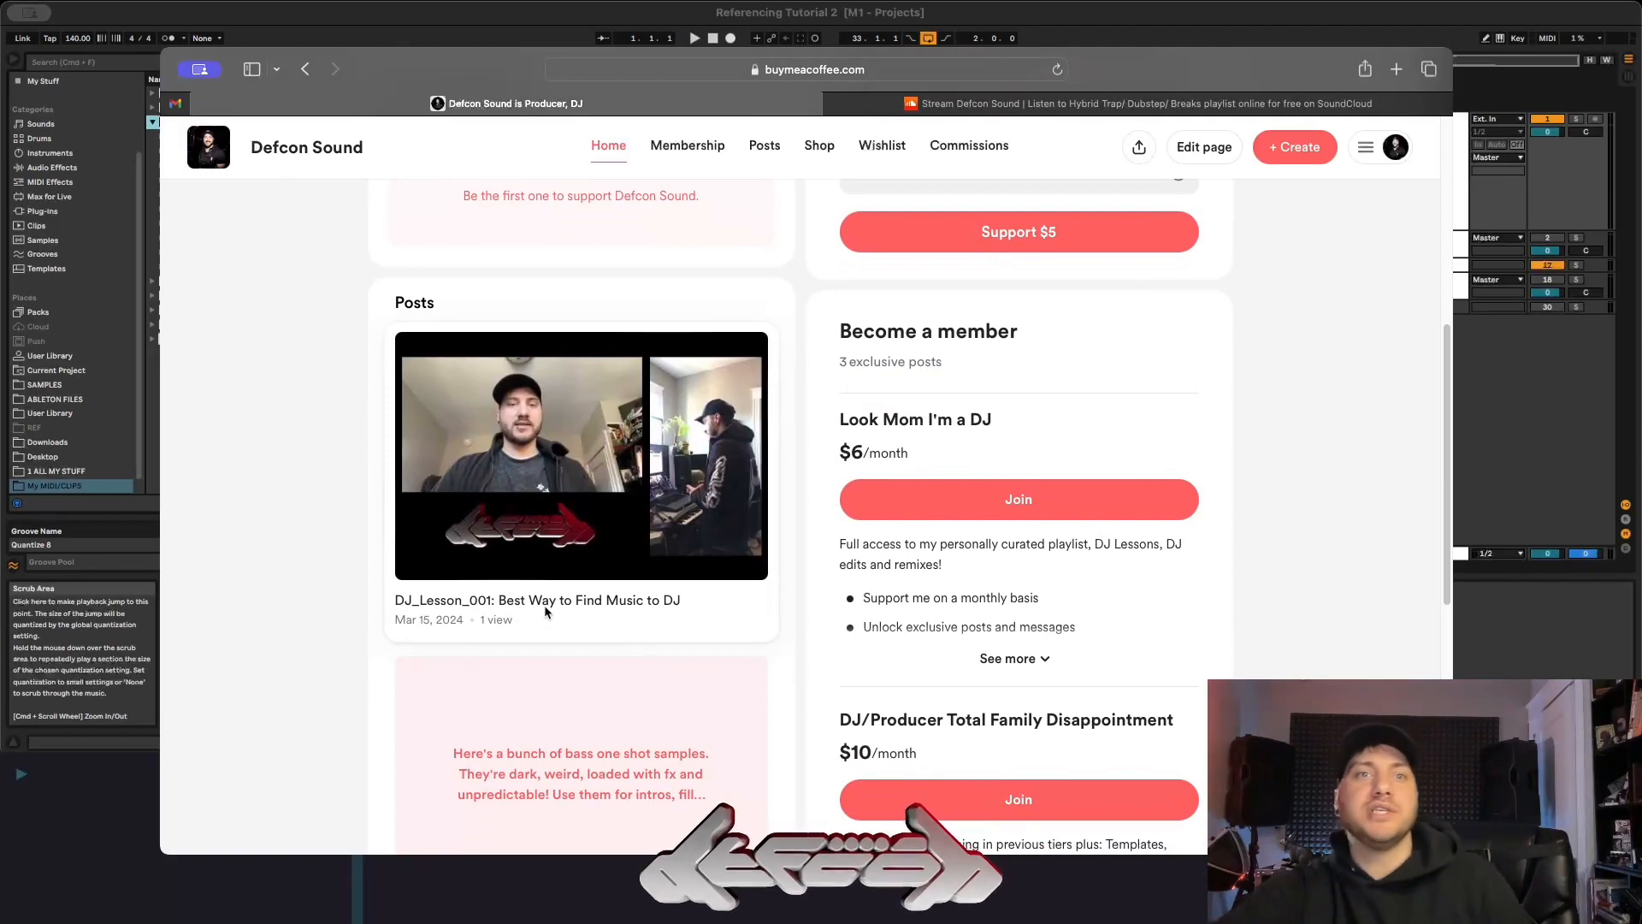
scroll(556, 599, down, 3)
scroll(580, 615, down, 3)
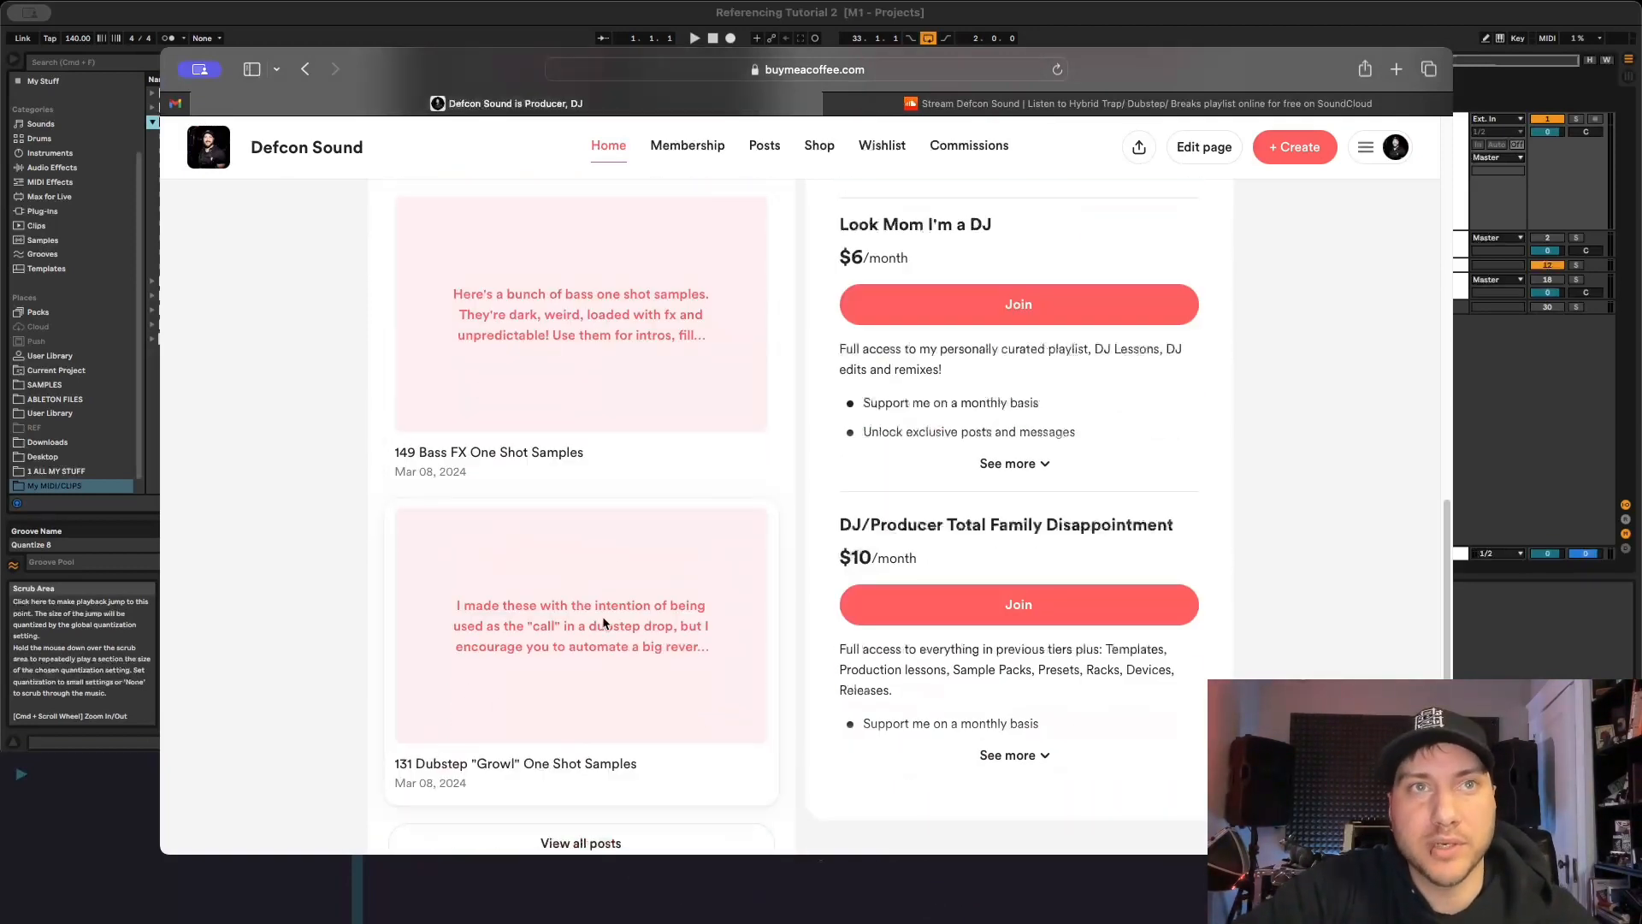
scroll(603, 644, down, 3)
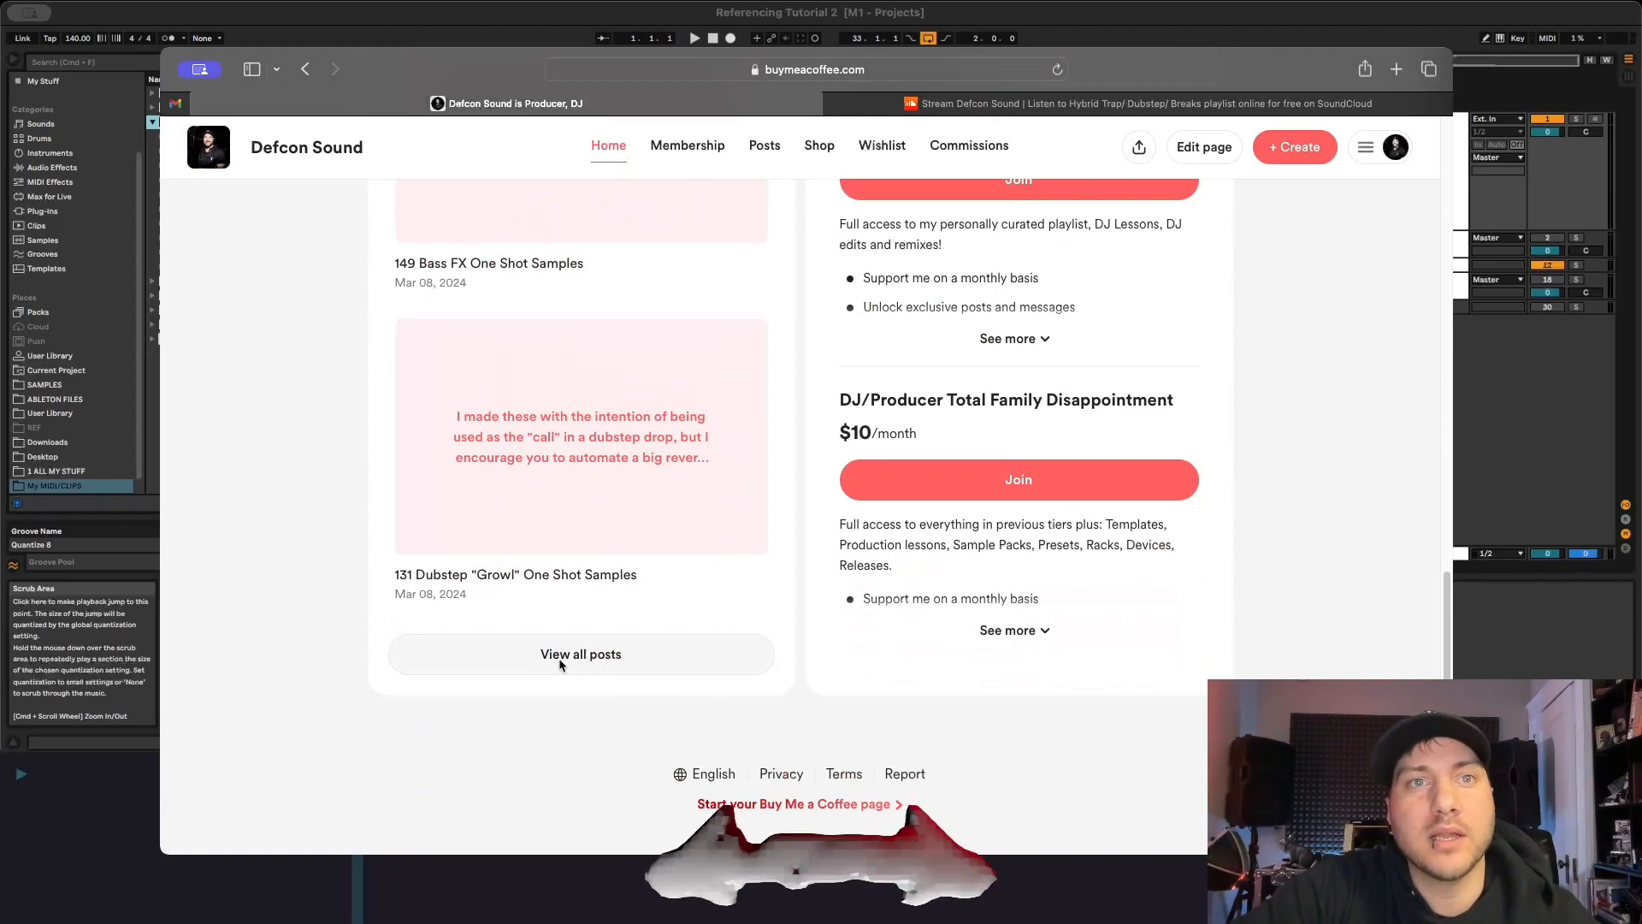
click(563, 657)
scroll(684, 599, down, 5)
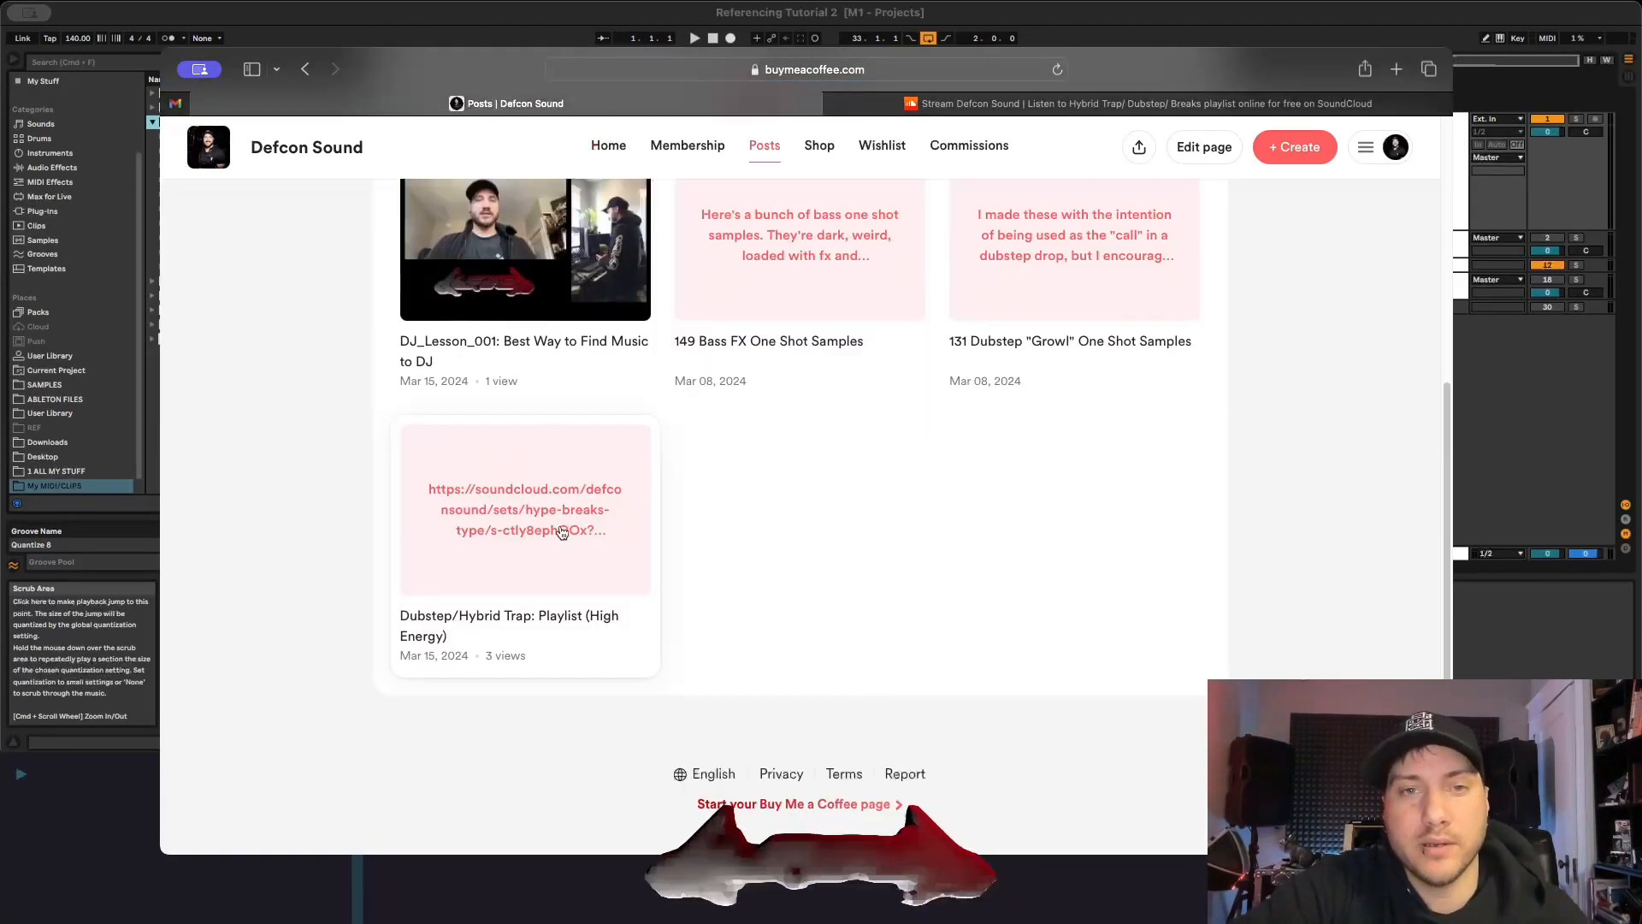
Look through the tracks of the Hybrid Trap/ Dubstep/ Breaks playlist on SoundCloud.
key(ctrl+Tab)
scroll(434, 685, down, 20)
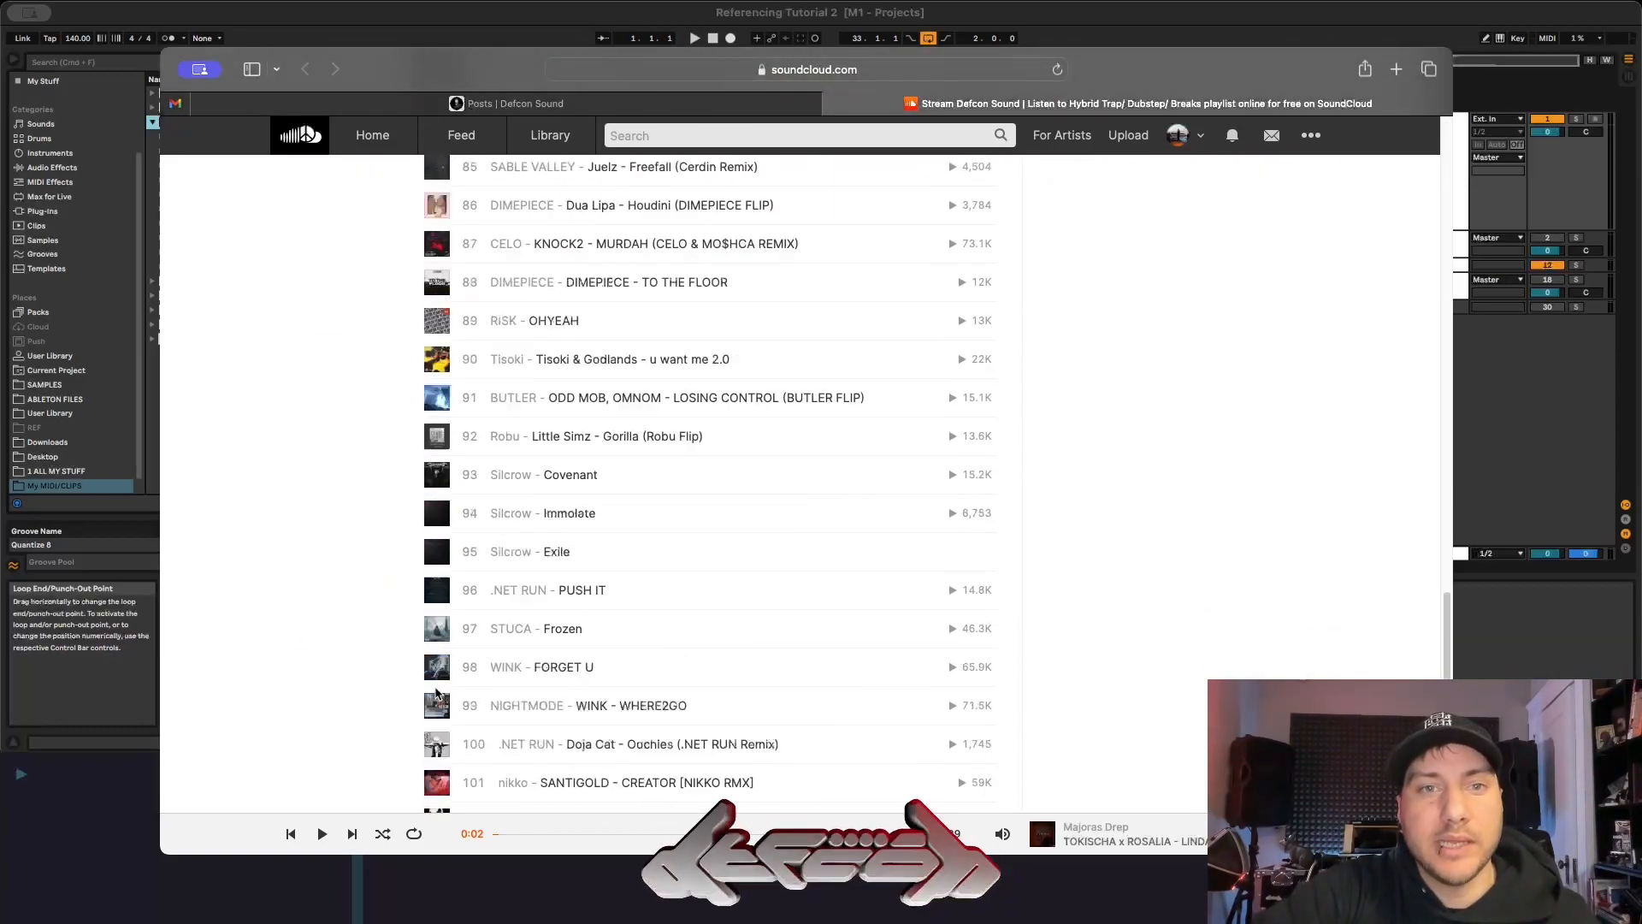
scroll(436, 693, up, 20)
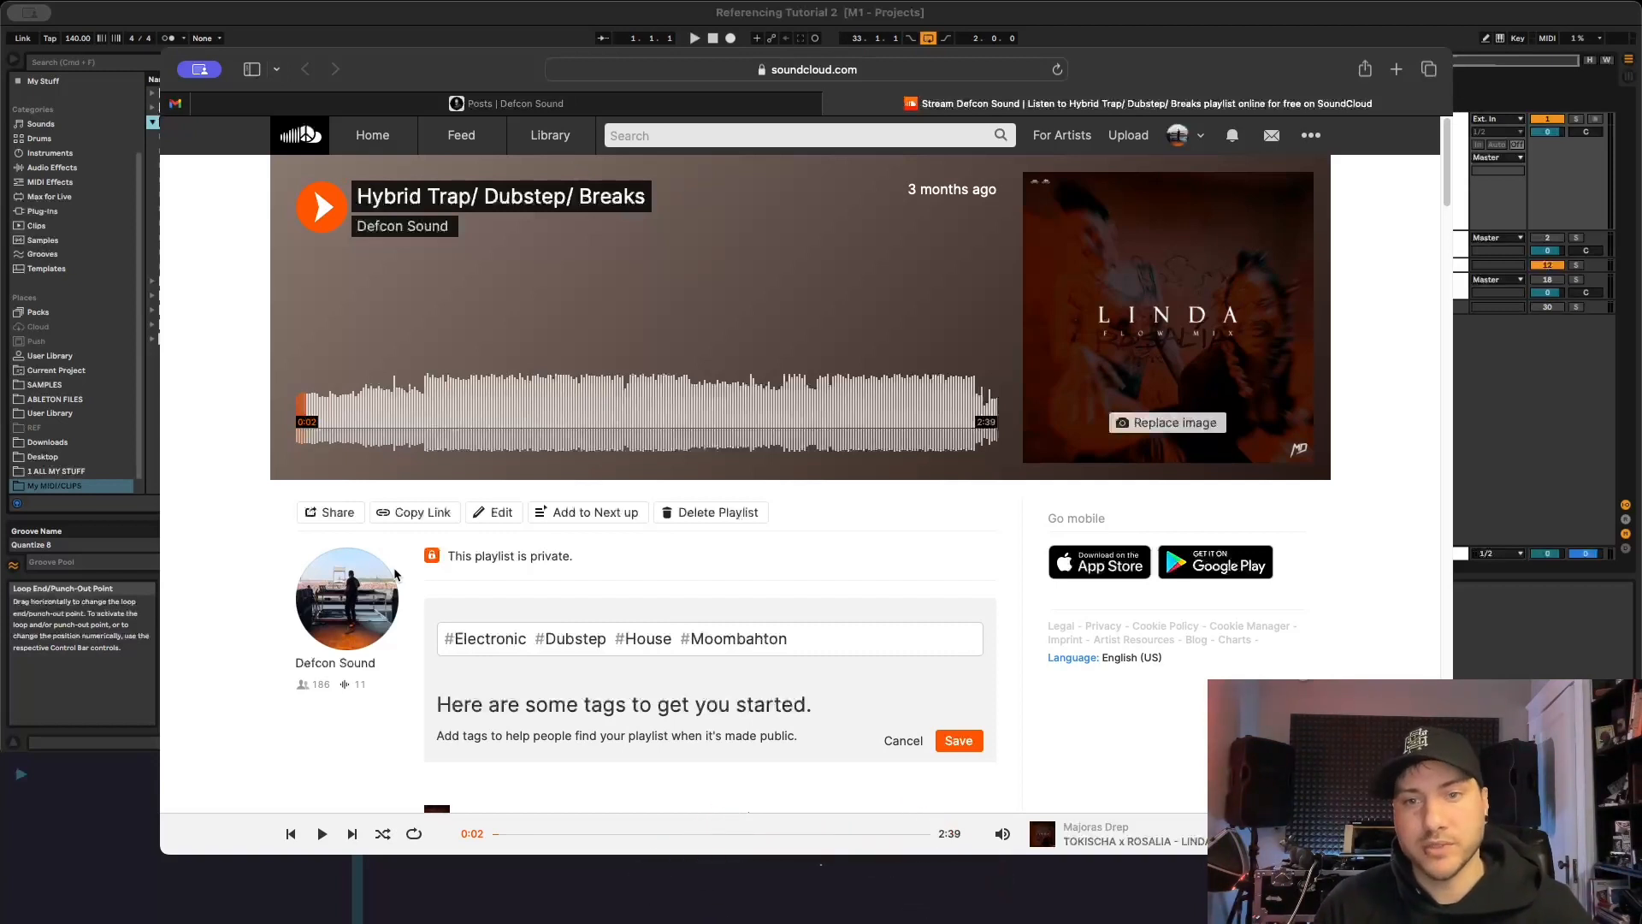
Switch back to Ableton Live, unfold the BASIC MIDI group and select its DRUM PATTERN track.
key(super+Tab)
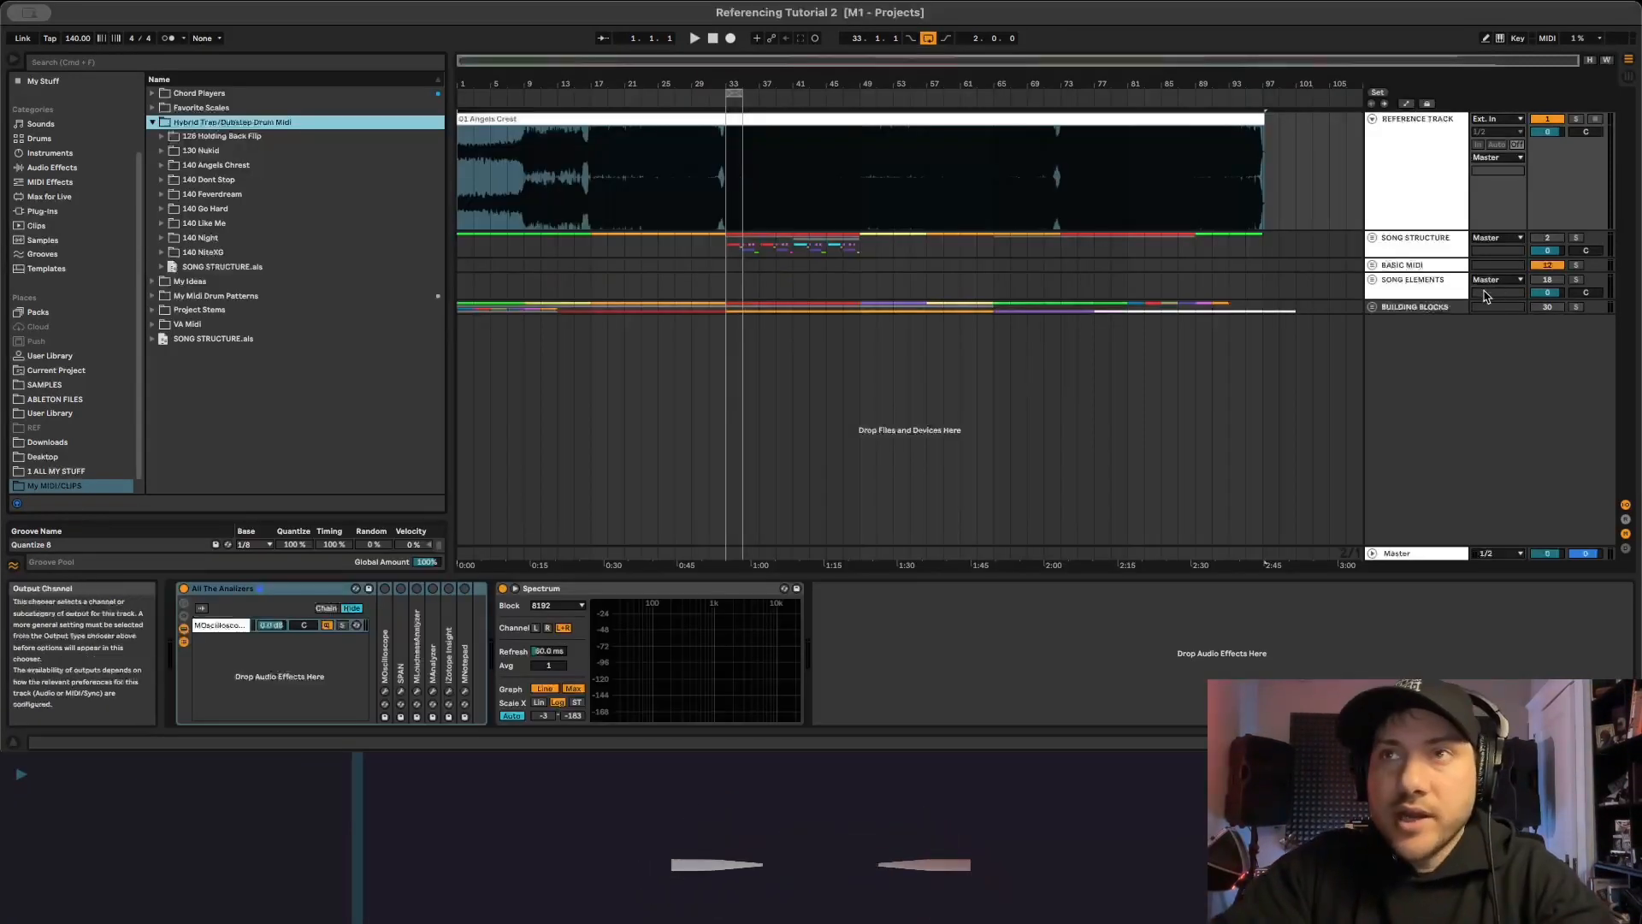
click(1373, 265)
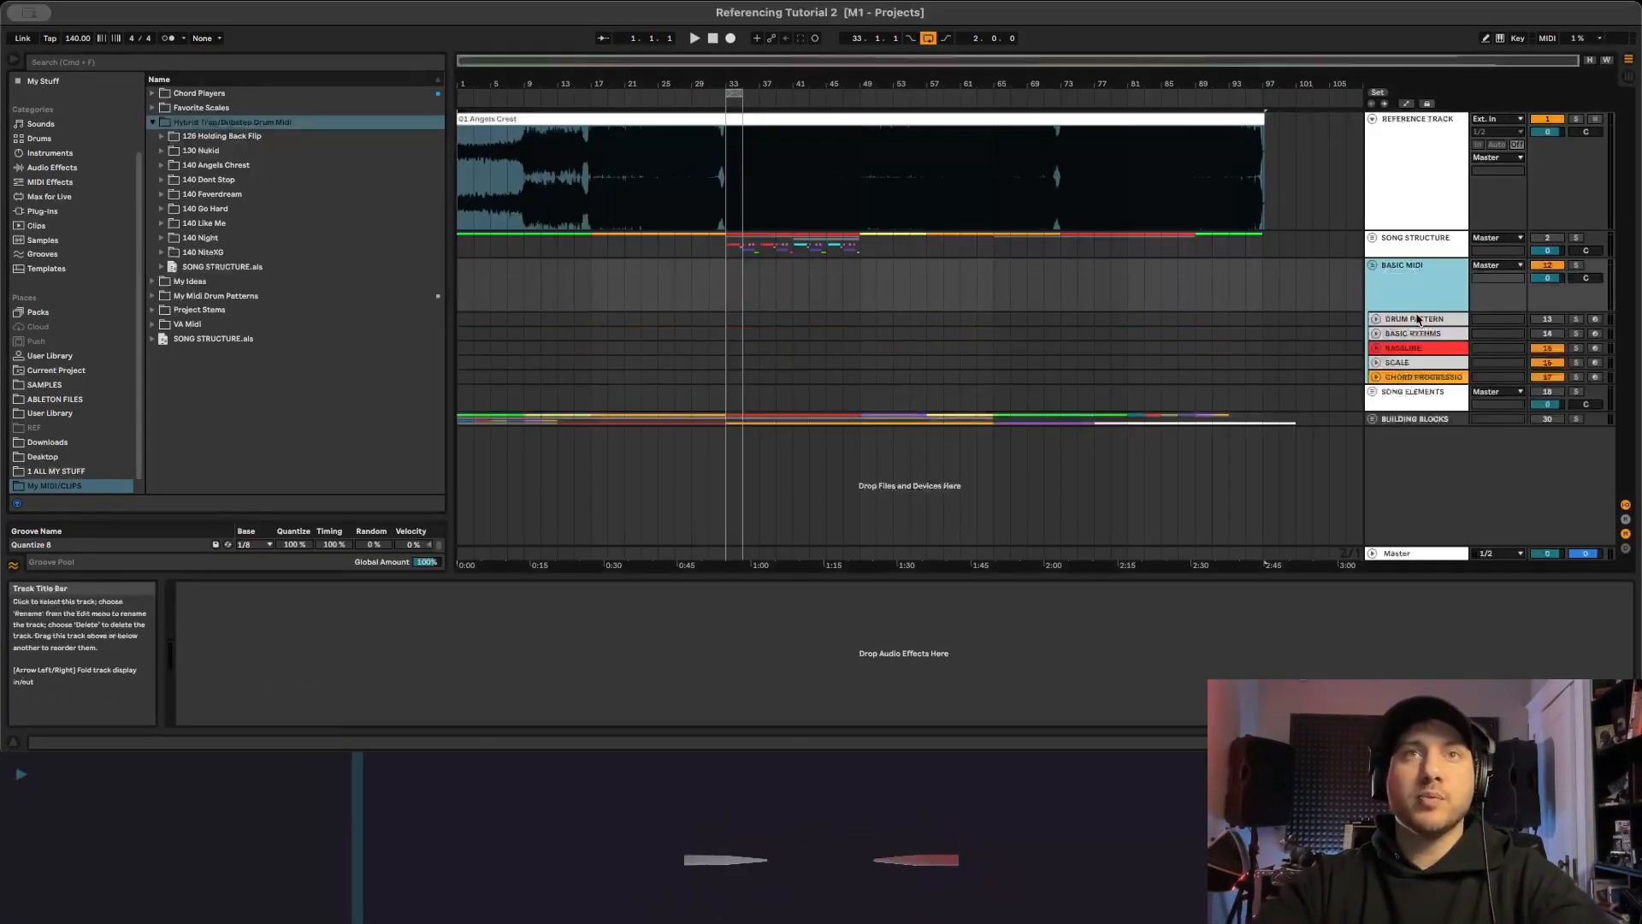
click(695, 192)
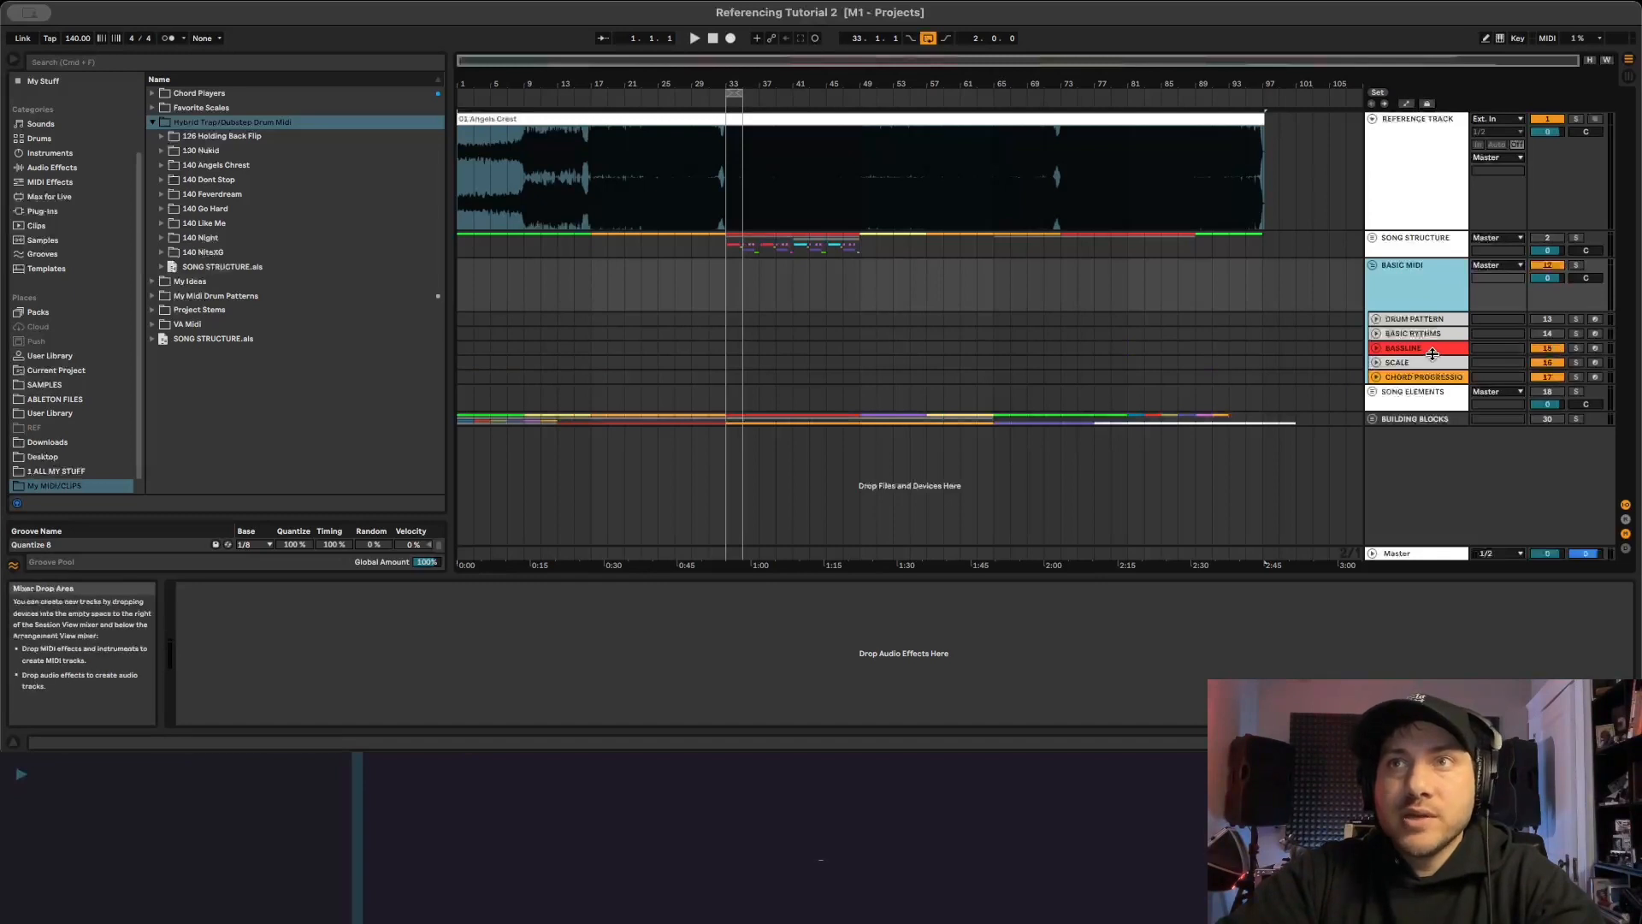
click(1427, 320)
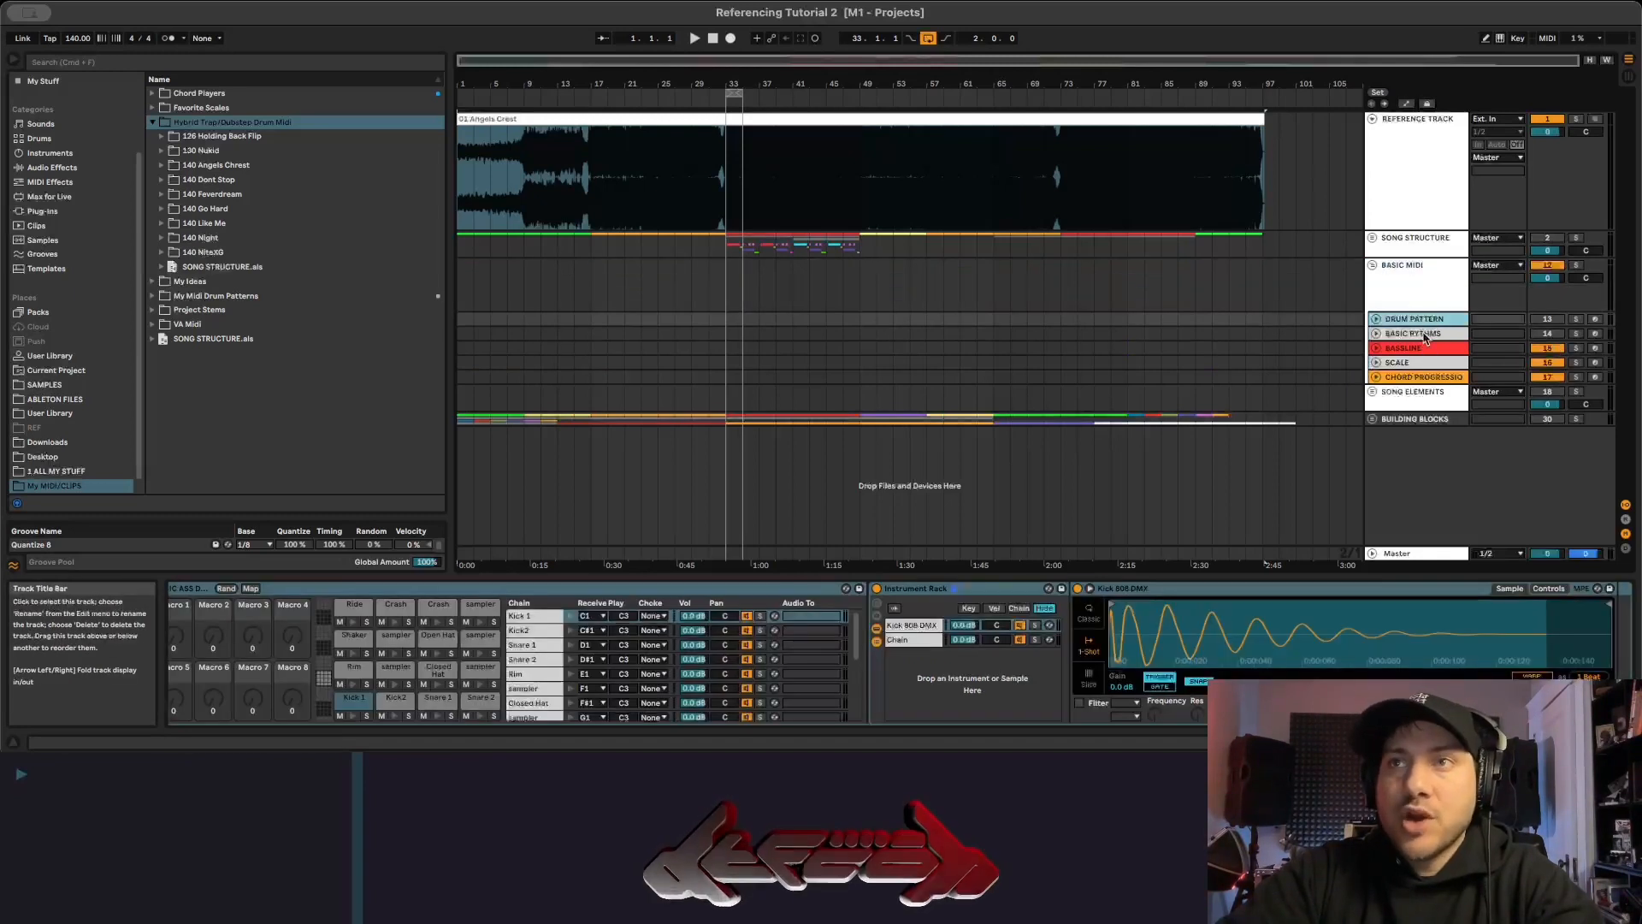
Fold the drum rack device on the DRUM PATTERN track.
scroll(731, 325, up, 5)
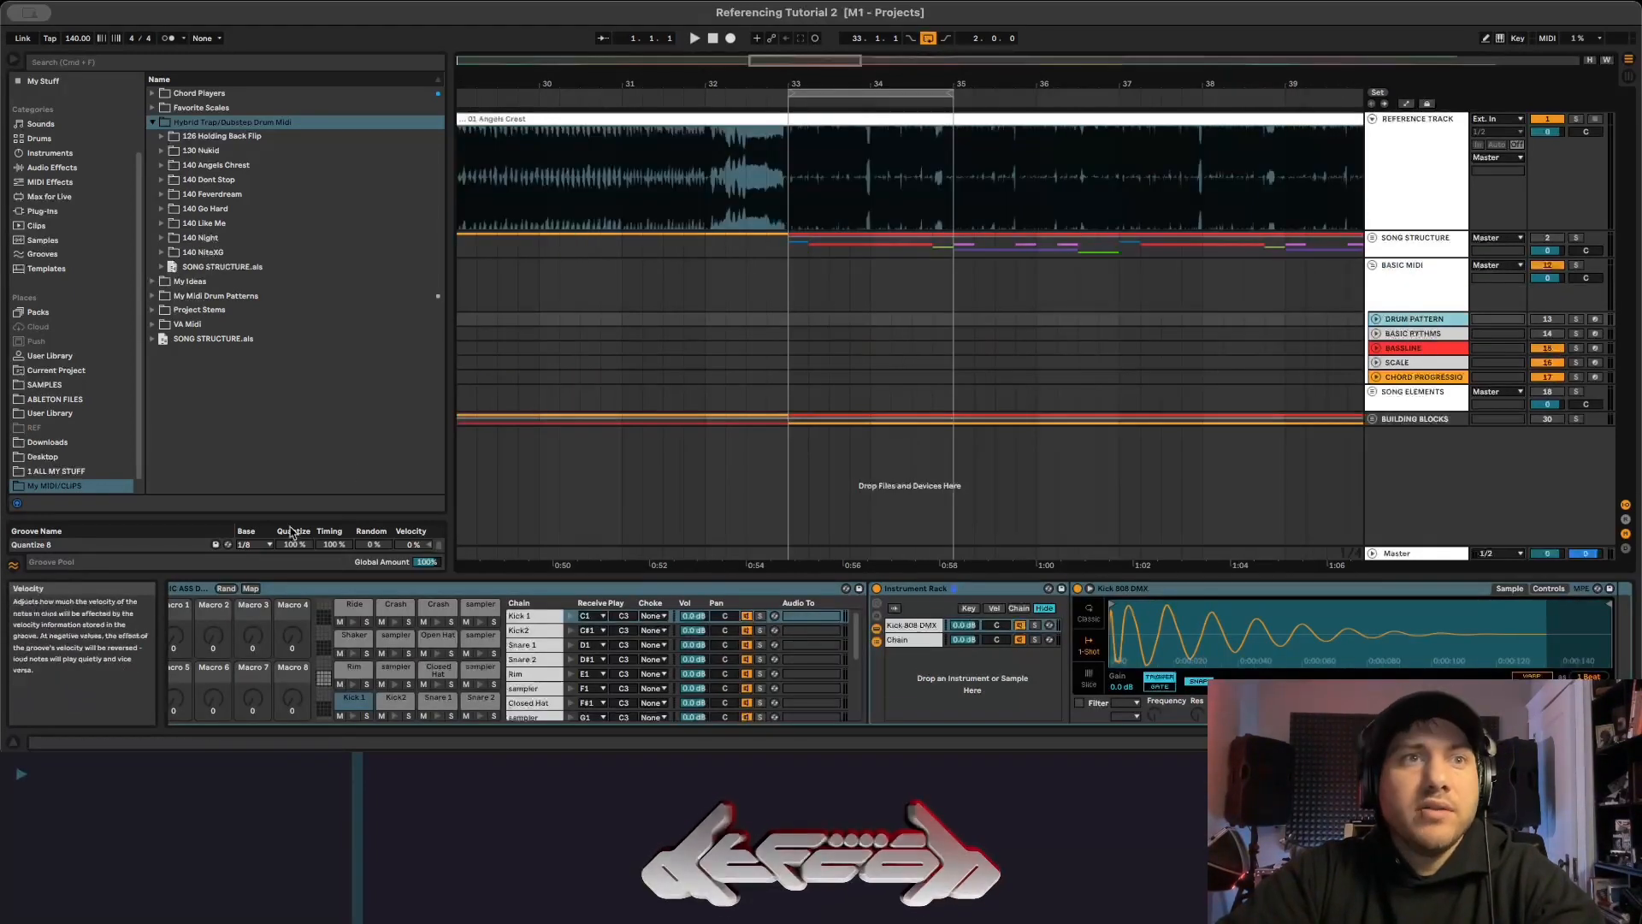
click(270, 609)
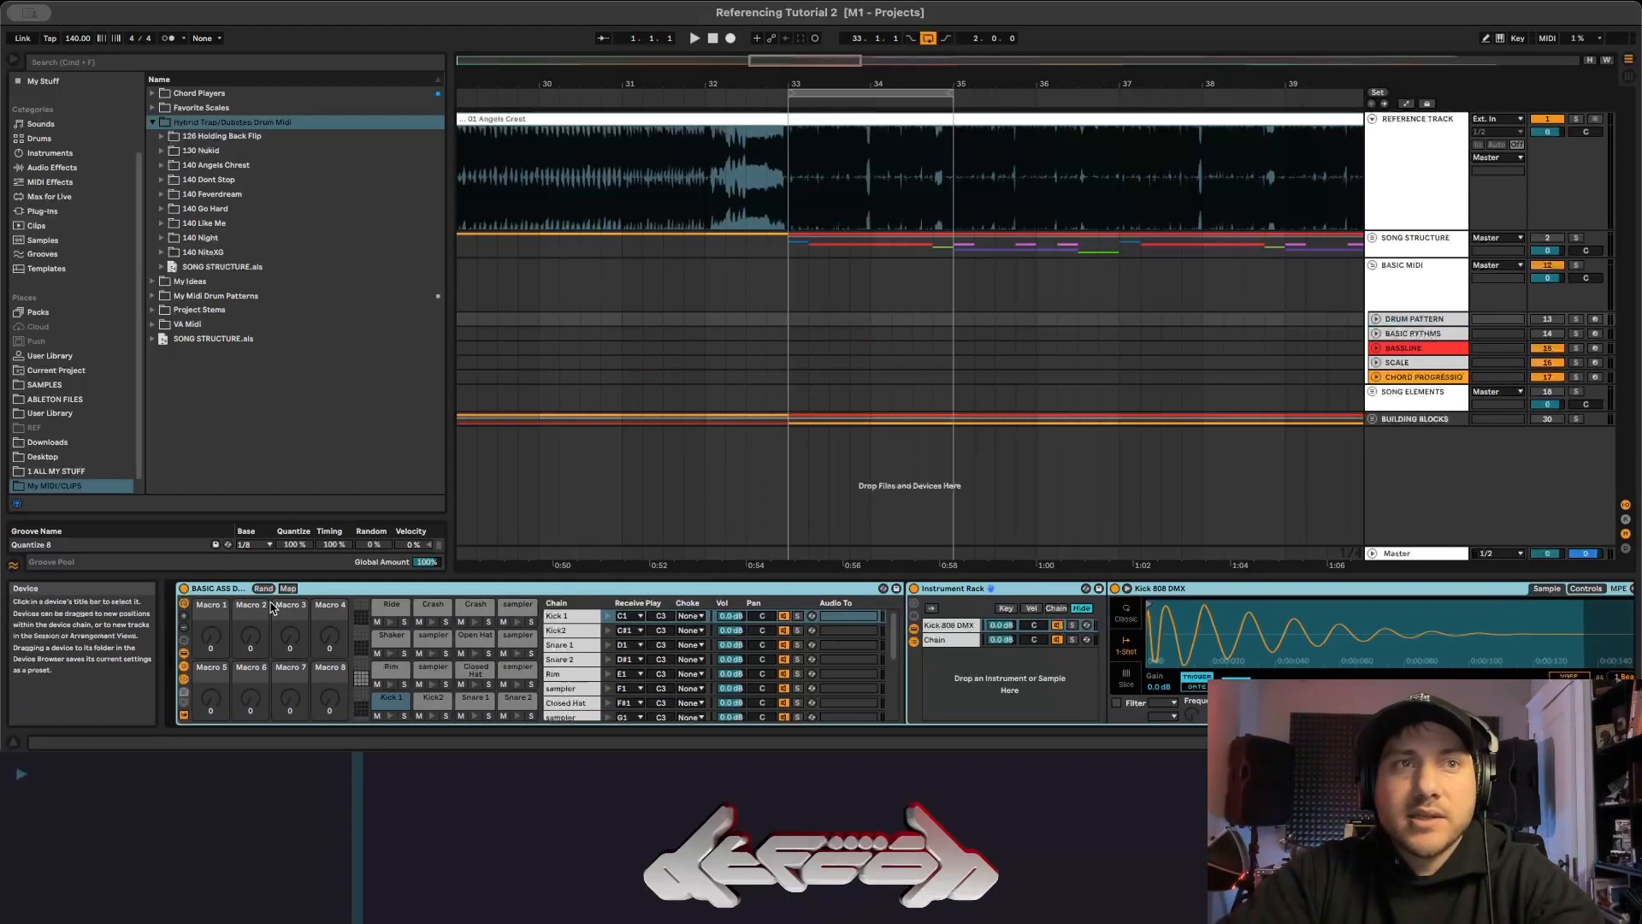
double_click(212, 593)
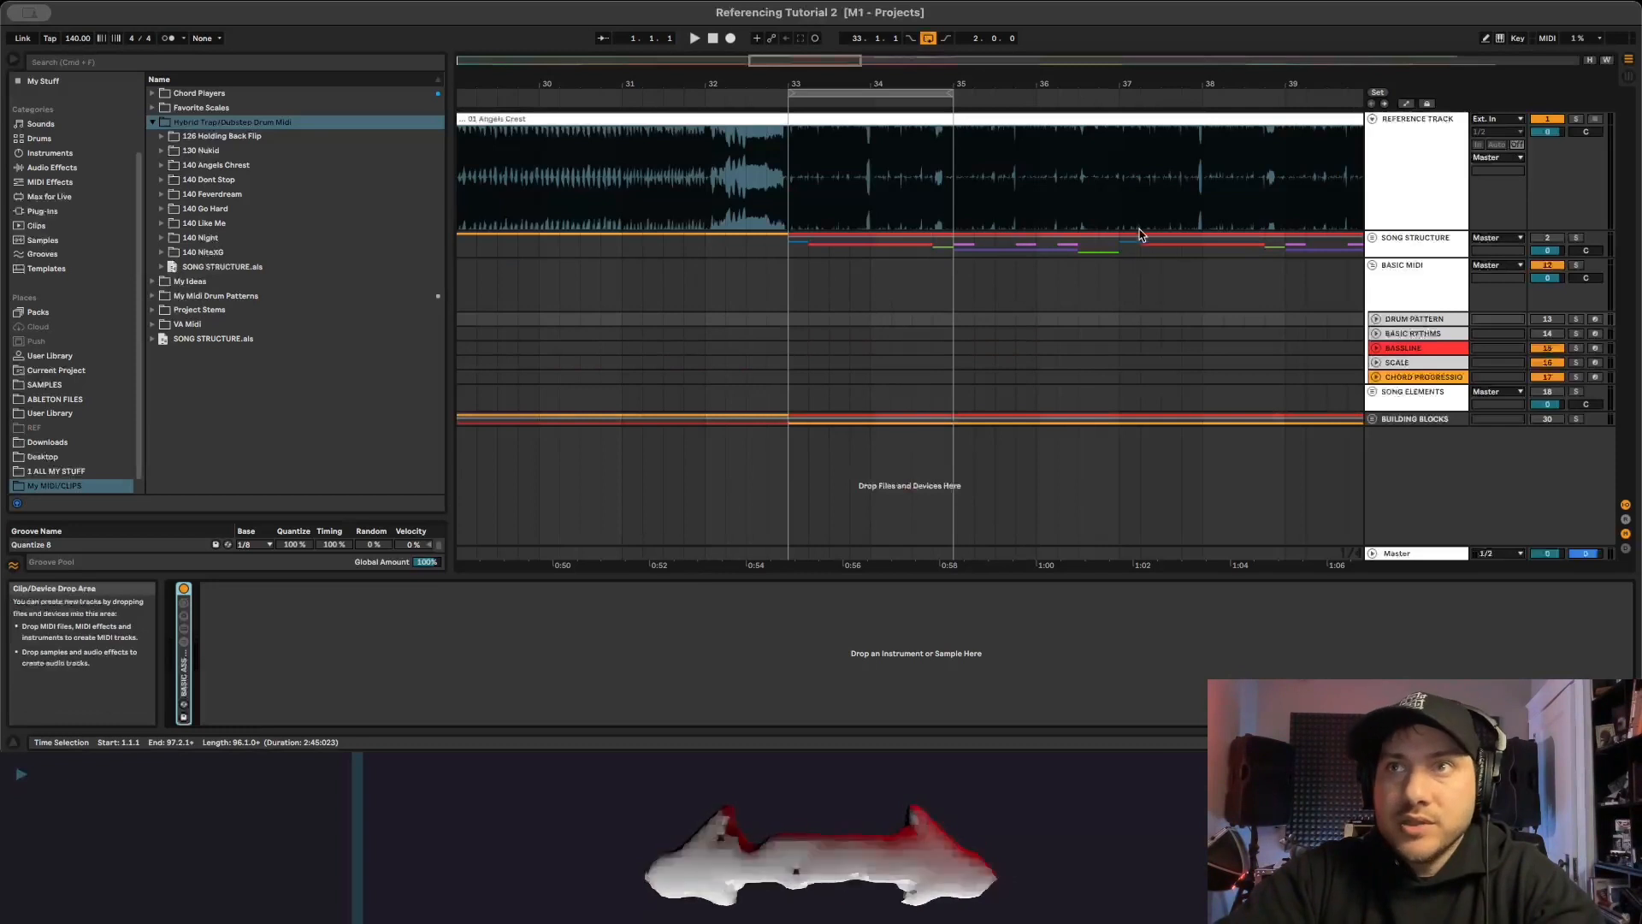
Insert an empty MIDI clip over bars 33 to 35 on DRUM PATTERN and unfold the track.
drag(787, 323, 943, 321)
right_click(905, 321)
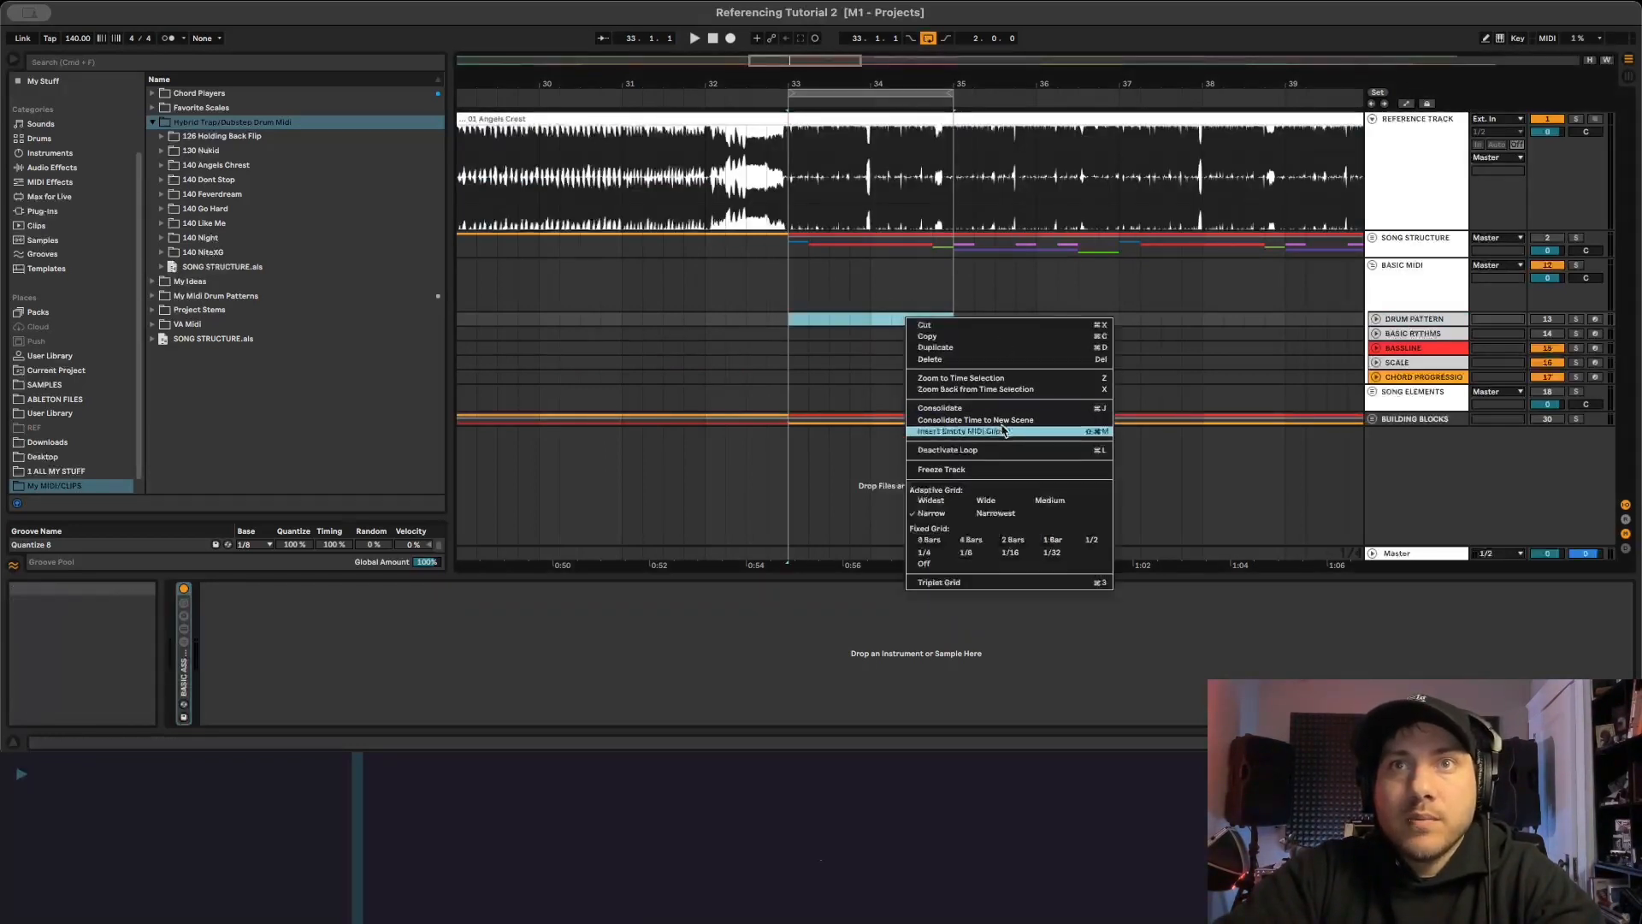
click(941, 430)
click(1377, 320)
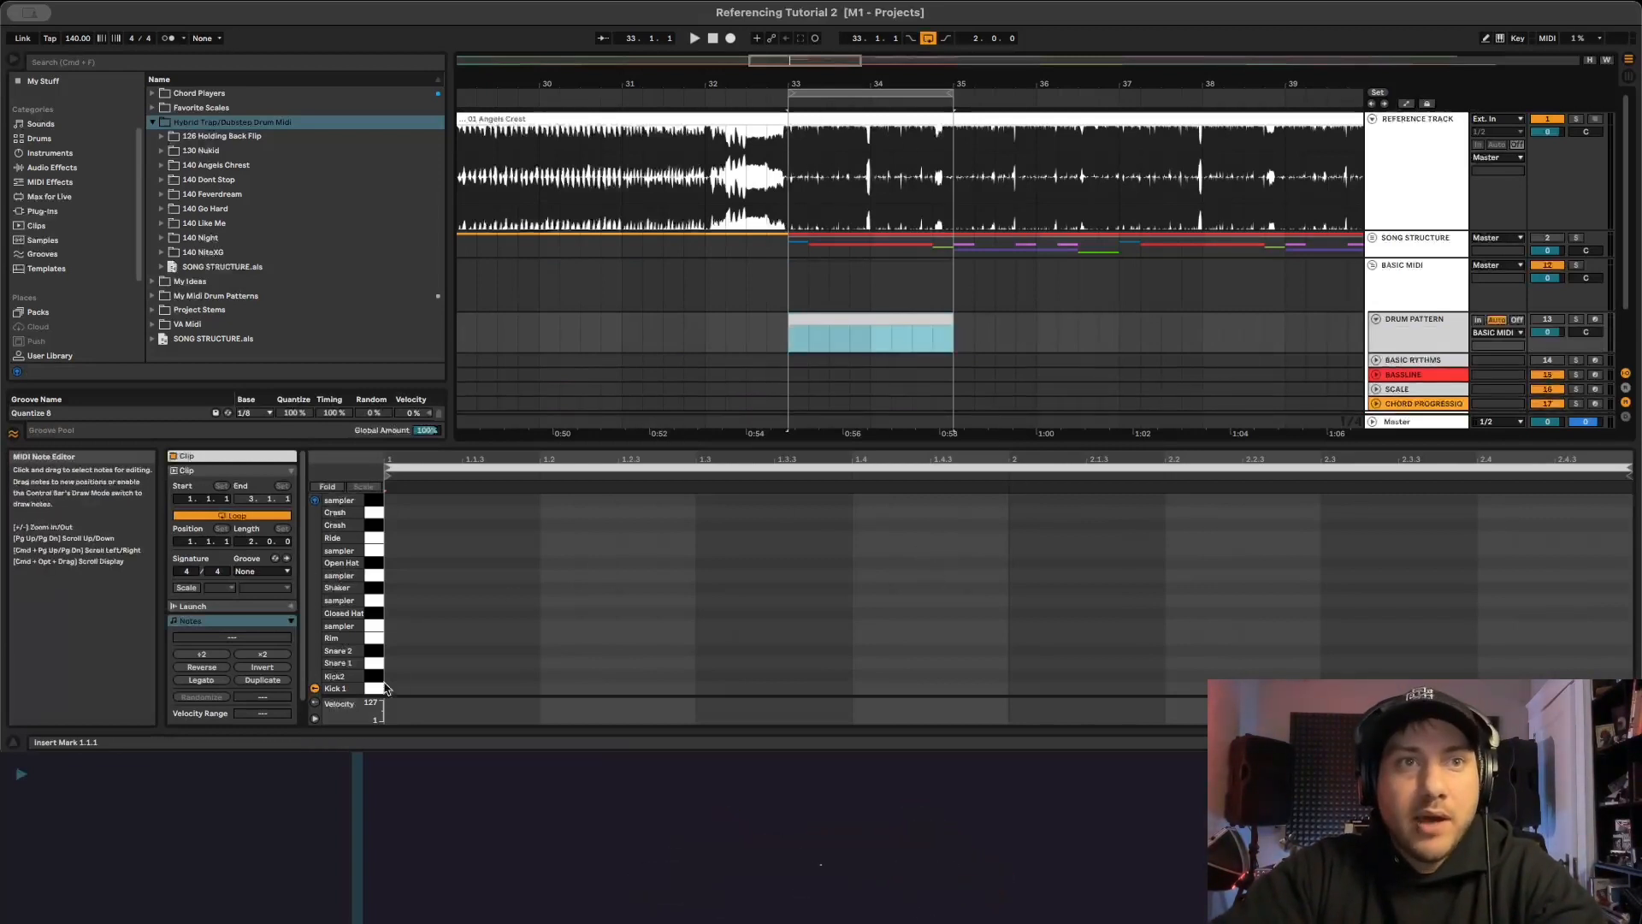
Program Kick 1 notes at 1.1.1, 1.4.1 and 2.2.1 and Snare 1 notes at 1.3.1 and 2.3.1 by ear during playback.
key(space)
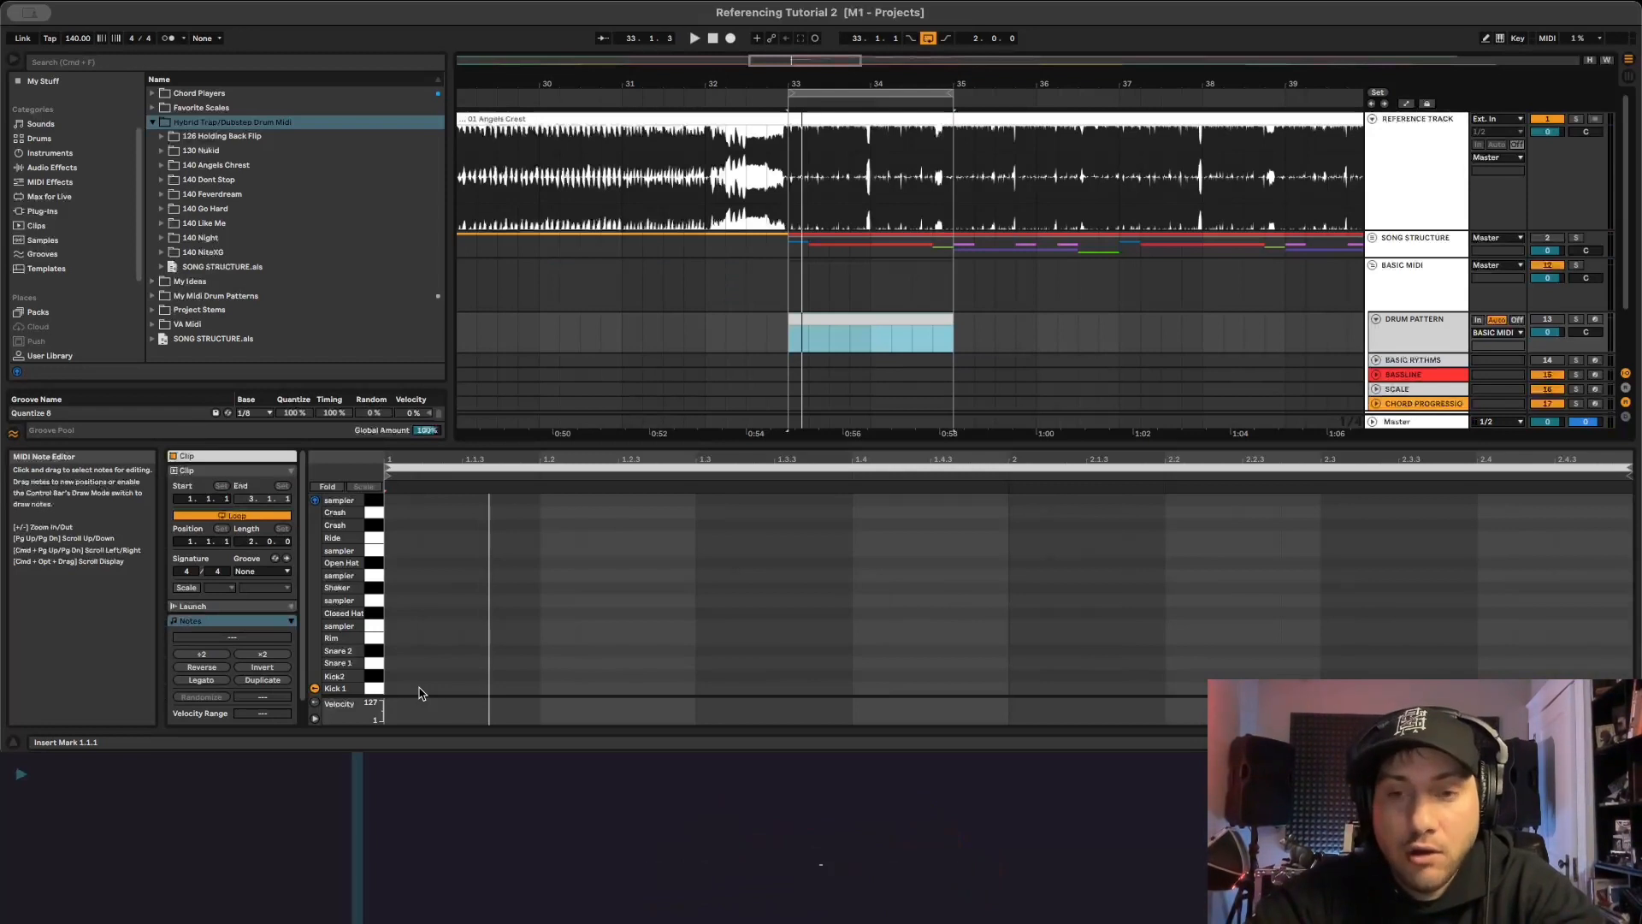
key(space)
double_click(403, 689)
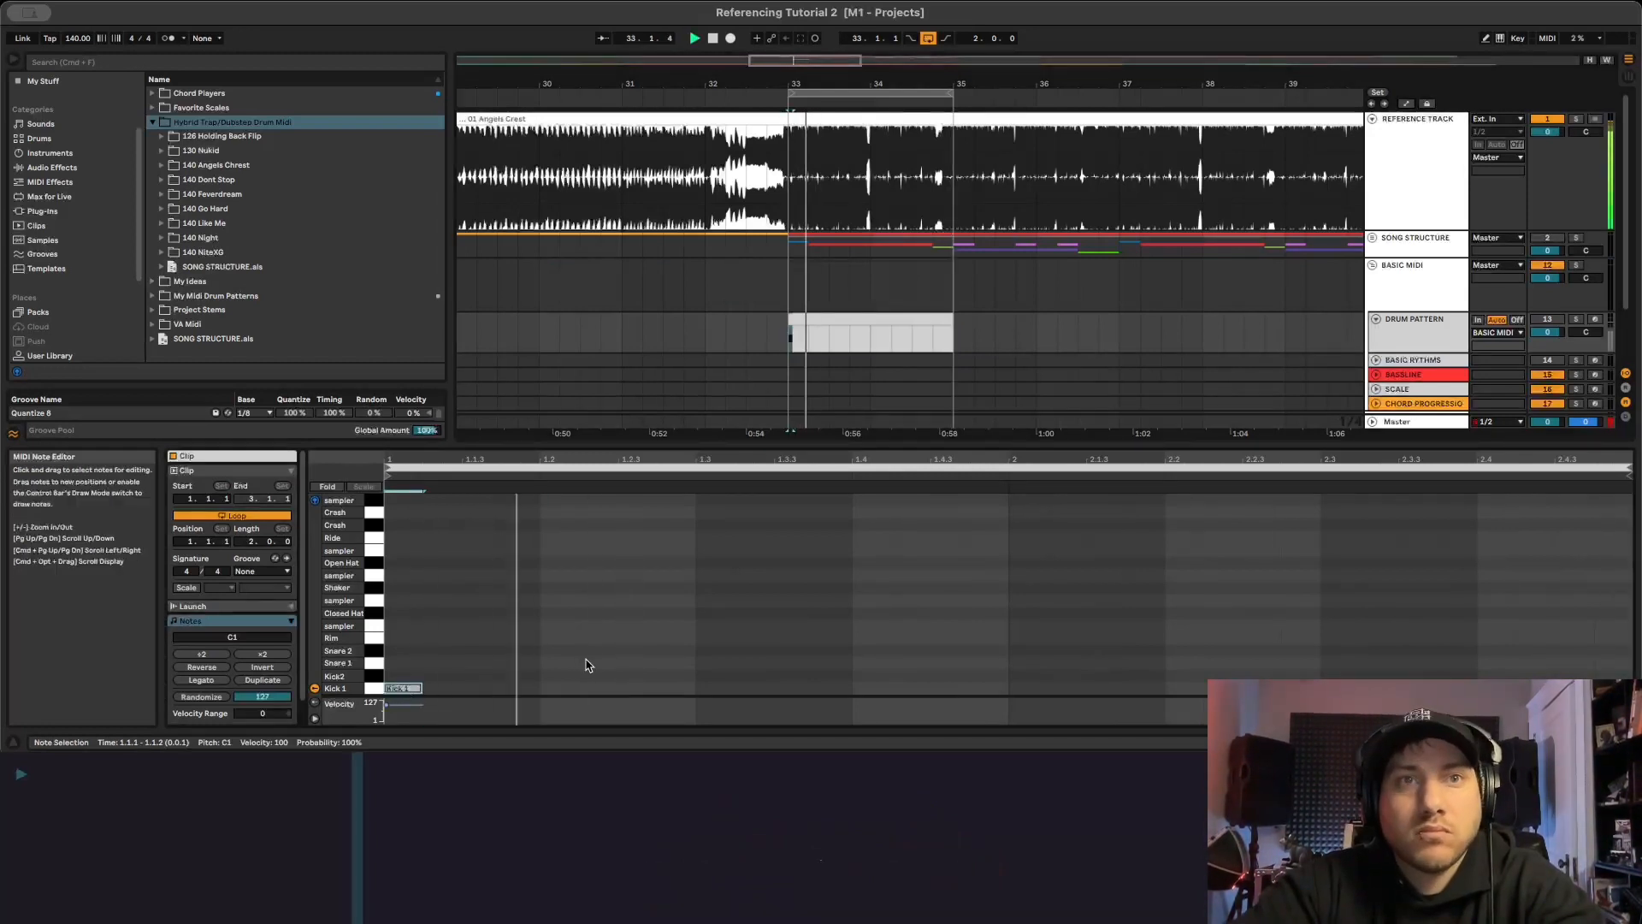
double_click(717, 664)
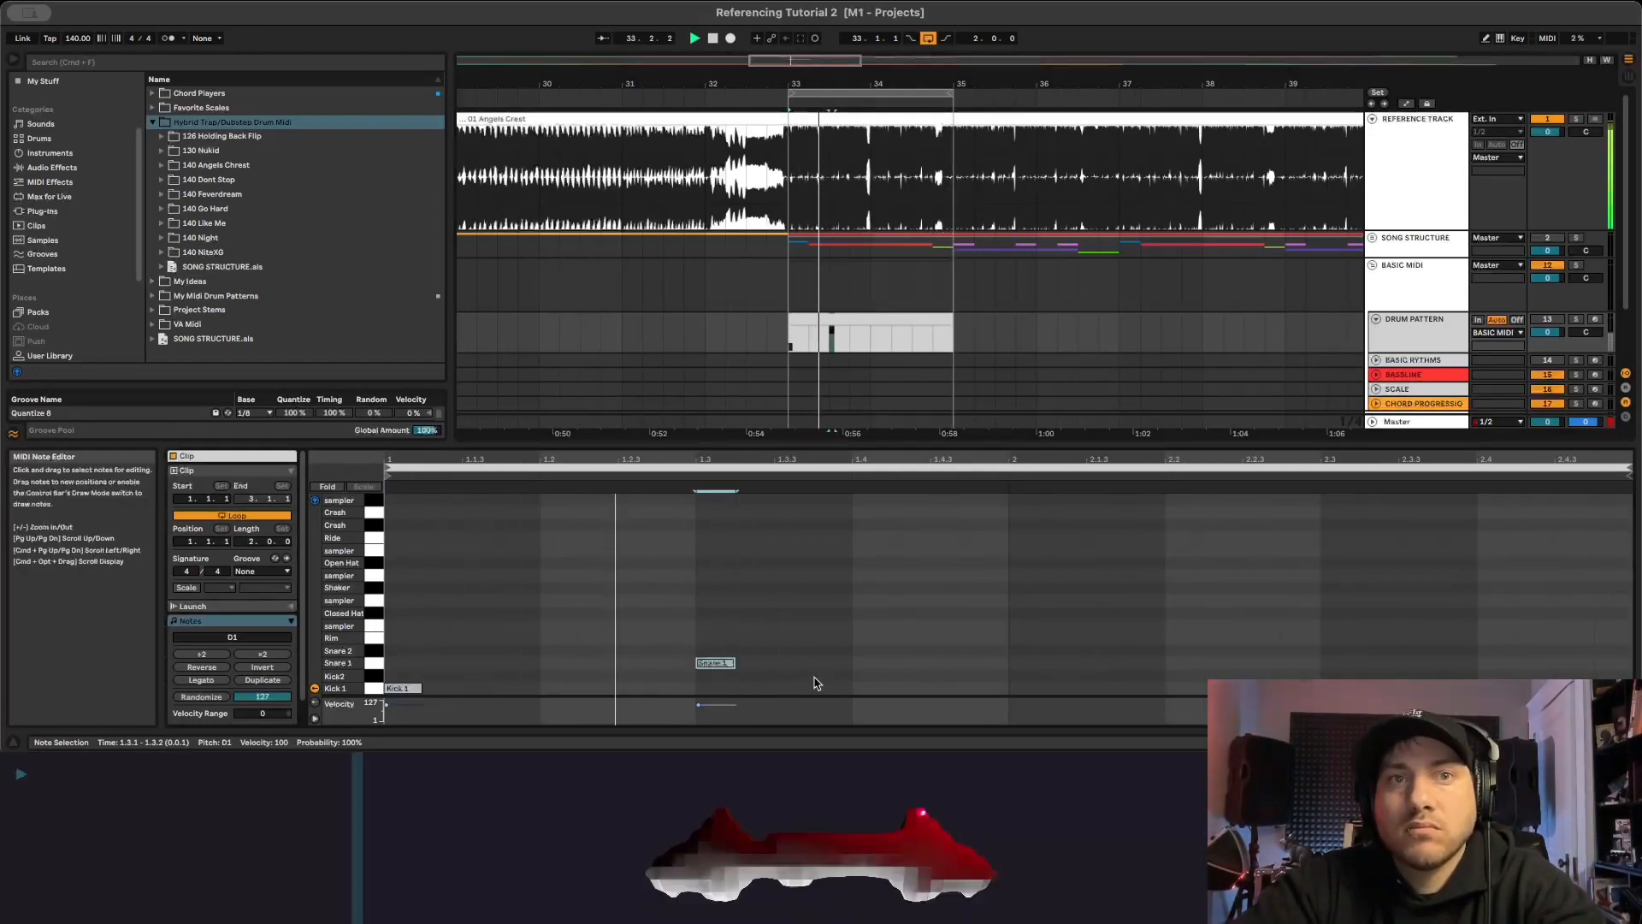
double_click(878, 688)
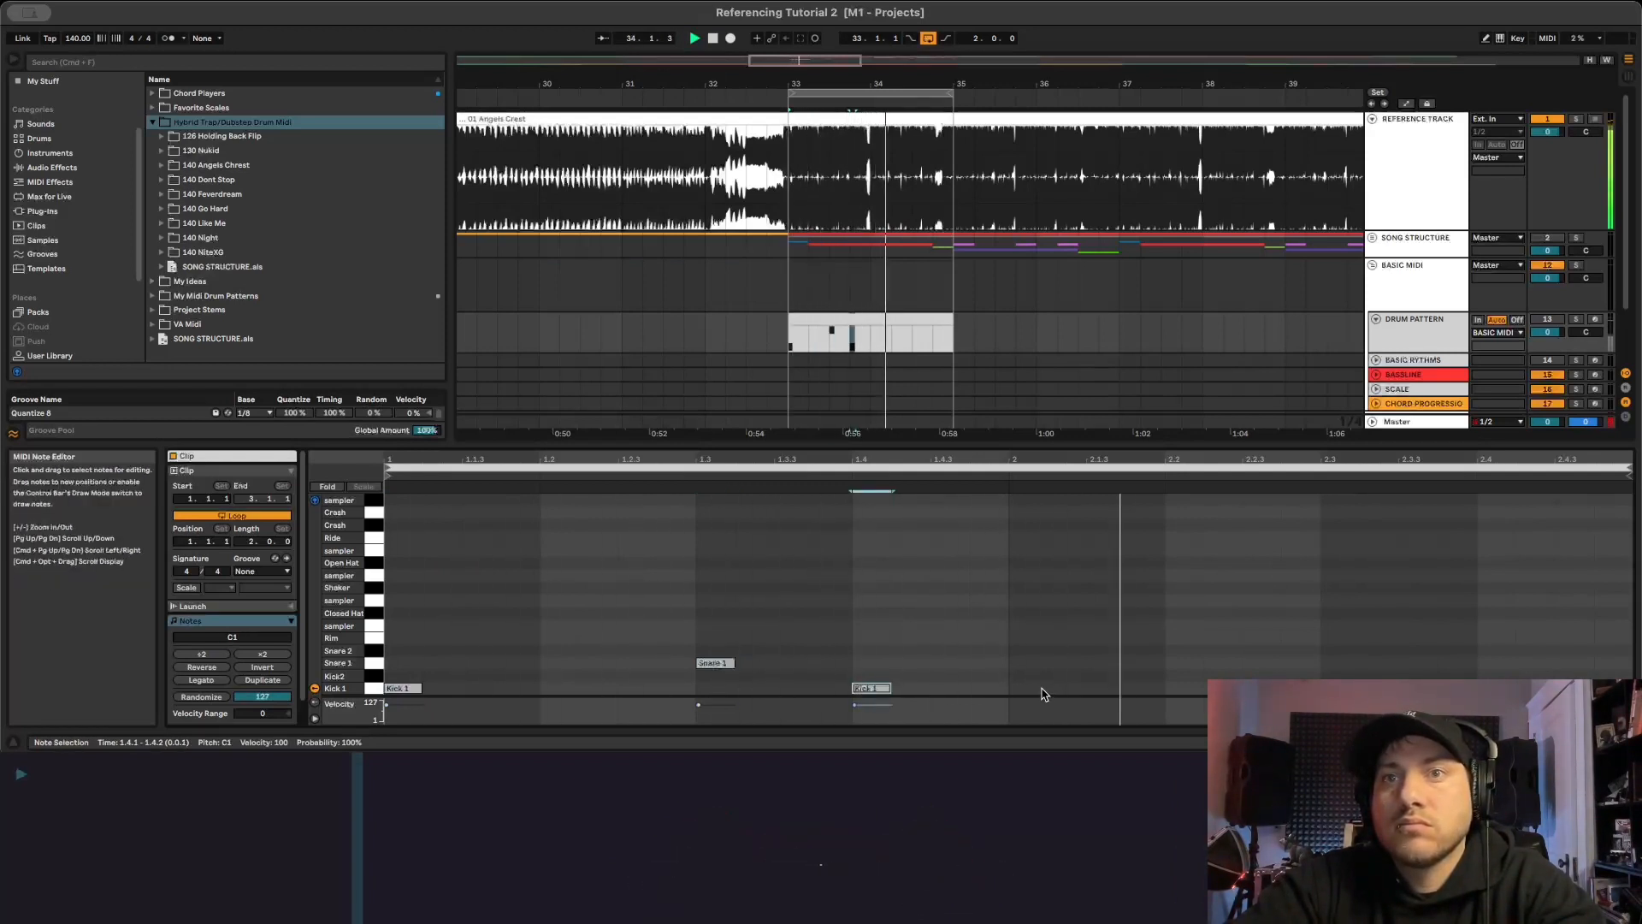
double_click(1183, 689)
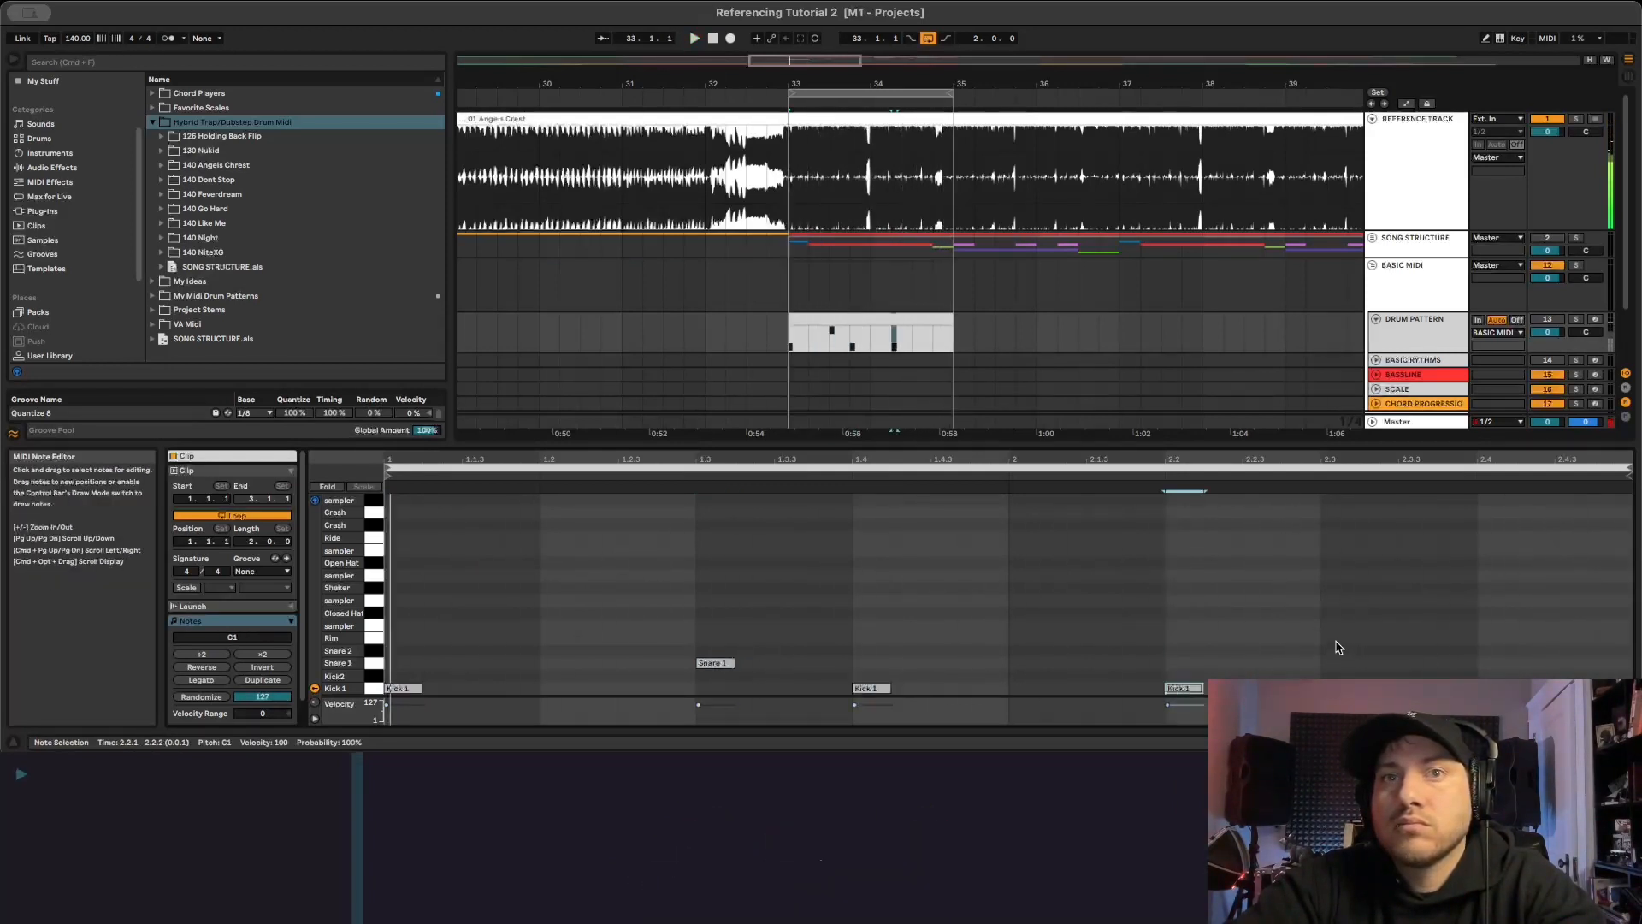
double_click(1340, 662)
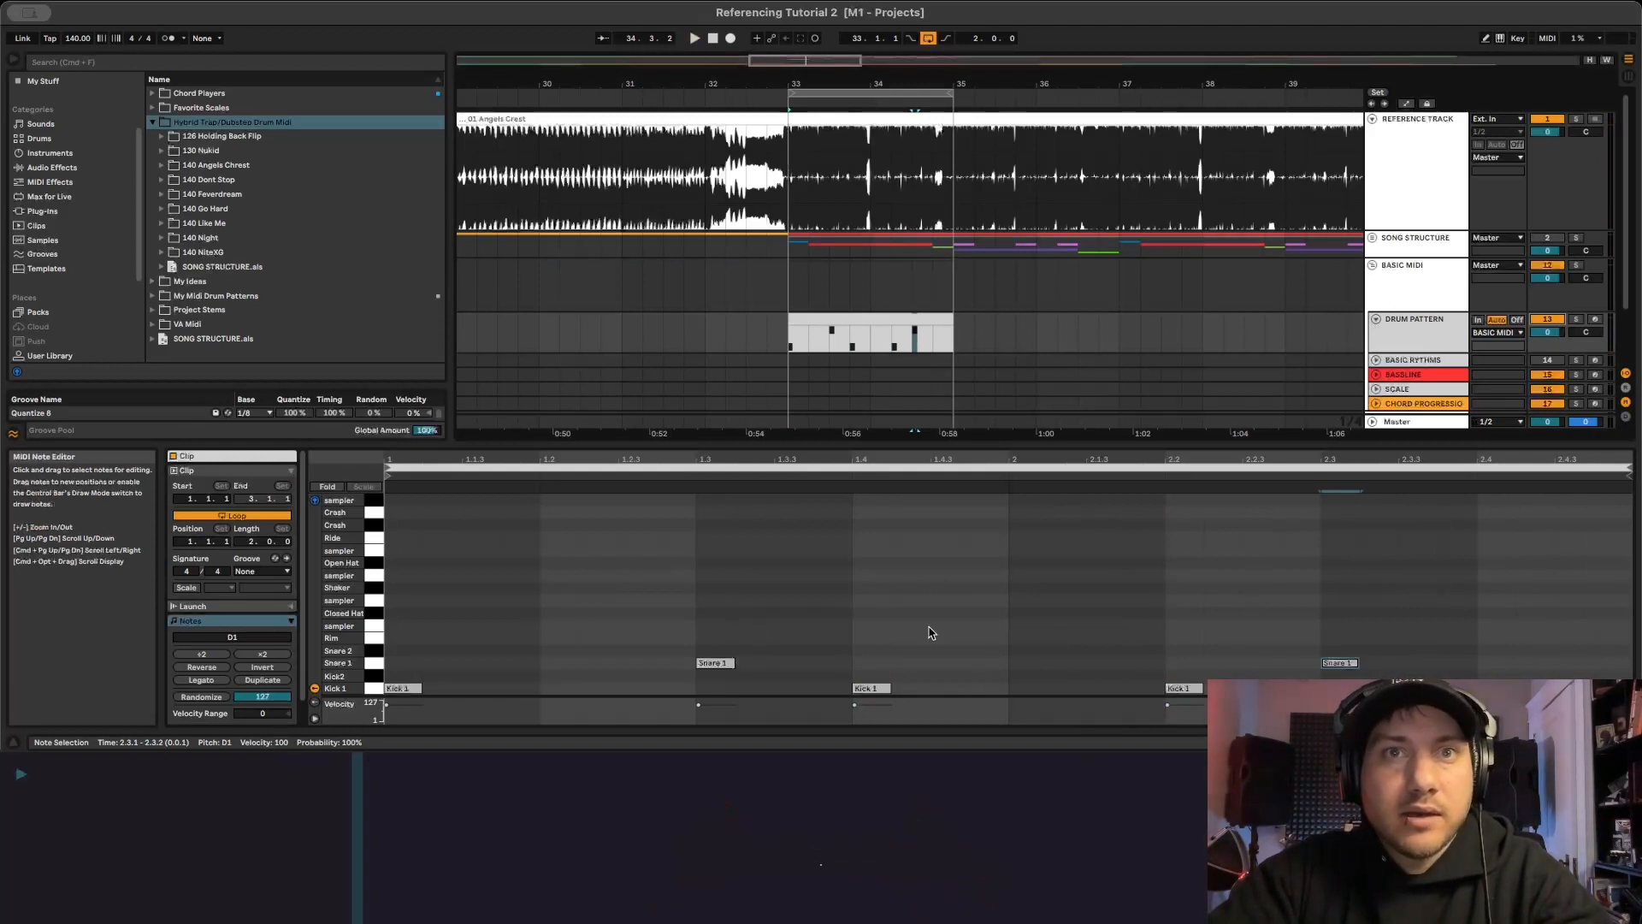
Audition the drum pattern against the reference track, briefly soloing DRUM PATTERN.
key(space)
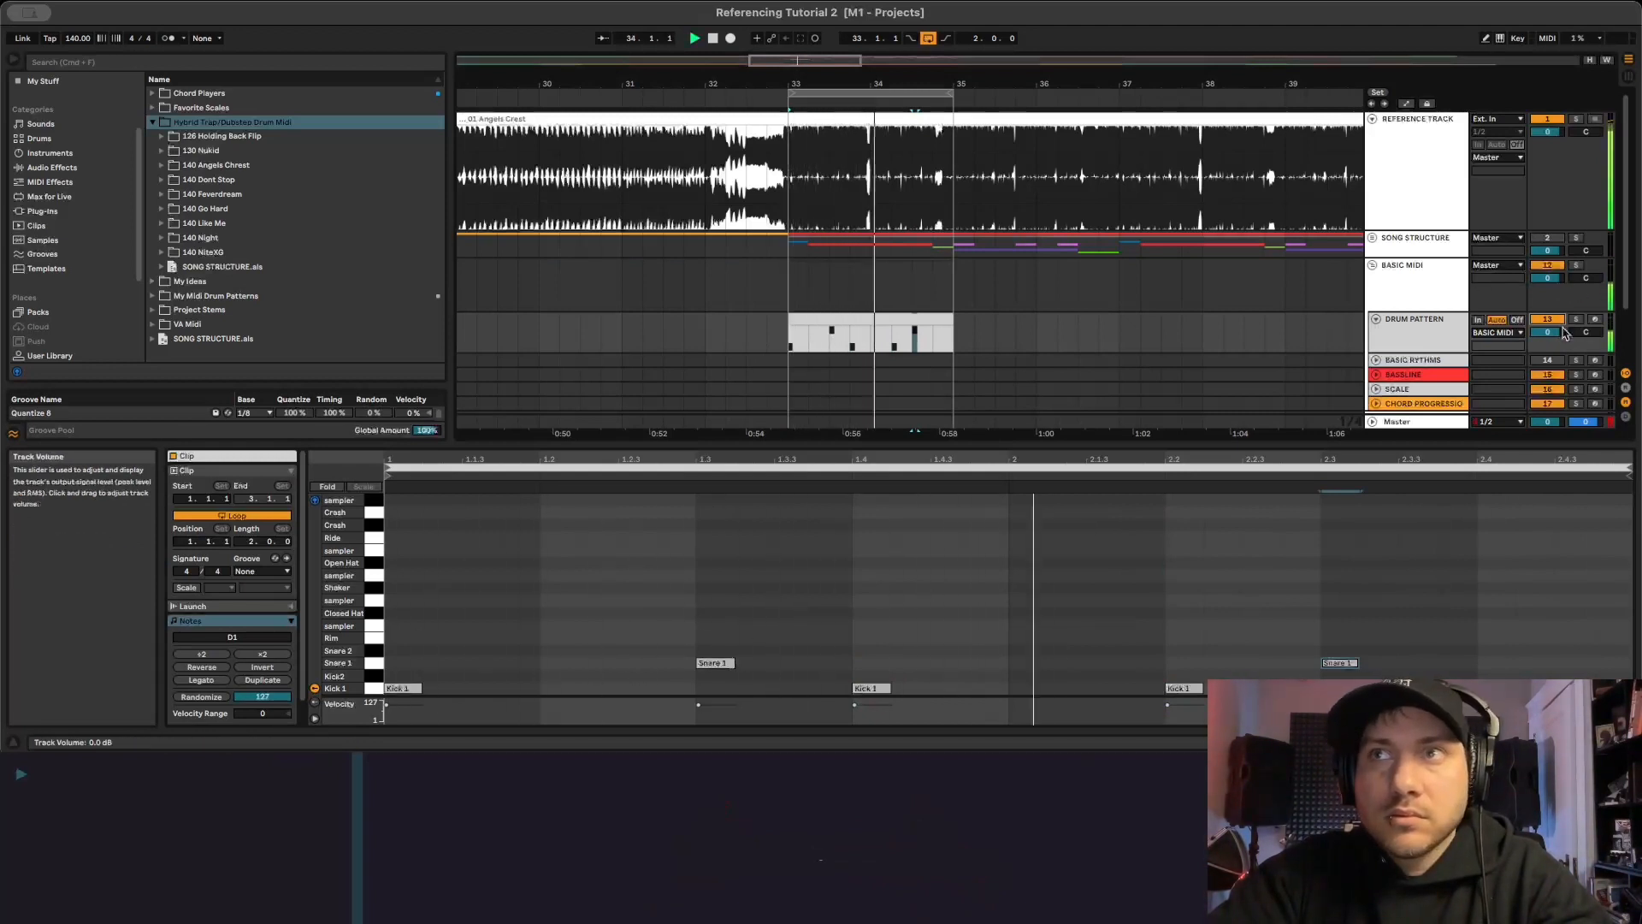
click(1576, 321)
click(1576, 321)
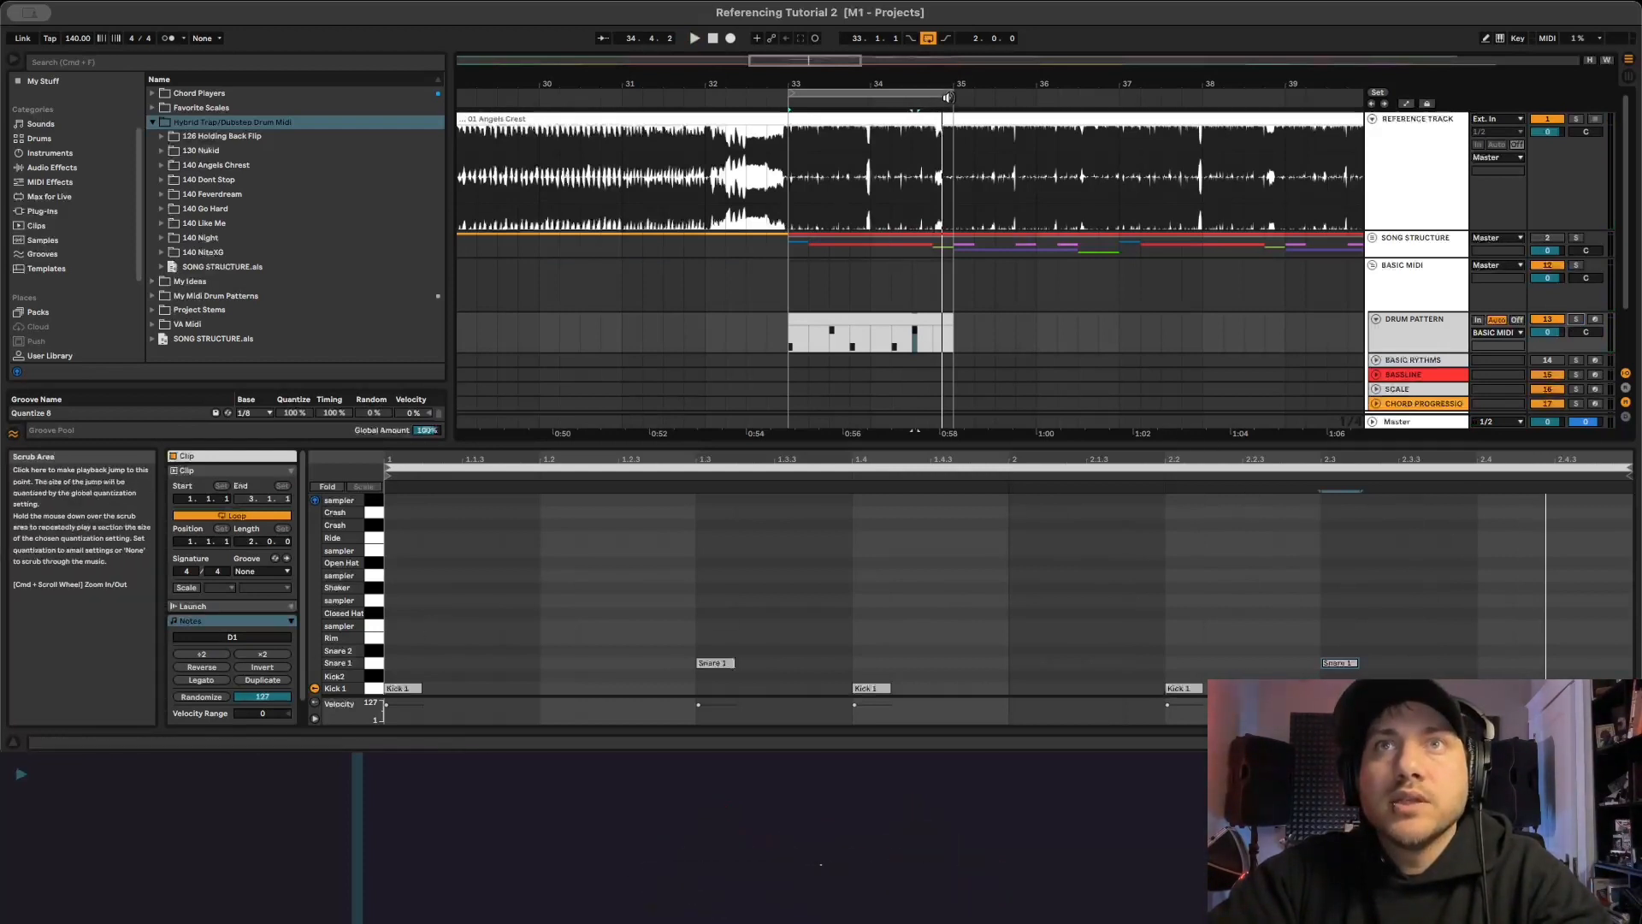
key(space)
Extend the loop to bar 37, repeat the drum pattern over bars 35 to 37 and play it back.
click(950, 97)
drag(950, 97, 1119, 97)
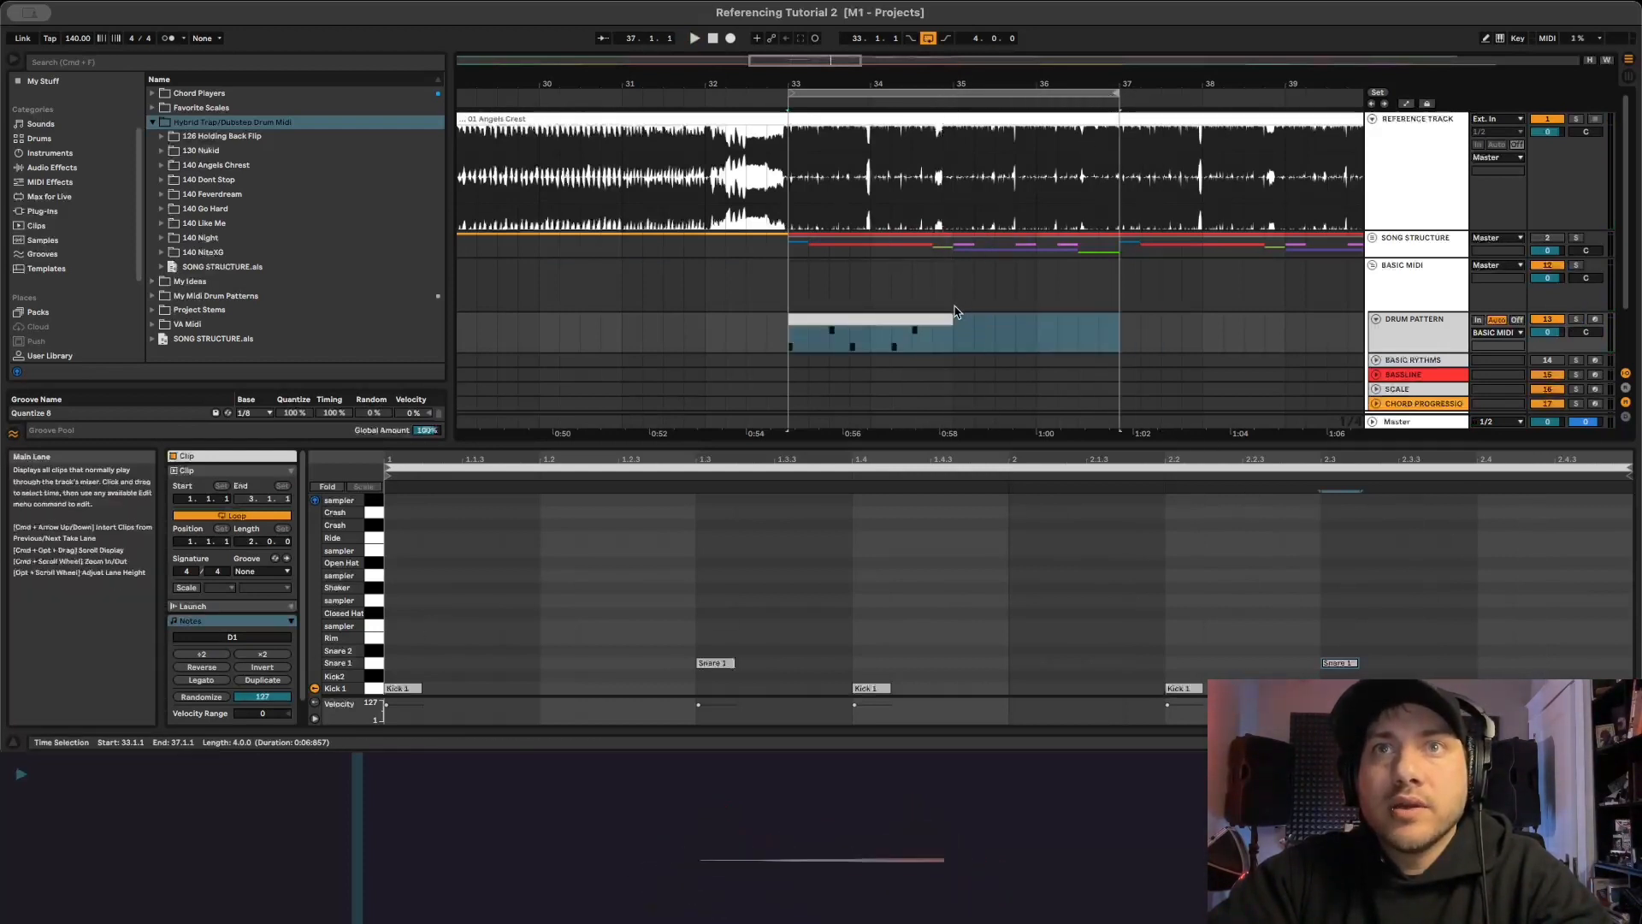
drag(949, 319, 1119, 319)
scroll(941, 360, down, 1)
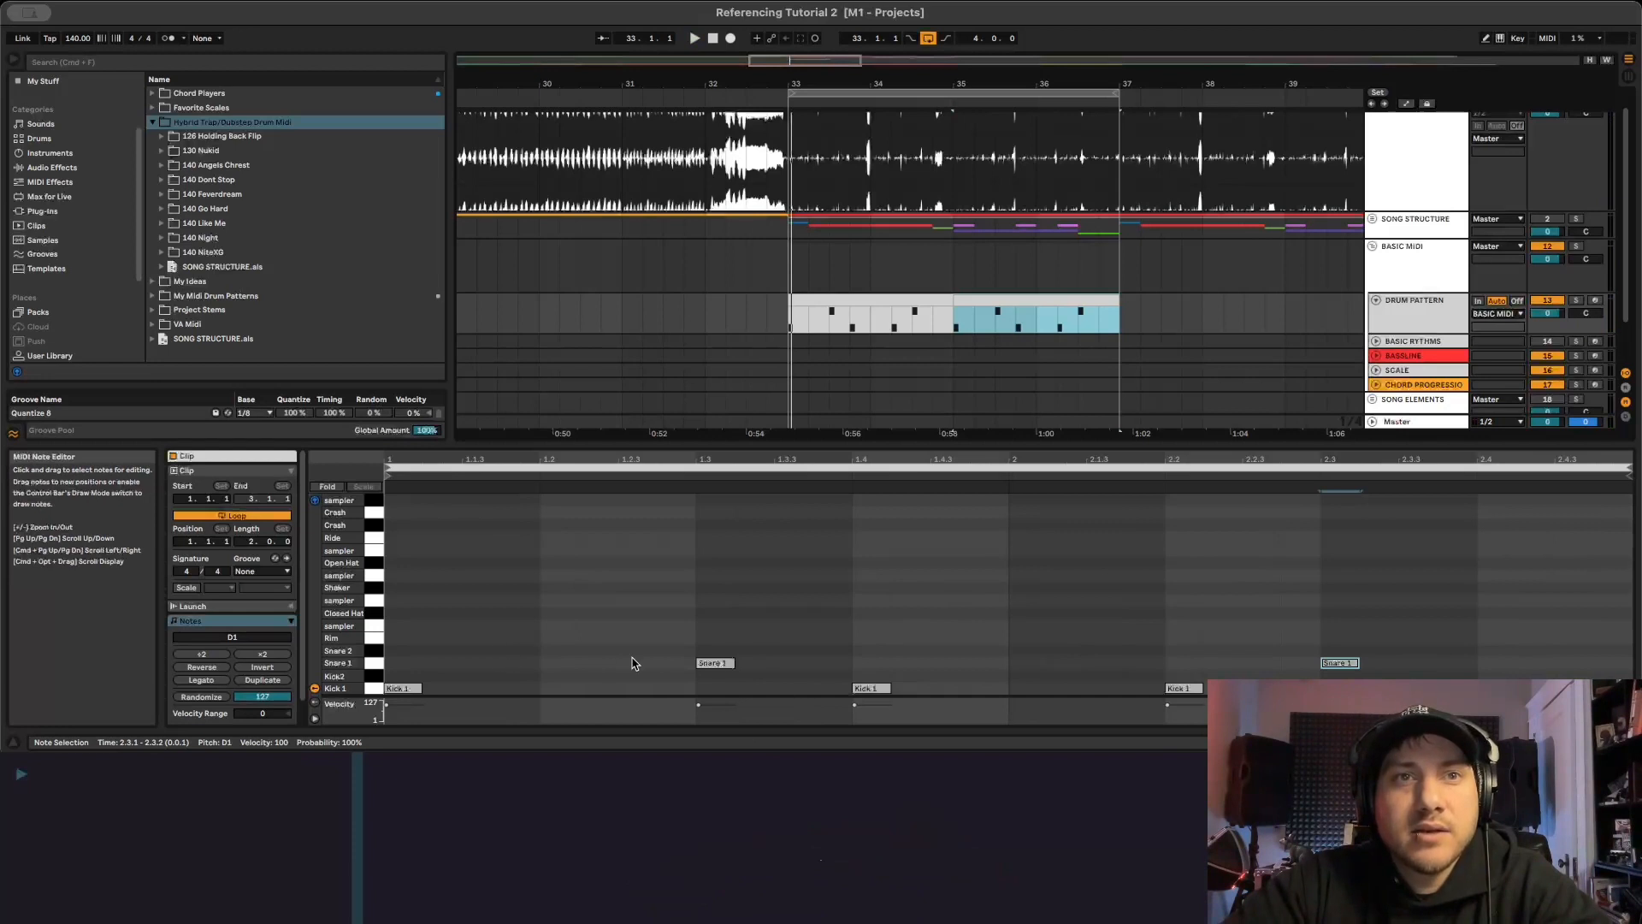
key(space)
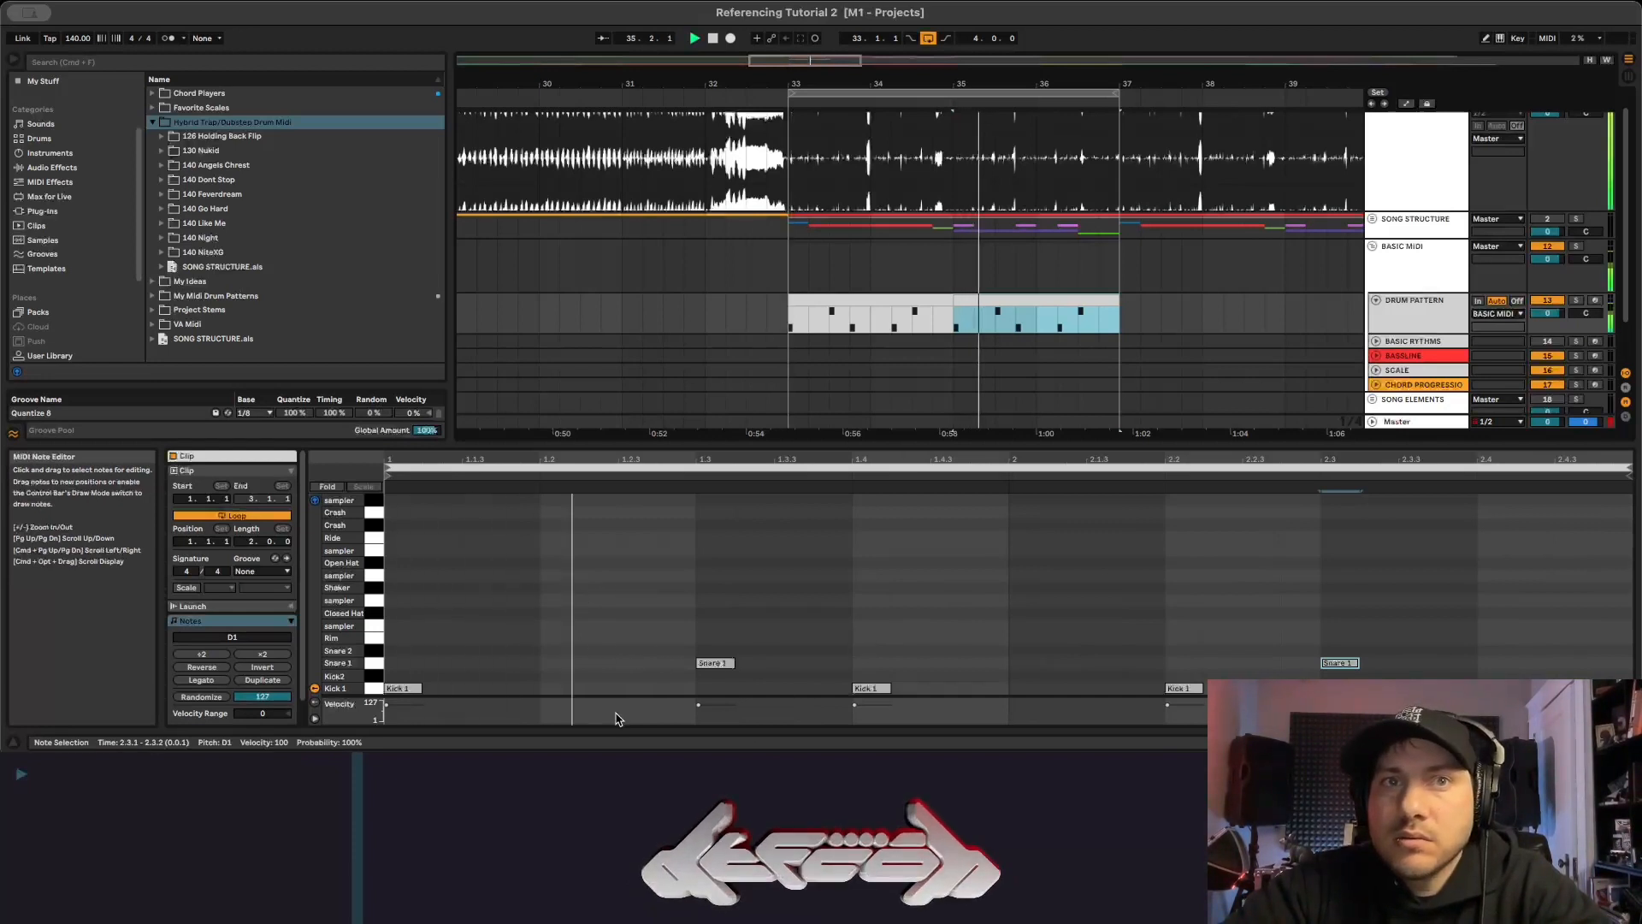
Add Snare 2 notes at 1.1.3 and 1.2.3 to the second drum clip during playback.
key(space)
double_click(481, 650)
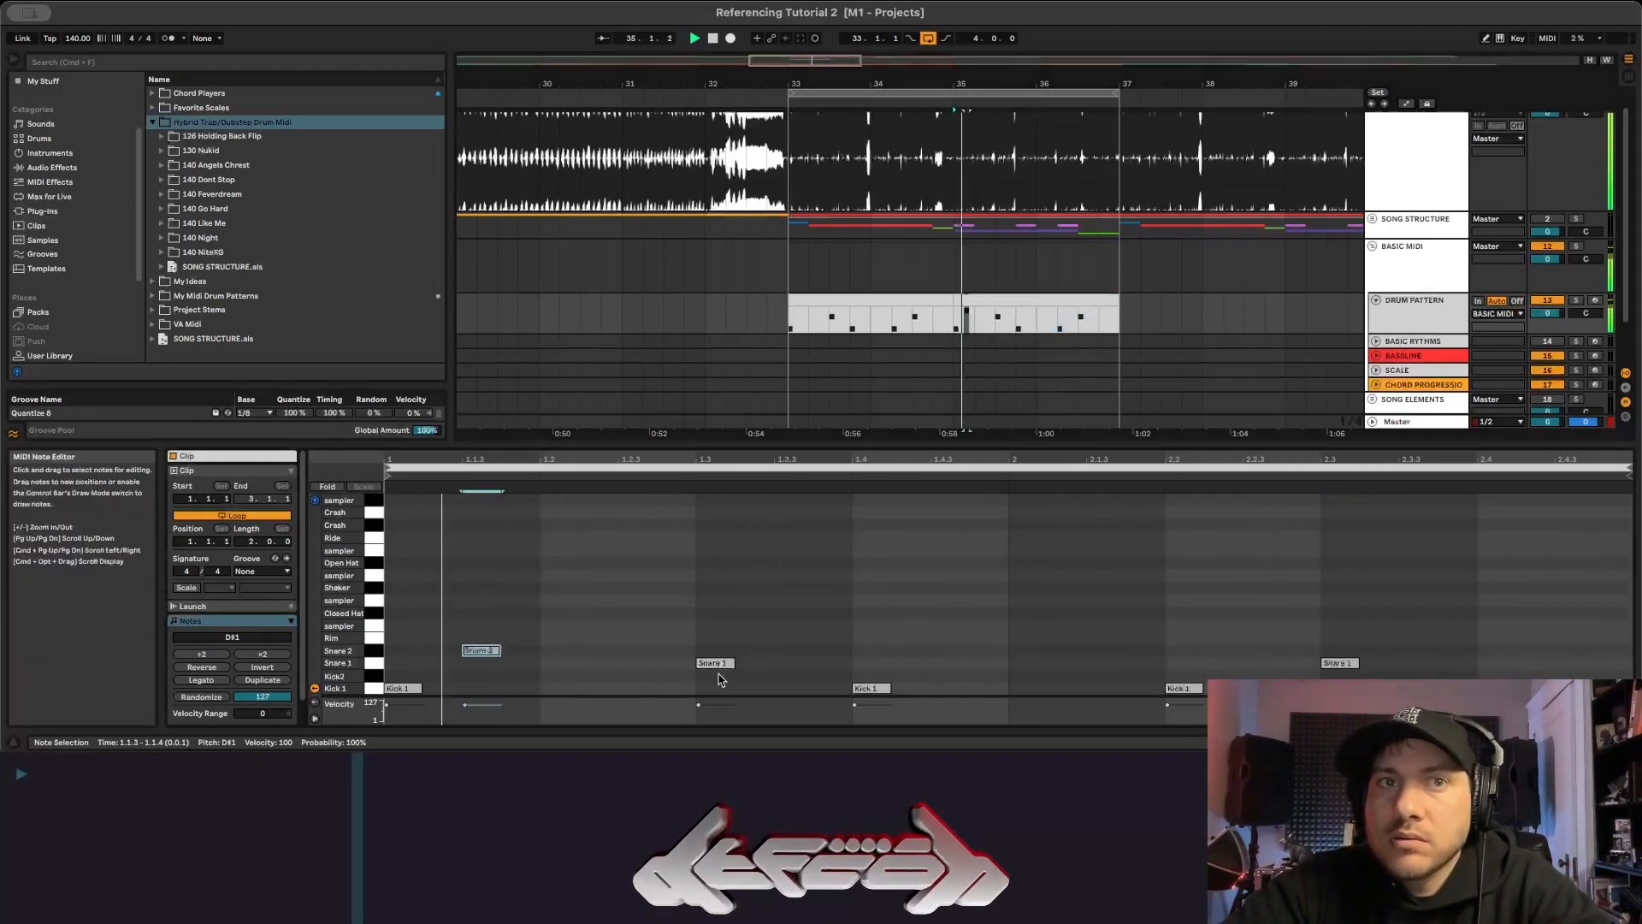
click(633, 655)
double_click(635, 651)
key(space)
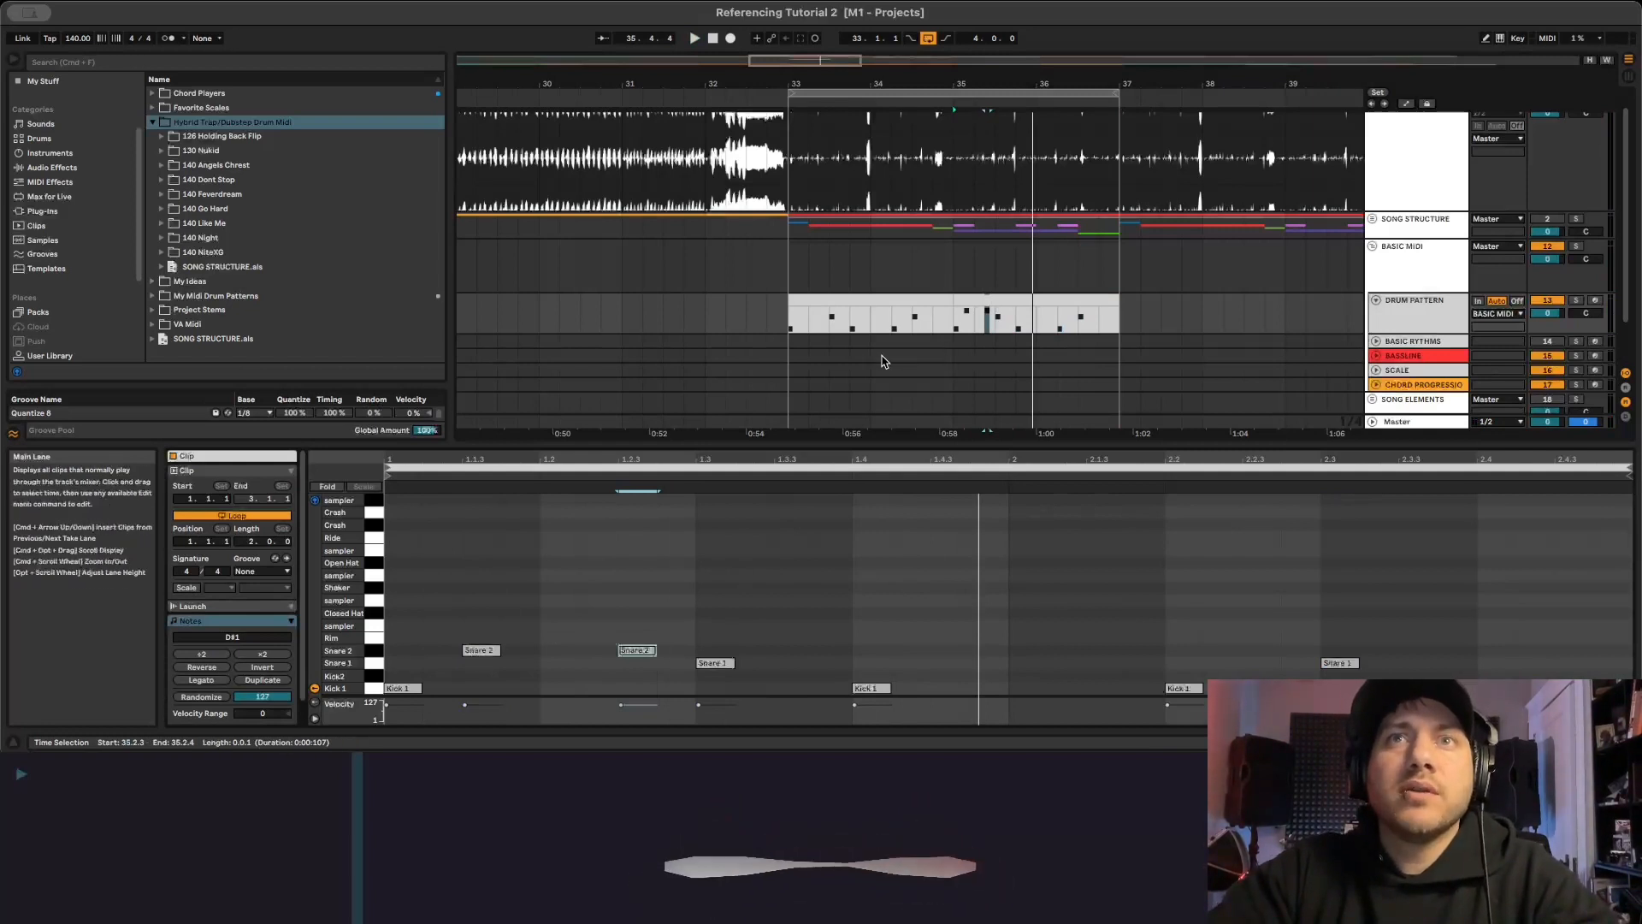
Warp the 01 Angels Crest reference clip in Complex Pro mode and slow the project tempo to 106 BPM.
scroll(884, 359, up, 1)
click(836, 118)
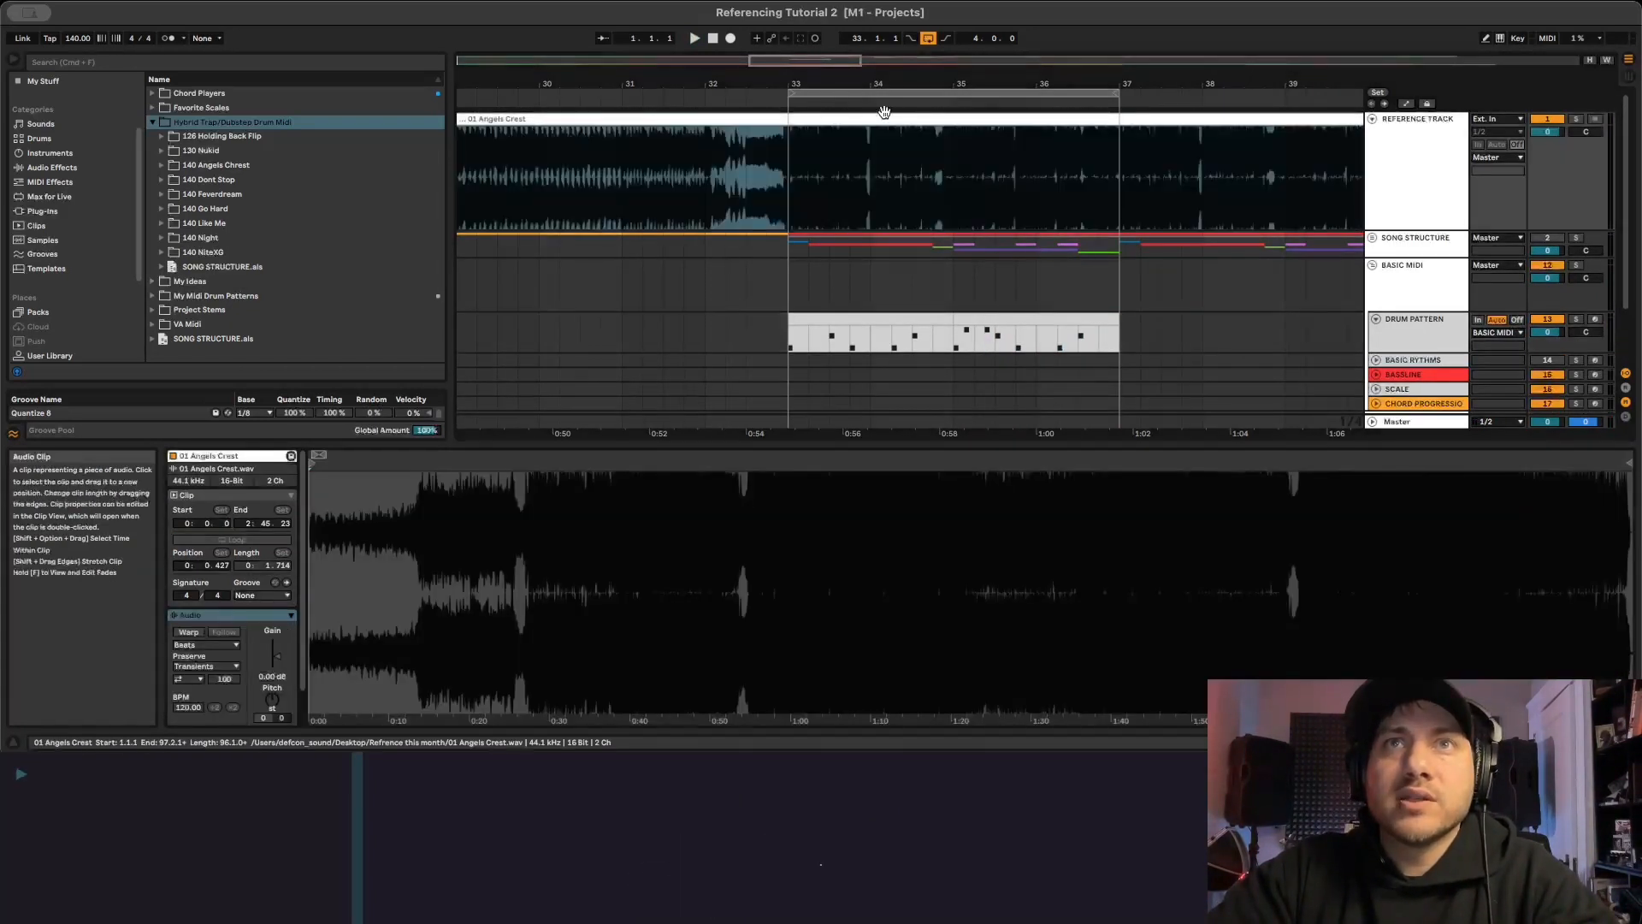
click(188, 631)
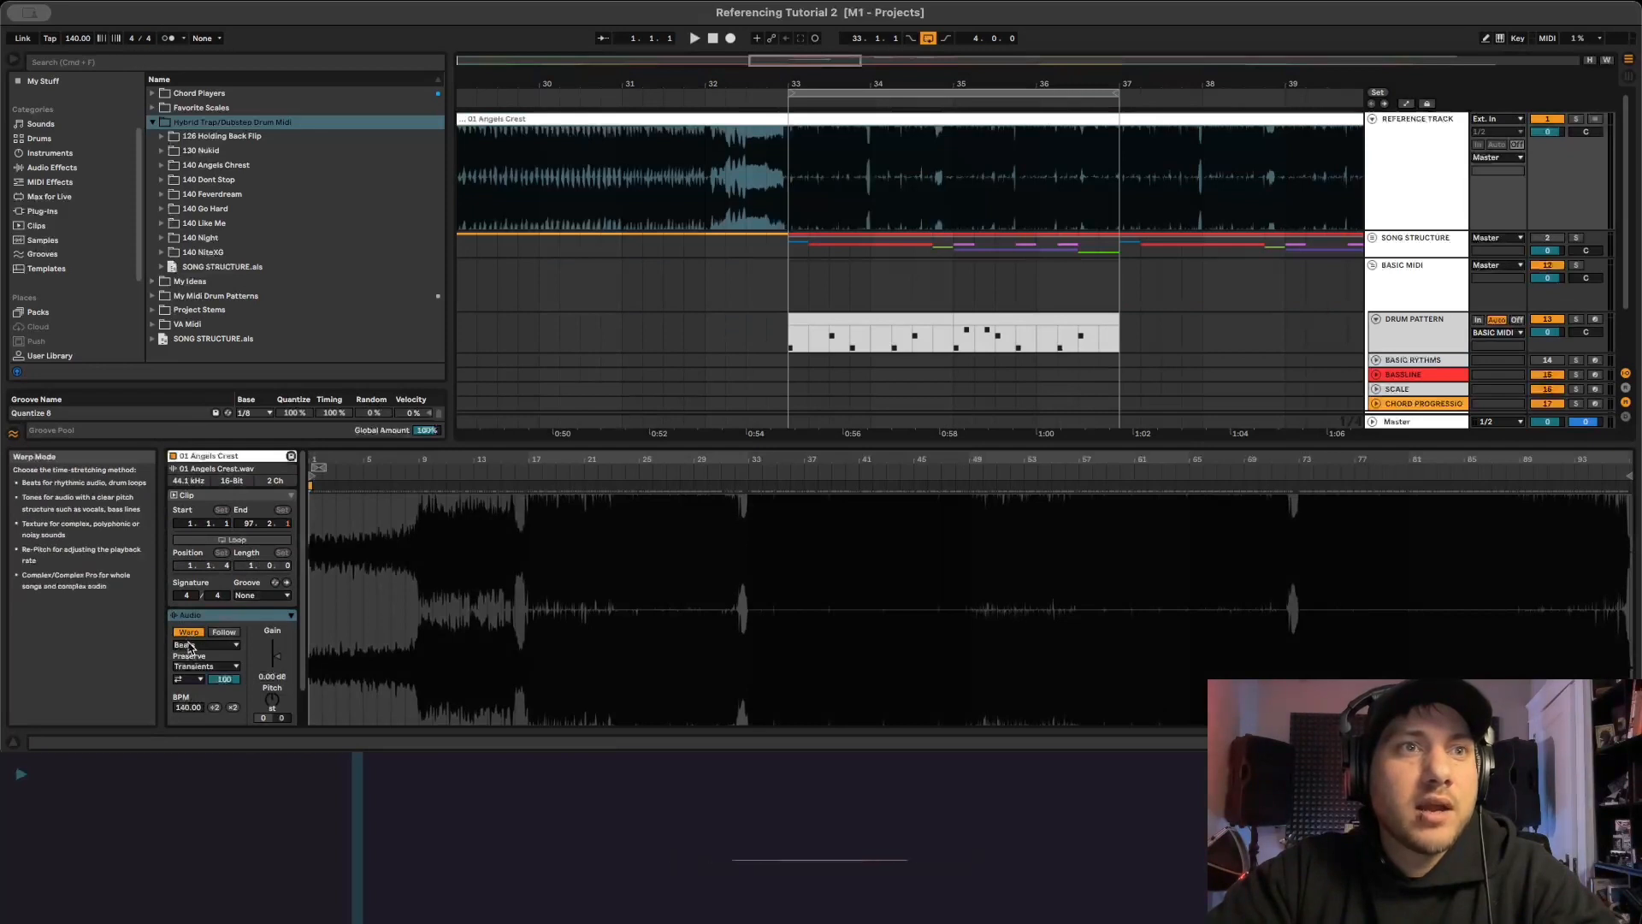
click(190, 645)
click(198, 714)
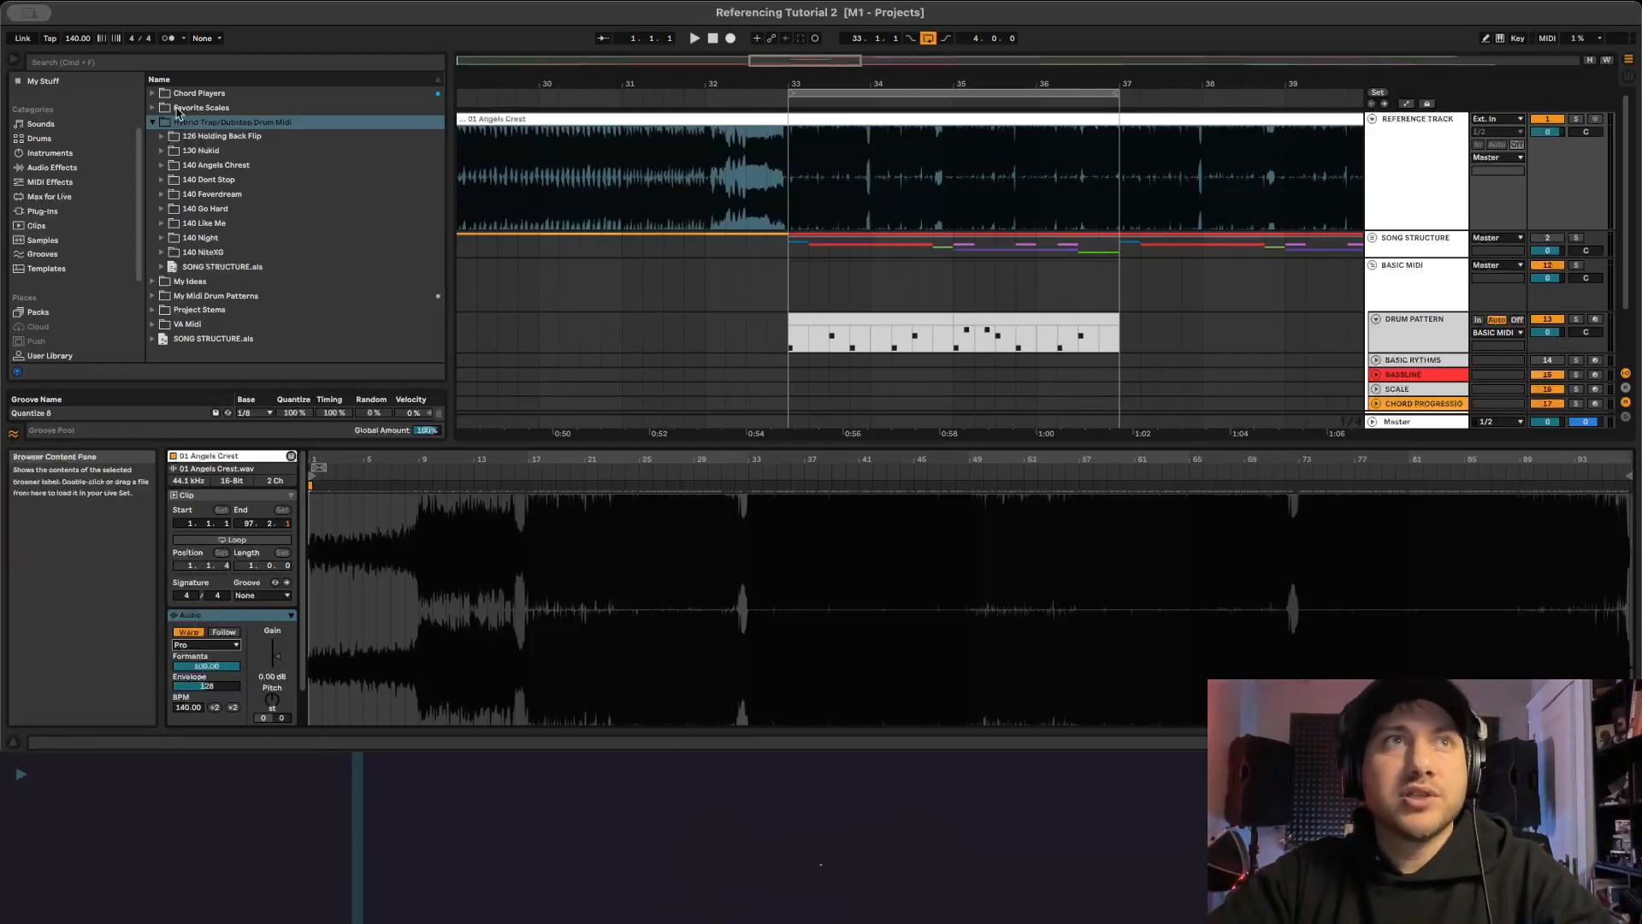
drag(67, 42, 67, 72)
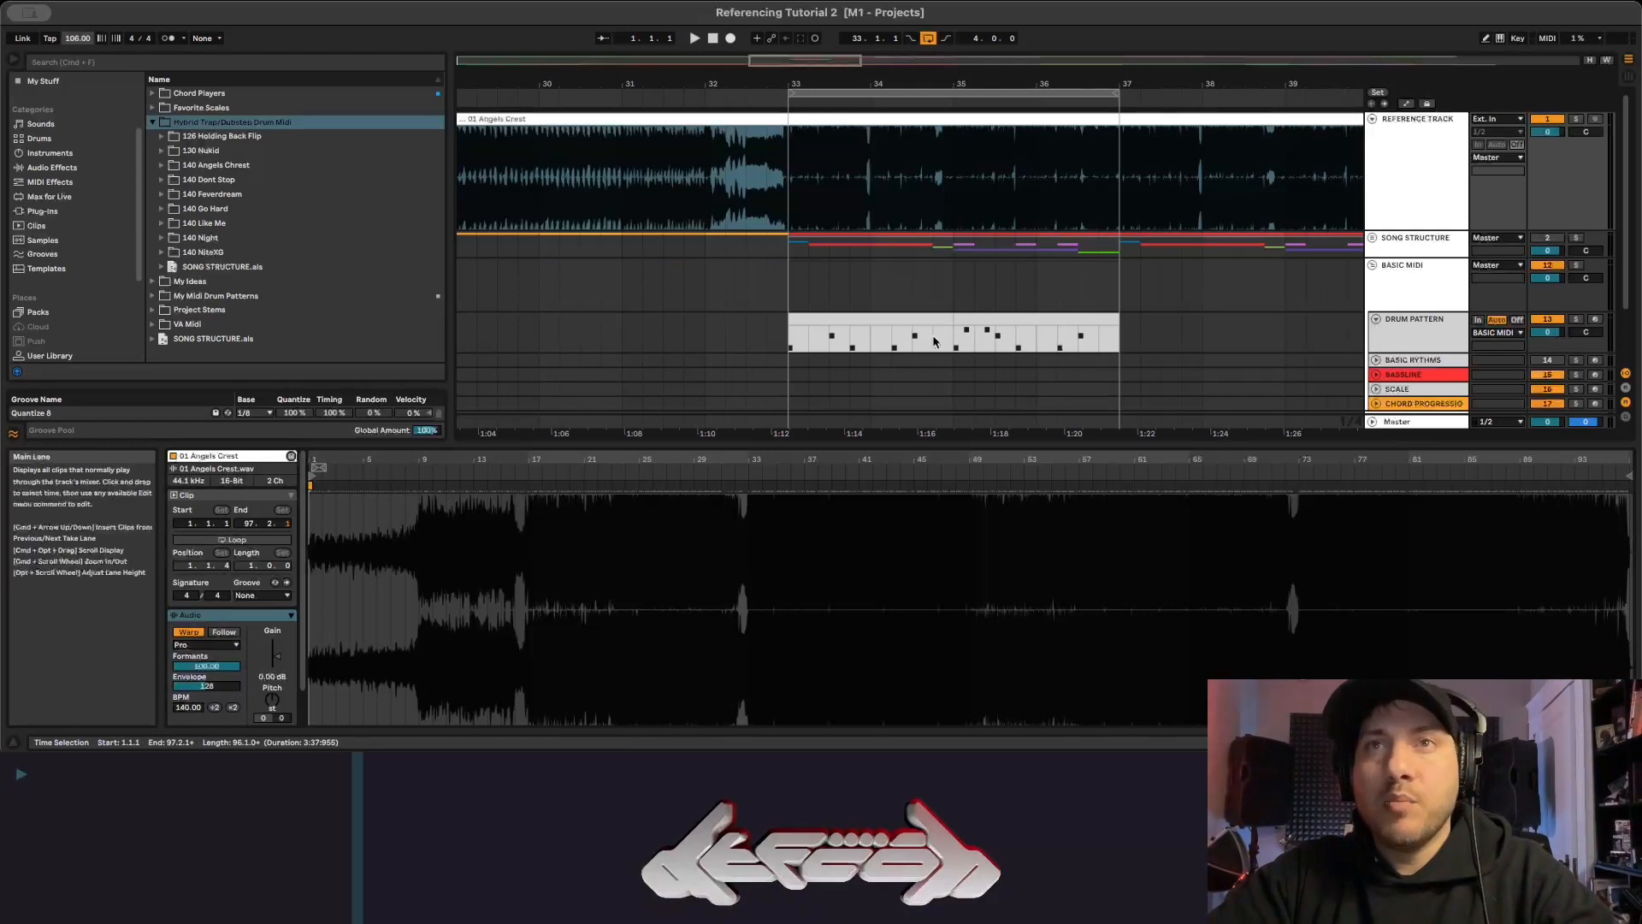
In the bars 35 to 37 drum clip, move the first Snare 2 note to 1.1.4 and add Snare 2 notes at 1.3.4 and 1.4.3 during playback.
click(986, 319)
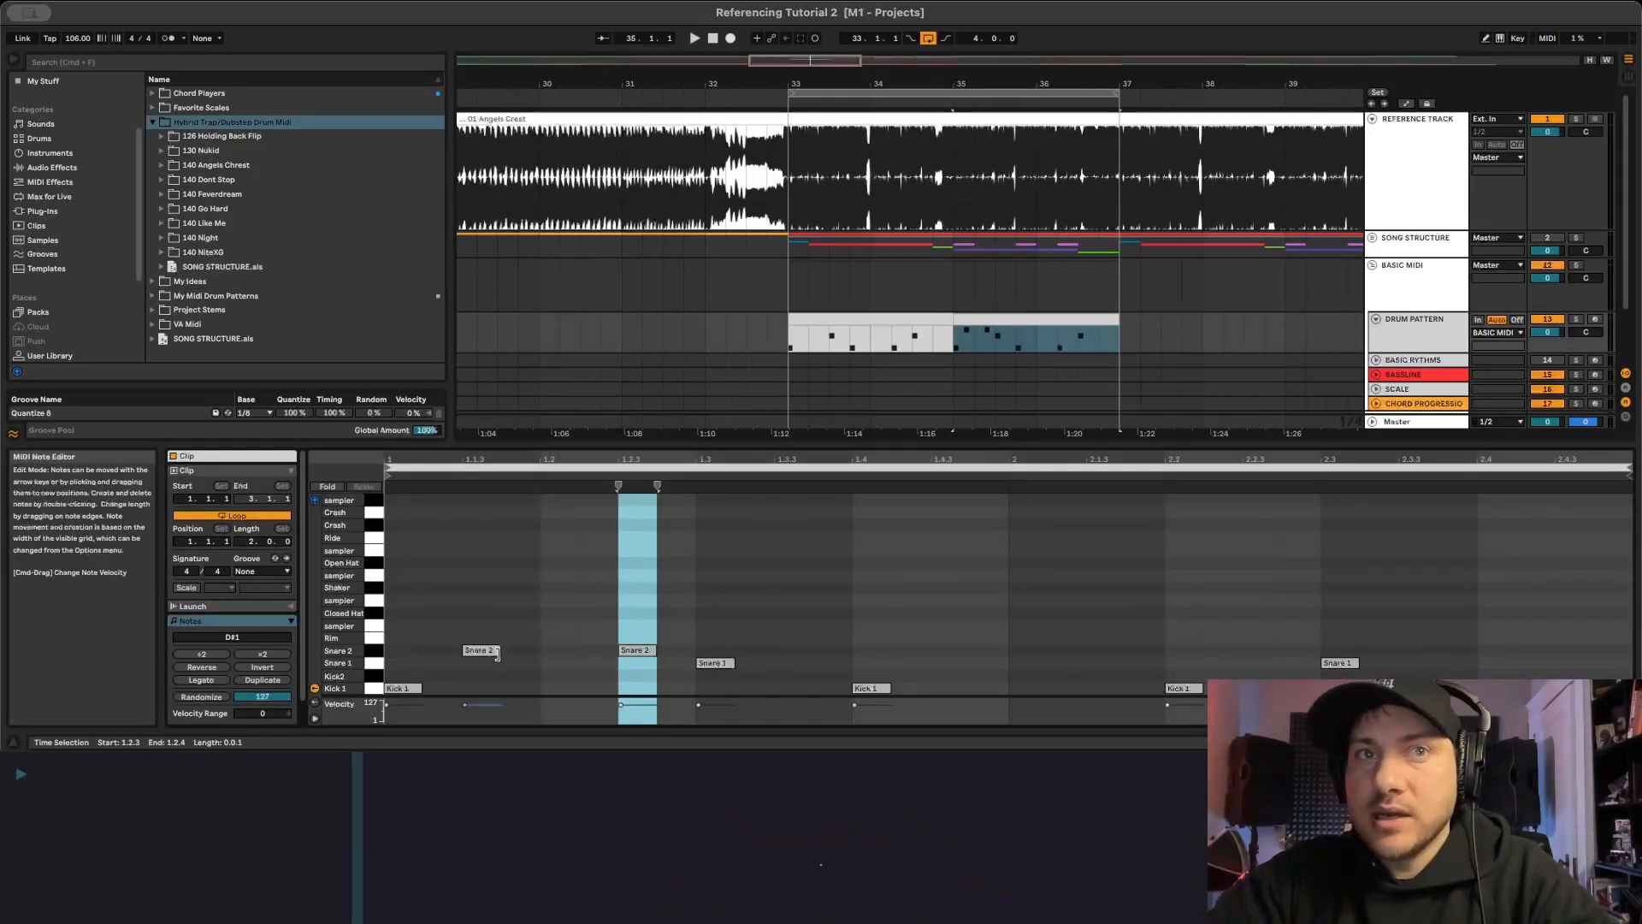
key(space)
drag(490, 651, 527, 652)
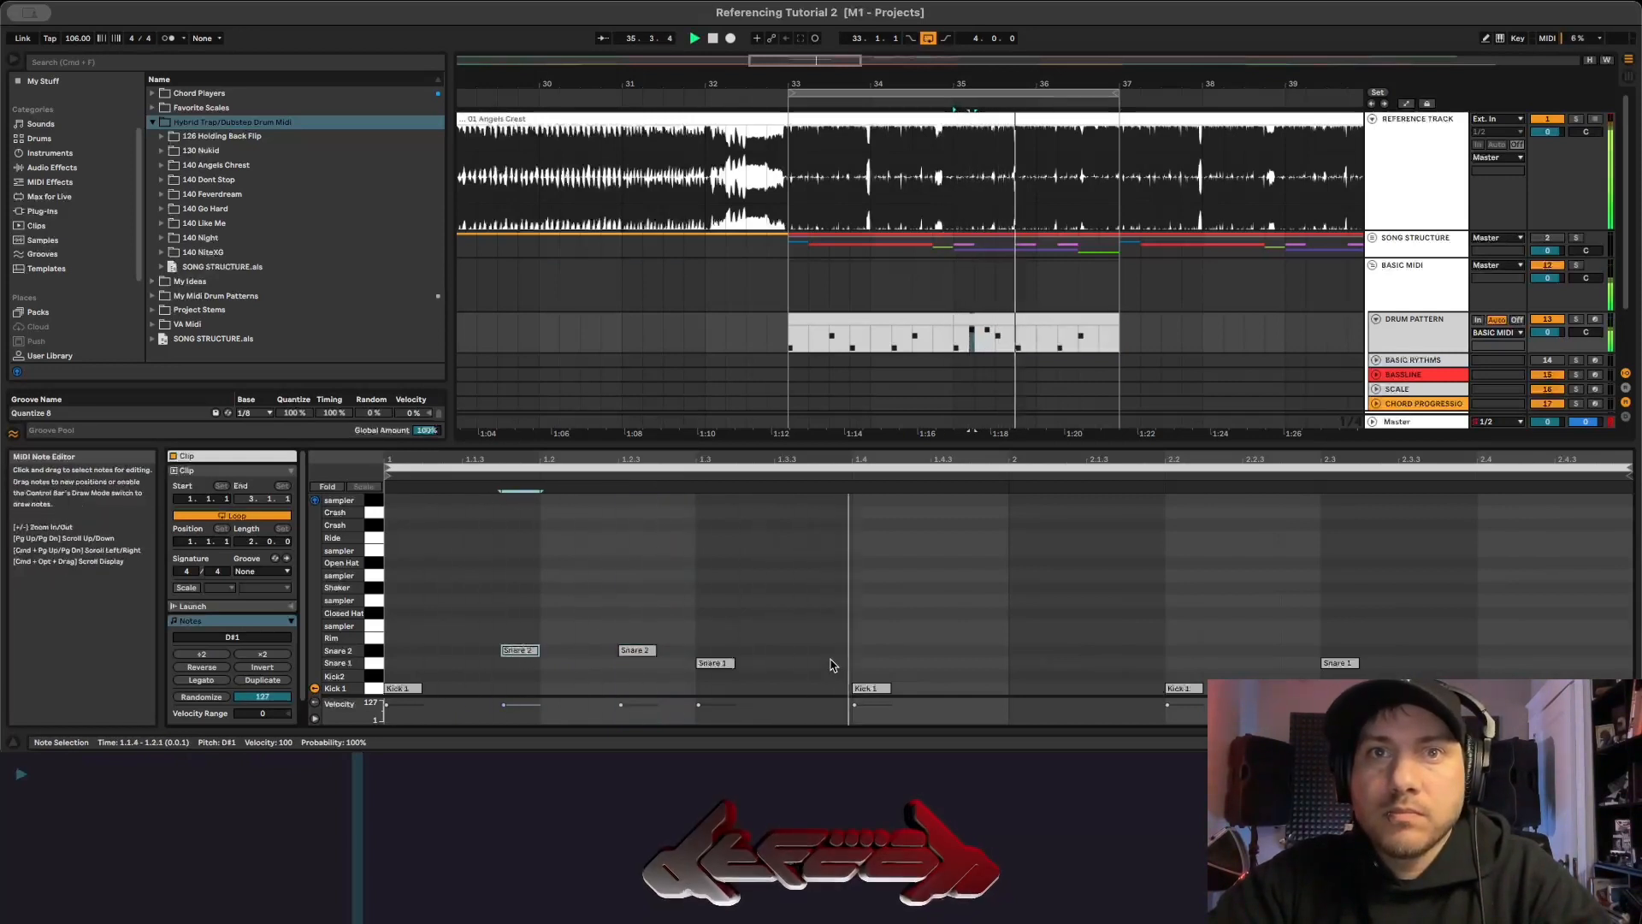
double_click(803, 652)
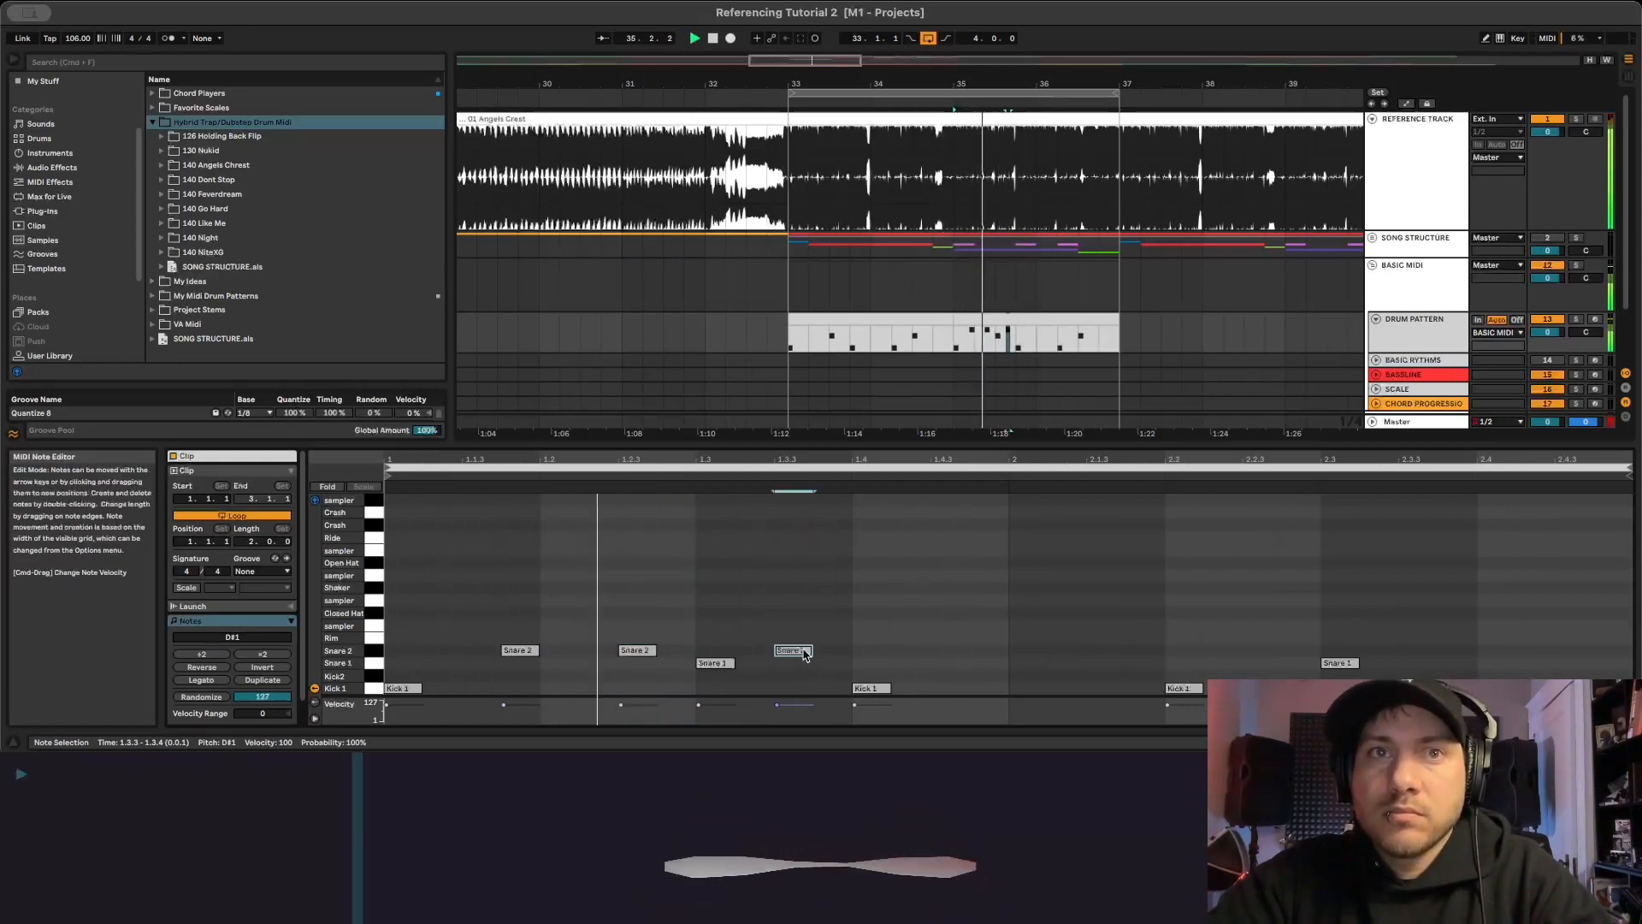
drag(804, 655, 843, 654)
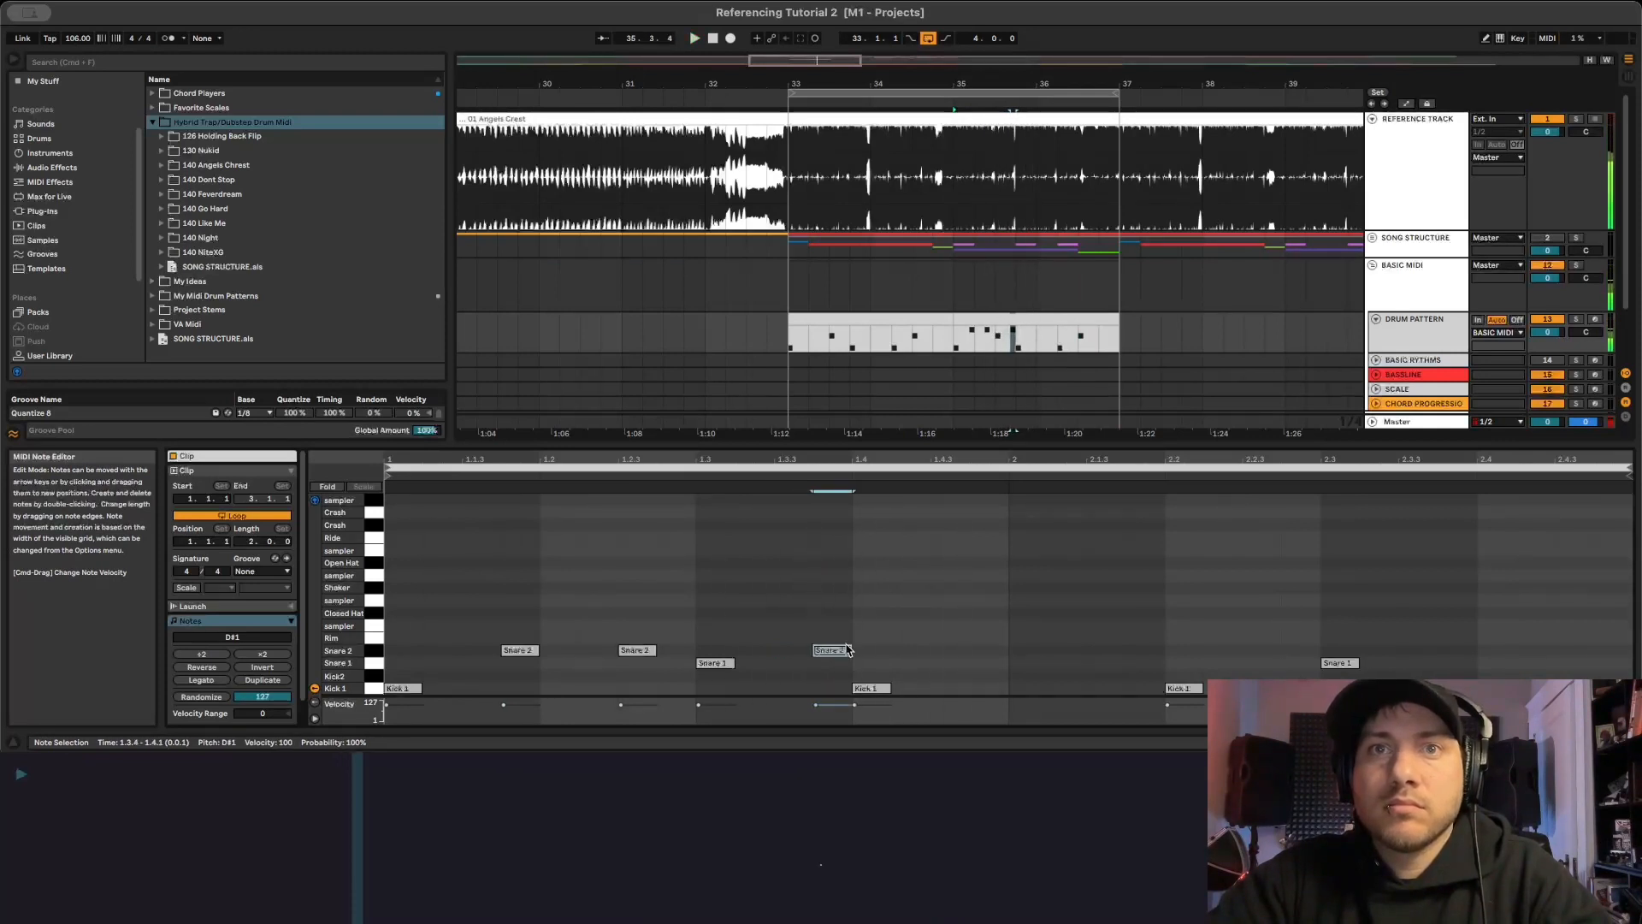
double_click(951, 651)
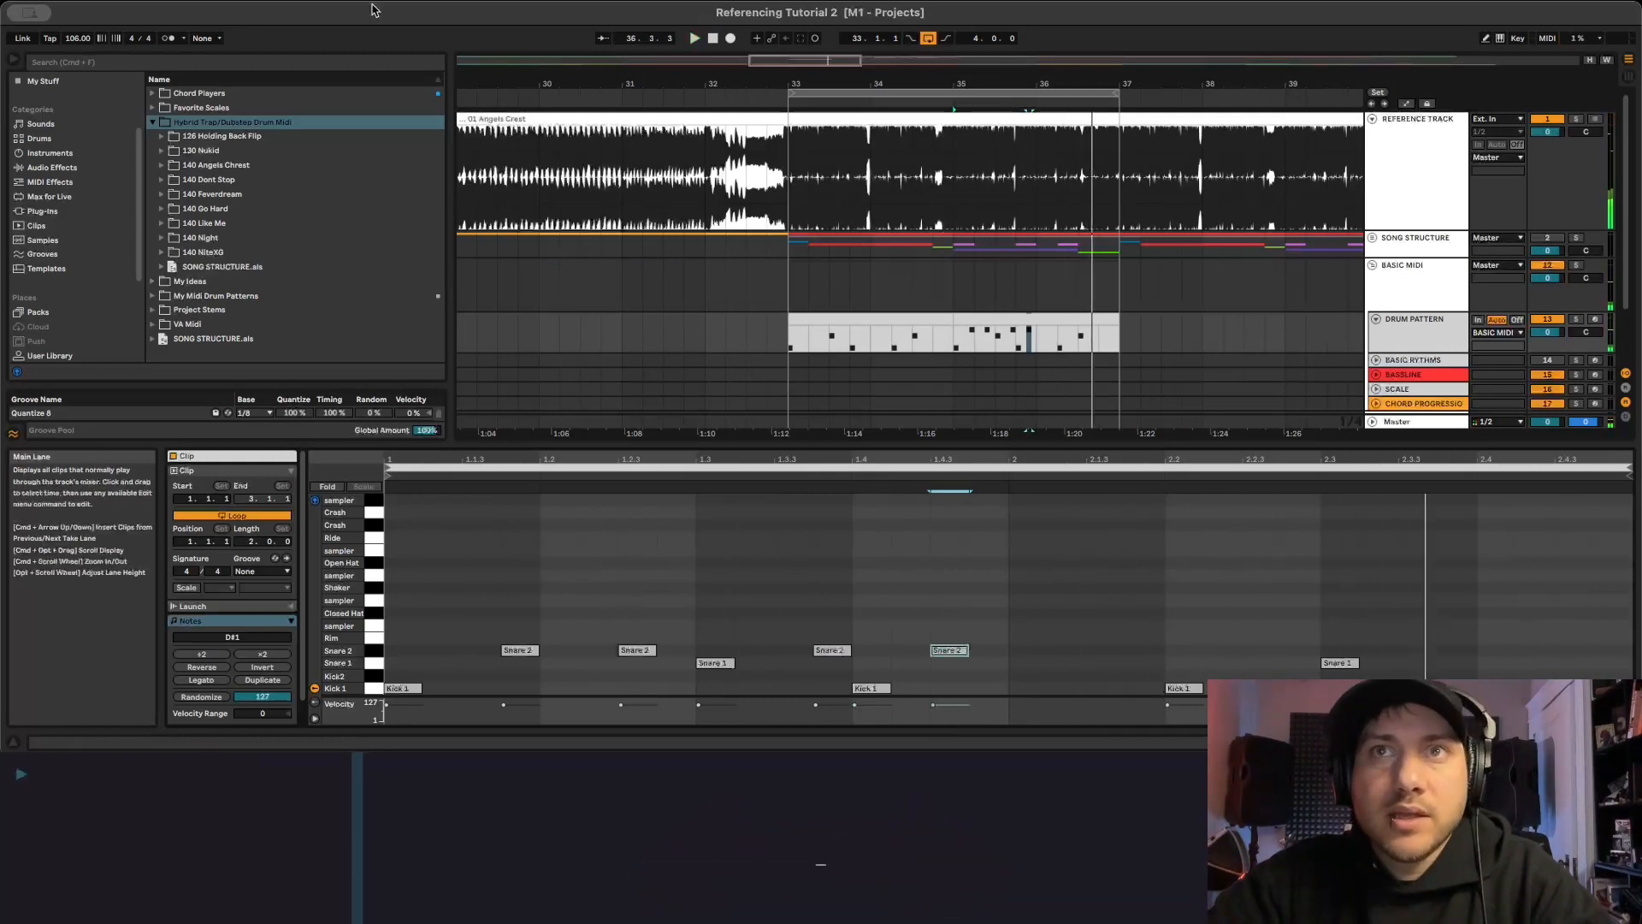
Stop playback and set the project tempo to 140 BPM.
key(space)
click(73, 39)
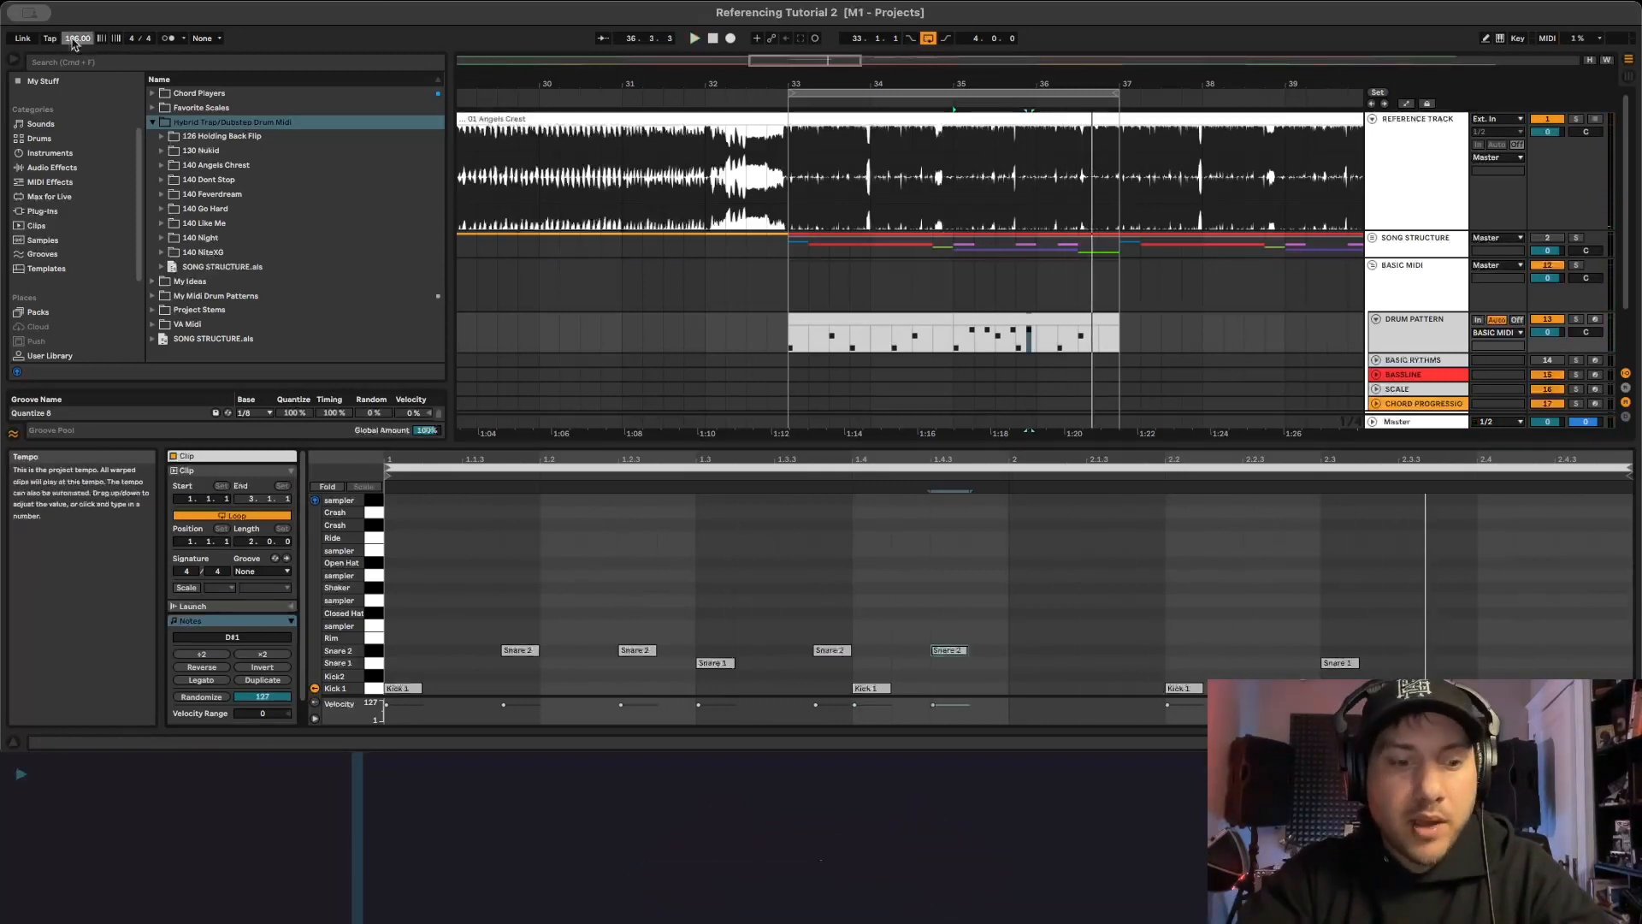
text(140)
key(Return)
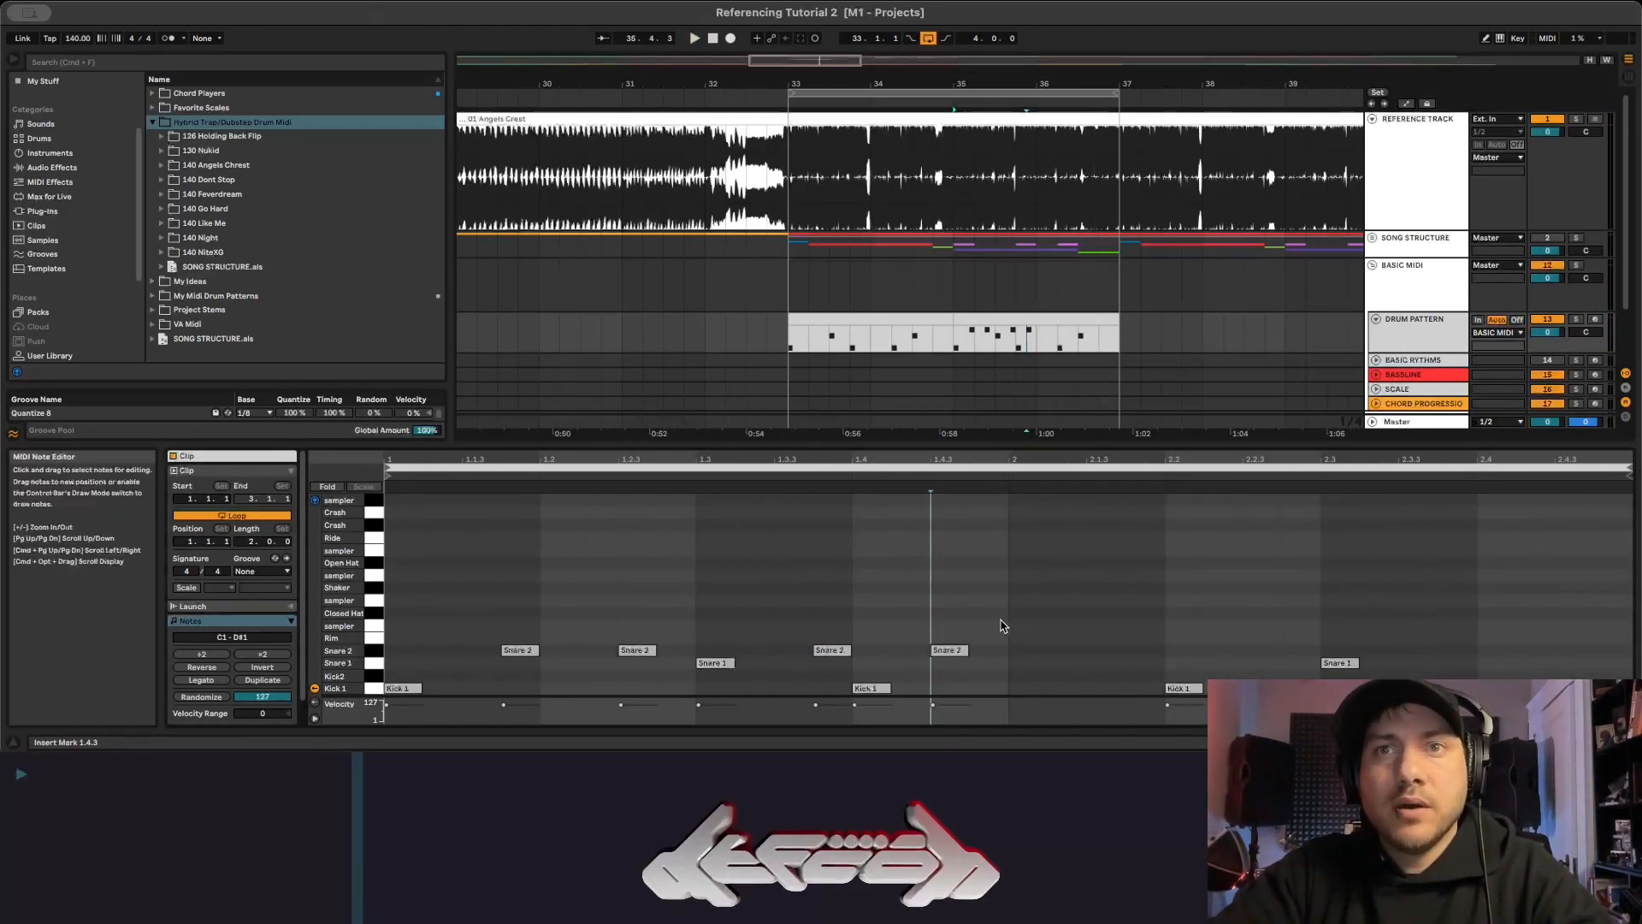
Duplicate the four Snare 2 notes into the clip's second bar, enlarge the note editor and play the result.
drag(1003, 625, 387, 655)
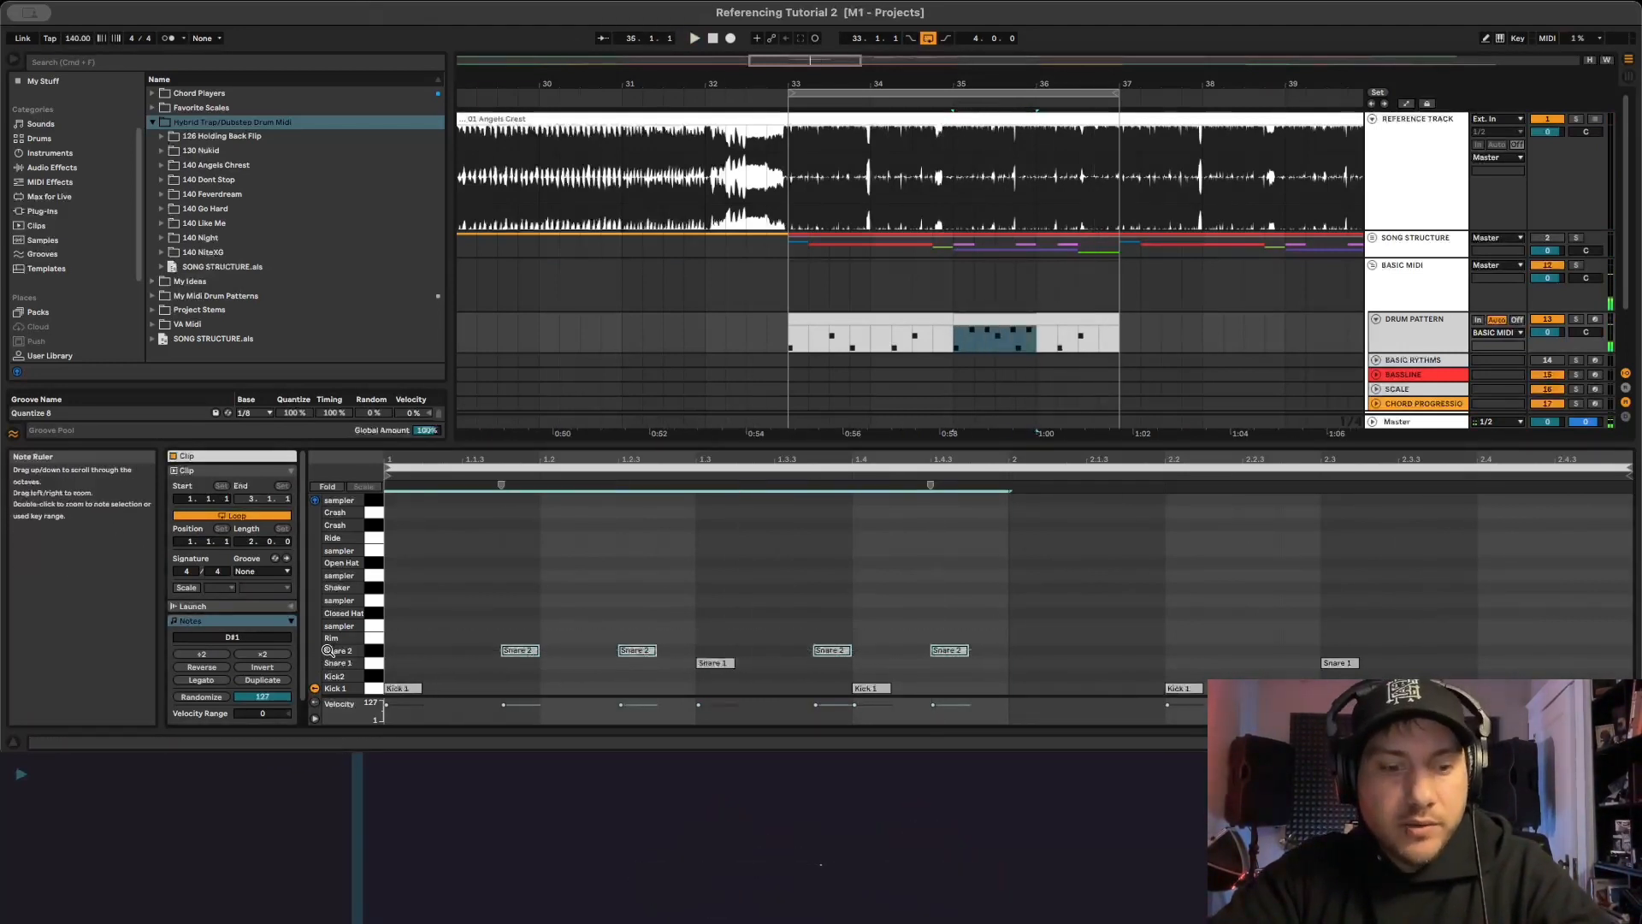
key(super+d)
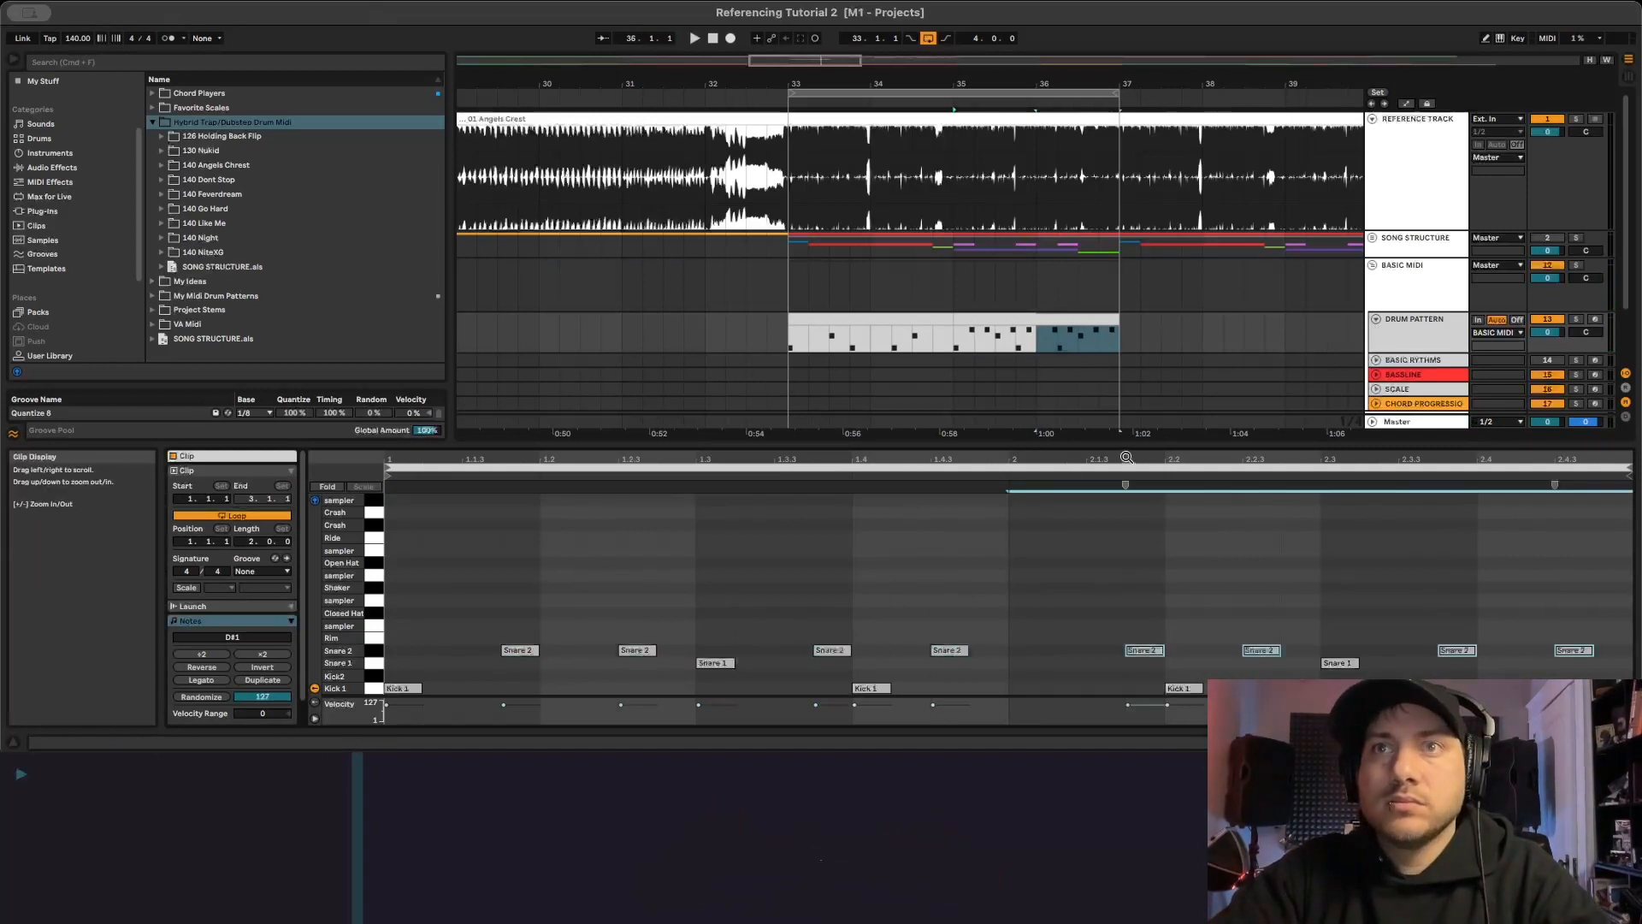
drag(1126, 447, 1126, 403)
key(space)
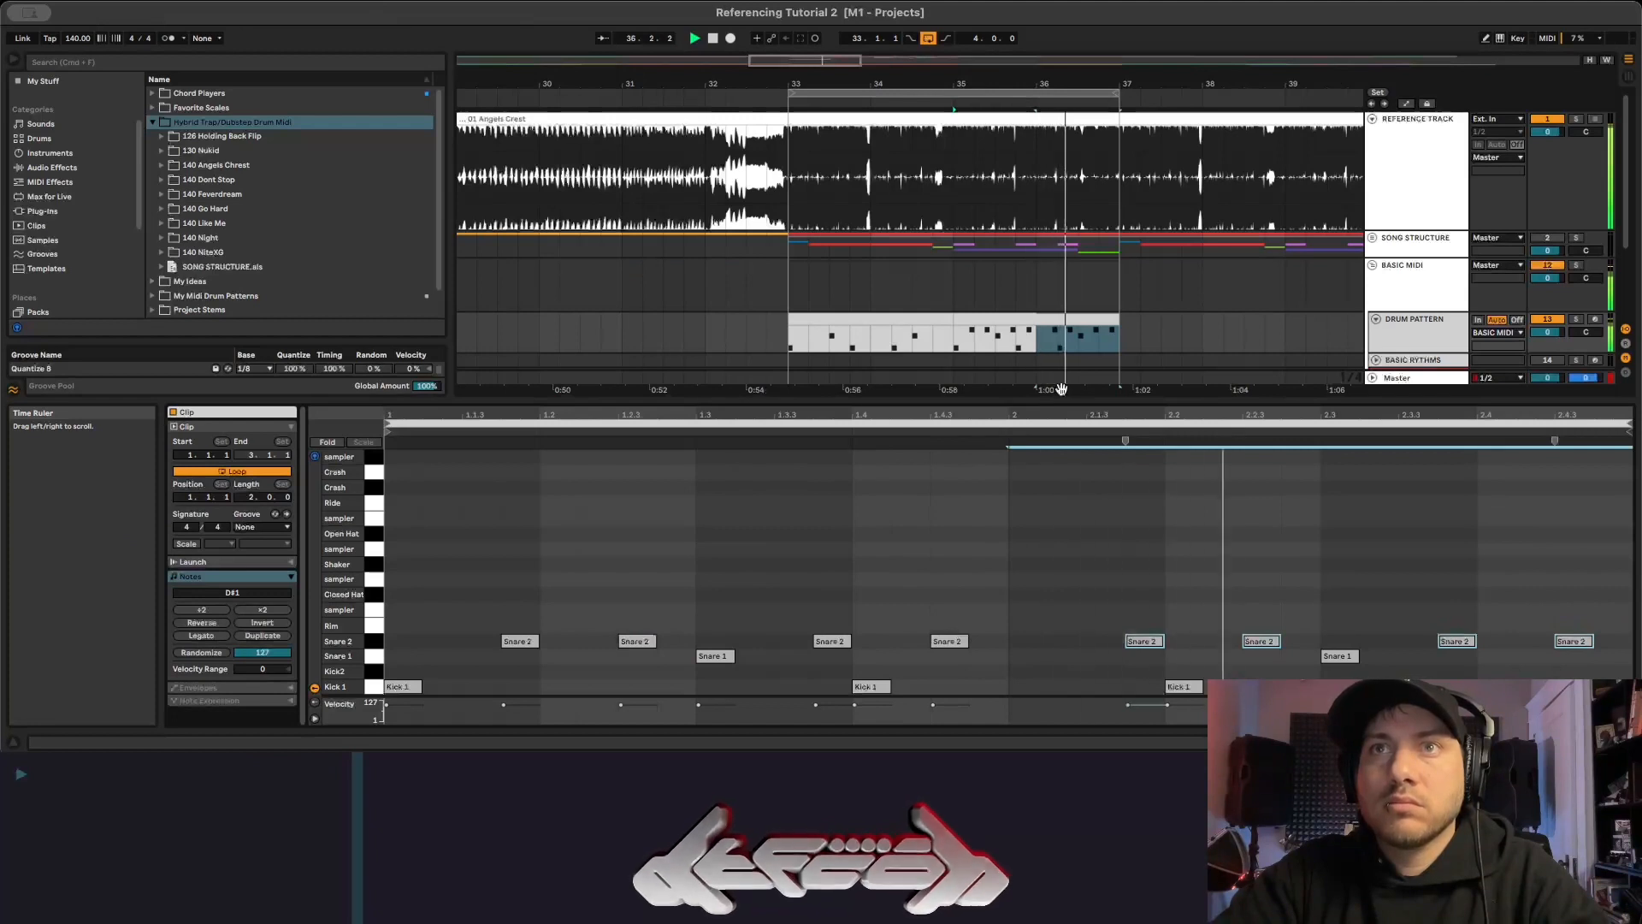
Move the Snare 2 note at 2.3.4 to 2.3.3, delete the one at 2.4.3 and play back the pattern.
key(space)
click(1437, 646)
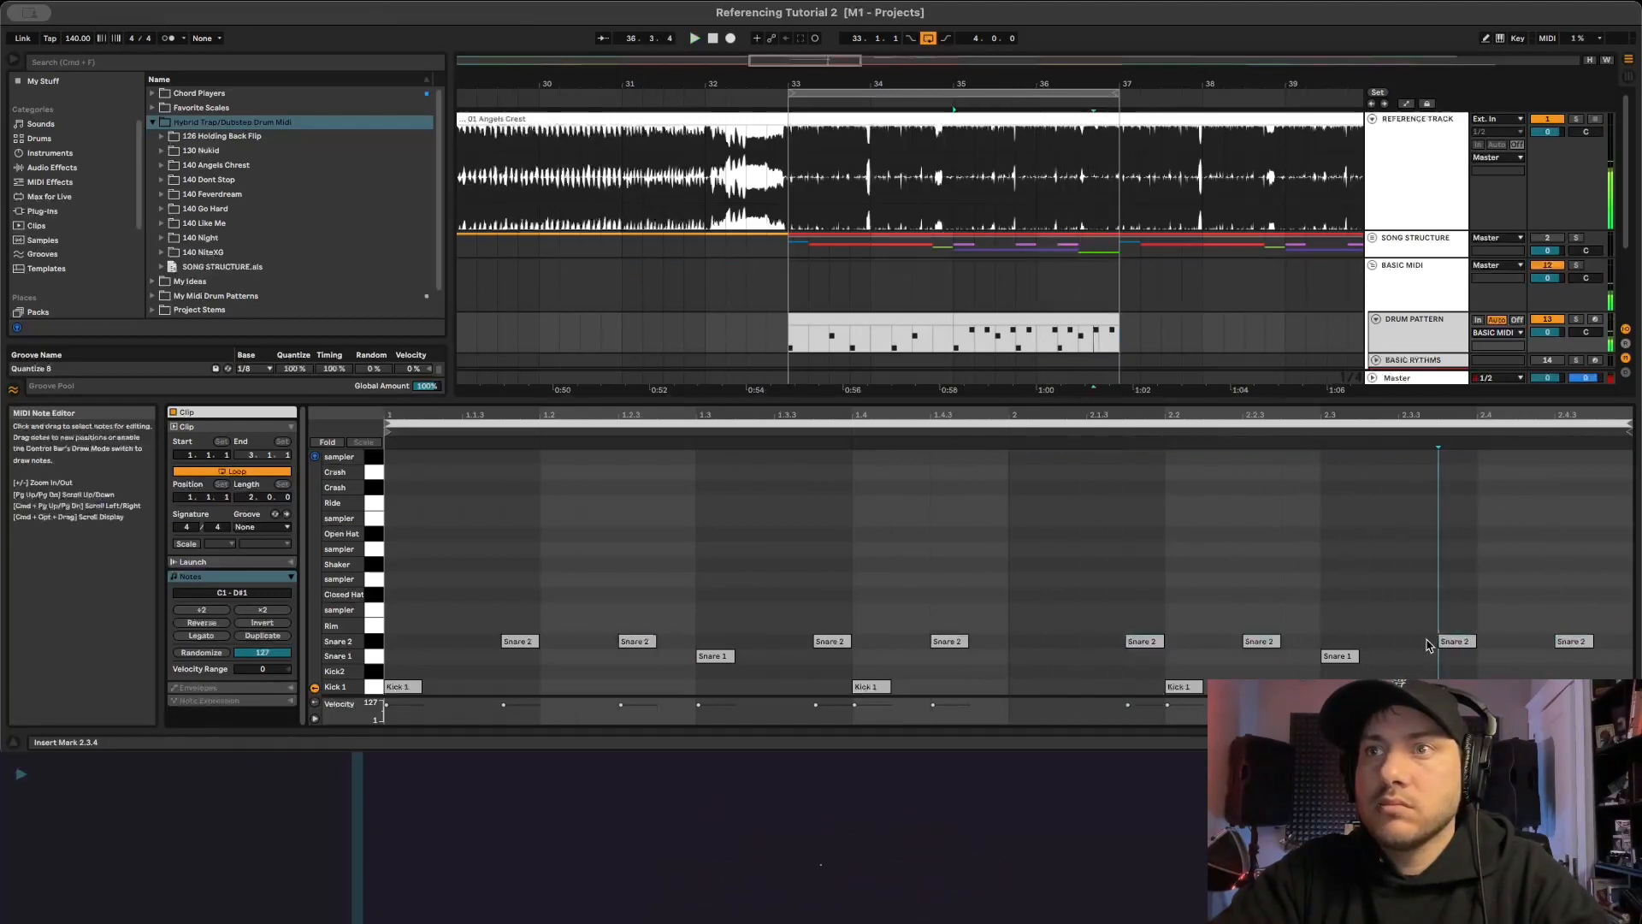
drag(1454, 641, 1416, 642)
double_click(1571, 642)
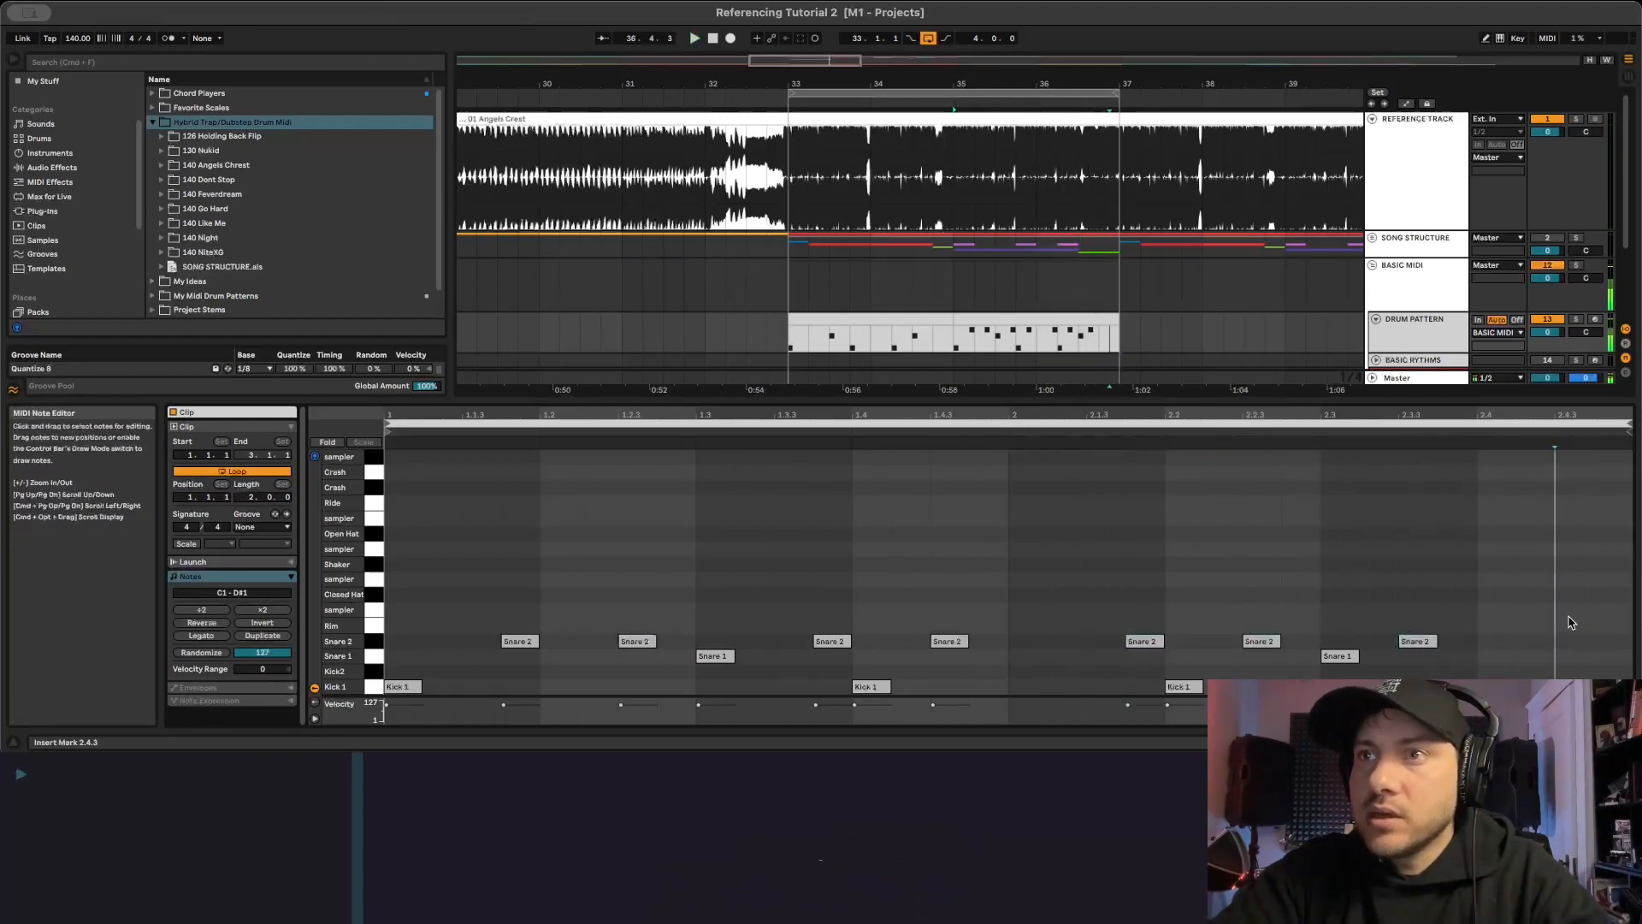
click(1318, 434)
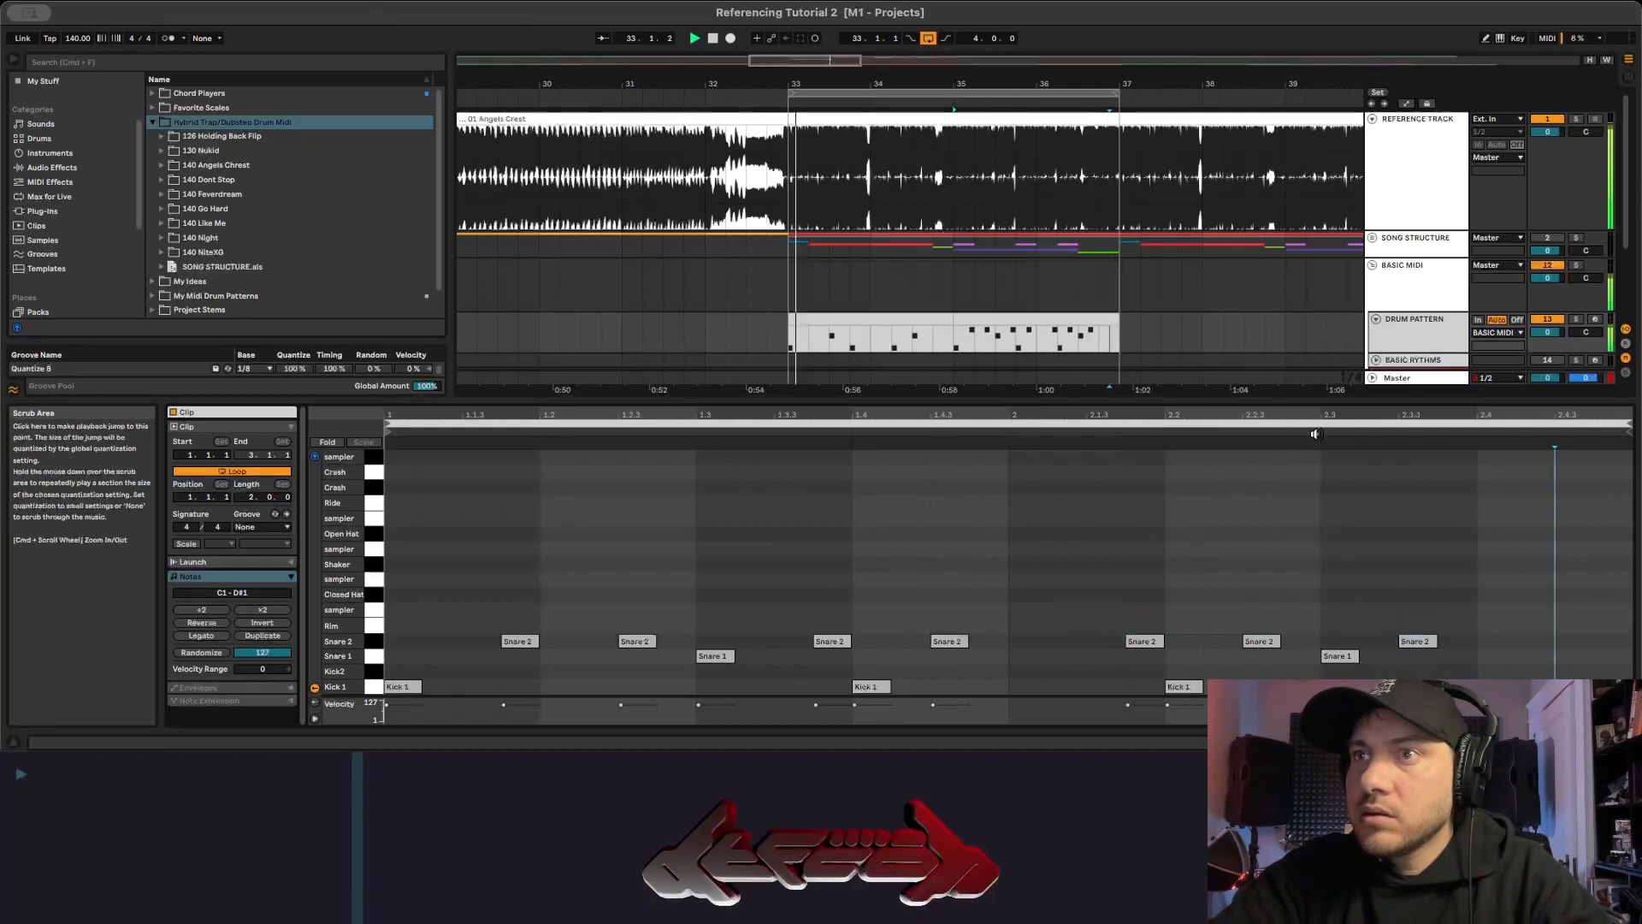
click(990, 323)
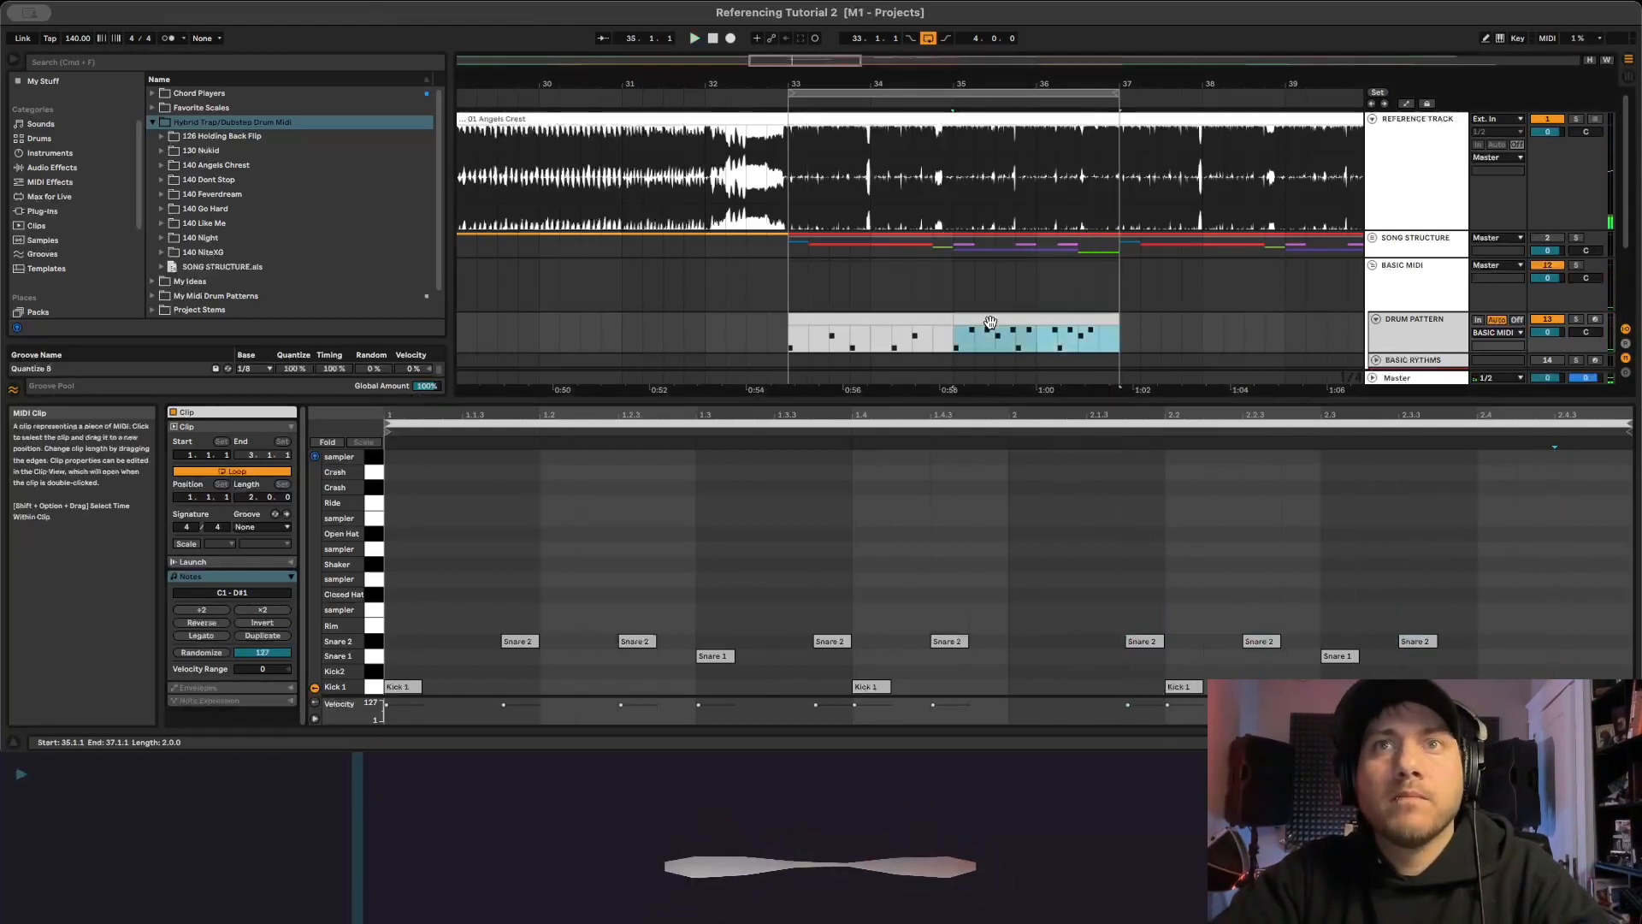
Add a Ride note on every beat from 1.1 to 2.4 in the drum clip over bars 33 to 35.
click(861, 319)
key(space)
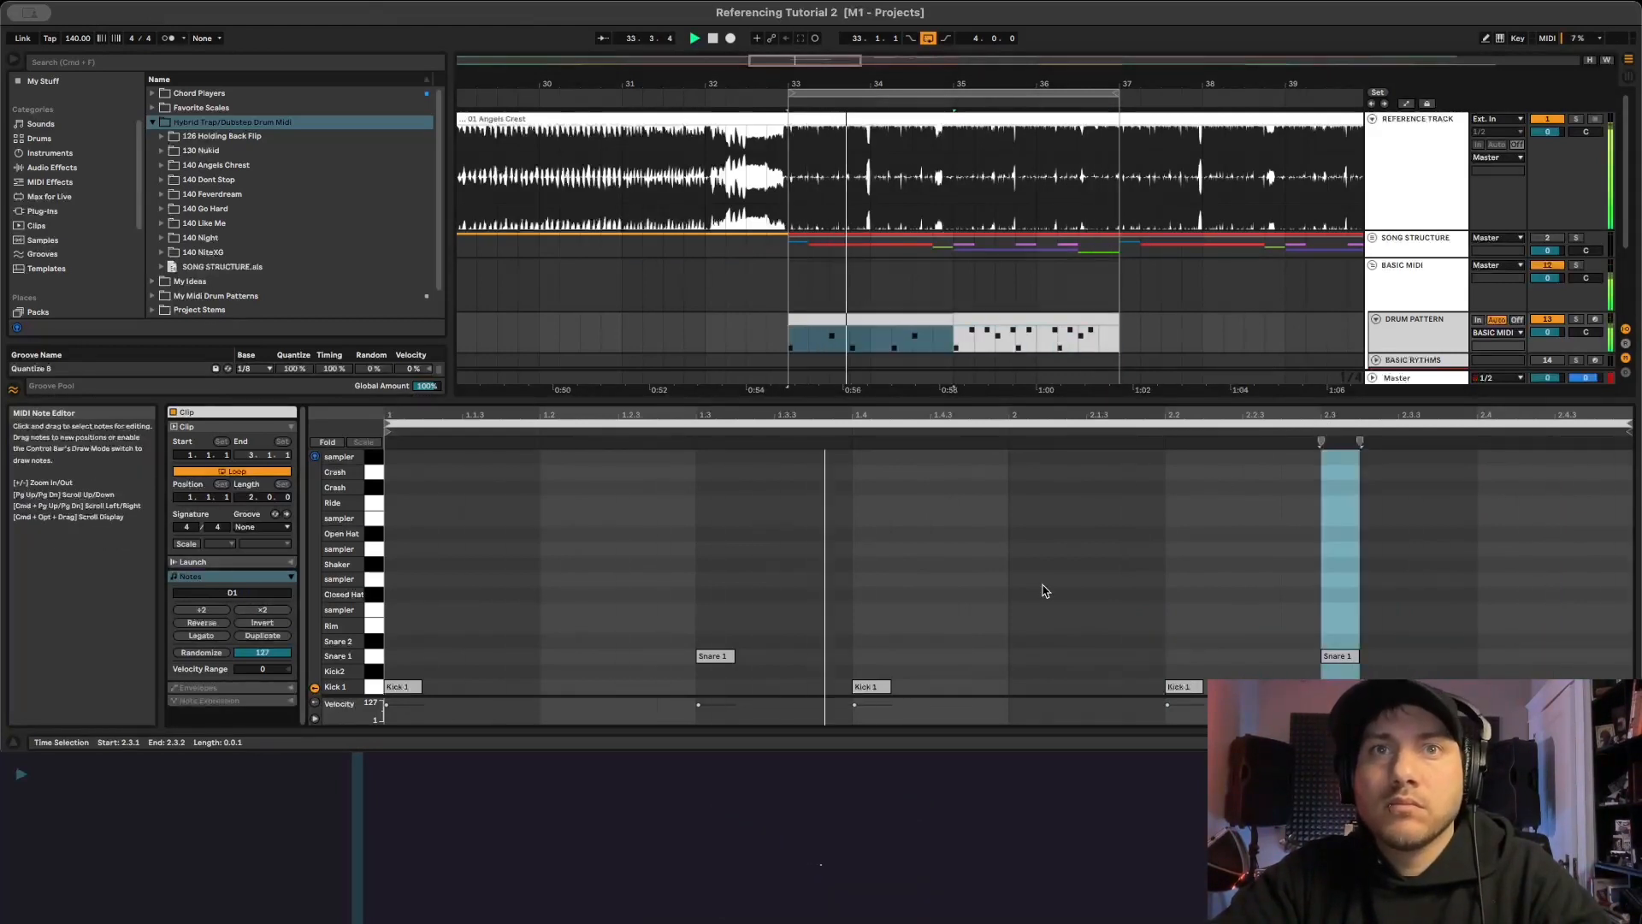
double_click(395, 505)
key(super+d)
key(super+d)
key(super+d)
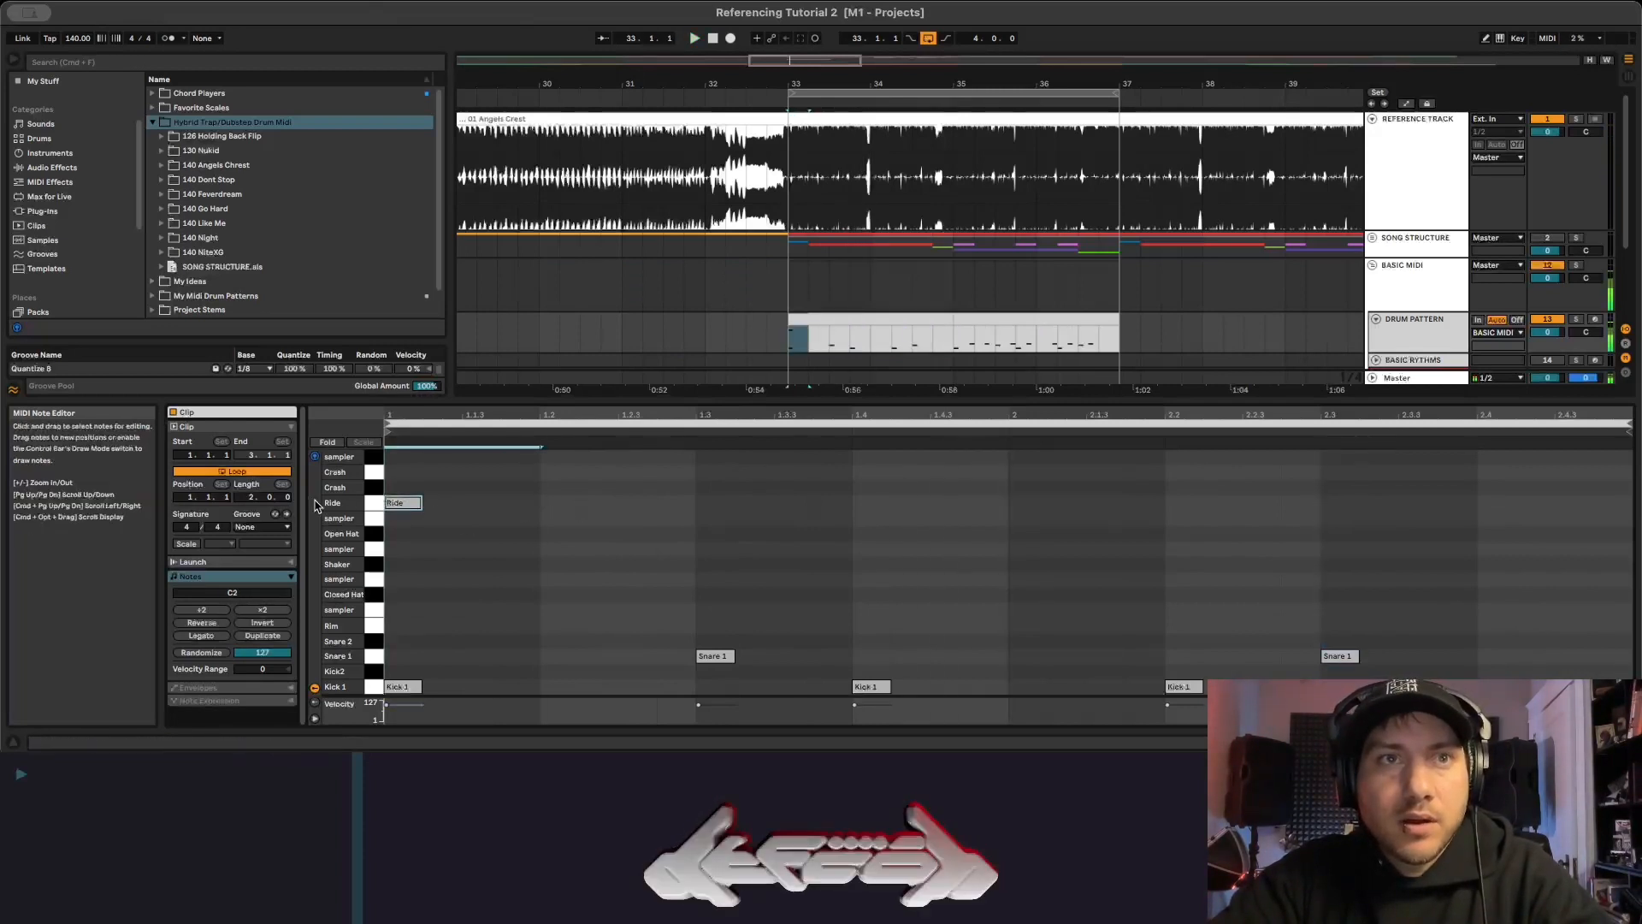
key(super+d)
key(super+d)
key(super+d)
key(super+d)
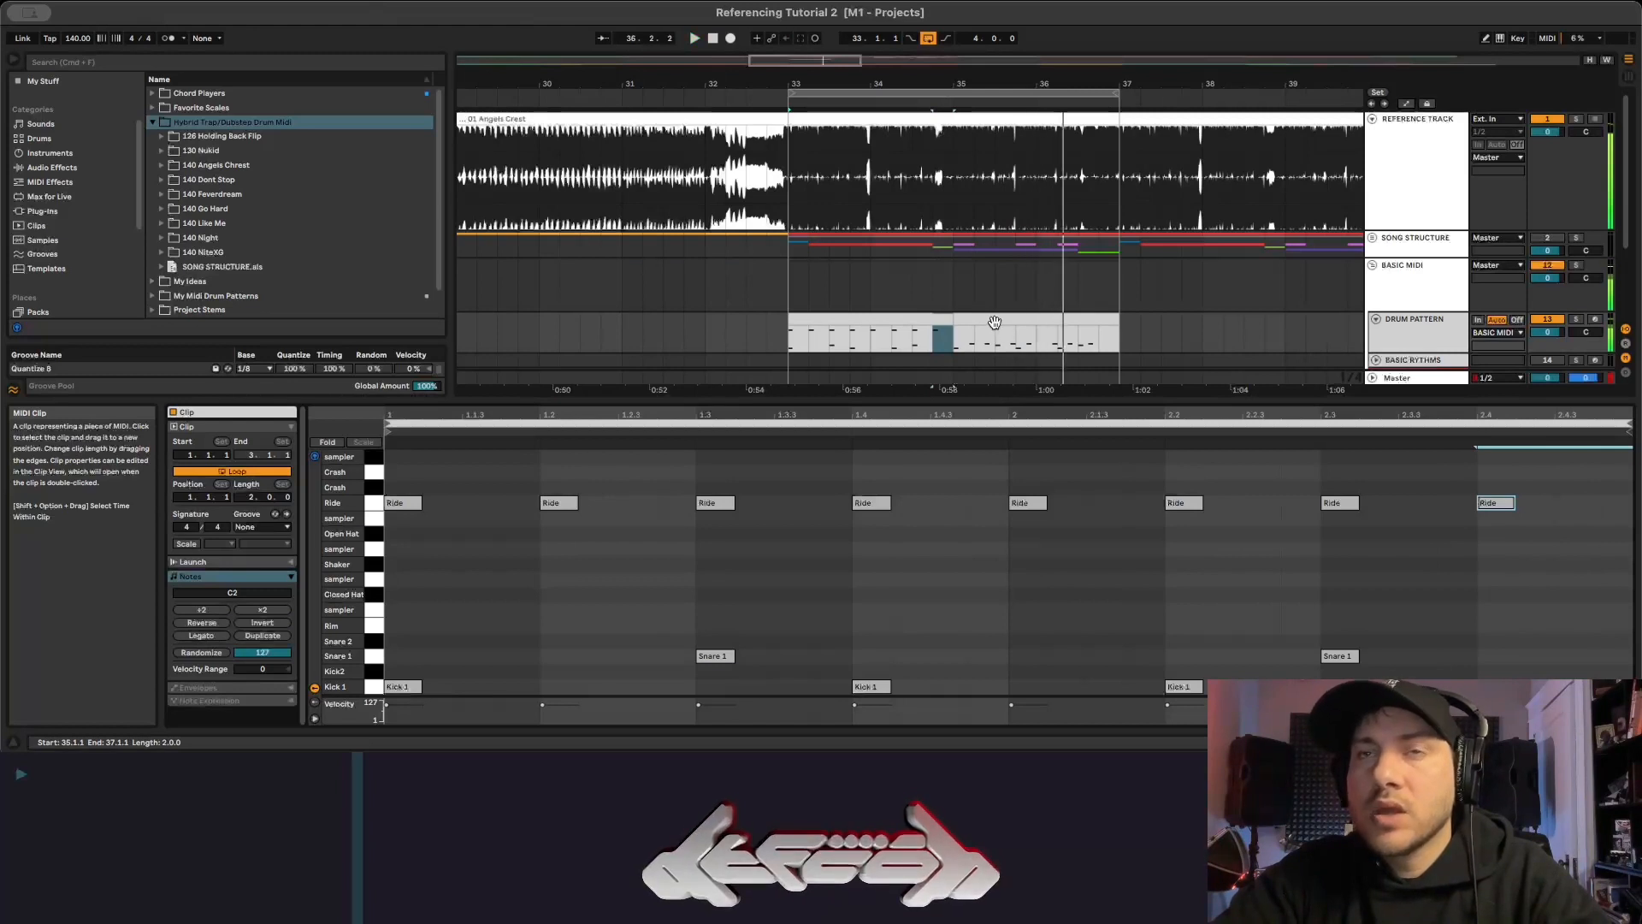
Fill 1.1.1 through 1.2.4 with sixteenth Shaker notes in the drum clip over bars 35 to 37 and play it.
click(1057, 324)
key(space)
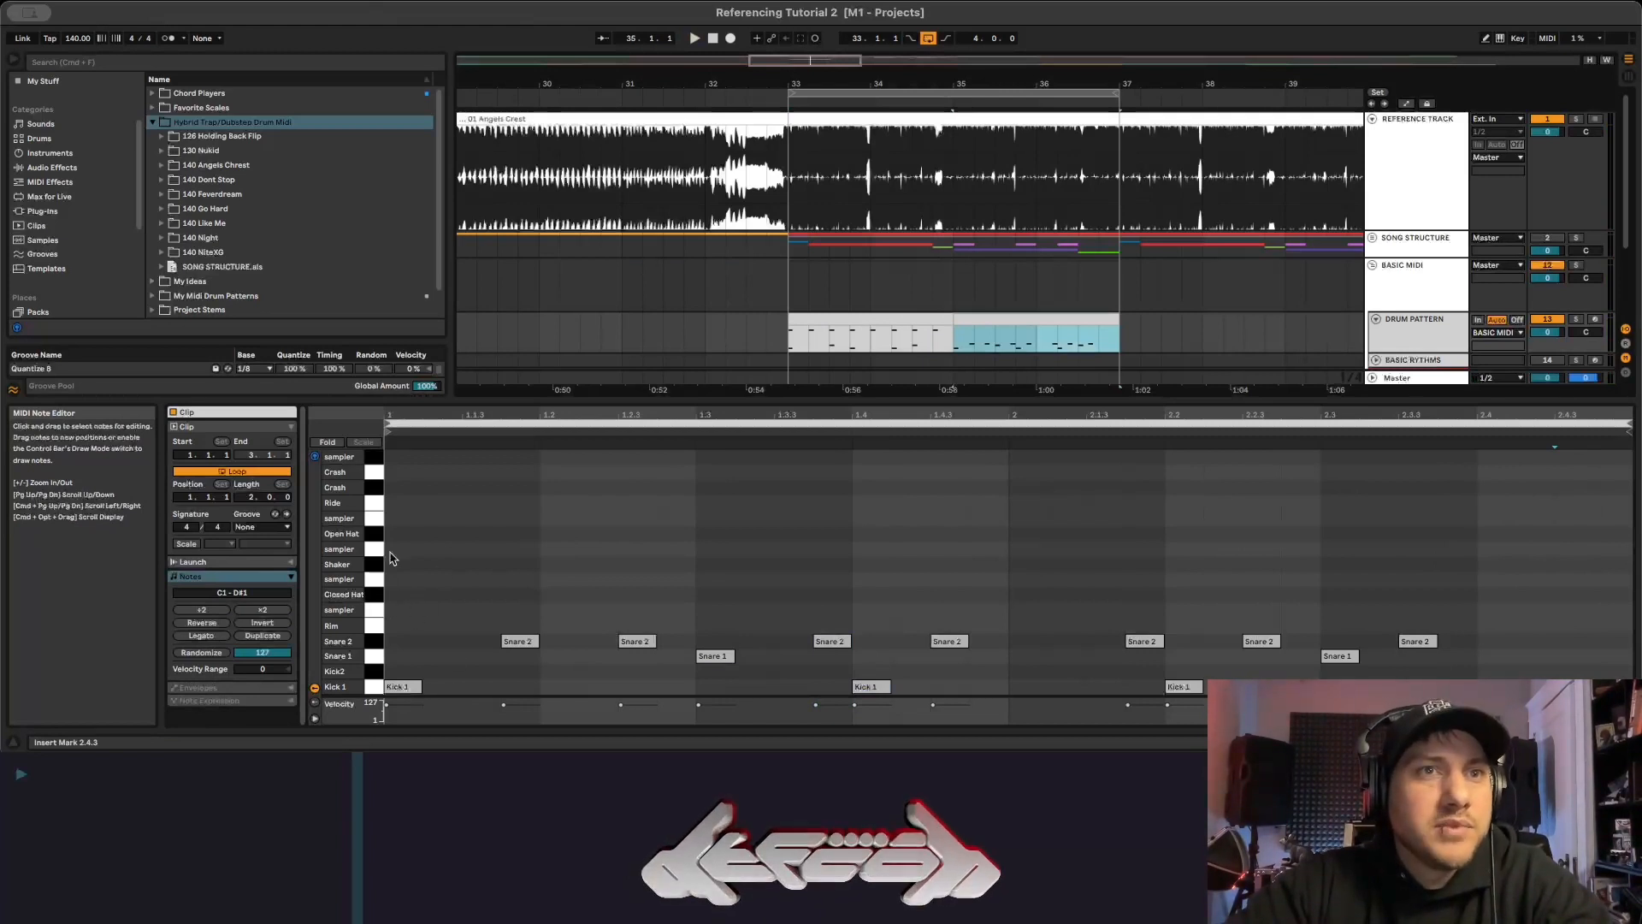
double_click(401, 627)
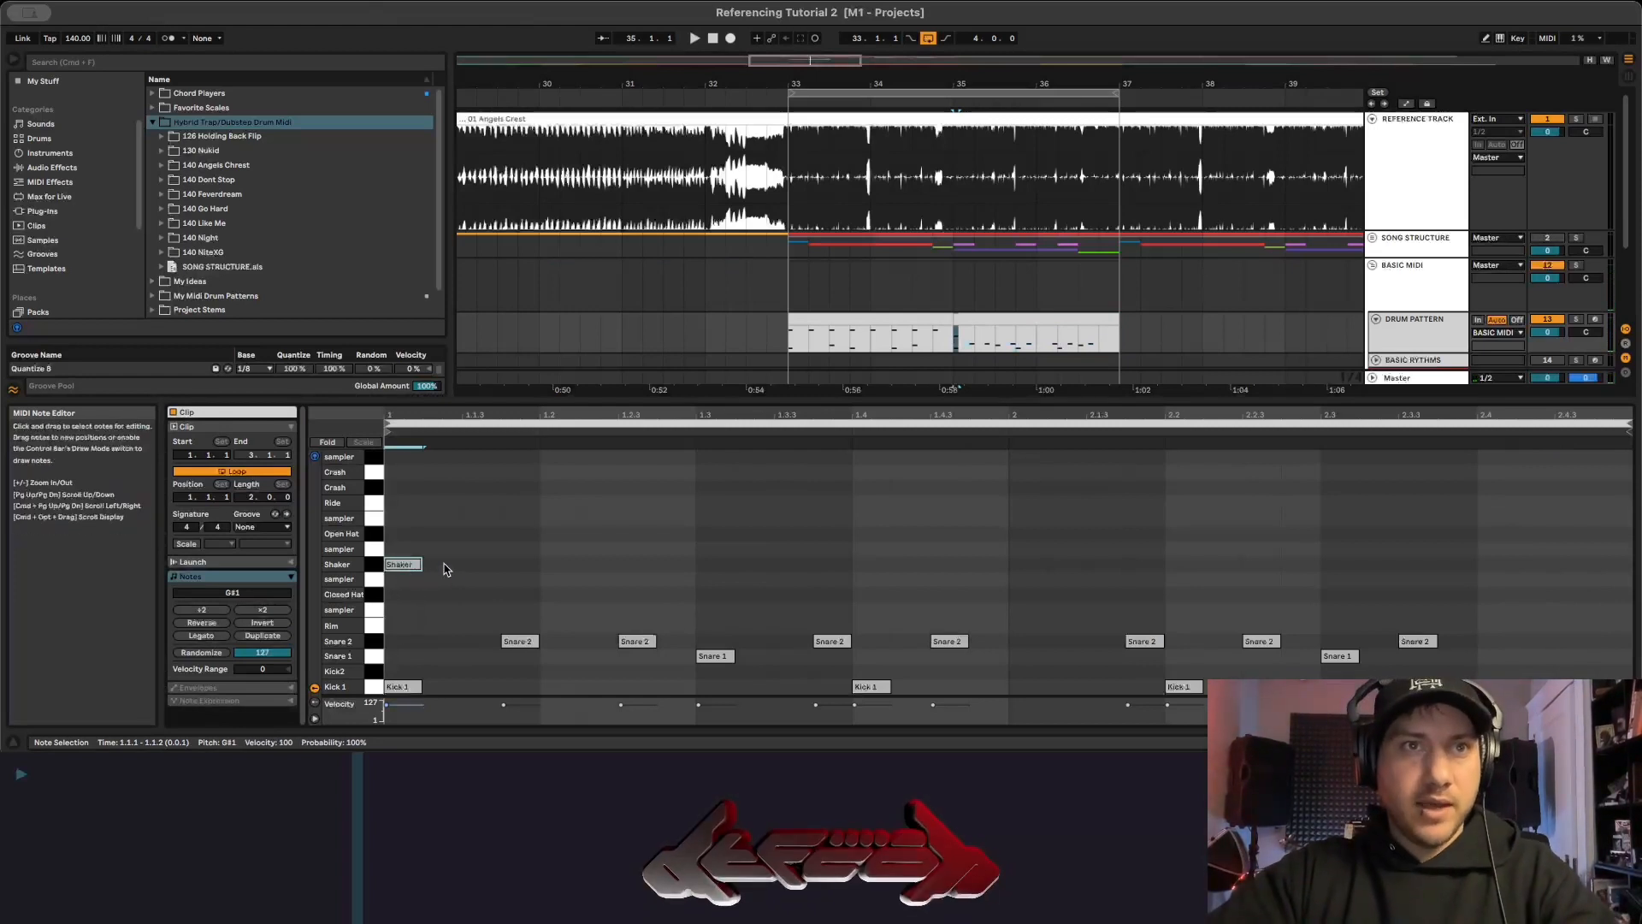
double_click(443, 567)
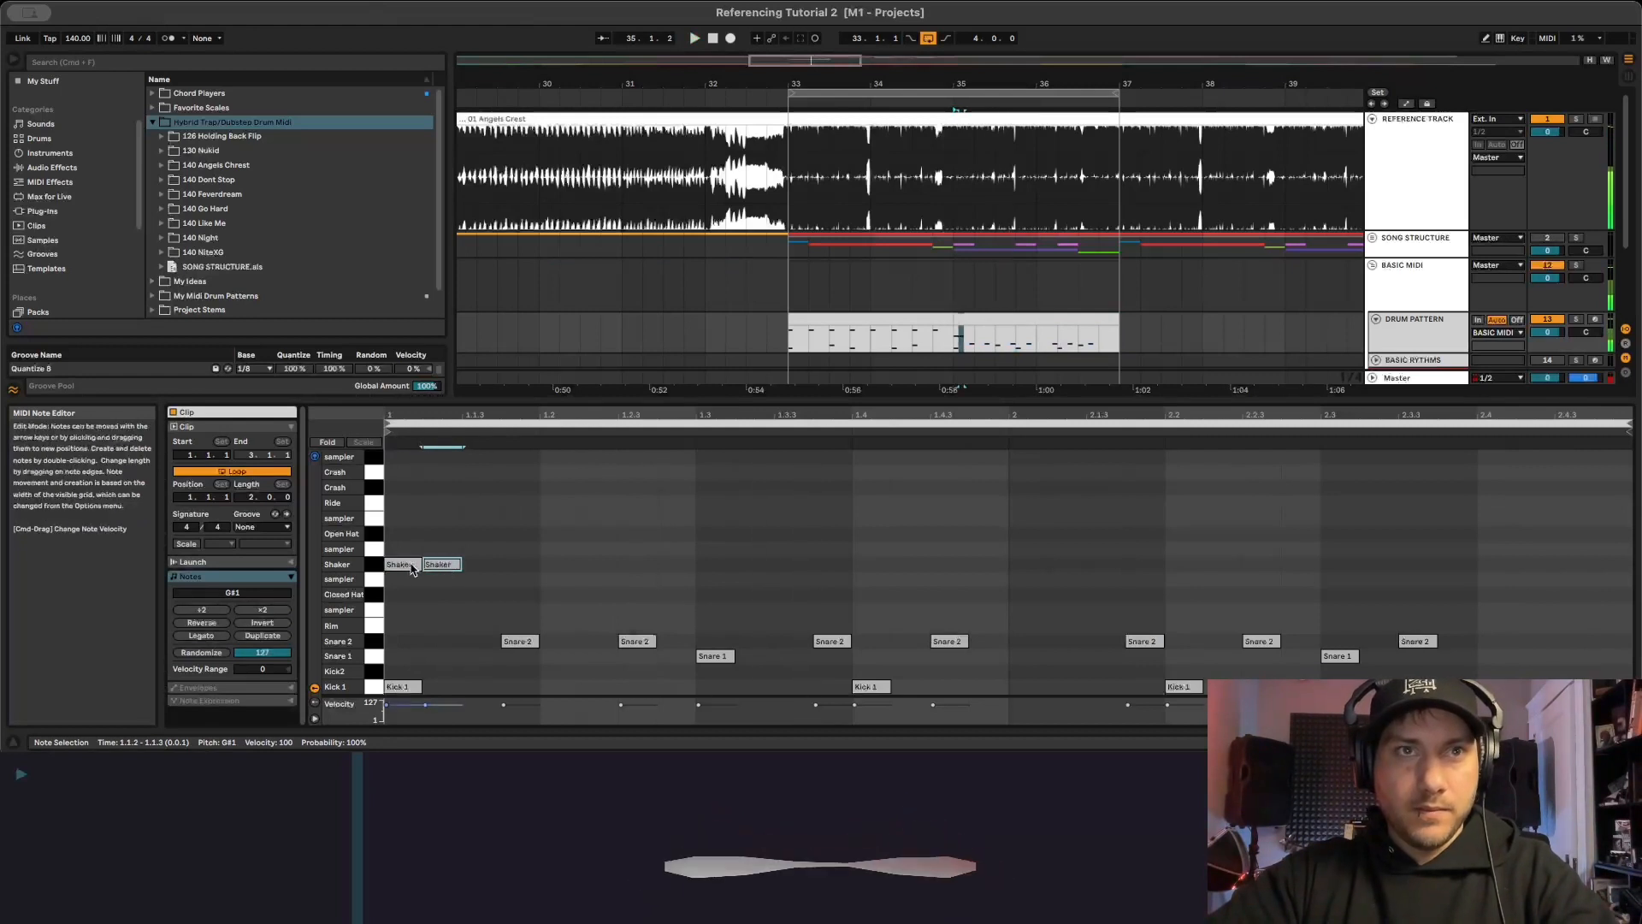
key(super+d)
key(super+d)
key(super+d)
key(super+d)
key(super+d)
key(super+d)
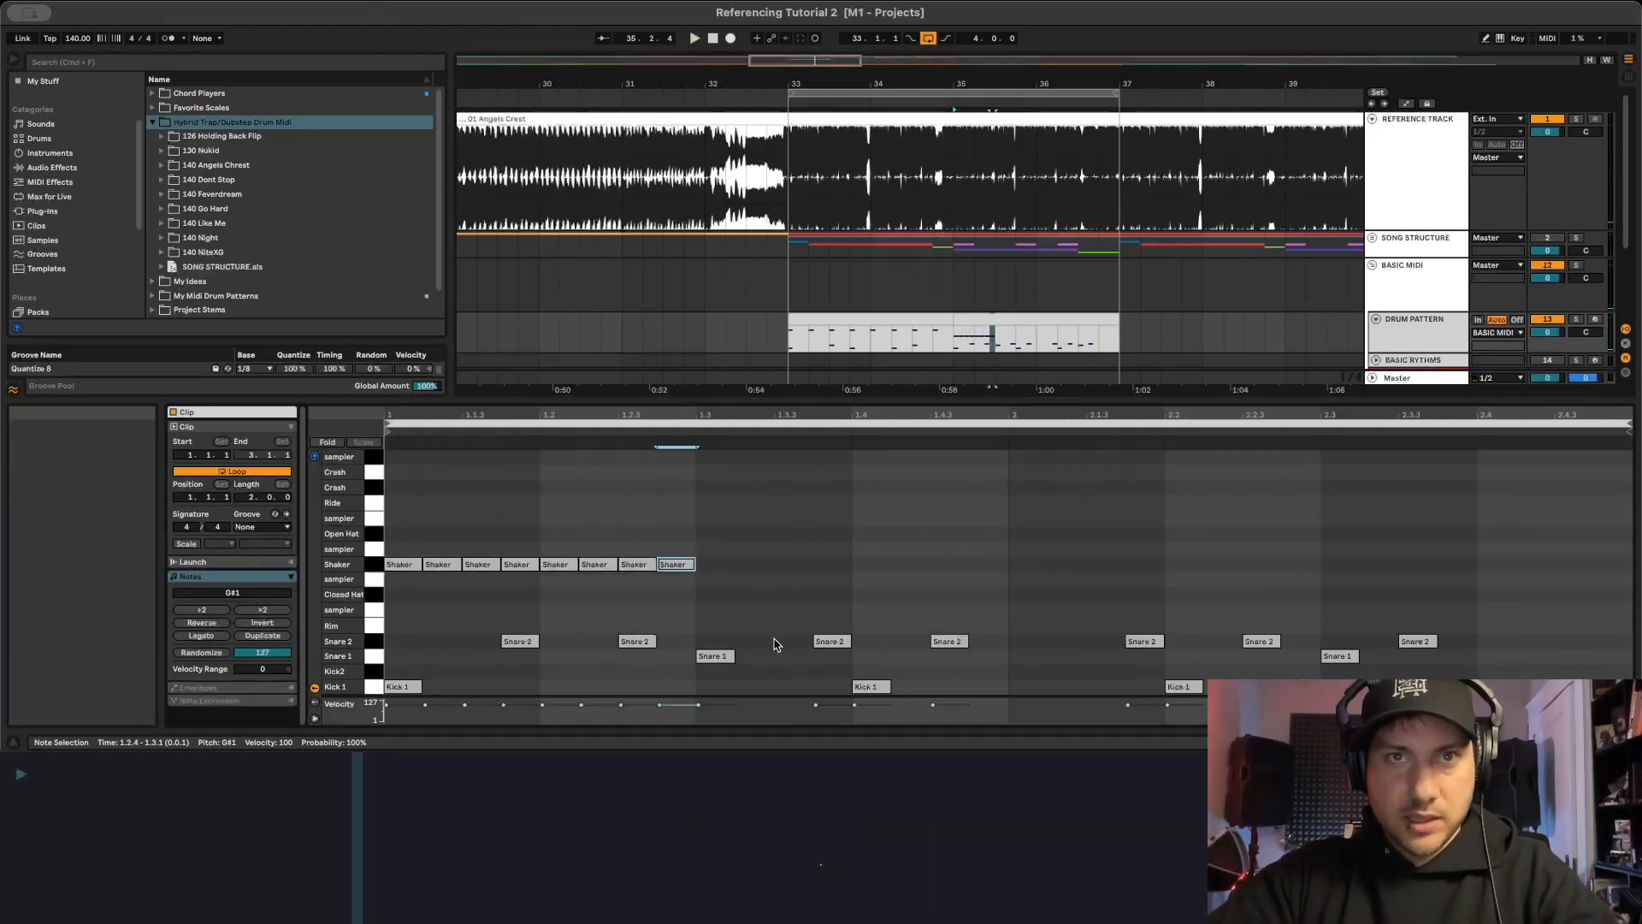
key(space)
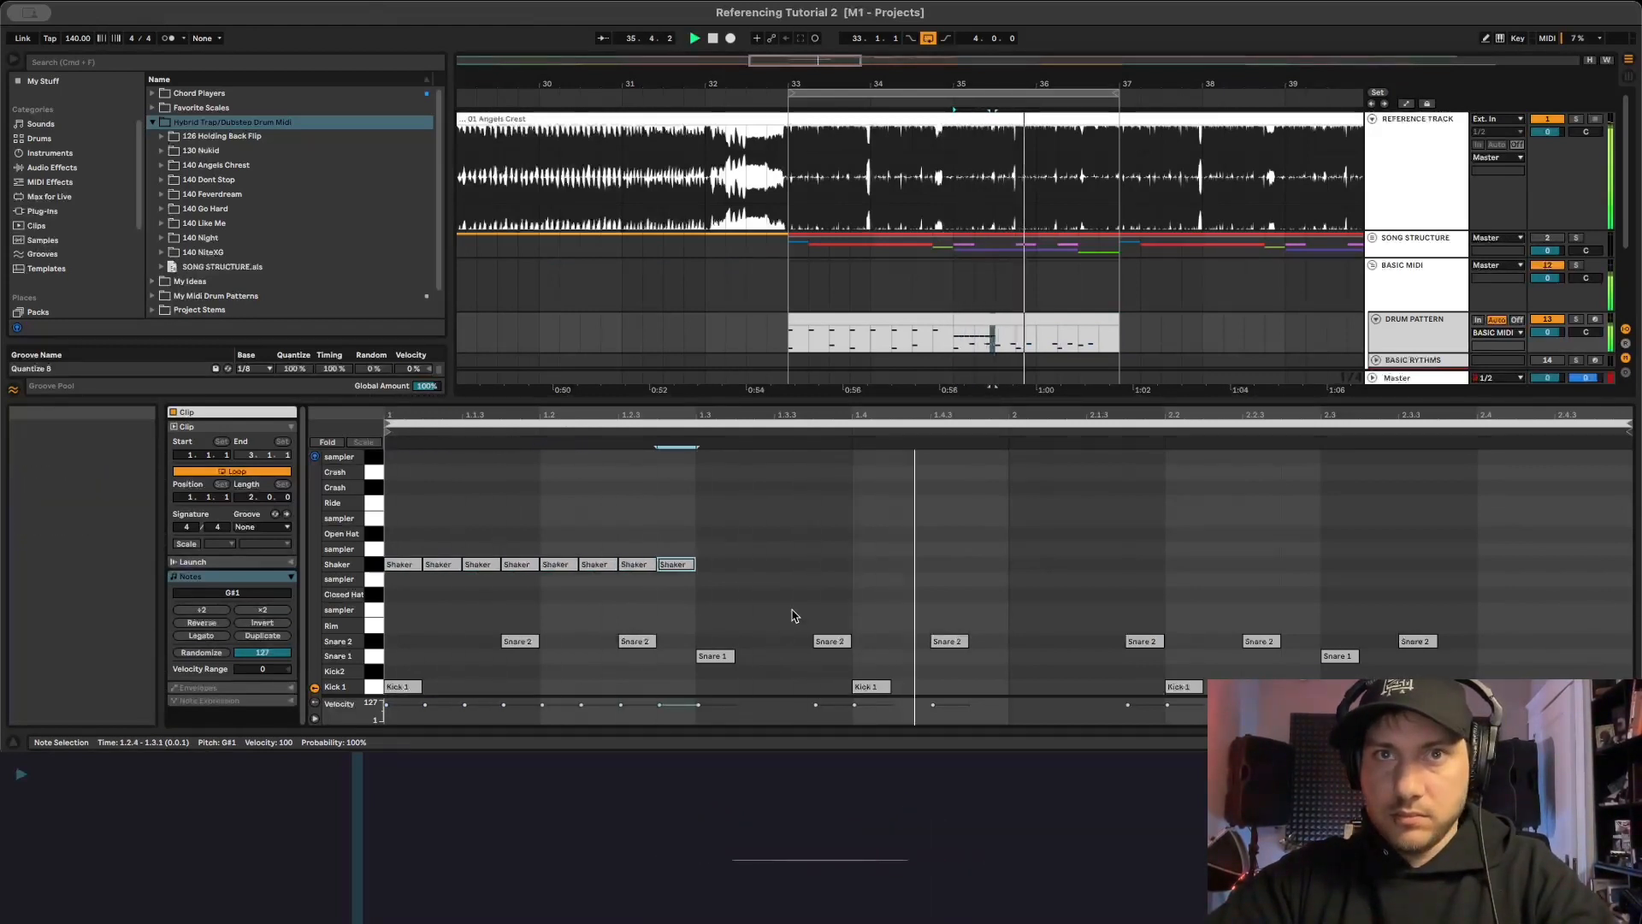
Continue the sixteenth Shaker notes from 1.3.3 through 2.1.3, leaving a gap at 1.3.1 and 1.3.2.
double_click(804, 567)
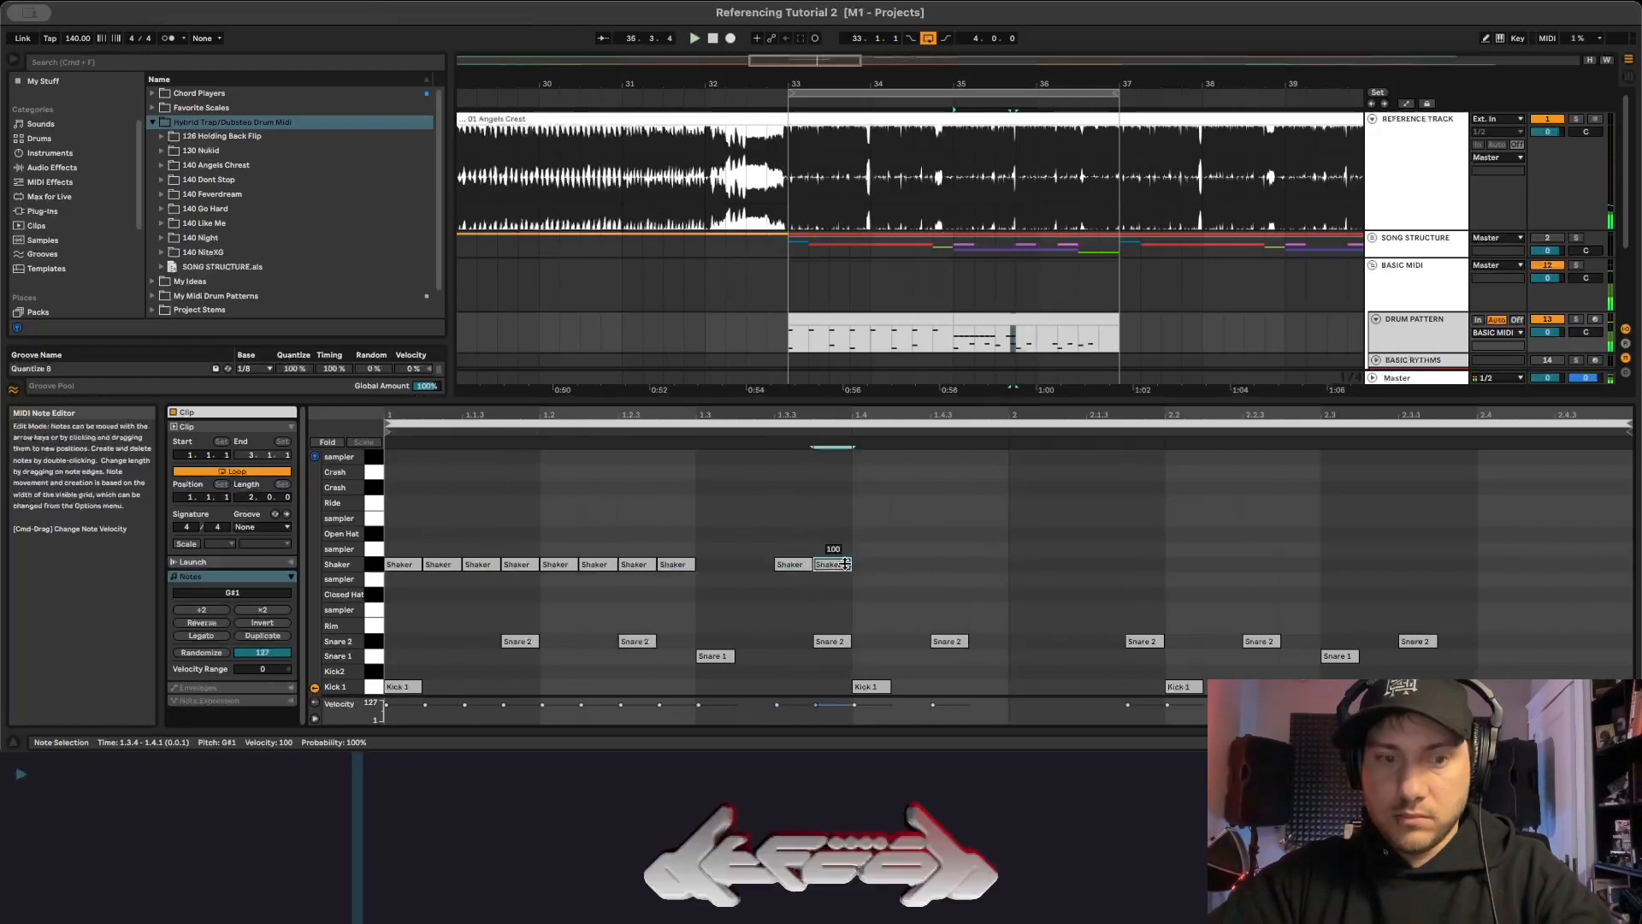
key(super+d)
key(super+d)
key(super+d)
key(super+d)
key(super+d)
key(super+d)
key(super+d)
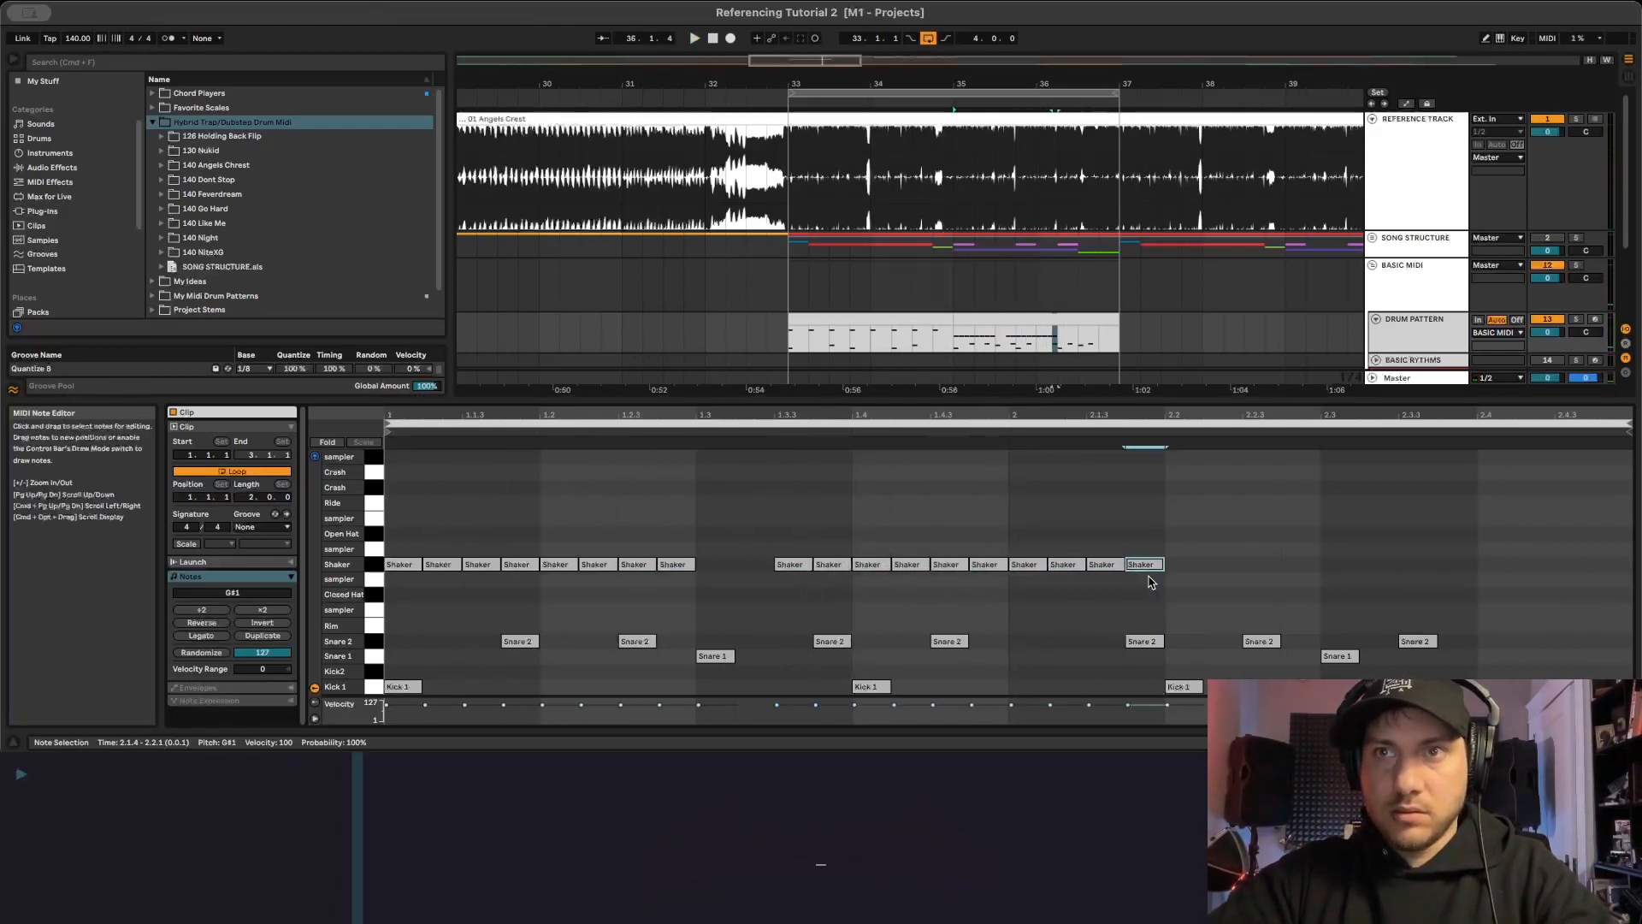
click(1147, 573)
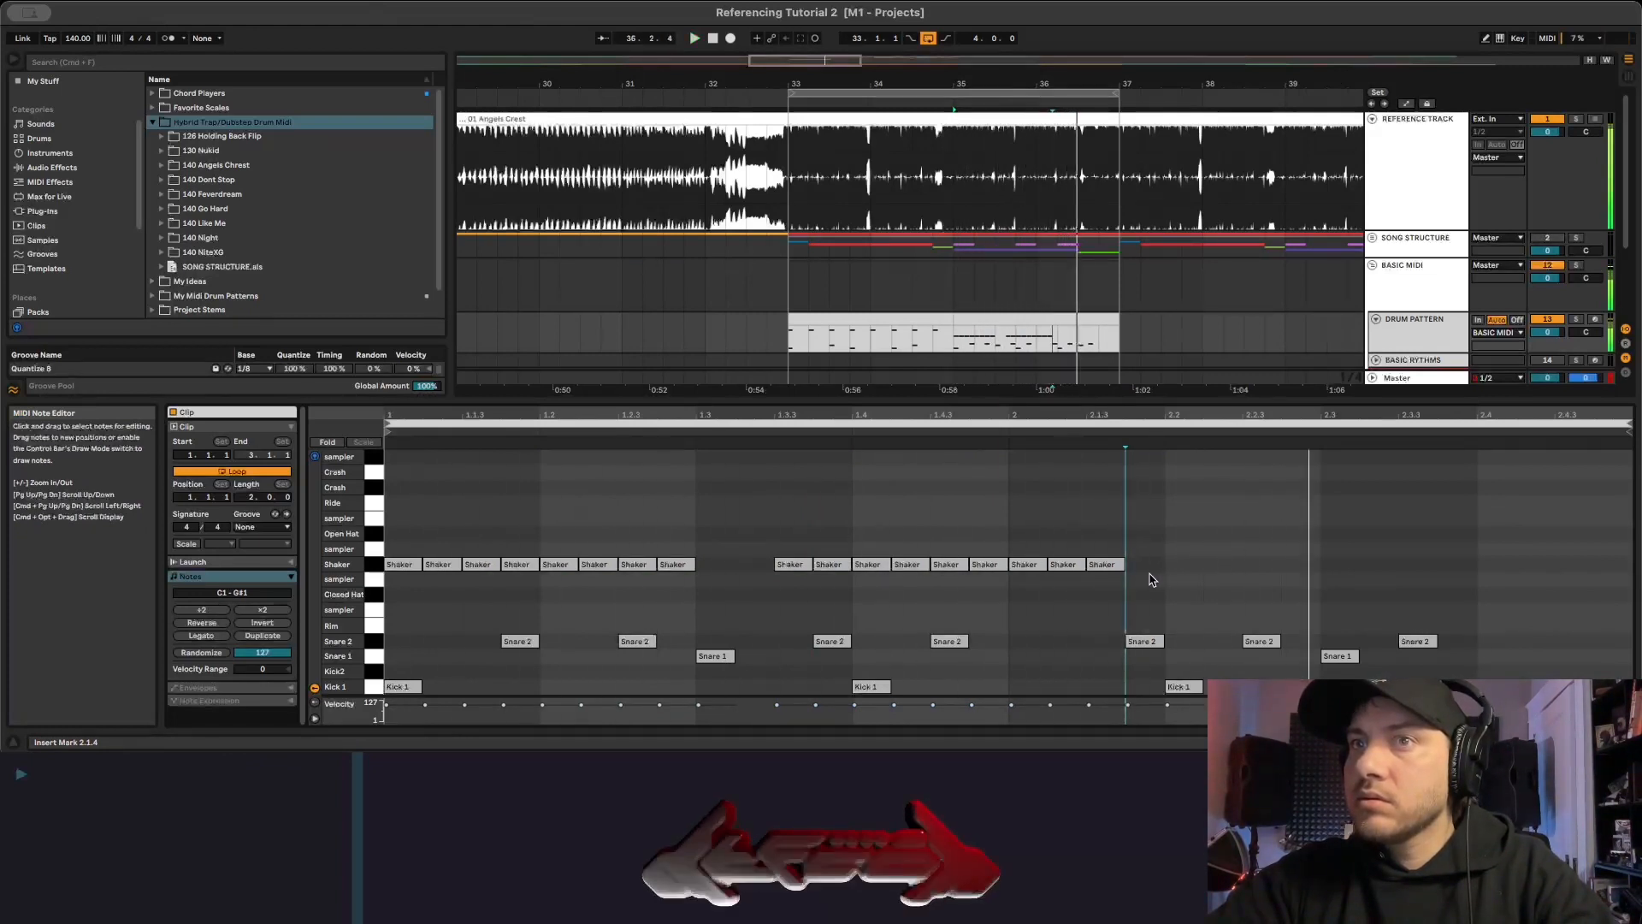
Add Shaker notes at 2.1.4, 2.2.1 and 2.2.2 and check the pattern in playback.
key(space)
double_click(1150, 565)
key(super+d)
key(super+d)
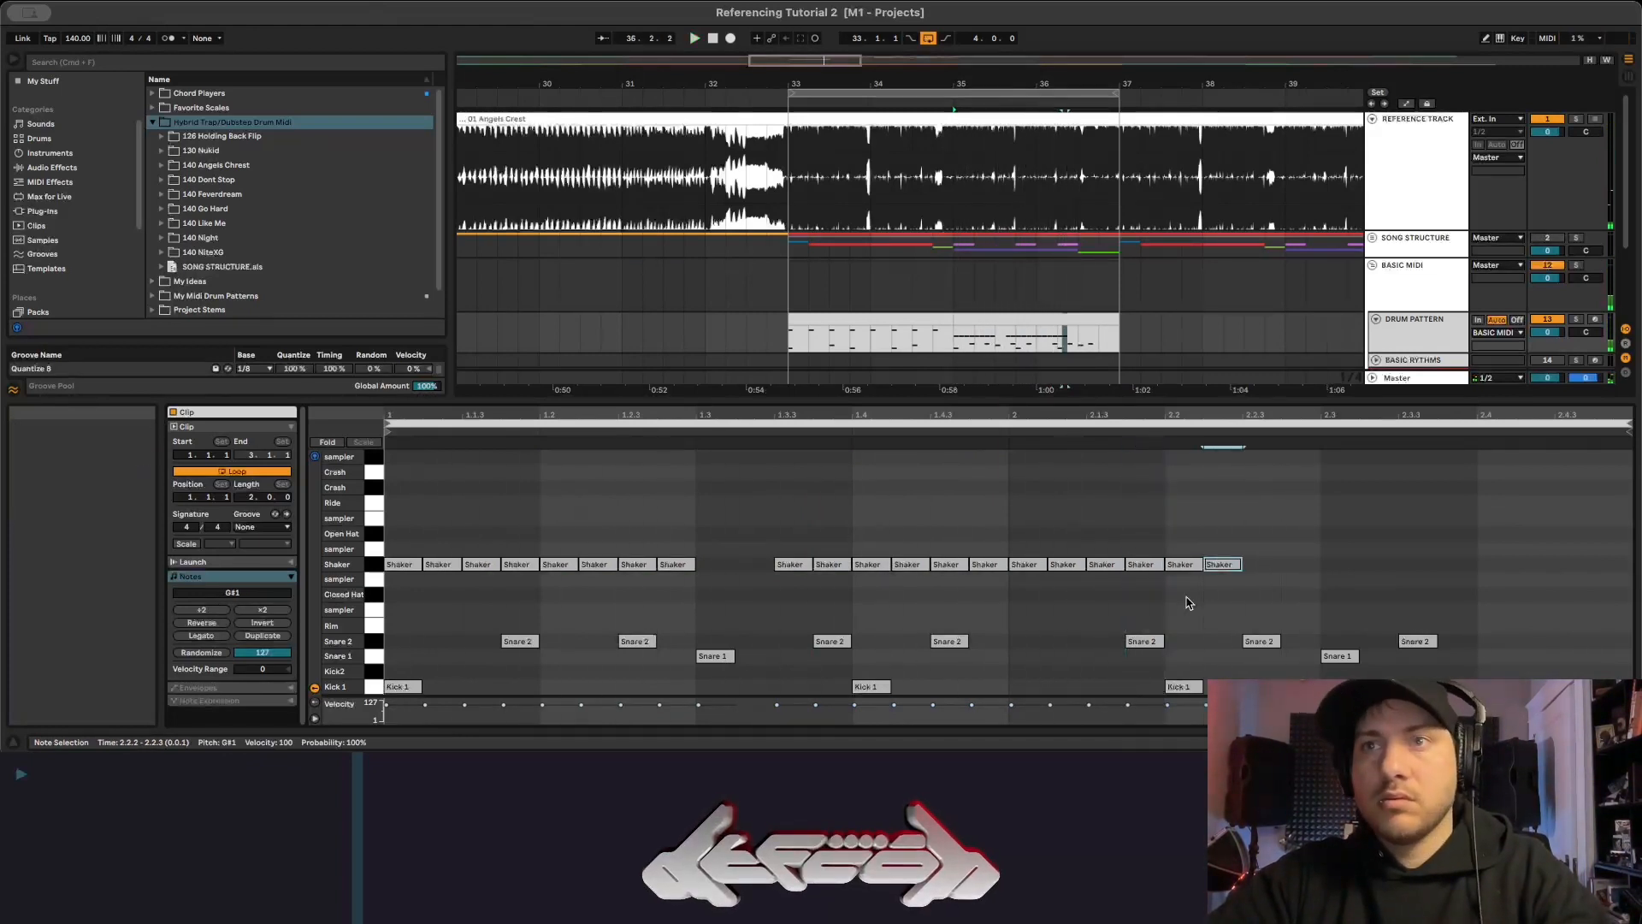
key(space)
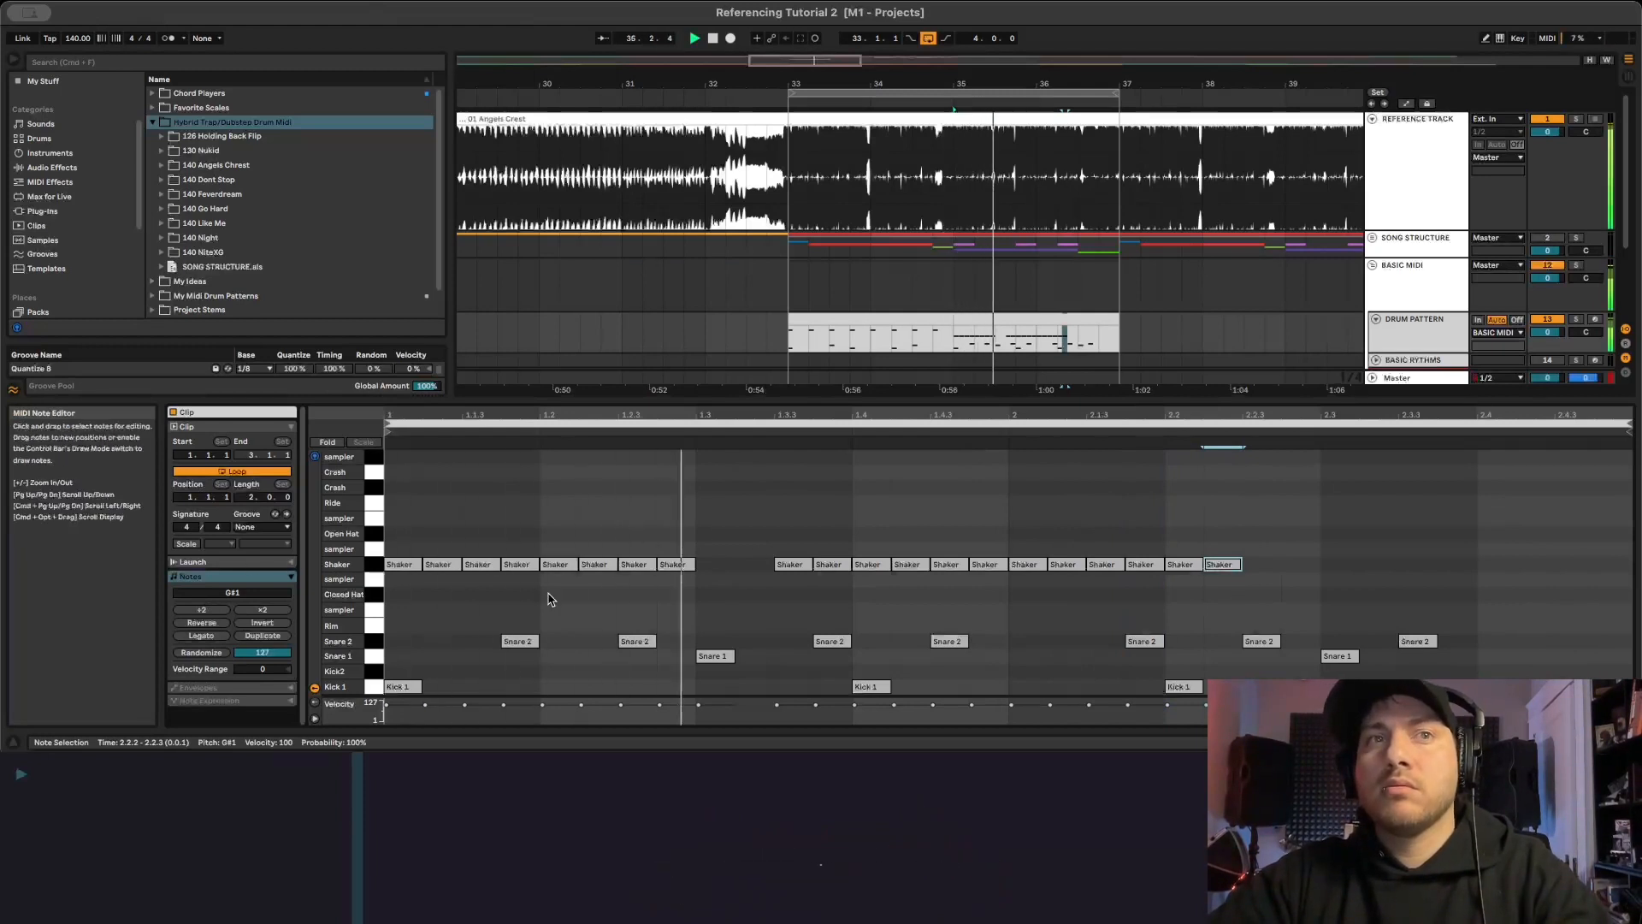
Solo DRUM PATTERN and play back the clip from bar 35 to check the drums alone.
click(1578, 320)
key(space)
click(980, 316)
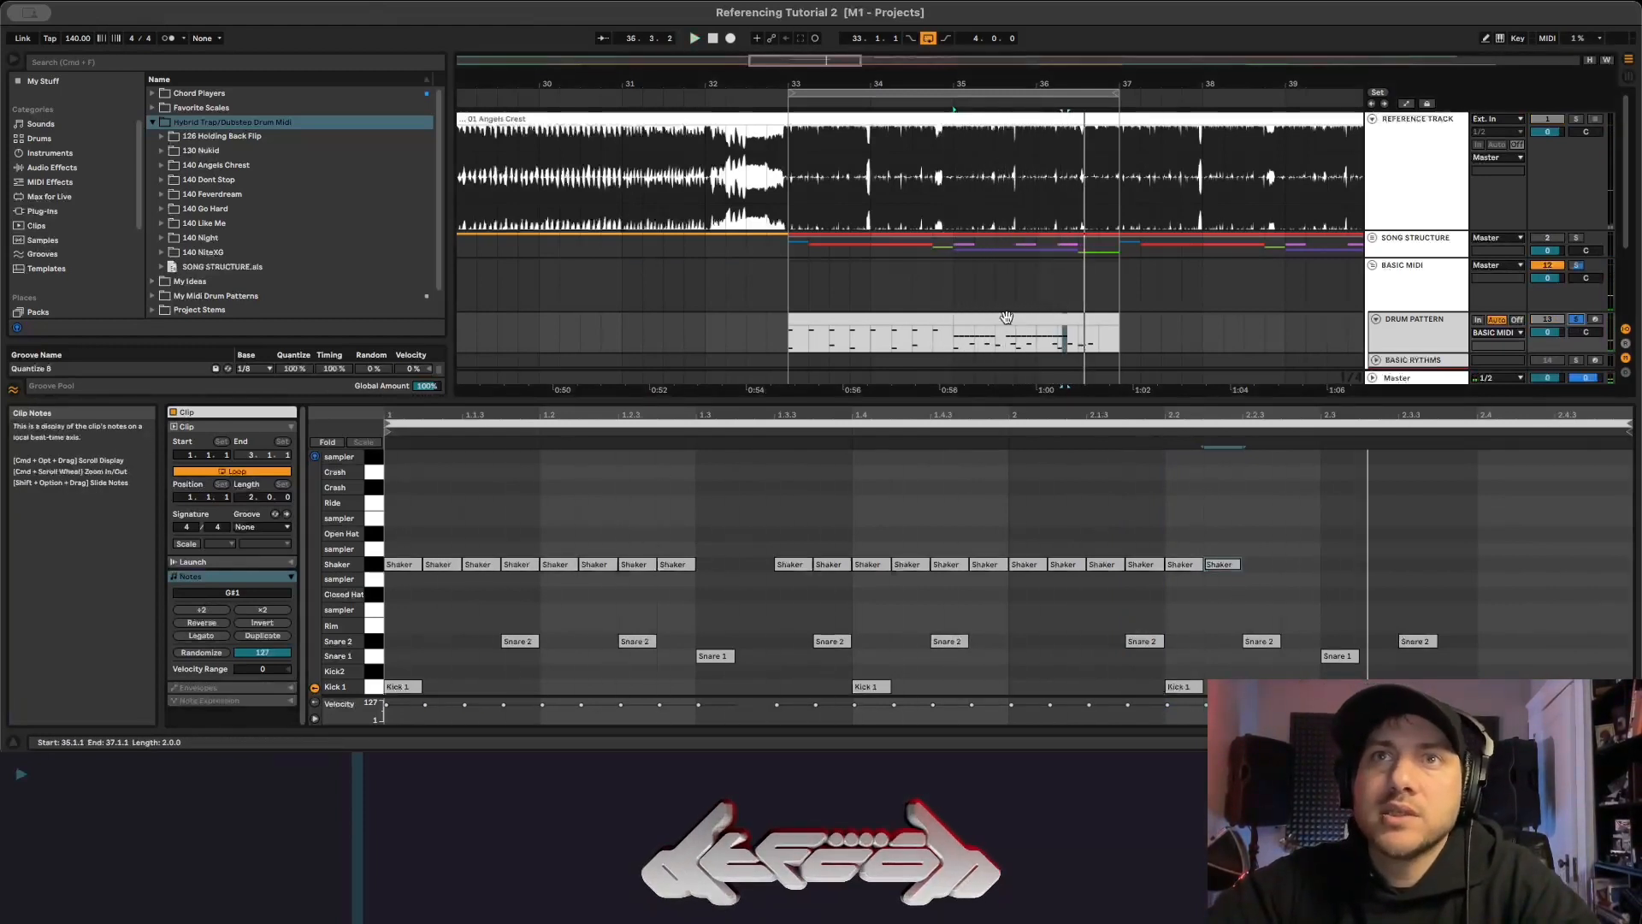
click(985, 333)
key(space)
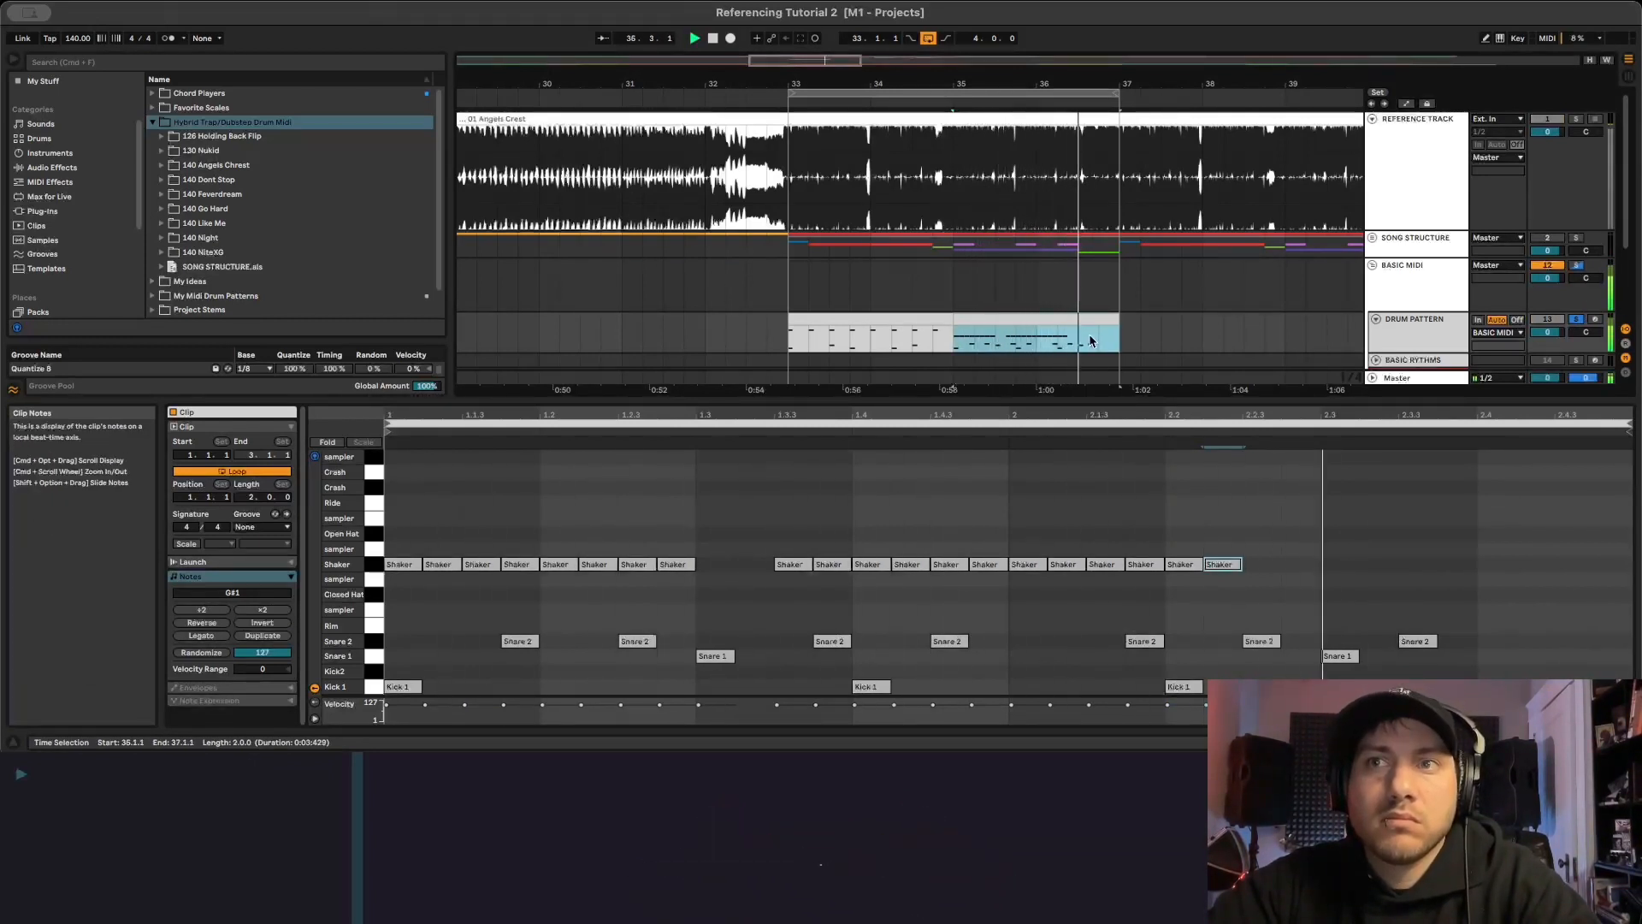
Audition the DRUM PATTERN clips between bars 33 and 37, stop playback and hide the clip detail view.
key(space)
key(space)
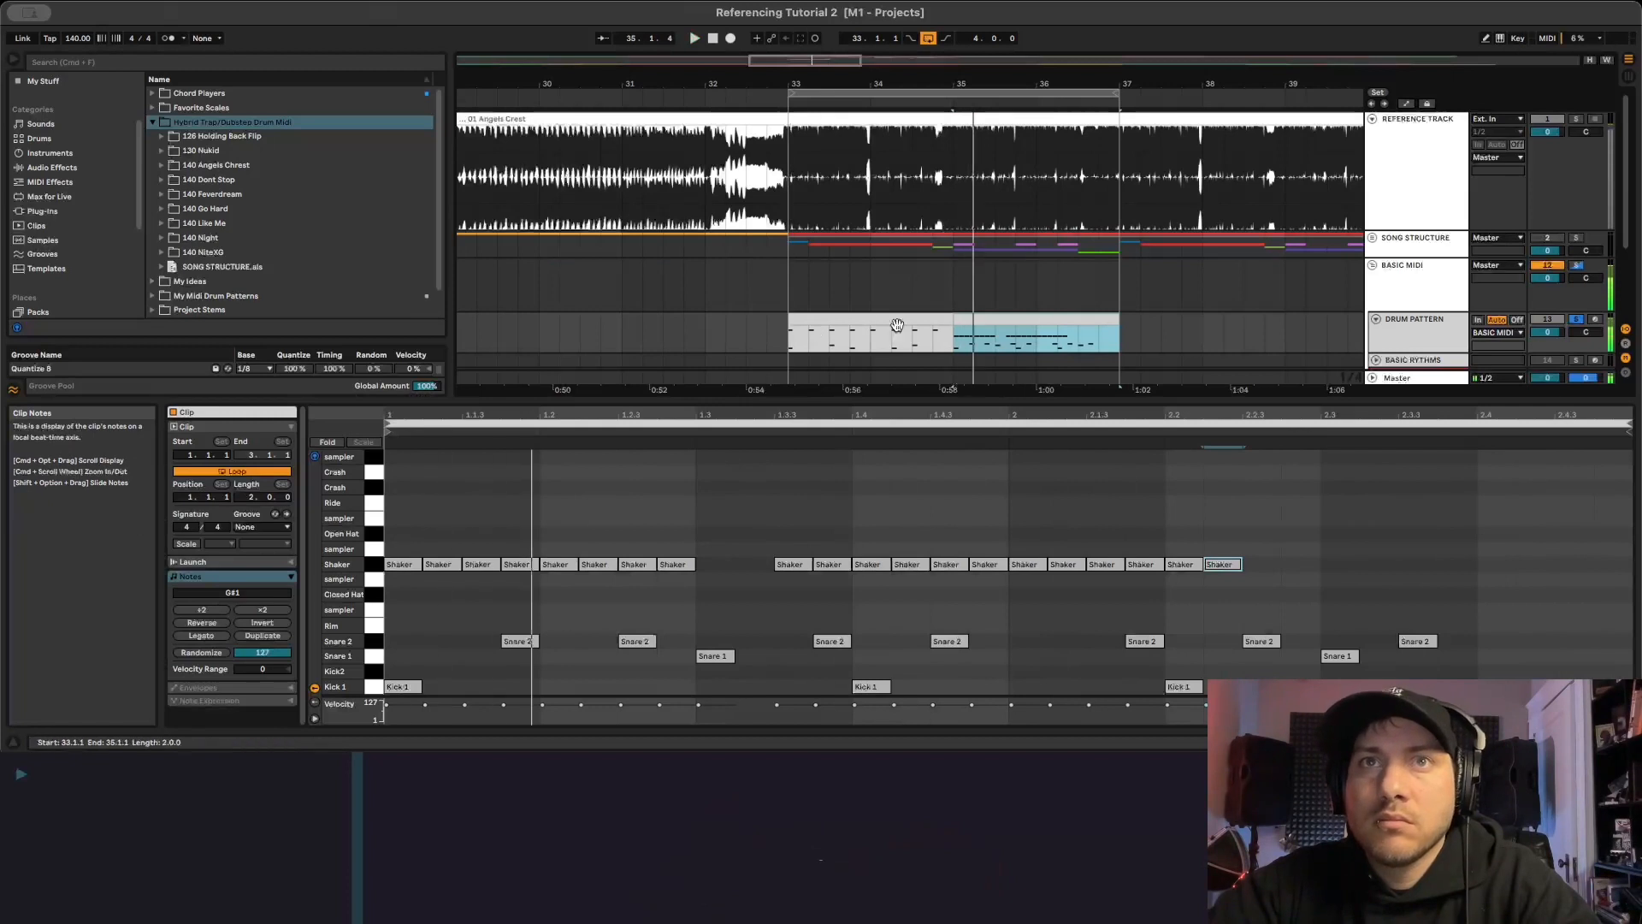
click(864, 318)
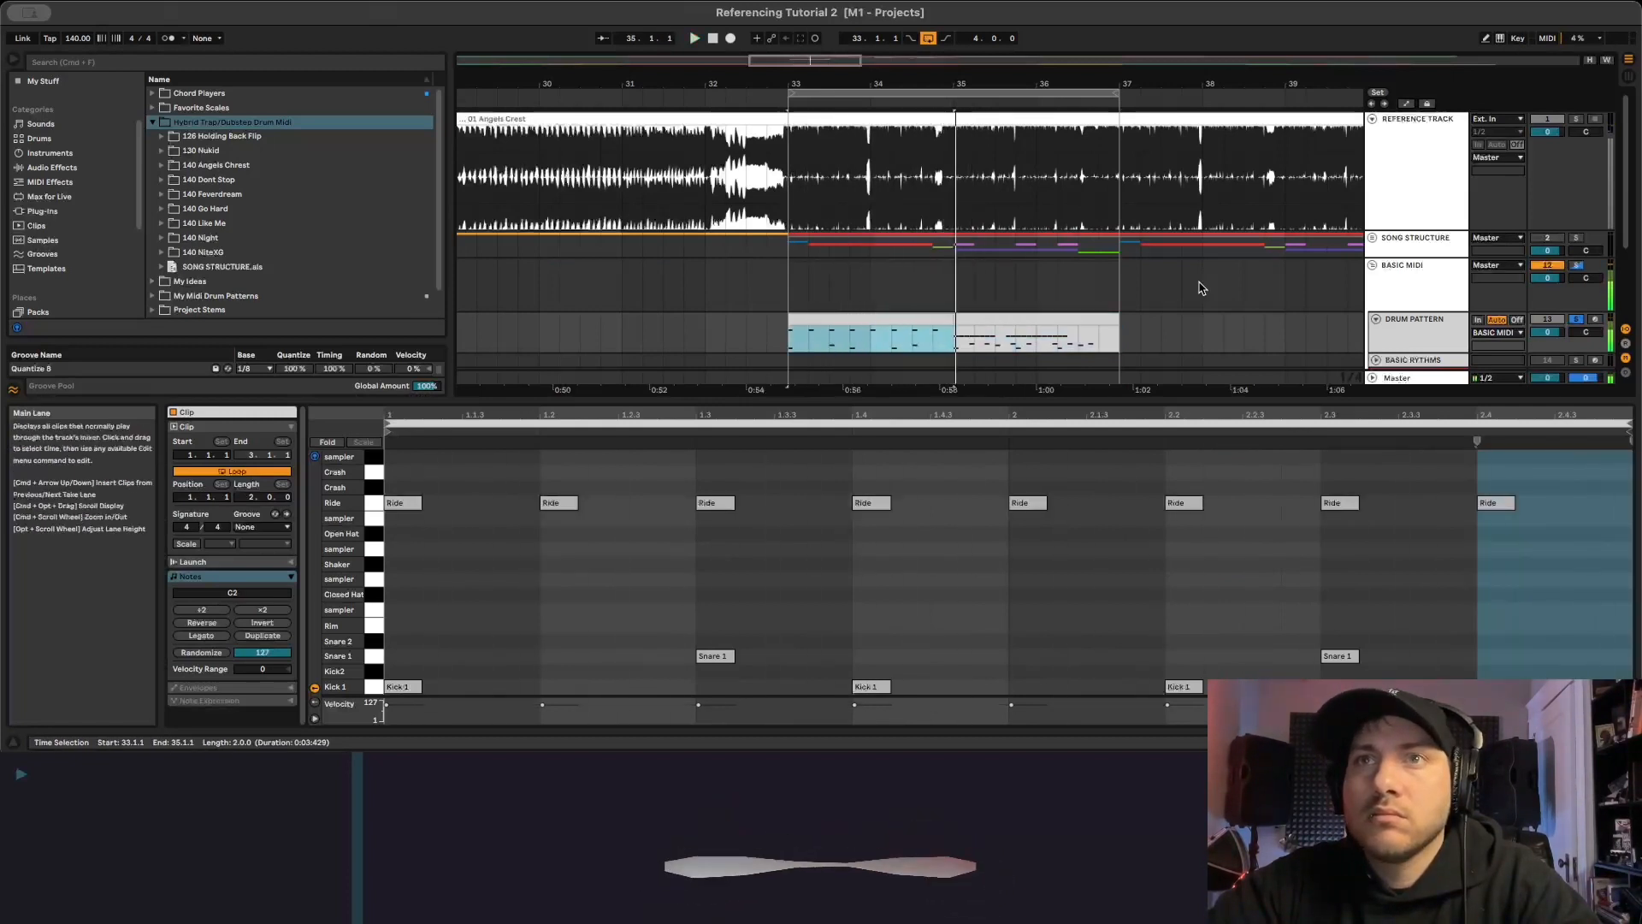
click(1305, 333)
key(space)
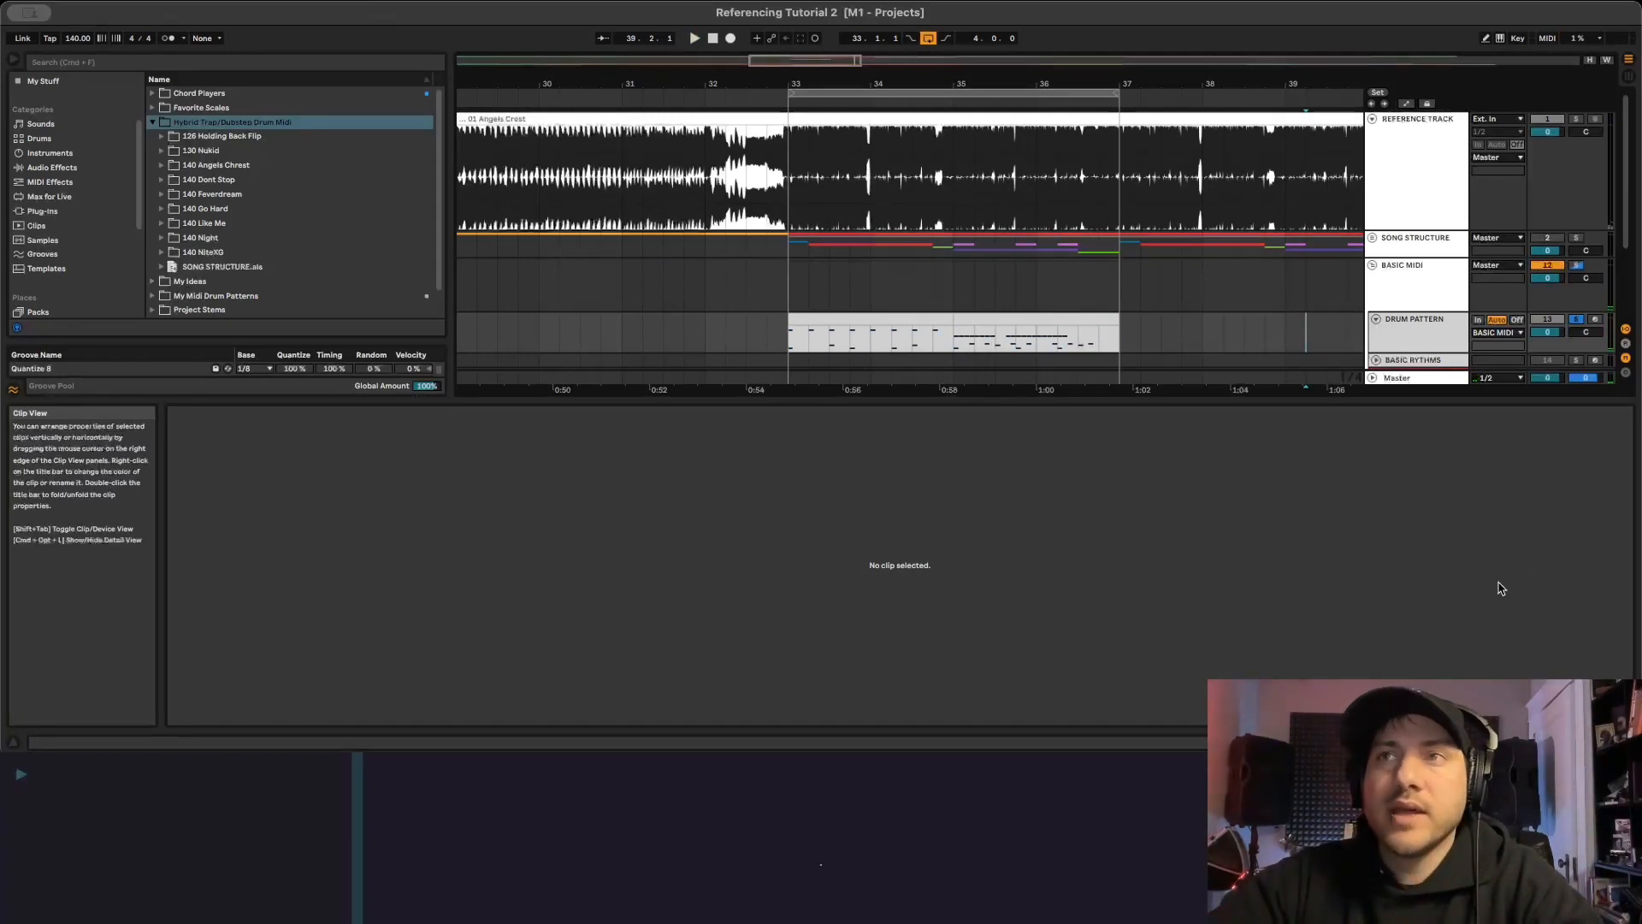
key(super+alt+l)
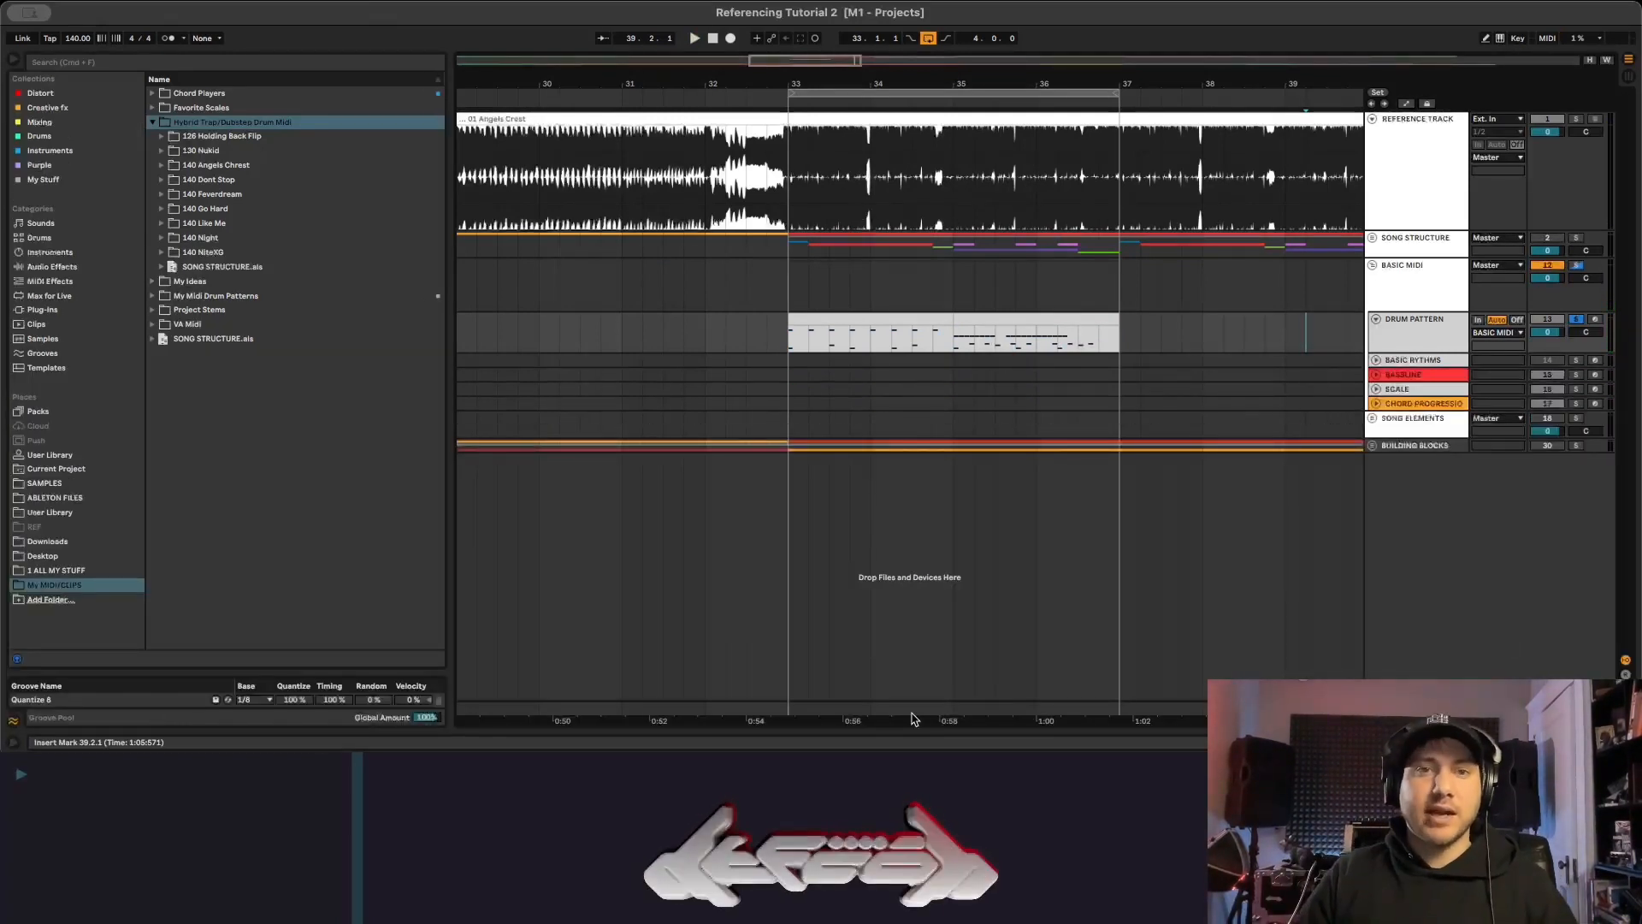
Show the devices of the DRUM PATTERN track and unfold its drum rack.
click(1429, 343)
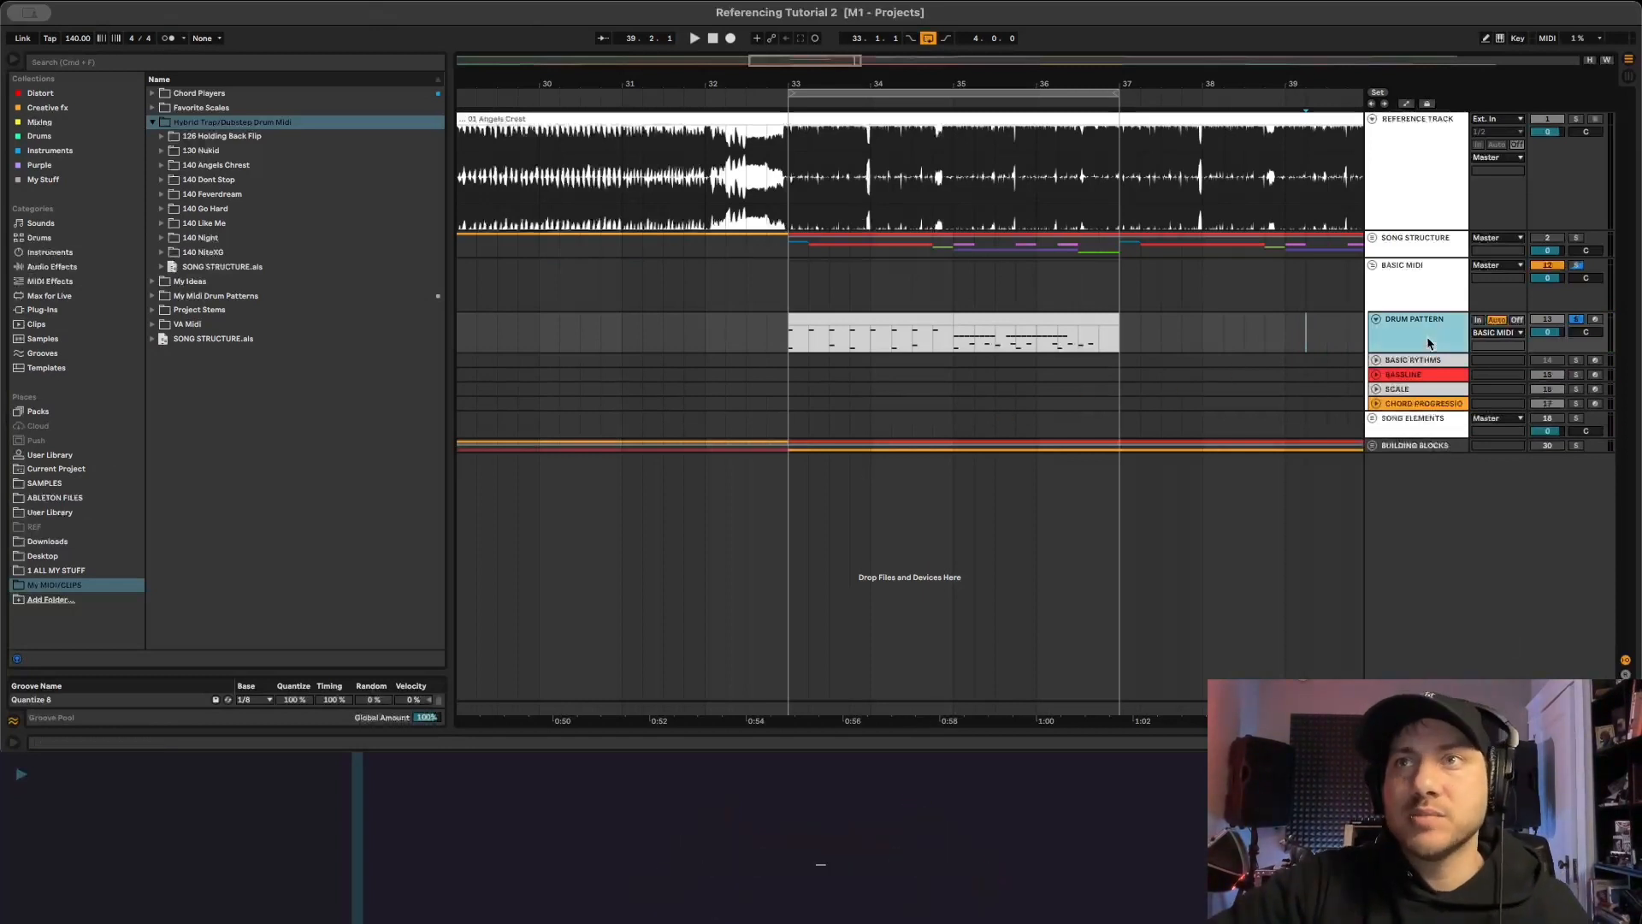
double_click(1437, 329)
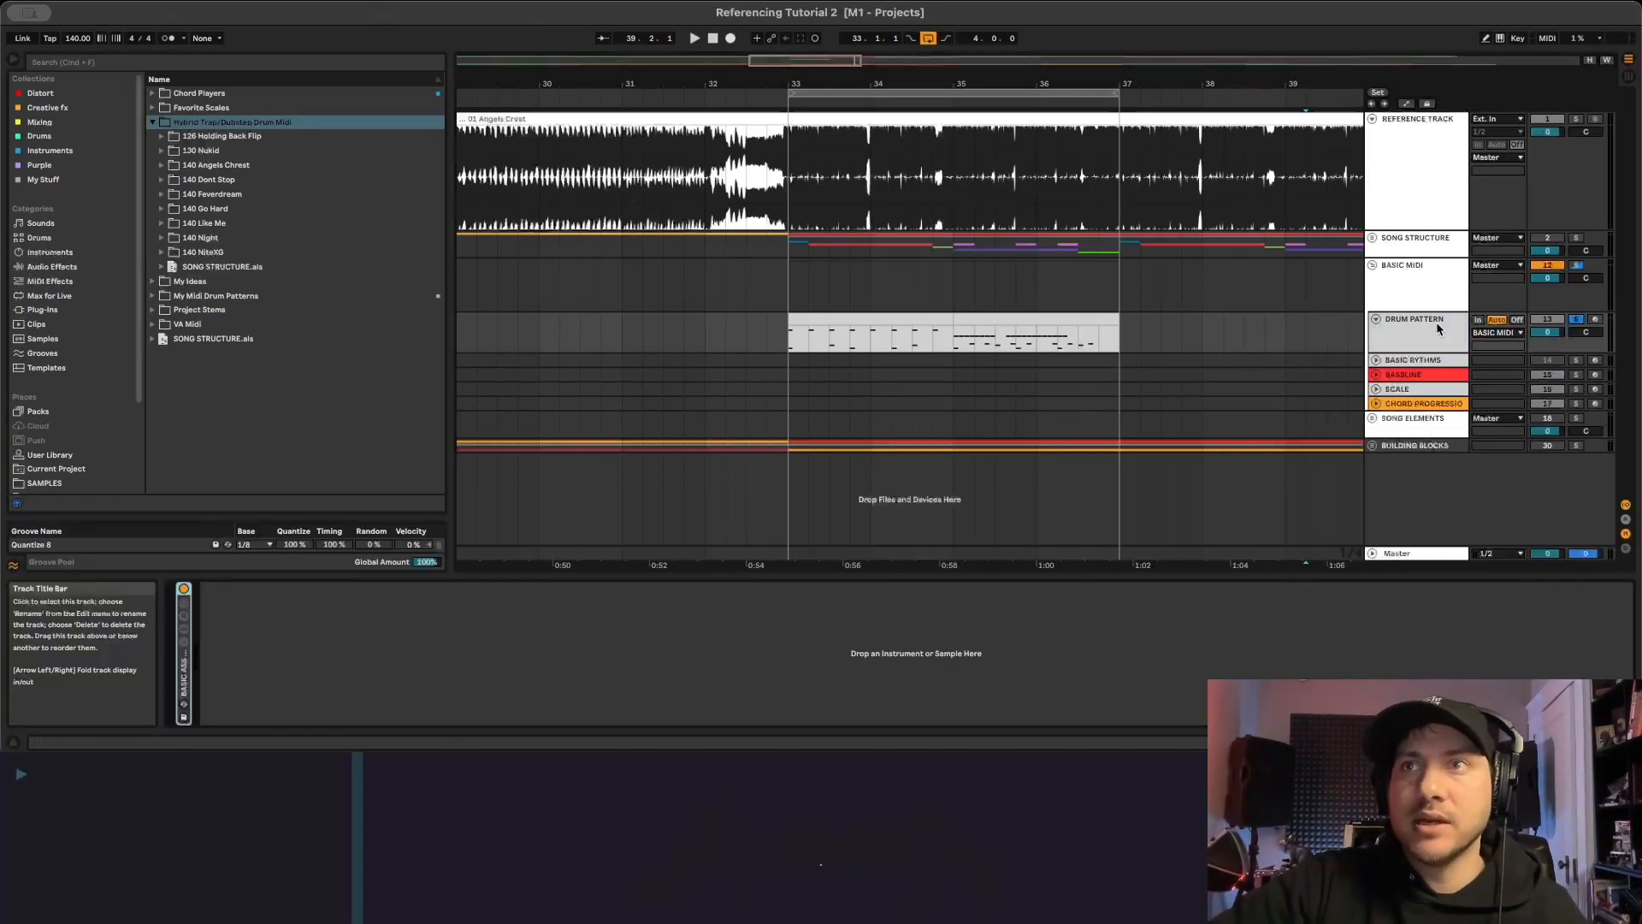
double_click(189, 676)
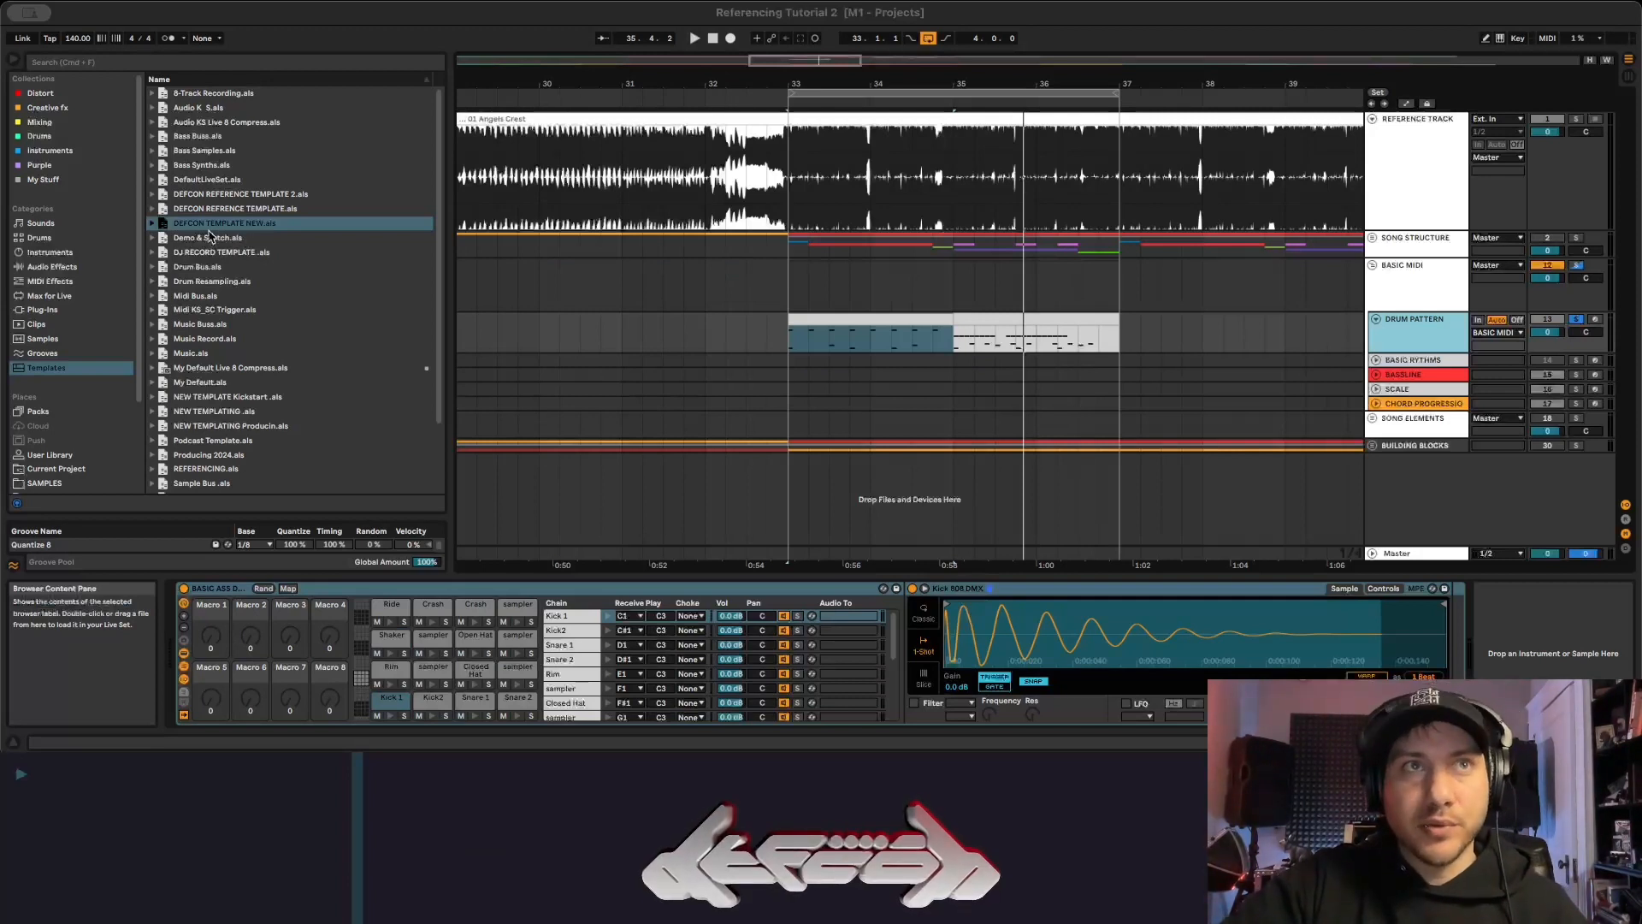
Open the DEFCON TEMPLATE NEW.als template, saving the changes to Referencing Tutorial 2.
double_click(190, 225)
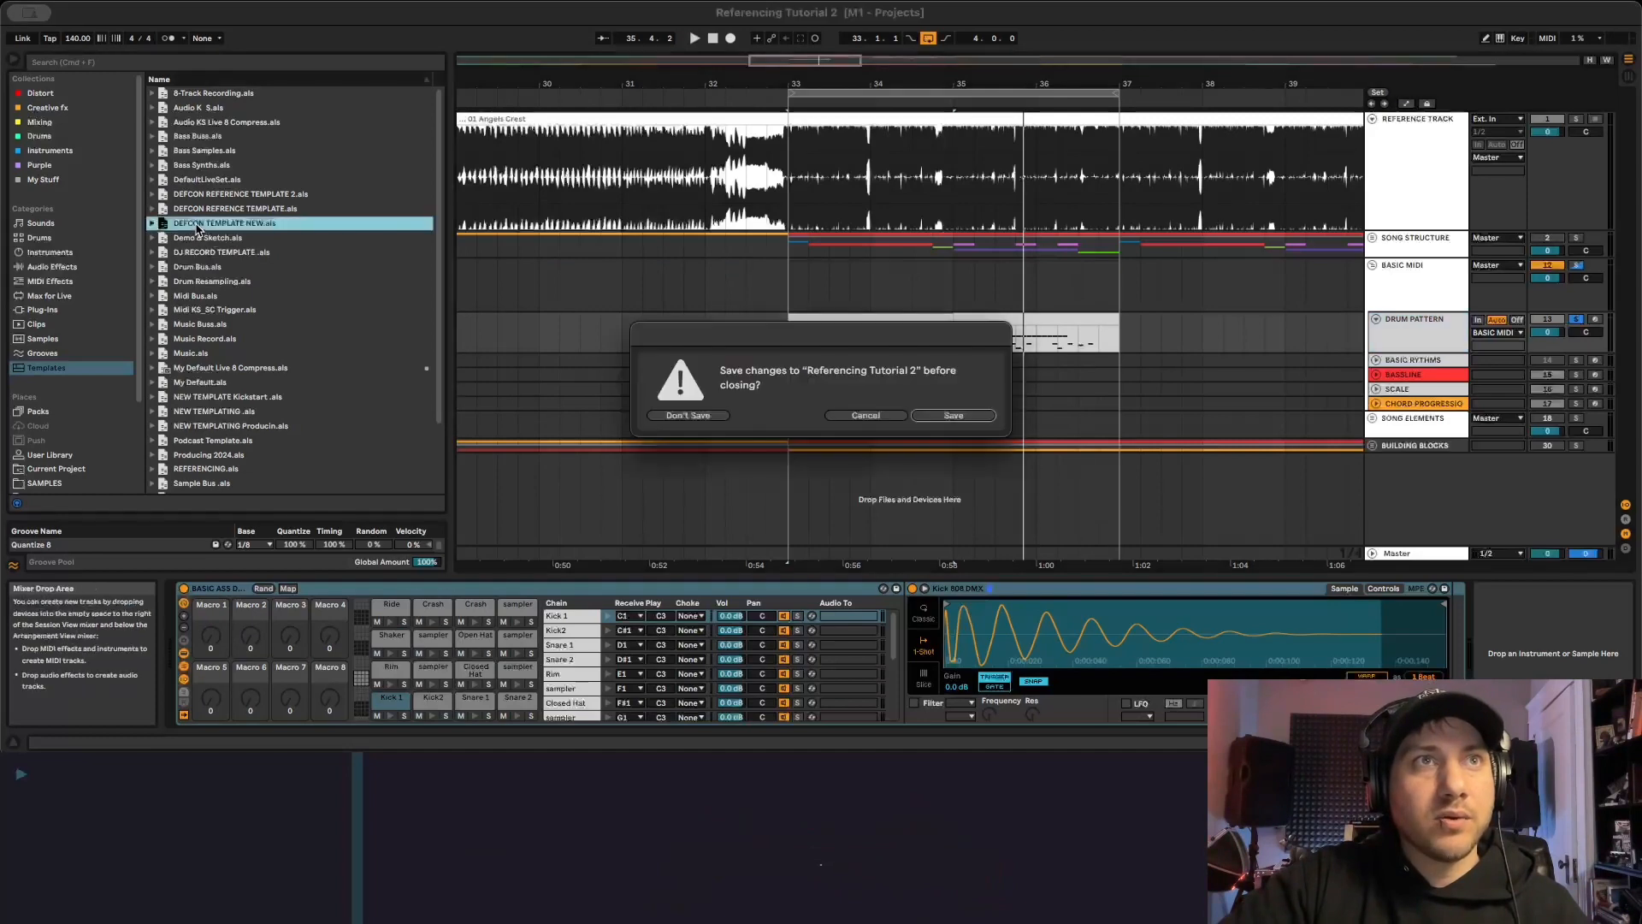
click(951, 416)
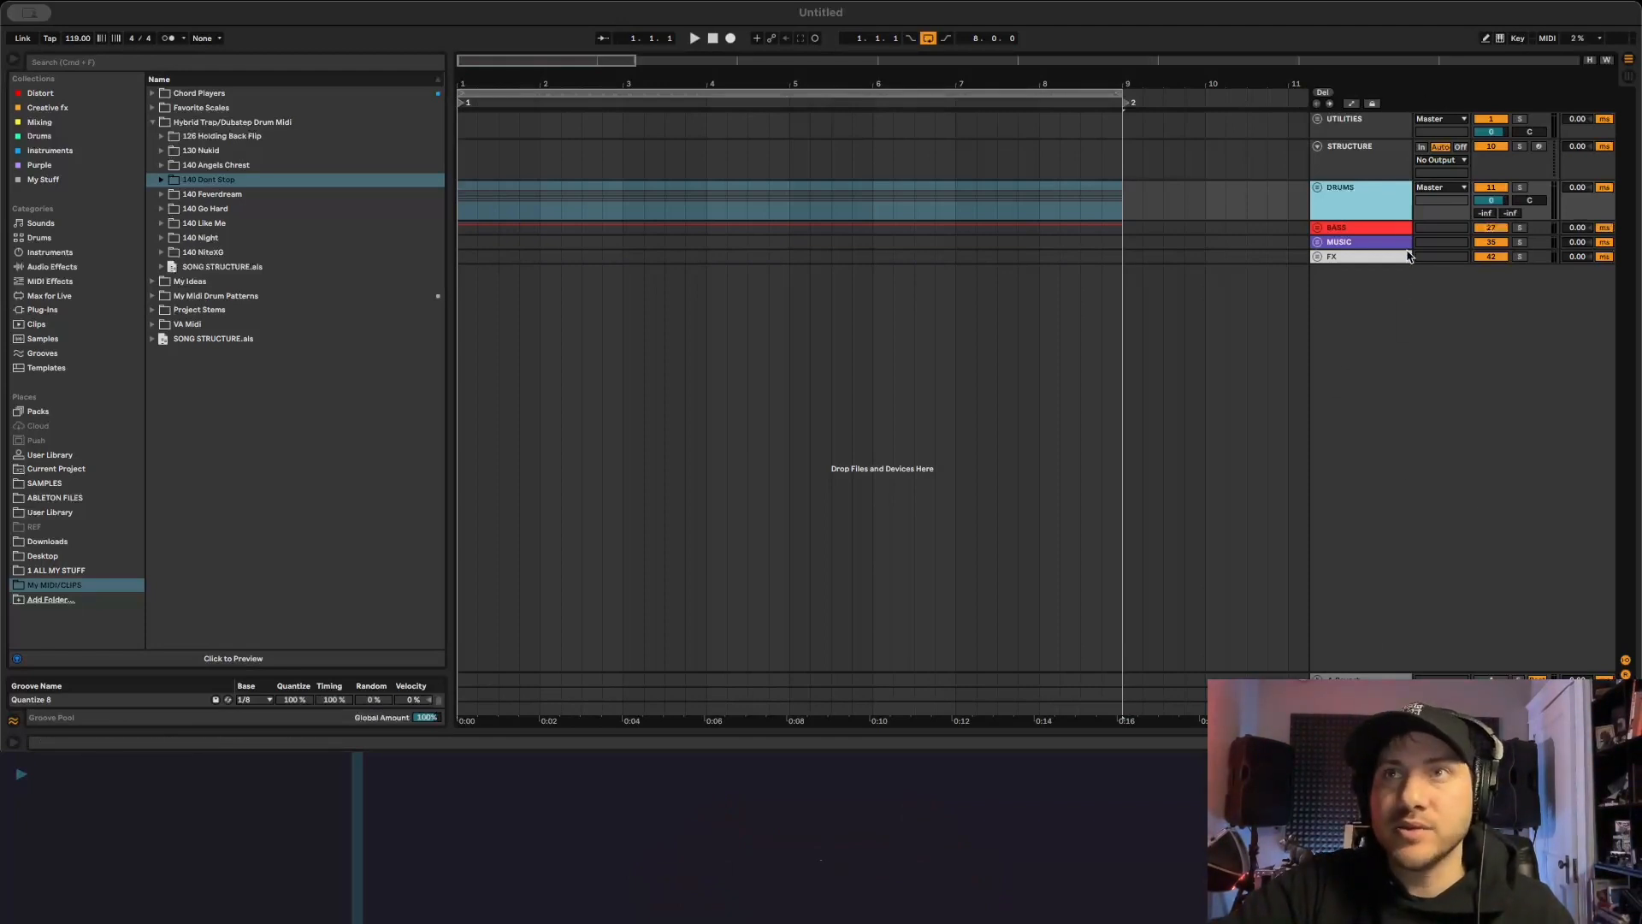
Unfold the DRUMS group and show the devices of its Defcon_Drumrack track.
click(1316, 187)
click(1316, 187)
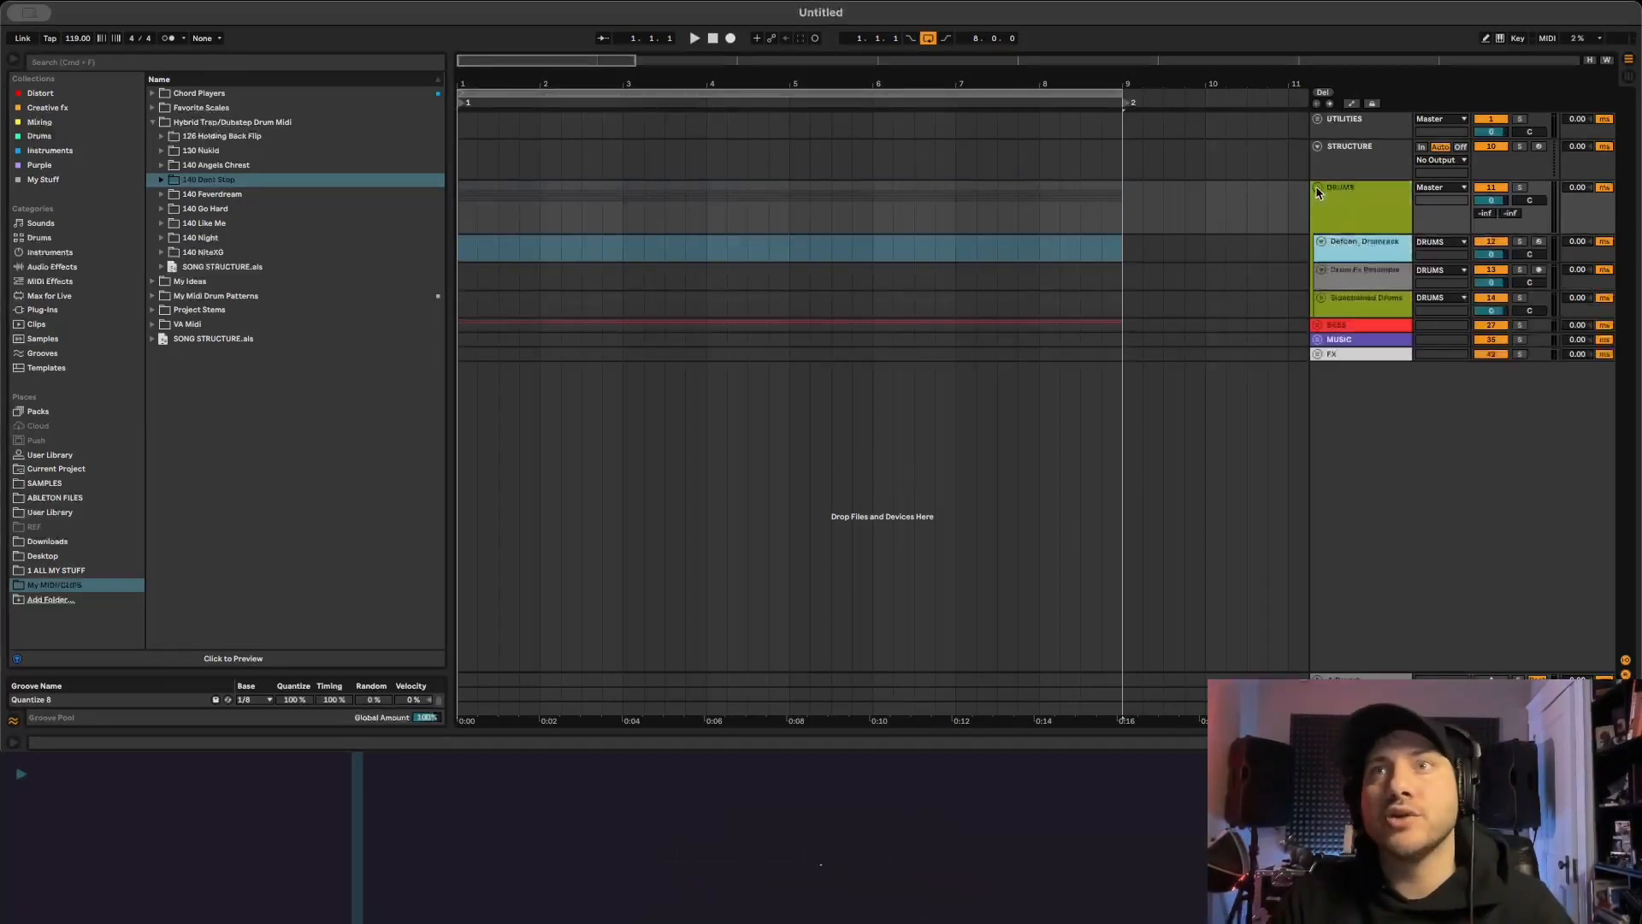
double_click(1365, 260)
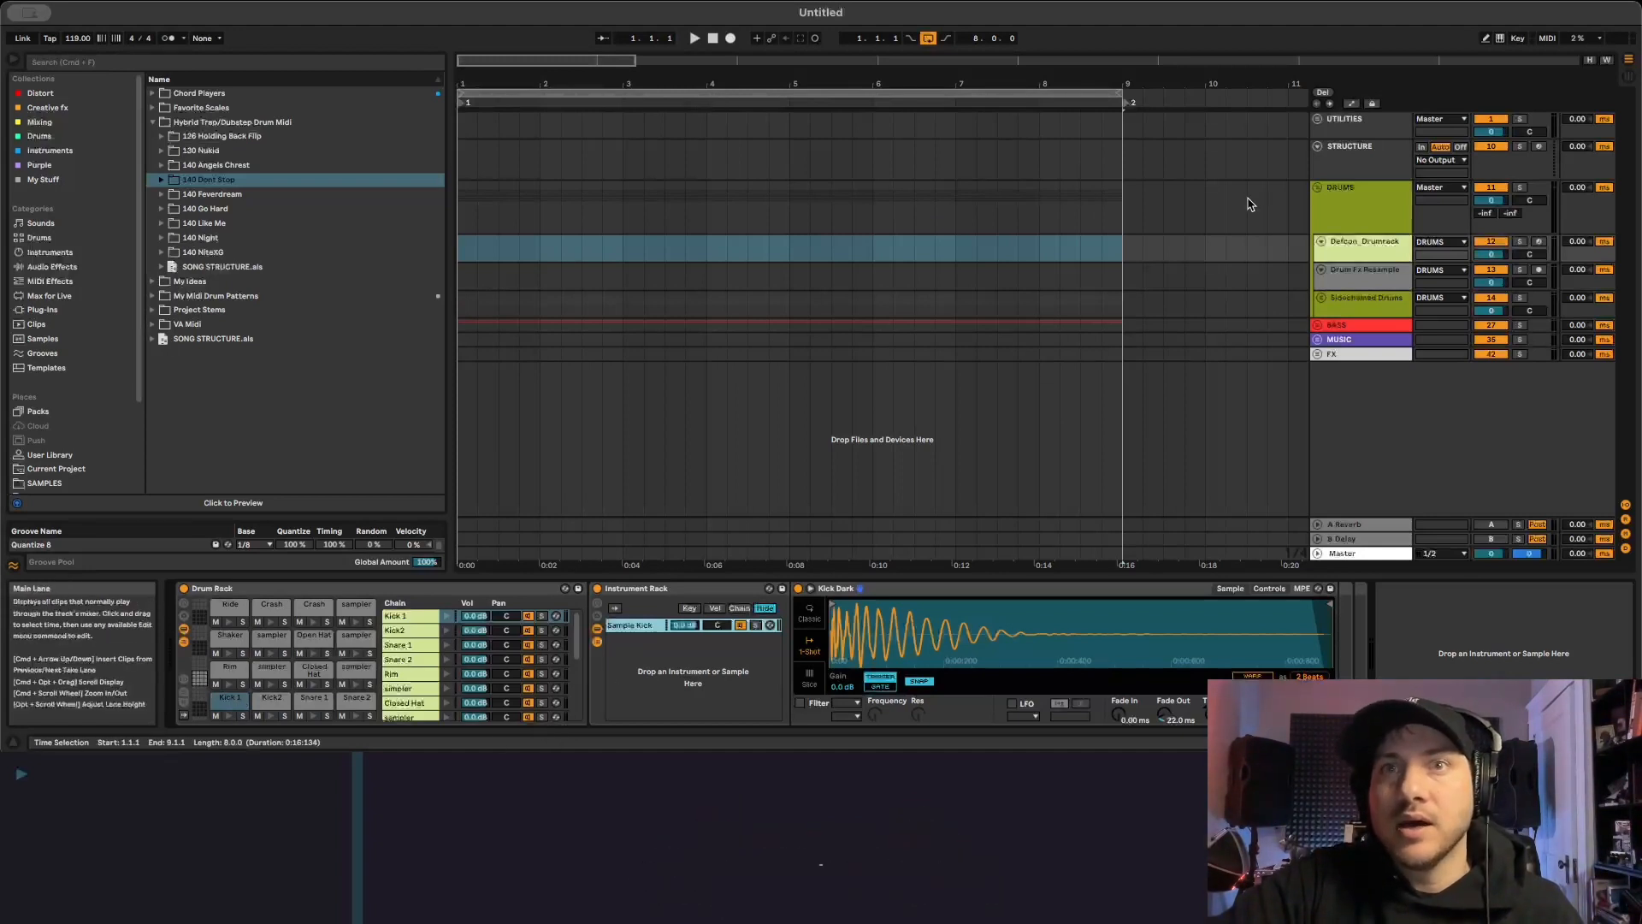
Place the 140 Feverdream Drum Pattern clip from the 140 Feverdream folder at bar 1 of the Defcon_Drumrack track.
drag(462, 248, 1052, 264)
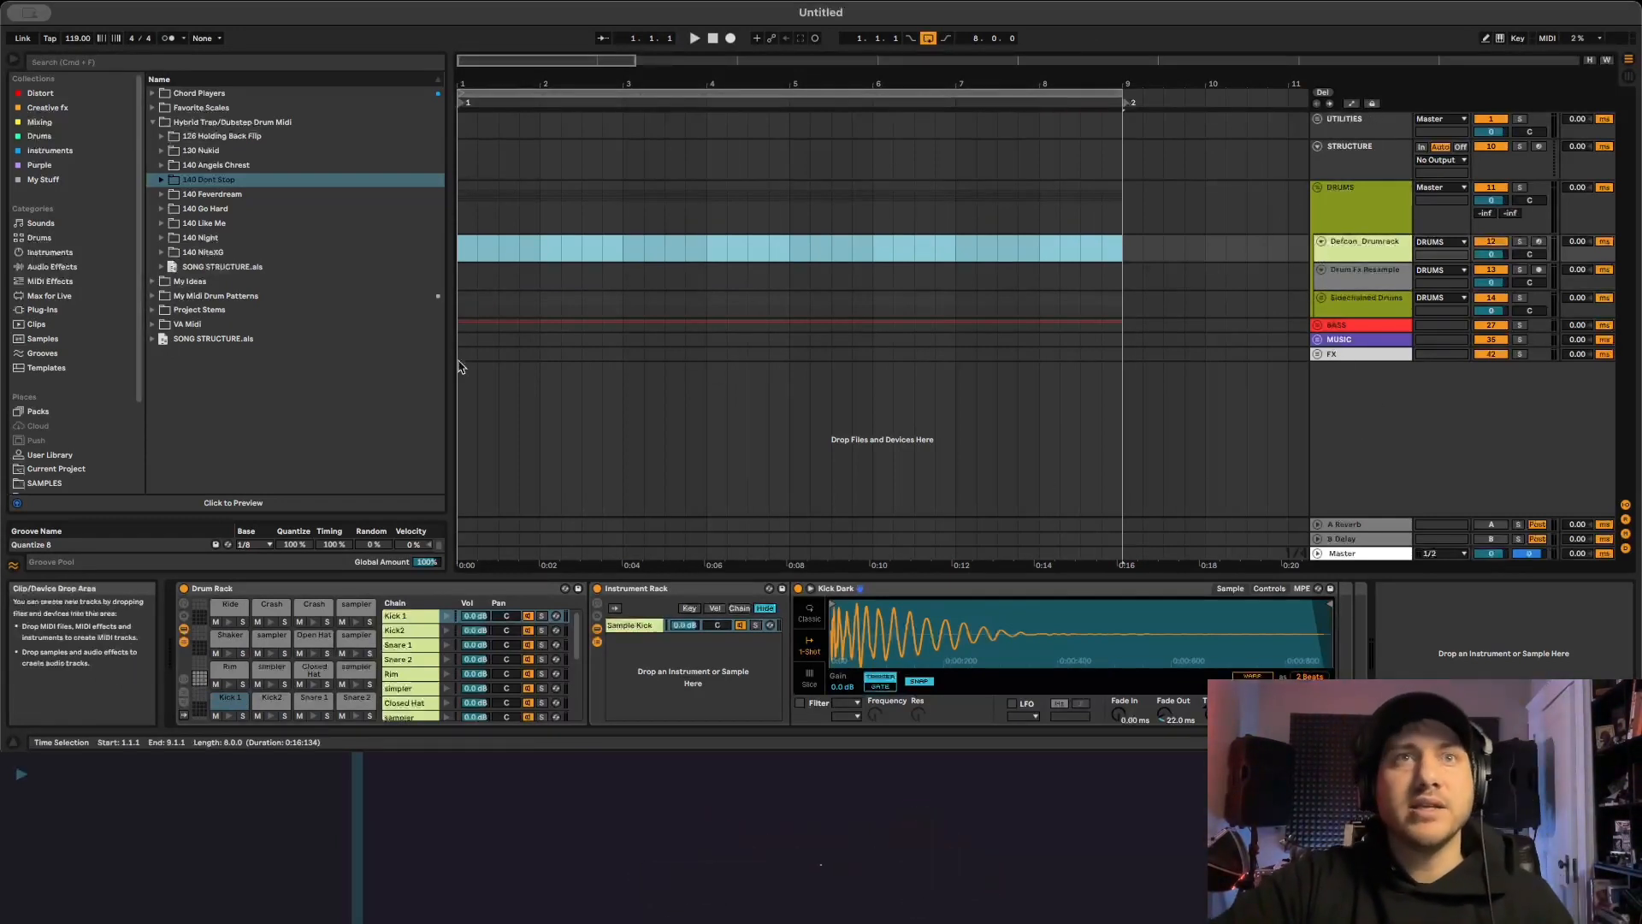
click(162, 195)
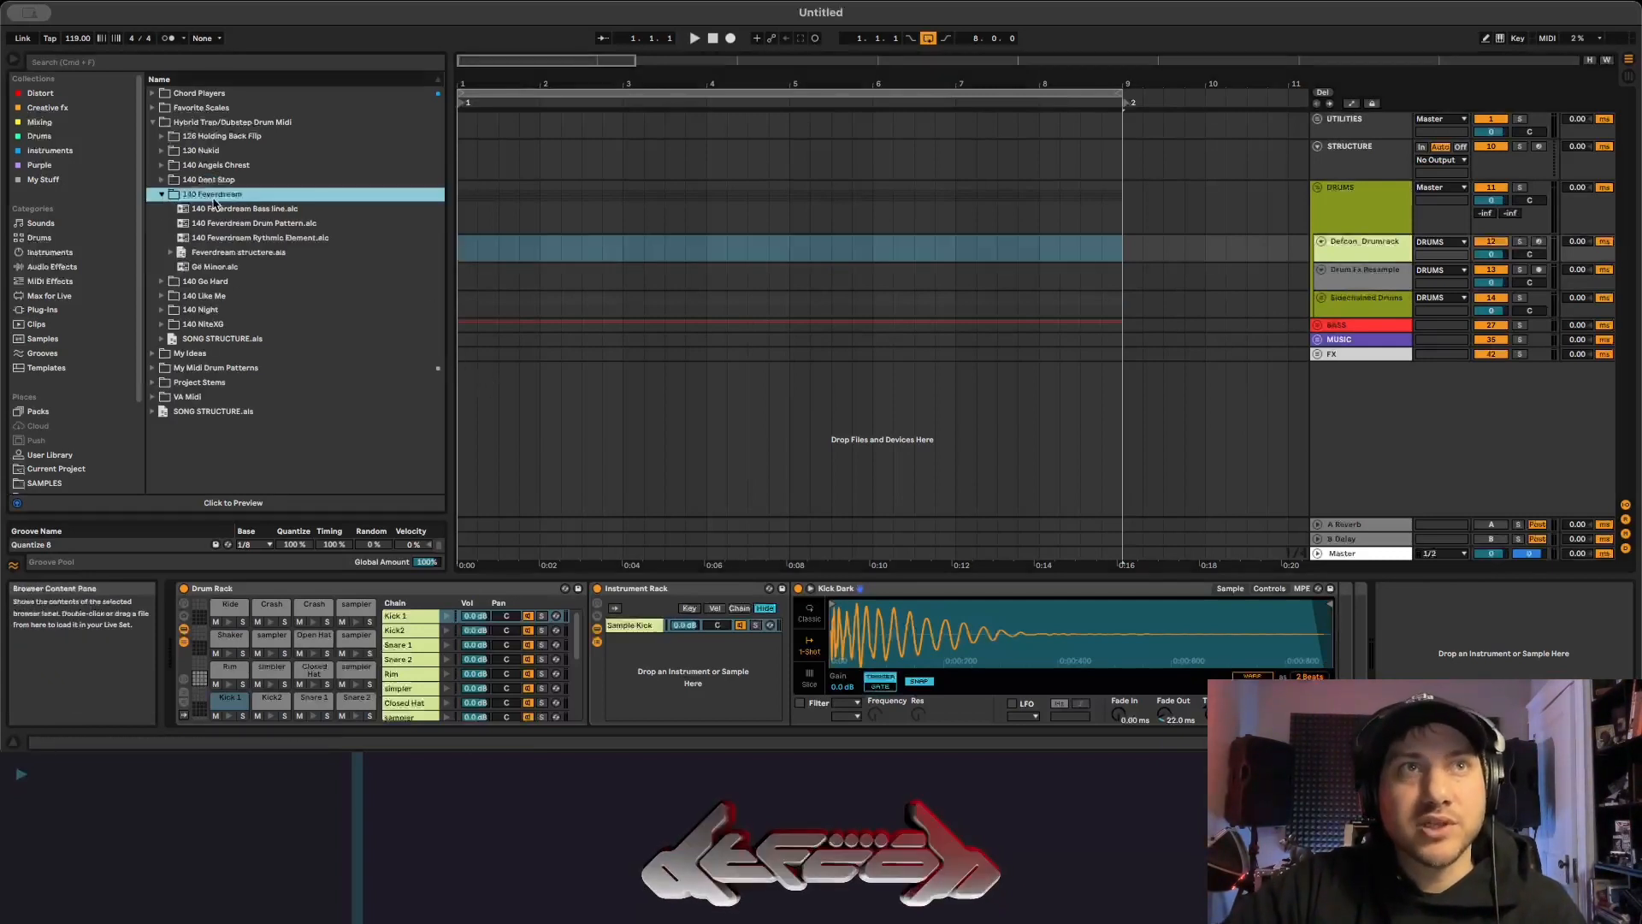
click(225, 224)
drag(237, 227, 464, 248)
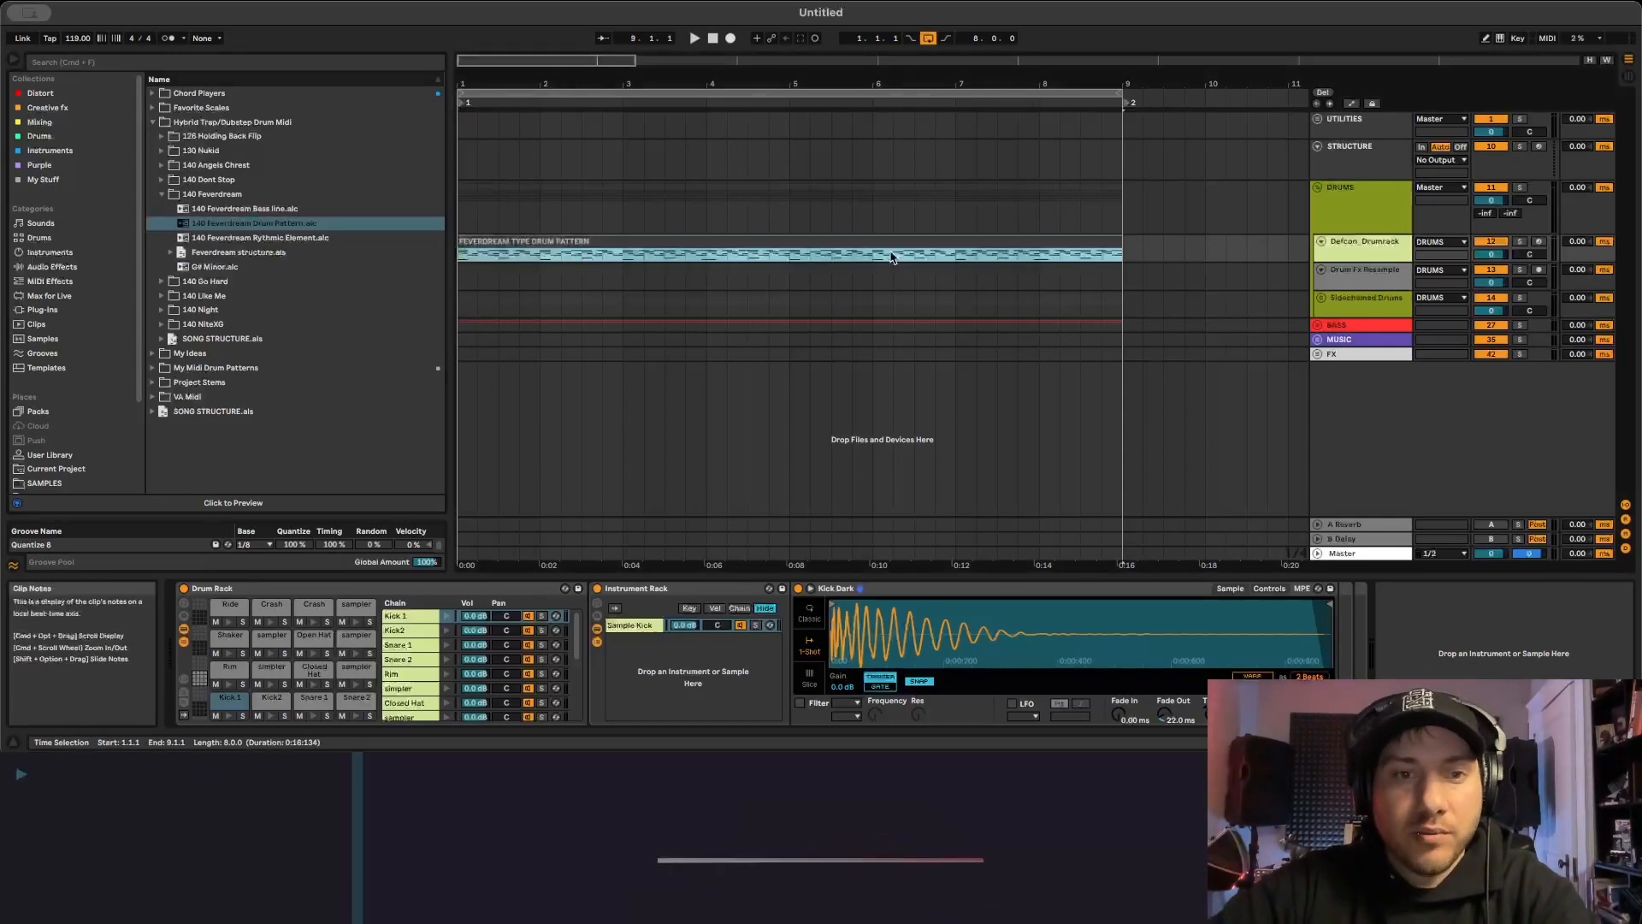
Play the Feverdream drum pattern on the Defcon_Drumrack track and open its notes in an enlarged MIDI editor.
key(space)
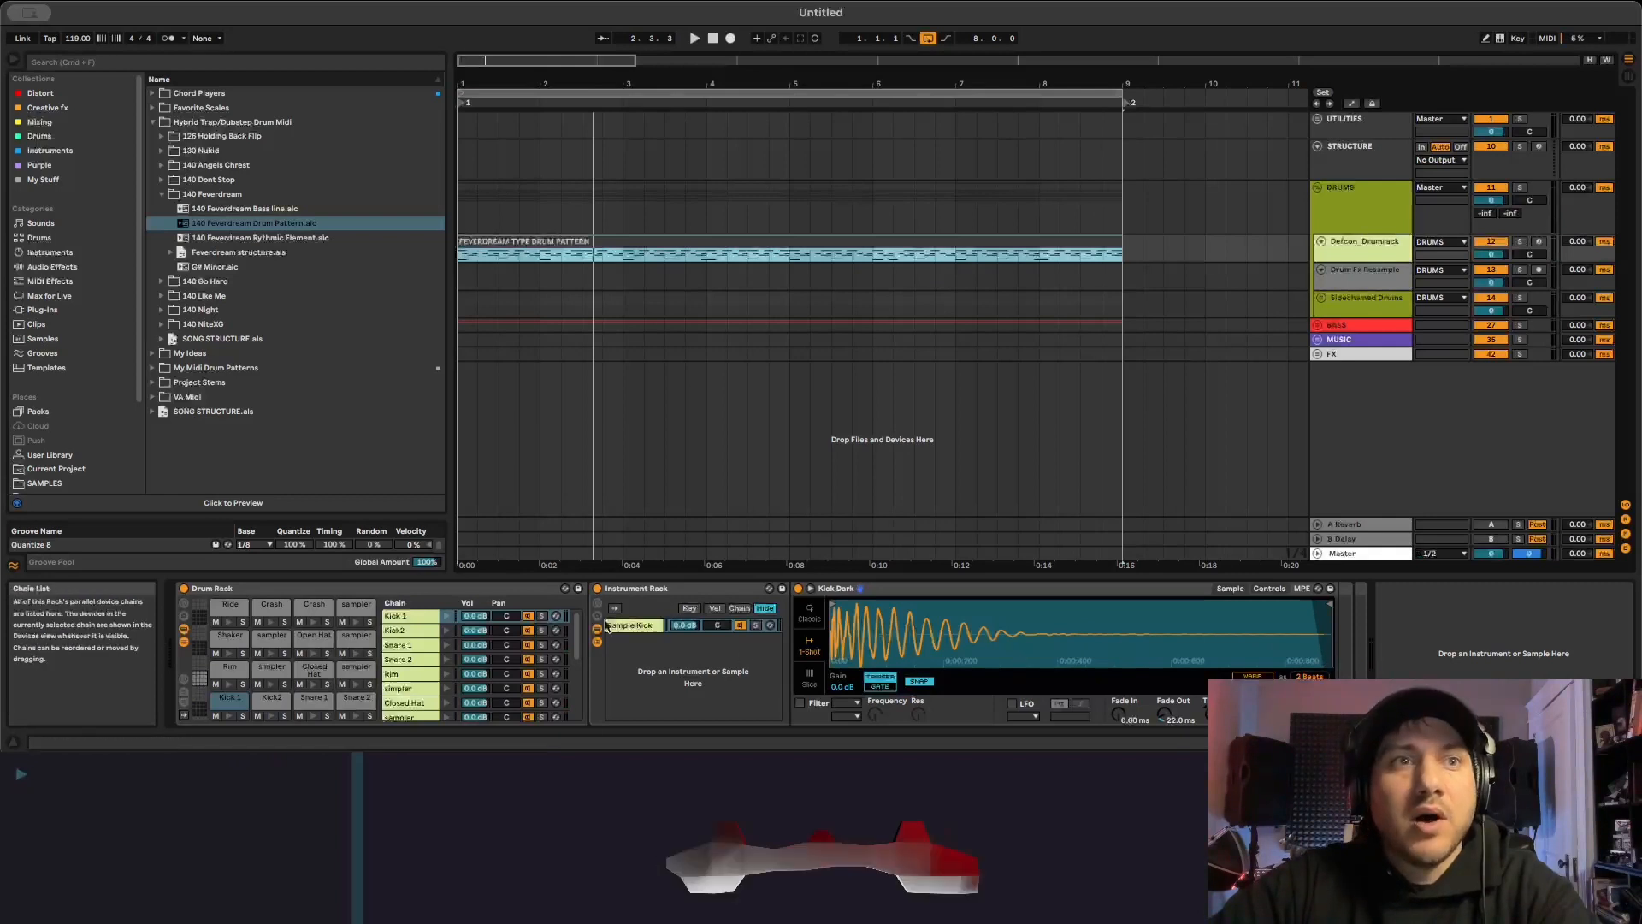
click(647, 632)
key(super+d)
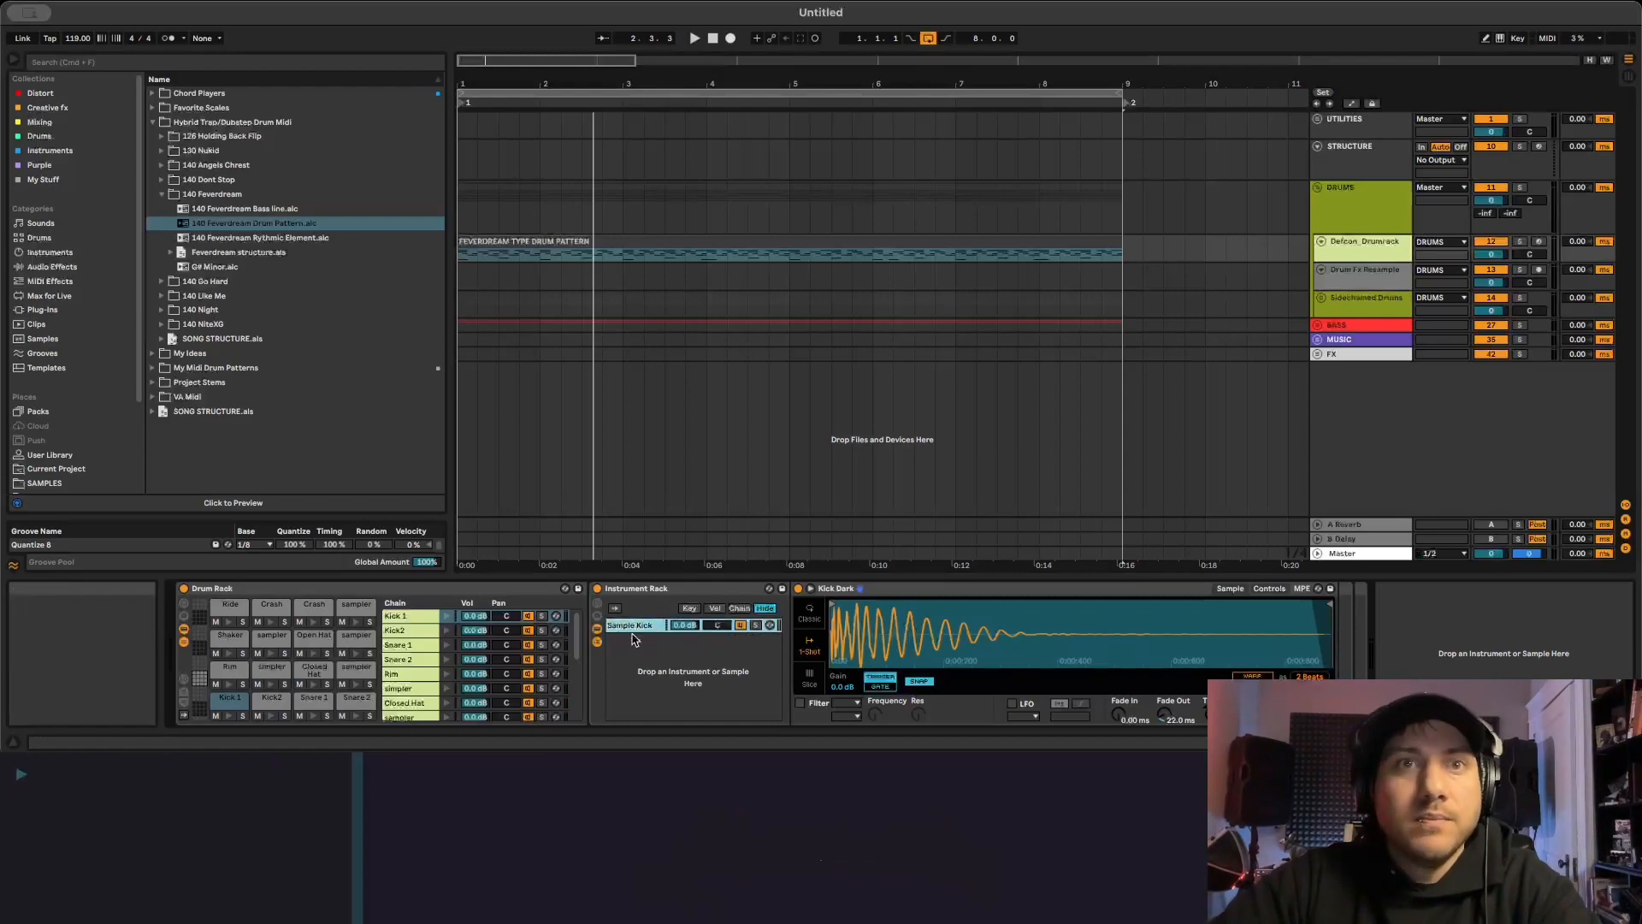
double_click(617, 244)
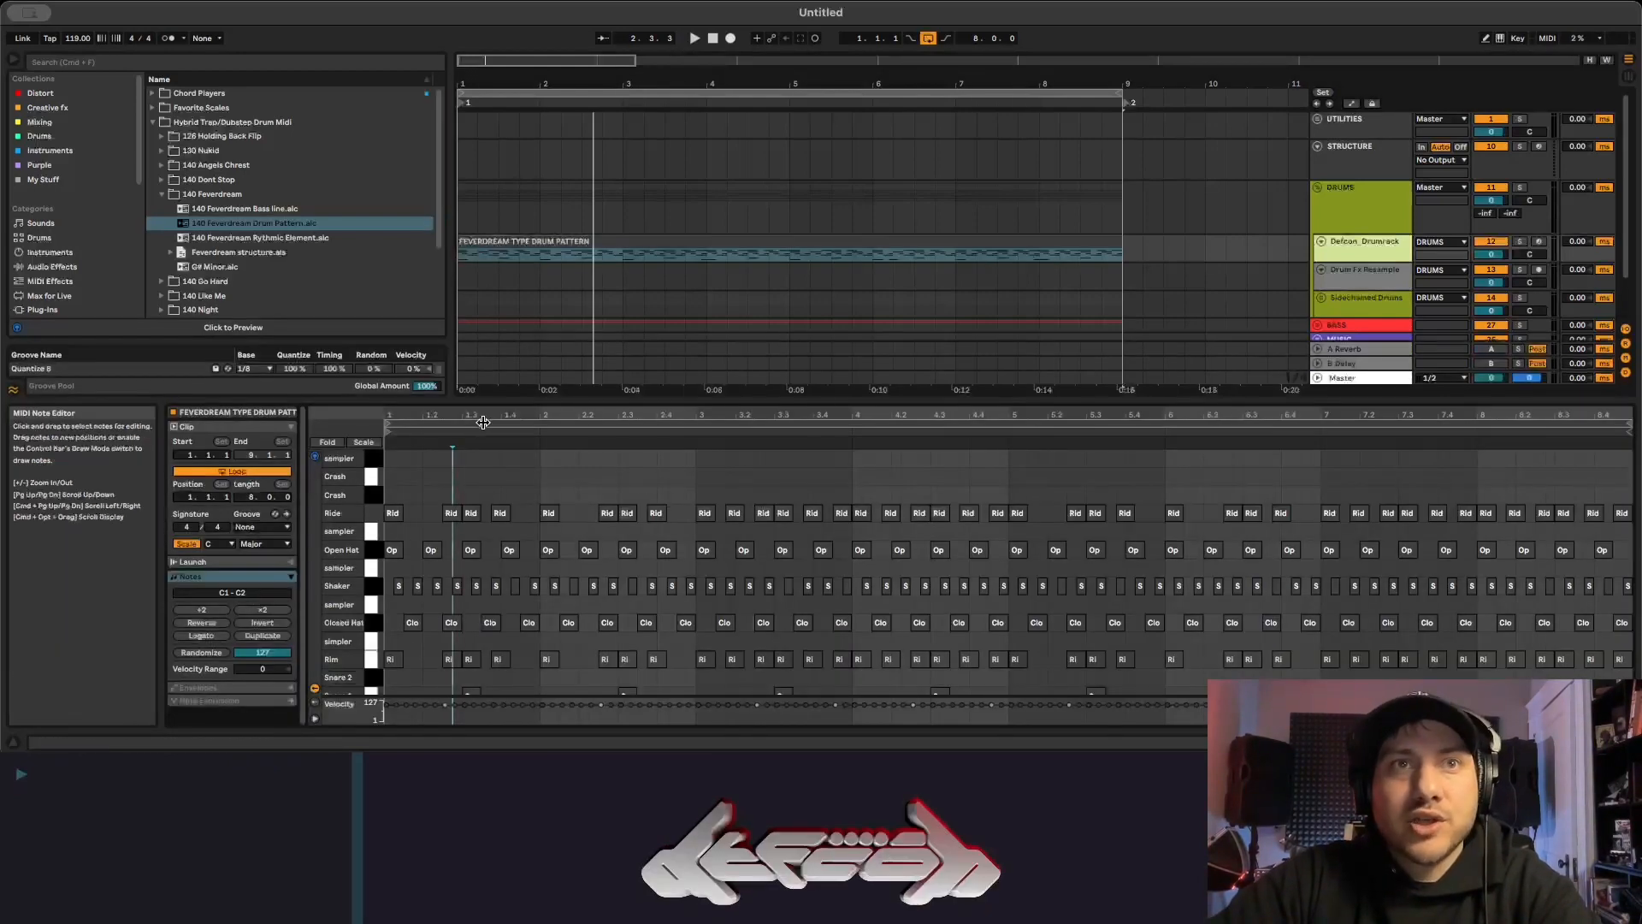
drag(513, 398, 513, 171)
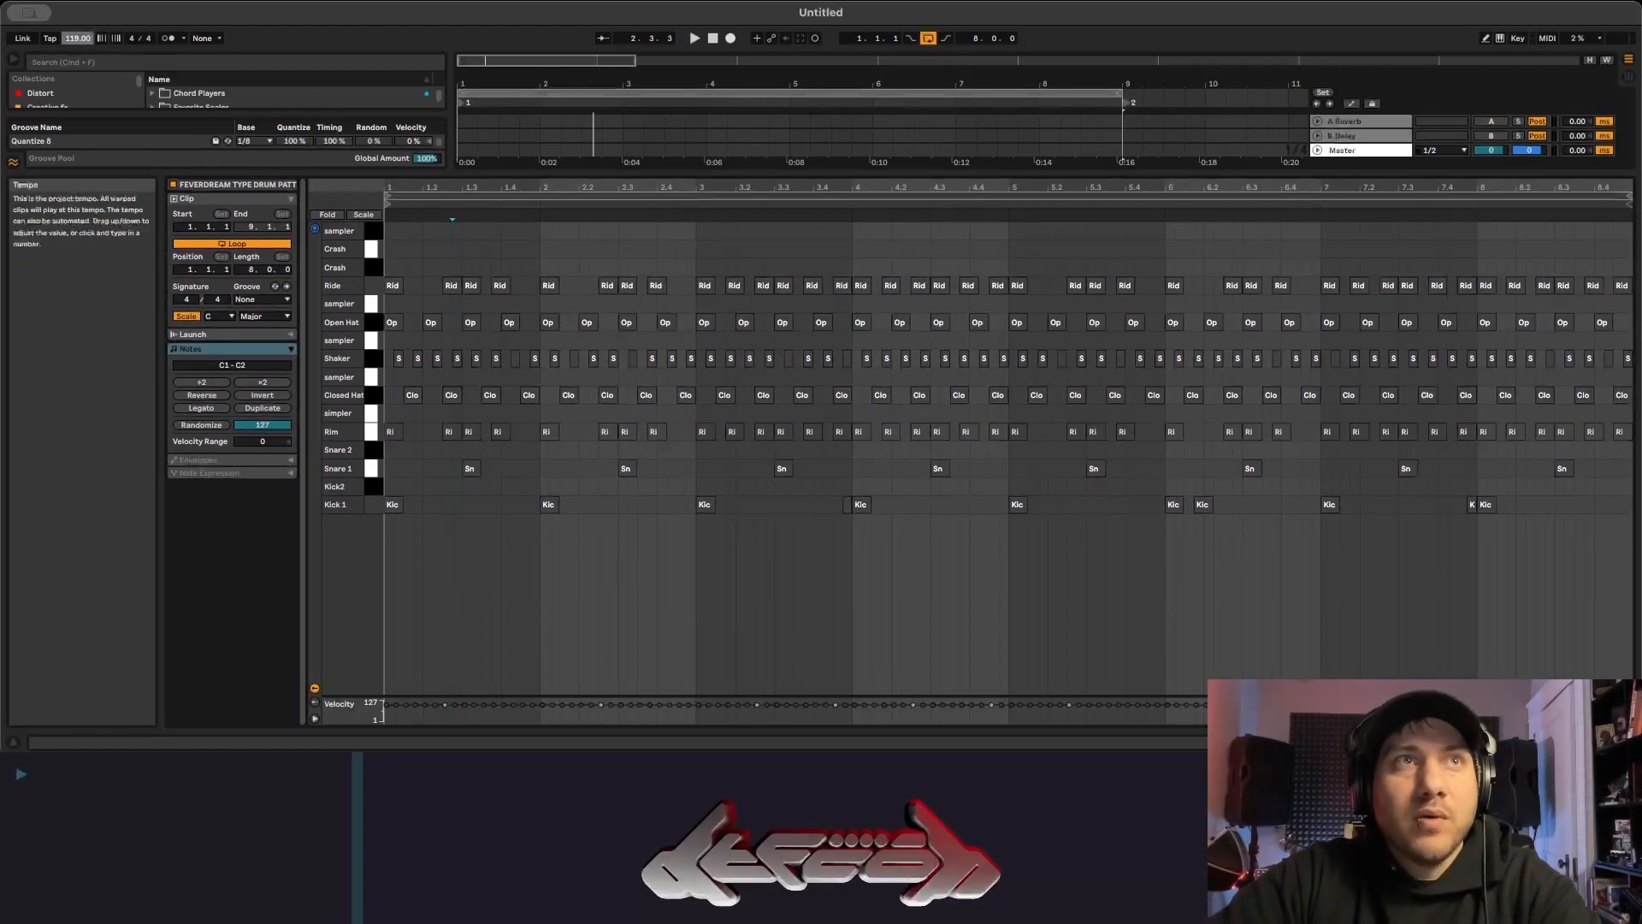
Set the tempo to 123 BPM and add Kick 1 notes at 1.2.3 and 1.4.1 while playing the pattern.
drag(78, 39, 78, 10)
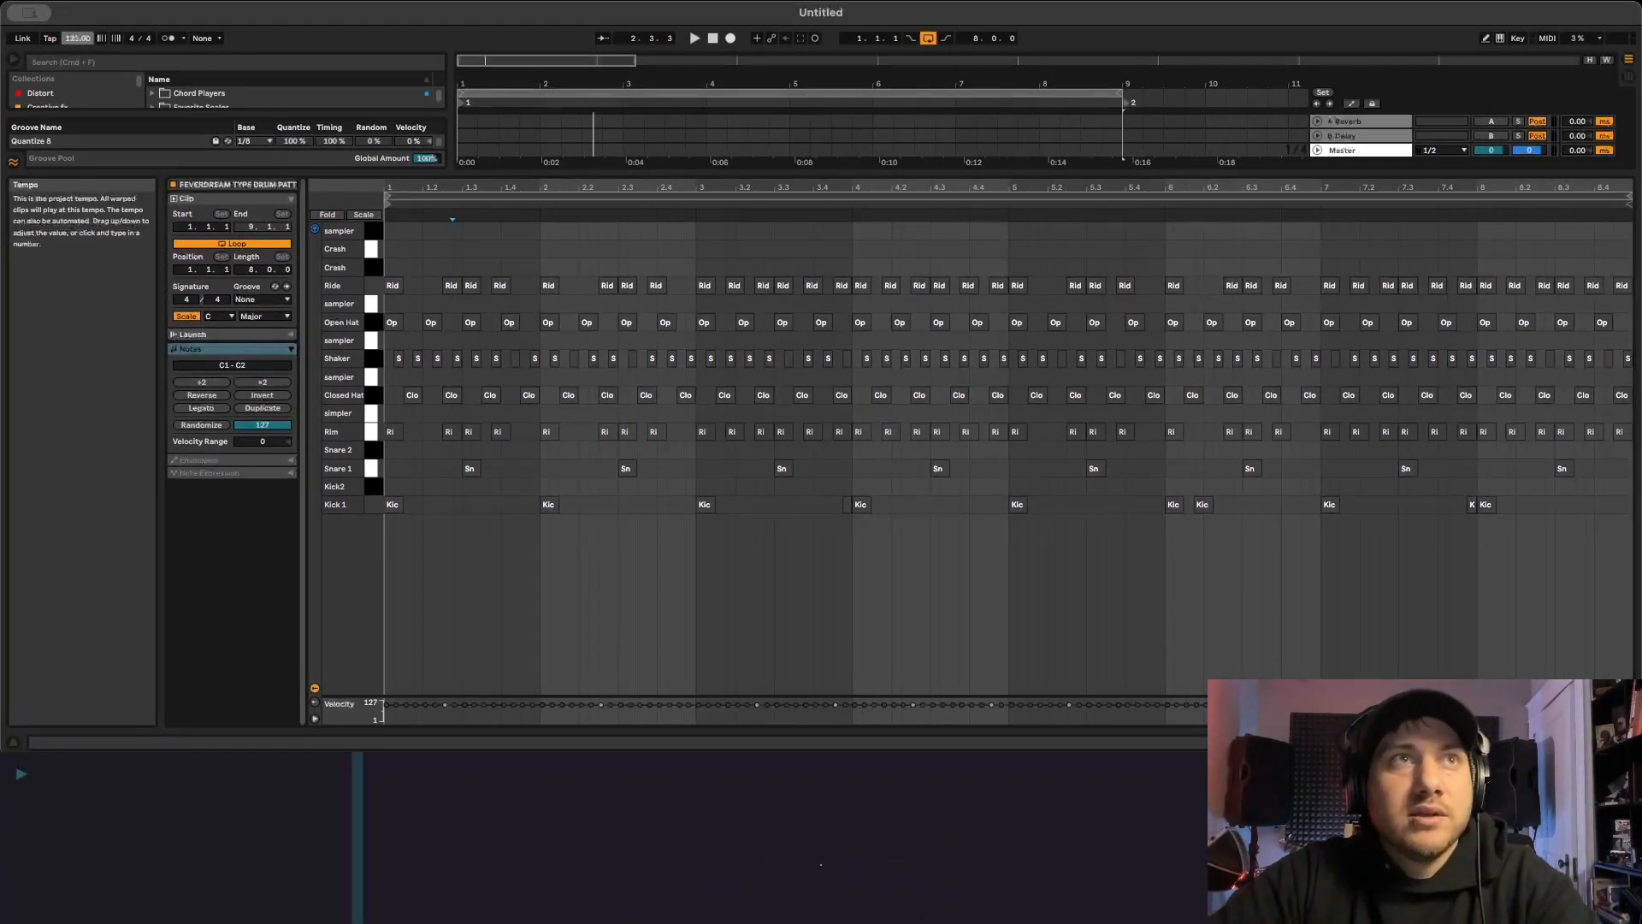
double_click(446, 505)
key(space)
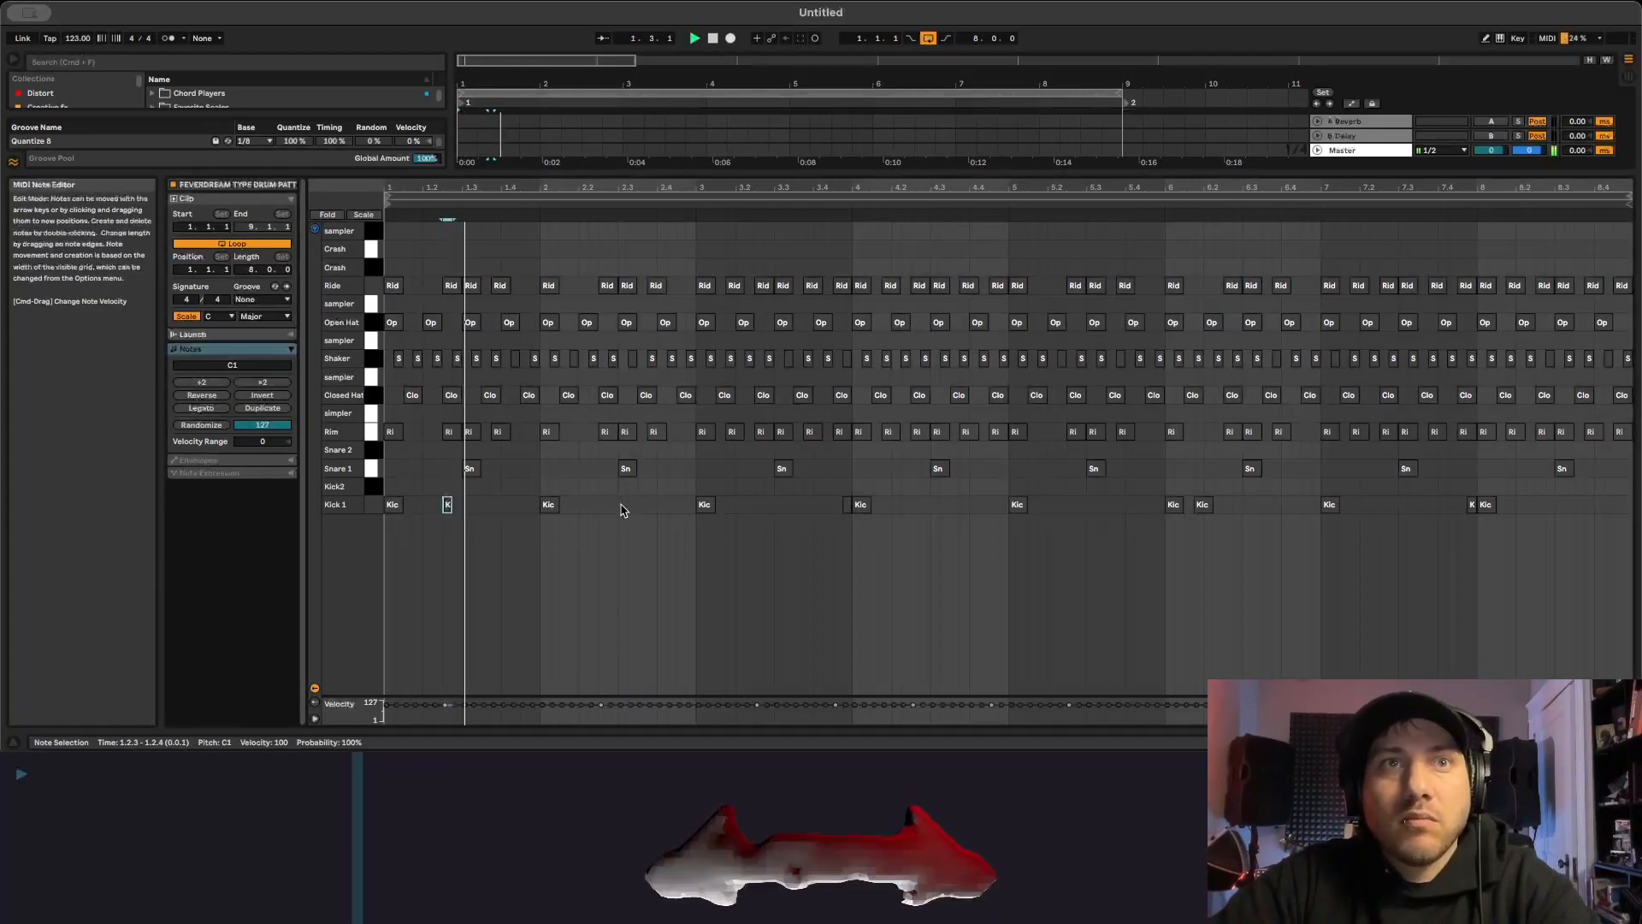
double_click(506, 504)
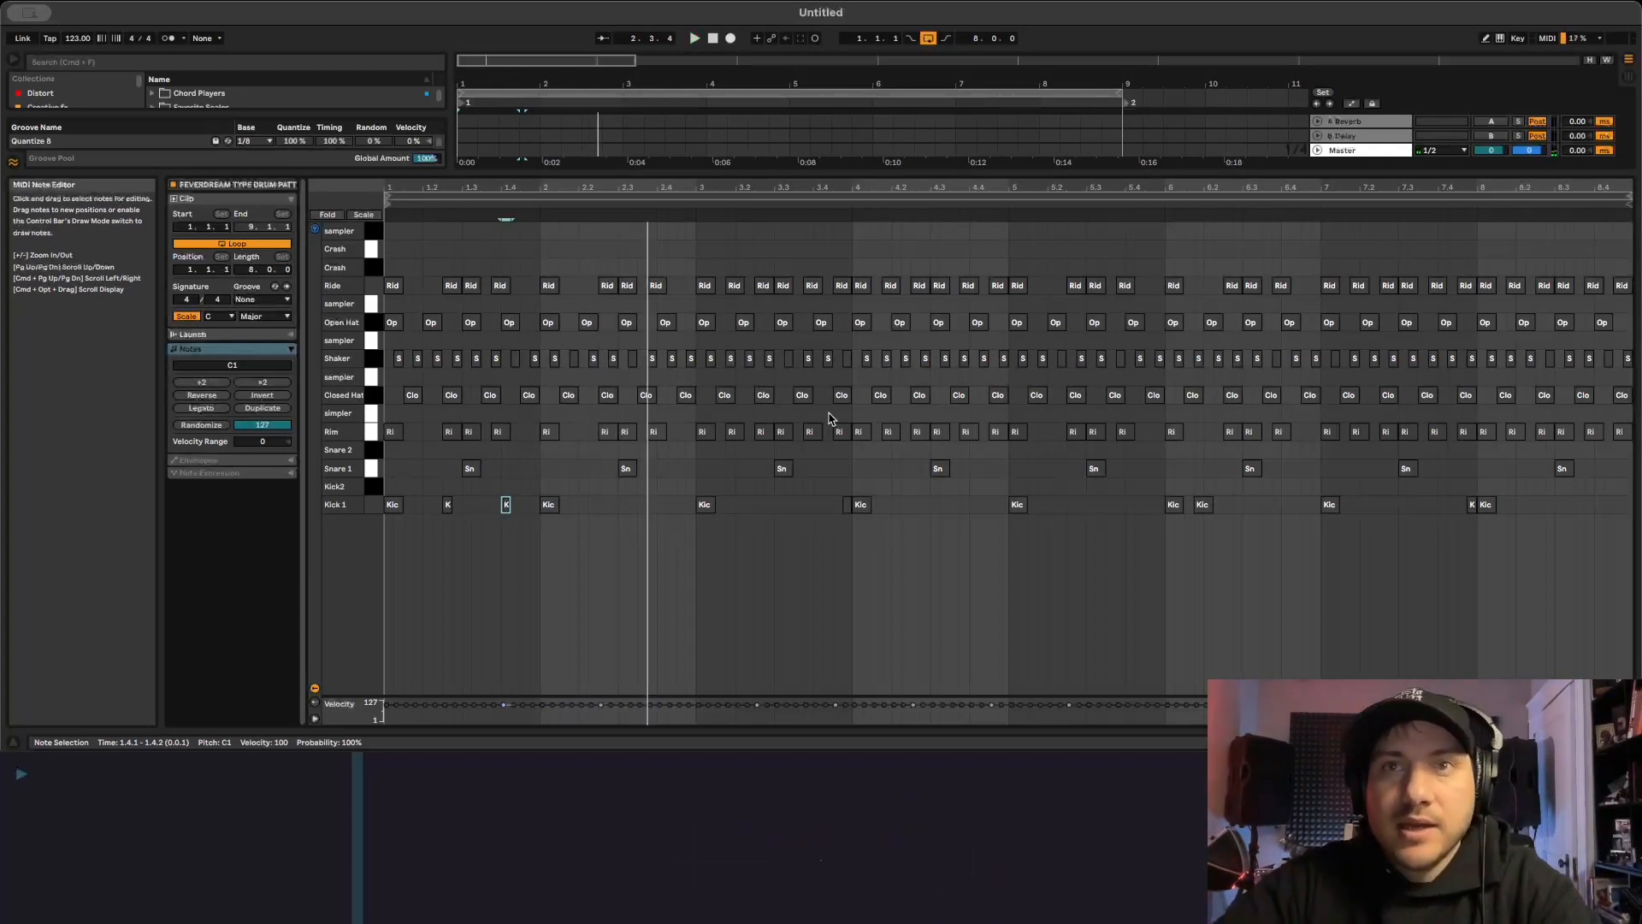
key(space)
Close the note editor and delete the Feverdream drum pattern clip from the Defcon_Drumrack track.
click(1557, 742)
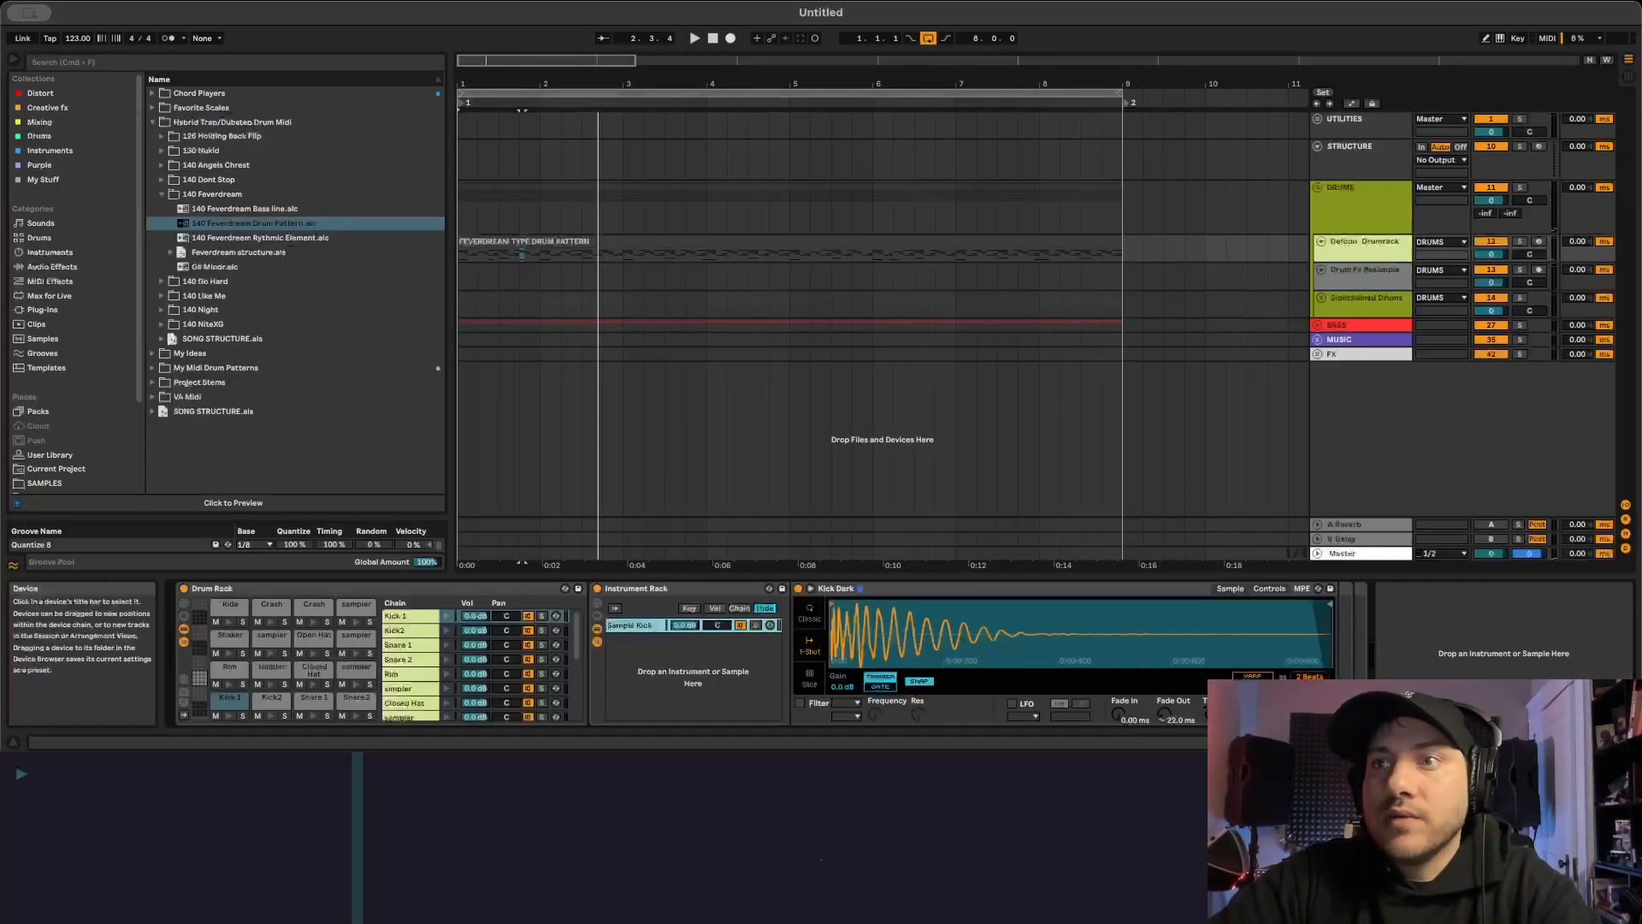
click(545, 241)
key(Delete)
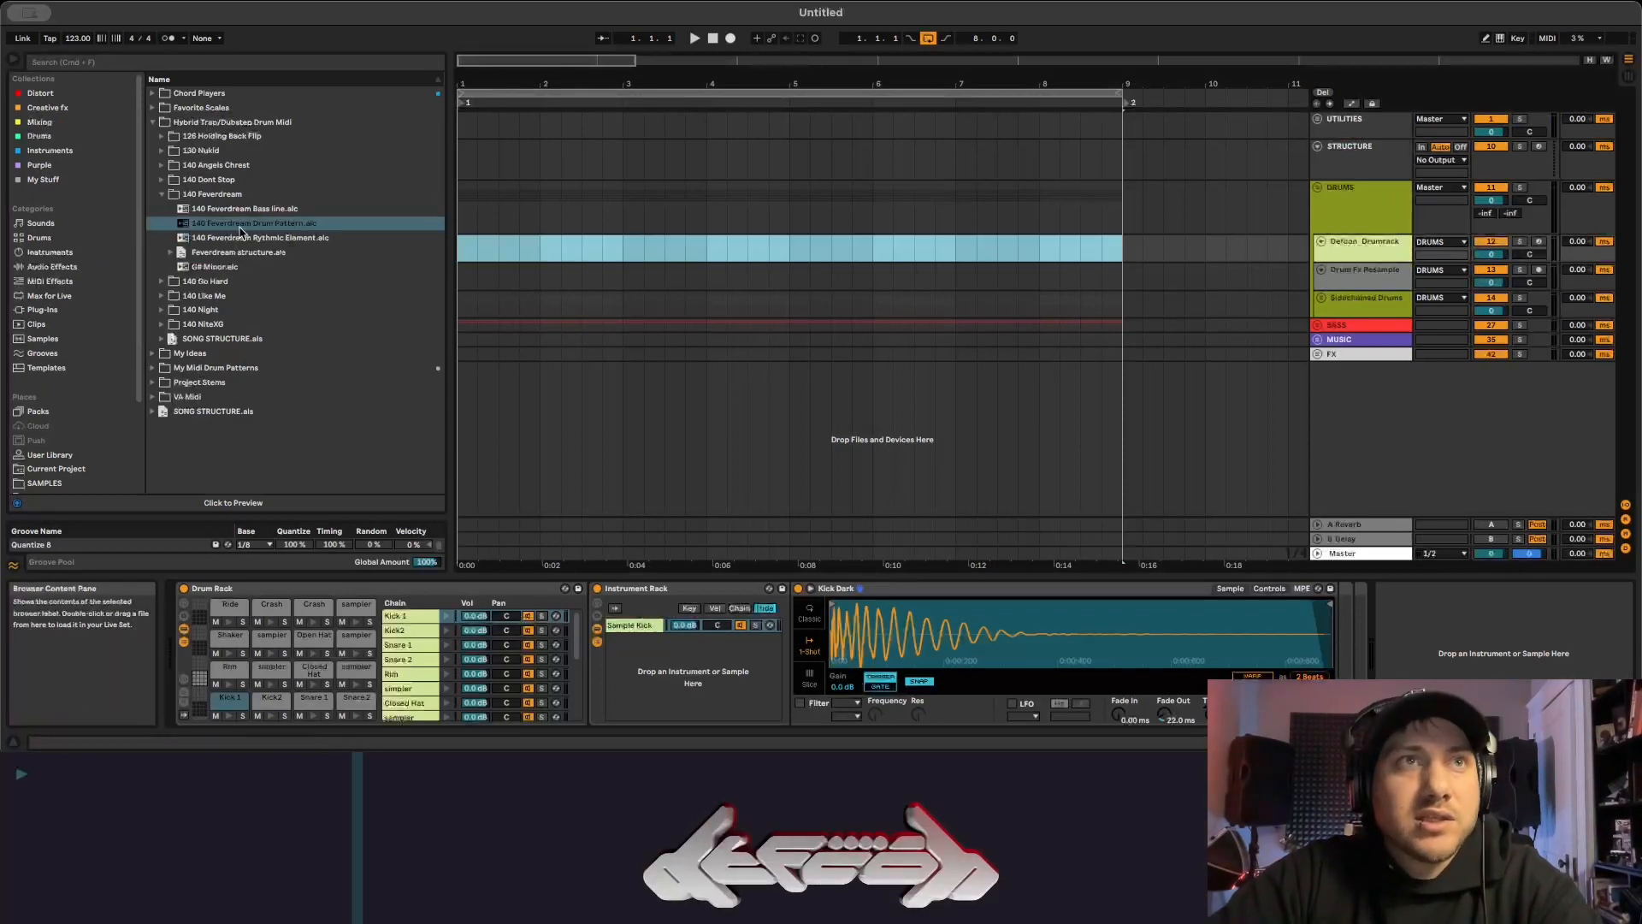
Place the 140 Dont Stop Drum Pattern 1 clip at bar 1 of the Defcon_Drumrack track and play it.
click(160, 195)
click(162, 180)
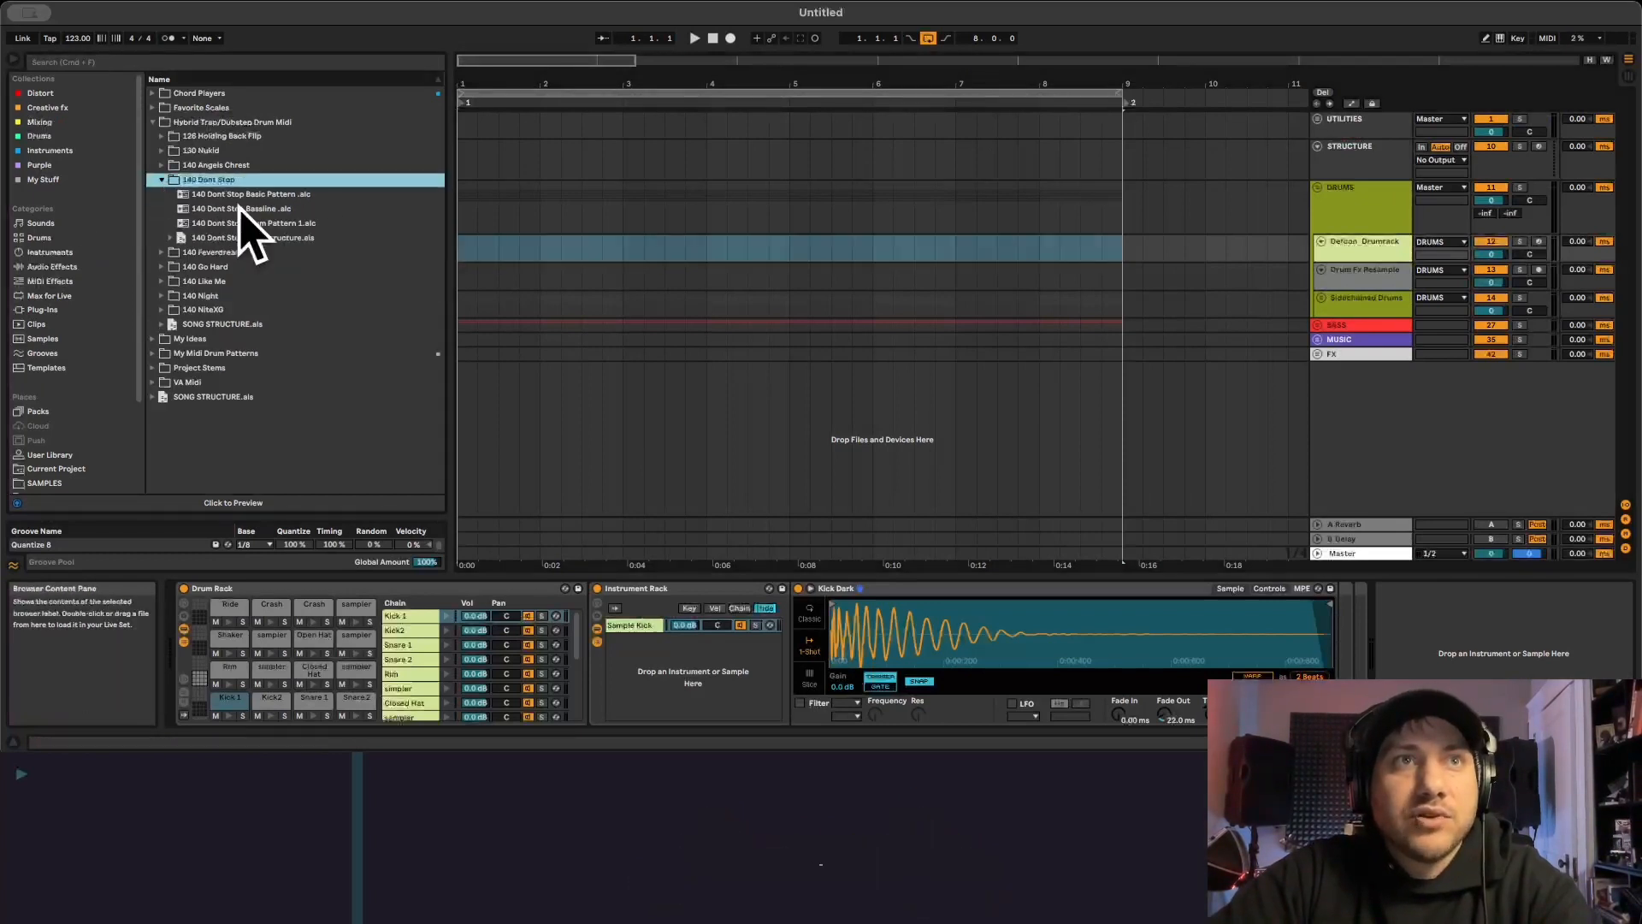
drag(270, 224, 465, 254)
key(space)
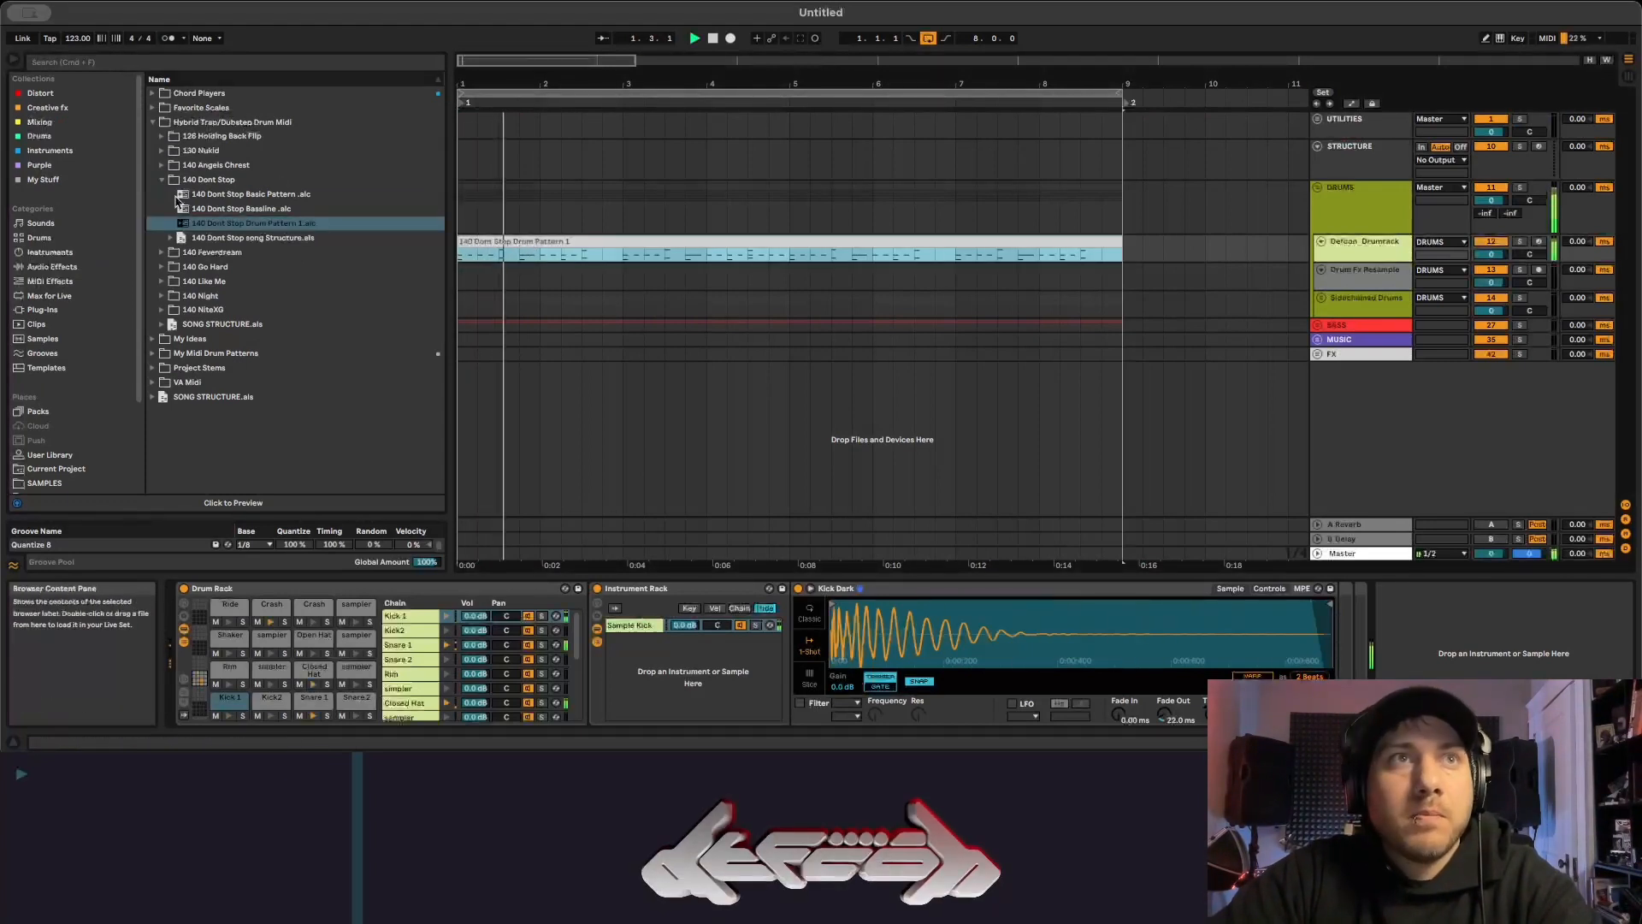
Audition the 130 Nukid drum pattern from bar 1 of the Defcon_Drumrack track and clear the track's clips.
click(161, 180)
click(161, 166)
click(162, 166)
click(162, 151)
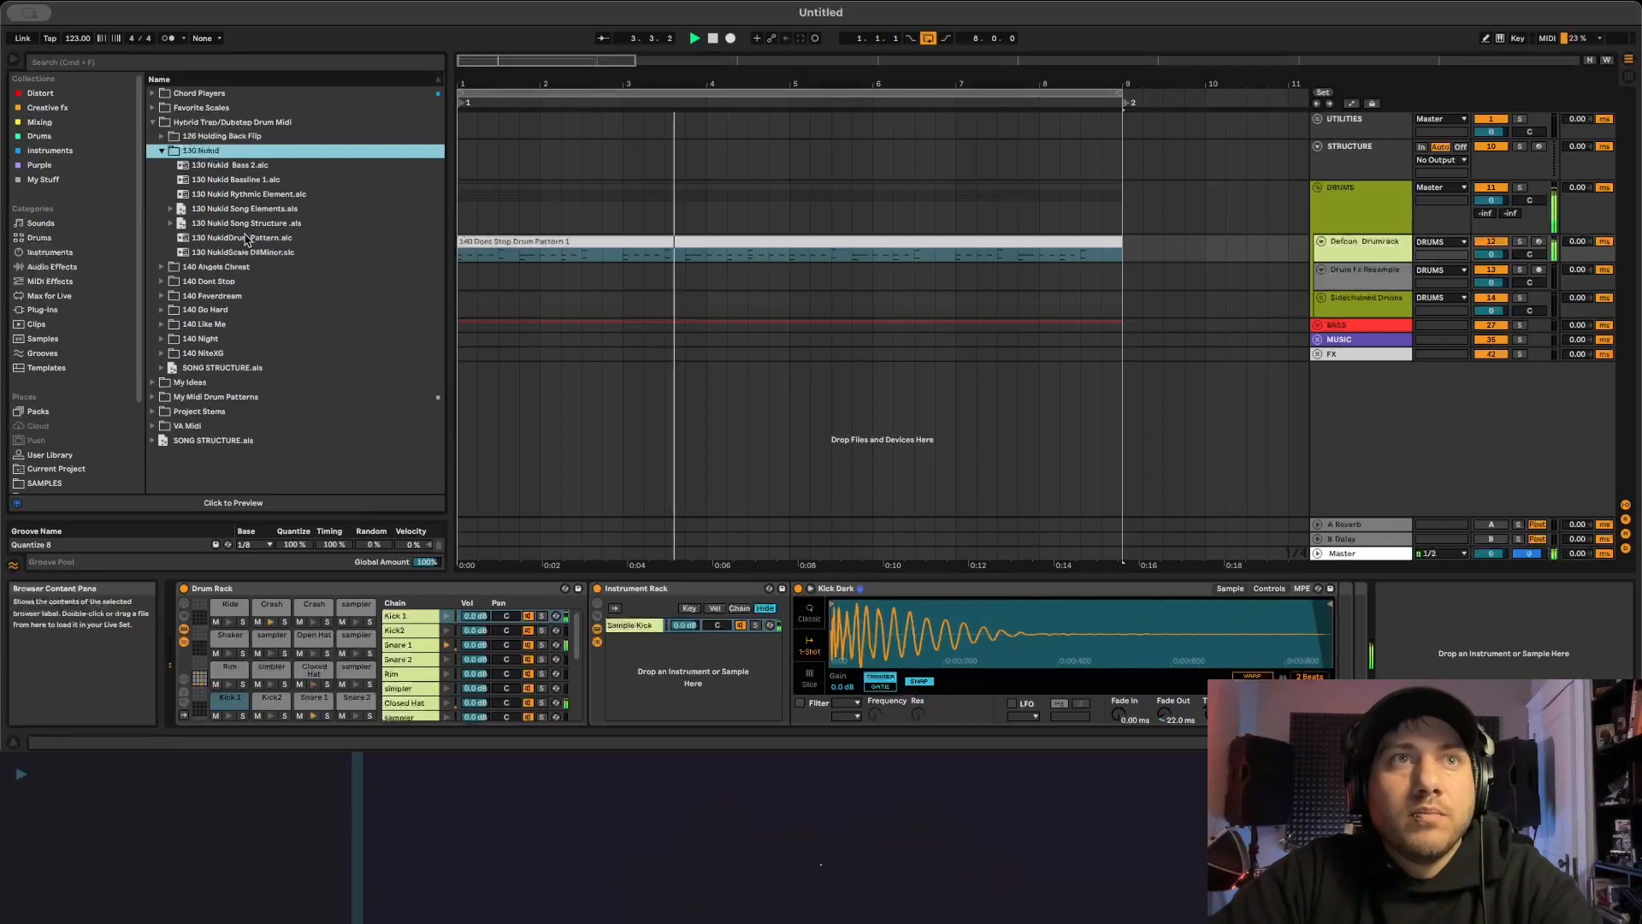
drag(254, 240, 463, 250)
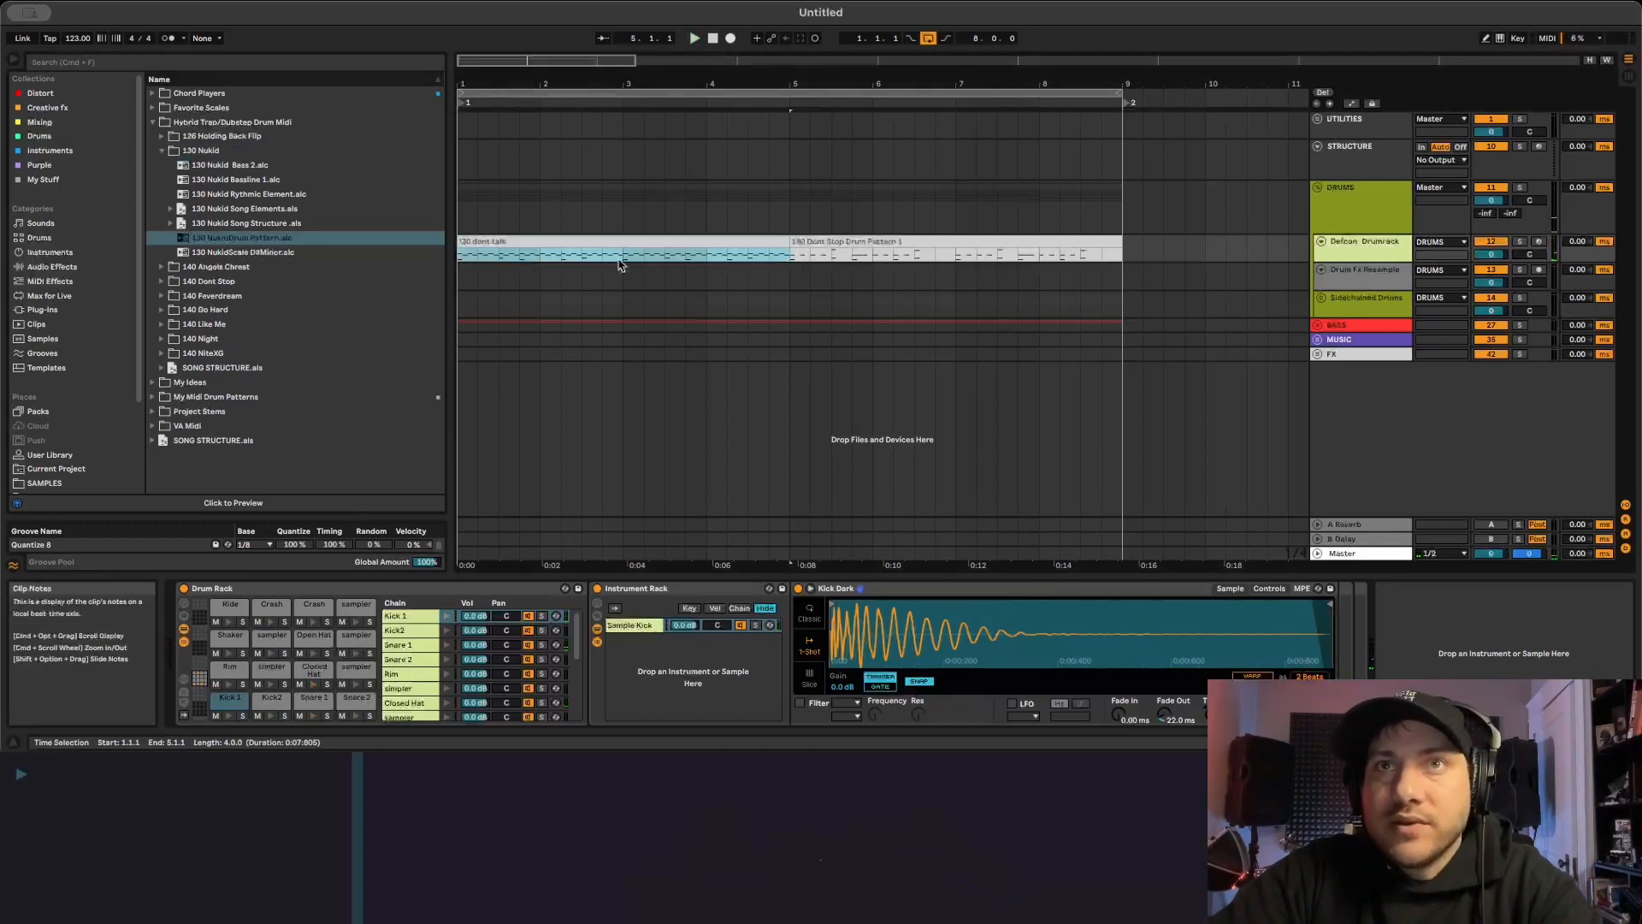
key(space)
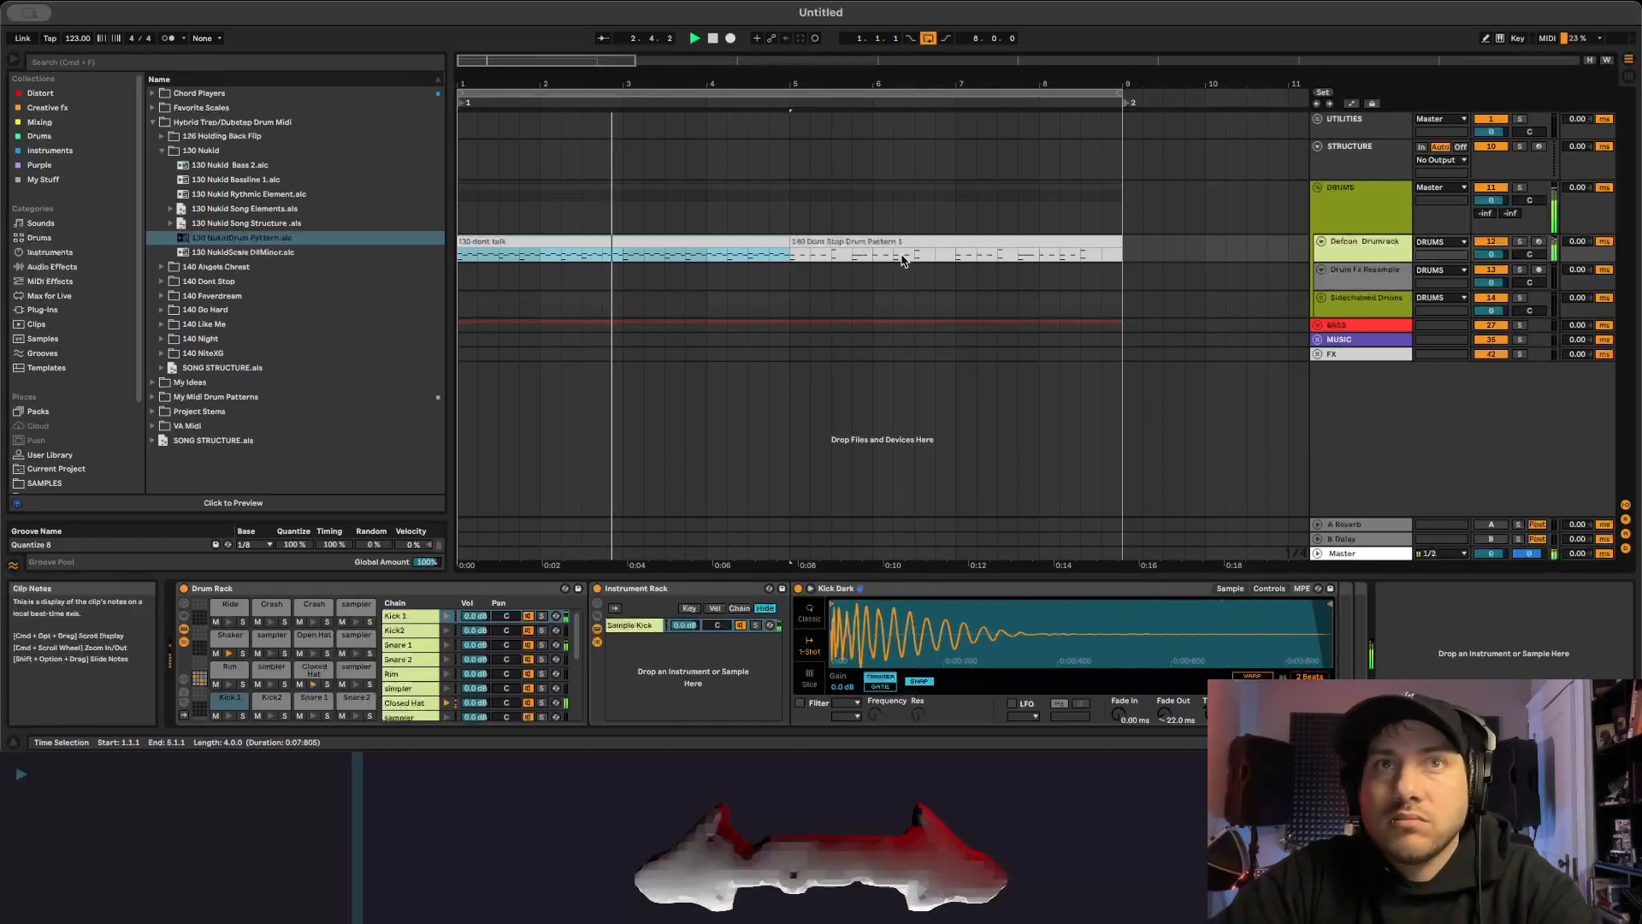
key(space)
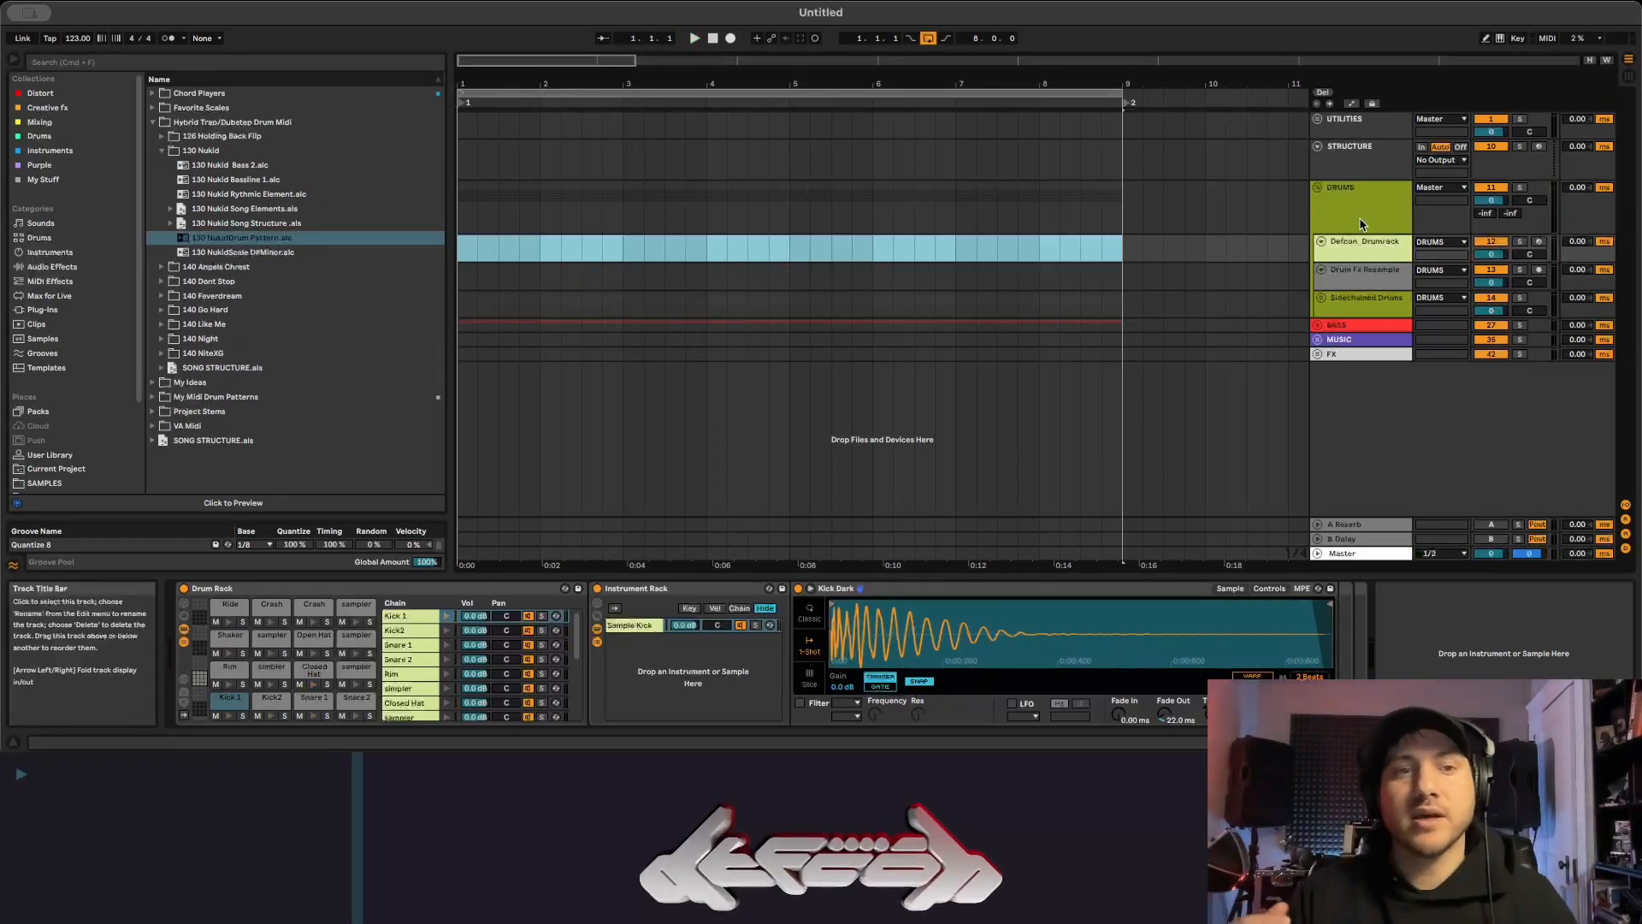
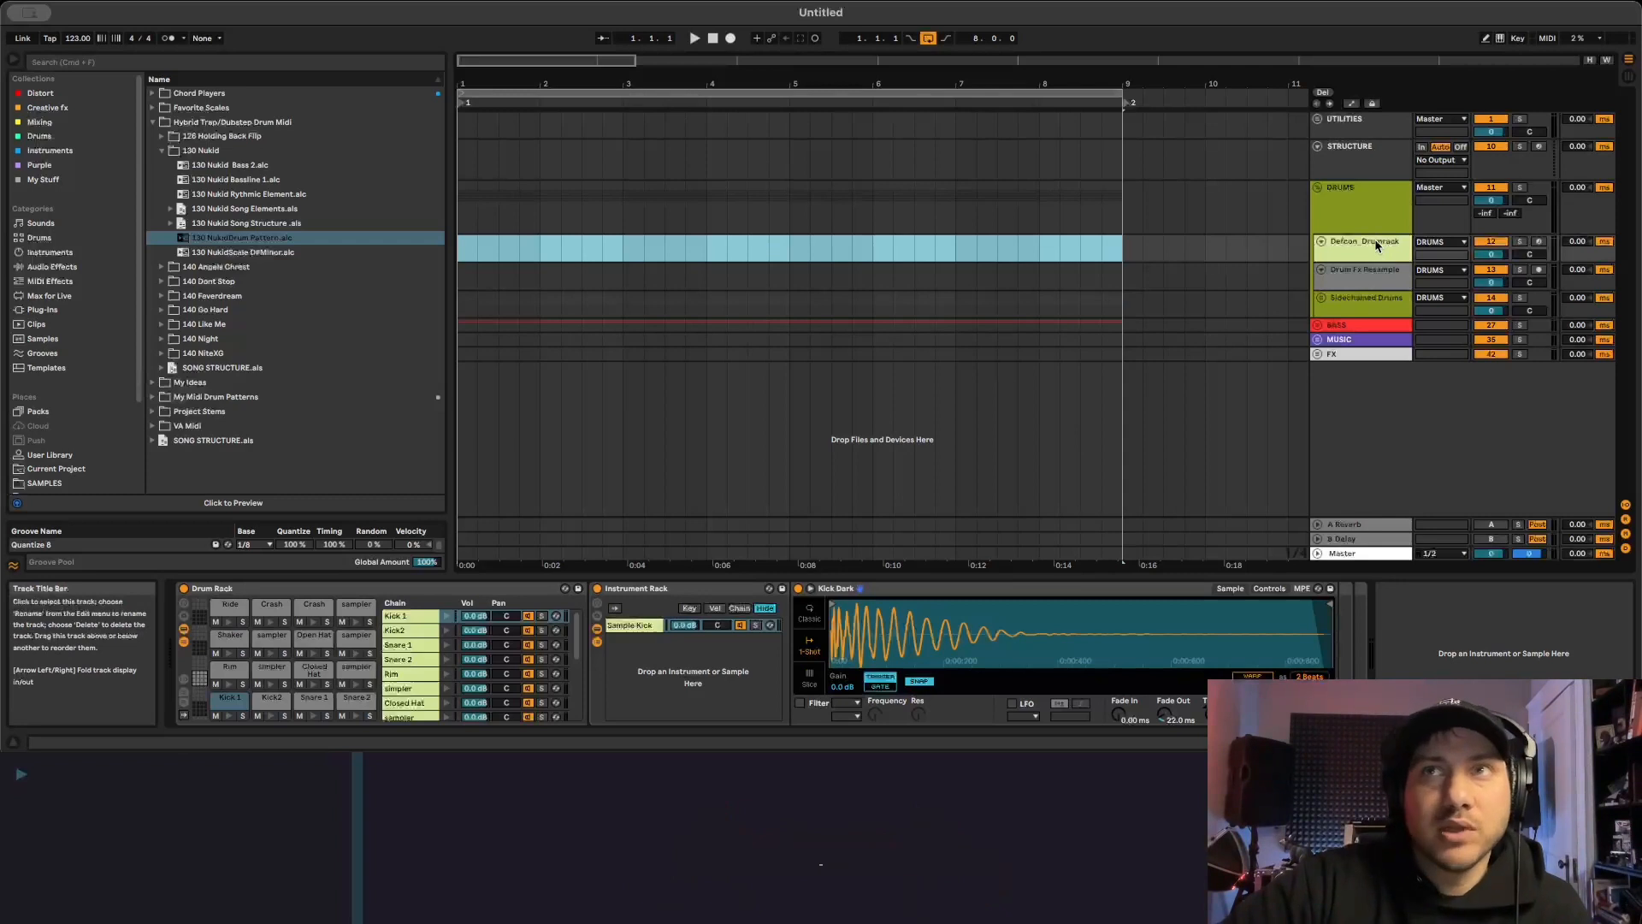
Switch to the Referencing Tutorial 2 project, fold the DRUM PATTERN track and unfold the BASIC RYTHMS track.
click(1322, 200)
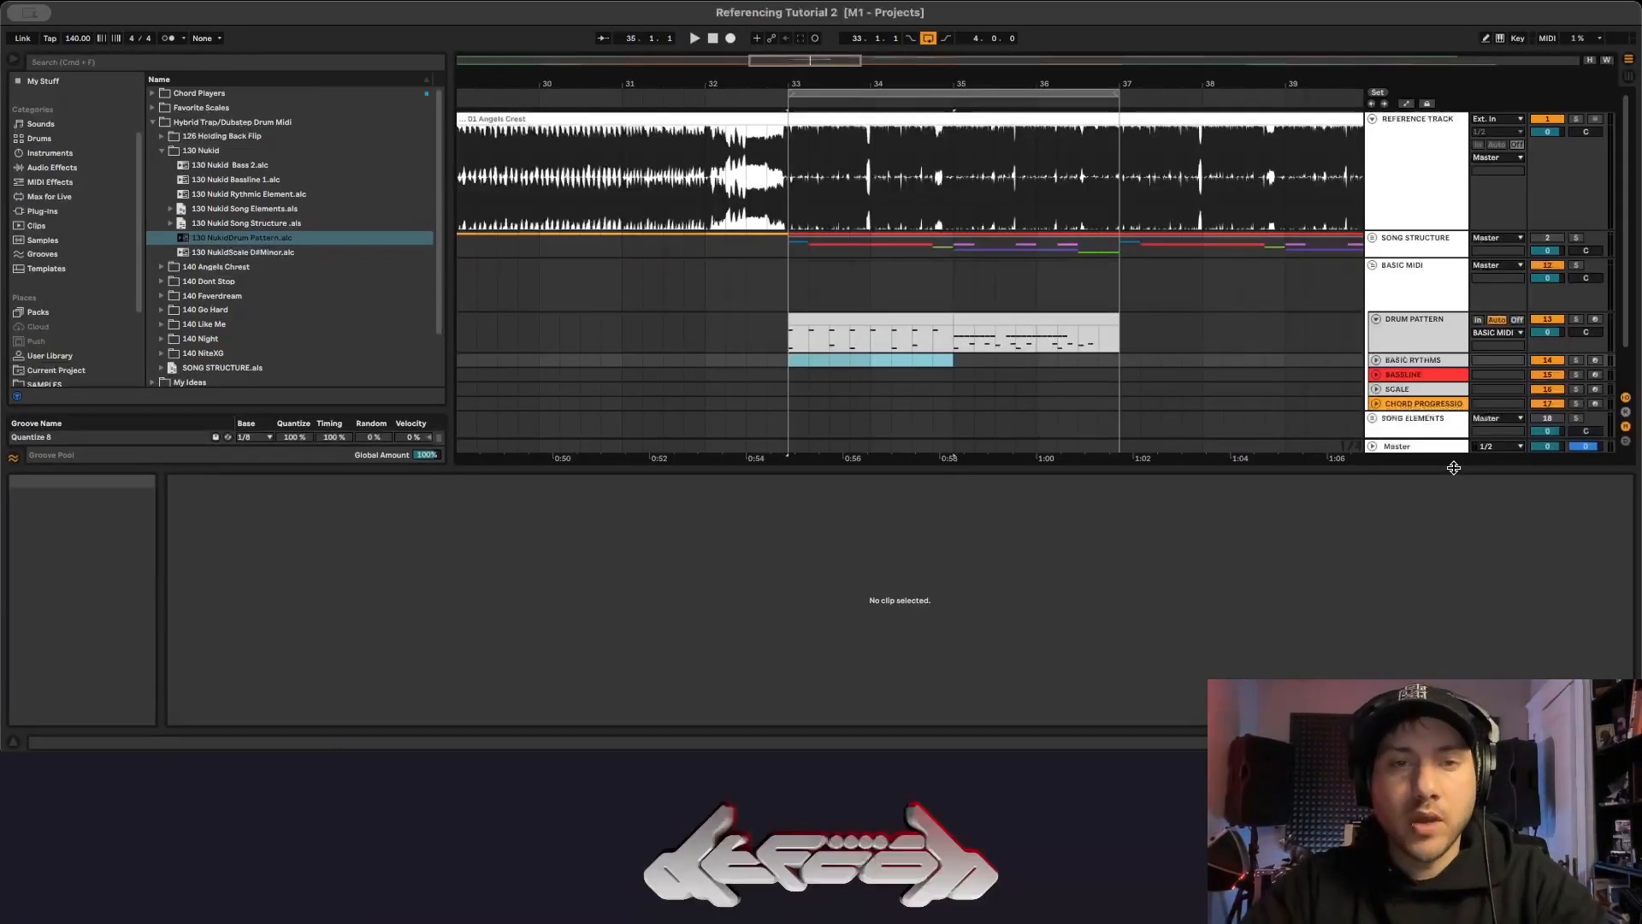
scroll(1448, 361, down, 2)
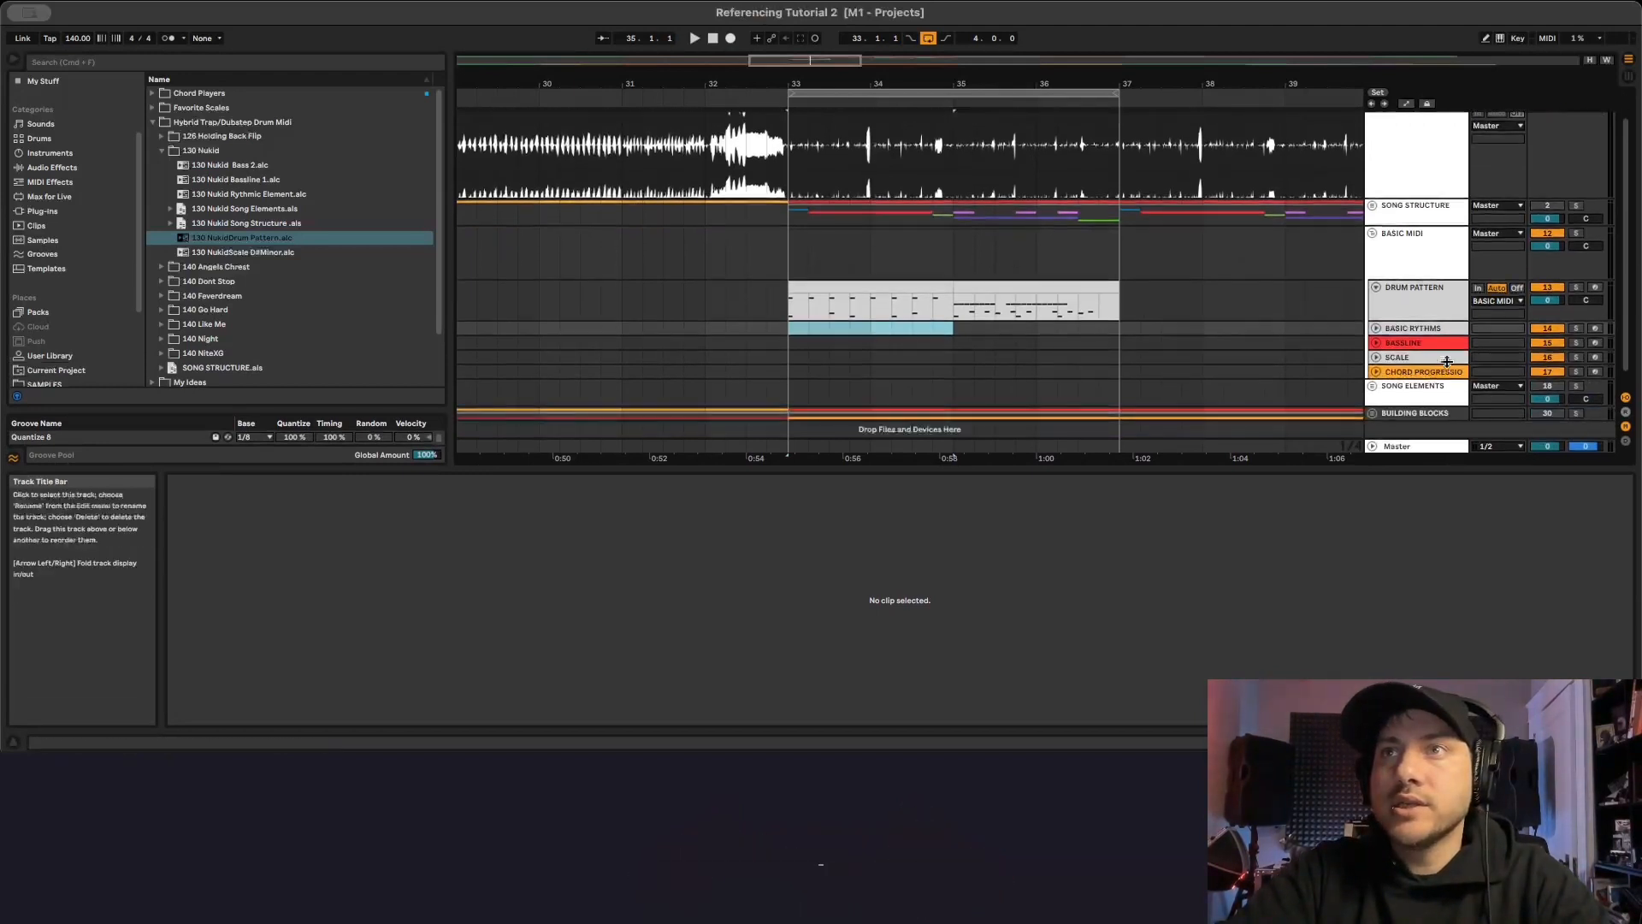
scroll(1447, 361, down, 1)
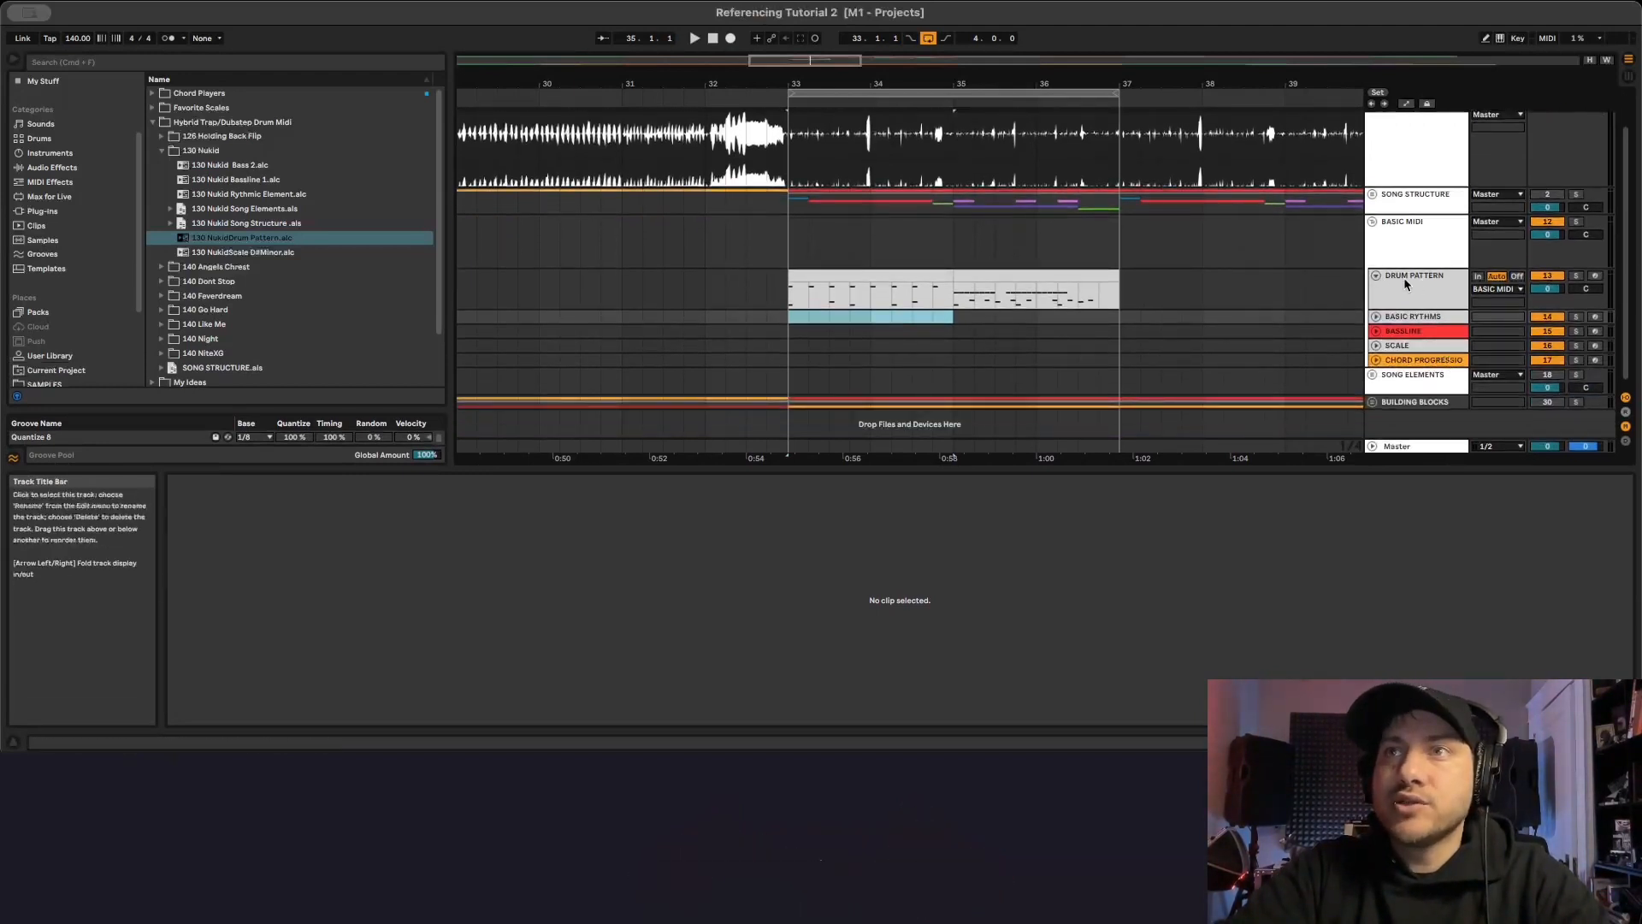
click(1376, 275)
click(1376, 290)
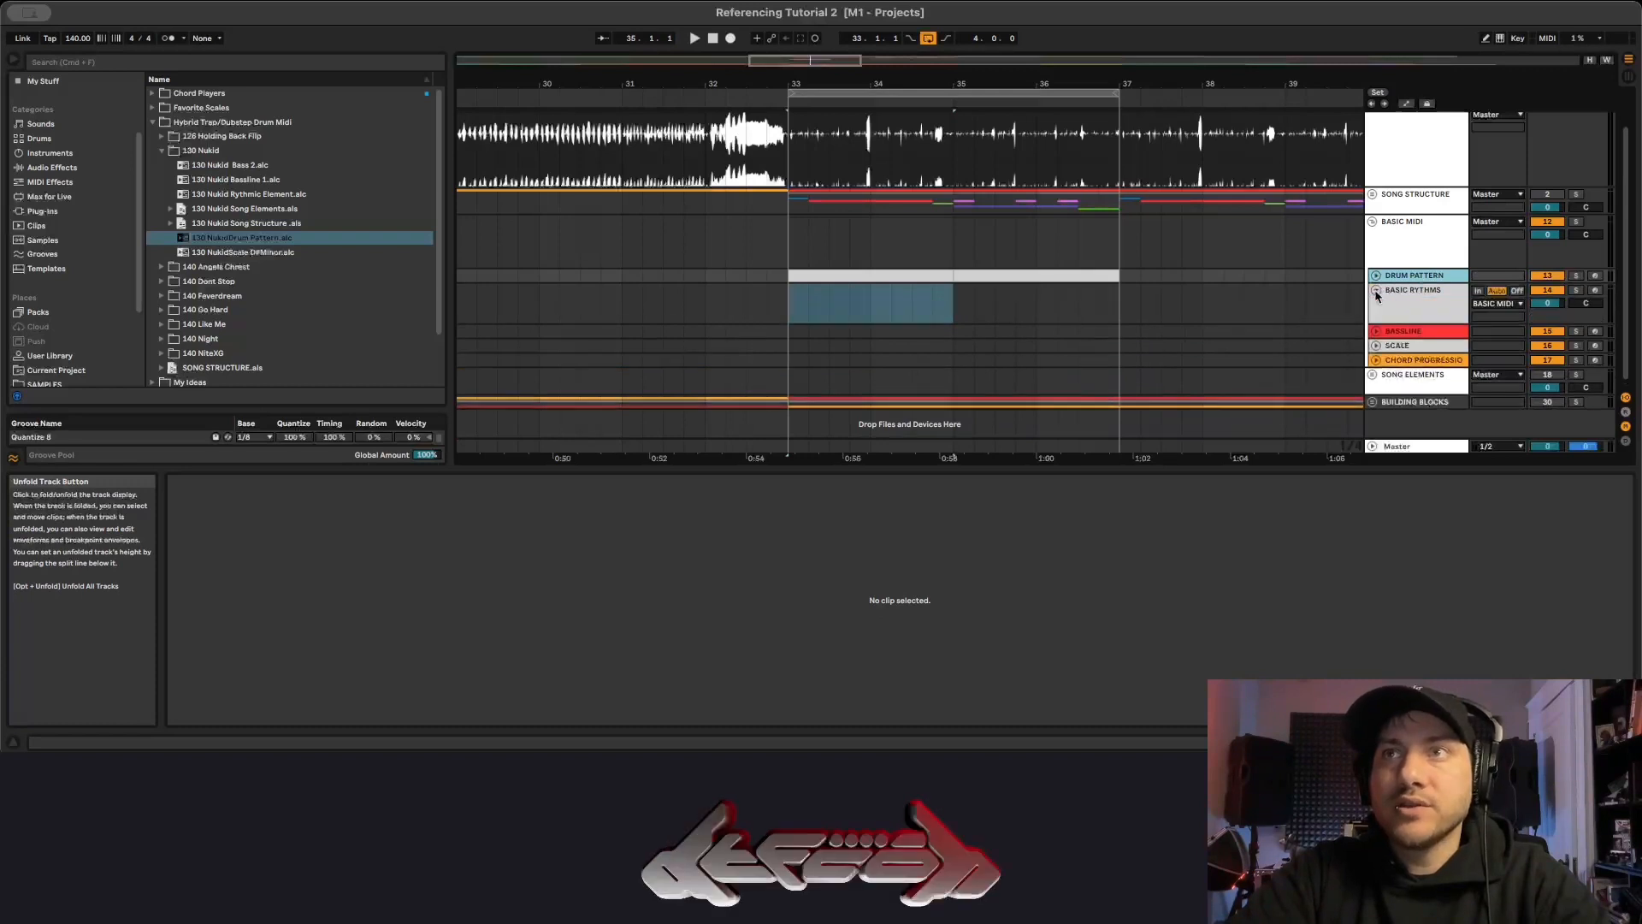
click(1400, 292)
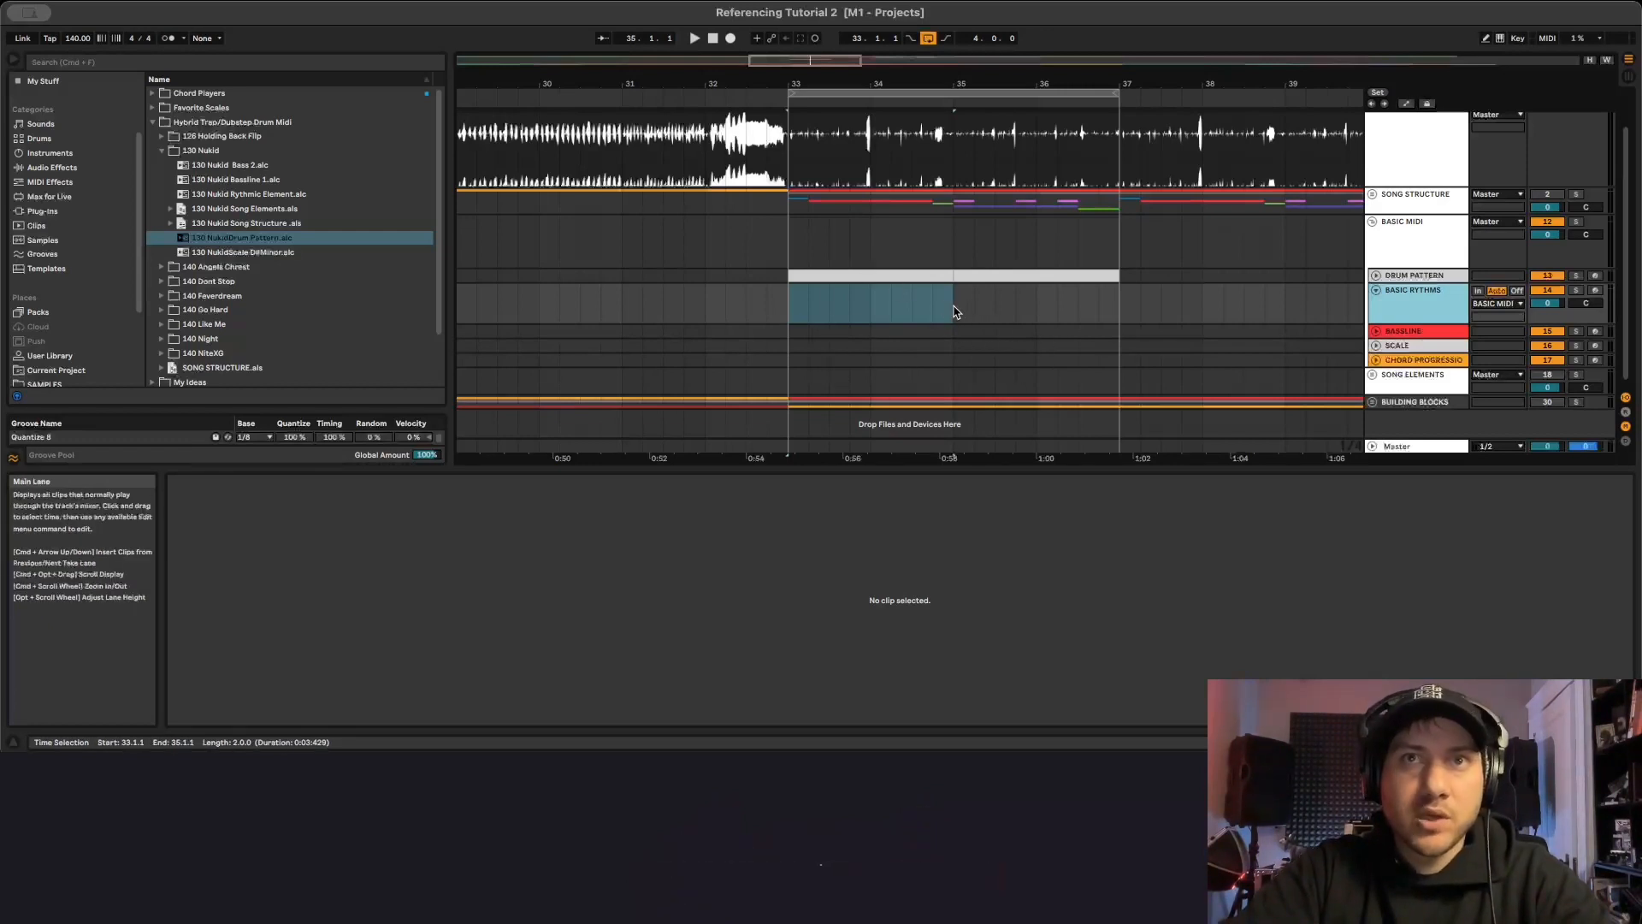
Play the reference section and insert an empty MIDI clip on BASIC RYTHMS from bar 33 to bar 35.
key(space)
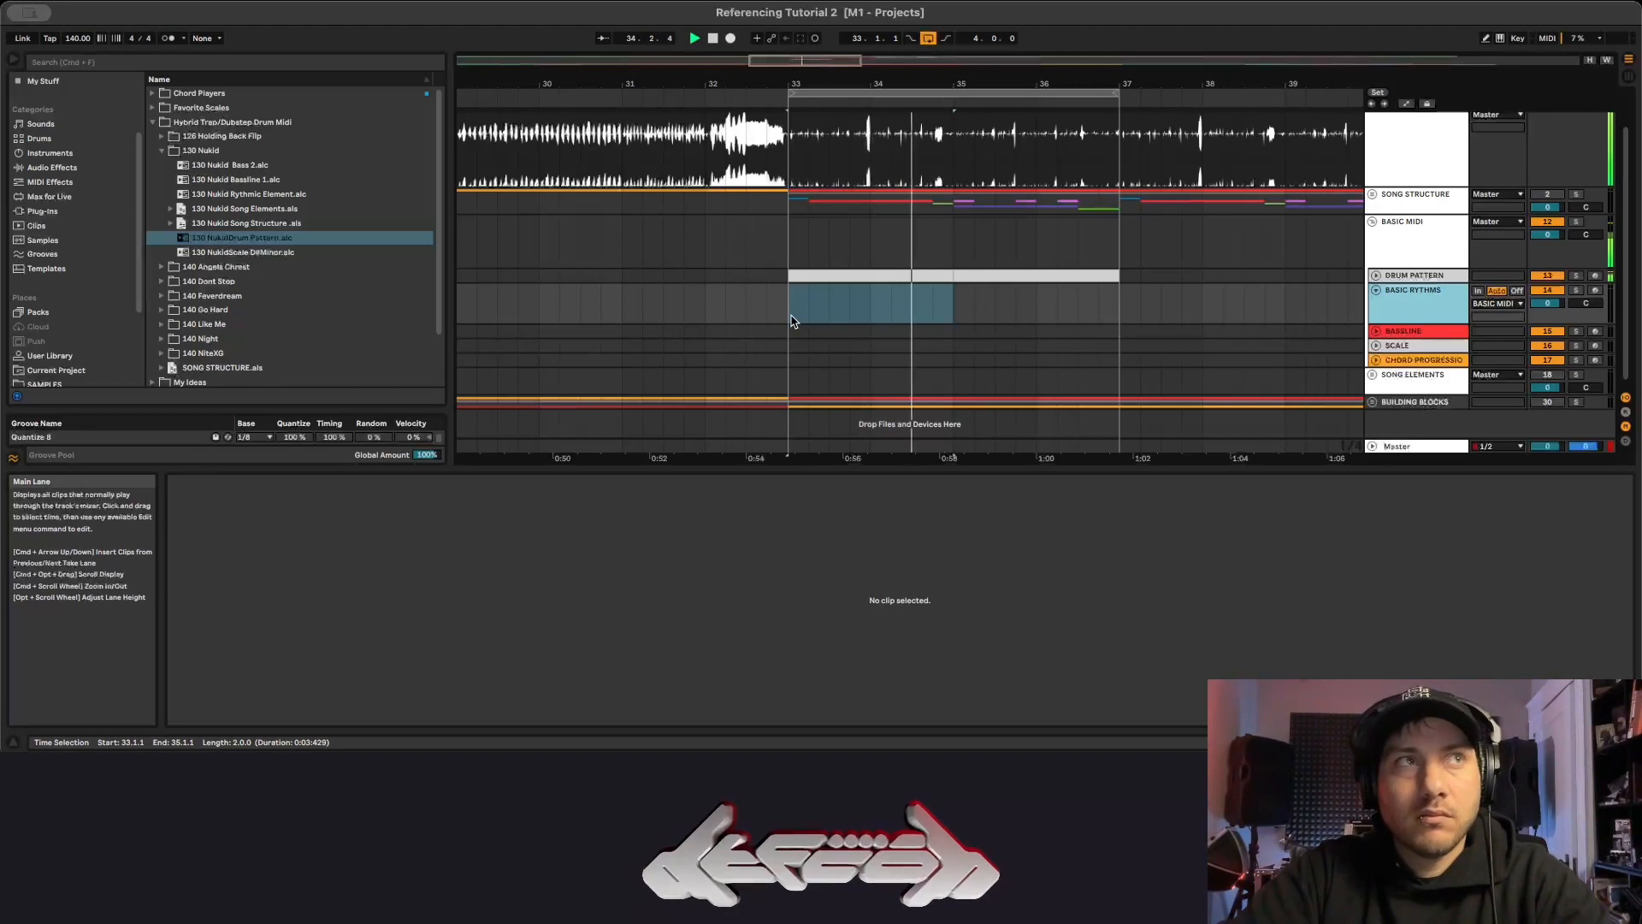
drag(791, 322, 915, 322)
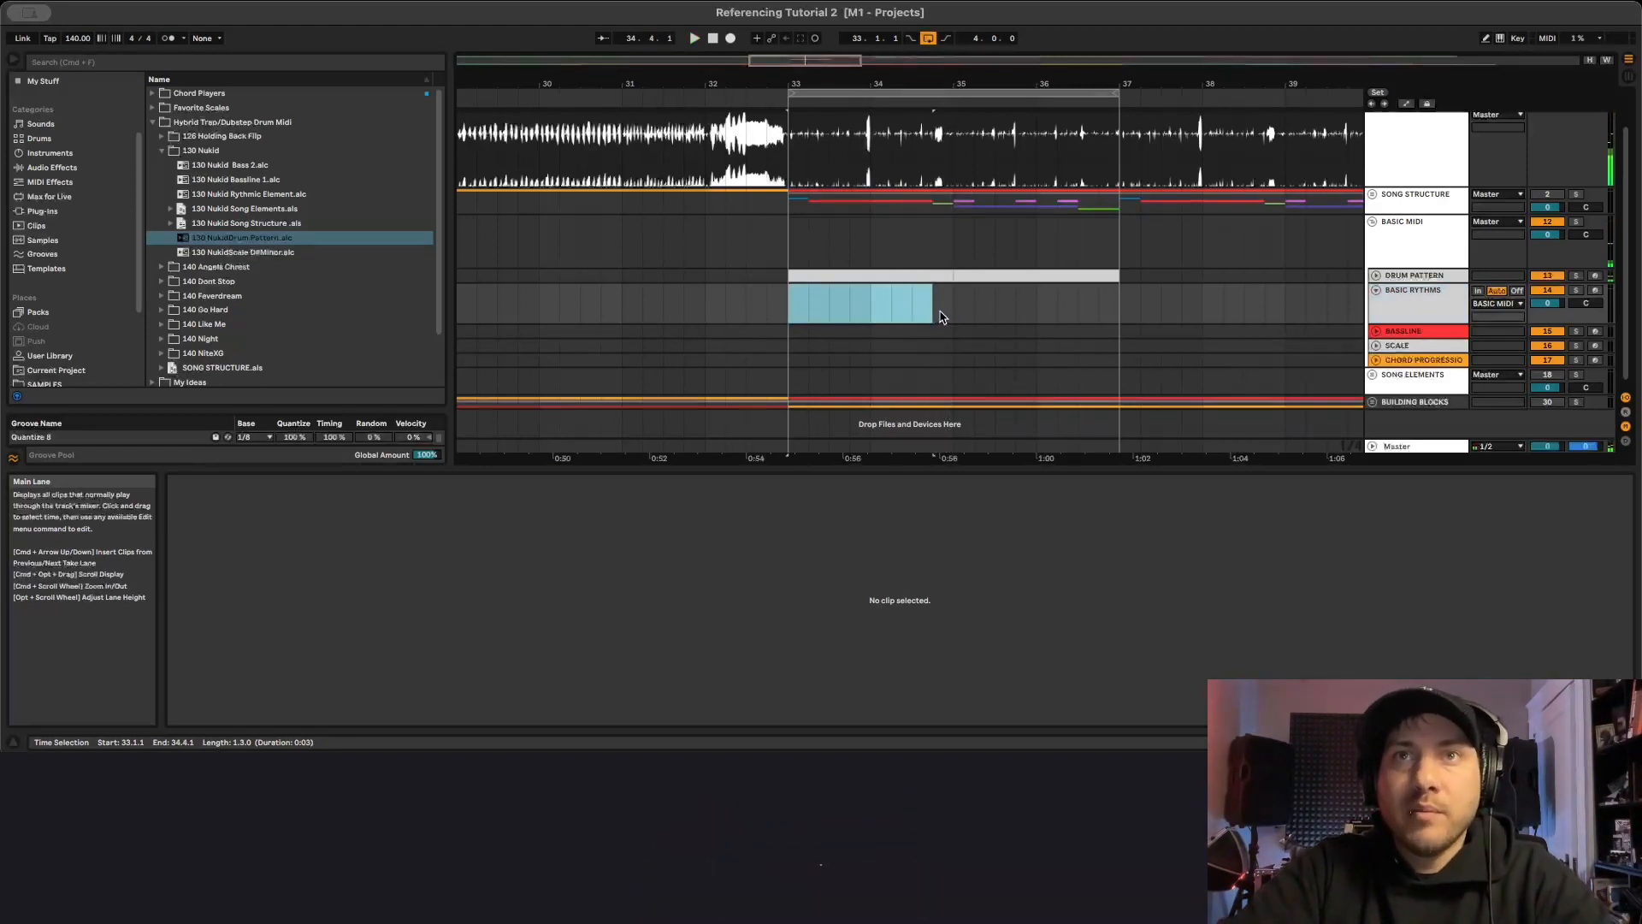
right_click(845, 310)
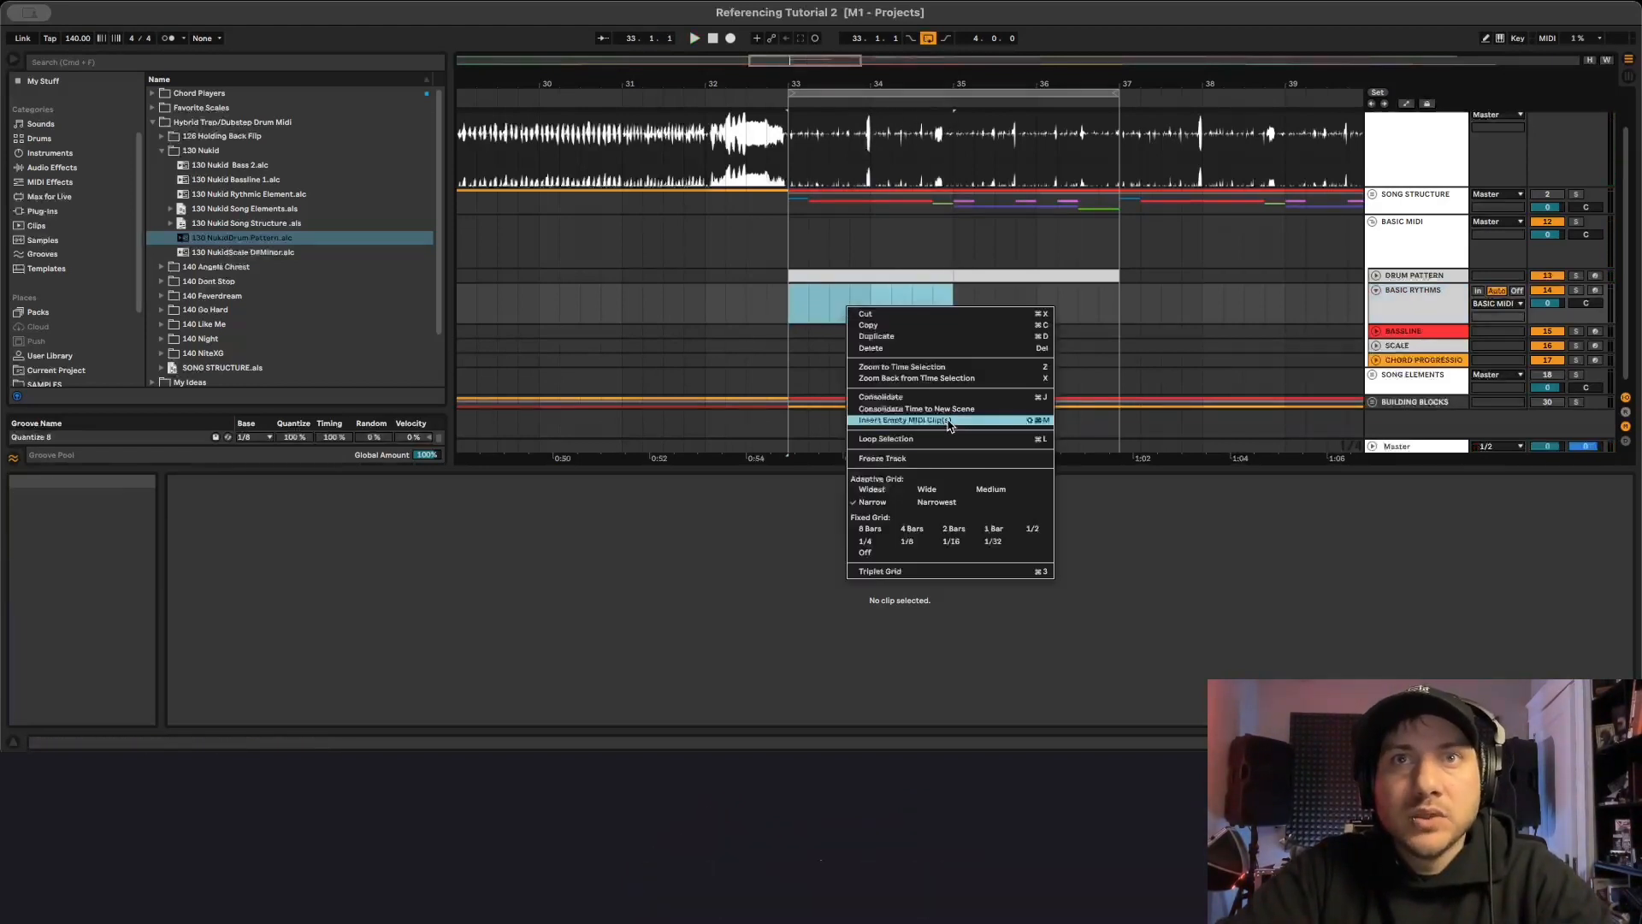
click(950, 423)
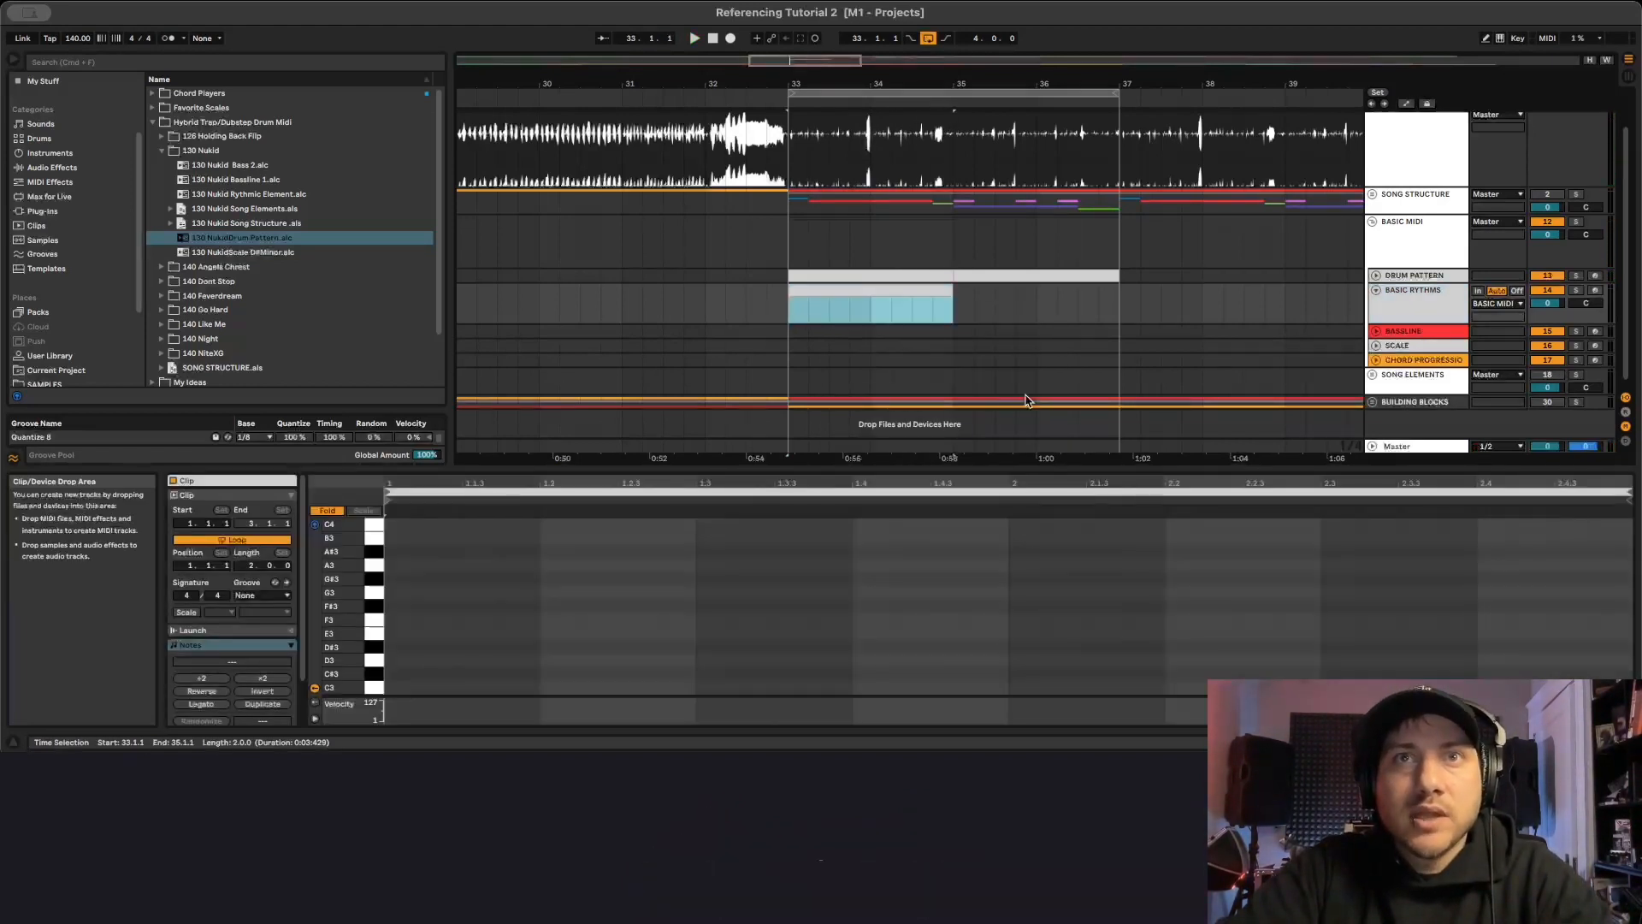
Add a C3 sixteenth note at 1.1.1 and two half-length C3 notes within 1.1.4, checking against the reference playback.
click(431, 680)
scroll(432, 680, down, 1)
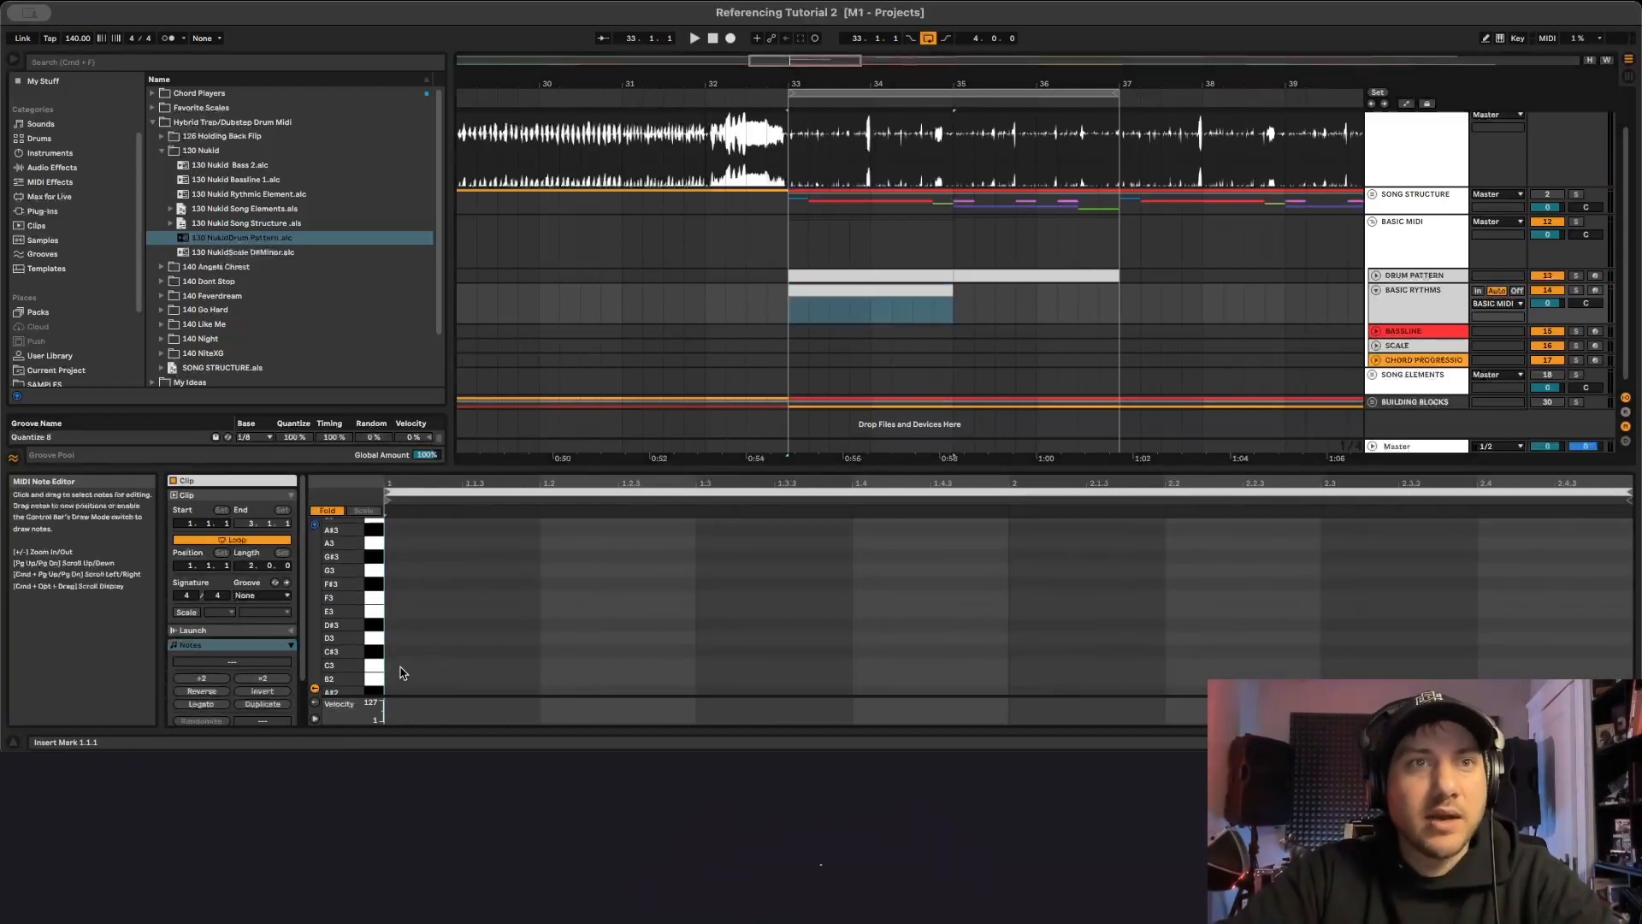
double_click(403, 666)
key(space)
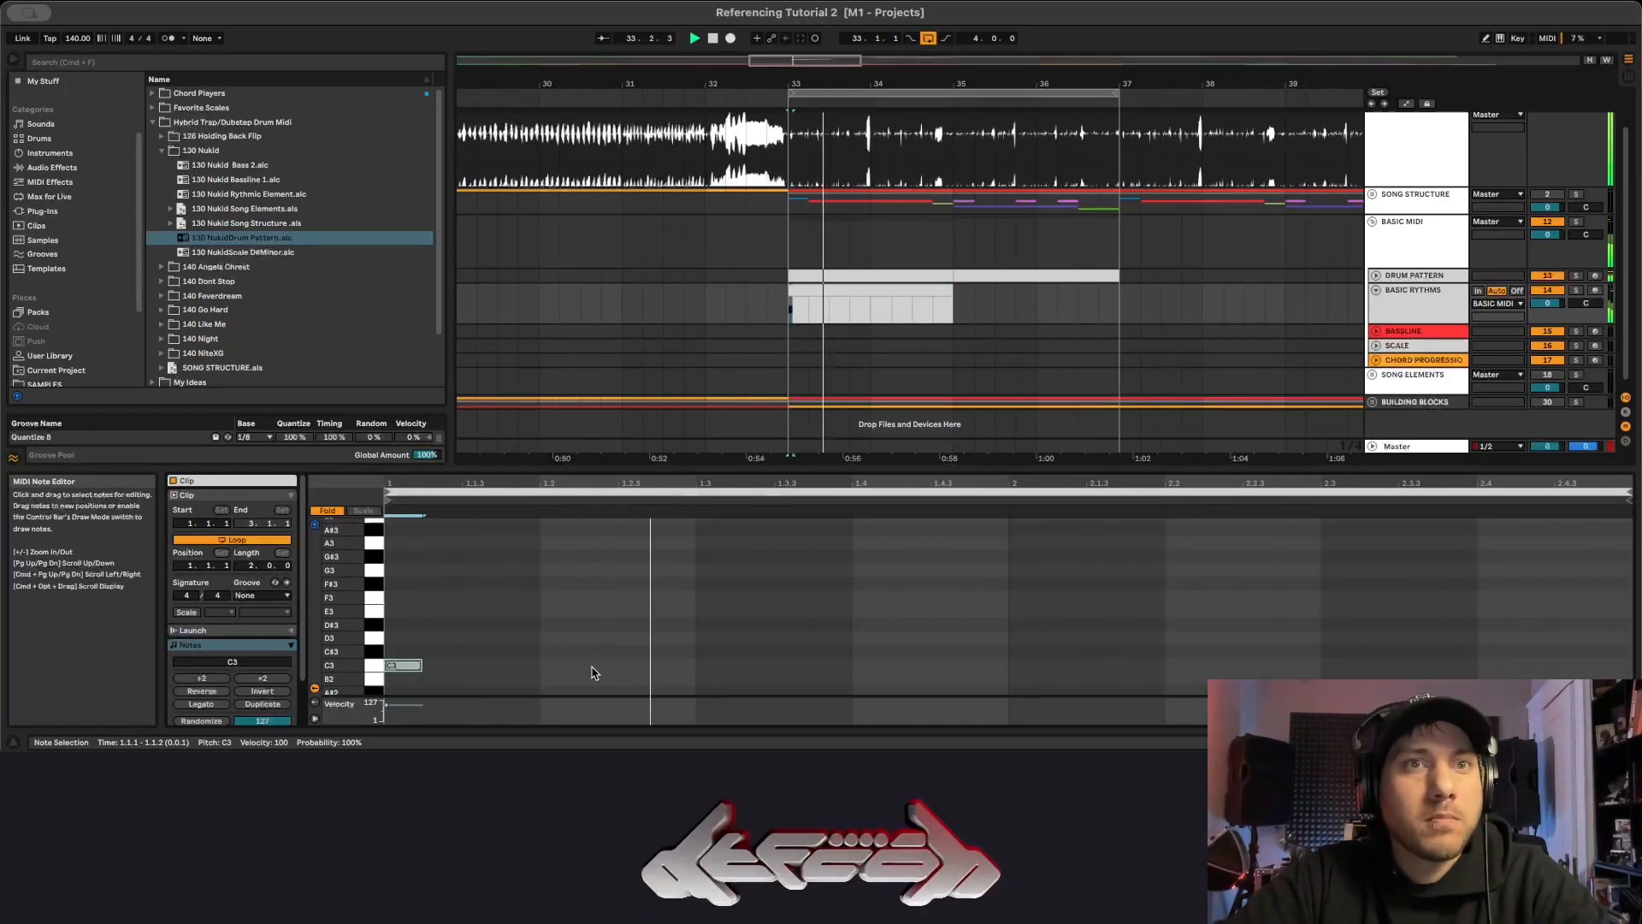
double_click(509, 665)
double_click(531, 666)
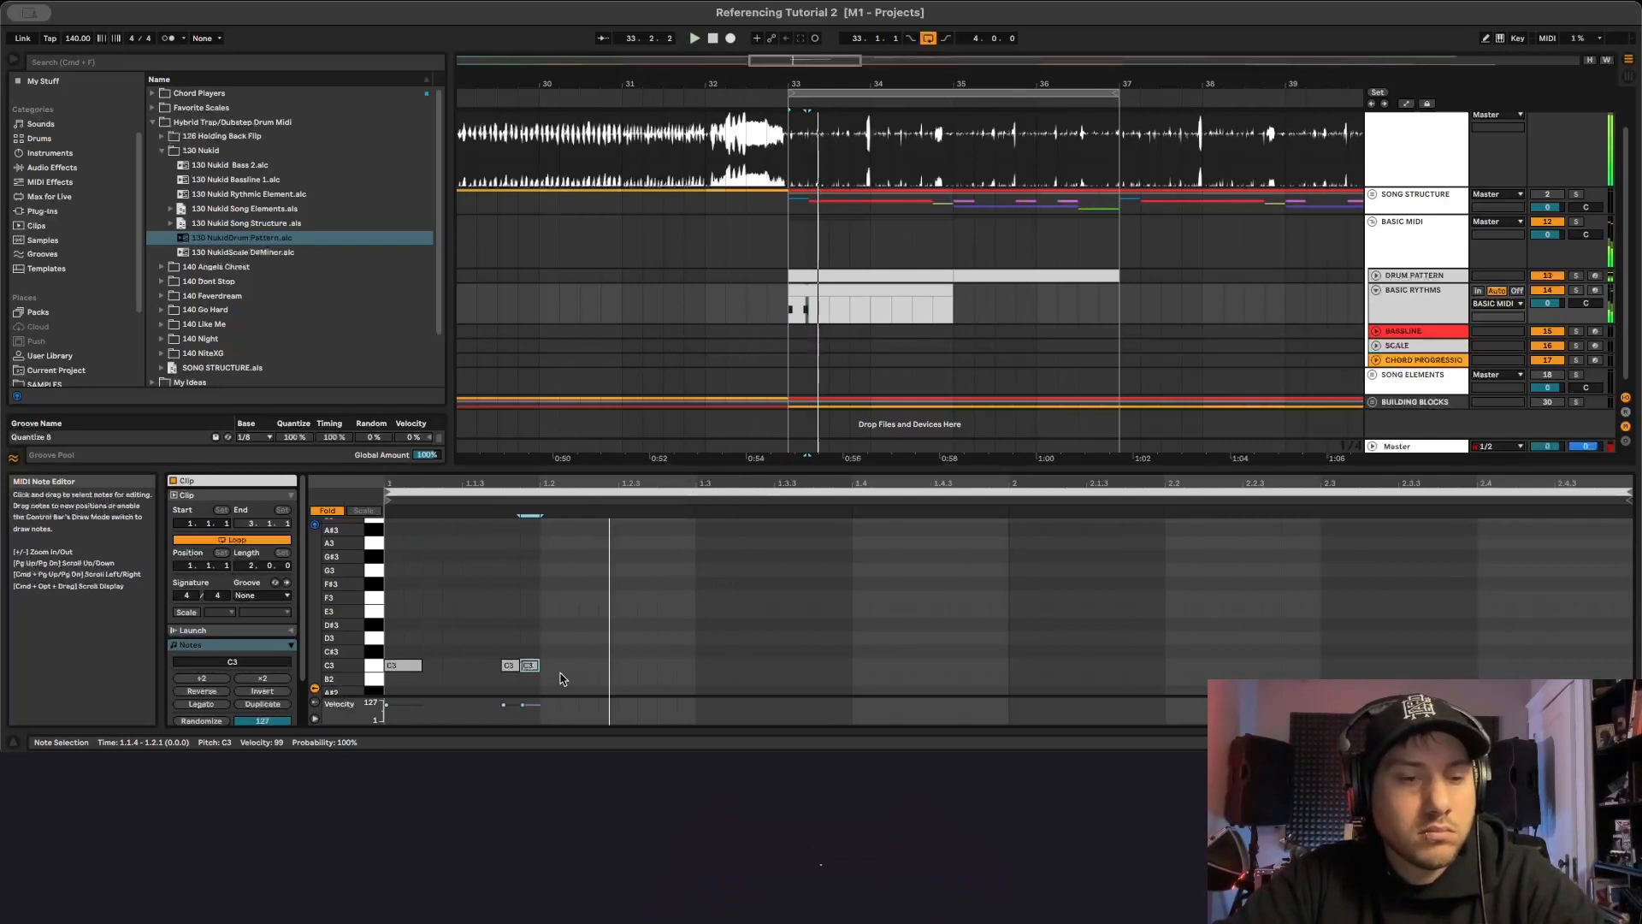
Repeat C3 sixteenth notes back to back from 1.2.1 through 1.4.2, comparing them with the reference playback.
key(super+d)
key(super+d)
key(super+d)
key(super+d)
key(super+d)
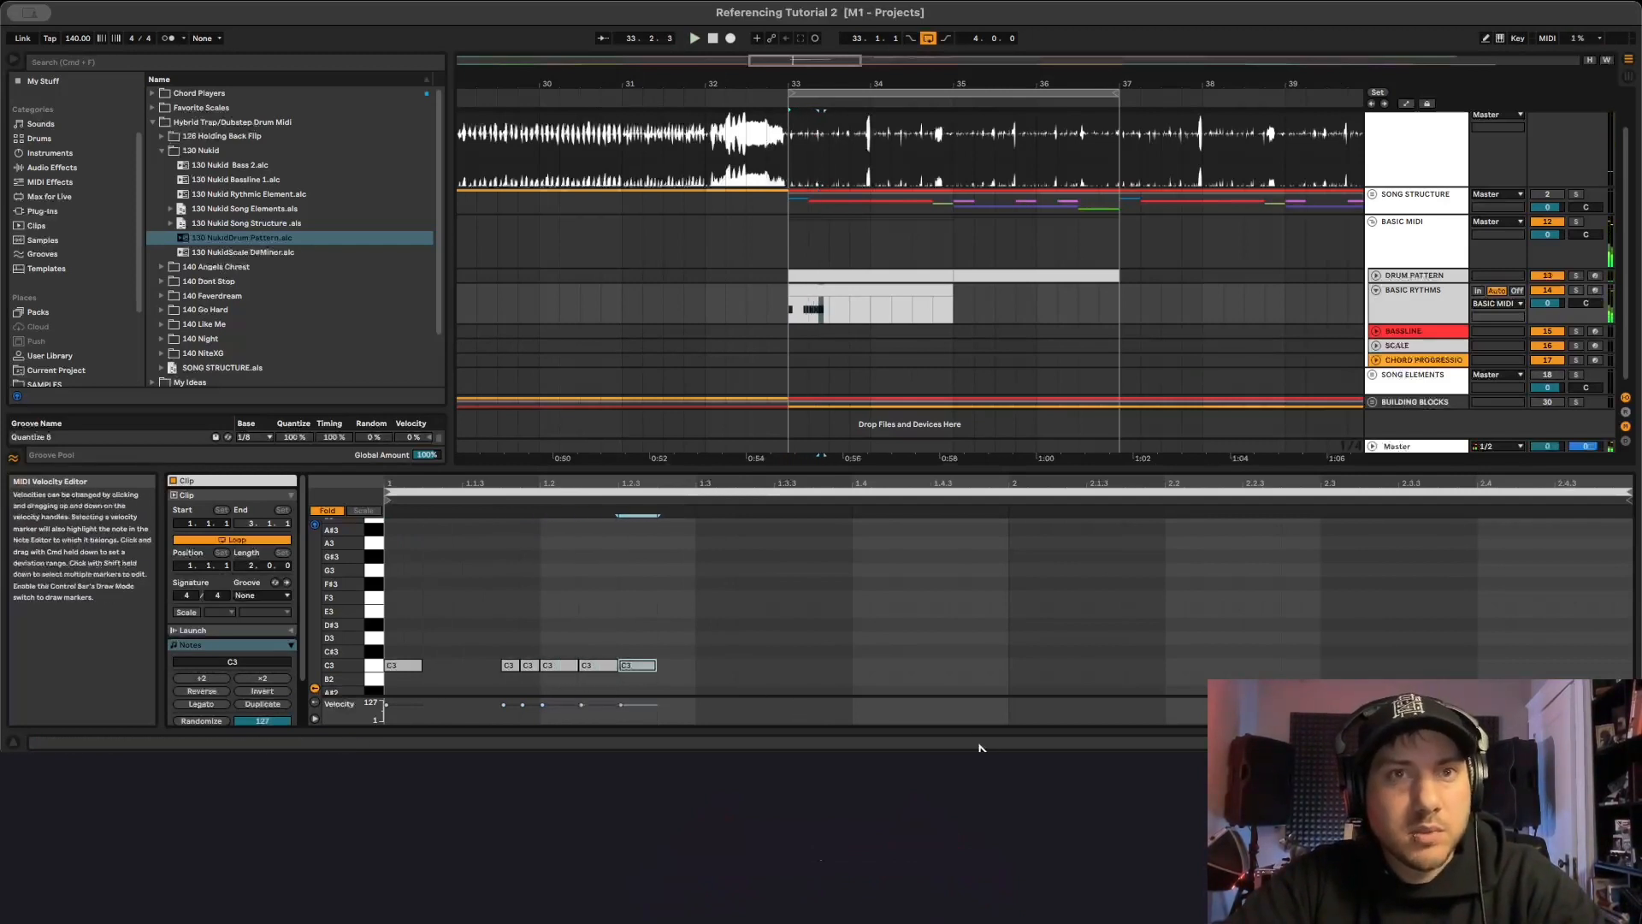
key(super+d)
key(super+d)
key(super+d)
key(super+d)
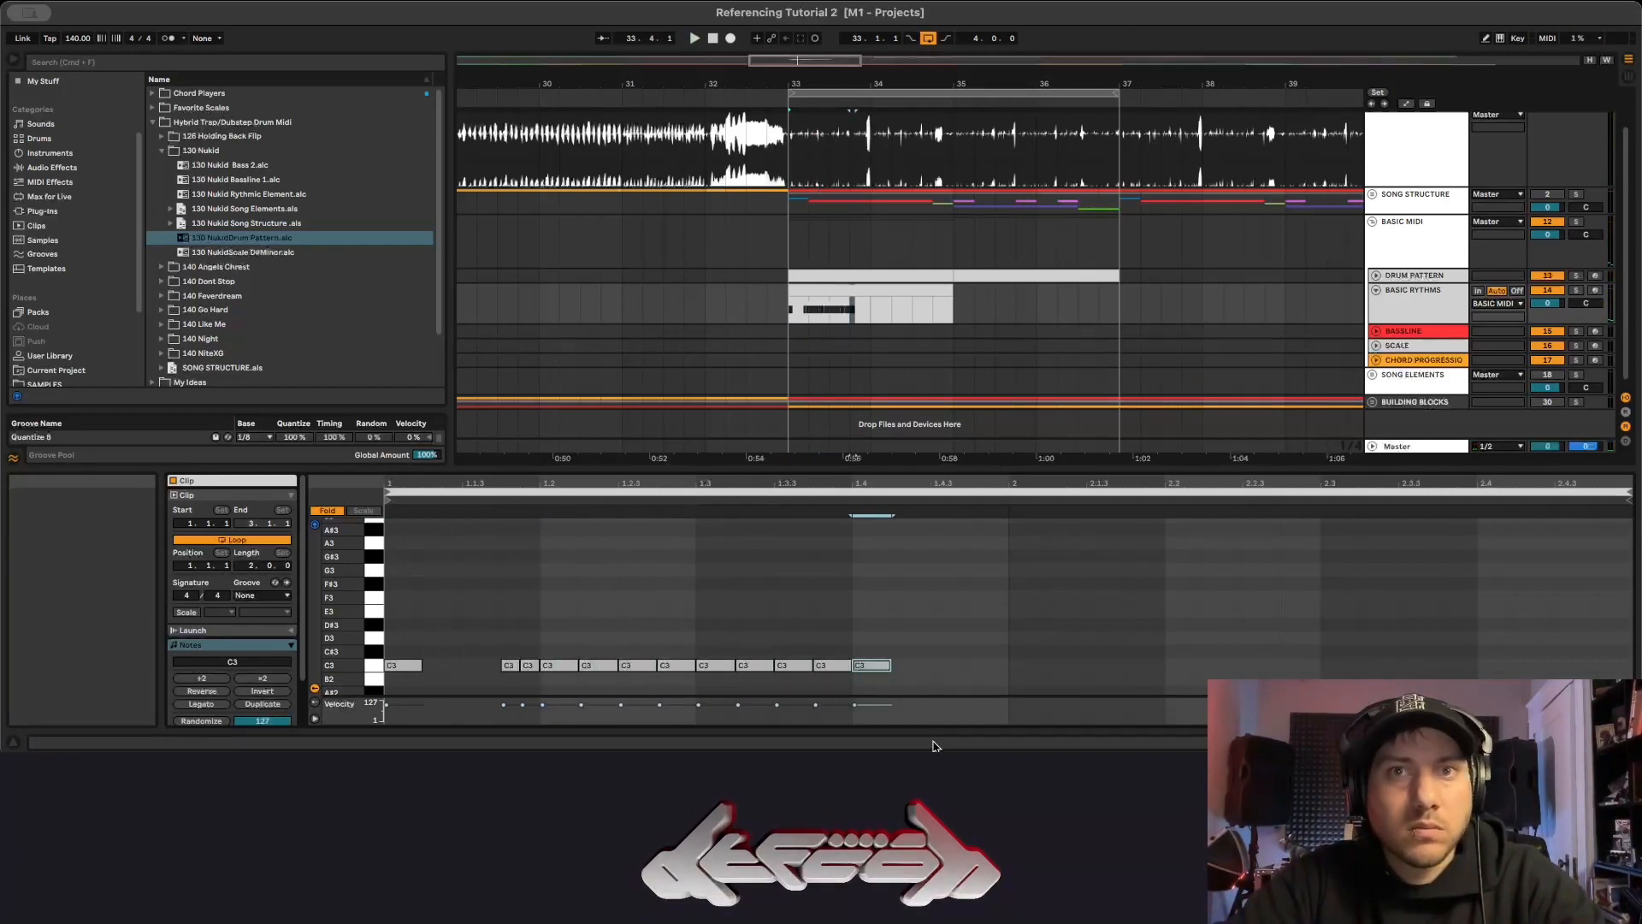
key(space)
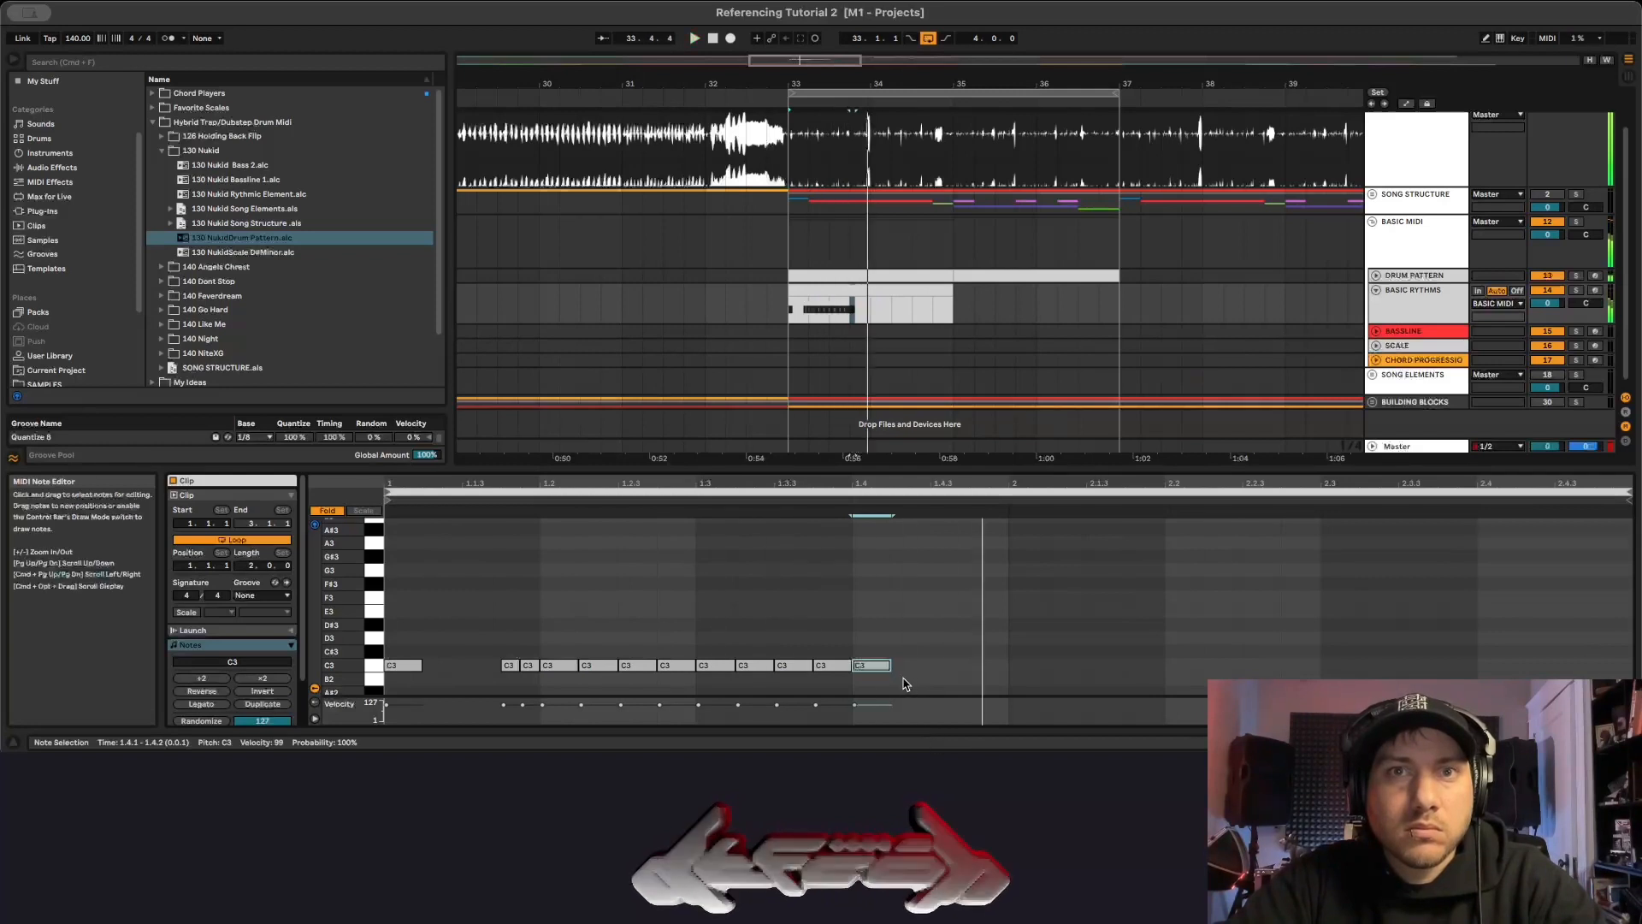
key(super+d)
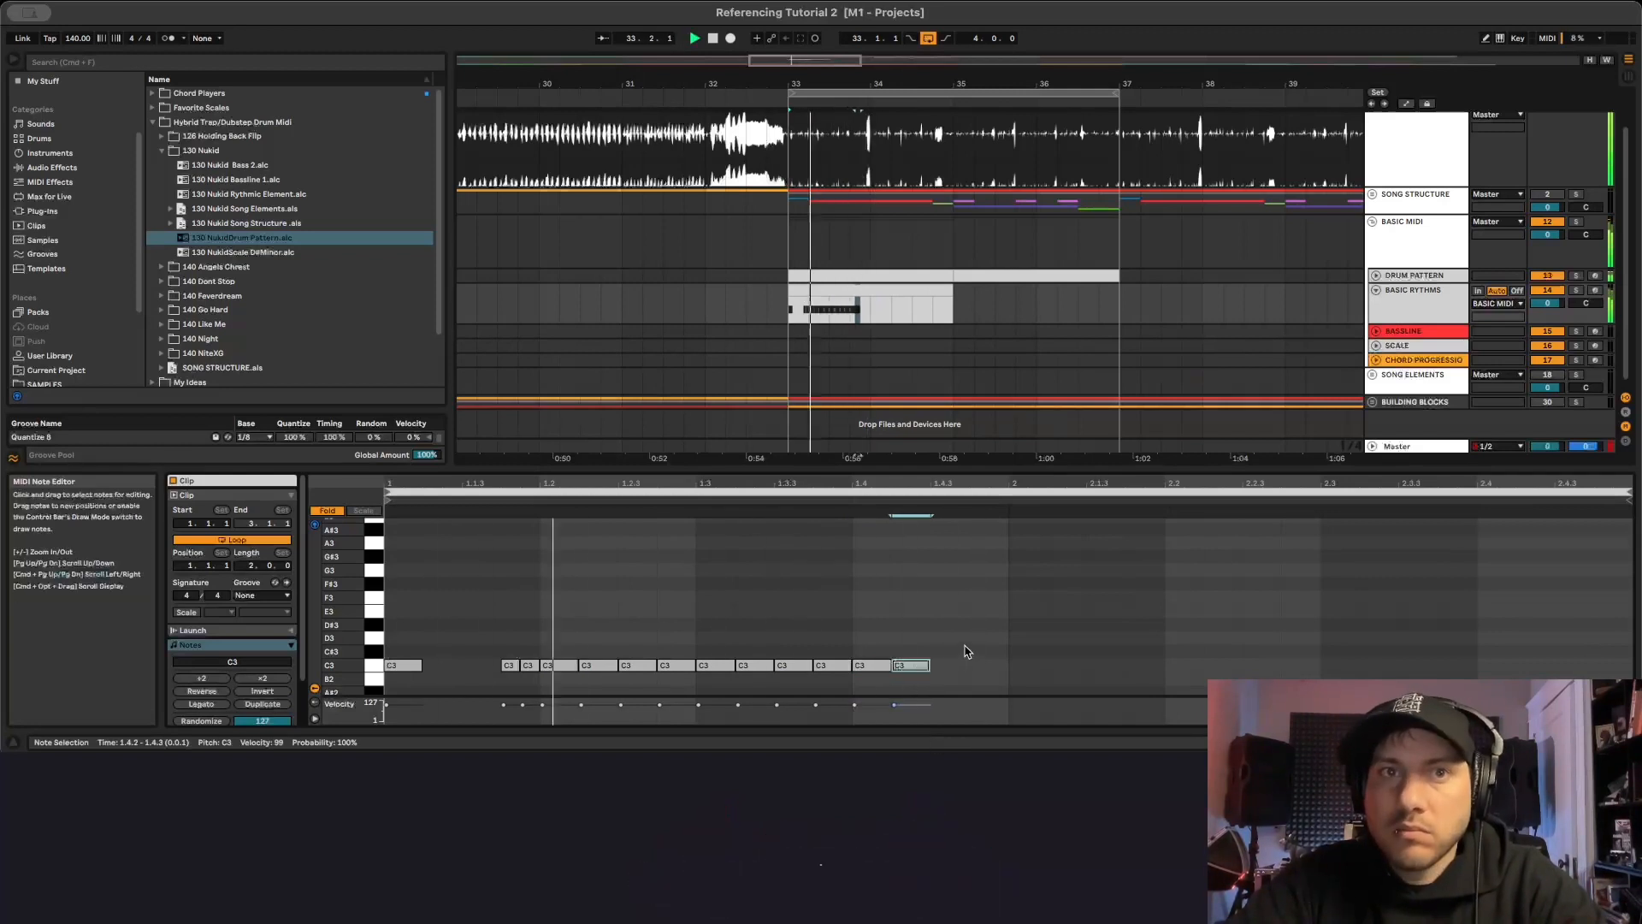
Add C3 sixteenth notes at 2.1.1 and 2.1.2 and a half-length C3 note at 2.1.4.
double_click(1027, 667)
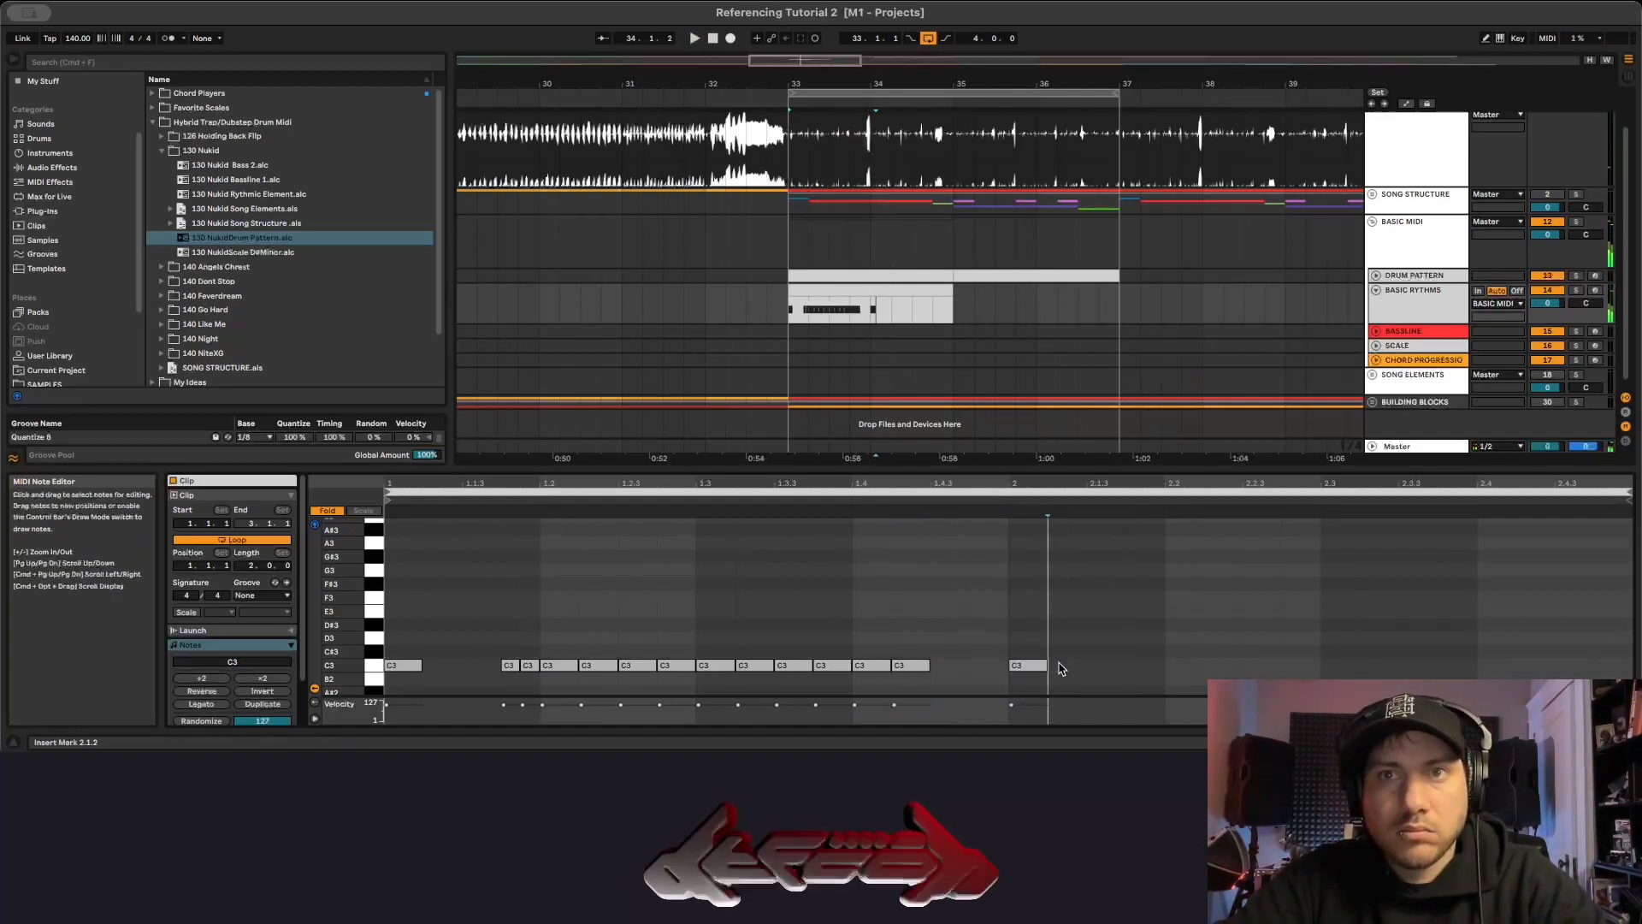
double_click(1066, 668)
key(space)
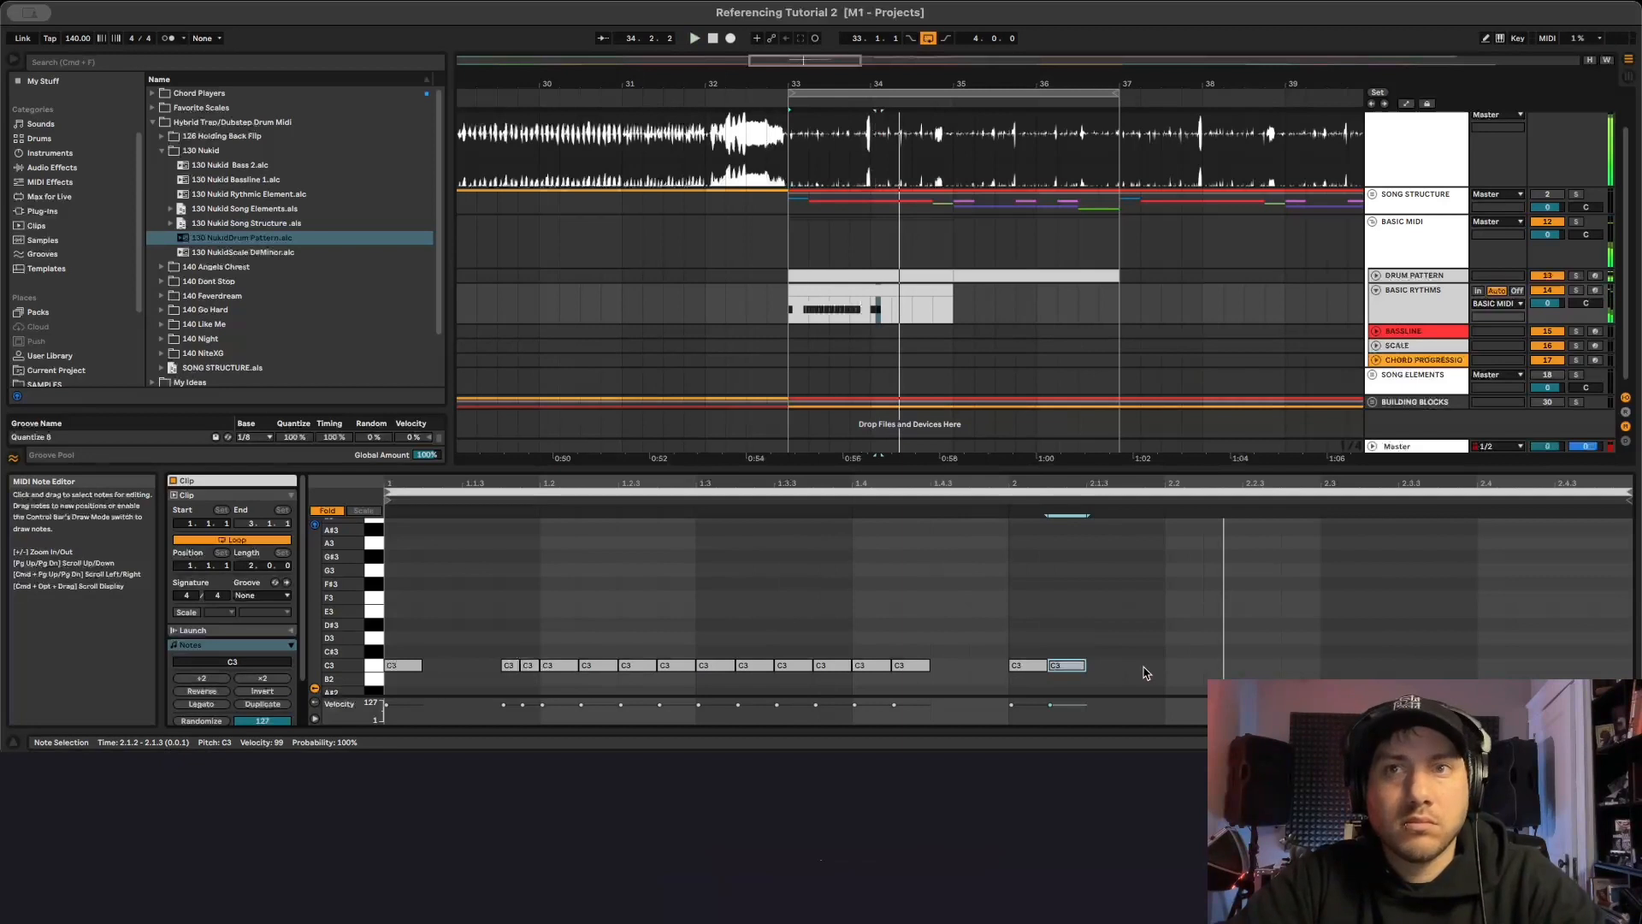
click(1146, 673)
double_click(1135, 666)
key(super+e)
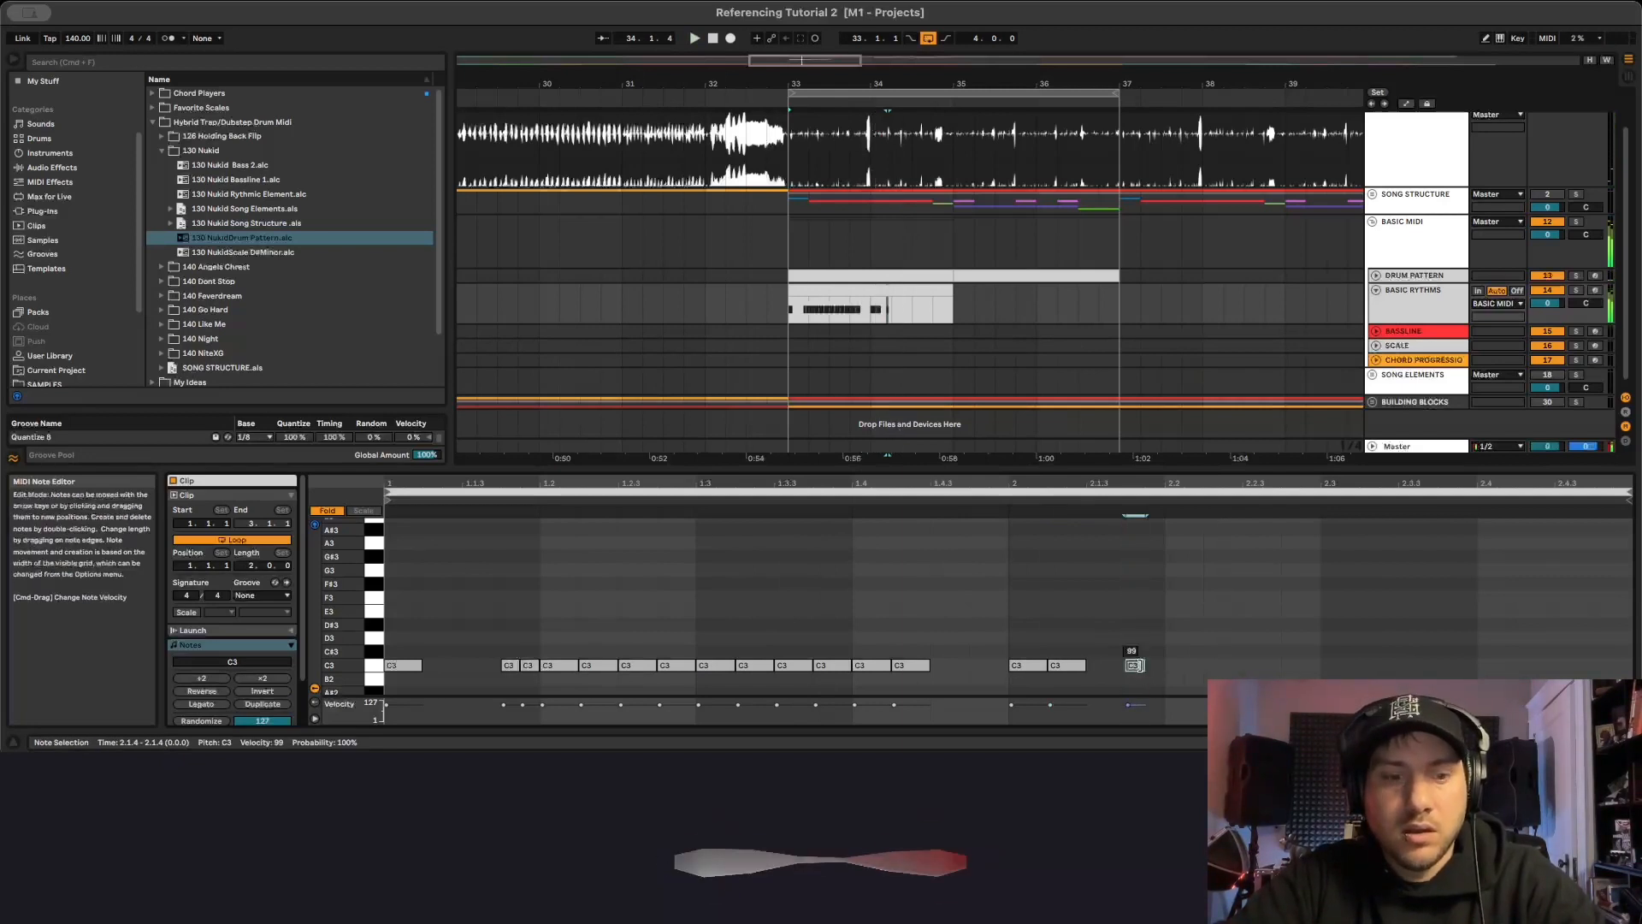
Add a second half-length C3 note within 2.1.4 and C3 sixteenth notes from 2.2.1 through 2.4.2, checking them against the reference playback.
key(super+d)
key(super+d)
key(super+d)
key(super+d)
key(super+d)
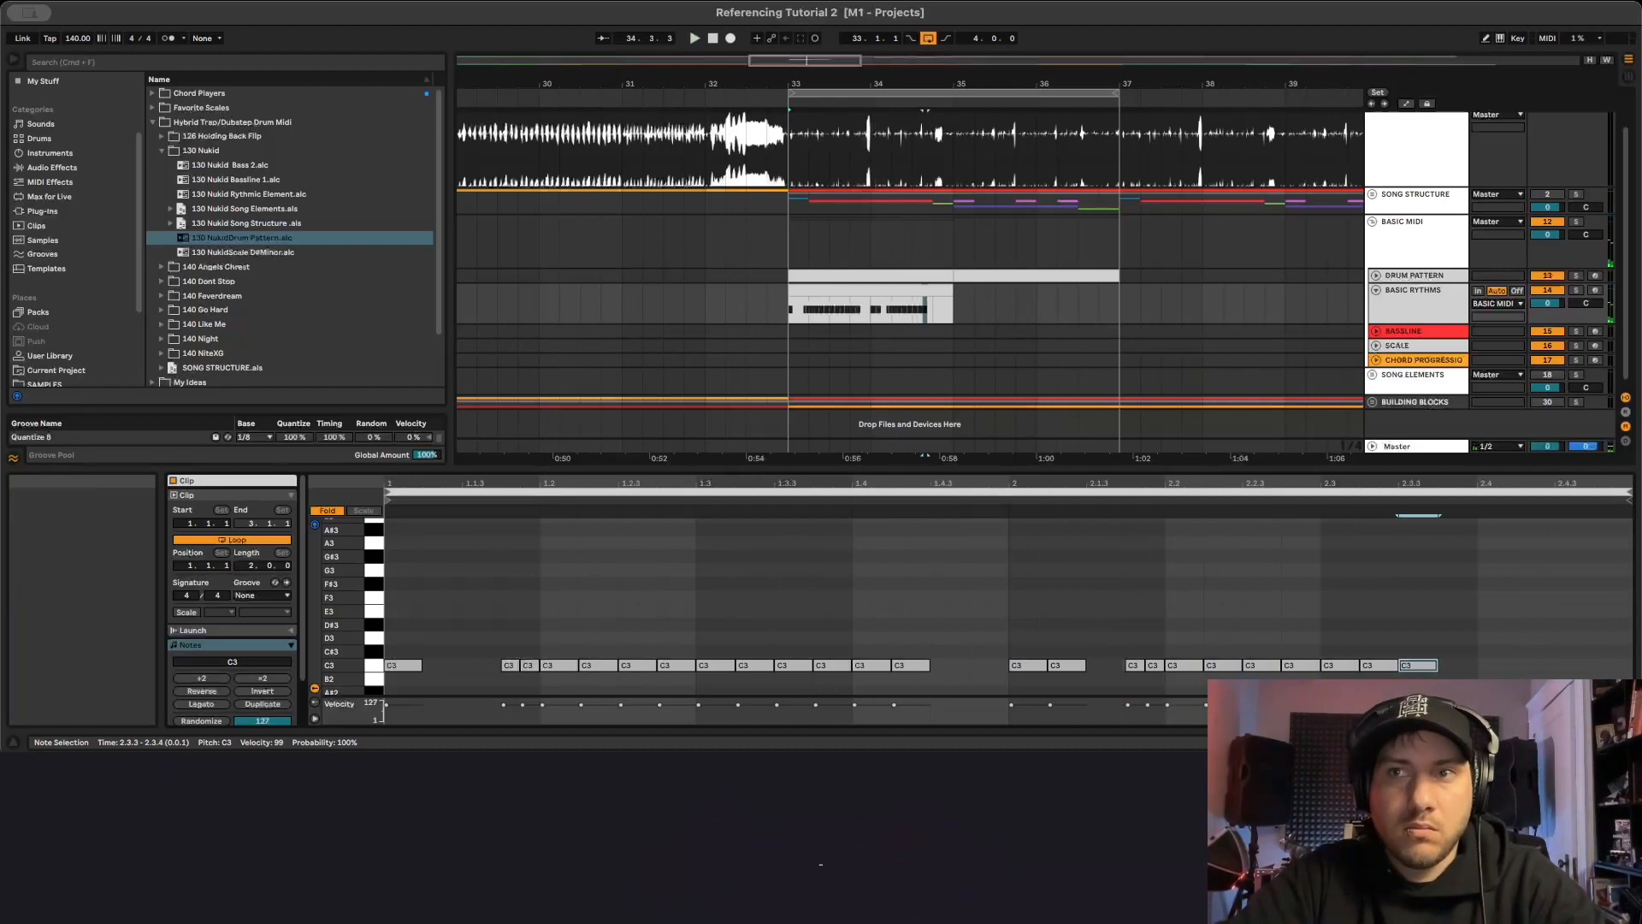
key(space)
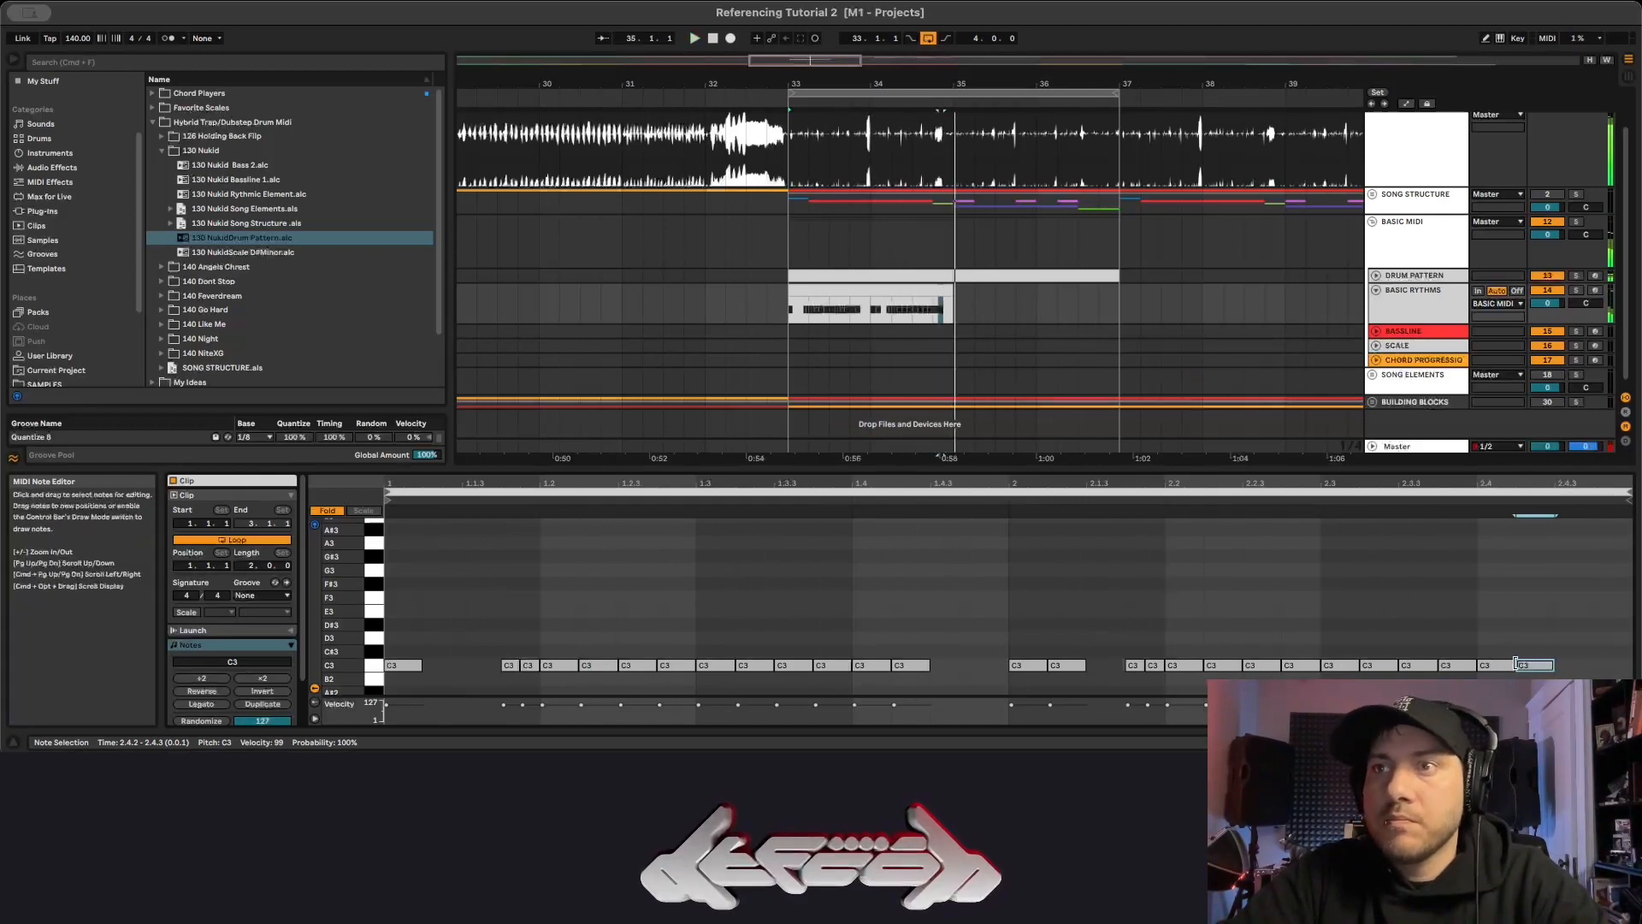
click(937, 279)
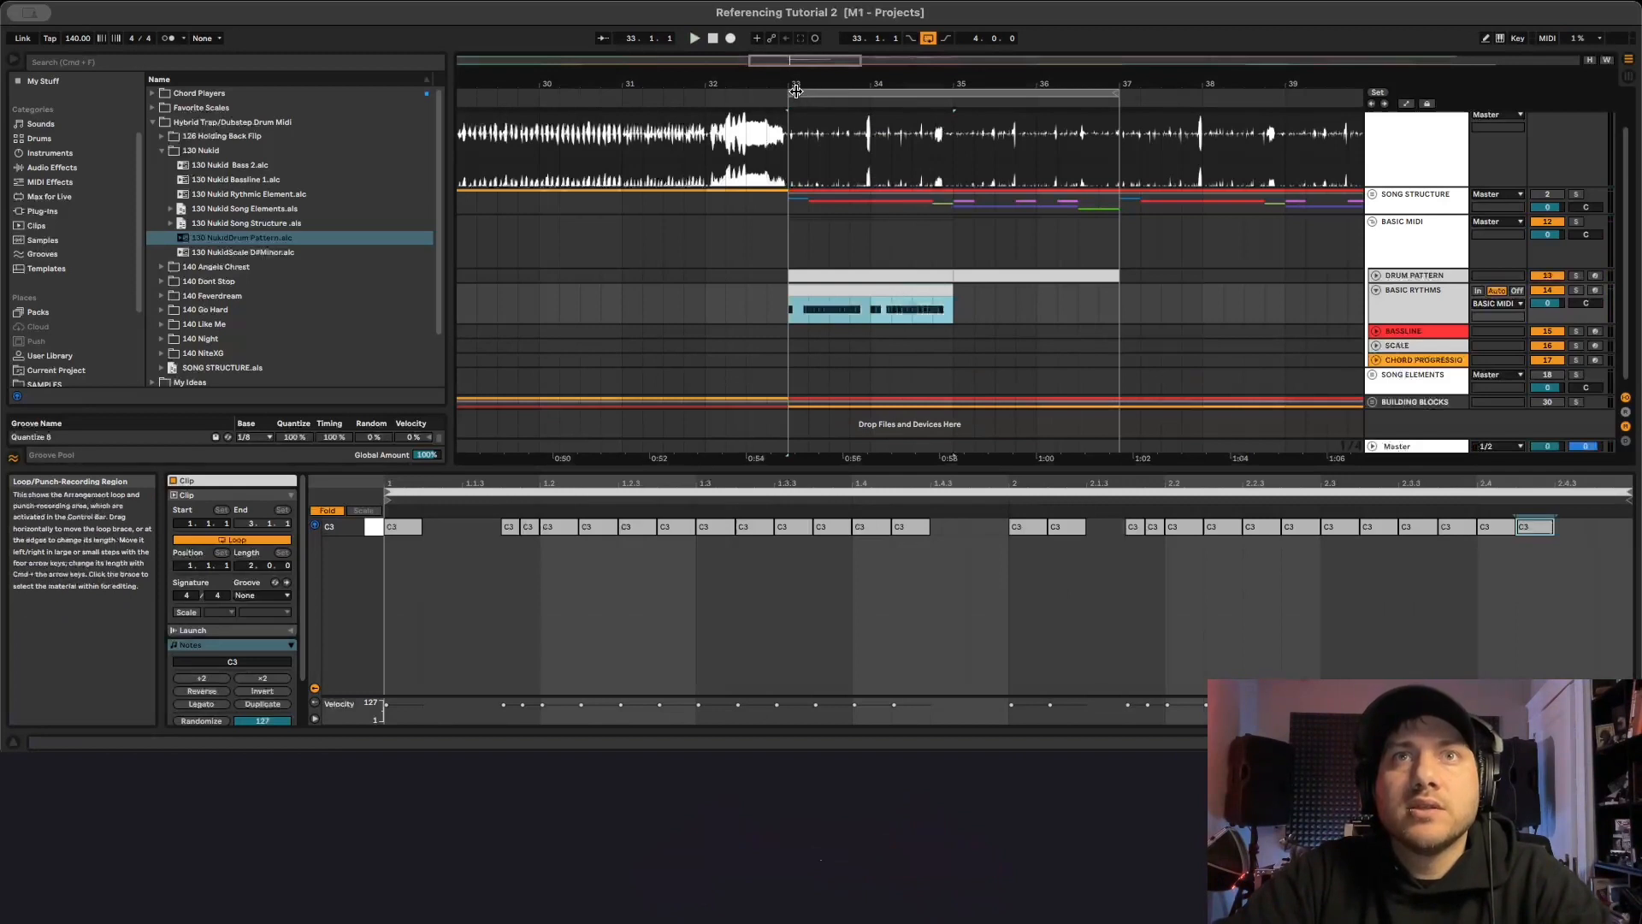
Loop bars 35 to 37, listen to the section, and insert an empty MIDI clip on BASIC RYTHMS over that range.
drag(796, 91, 955, 91)
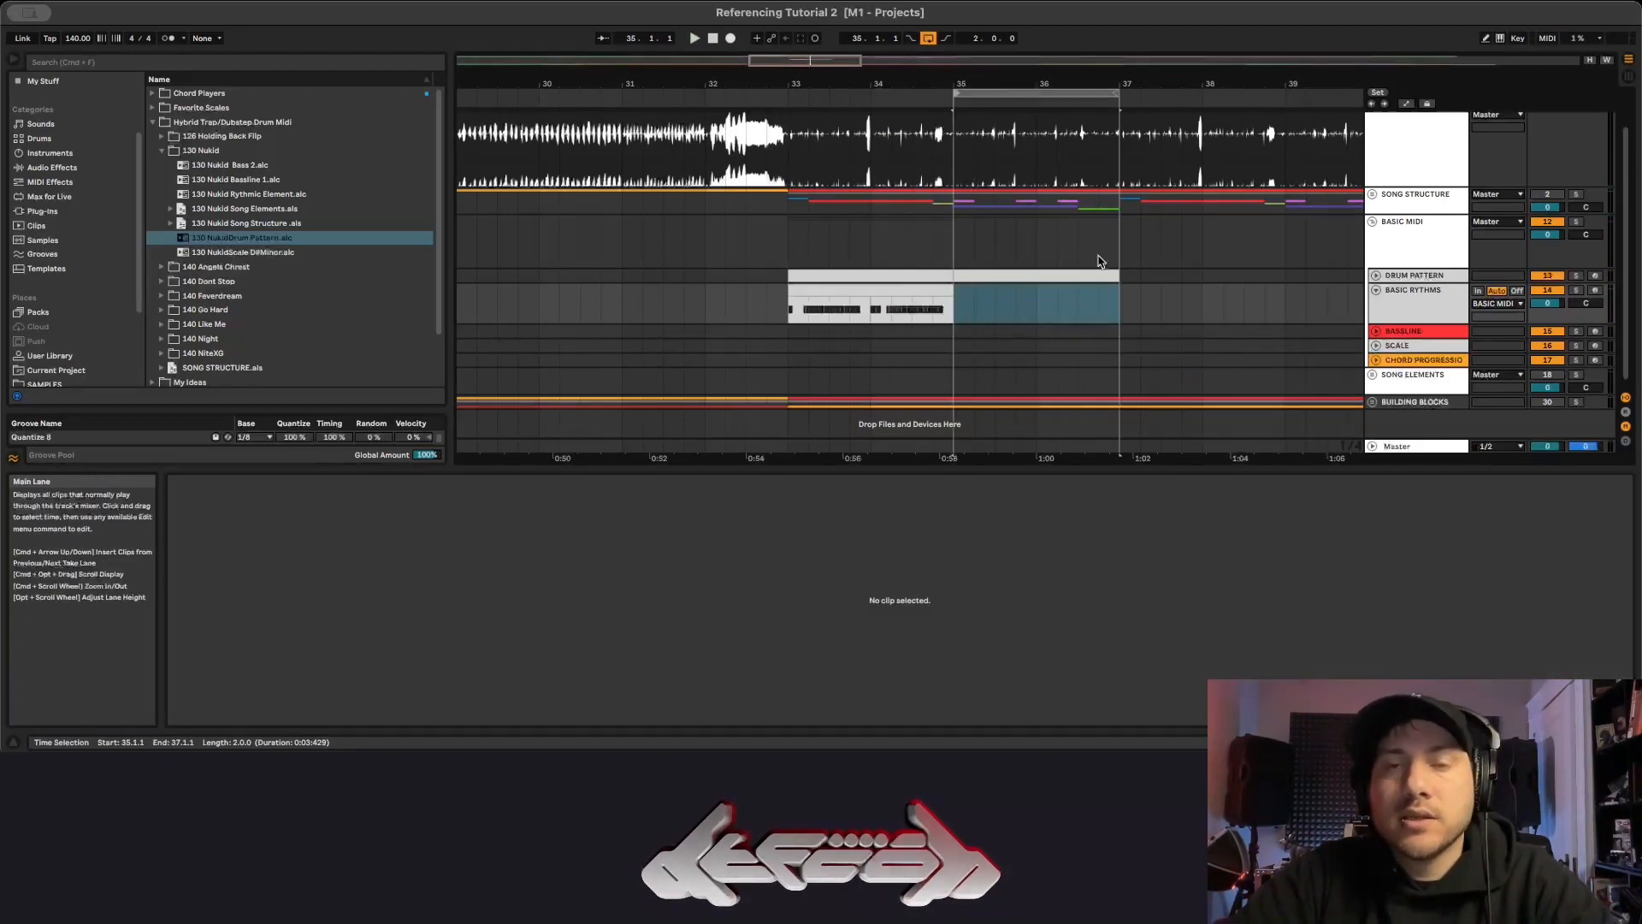
key(space)
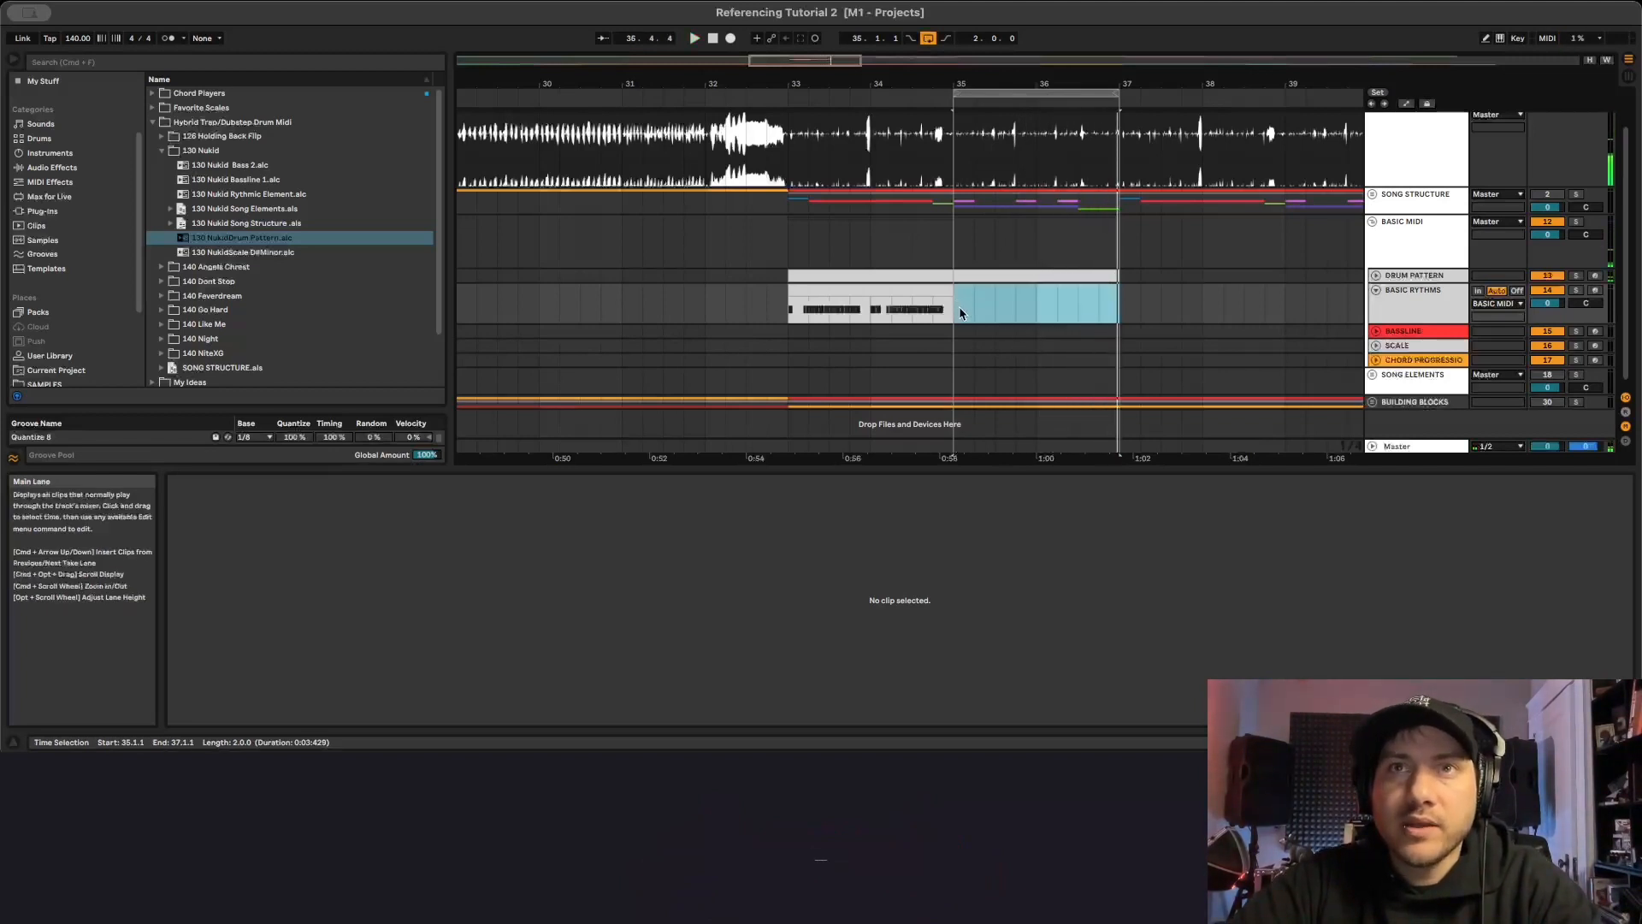
drag(960, 313, 1094, 319)
right_click(1076, 310)
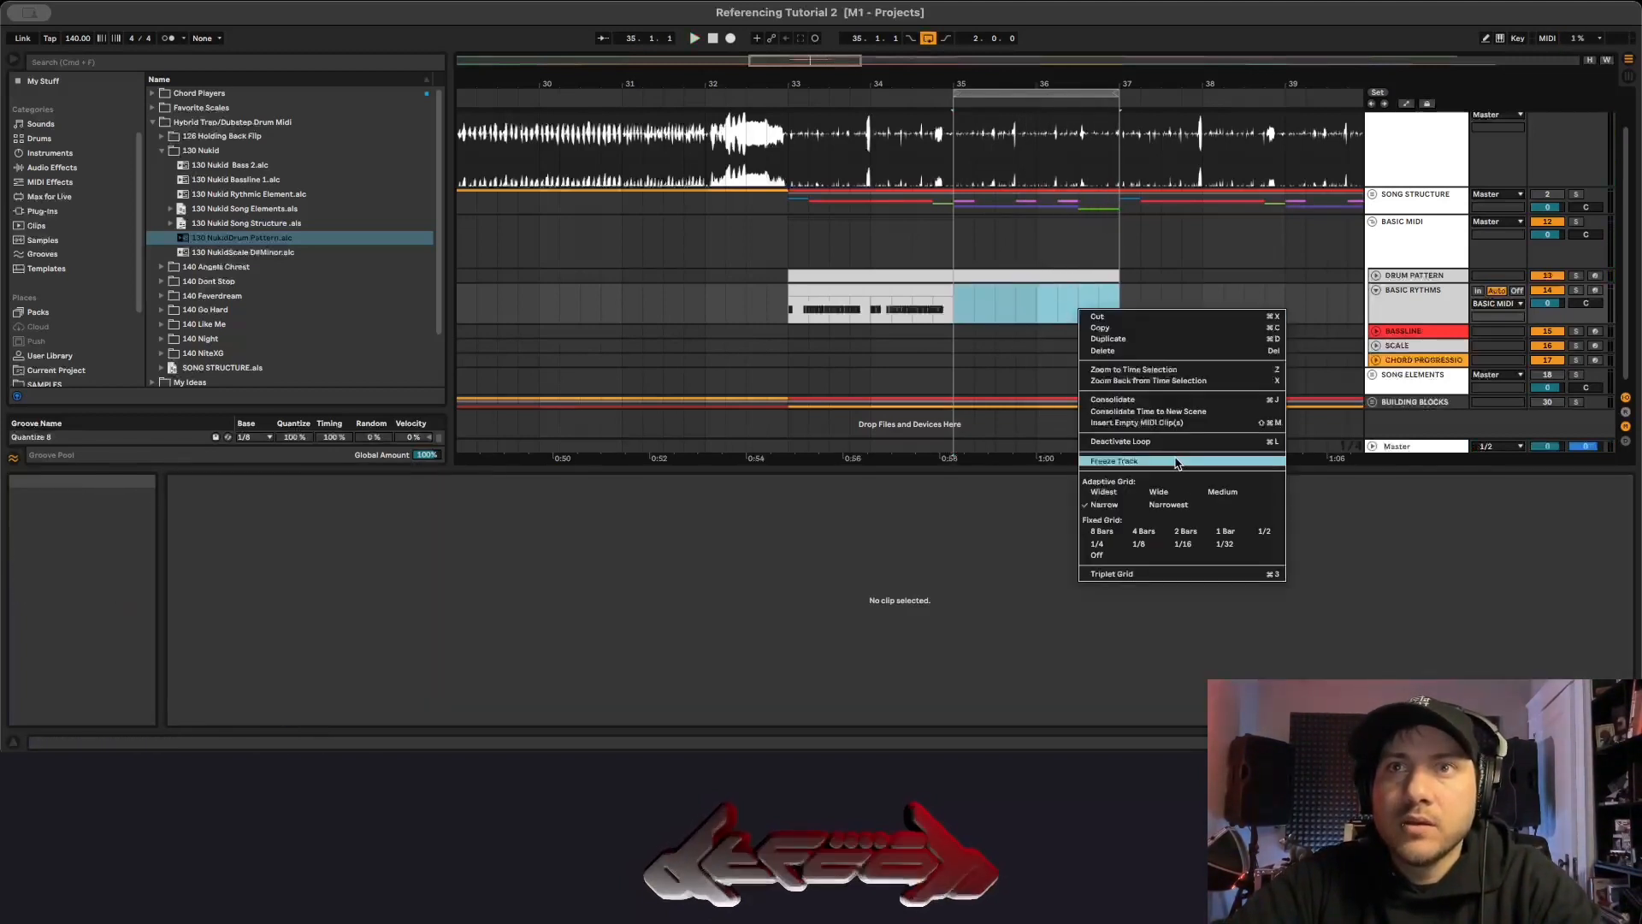
click(1112, 428)
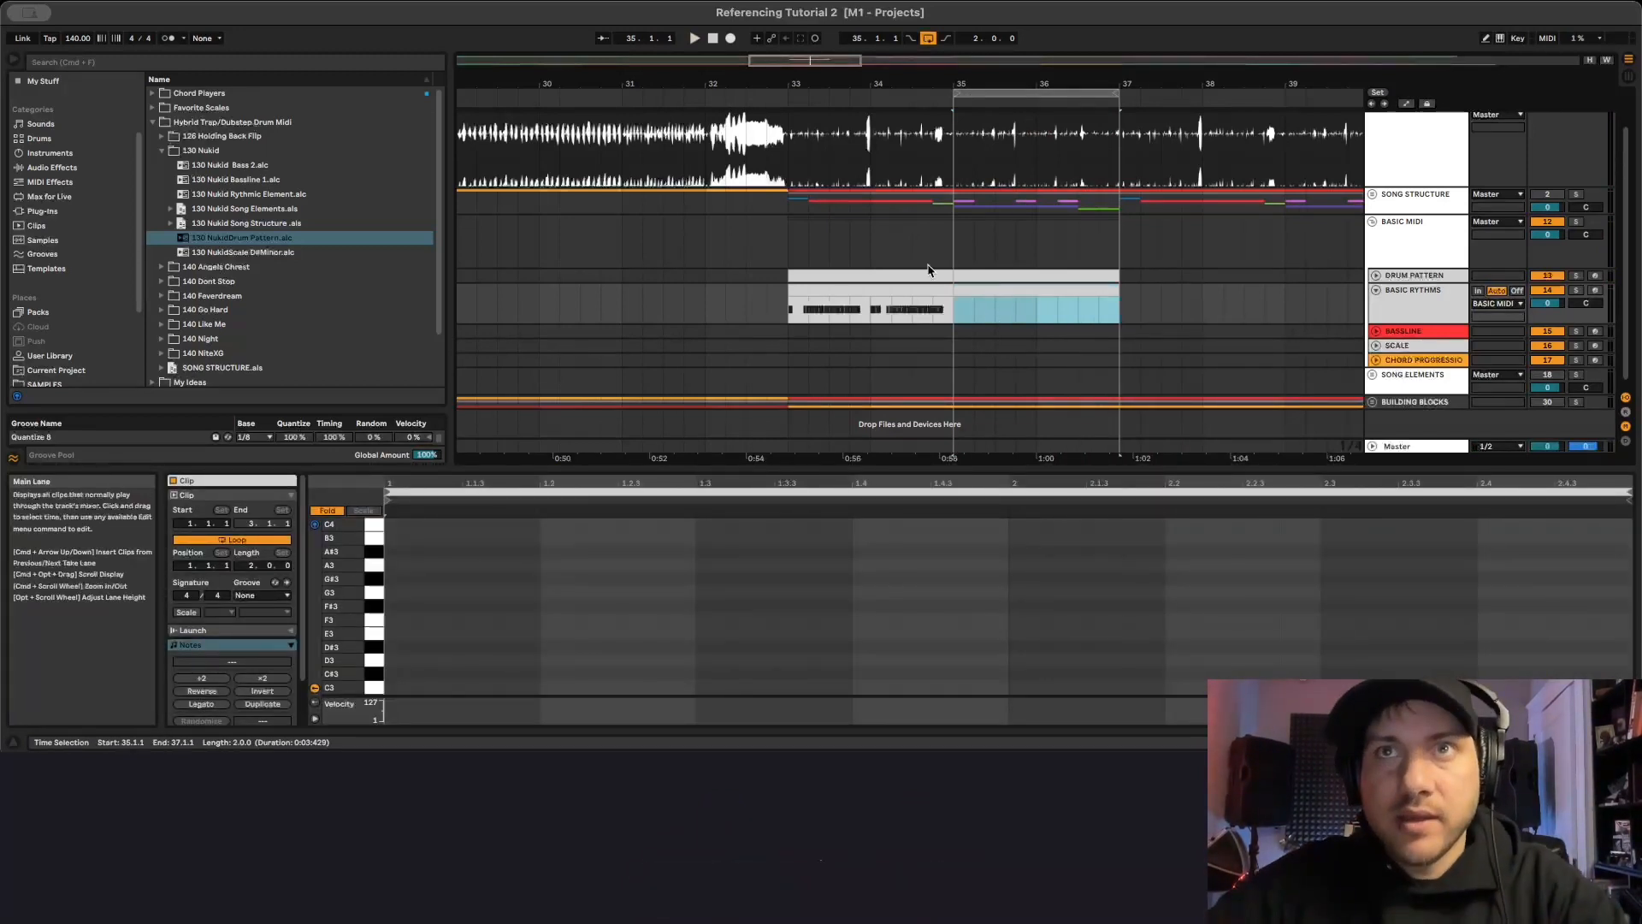
click(936, 527)
click(975, 289)
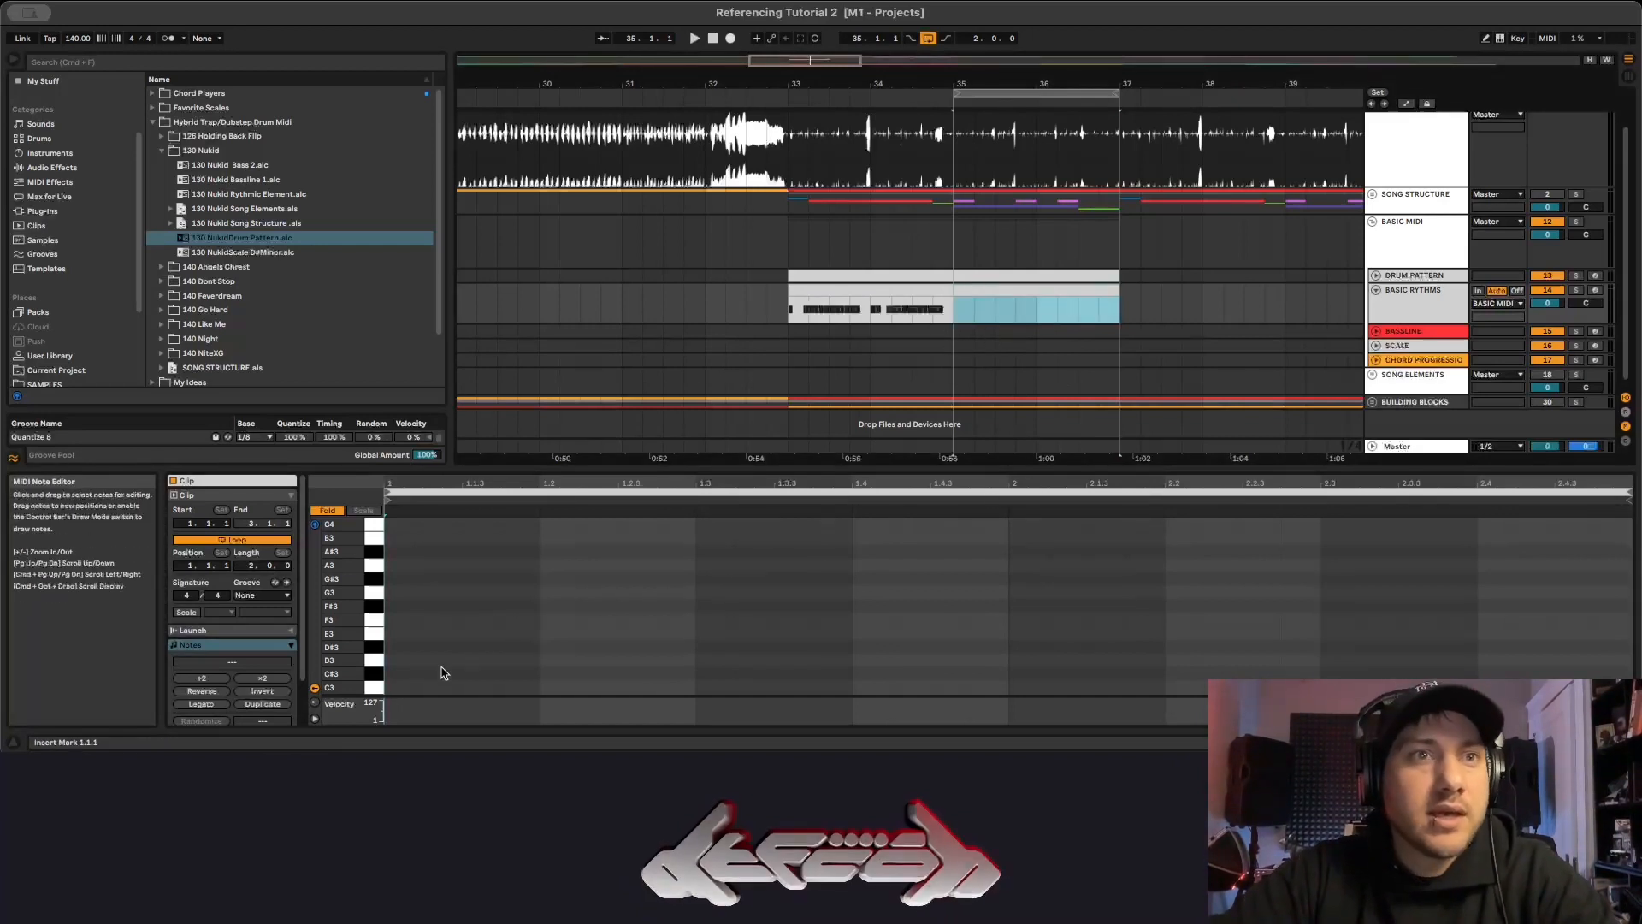
Add C3 sixteenth notes at 1.1.1, 1.1.4 and 1.2.3 in the new clip, checking against the reference playback.
key(space)
key(space)
double_click(408, 689)
key(space)
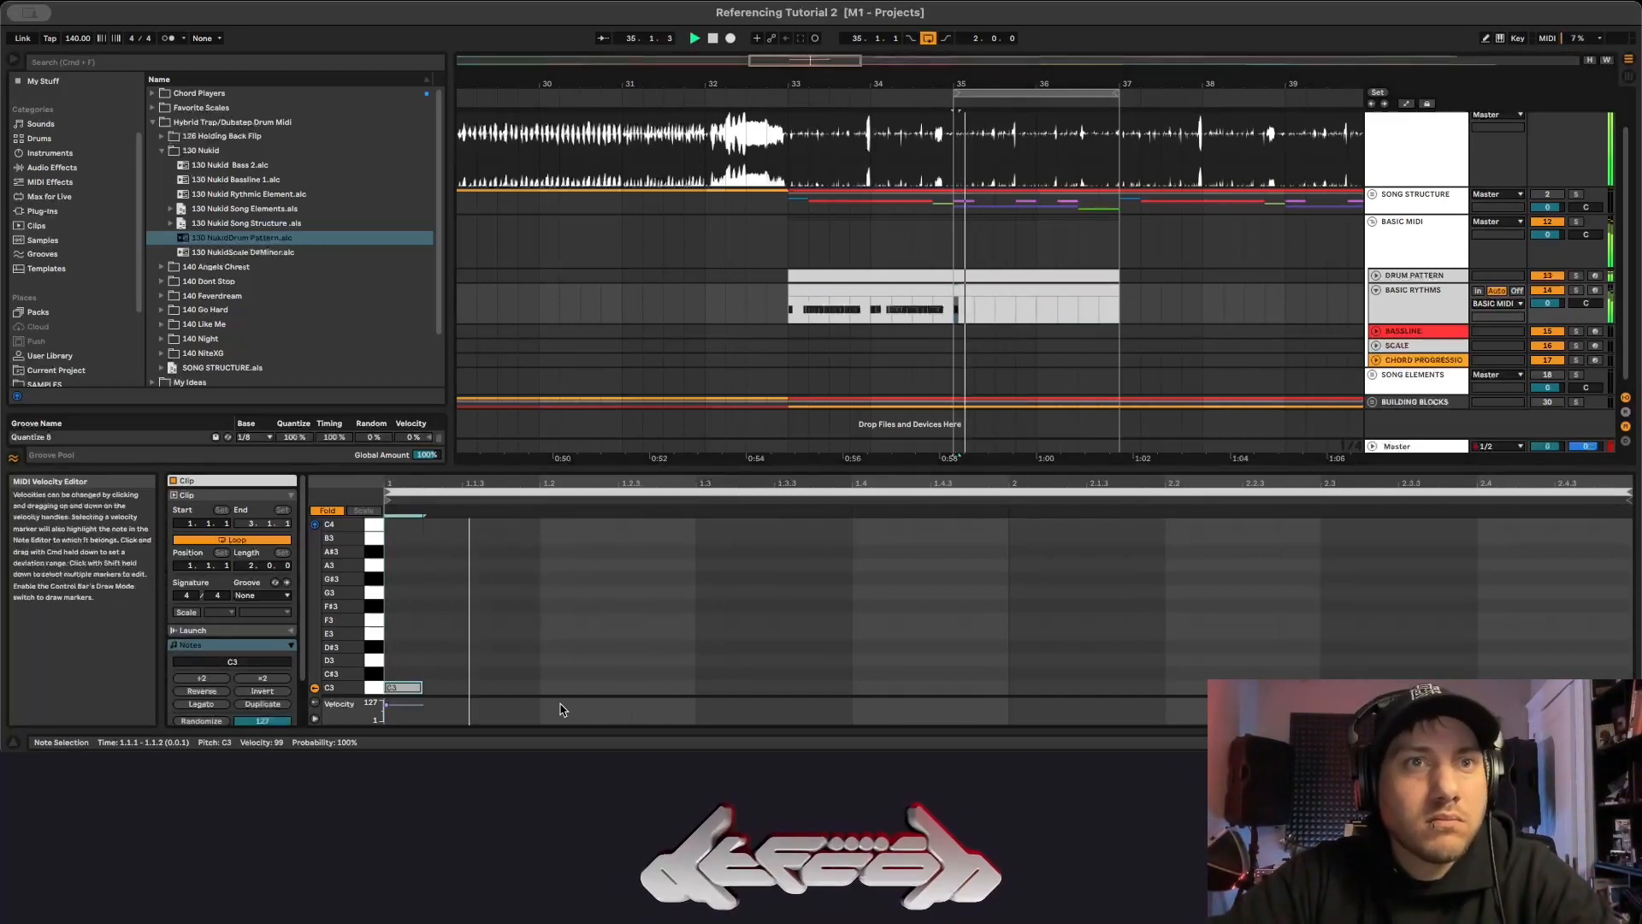
key(space)
click(529, 690)
double_click(529, 690)
key(space)
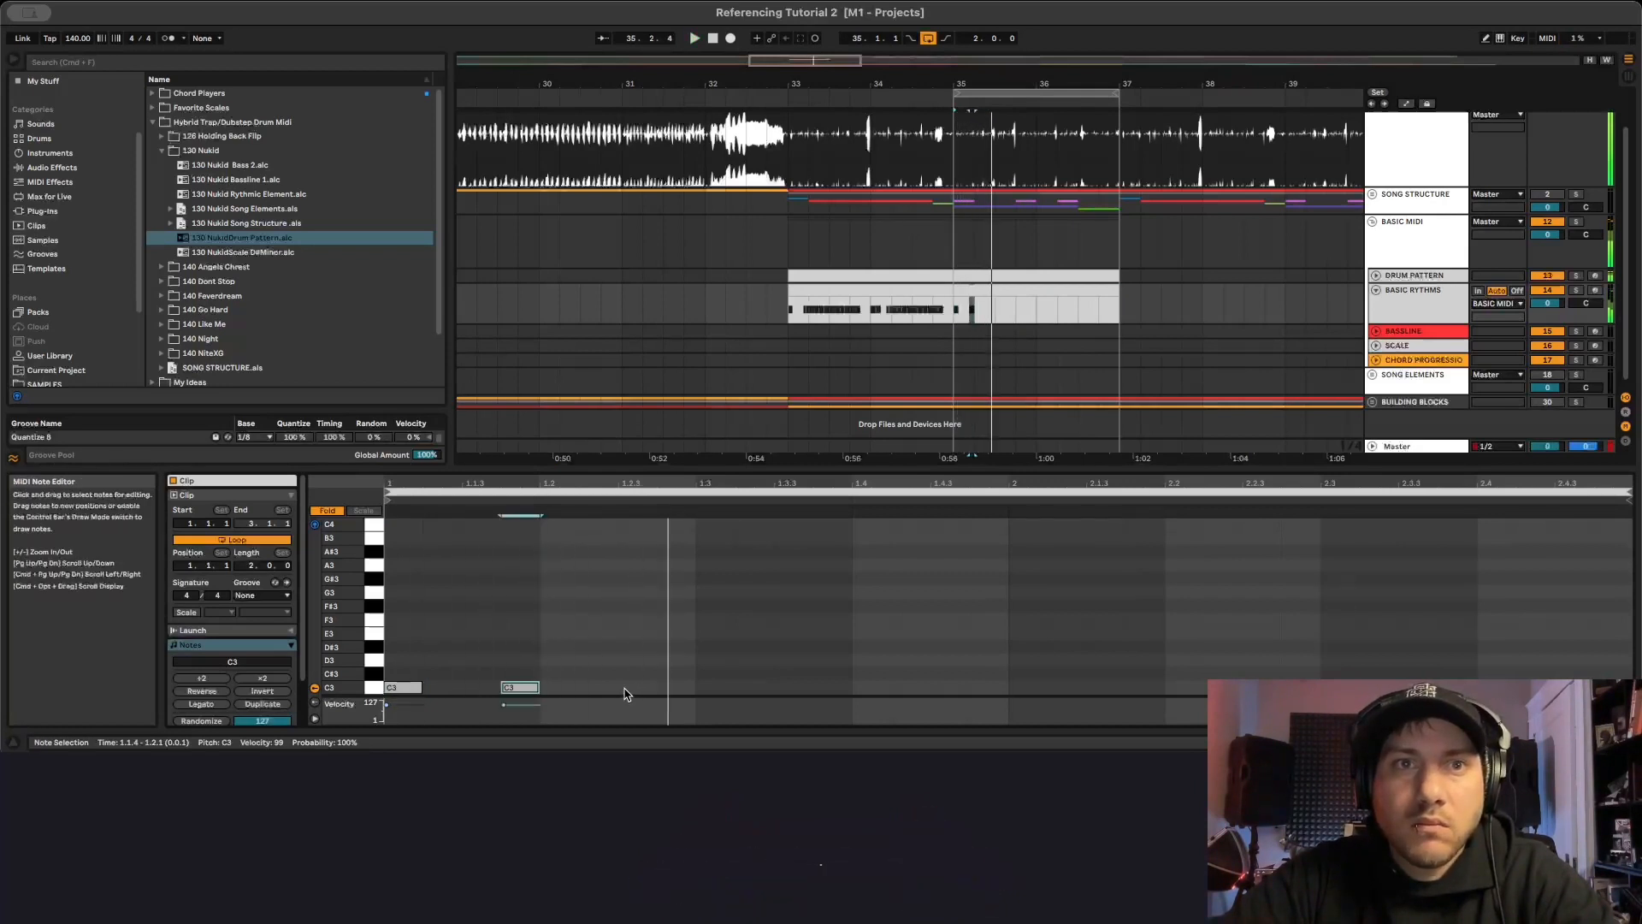
double_click(637, 690)
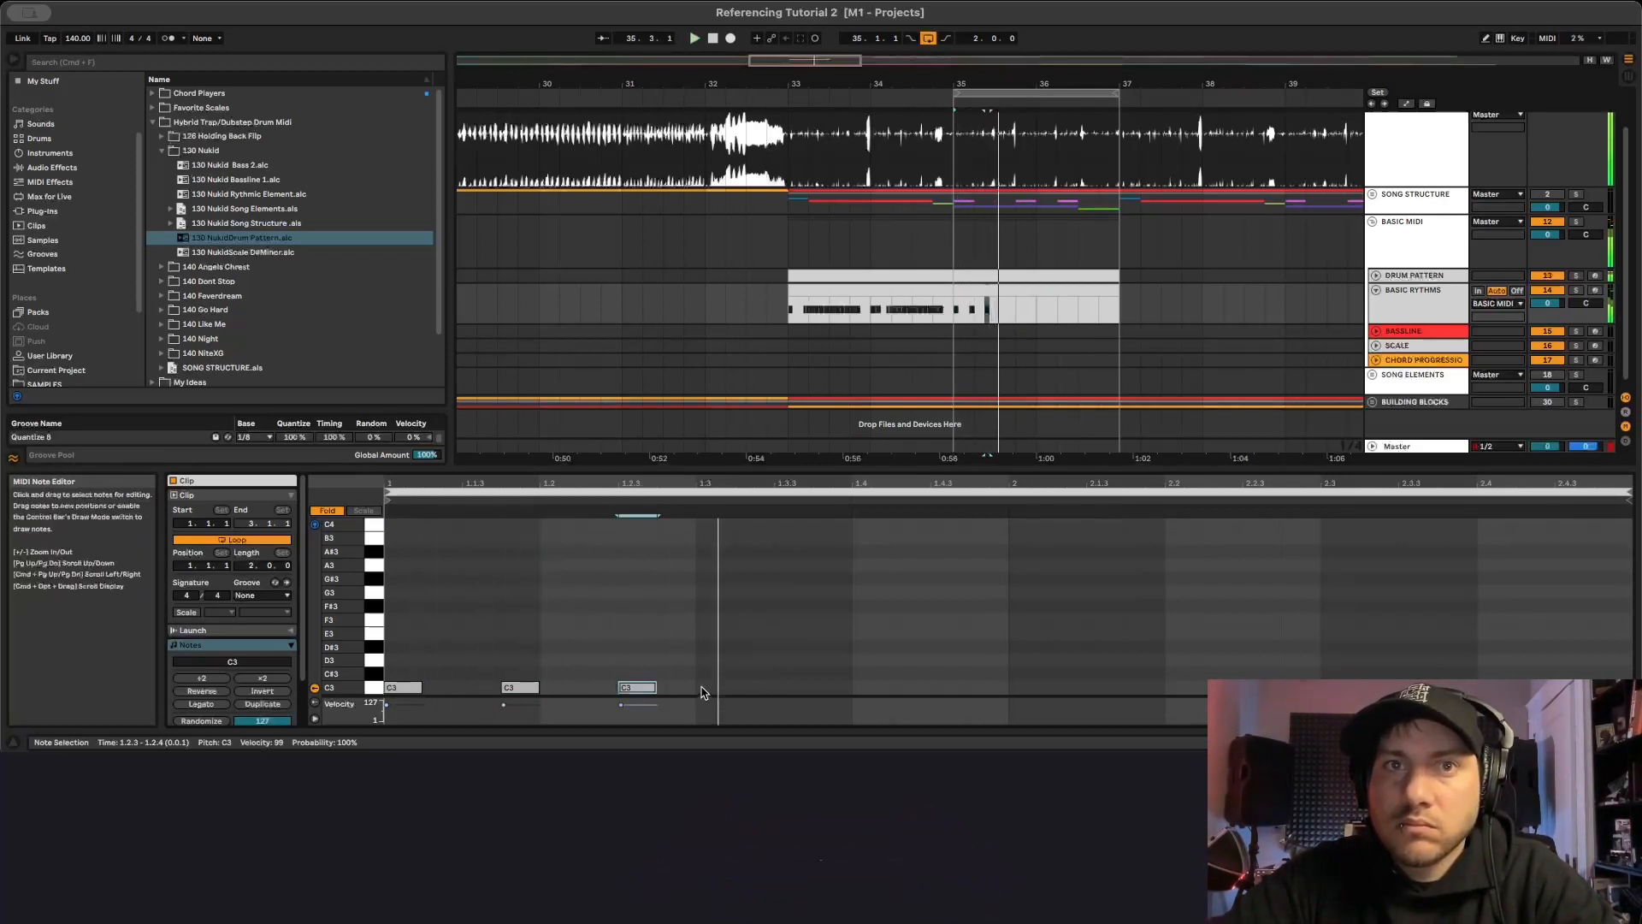
Duplicate the three-note C3 pattern every half bar to the end of the two-bar clip and compare it with the reference playback.
click(687, 692)
key(space)
drag(687, 691, 390, 690)
key(super+d)
key(super+d)
key(super+d)
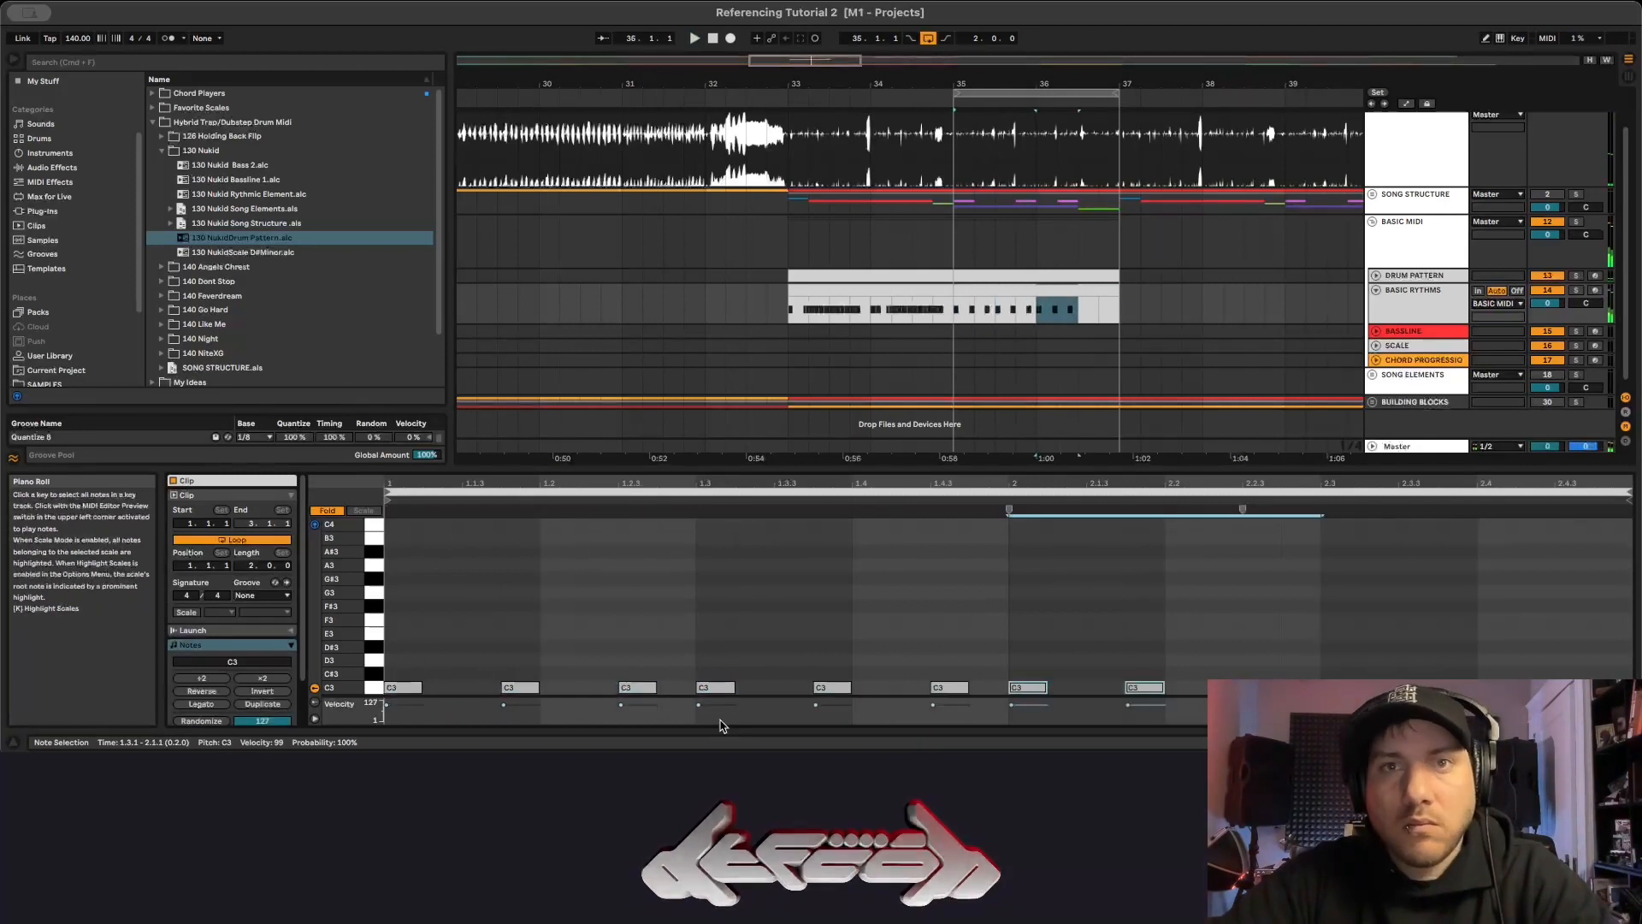
key(space)
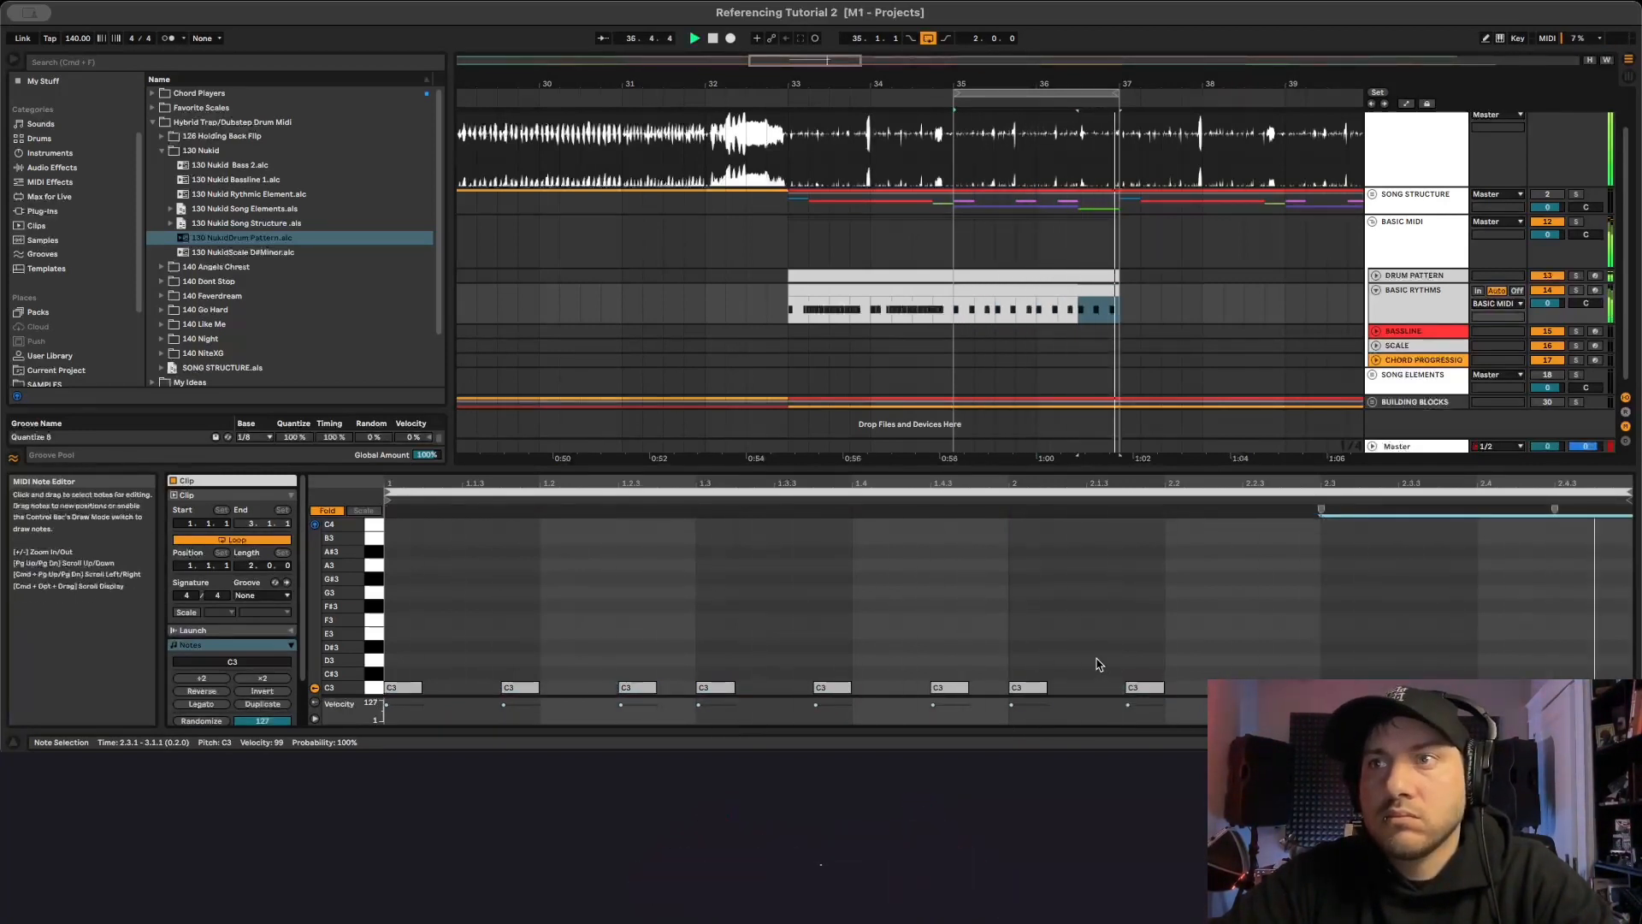
key(space)
key(space)
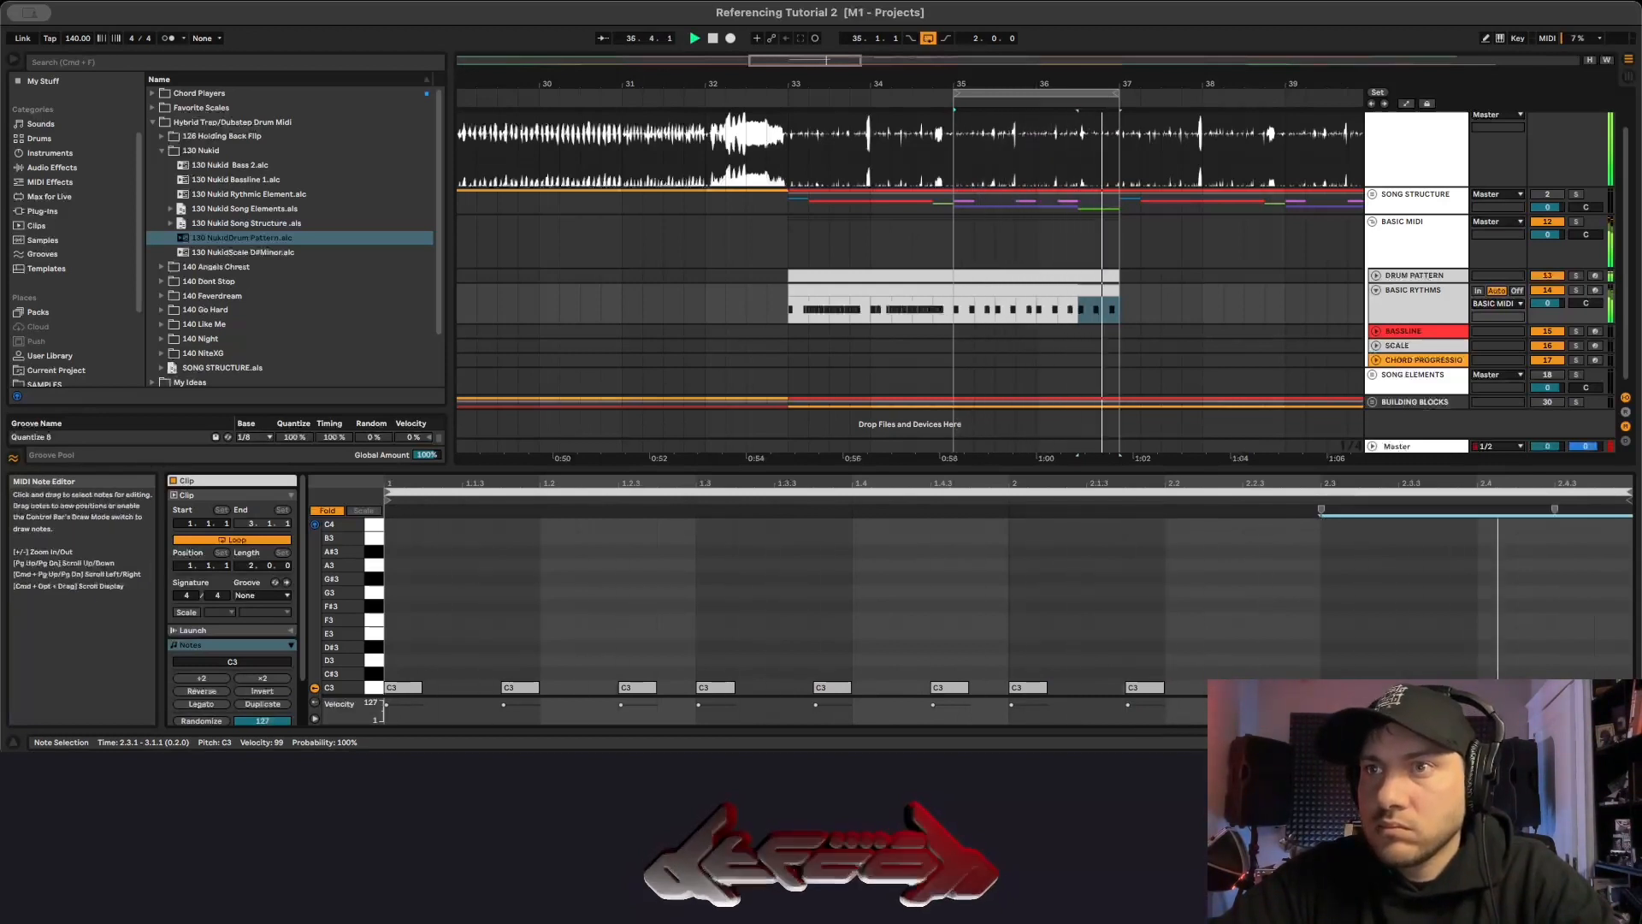
key(space)
click(1109, 308)
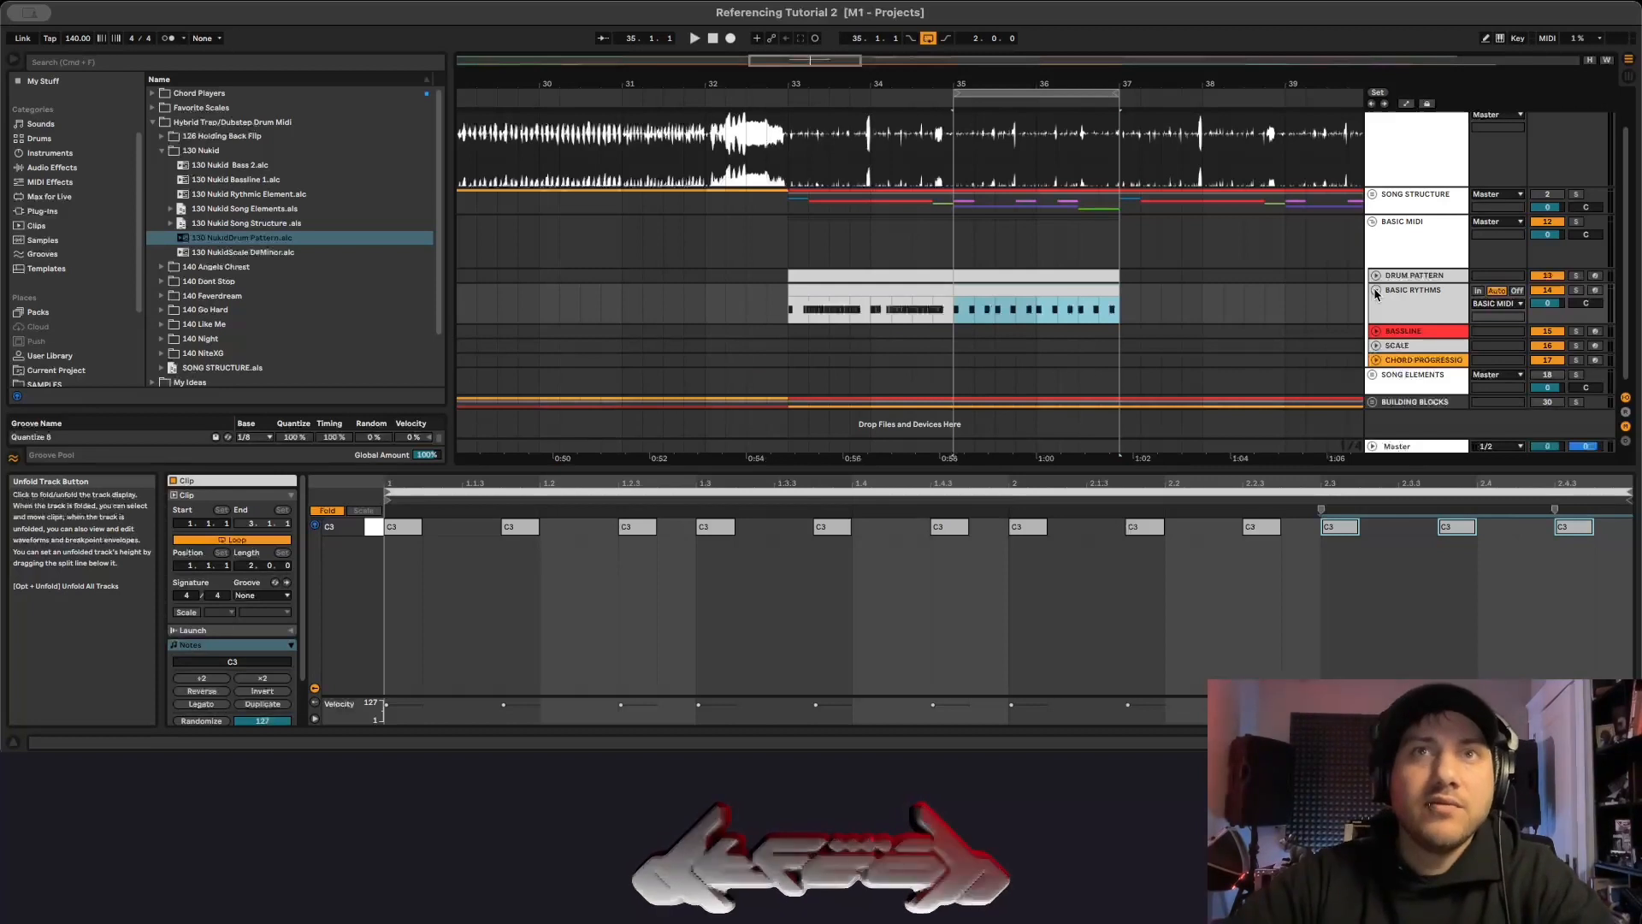
Fold the BASIC RYTHMS track, unfold BASSLINE, and play the reference with the loop extended to bars 33 through 37.
drag(1037, 84, 876, 40)
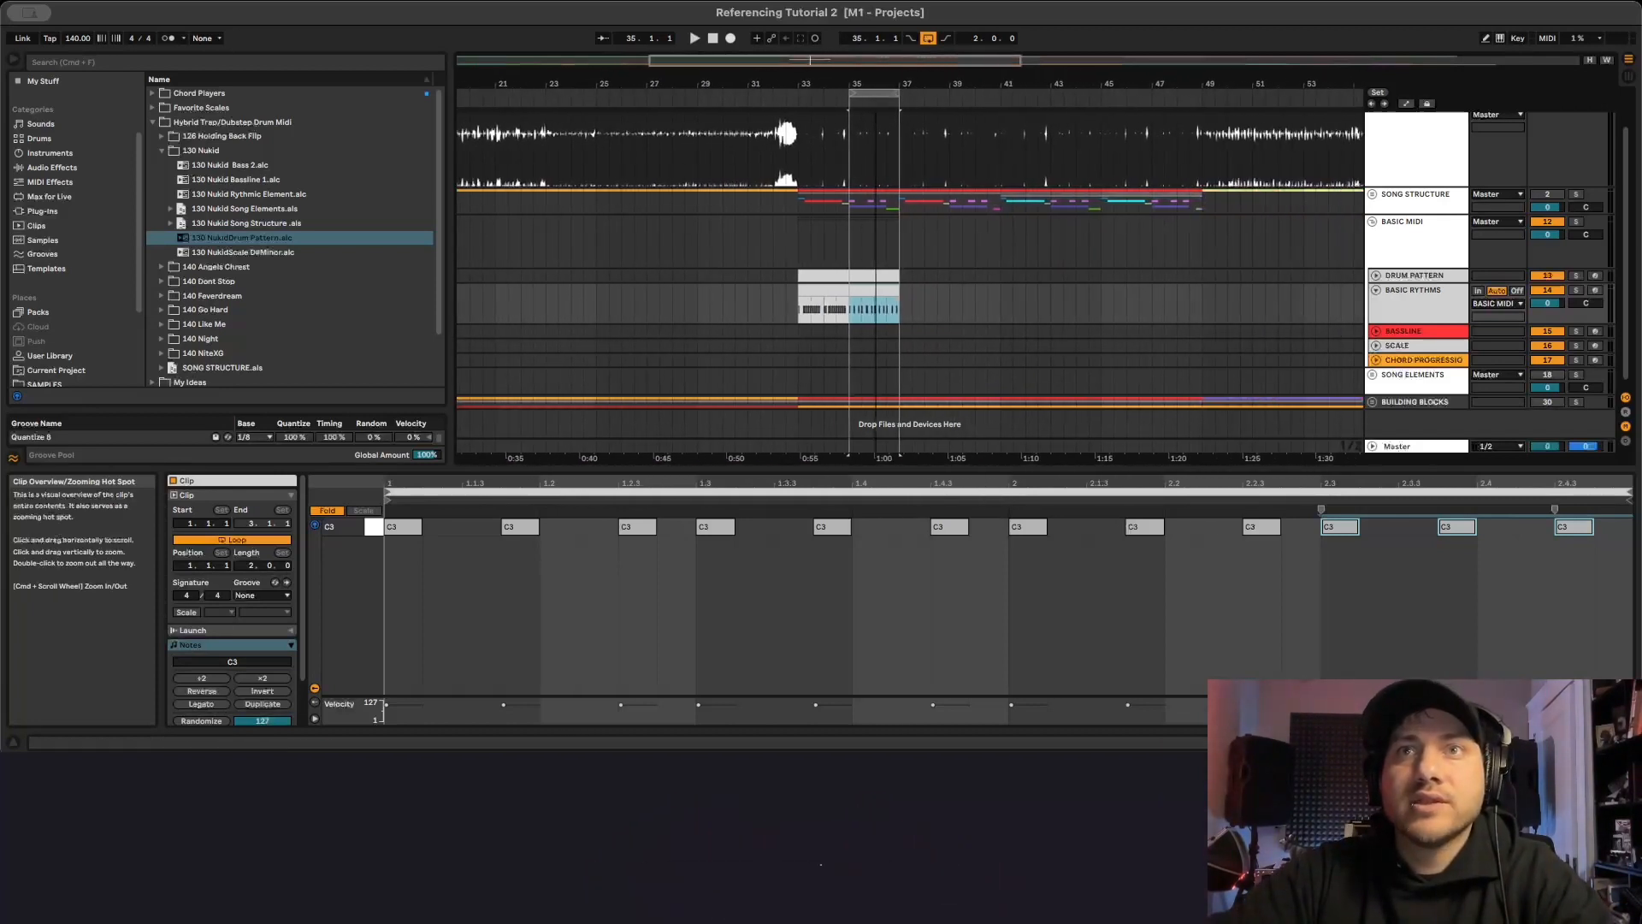
click(1376, 290)
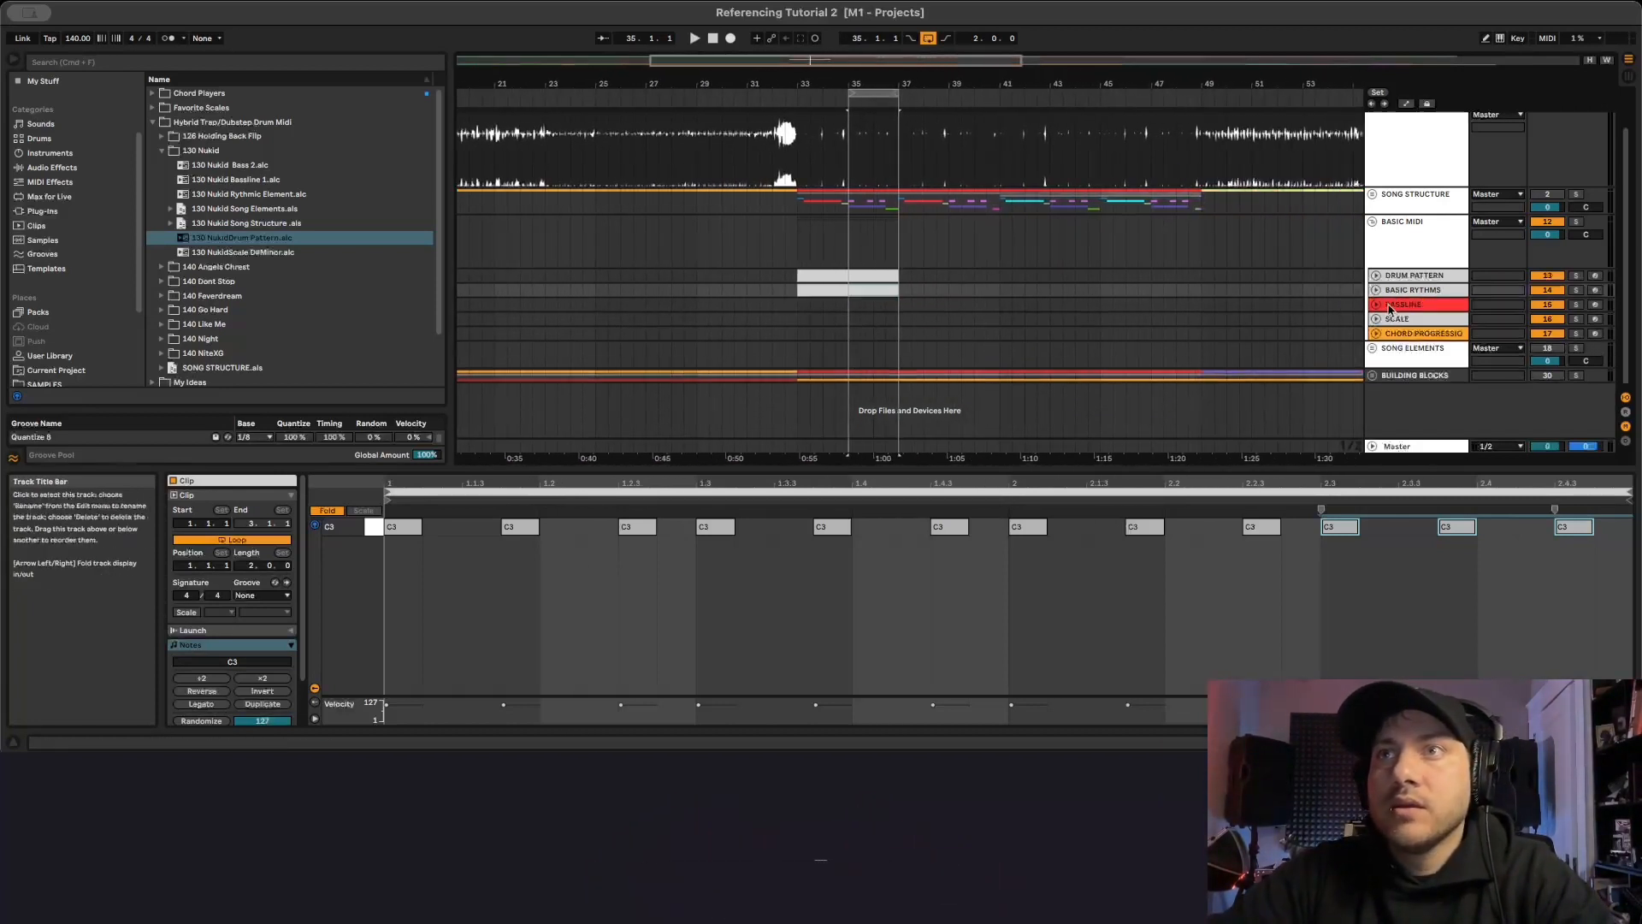
click(1377, 305)
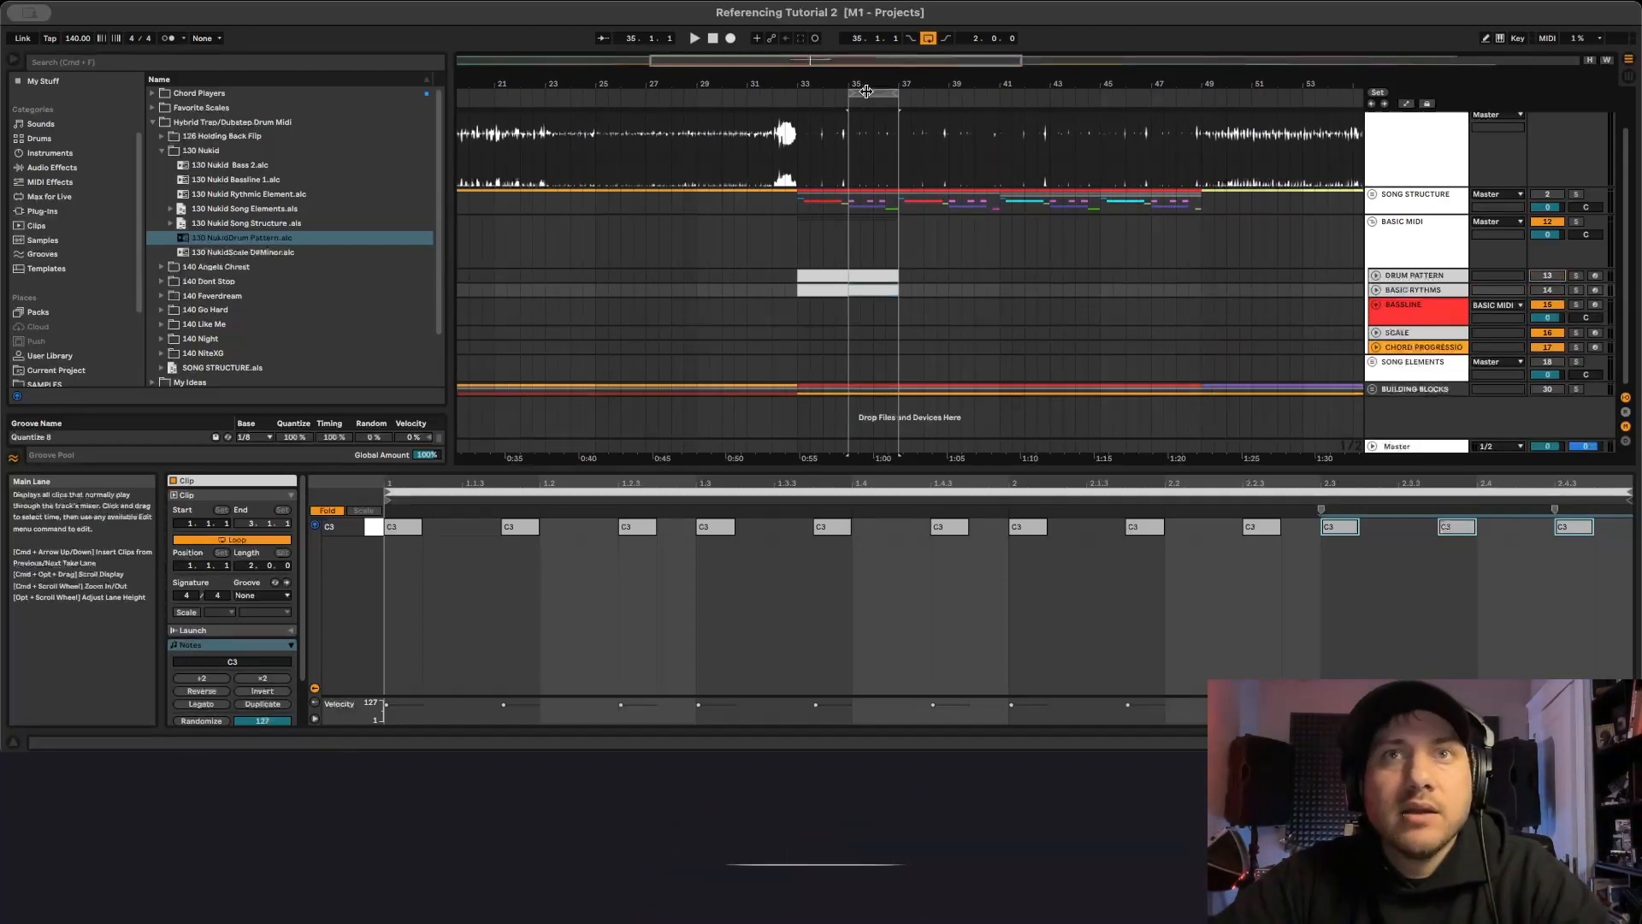
drag(849, 94, 798, 94)
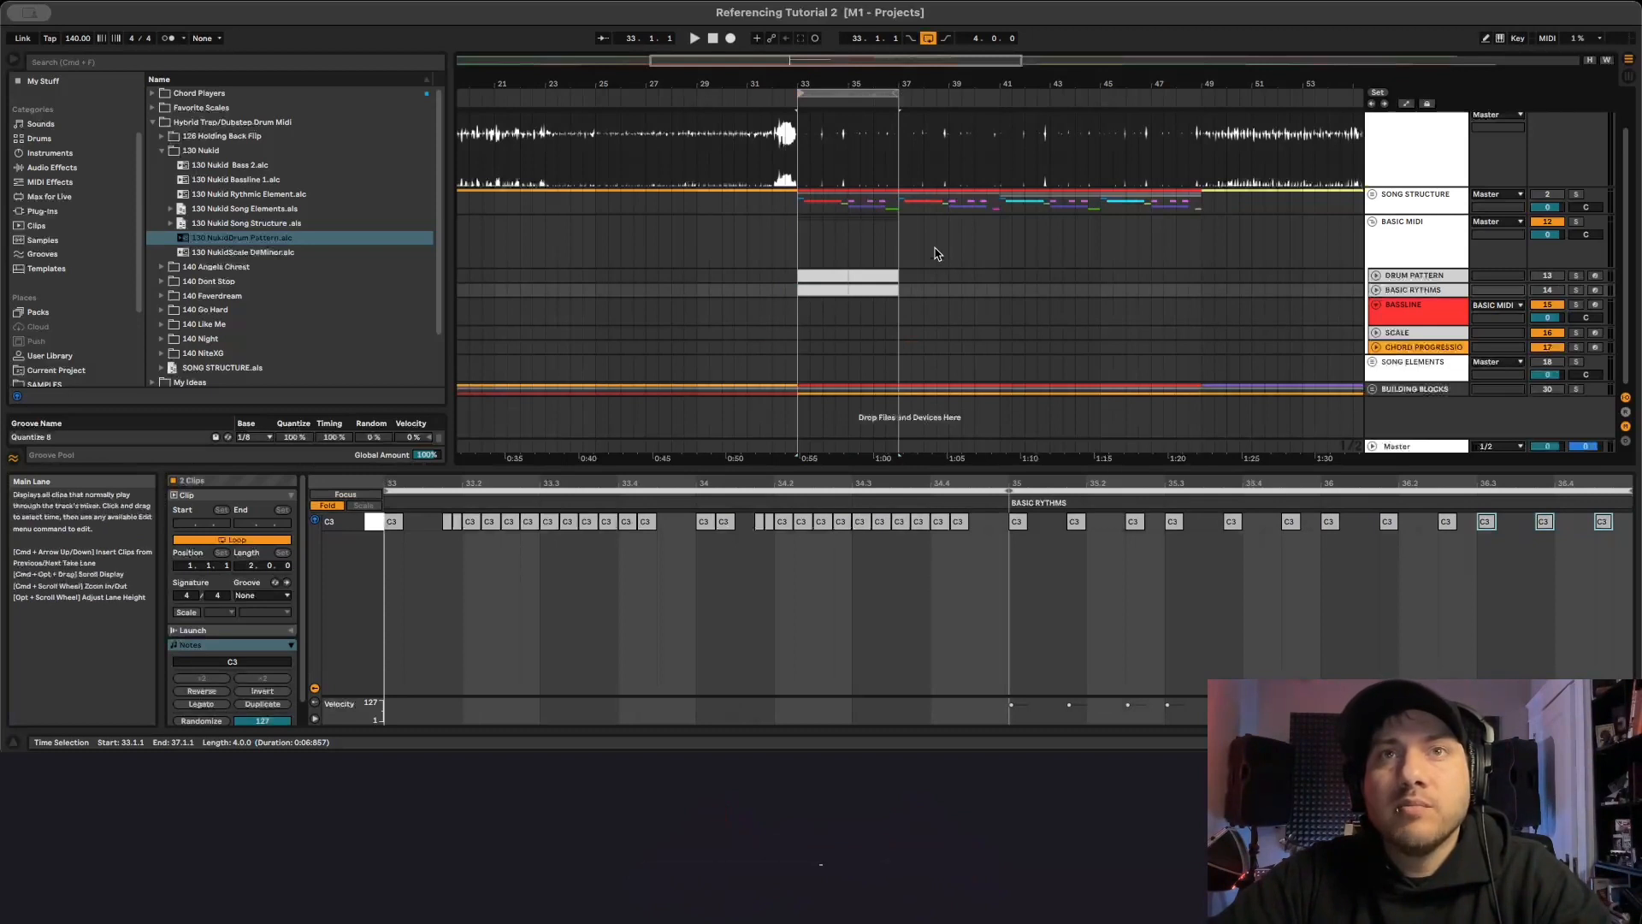
key(space)
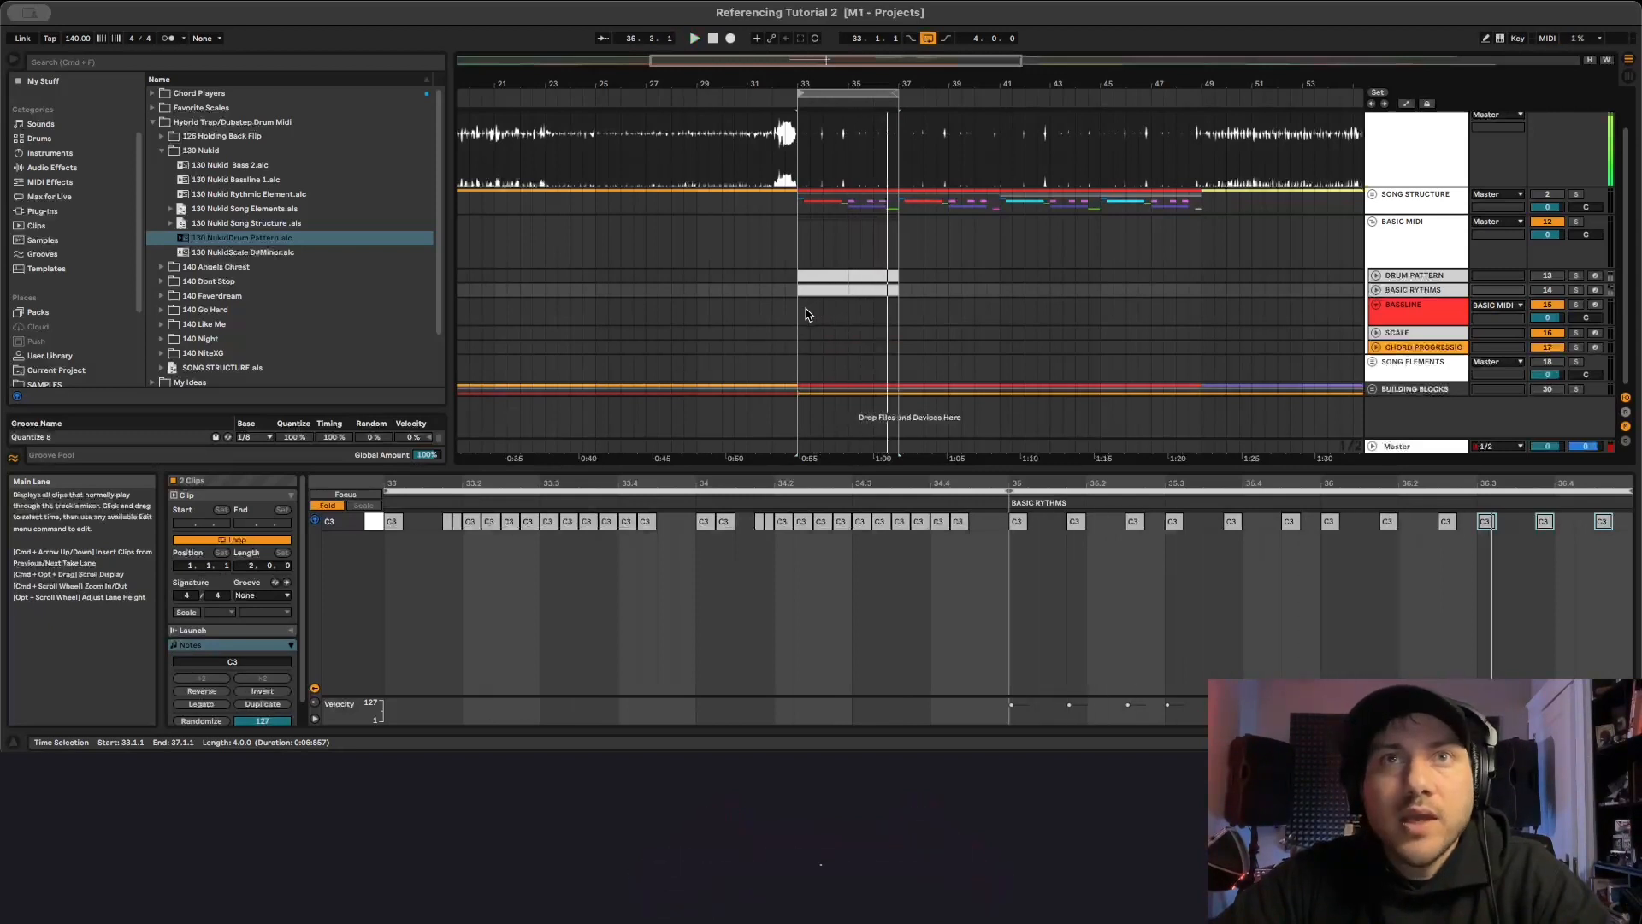
Insert an empty MIDI clip on the BASSLINE track from bar 33 to bar 35.
drag(805, 313, 839, 314)
right_click(848, 313)
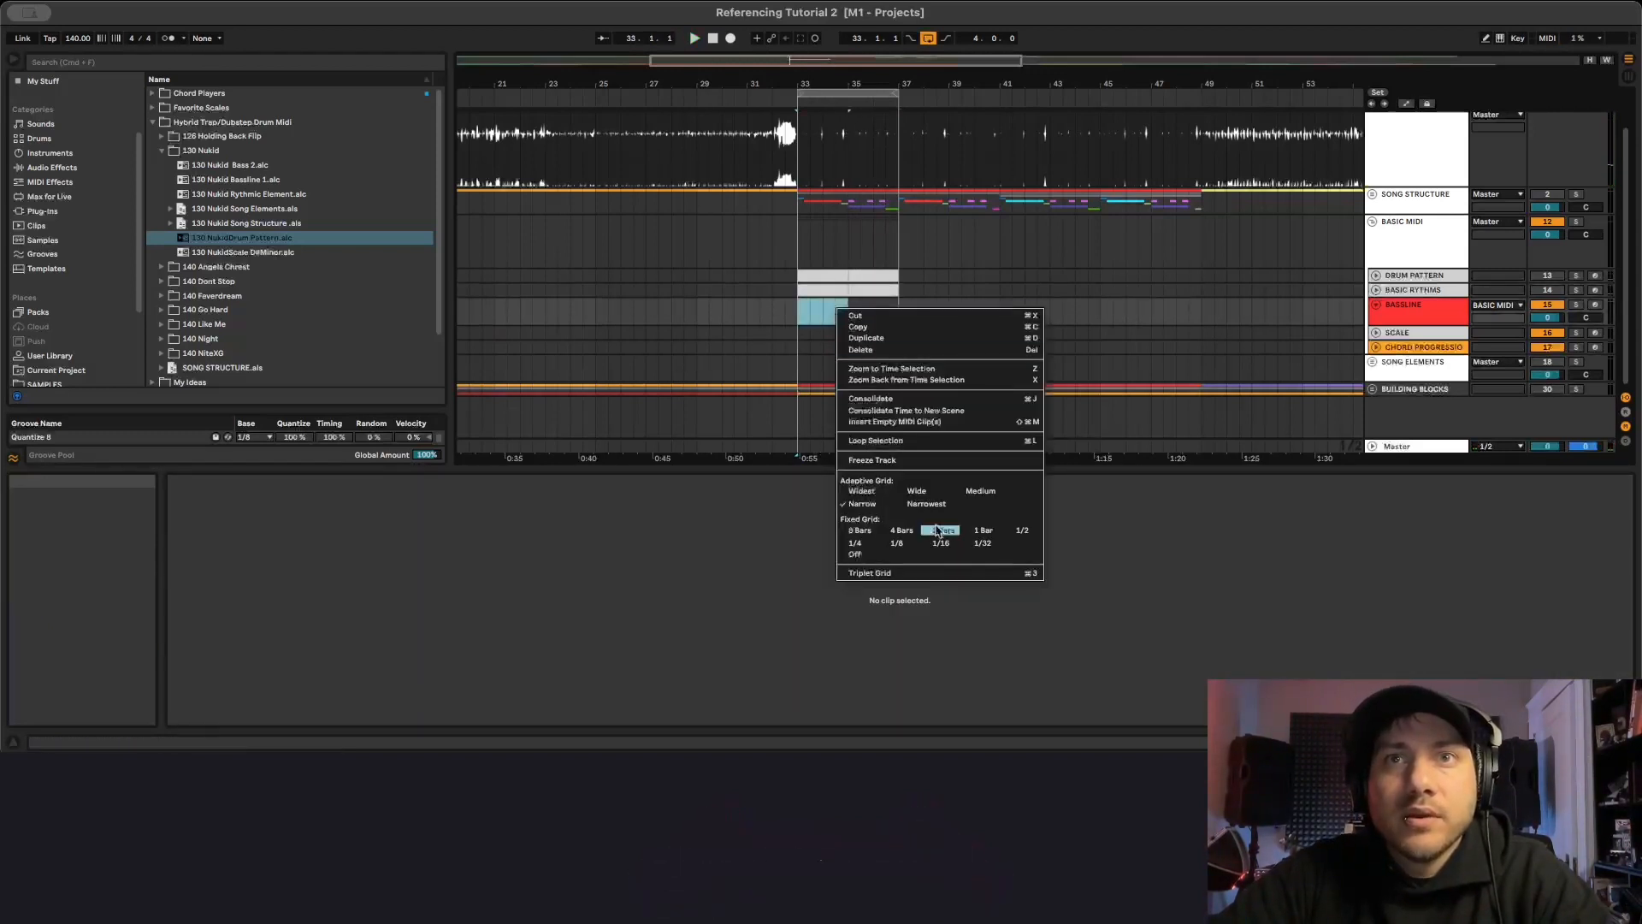
click(908, 423)
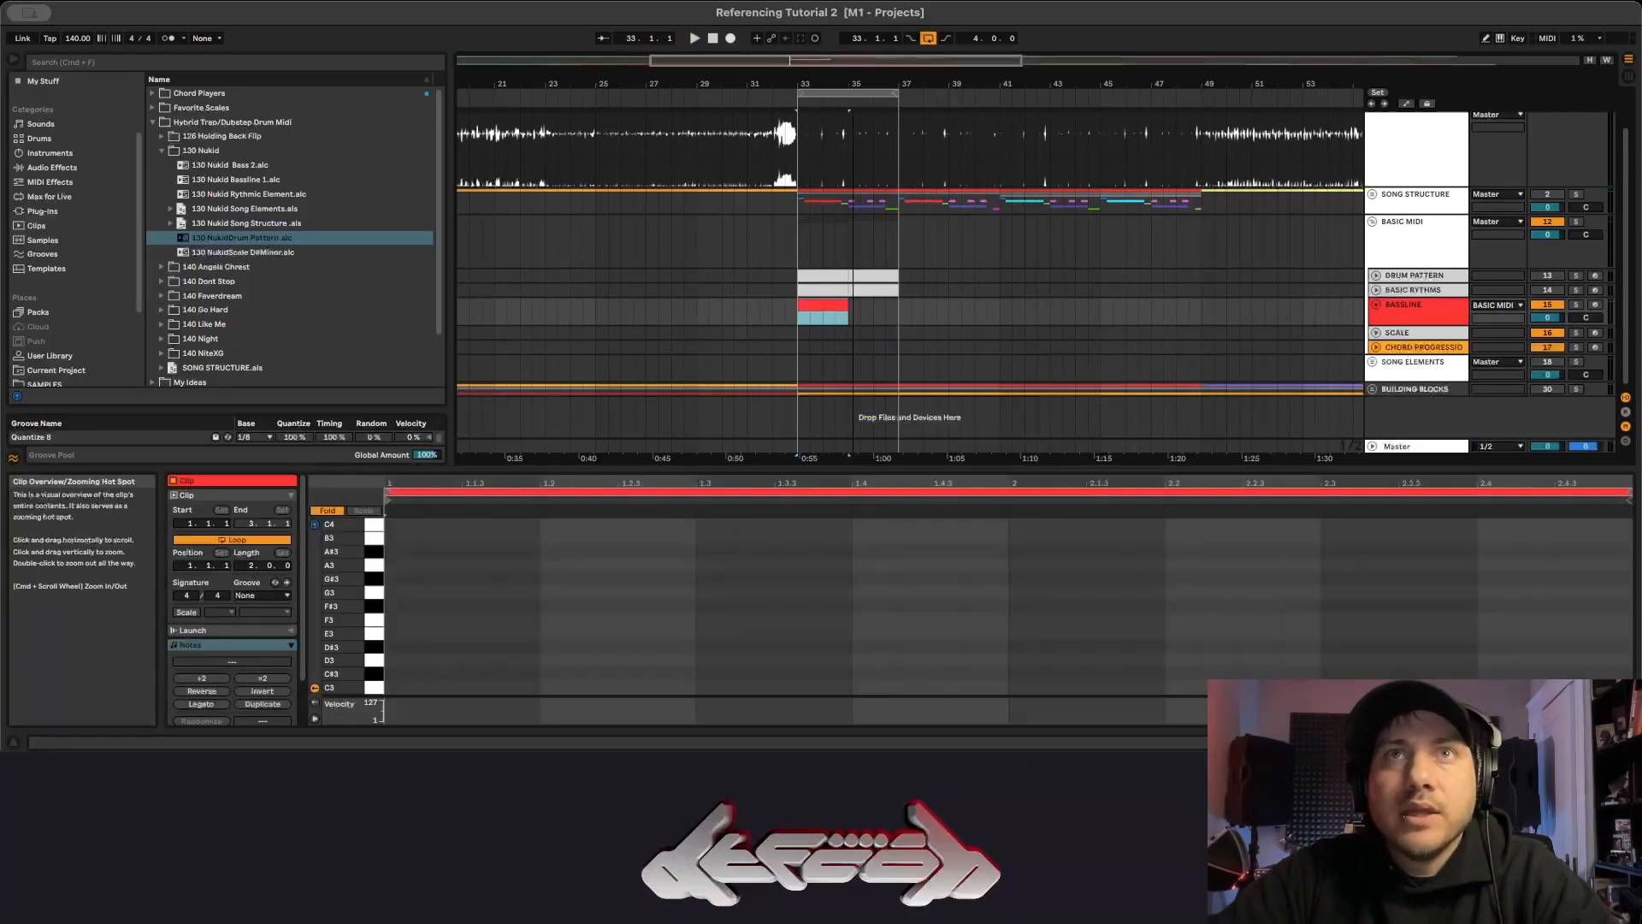
key(z)
drag(821, 83, 787, 107)
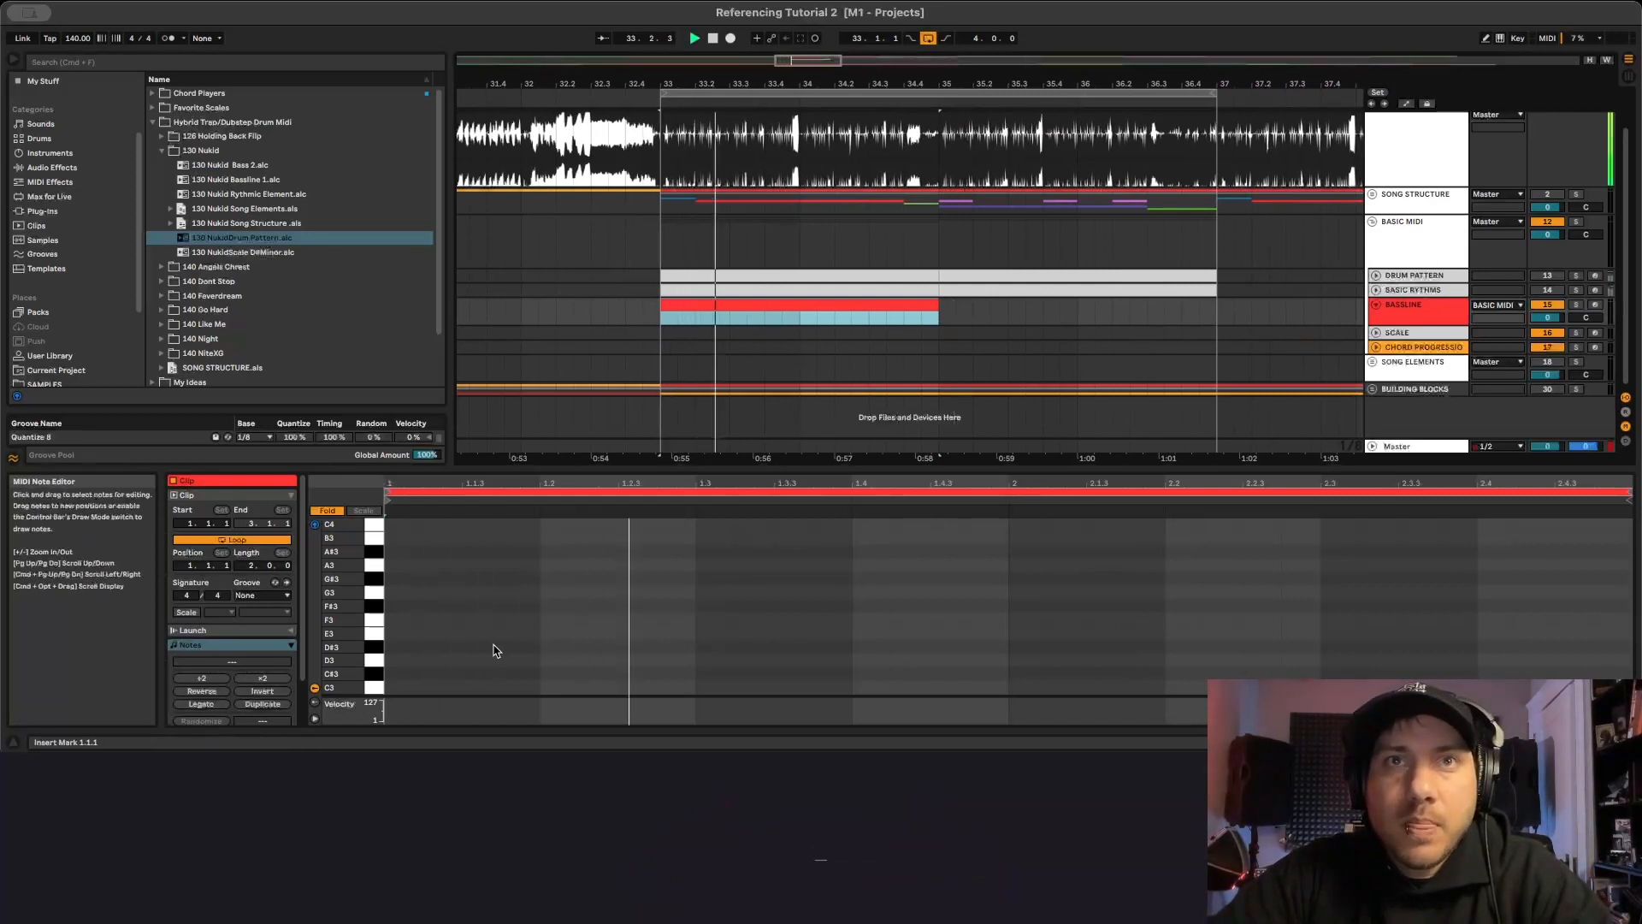
Try a C#3 eighth note at 1.1.1 and a C#3 sixteenth note at 1.2.1 against the reference playback.
double_click(401, 621)
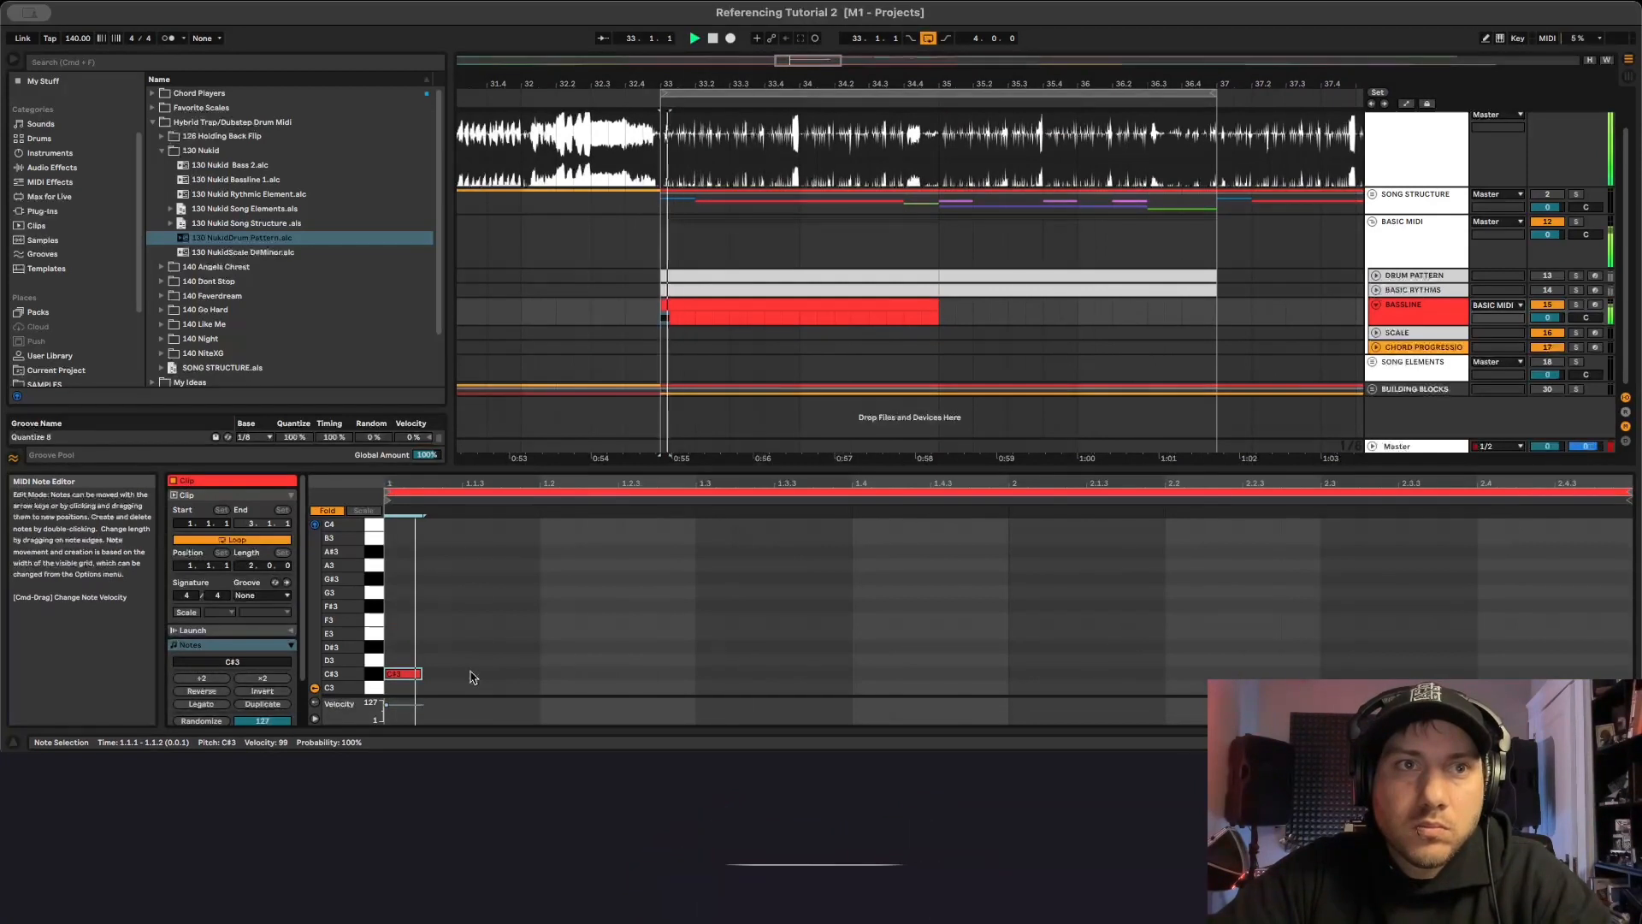
drag(422, 675, 456, 675)
key(space)
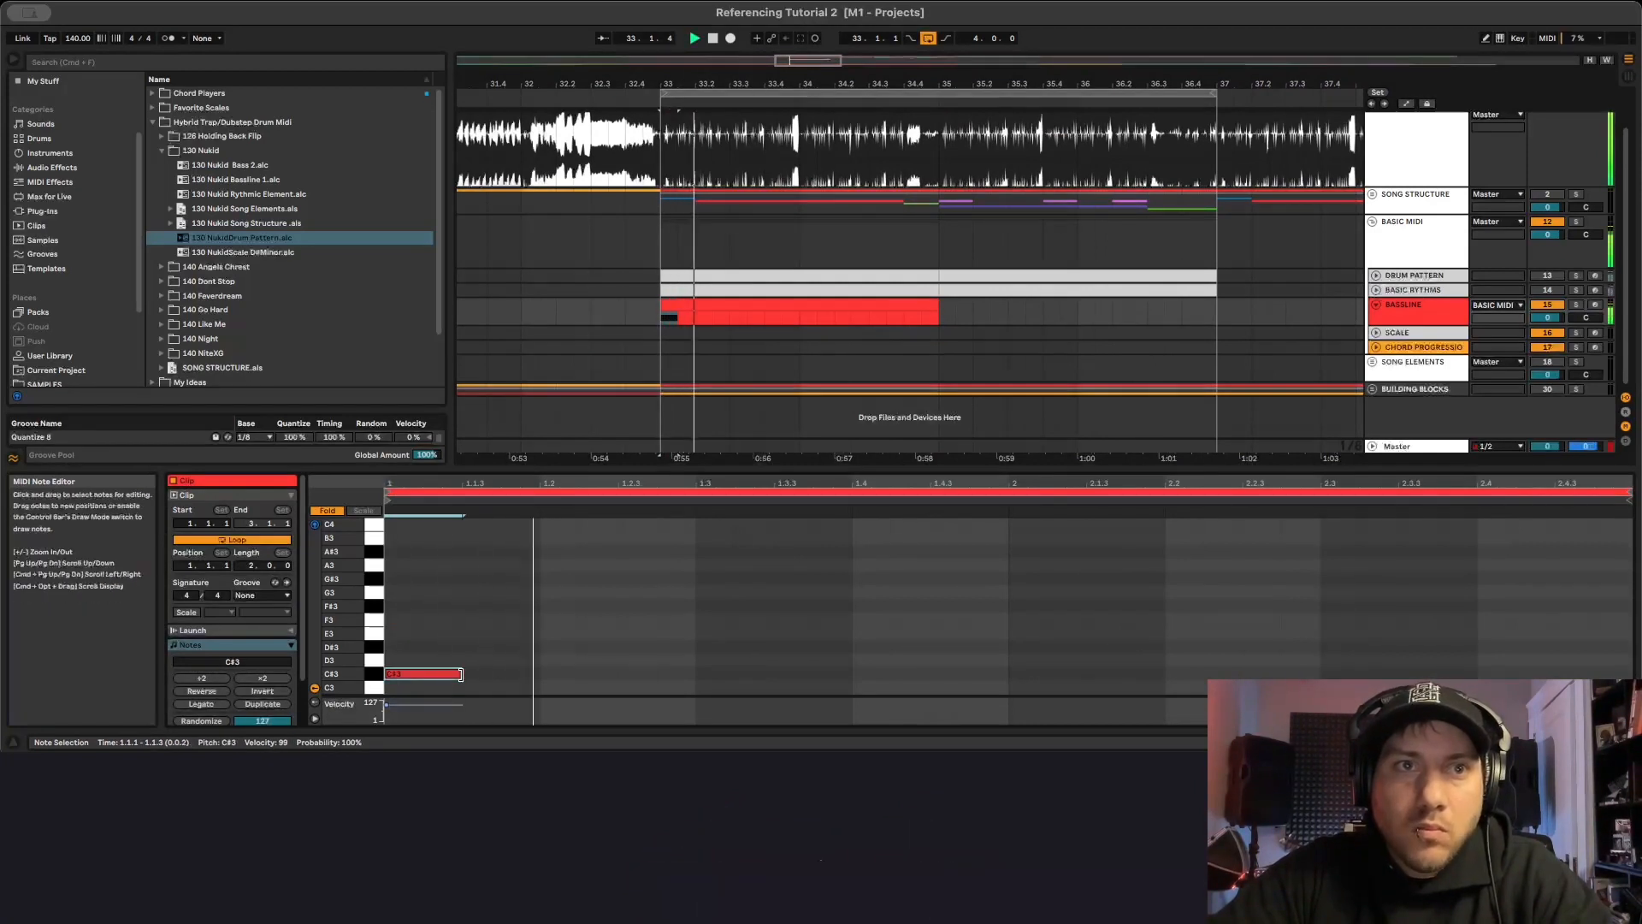
key(space)
double_click(561, 689)
key(space)
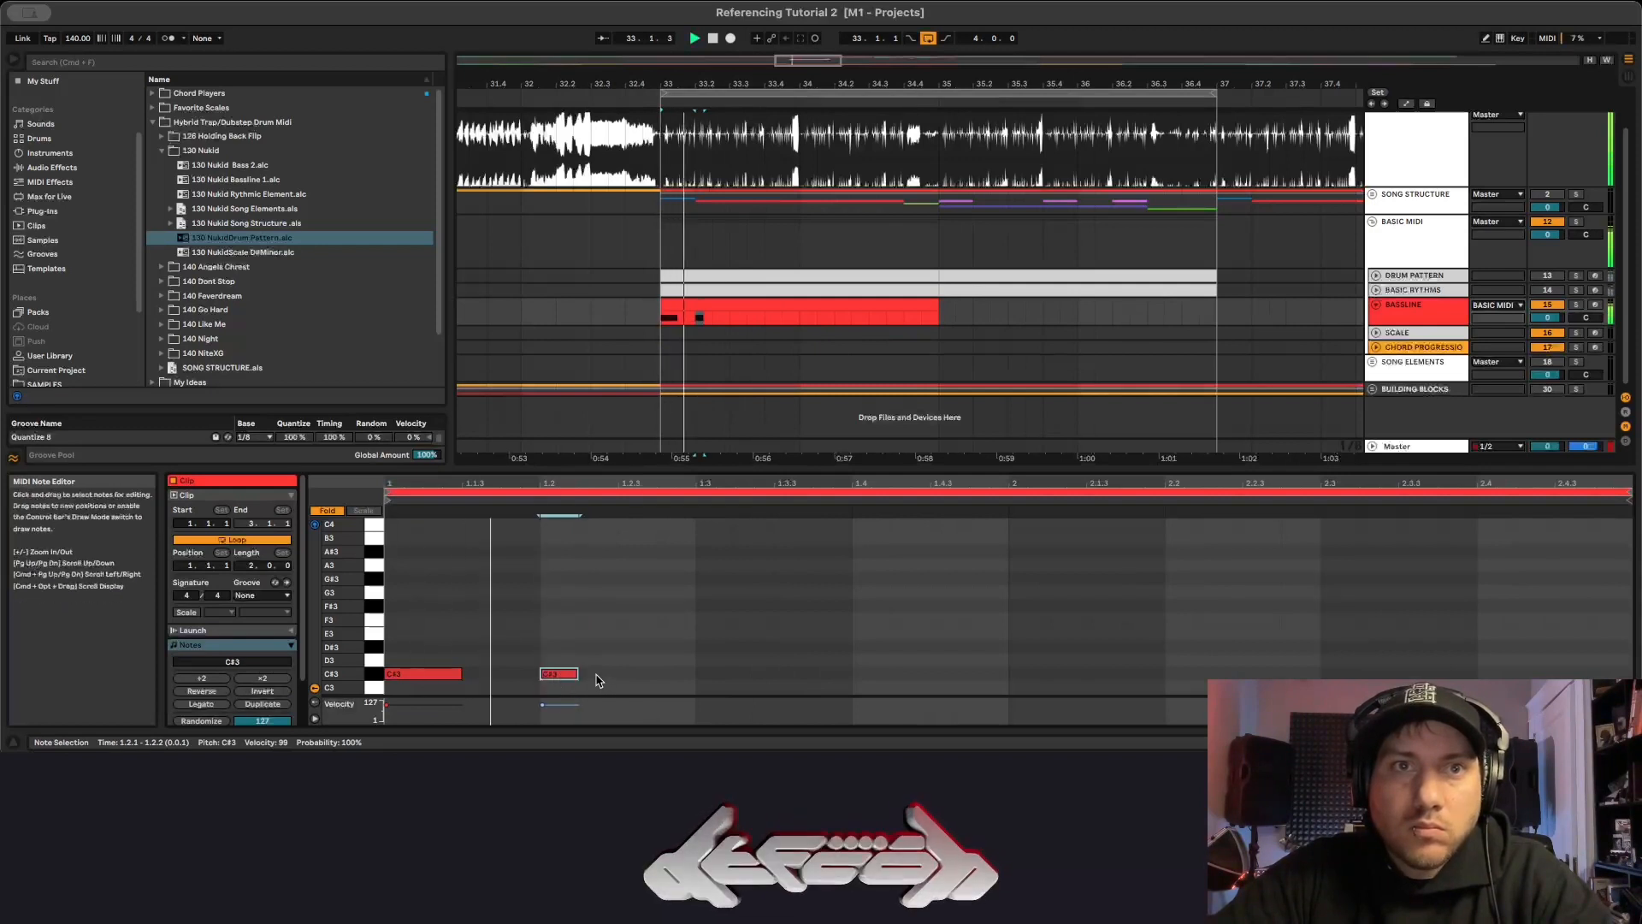
key(space)
double_click(571, 675)
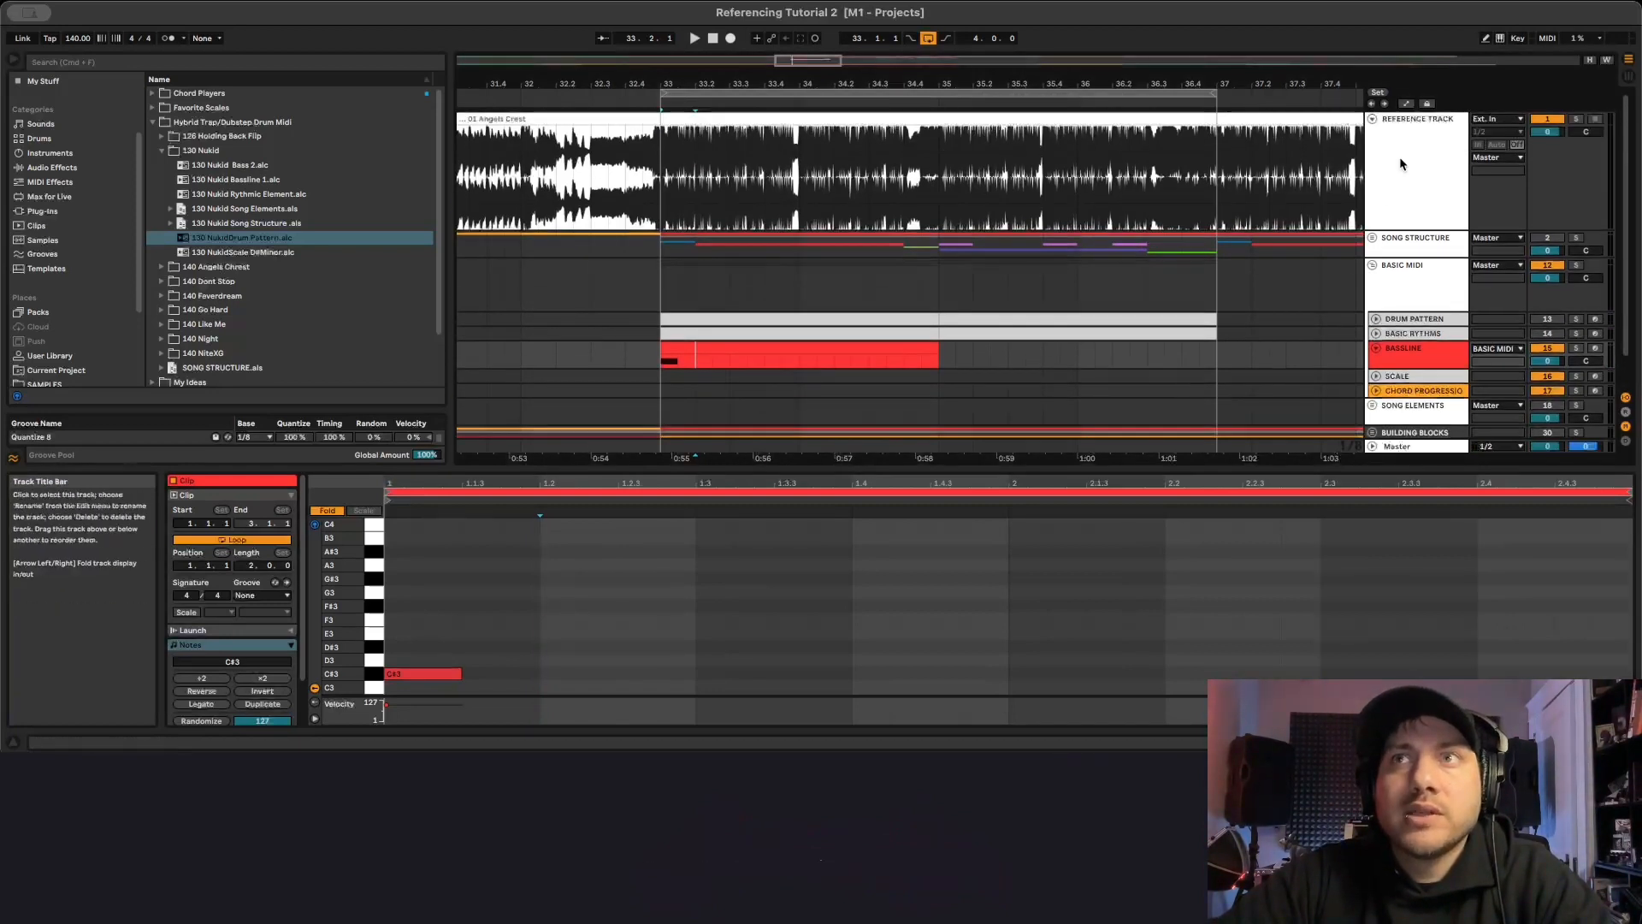
Examine the low frequencies of the reference track in an enlarged Spectrum display to judge the bass pitch.
click(1429, 163)
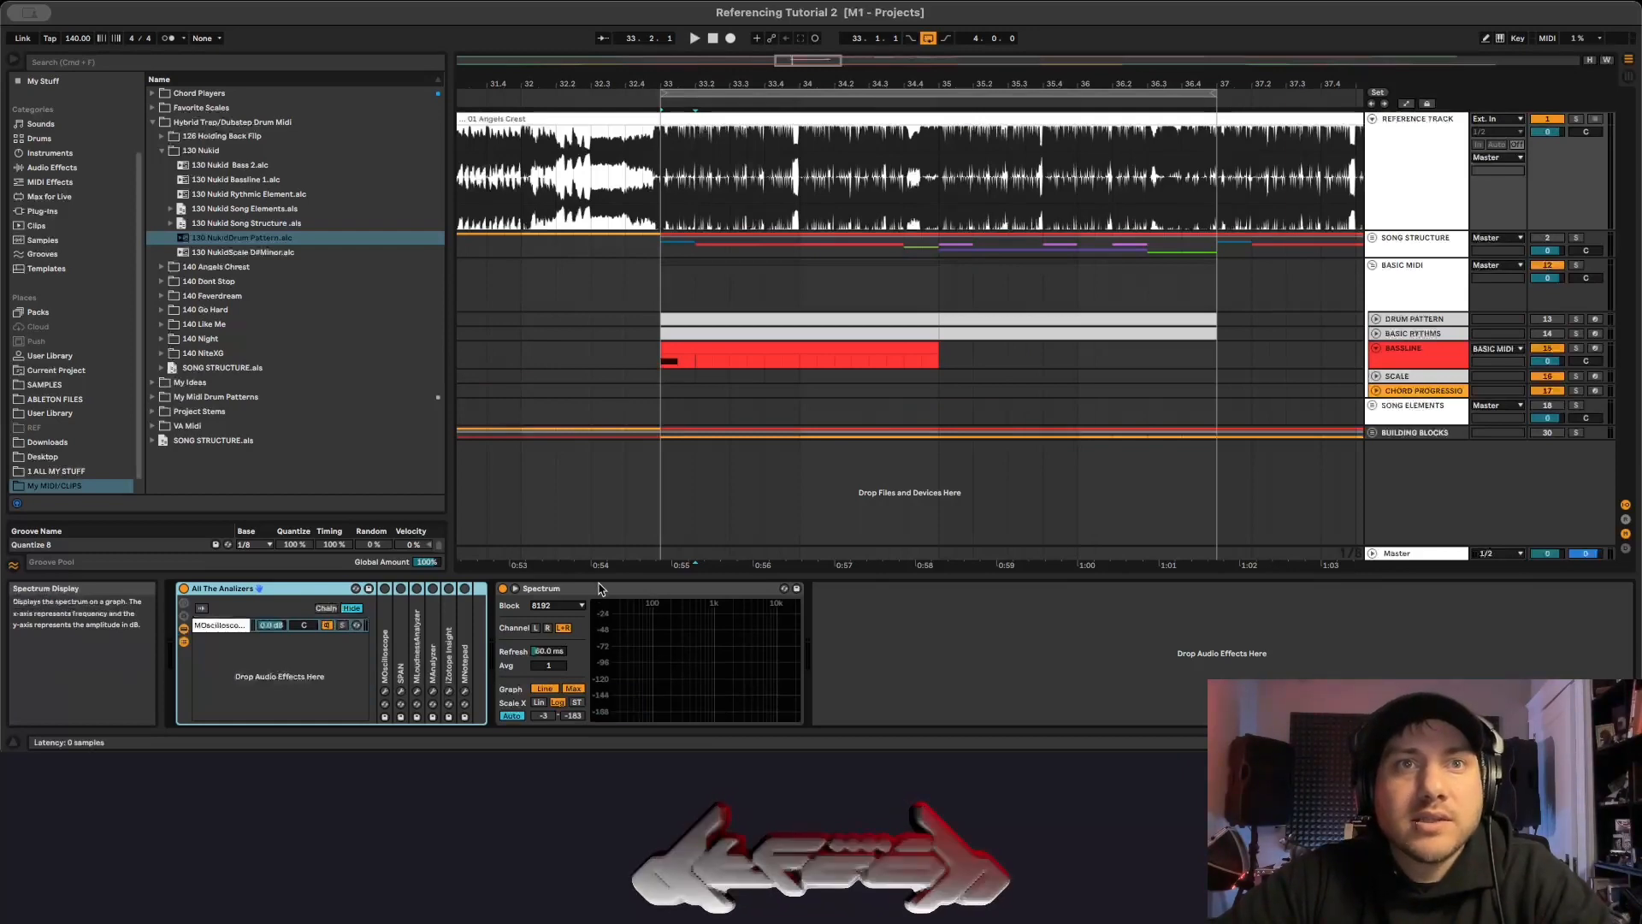
double_click(671, 650)
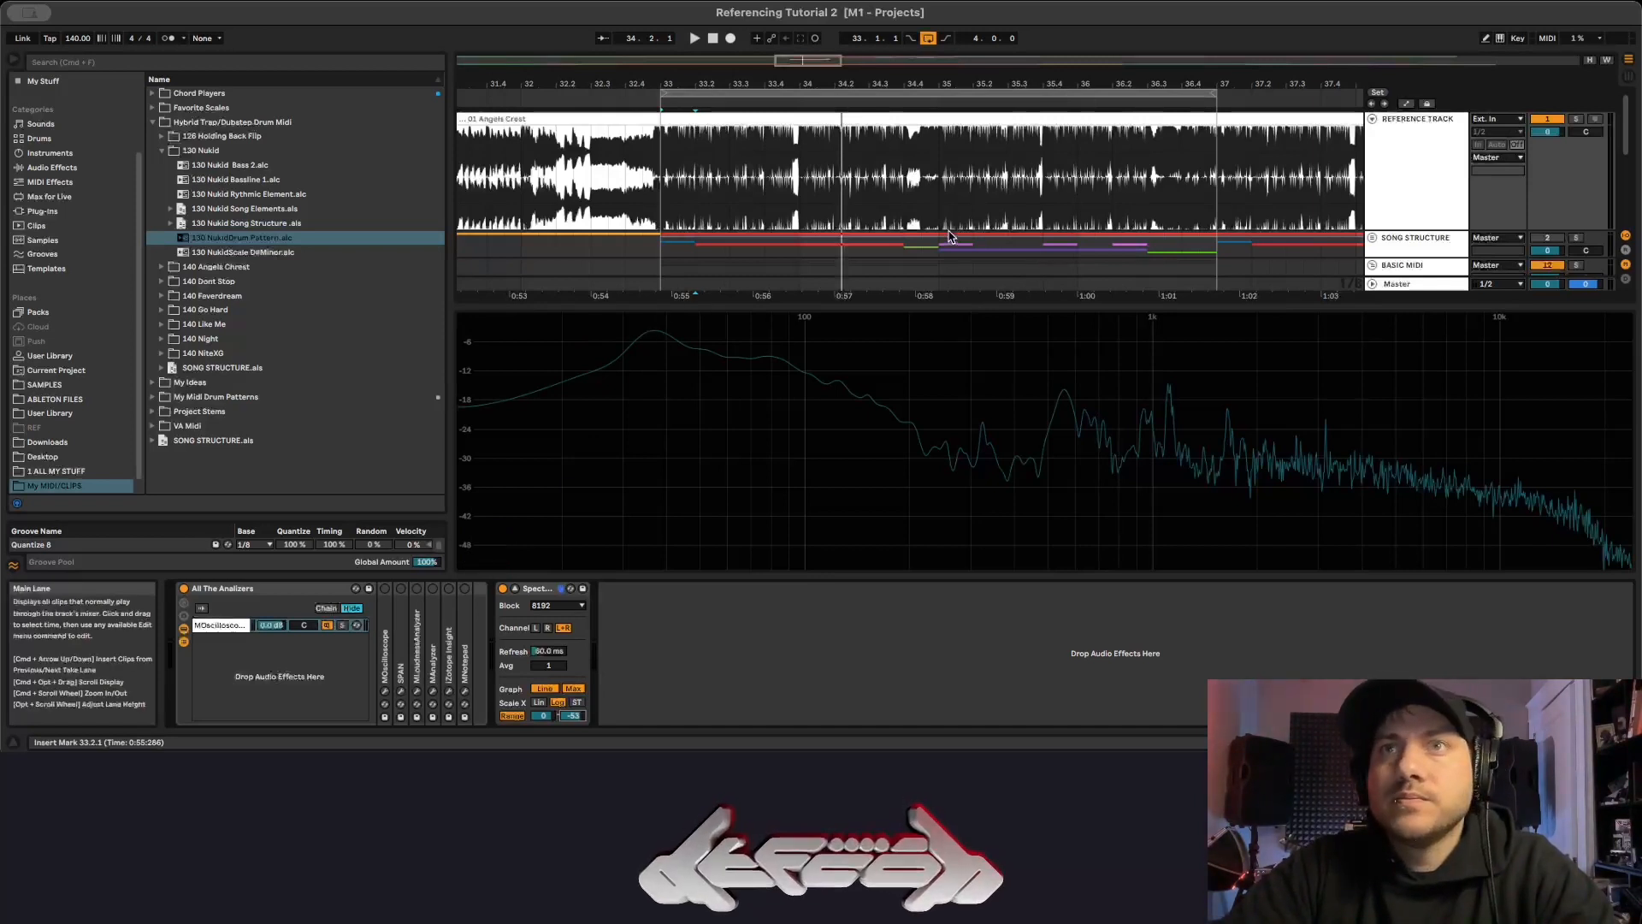
scroll(753, 188, down, 3)
click(755, 151)
scroll(755, 151, up, 3)
click(764, 269)
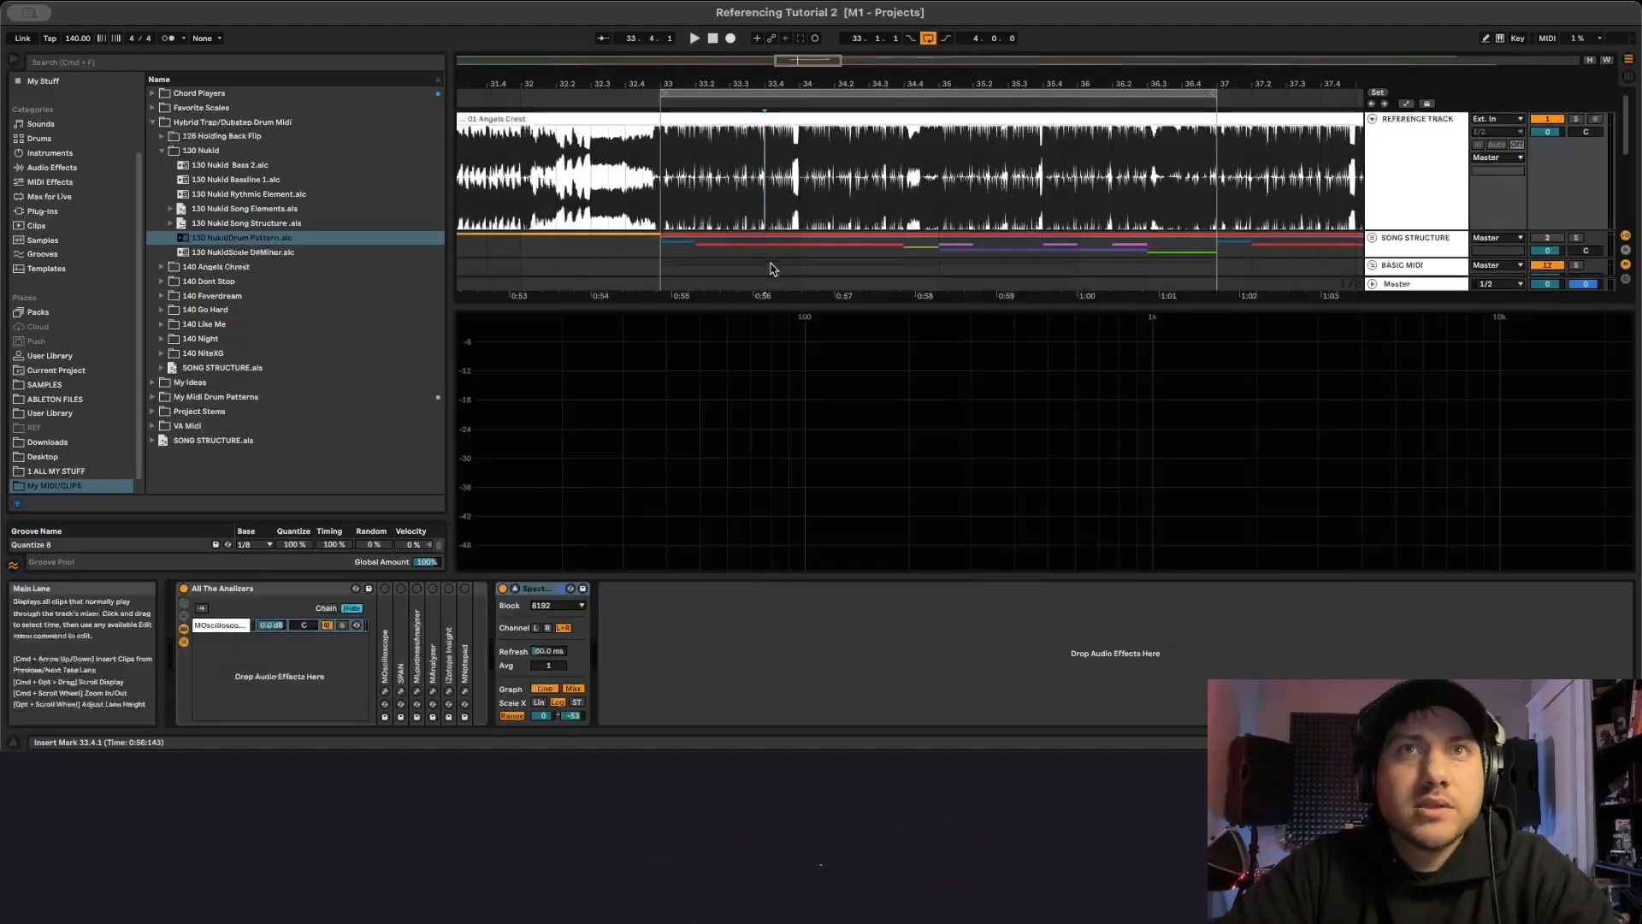
Place D3 sixteenth notes at 1.1.1, 1.2.1, 1.2.3, 1.2.4 and 1.3.2 in the BASSLINE clip while the reference plays.
key(super+z)
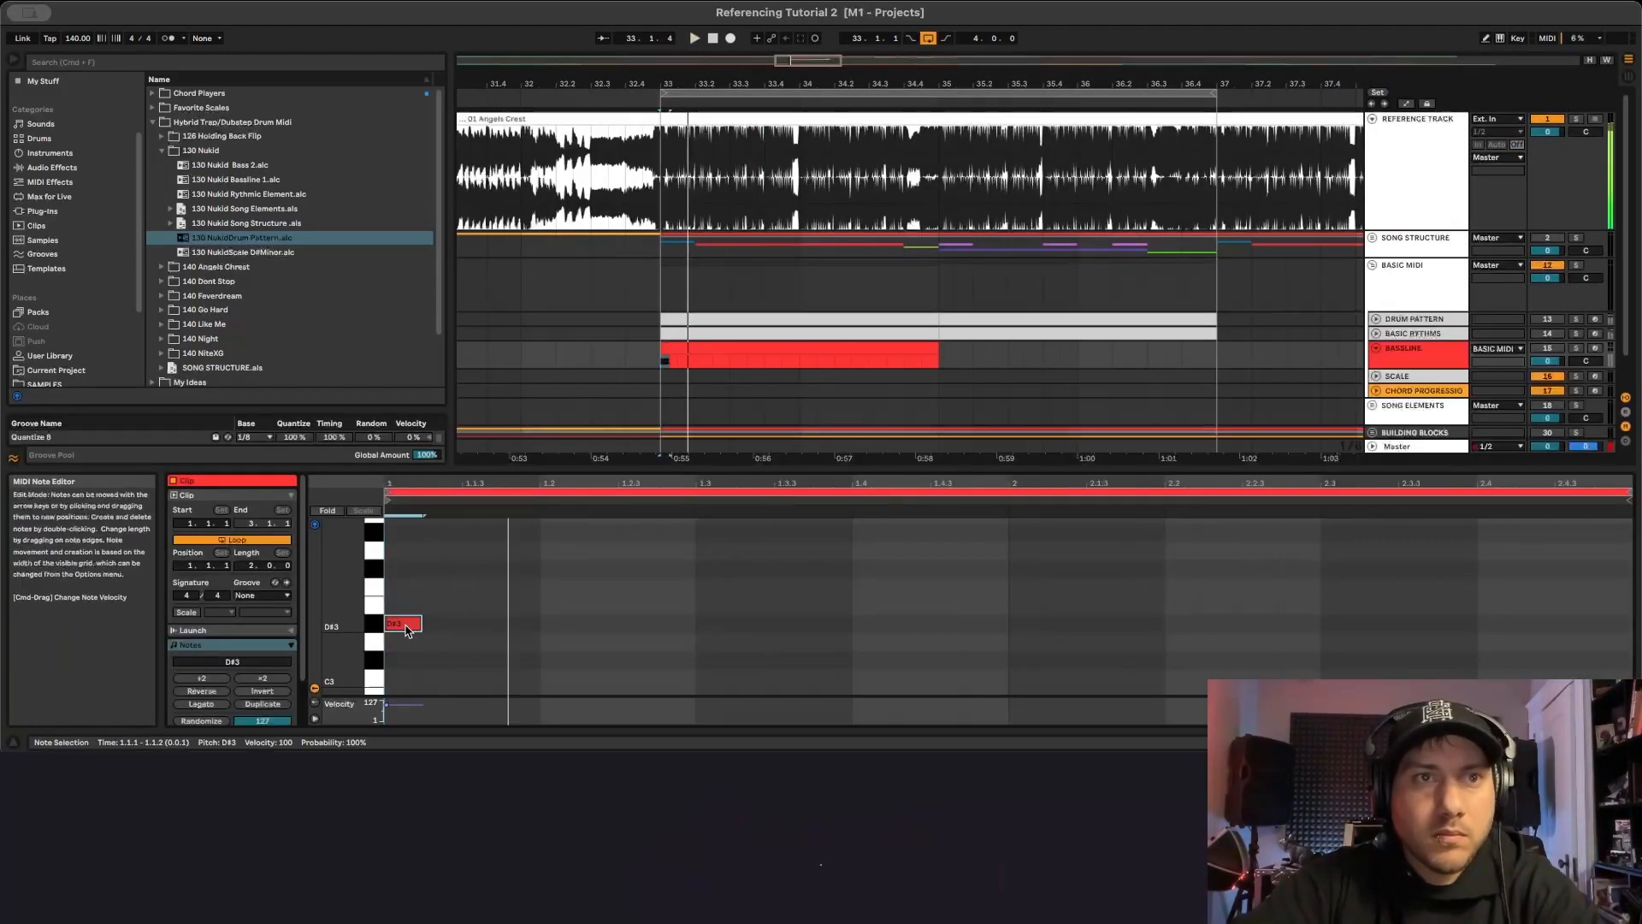
double_click(402, 642)
key(space)
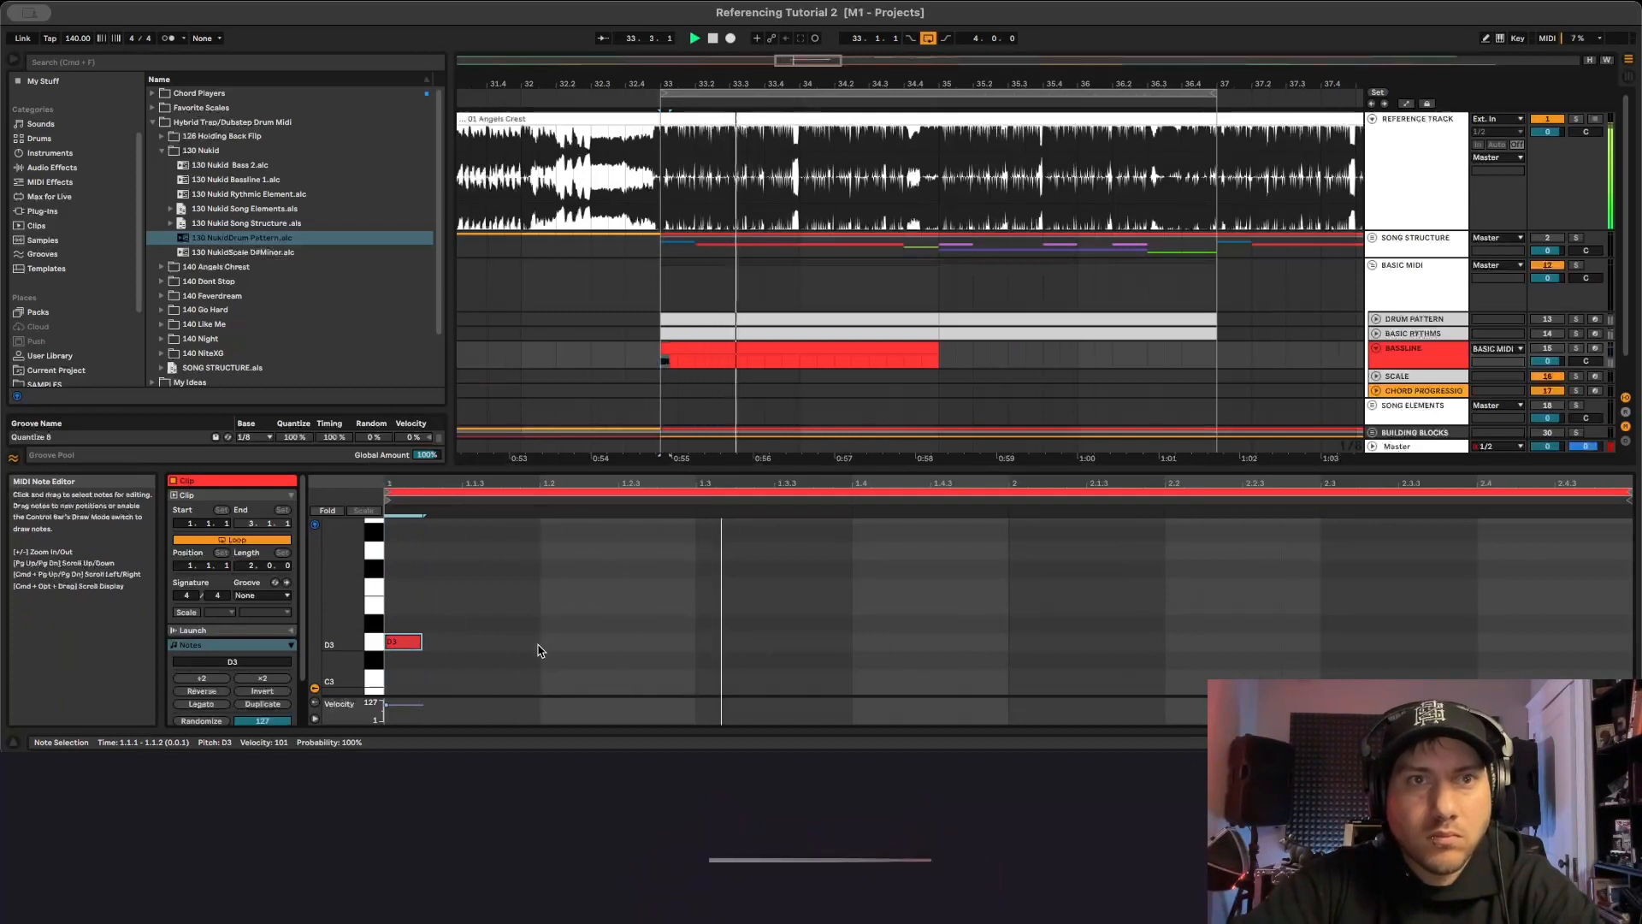
double_click(556, 643)
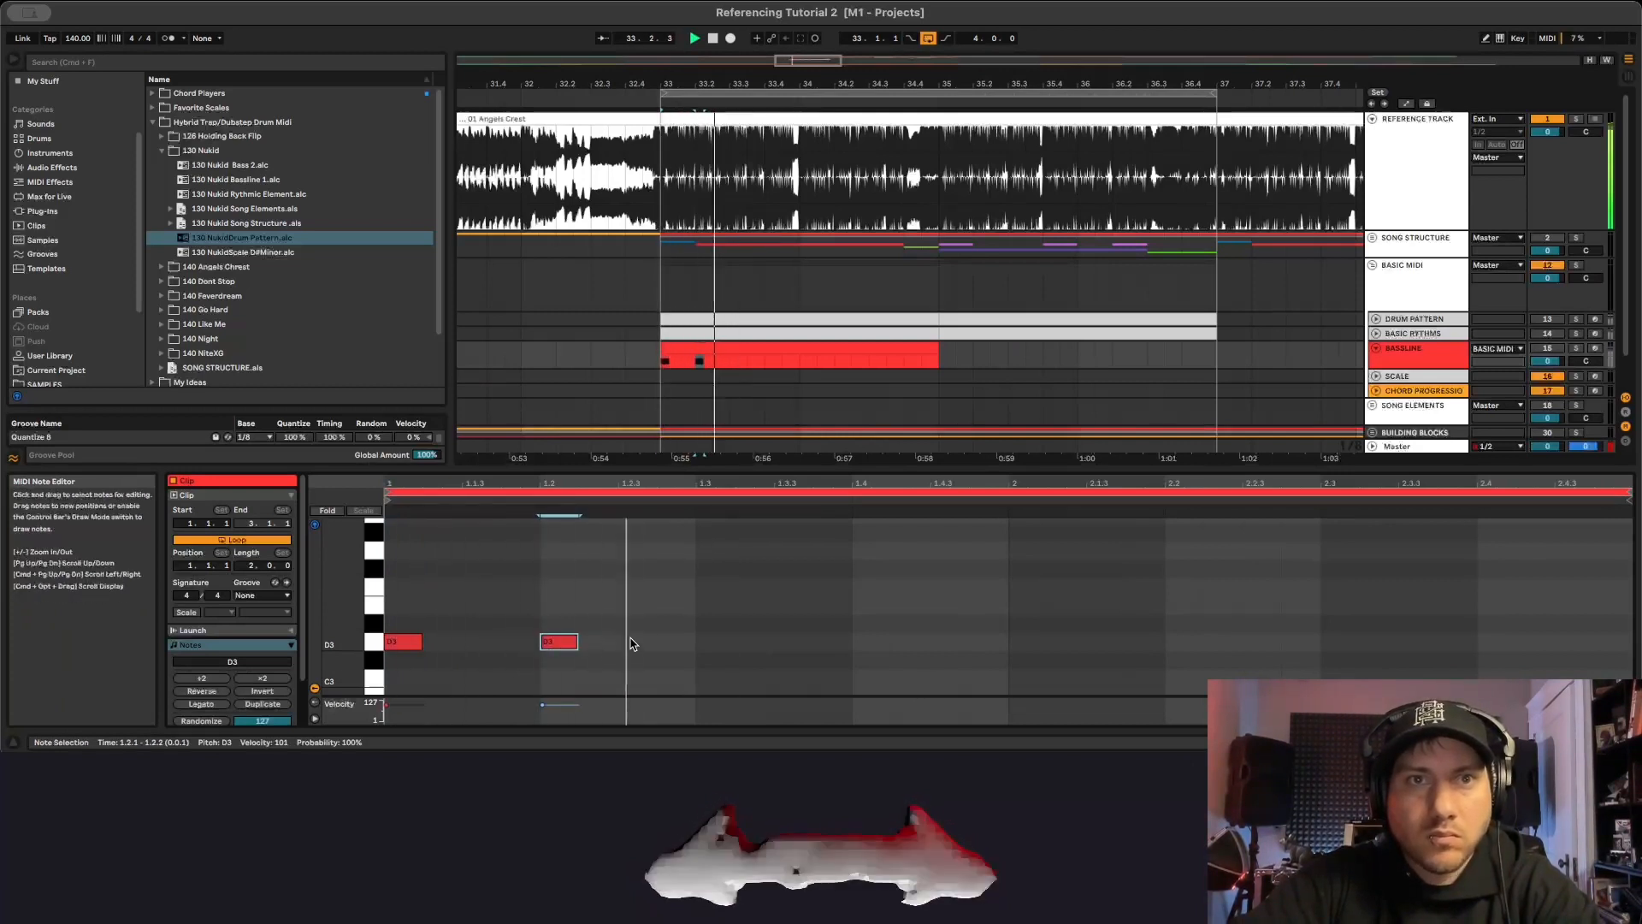
double_click(635, 642)
double_click(675, 643)
click(757, 650)
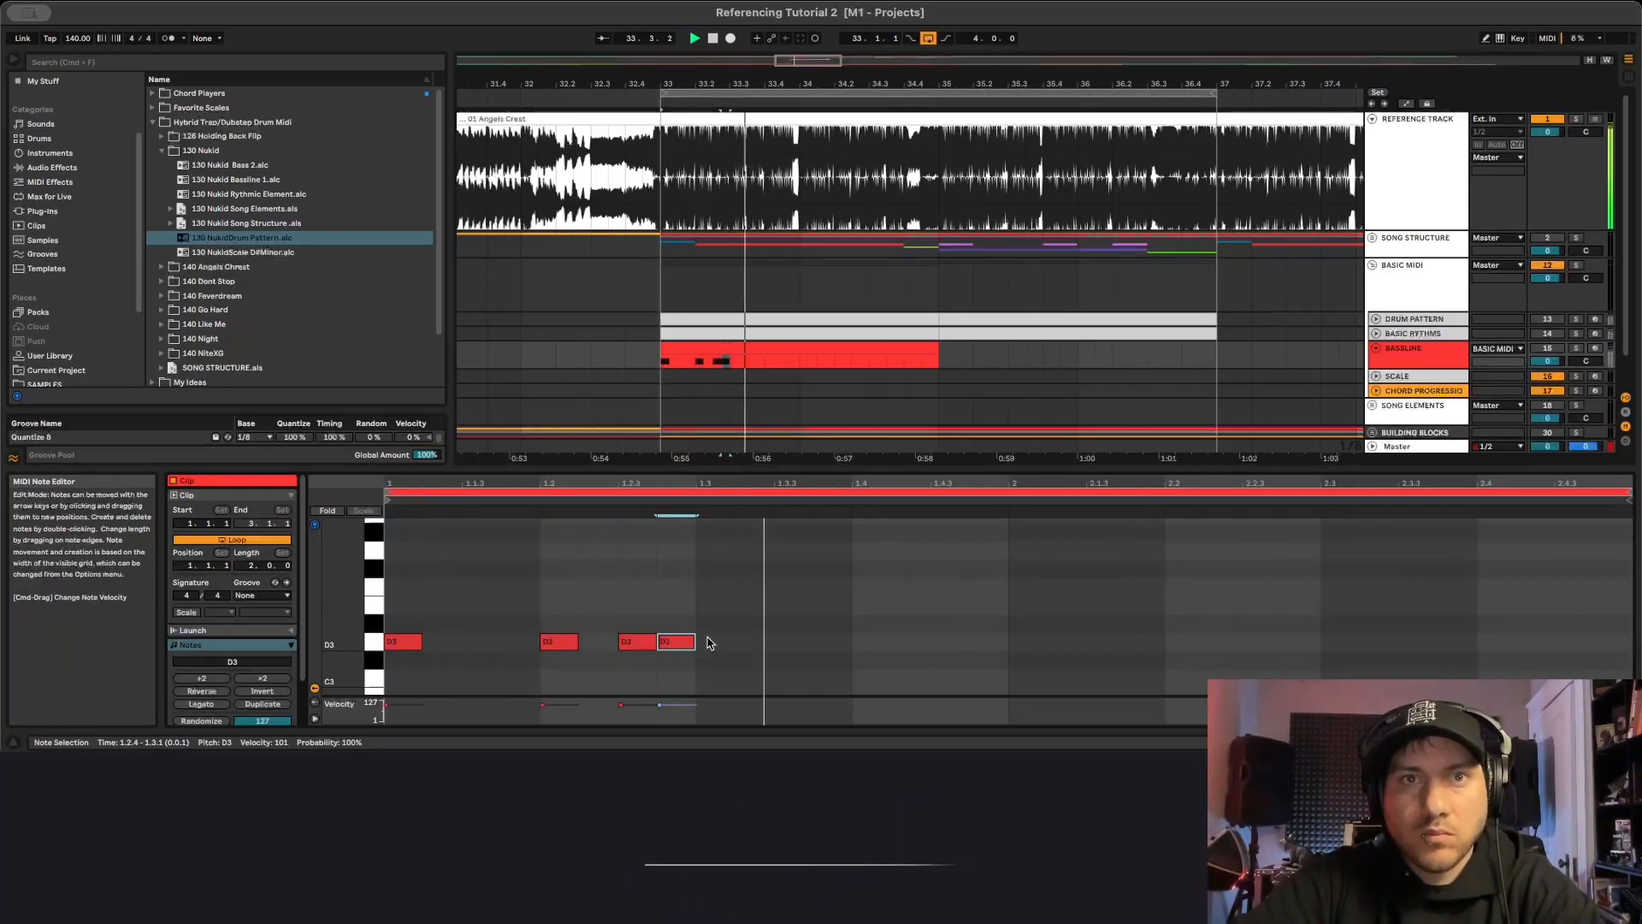
double_click(755, 643)
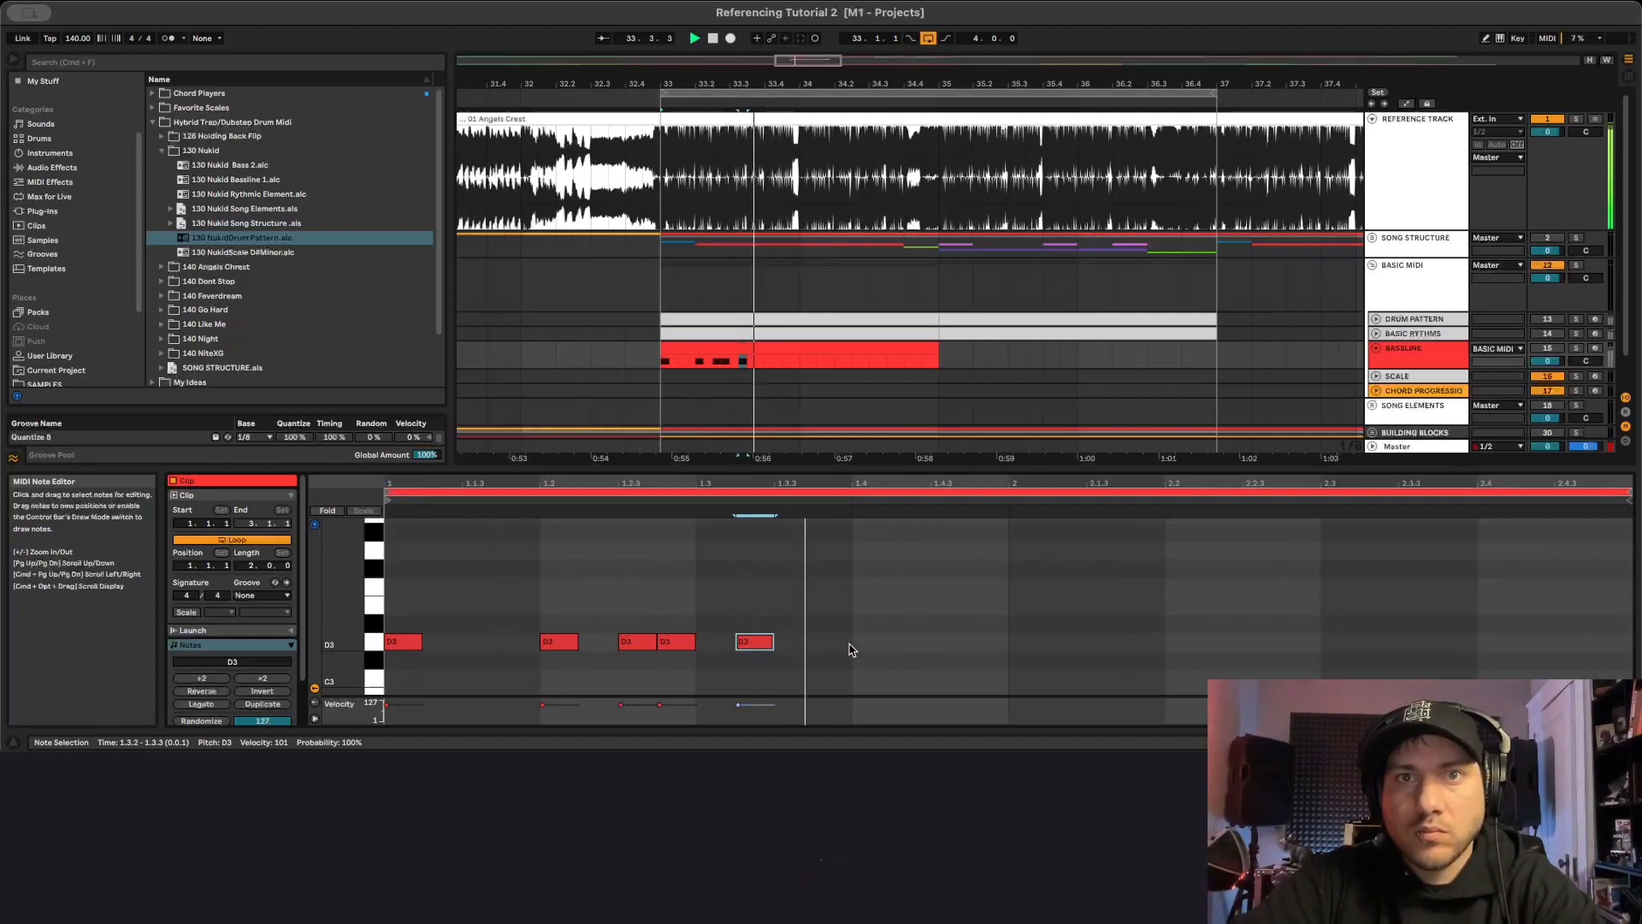
Add D3 sixteenth notes at 1.4.1 and 1.4.2 and a D3 eighth note at 2.1.1 while following the reference playback.
double_click(860, 643)
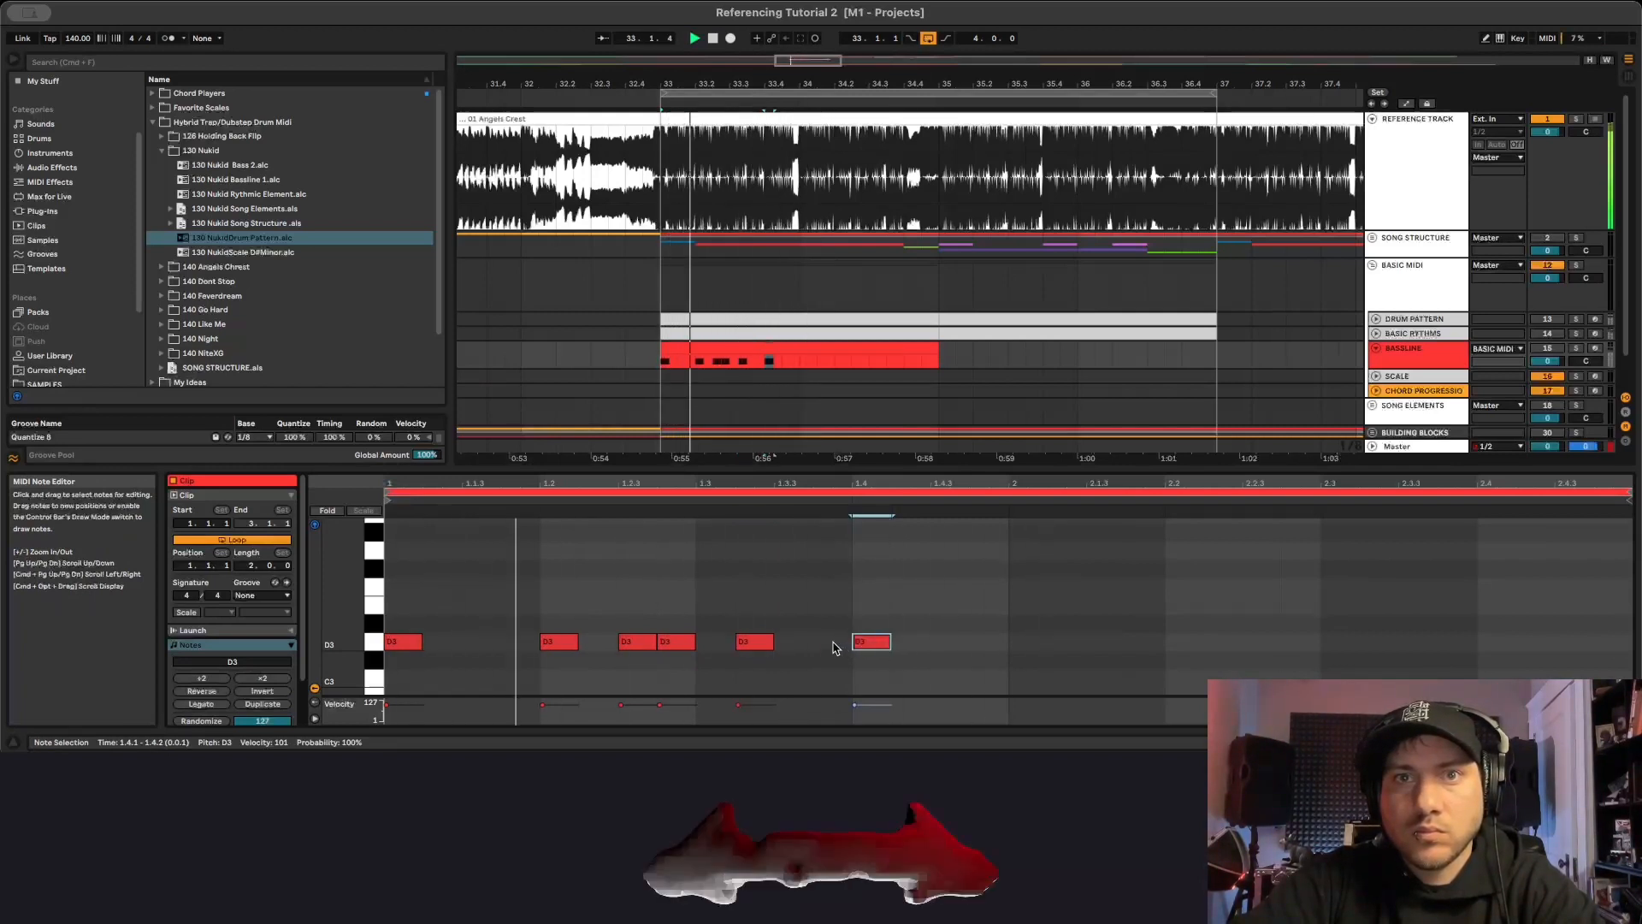
double_click(909, 642)
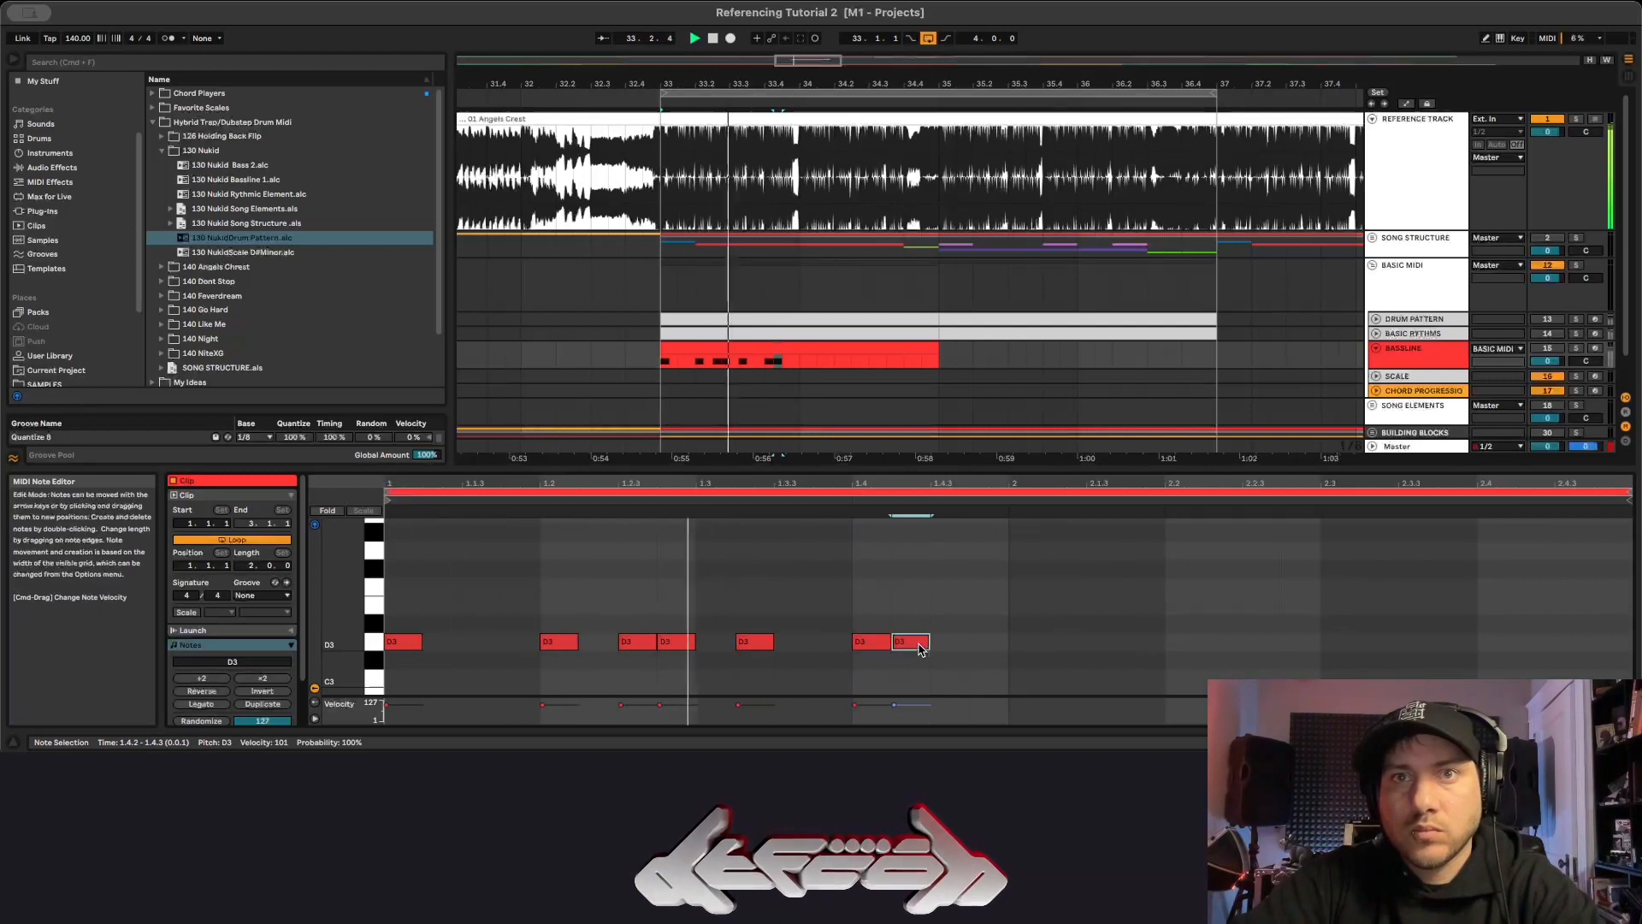
double_click(1032, 643)
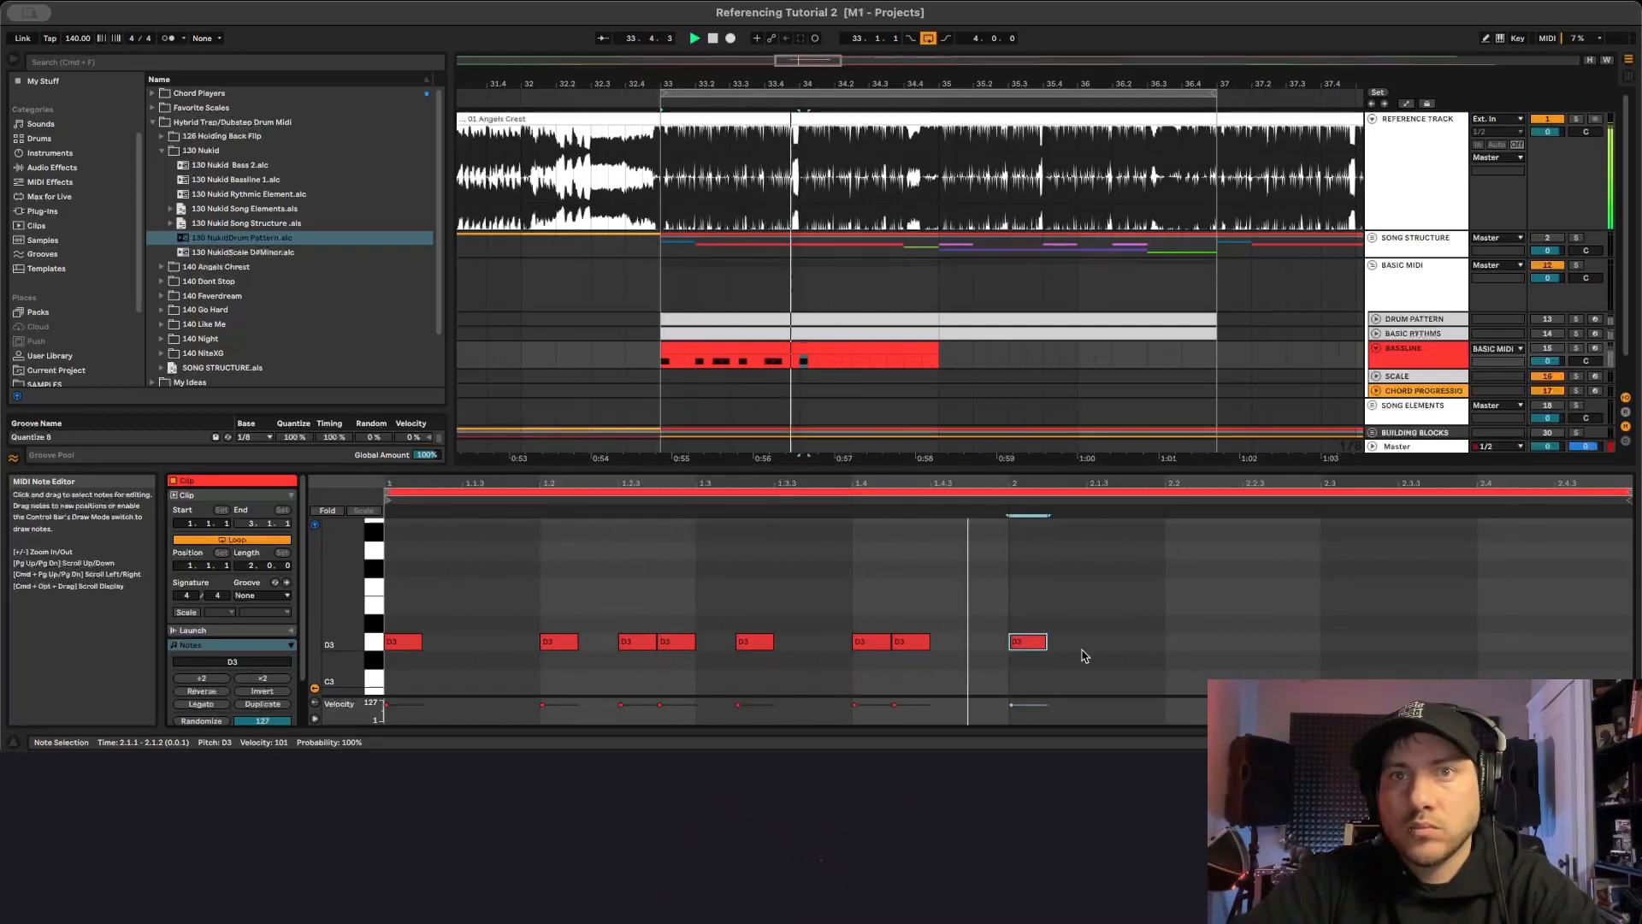
drag(1044, 643, 1084, 644)
key(space)
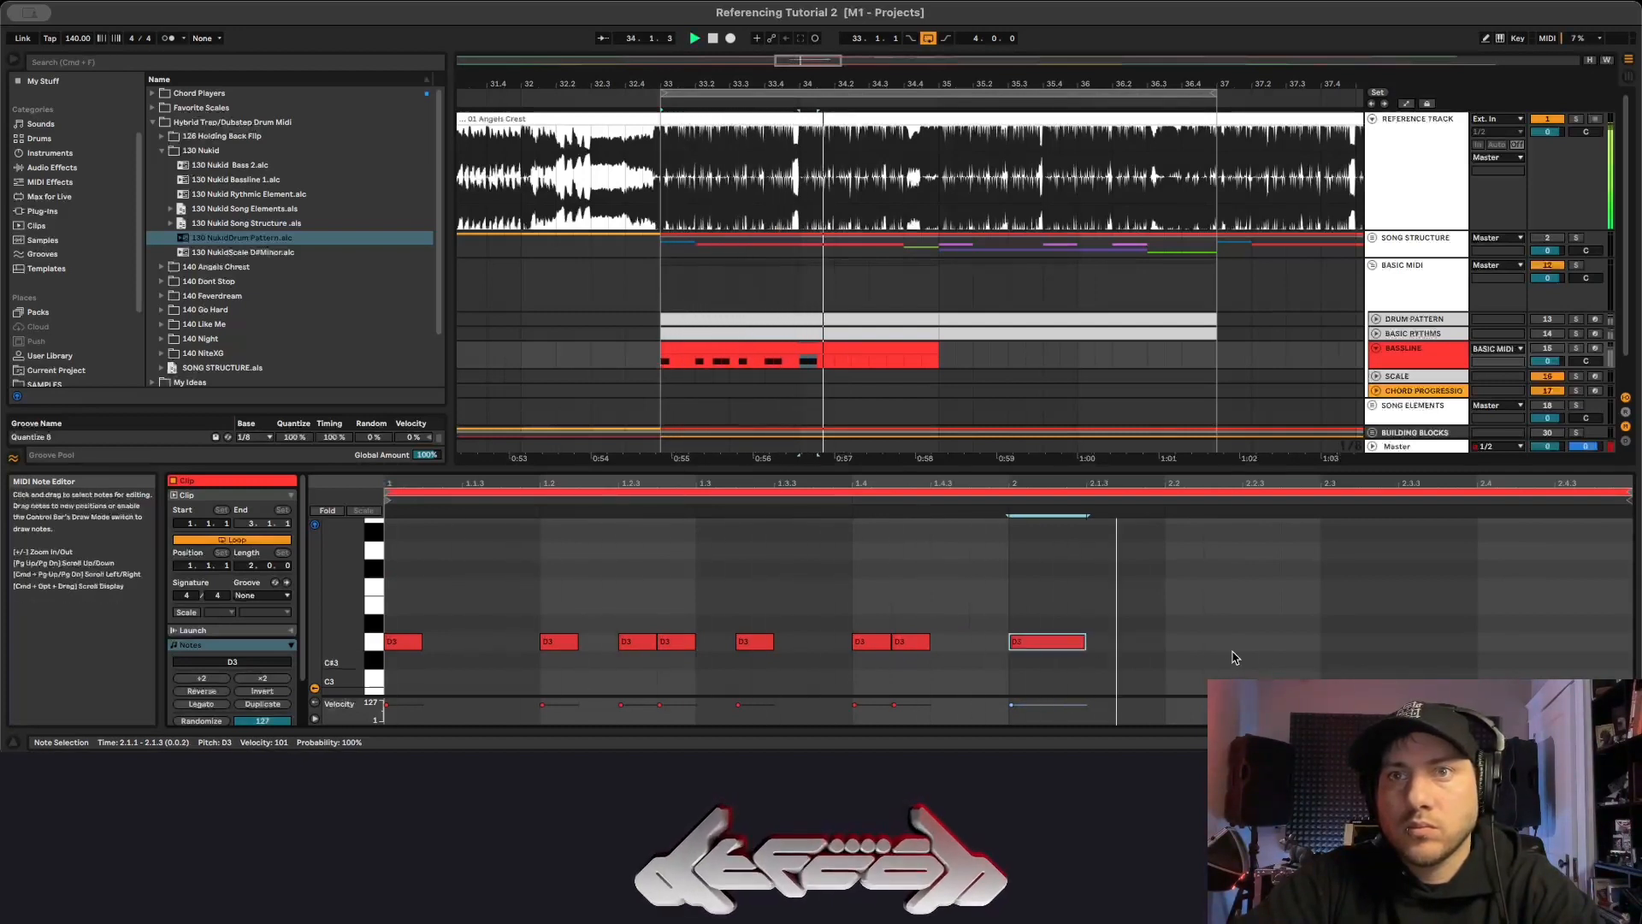
Finish the second bar with D3 sixteenth notes at 2.2.1, 2.2.3, 2.2.4 and 2.3.3 and a D3 quarter note at 2.4.1.
double_click(1185, 641)
key(space)
click(1277, 644)
double_click(1277, 643)
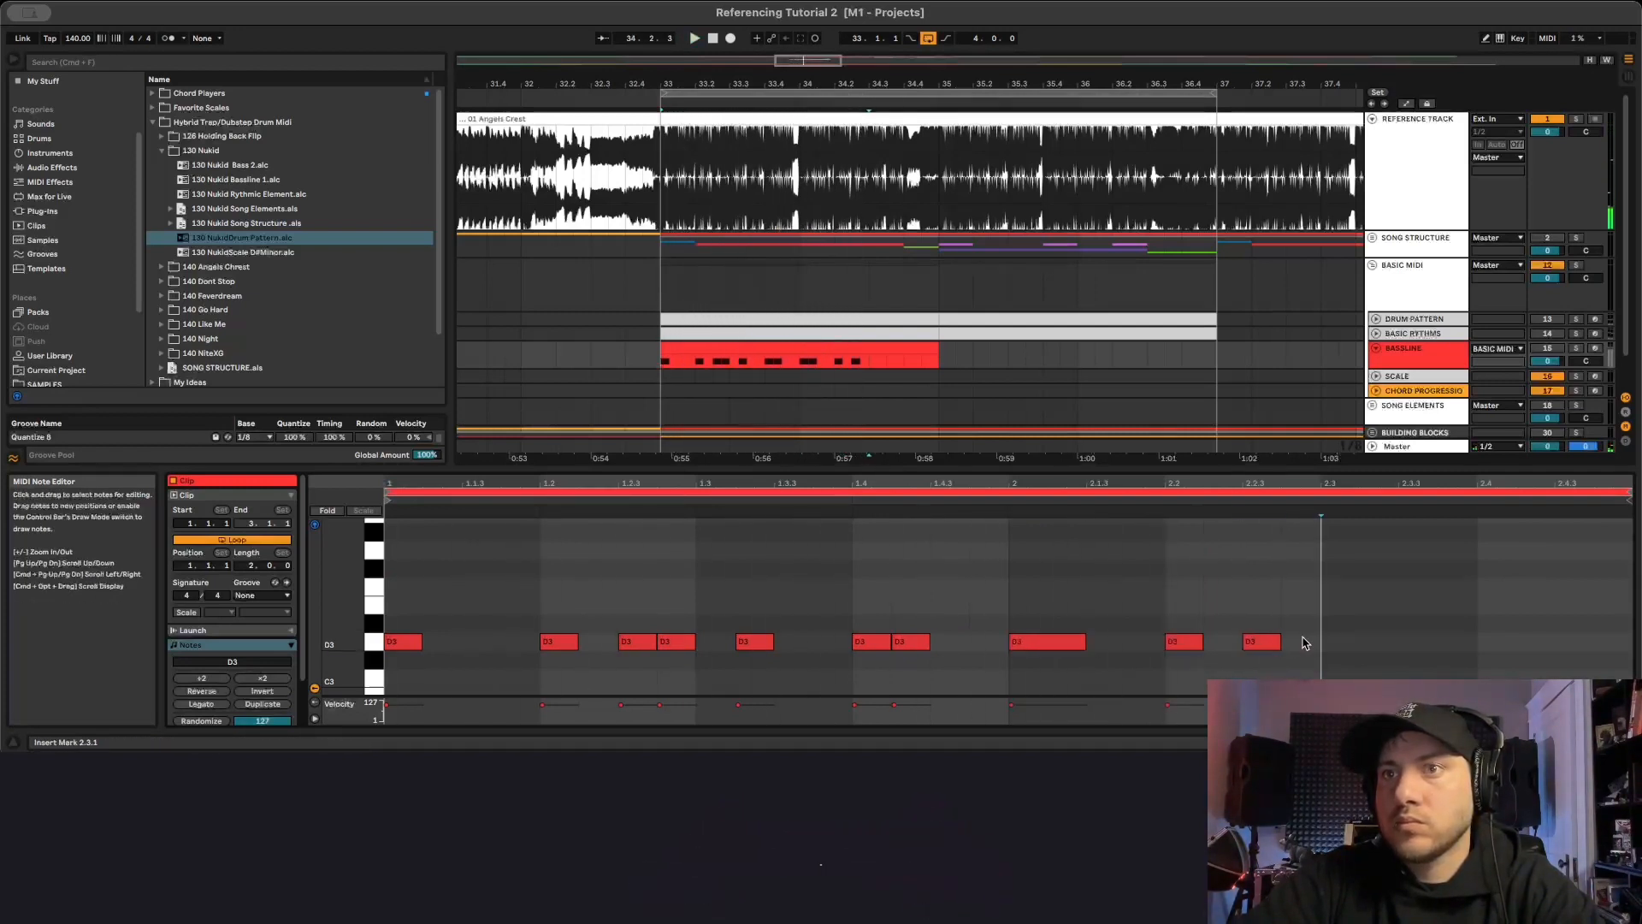
double_click(1301, 643)
key(space)
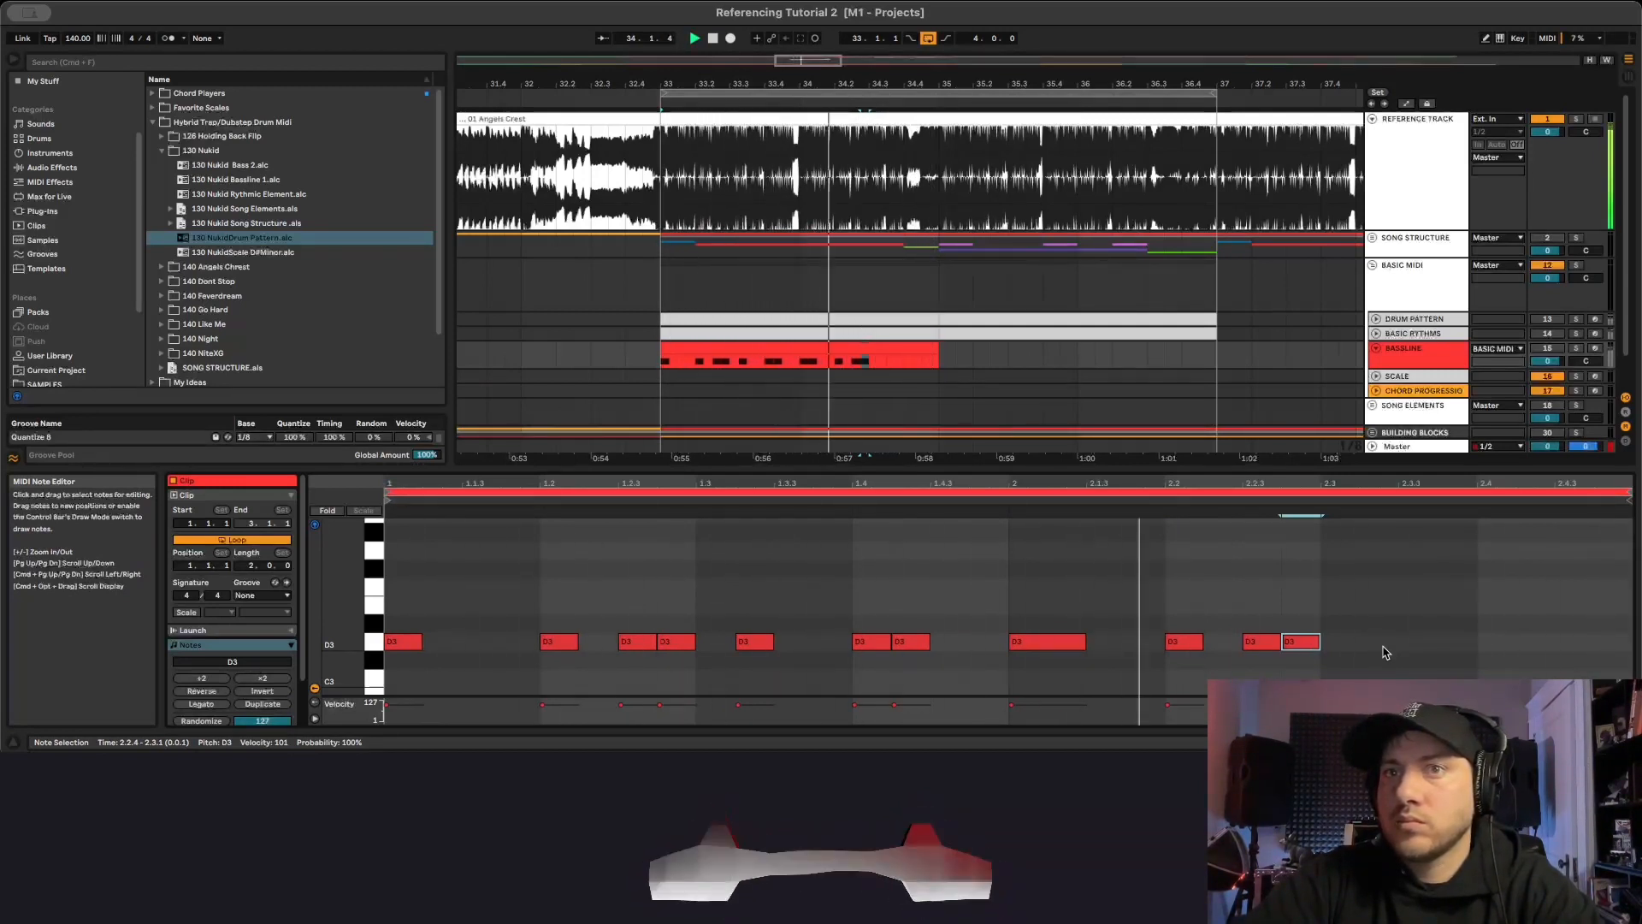
double_click(1403, 642)
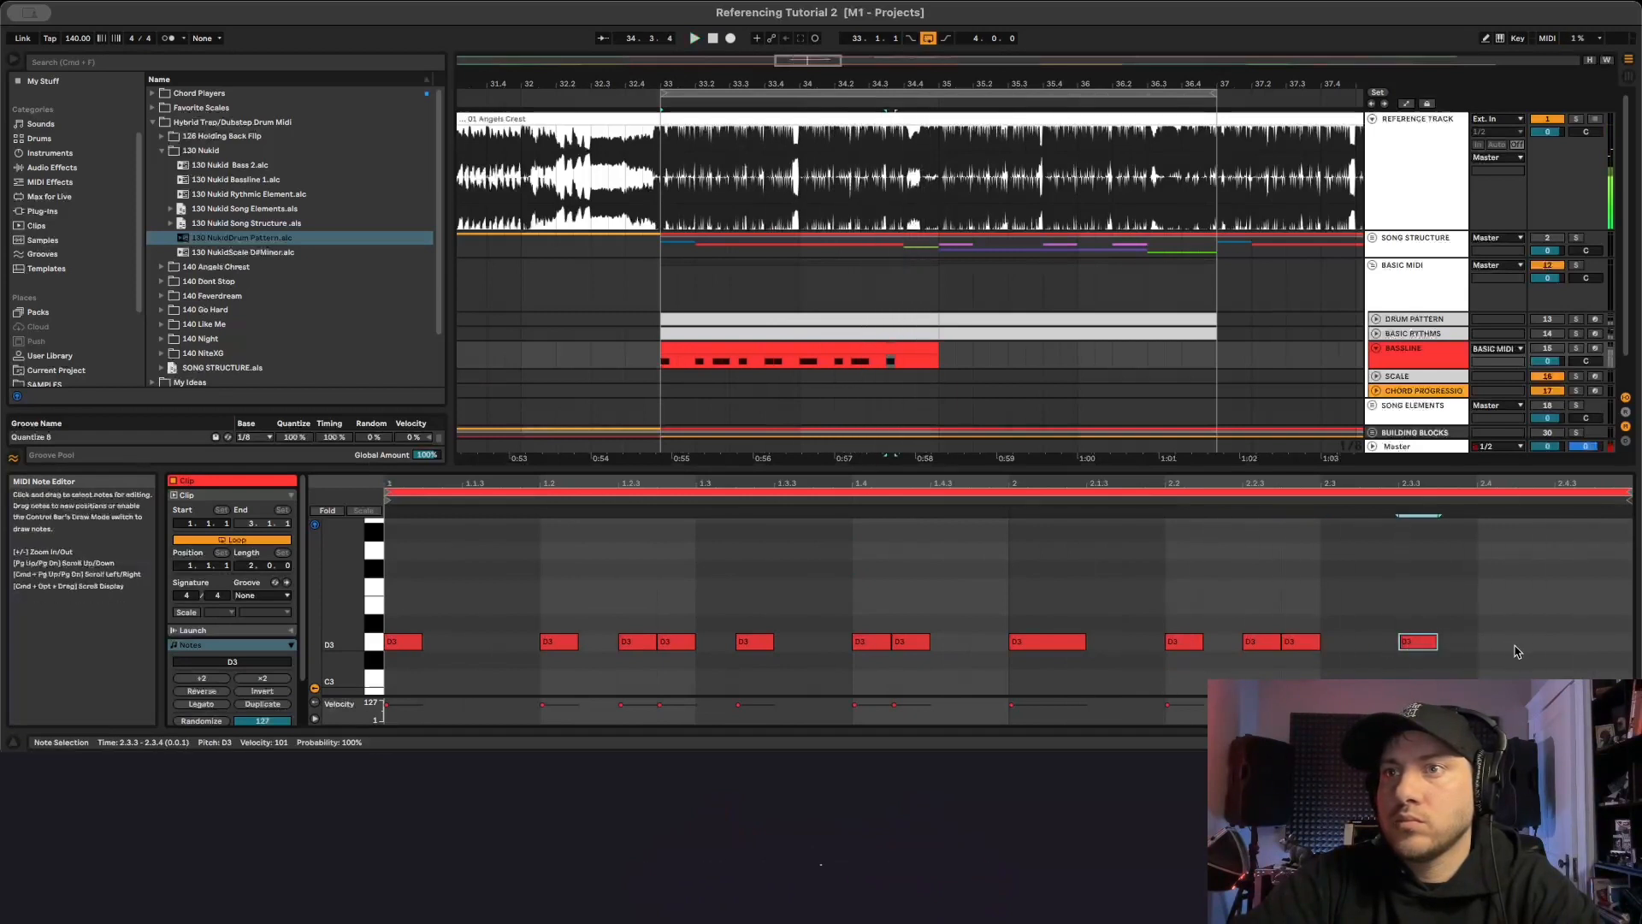
drag(1512, 642, 1589, 642)
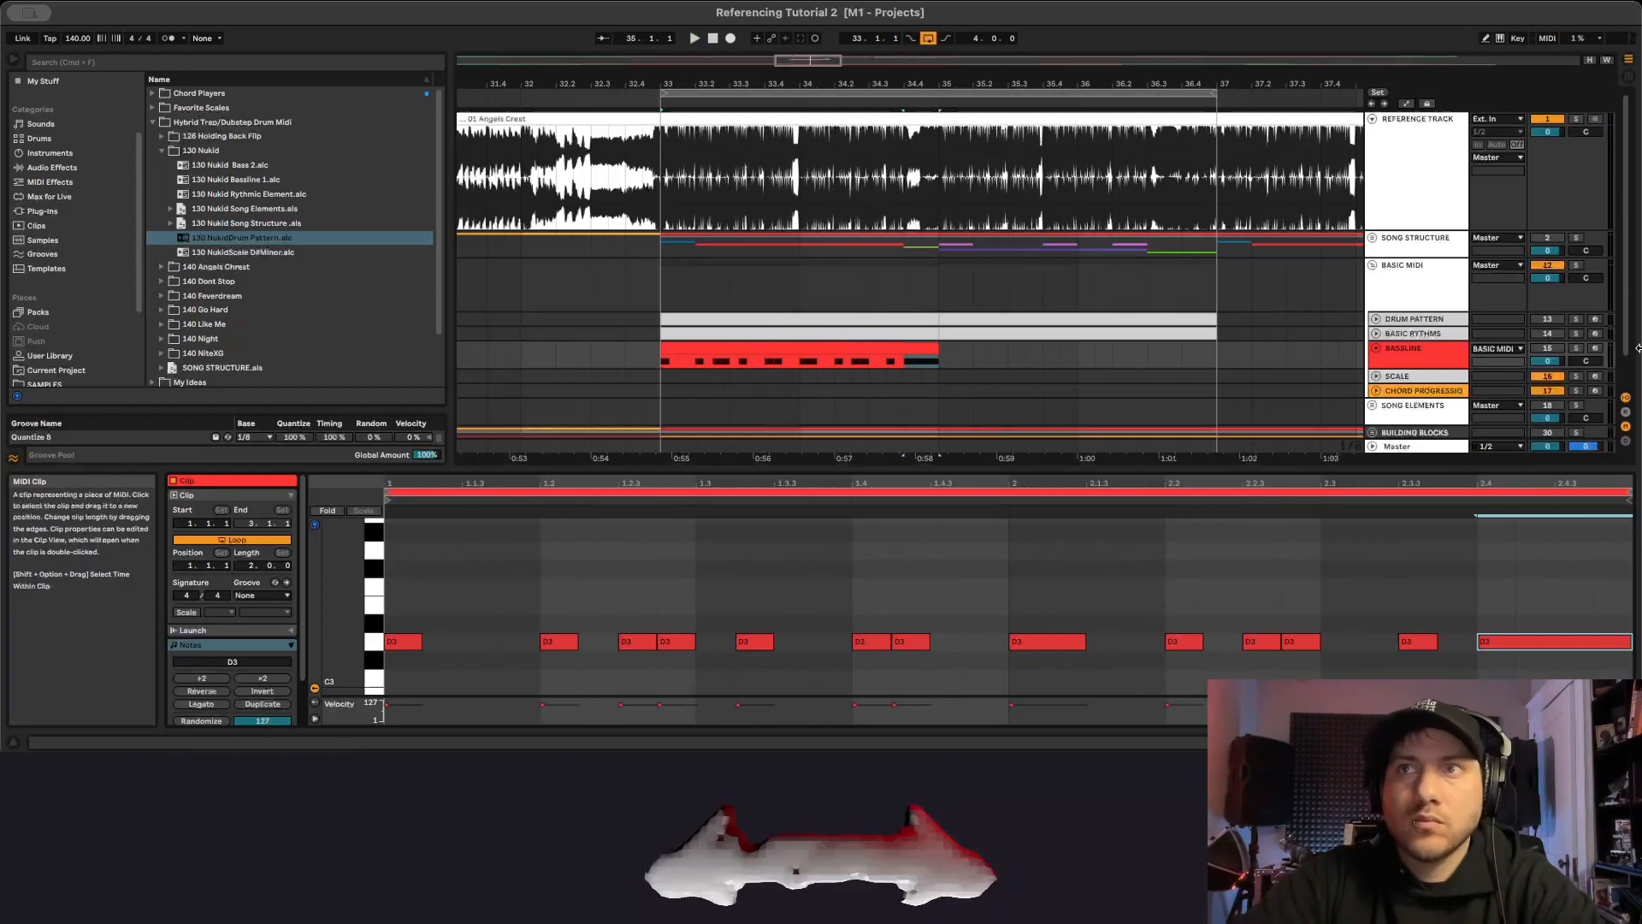
Activate the BASSLINE track, transpose all of its clip's notes down to C#3, and play them against the reference.
click(1560, 354)
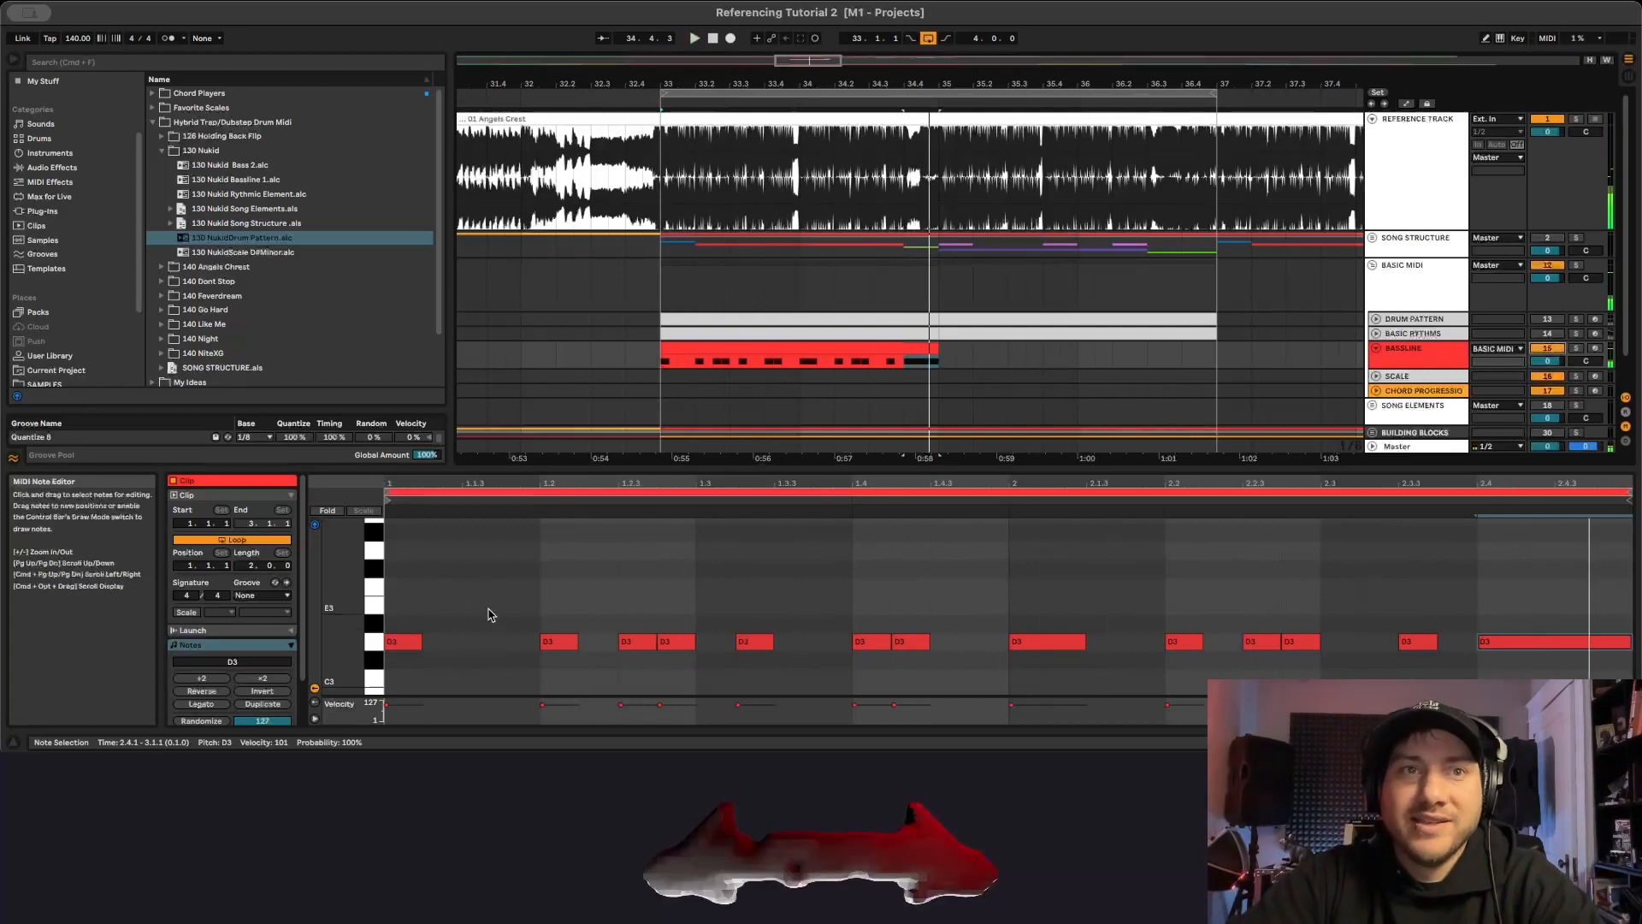
key(super+a)
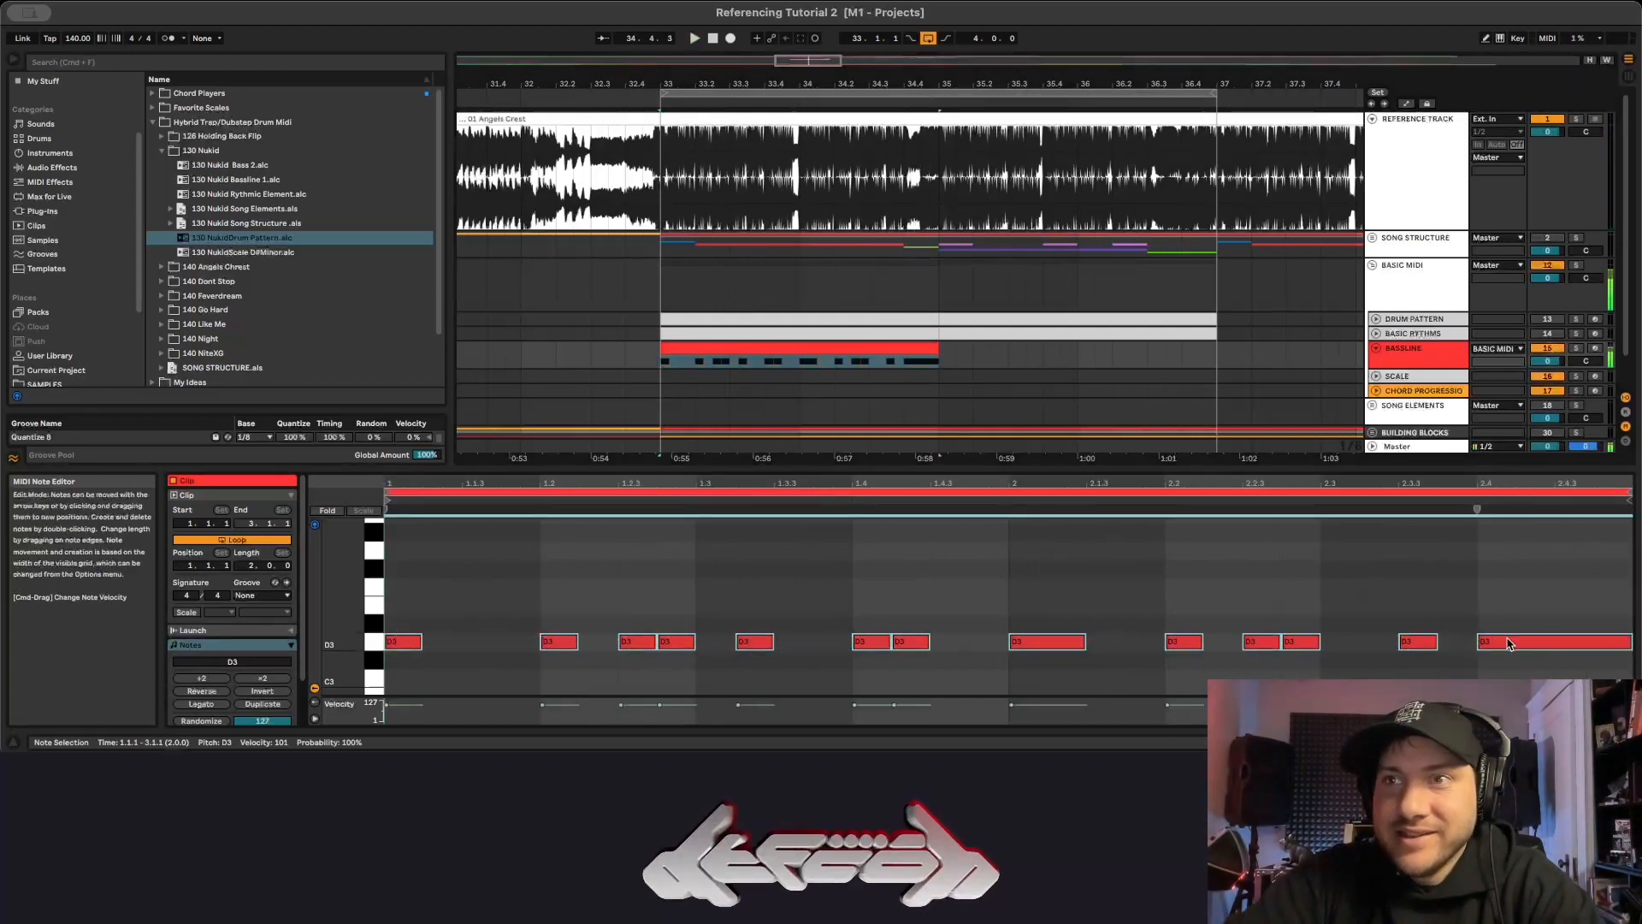
drag(1507, 652, 1507, 669)
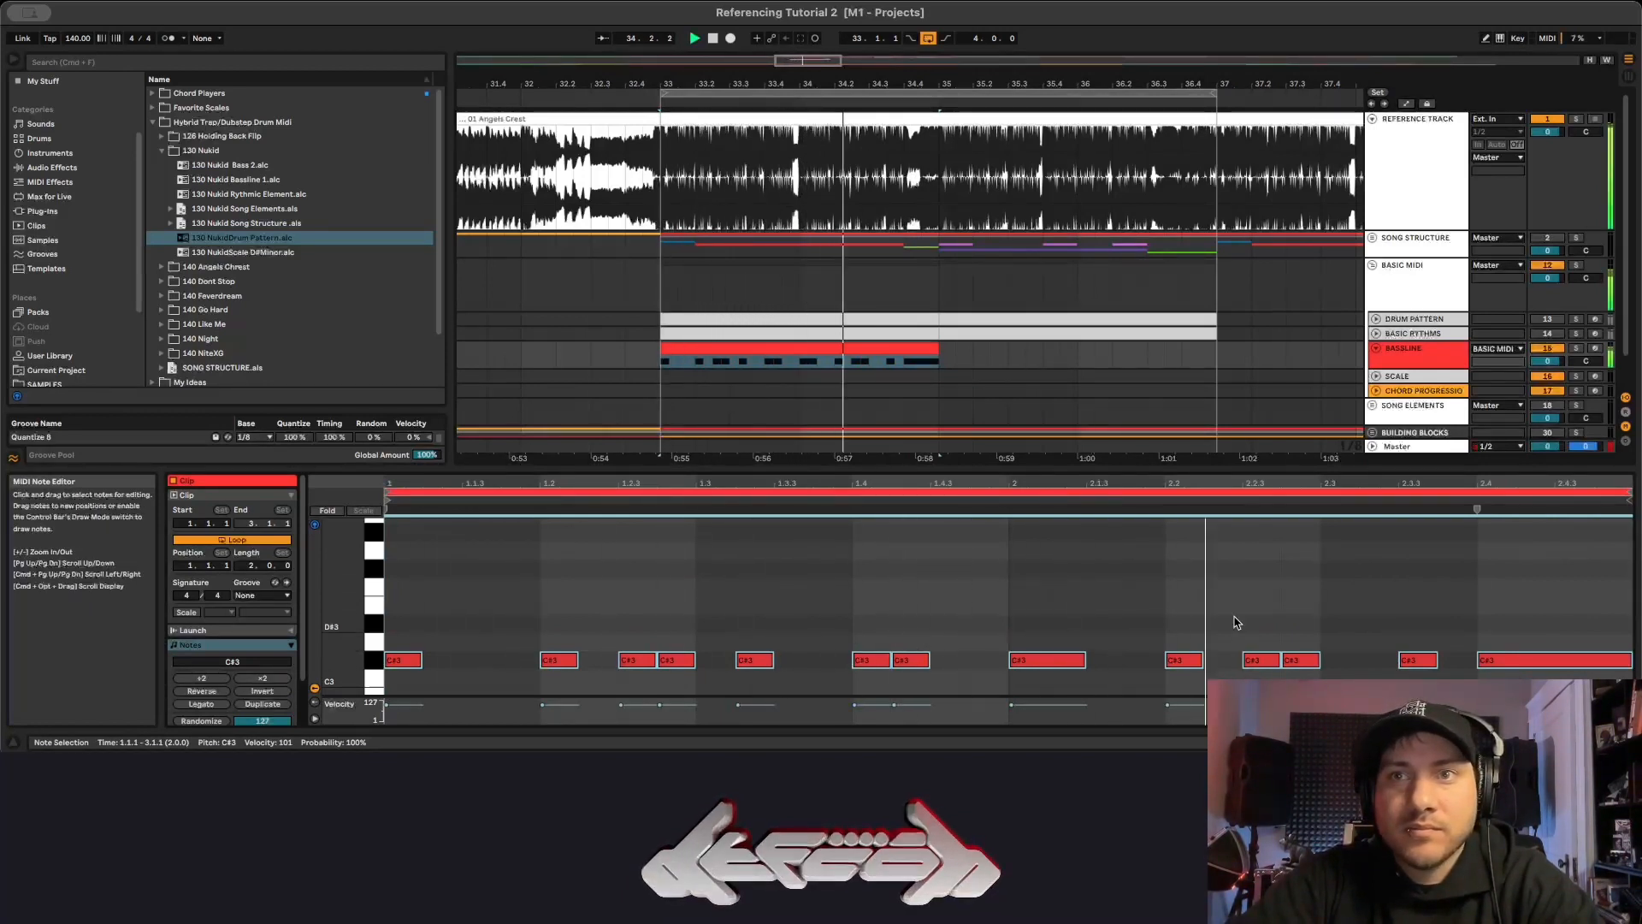
key(space)
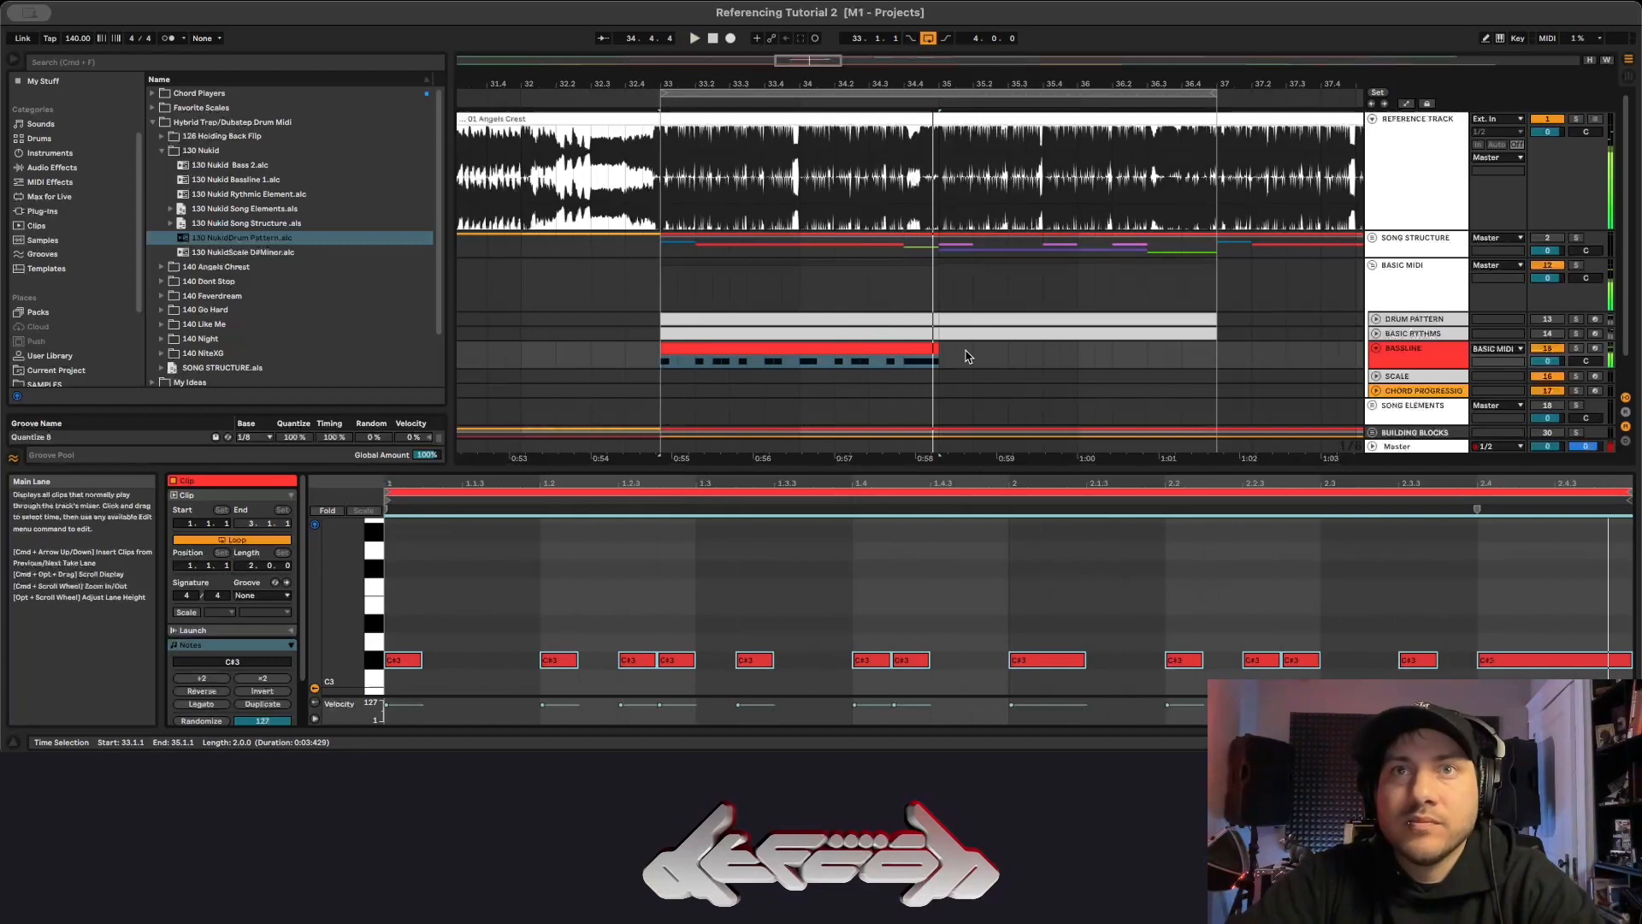
Duplicate the BASSLINE clip to bars 35 to 37 and delete all notes in the copy.
click(782, 348)
key(super+d)
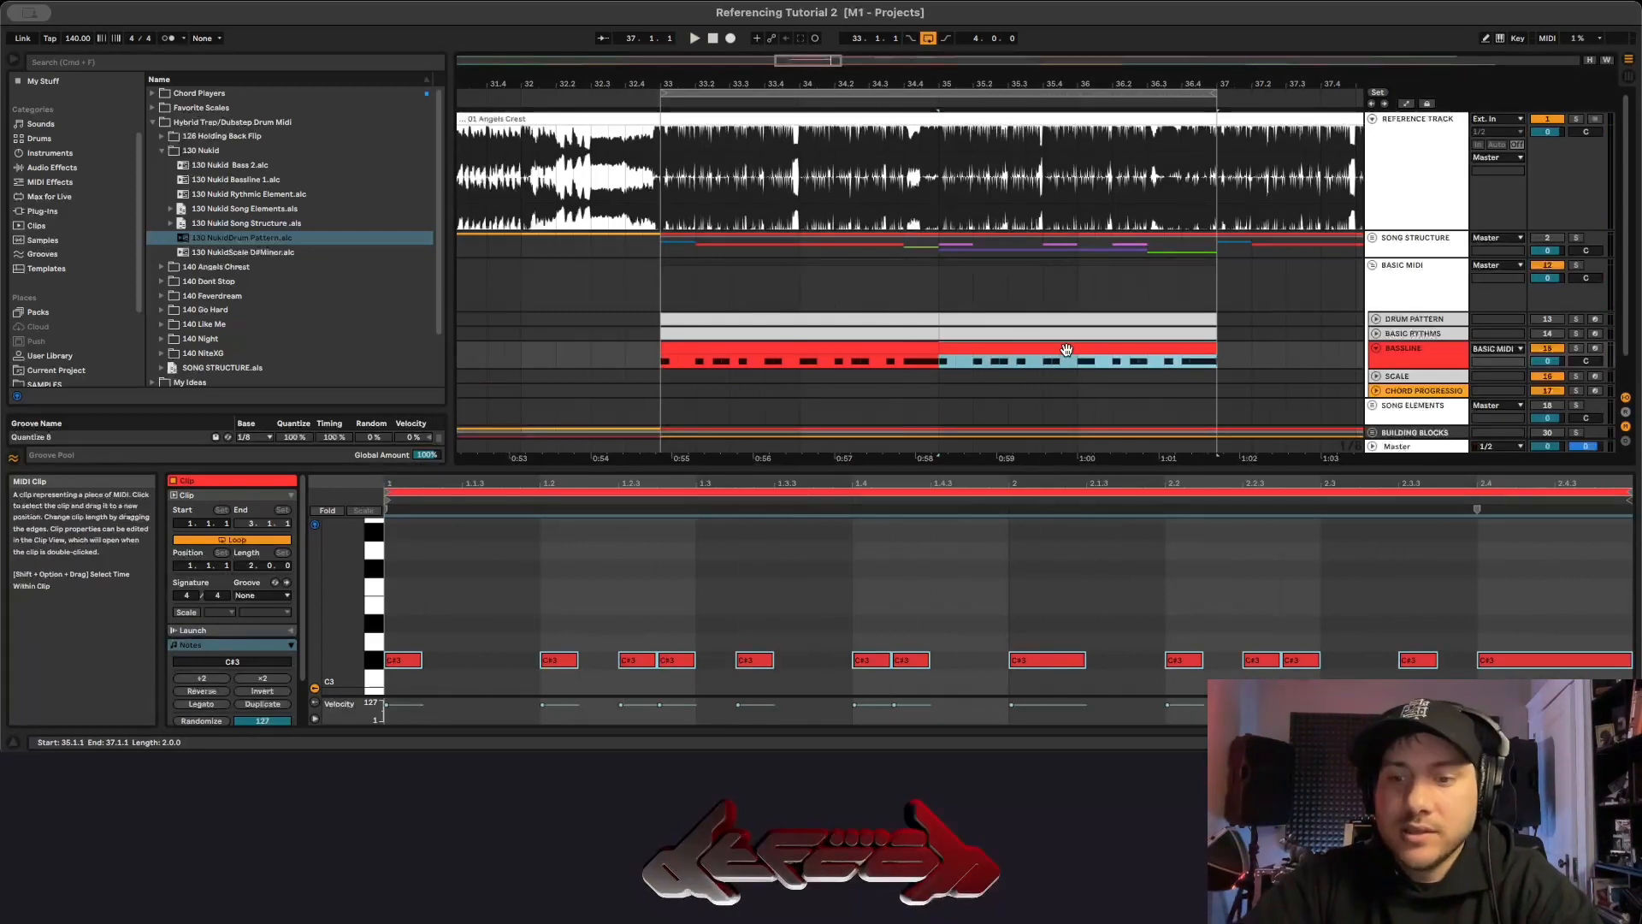
click(460, 691)
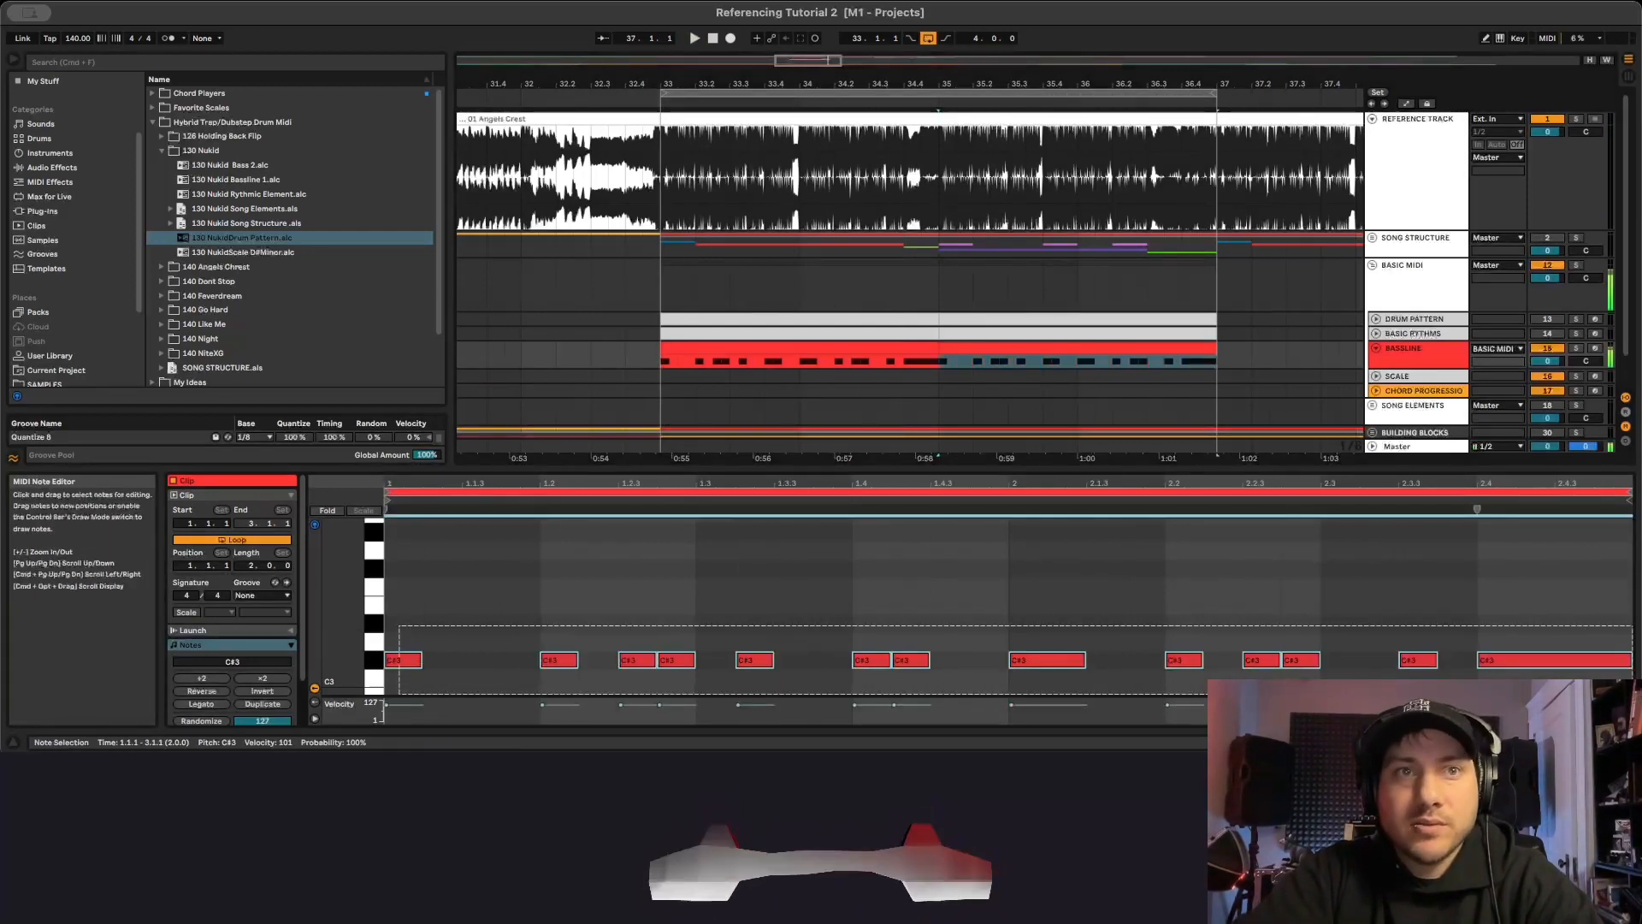
key(Delete)
key(space)
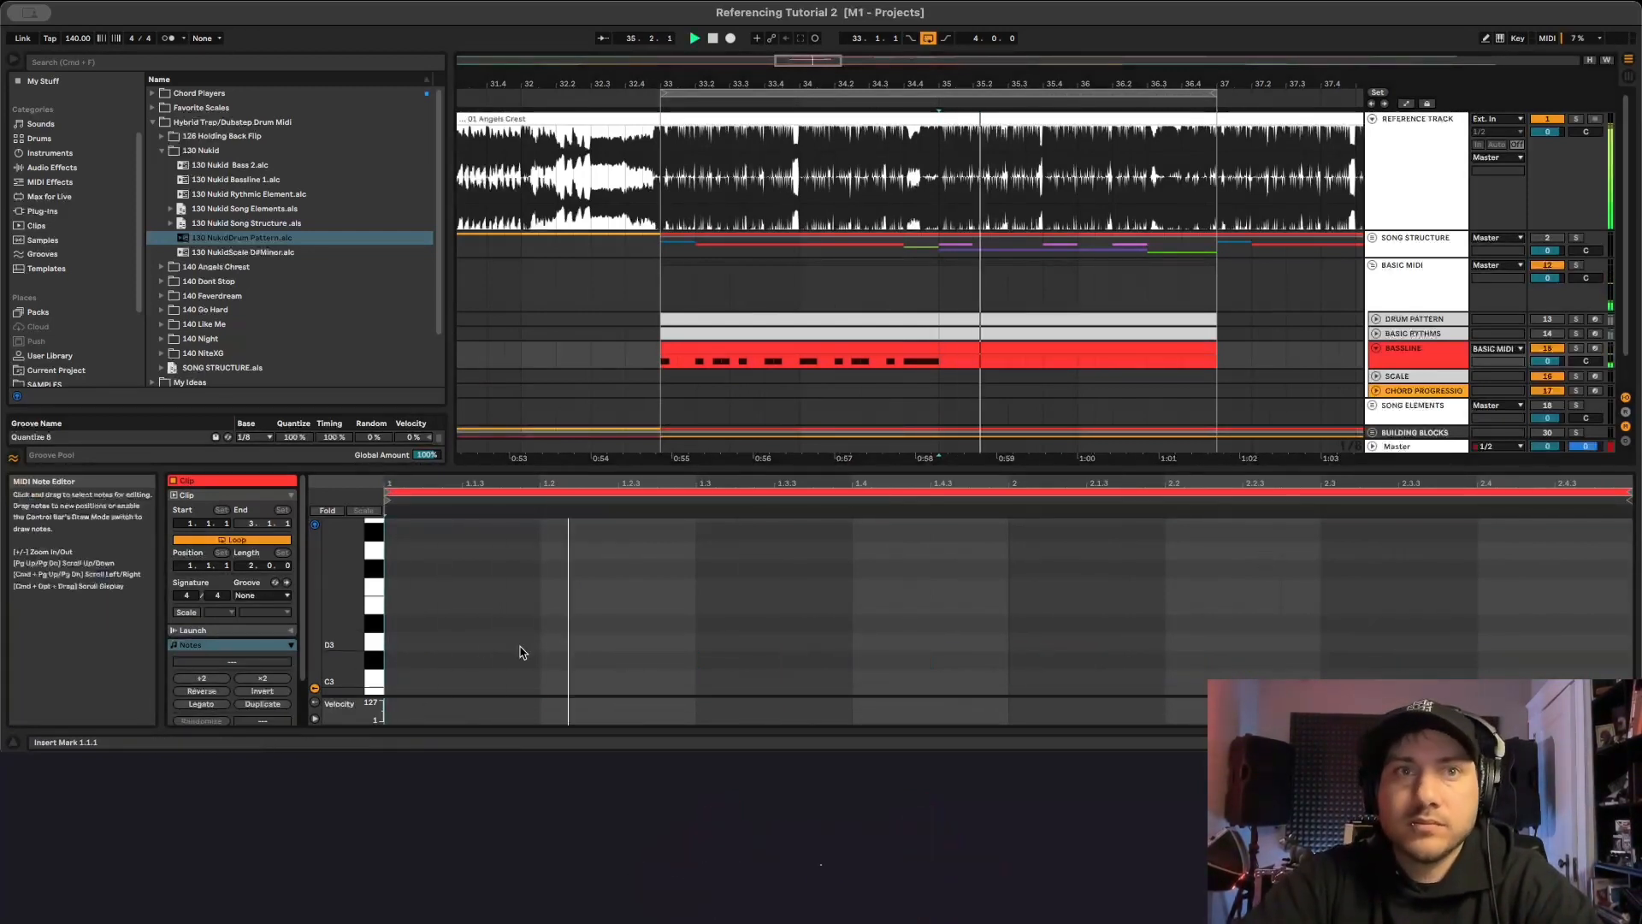
Place a C#3 eighth note at 1.1.1 and D3 eighth notes at 1.4.1 and 2.2.1 in the second BASSLINE clip.
double_click(407, 659)
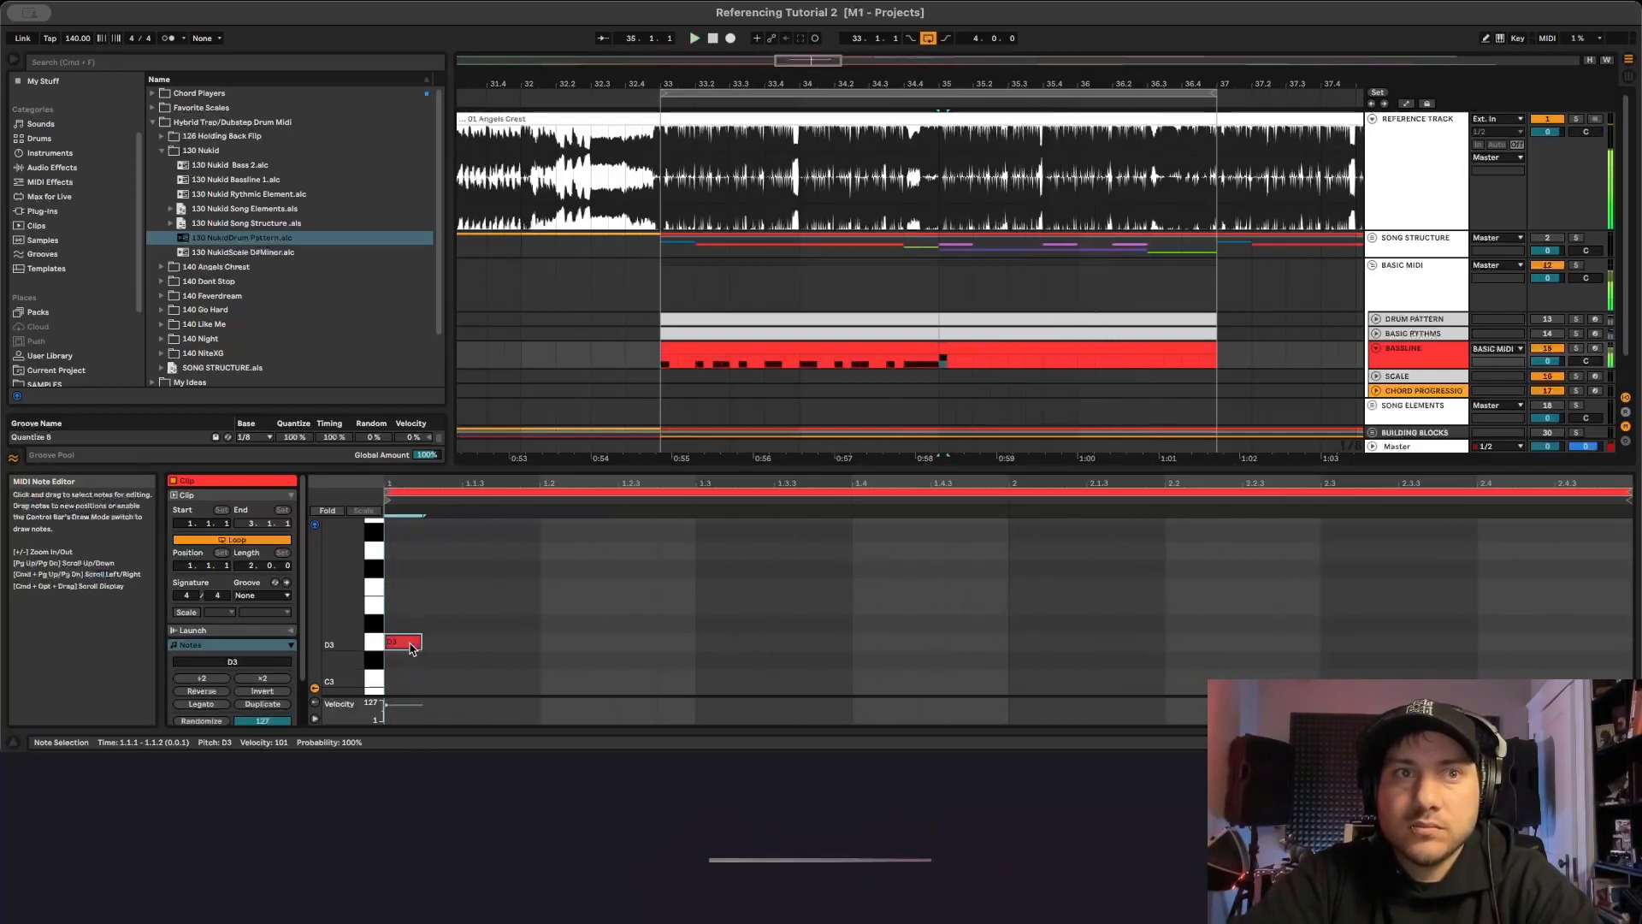
key(space)
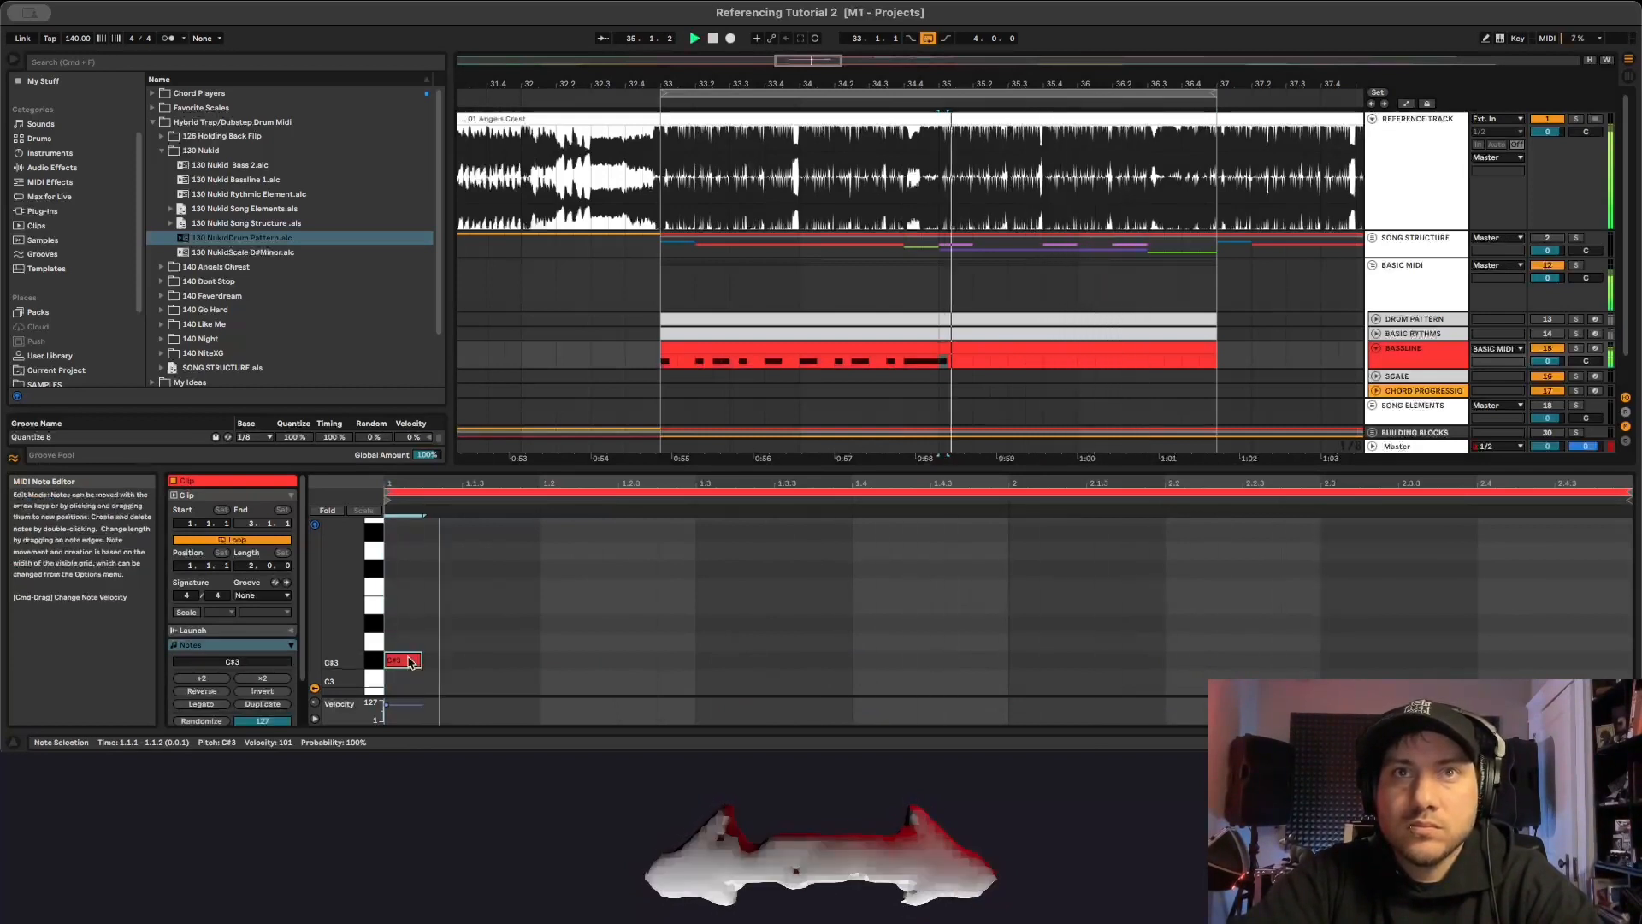
drag(419, 660, 499, 660)
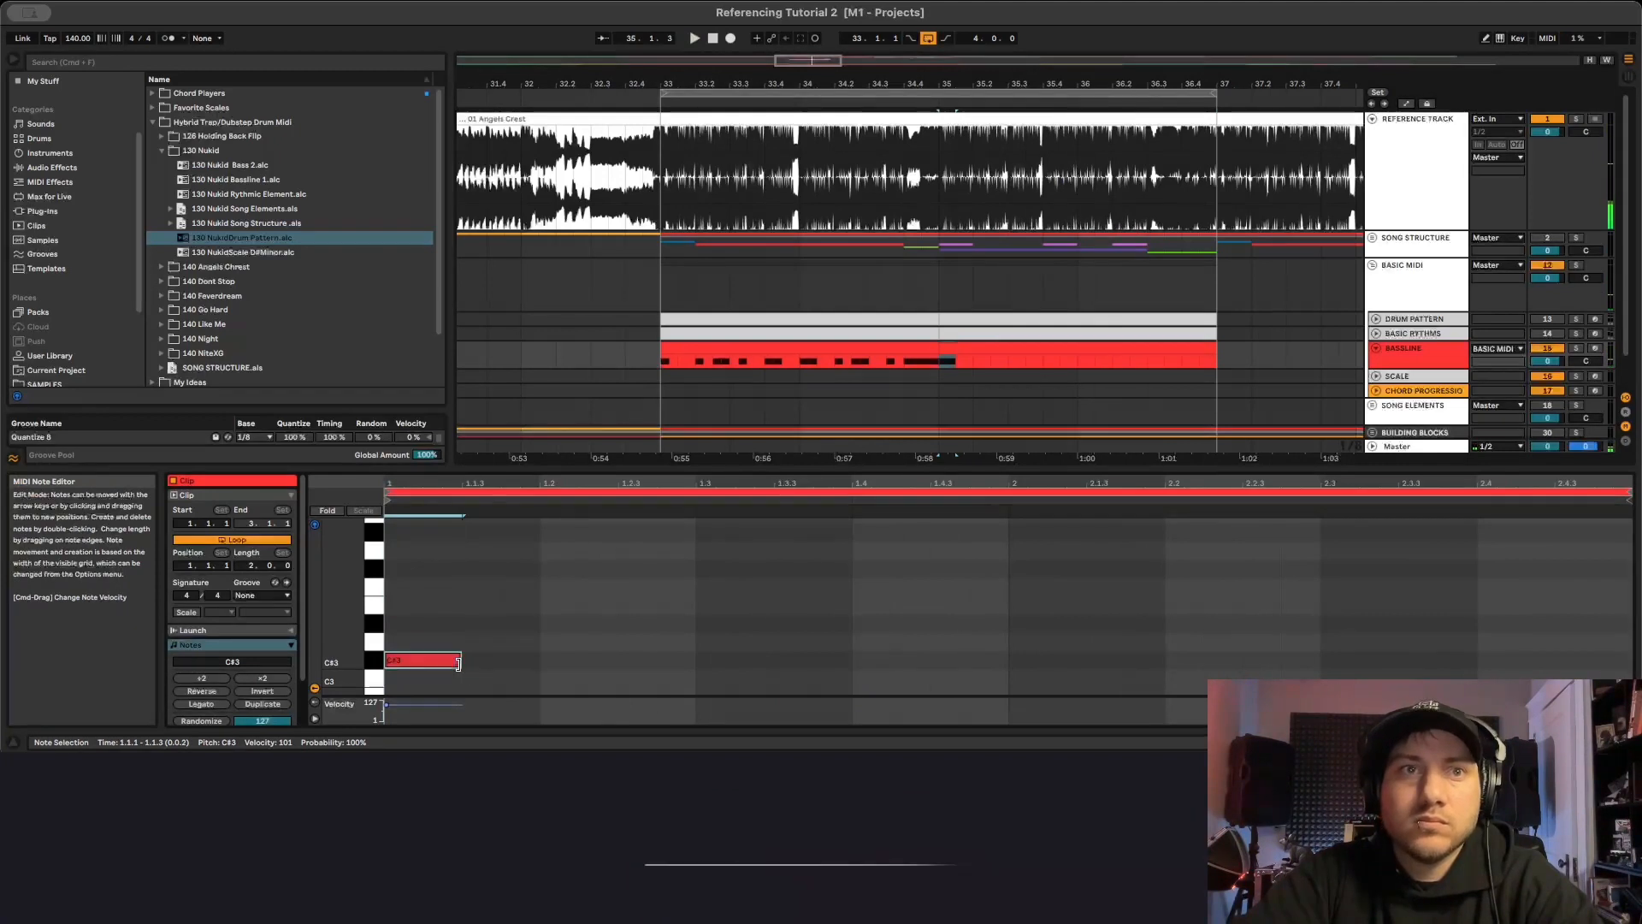
key(space)
double_click(873, 624)
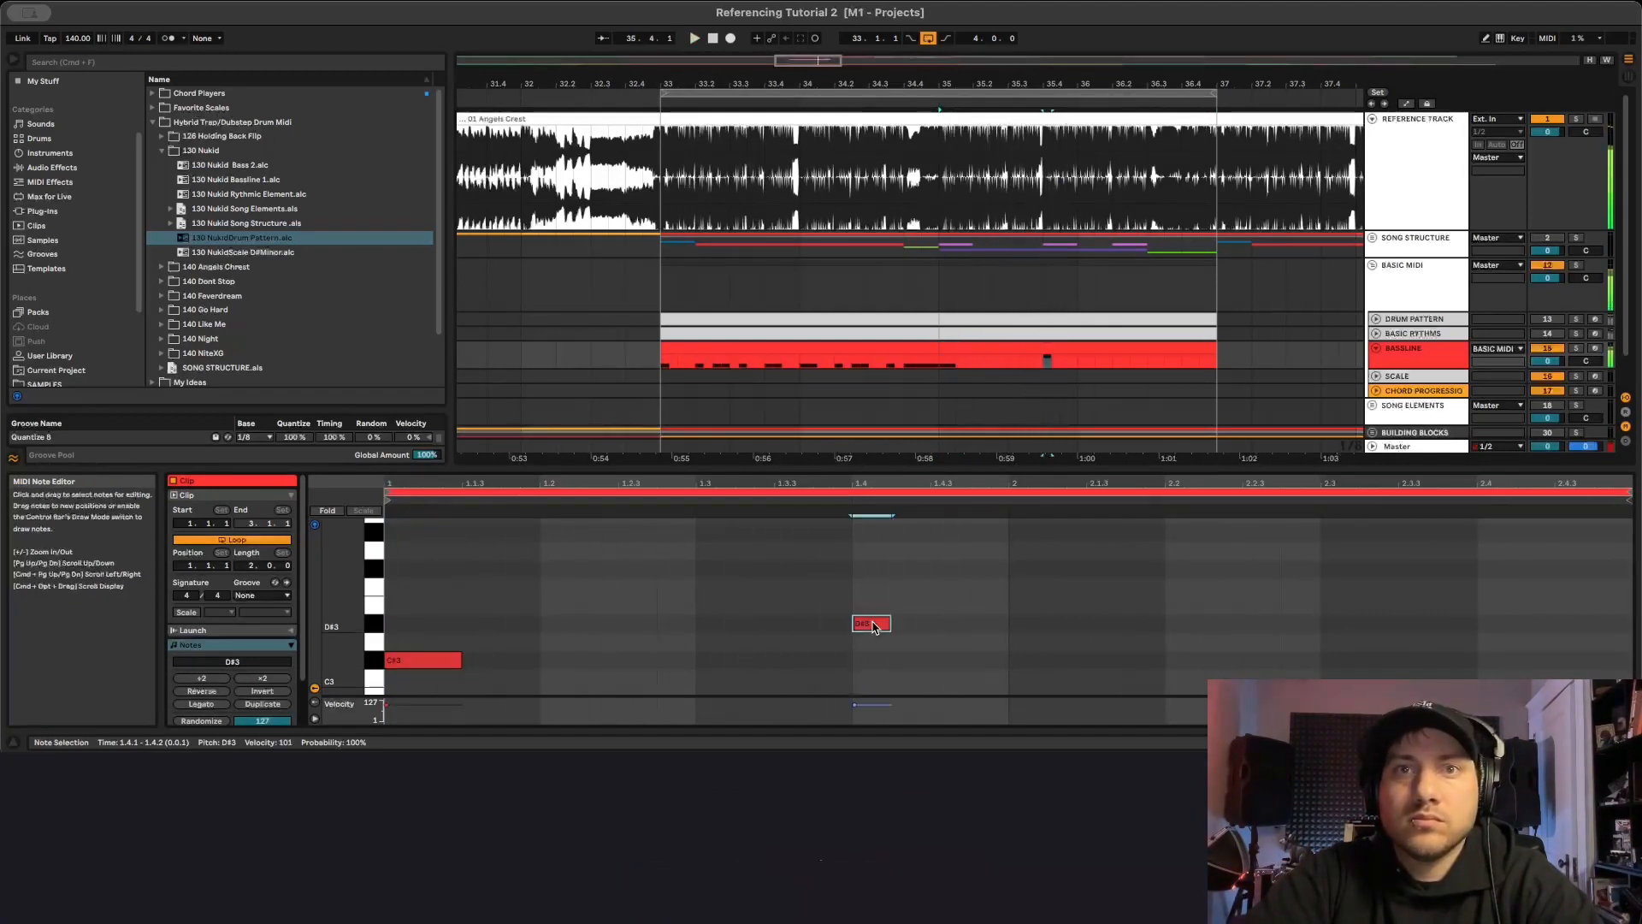
drag(872, 625, 930, 642)
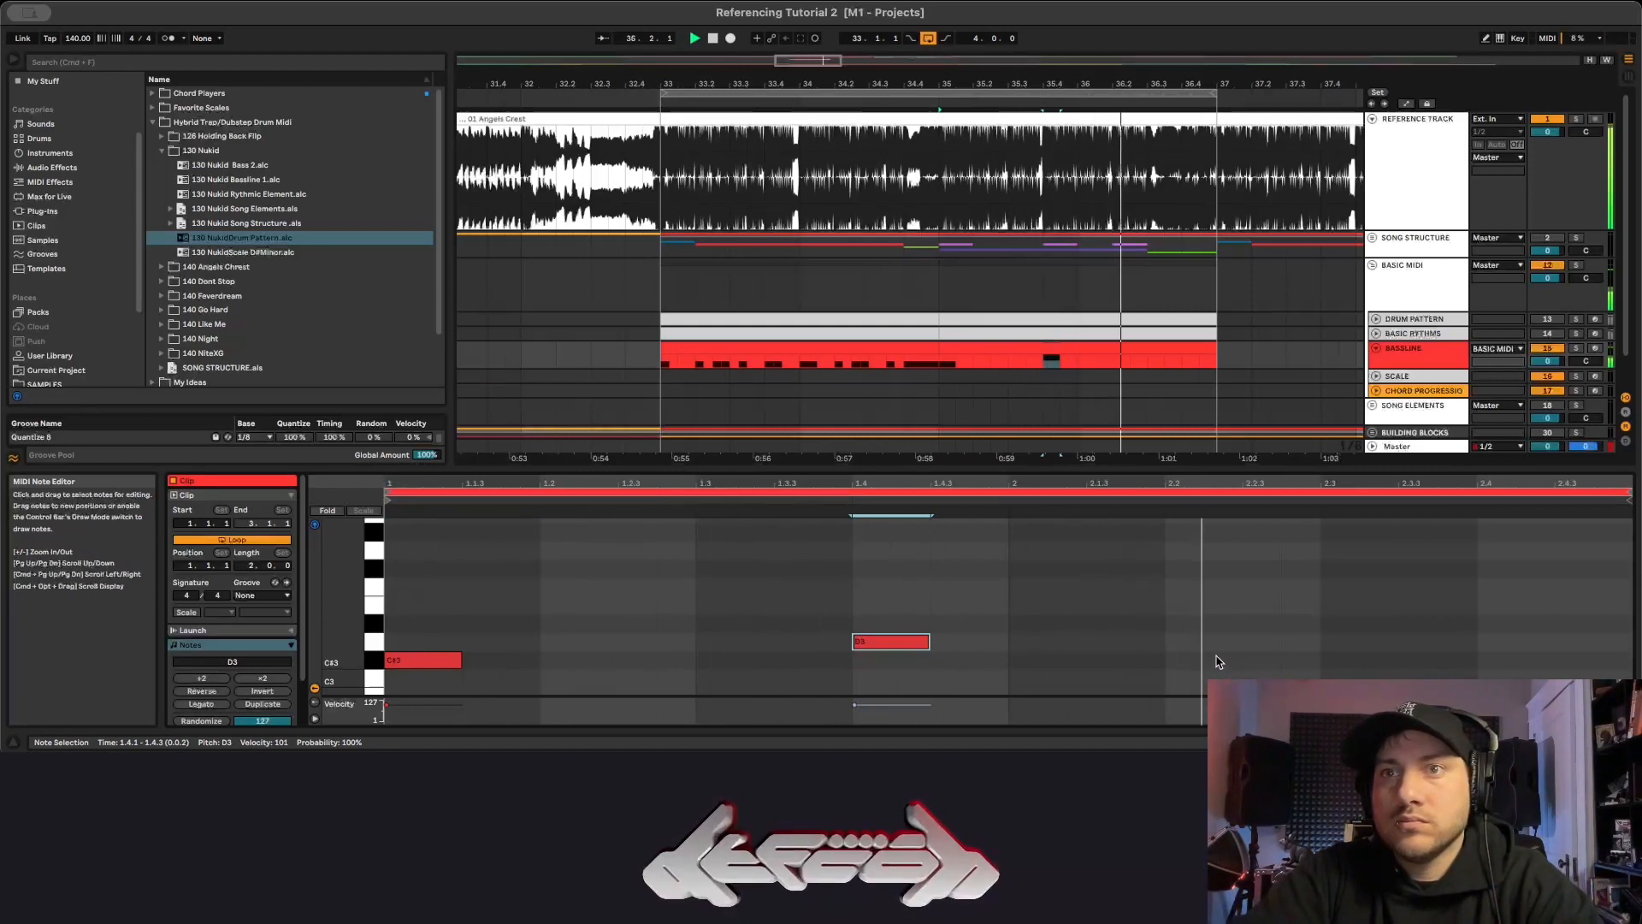
double_click(1184, 643)
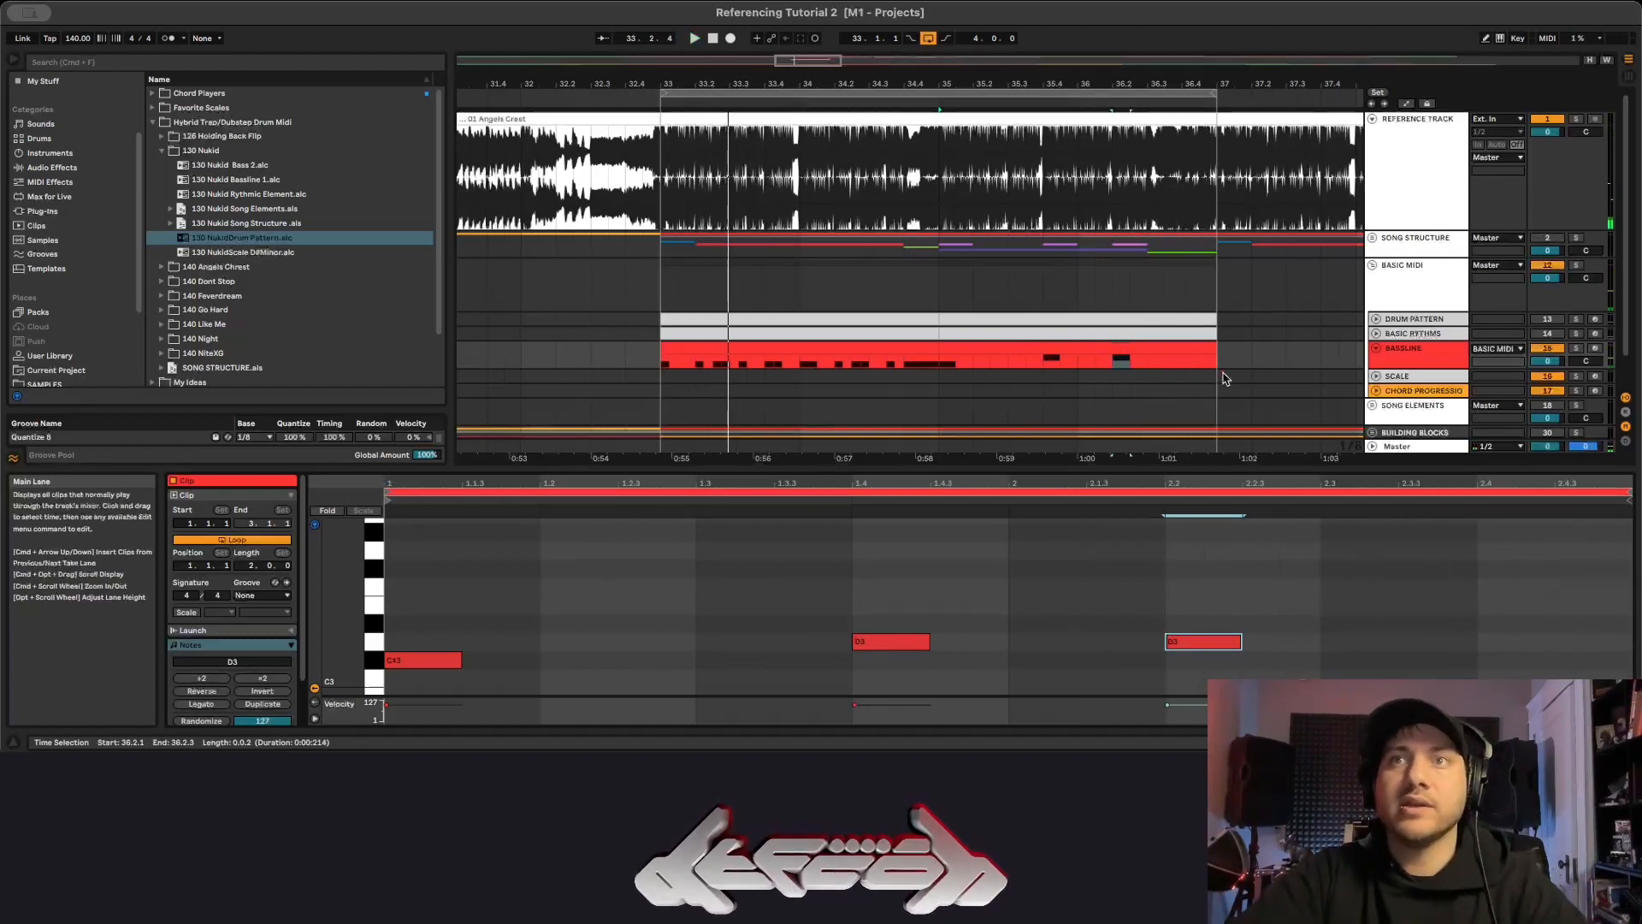
Consolidate the BASSLINE clips from bar 33 to bar 37 into one four-bar clip.
drag(1214, 365, 660, 360)
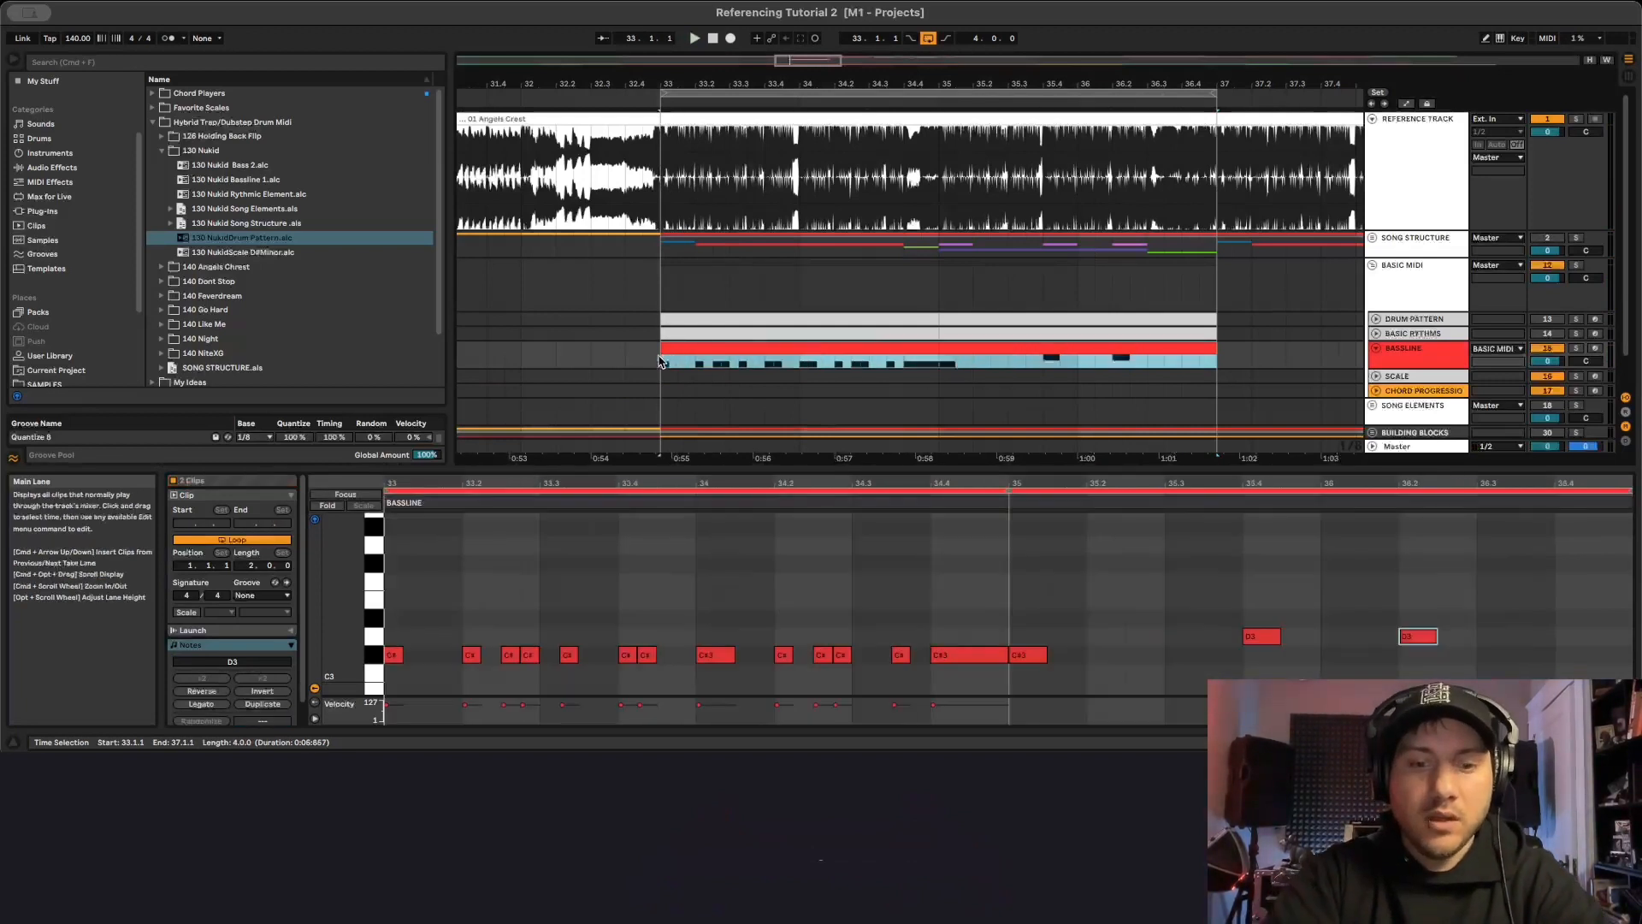
click(659, 360)
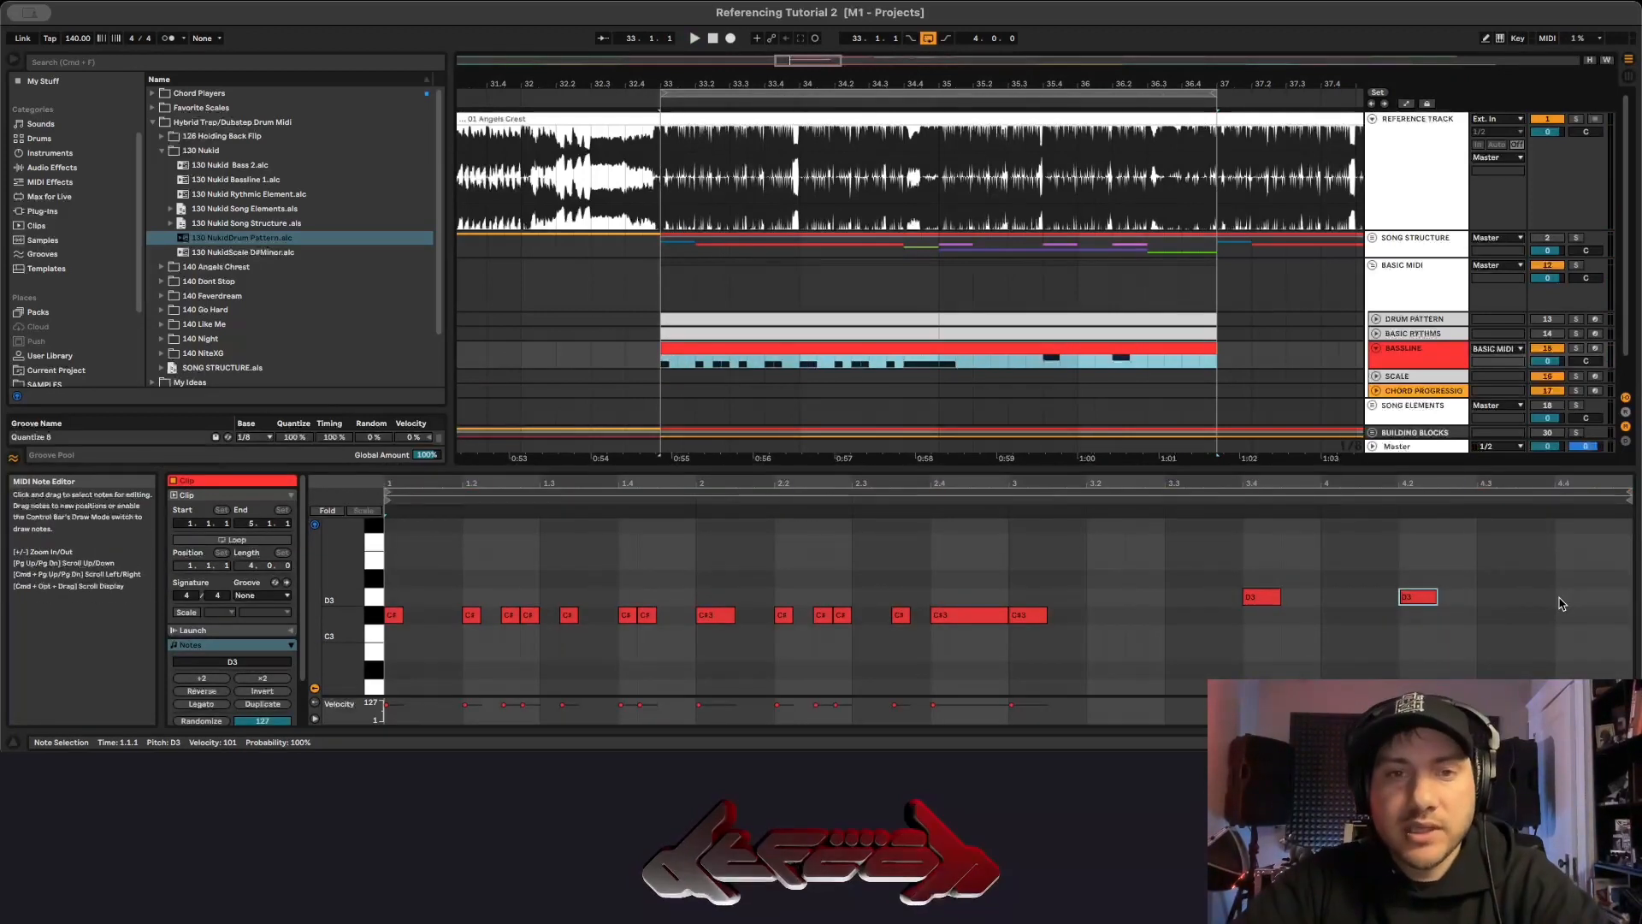
Fold the BASSLINE track and deactivate it.
scroll(1246, 333, down, 2)
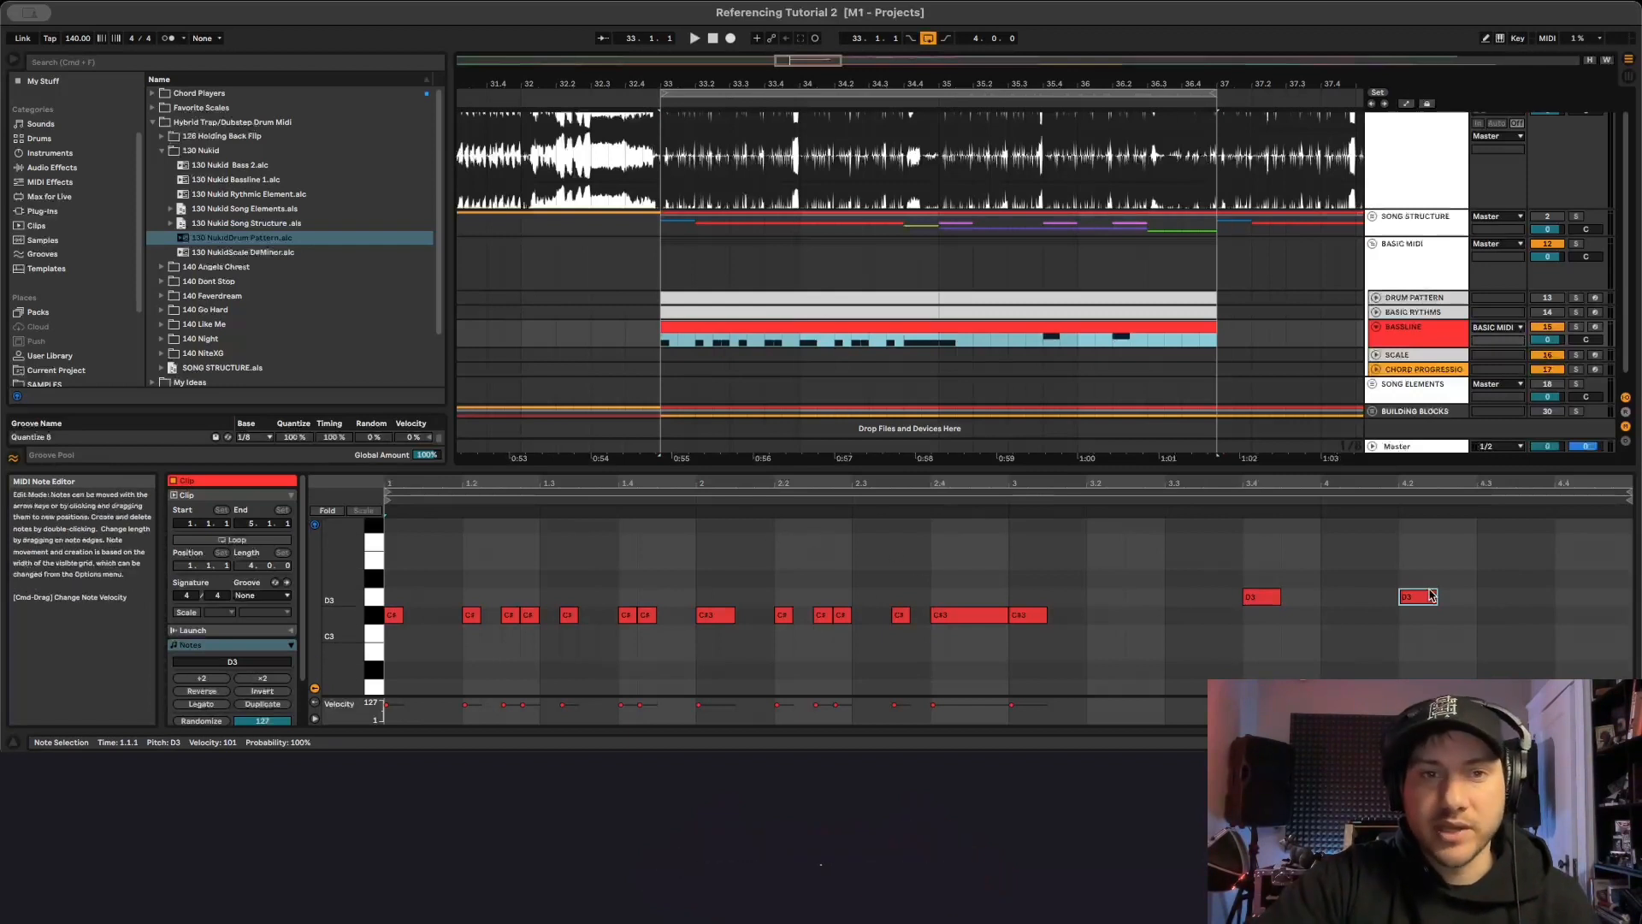
scroll(700, 346, up, 1)
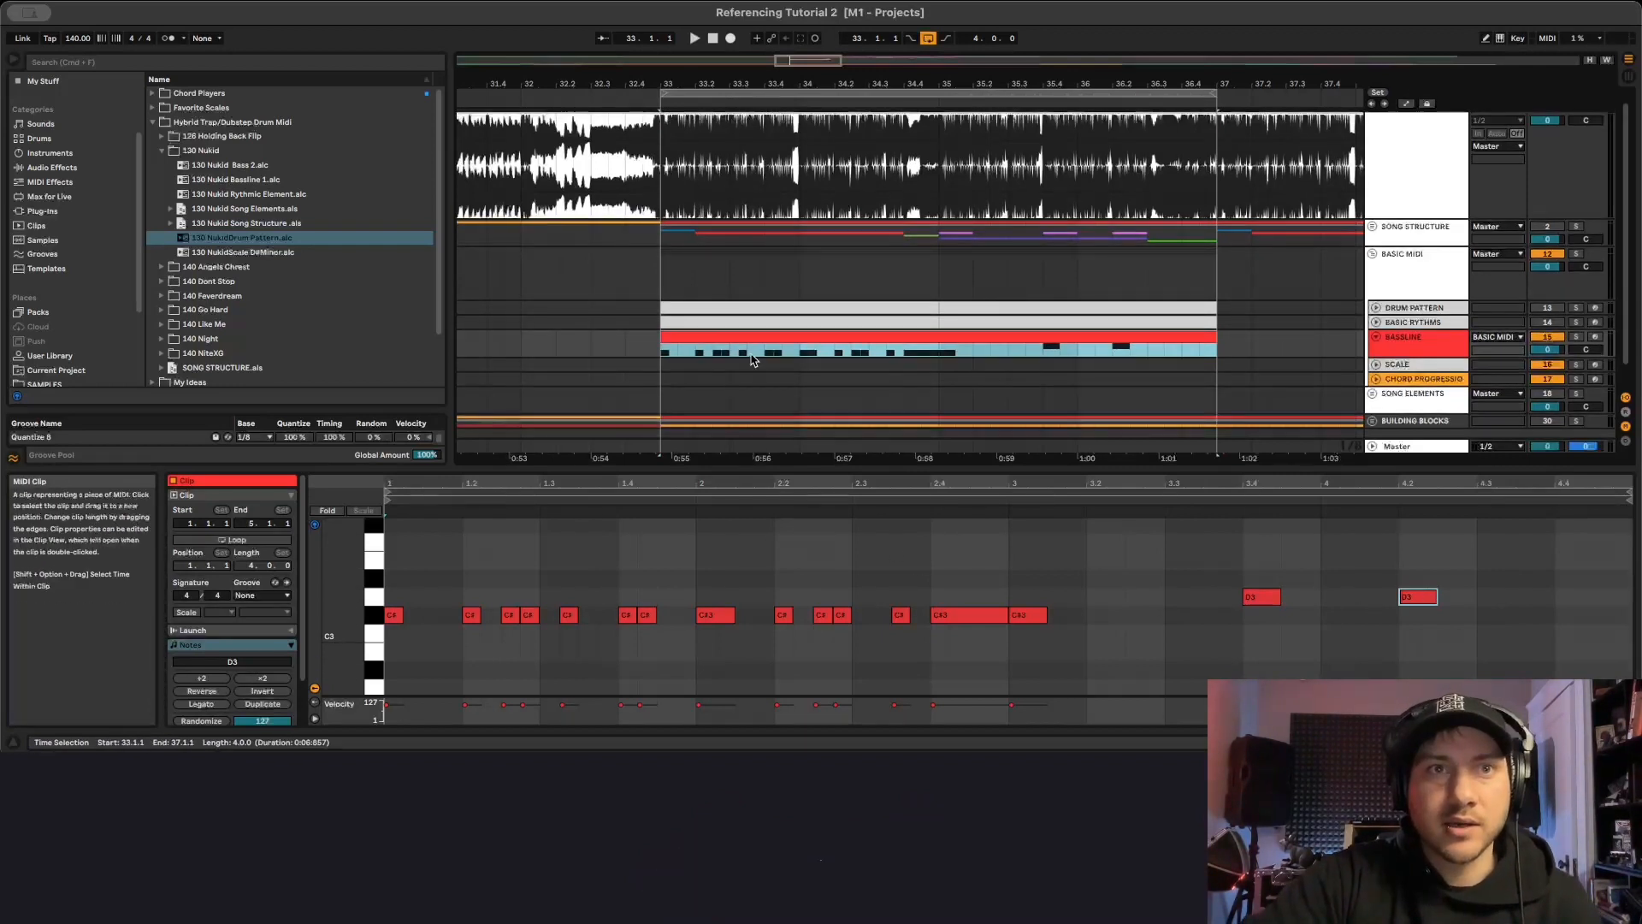
scroll(428, 623, down, 2)
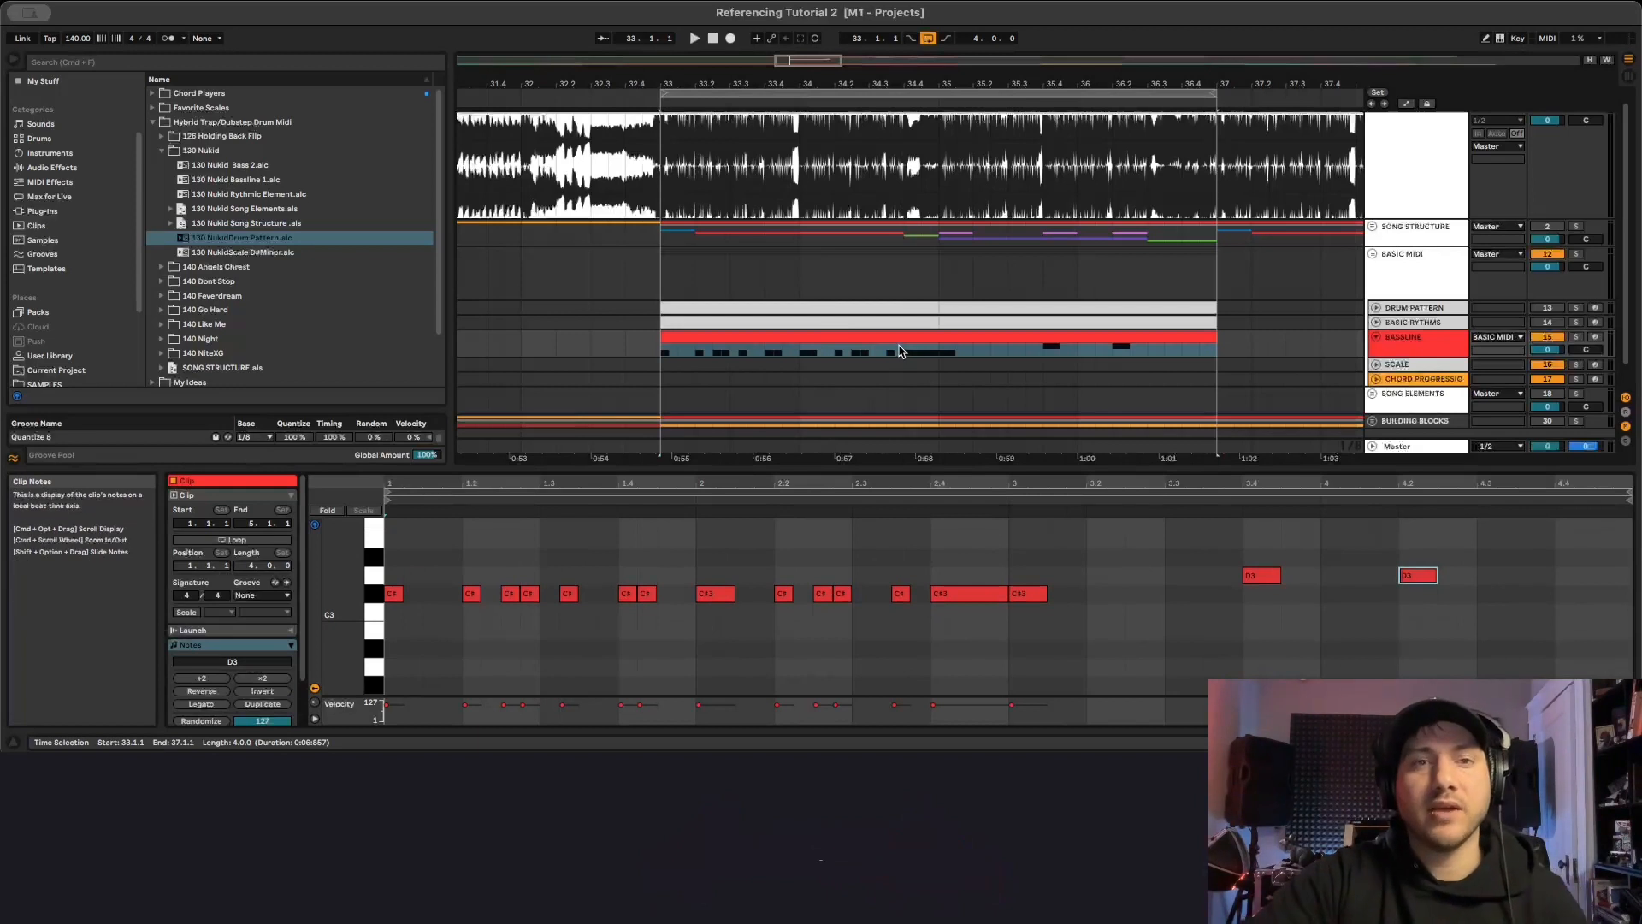
scroll(888, 349, down, 1)
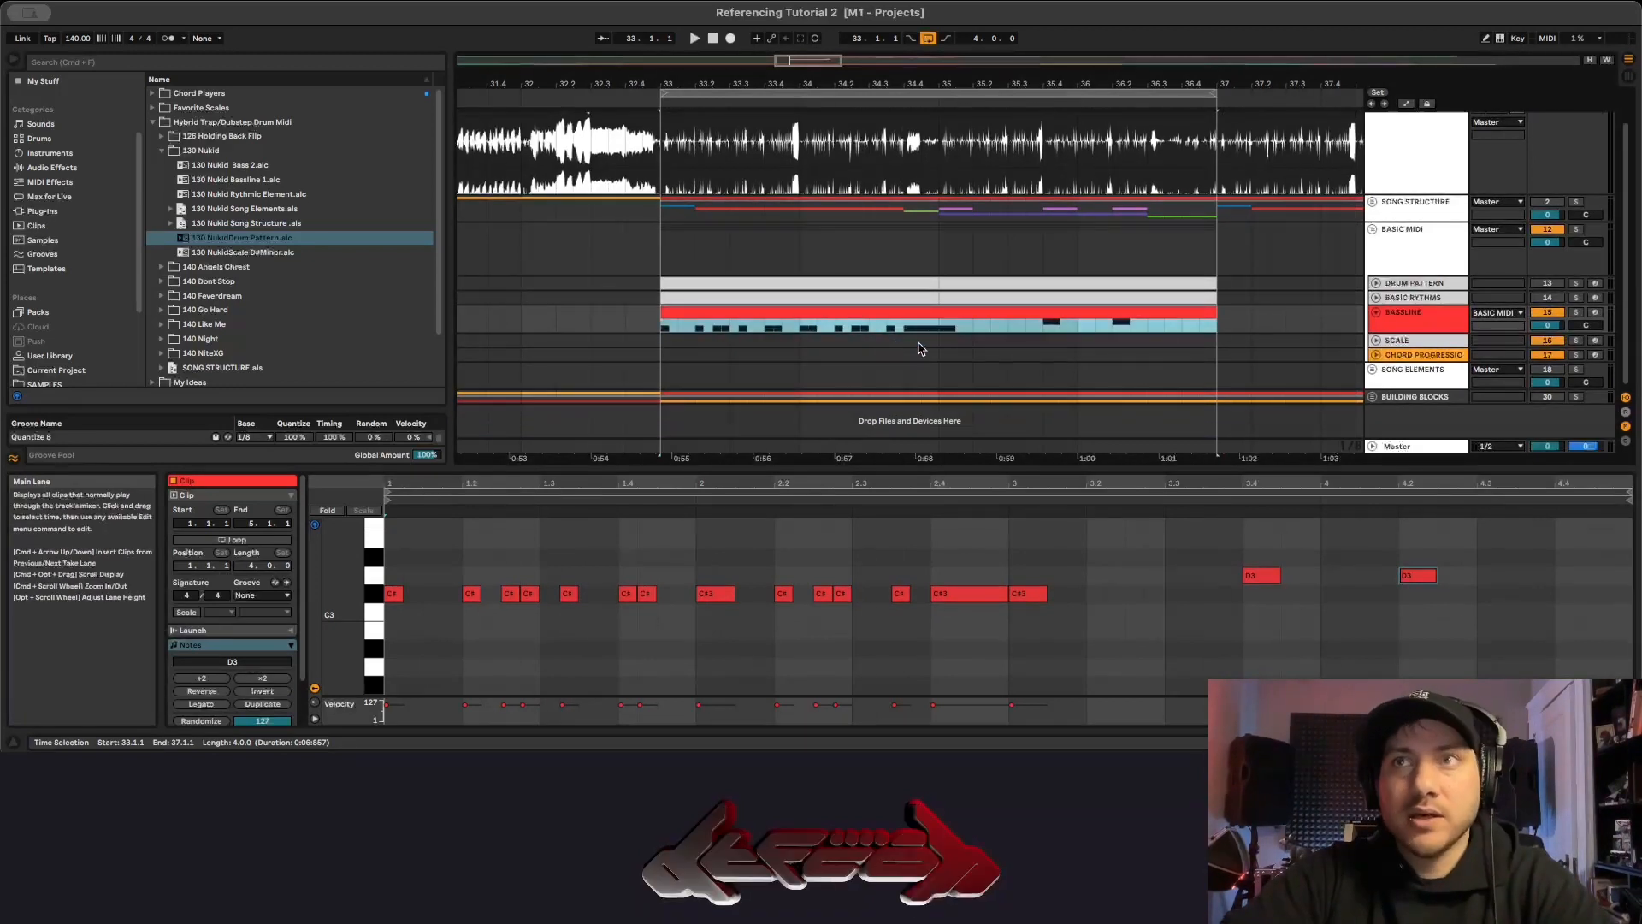
click(1376, 313)
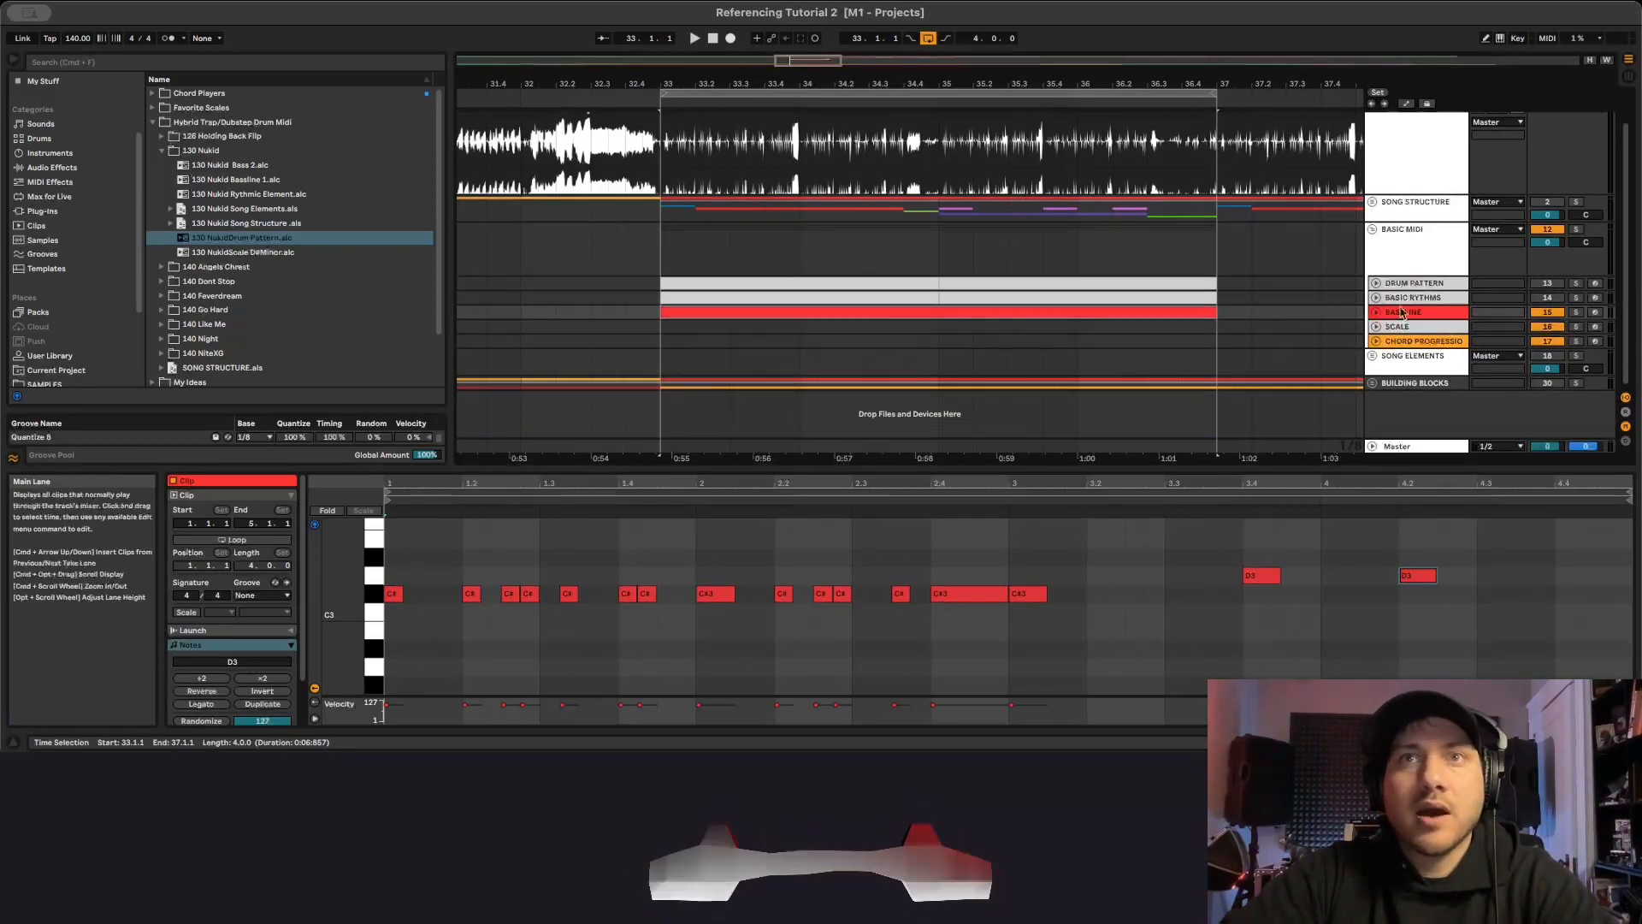
click(1548, 315)
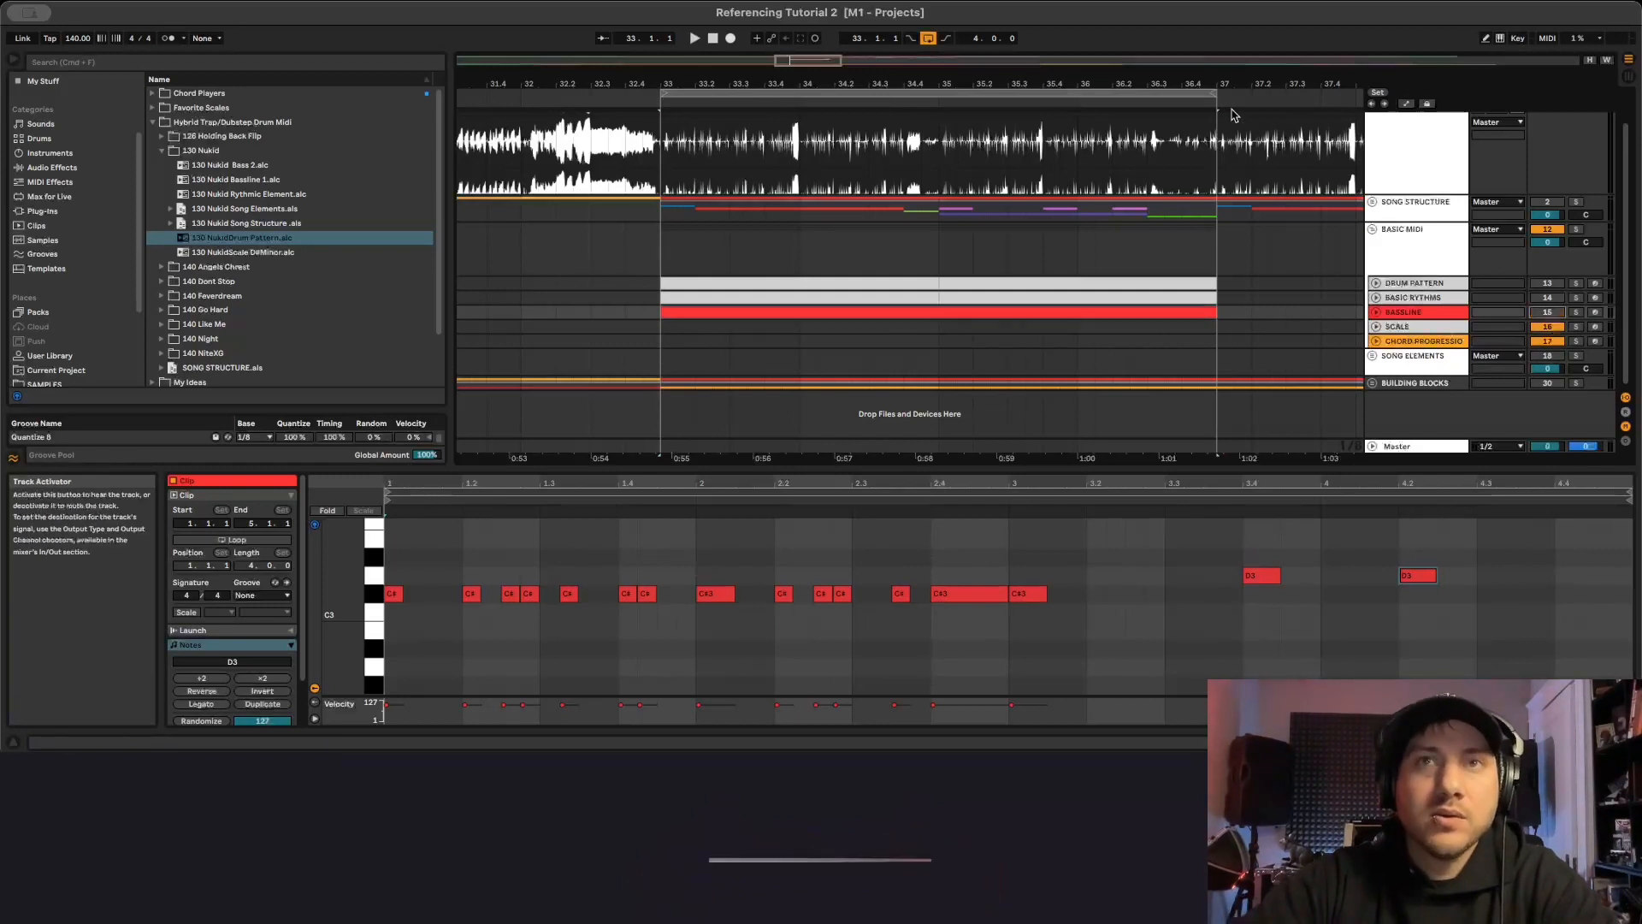
Unfold the SCALE track and set the arrangement loop to the eight bars starting at bar 9.
click(1396, 327)
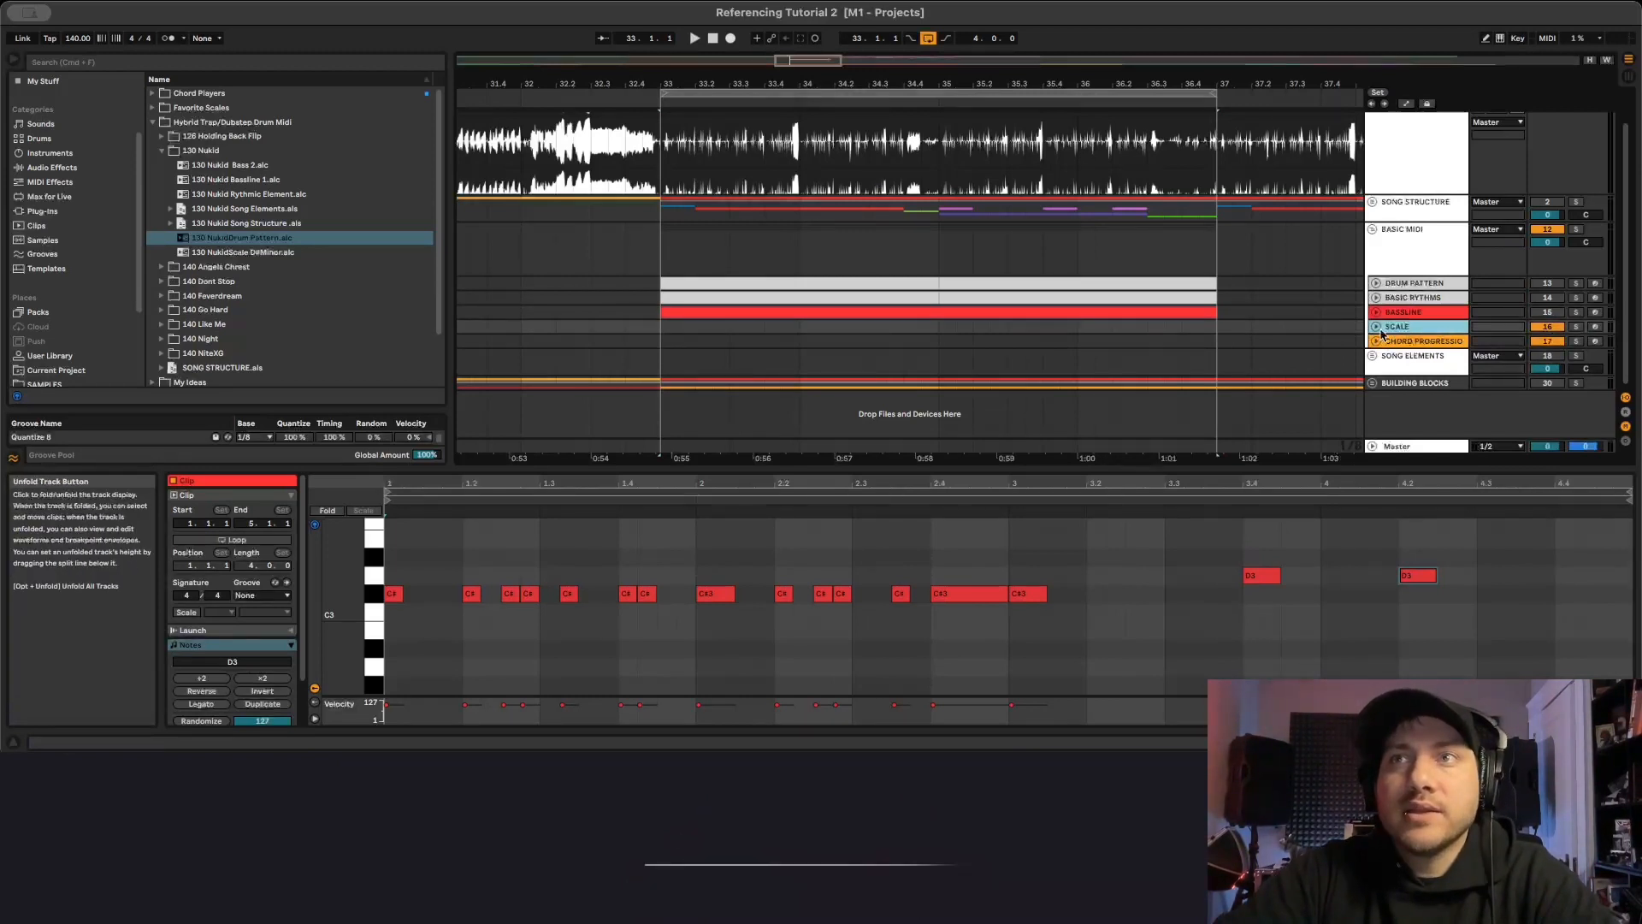
click(1376, 326)
drag(792, 60, 862, 19)
scroll(864, 434, up, 2)
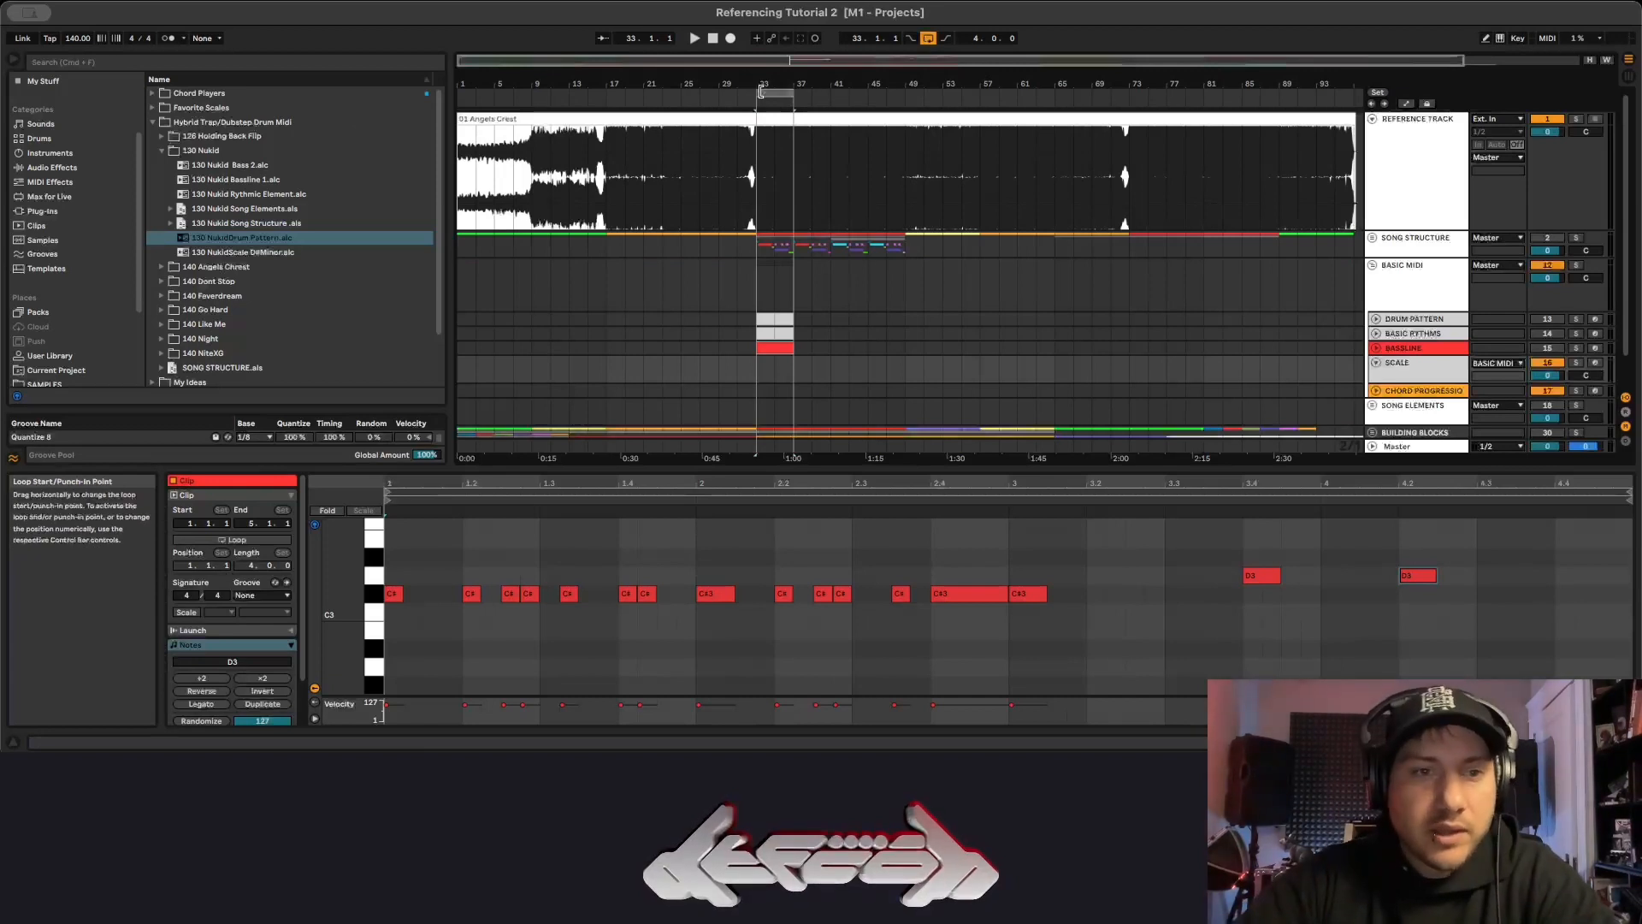
key(space)
drag(780, 92, 554, 94)
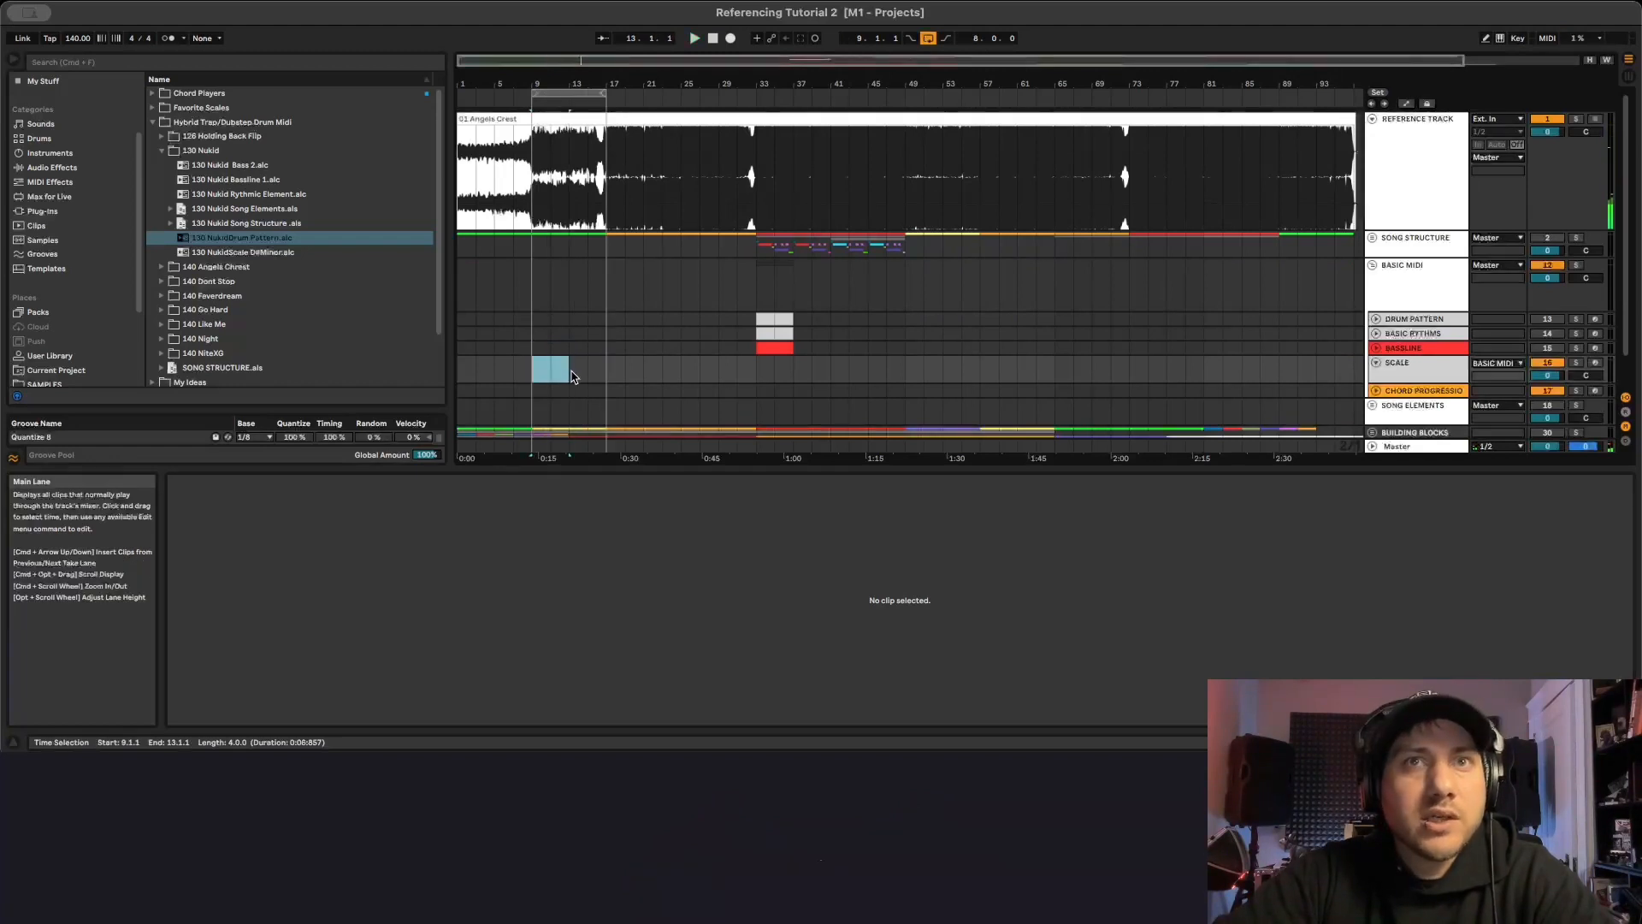
Insert an empty MIDI clip on the SCALE track from bar 9 to bar 17.
right_click(571, 370)
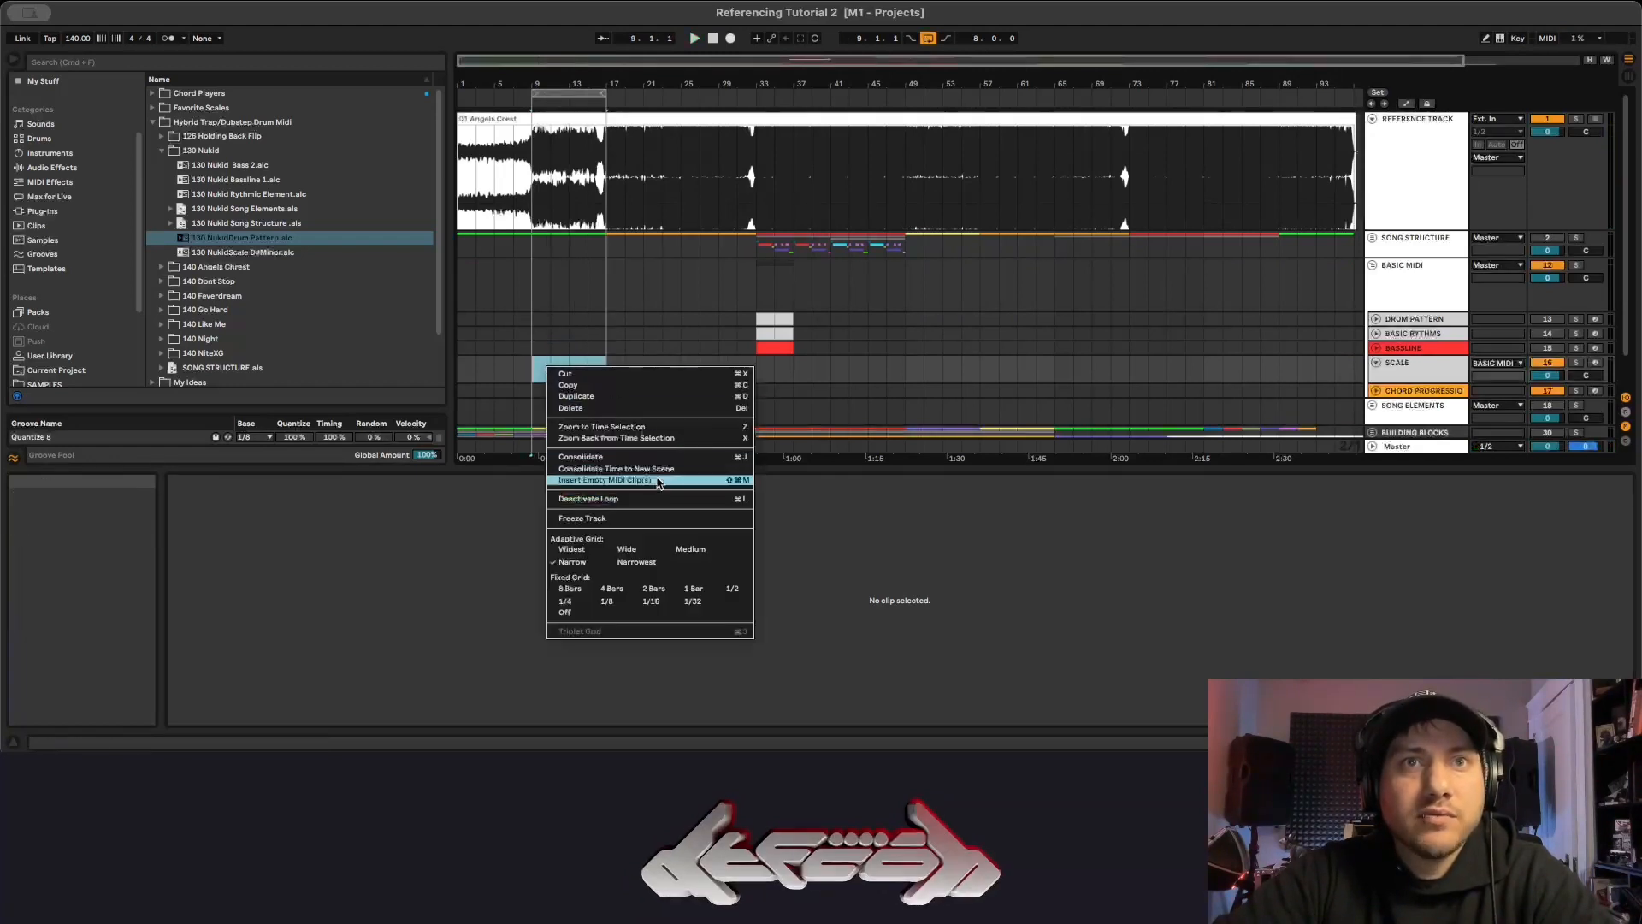
click(719, 472)
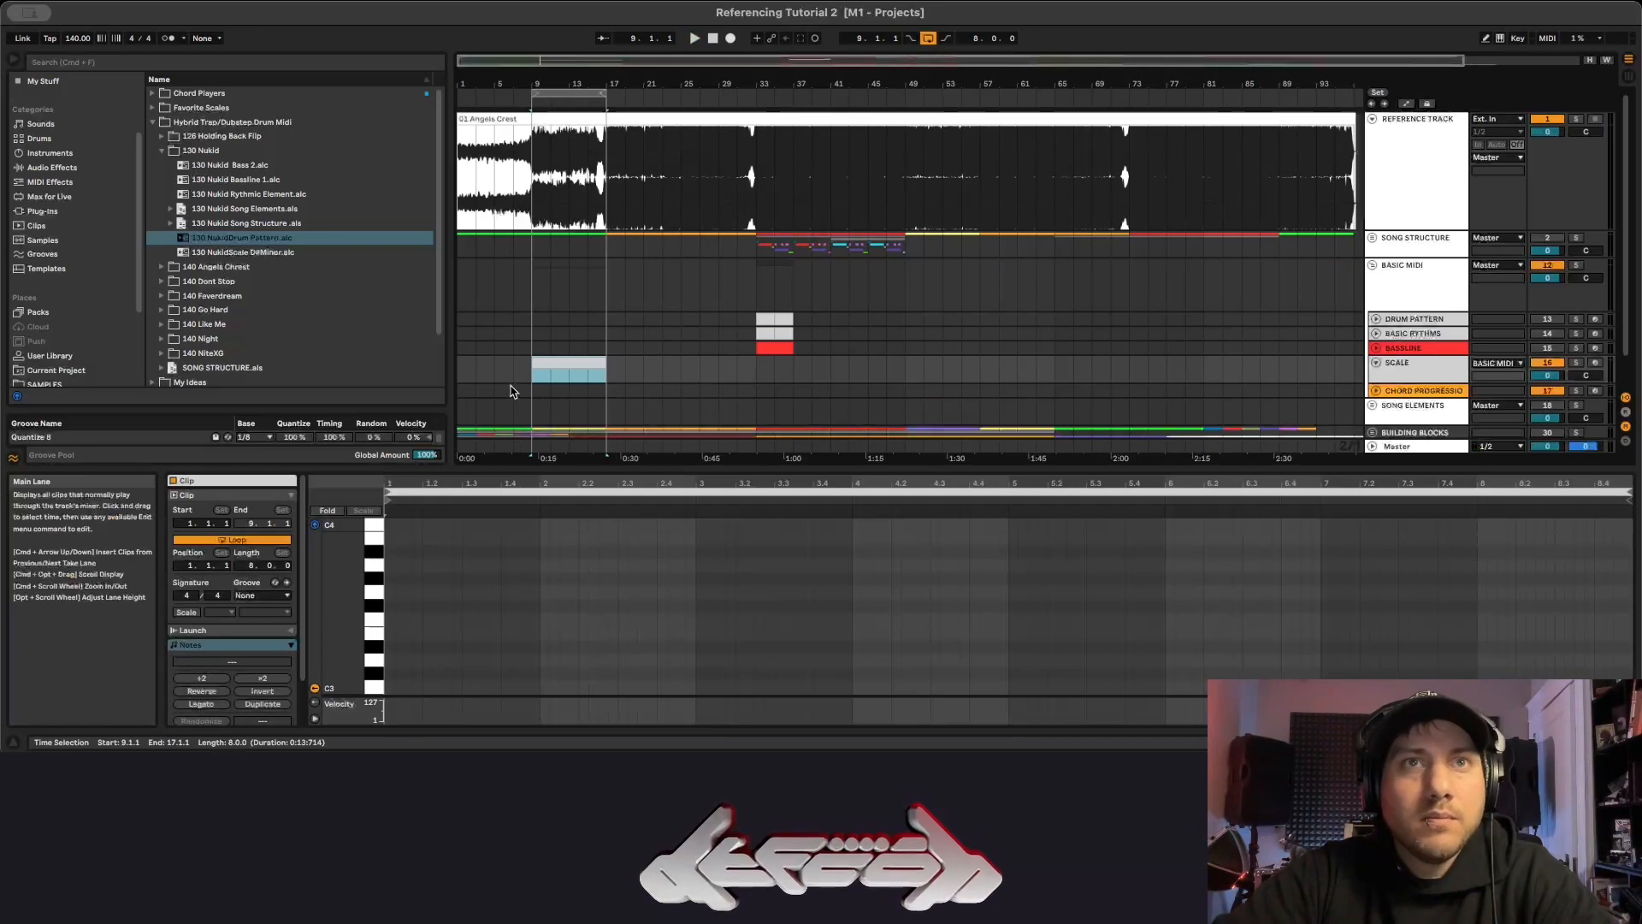
Insert an empty four-bar MIDI clip on the BASSLINE track from bar 9 to bar 13.
drag(534, 348, 588, 352)
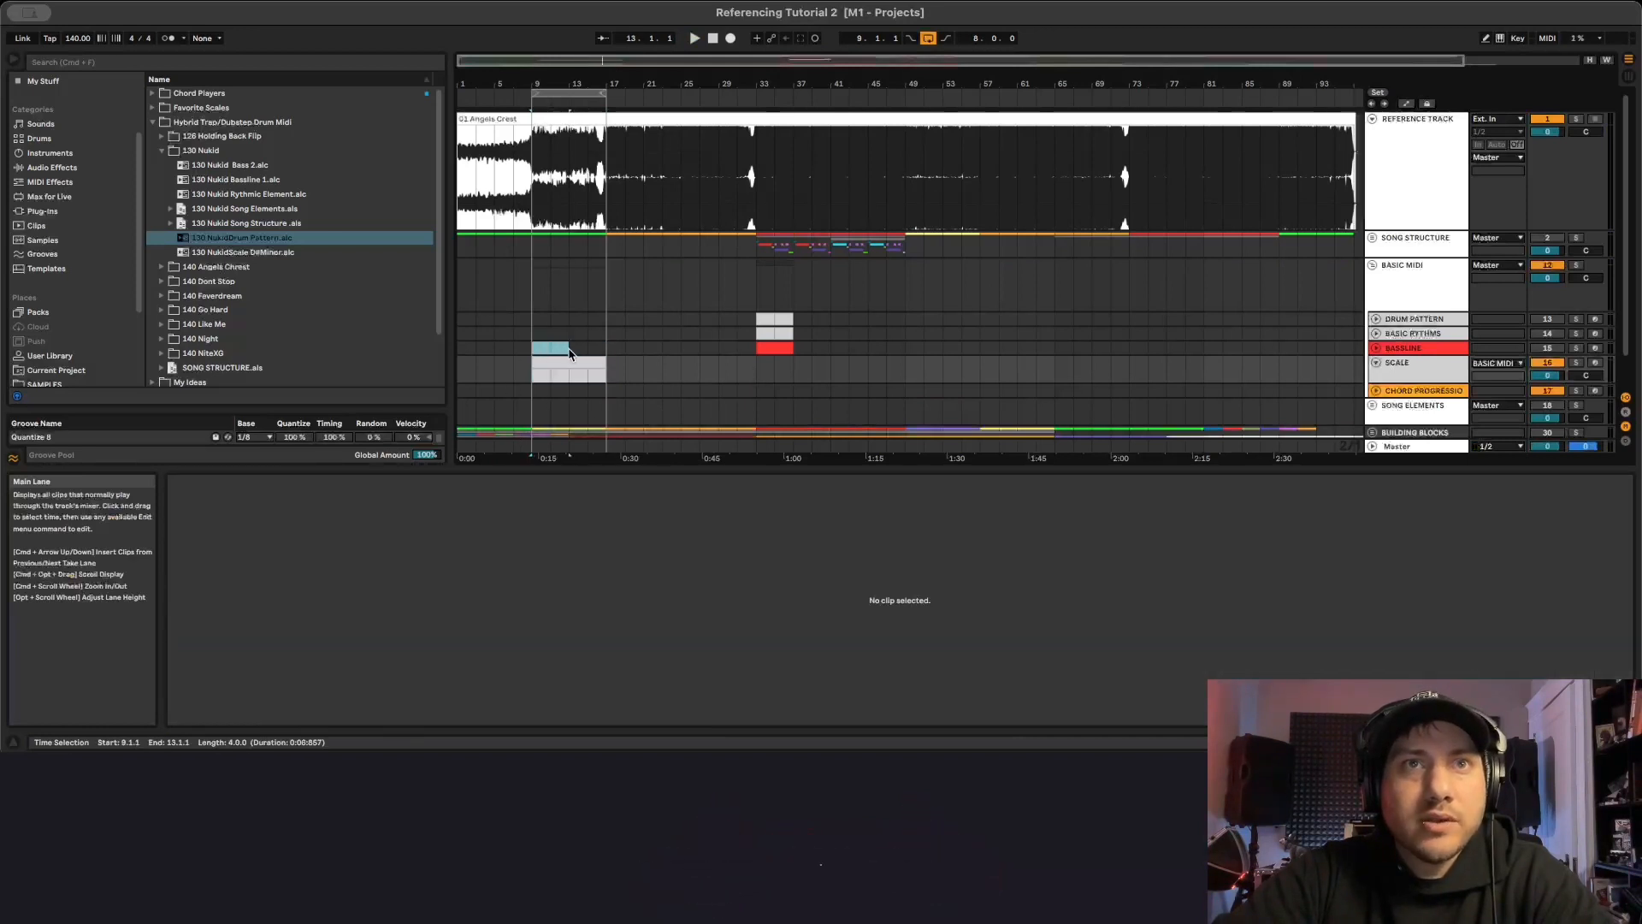
right_click(565, 346)
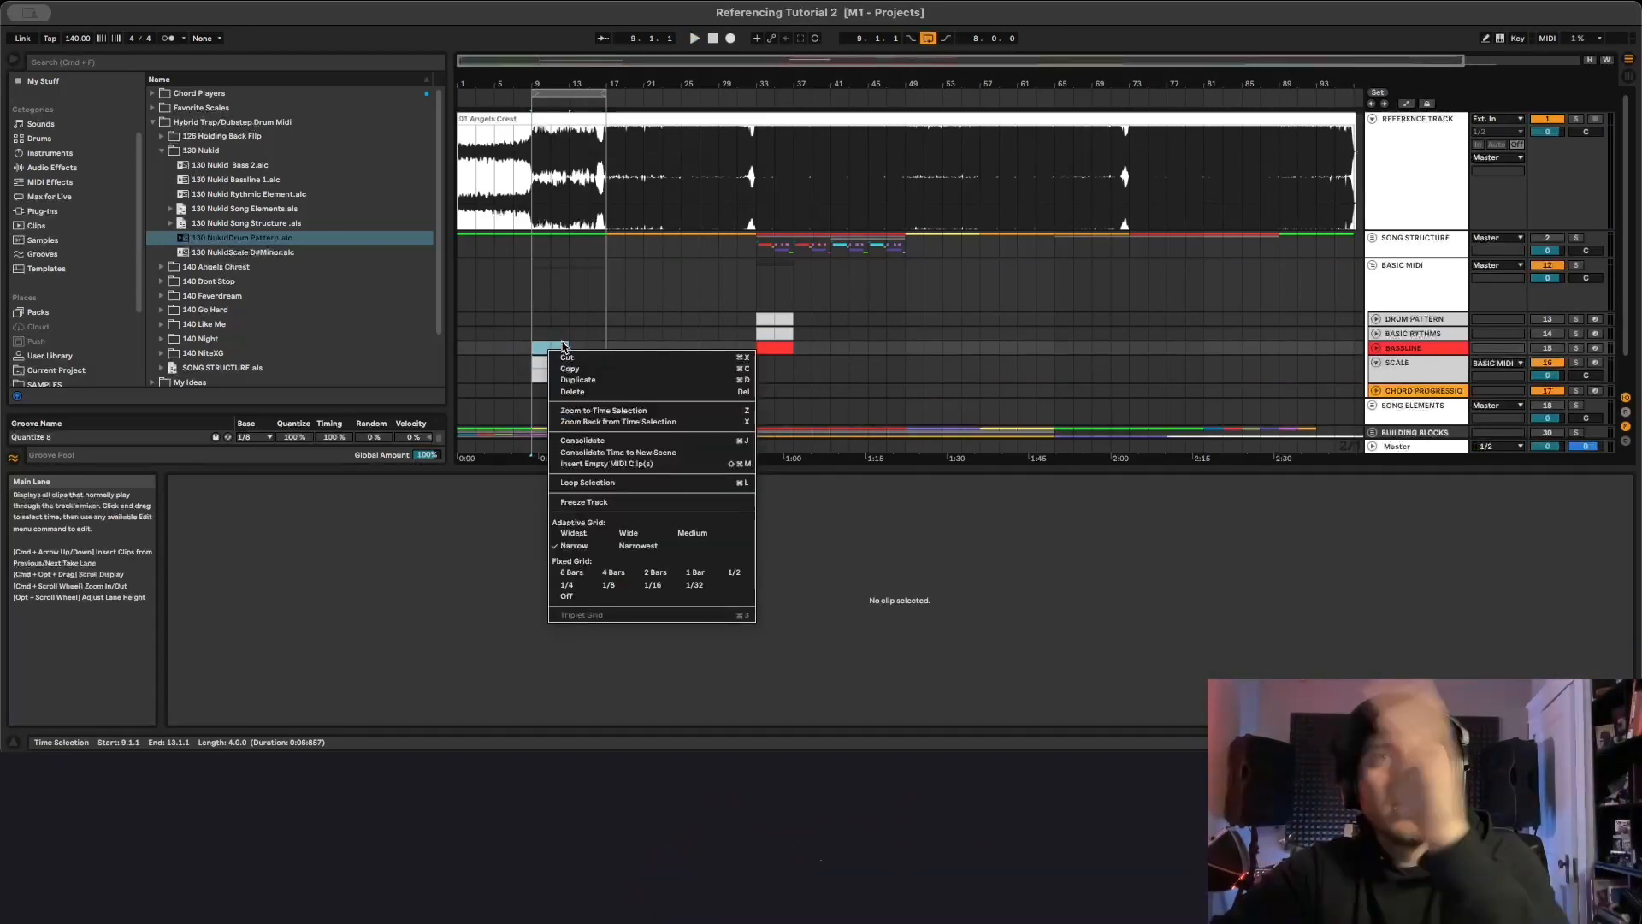
click(605, 463)
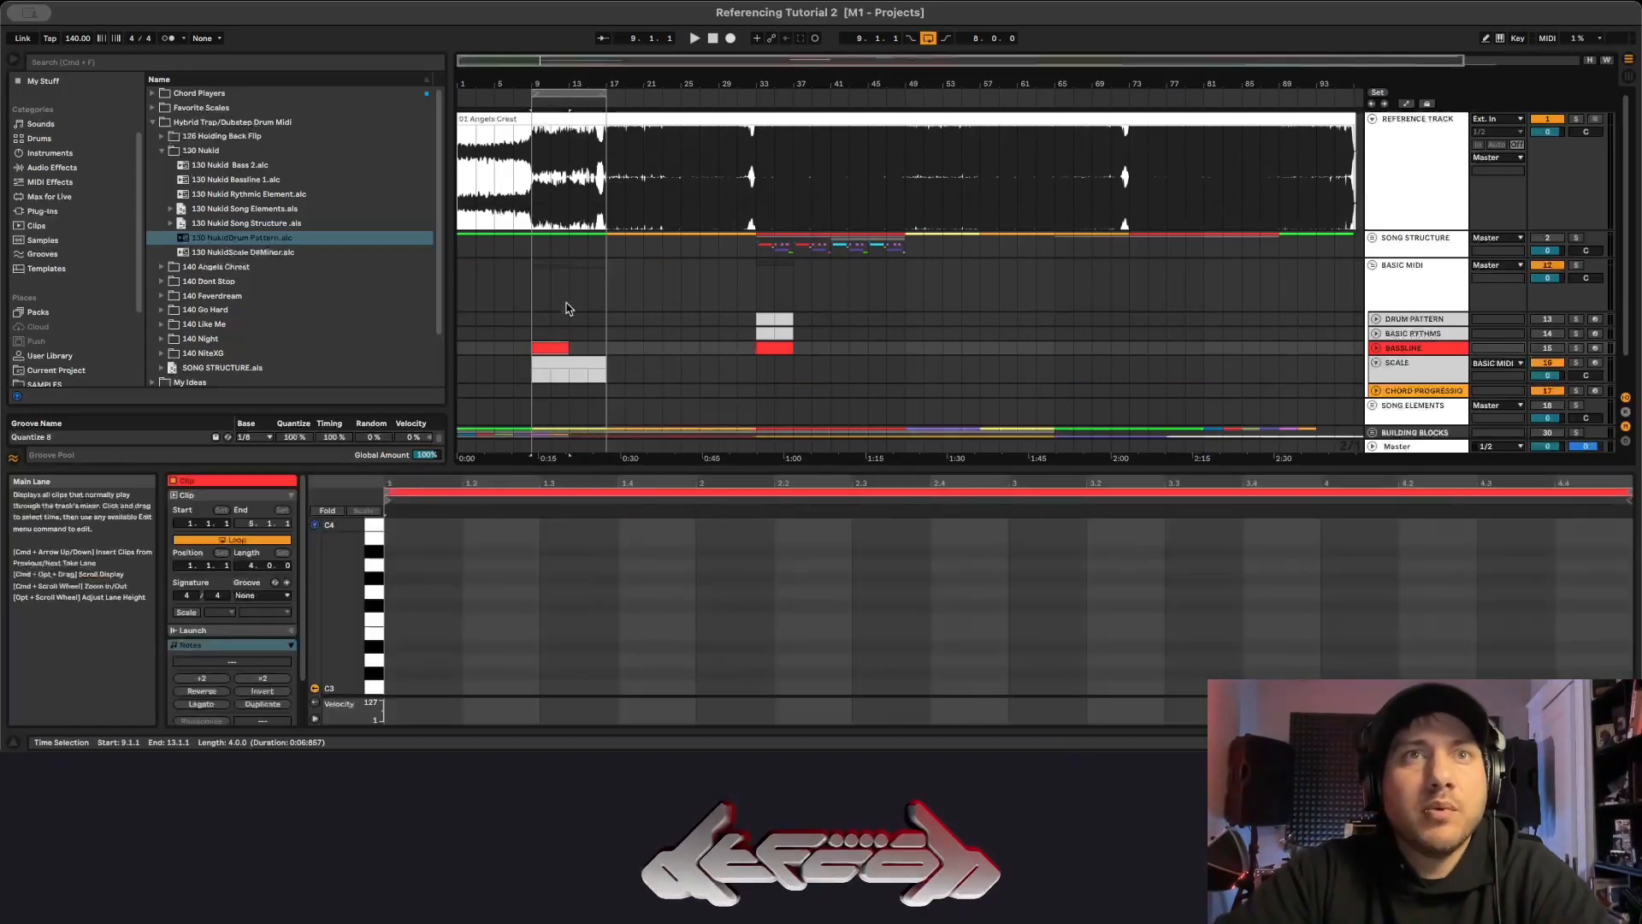
Enter two-bar bass notes C#3, E3, A3 and F#3 in the BASSLINE clip, extended to eight bars, checking them against playback.
drag(390, 673, 1010, 673)
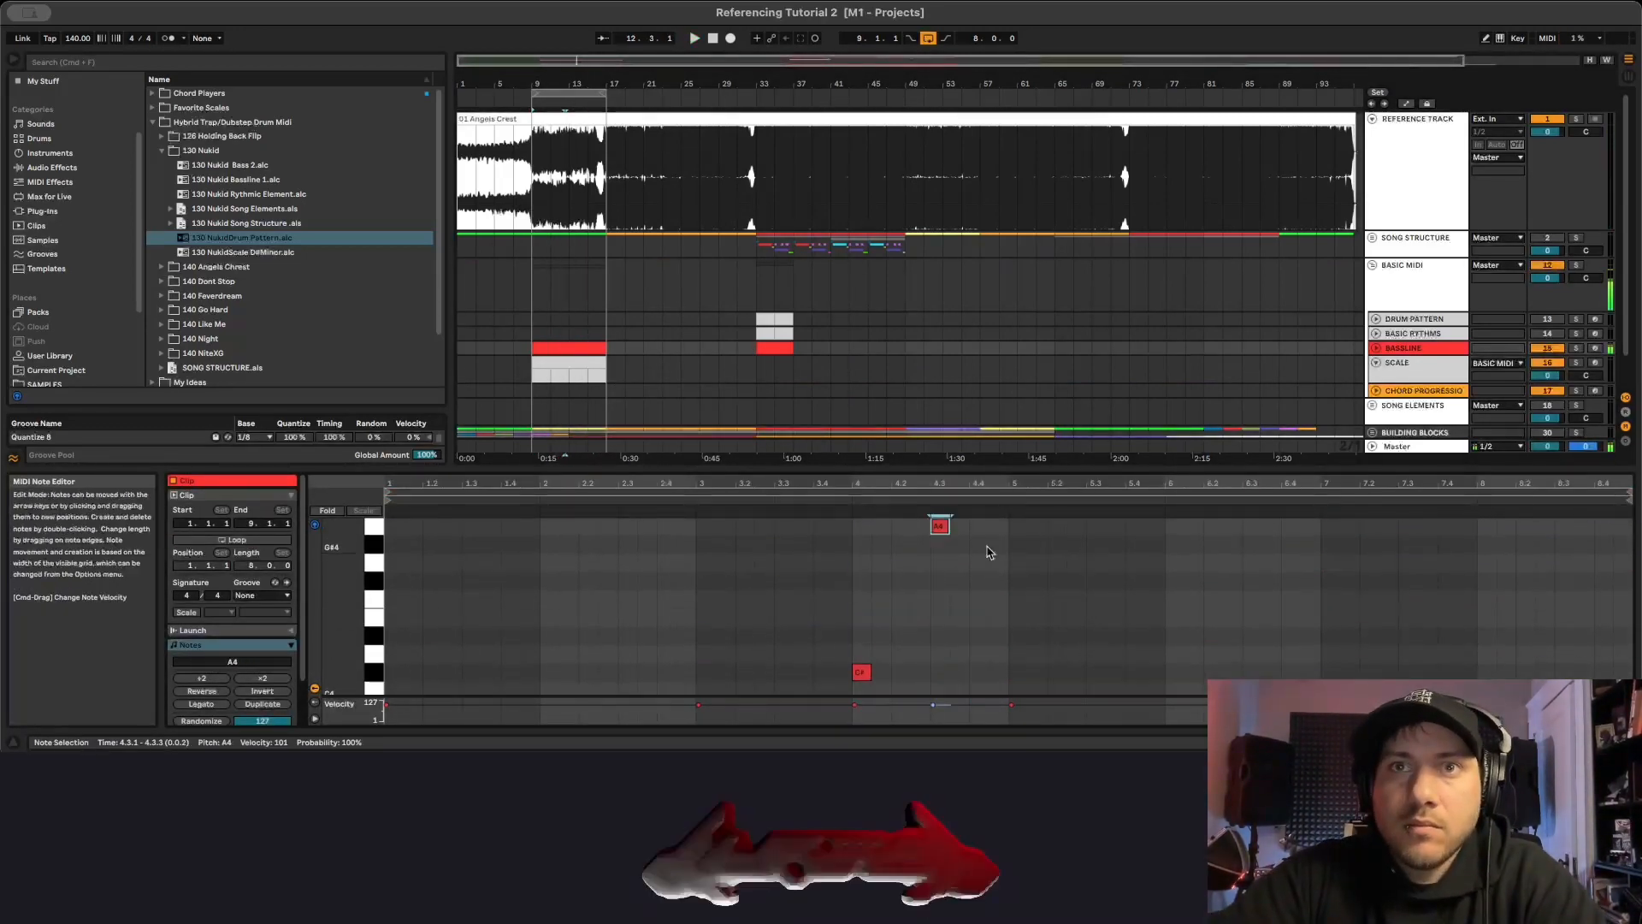
key(space)
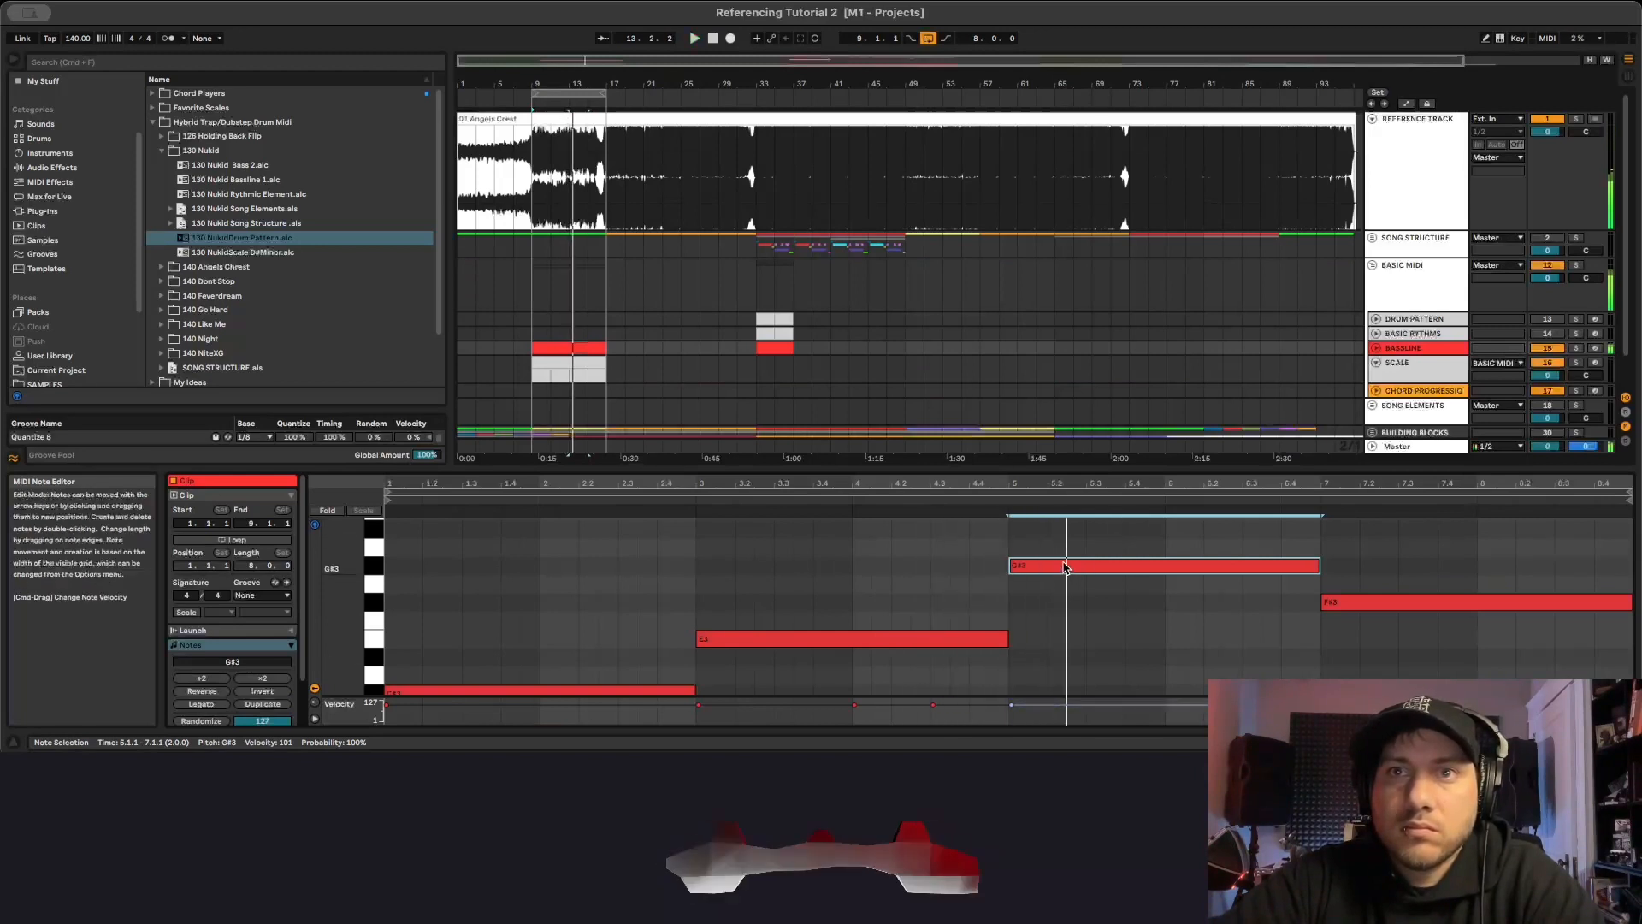
drag(1065, 567, 1064, 550)
click(1018, 500)
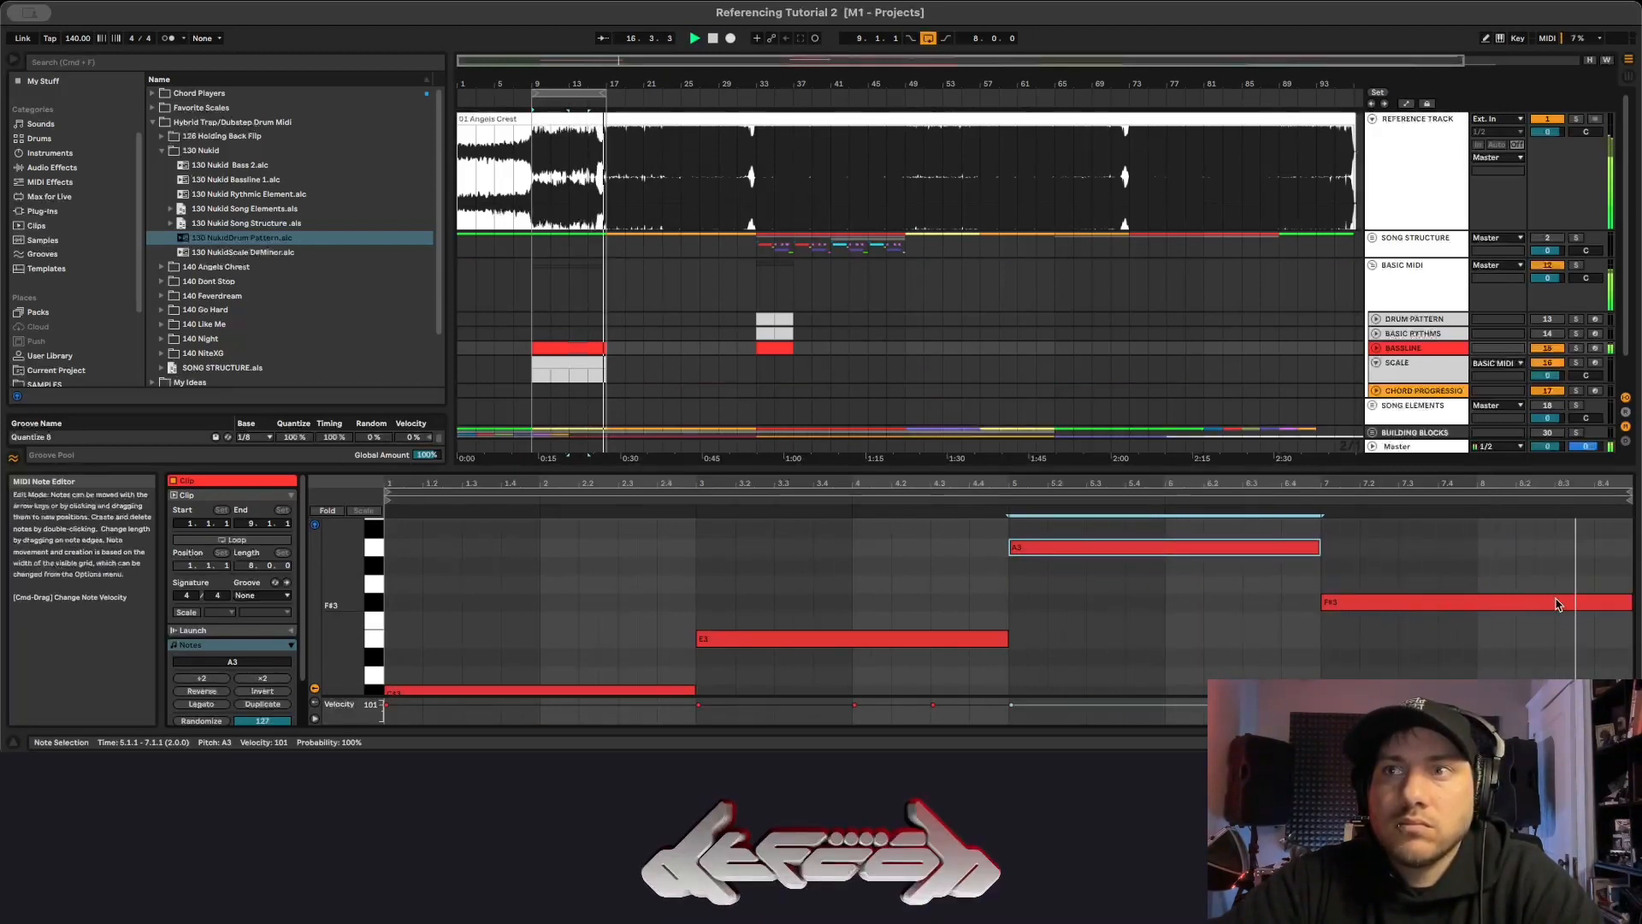
key(space)
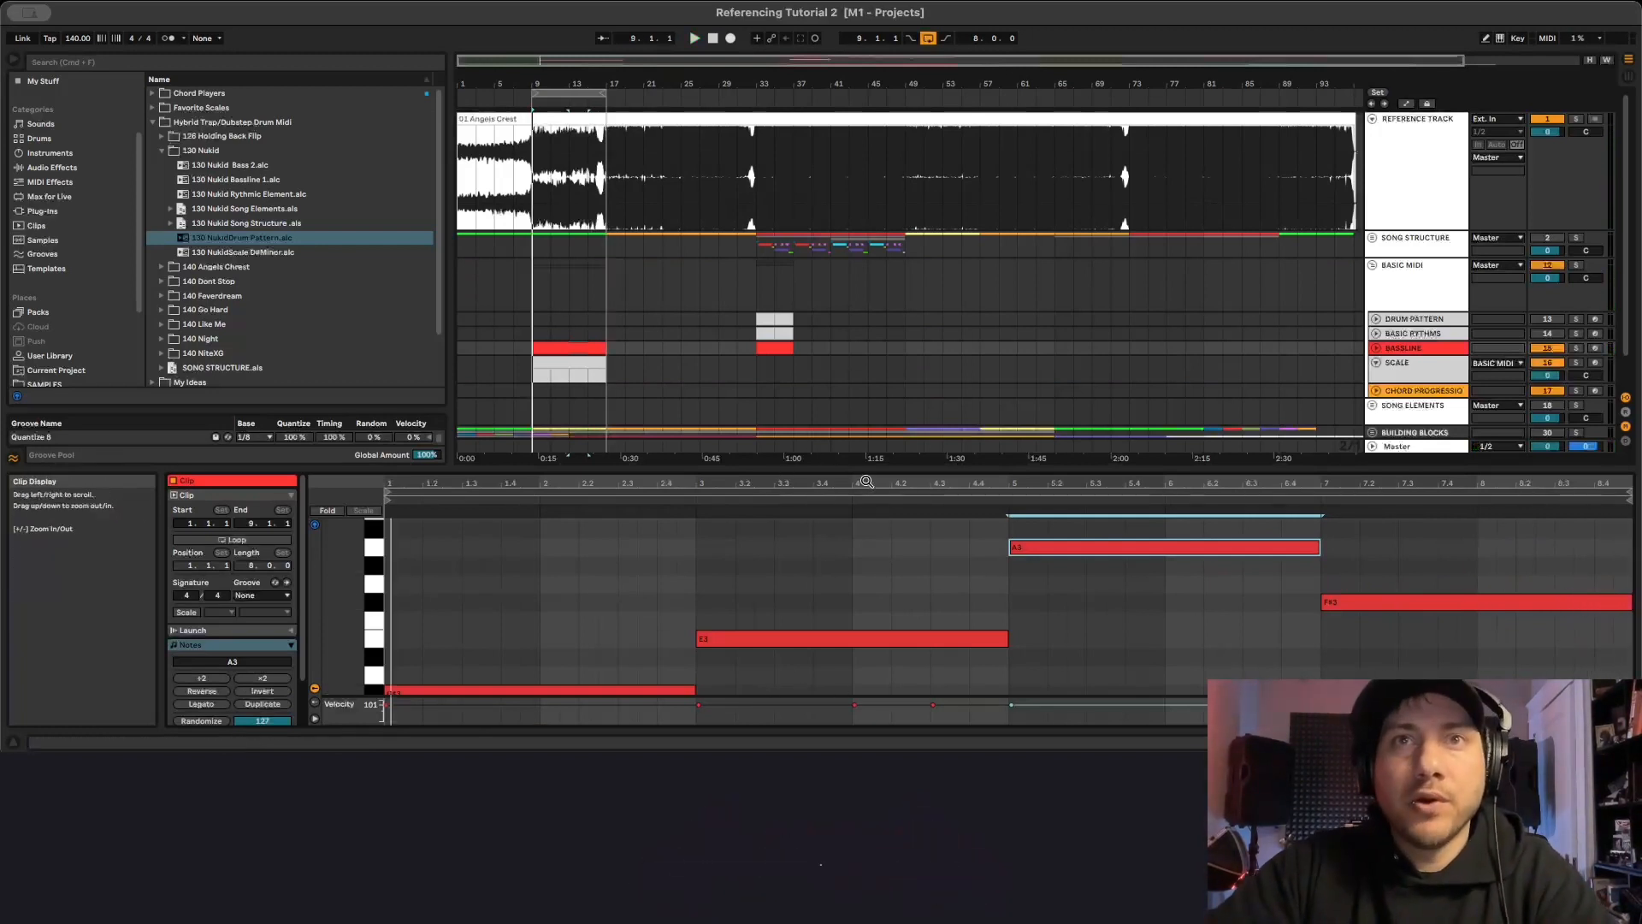
Enlarge the clip editor and fold the piano roll to only the pitches used by the bass notes.
drag(869, 467, 871, 365)
scroll(866, 671, up, 3)
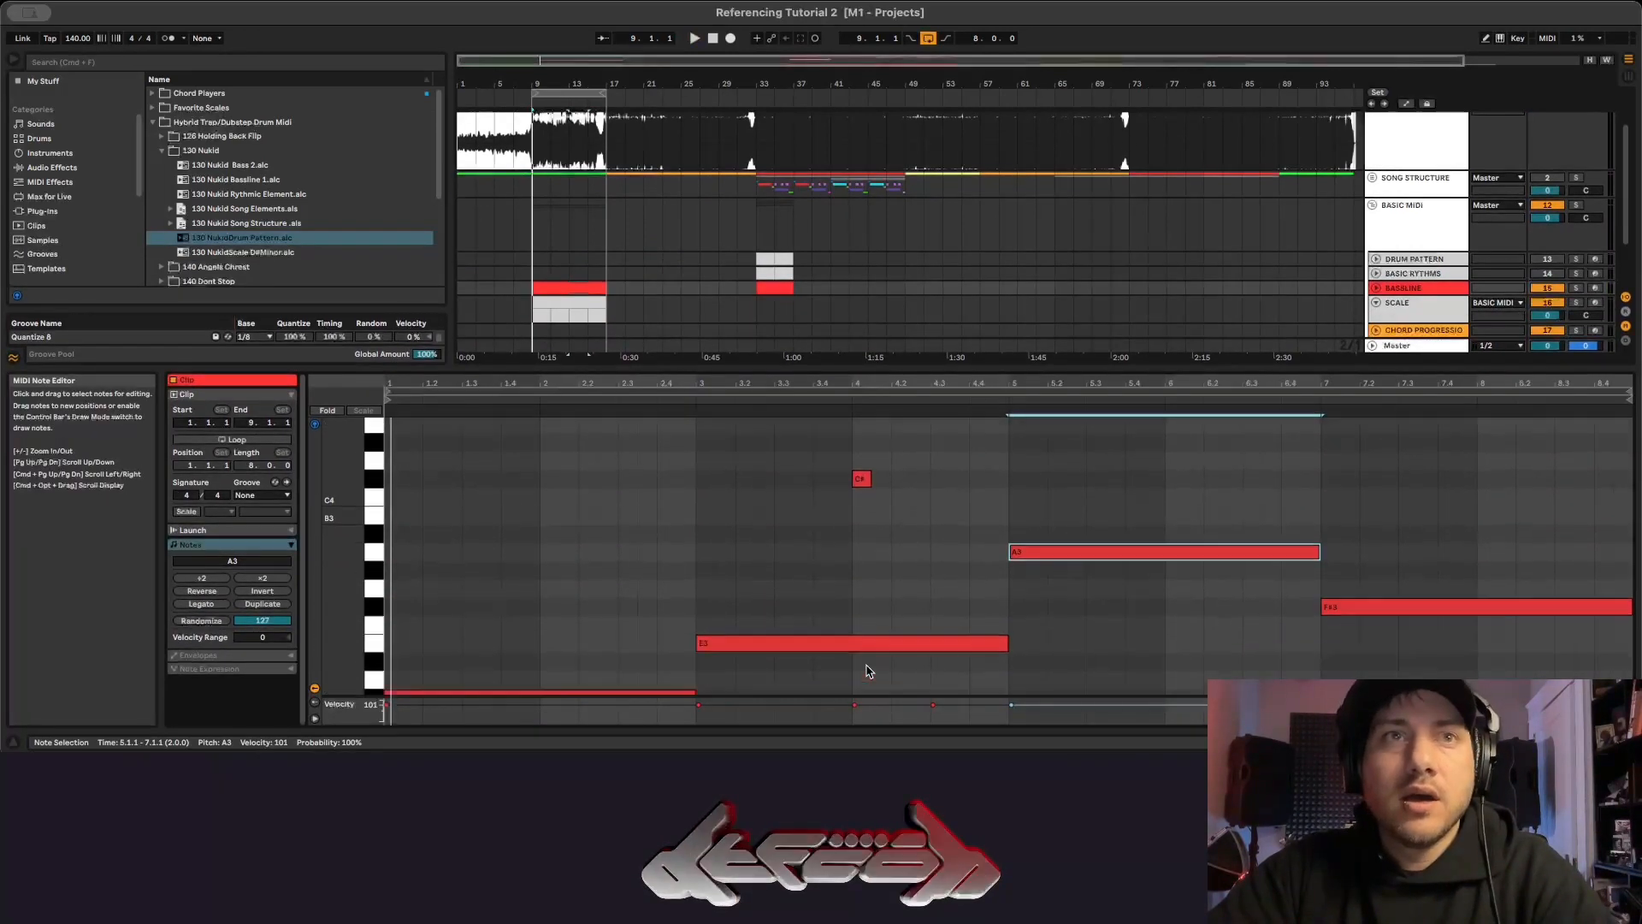
scroll(867, 671, down, 2)
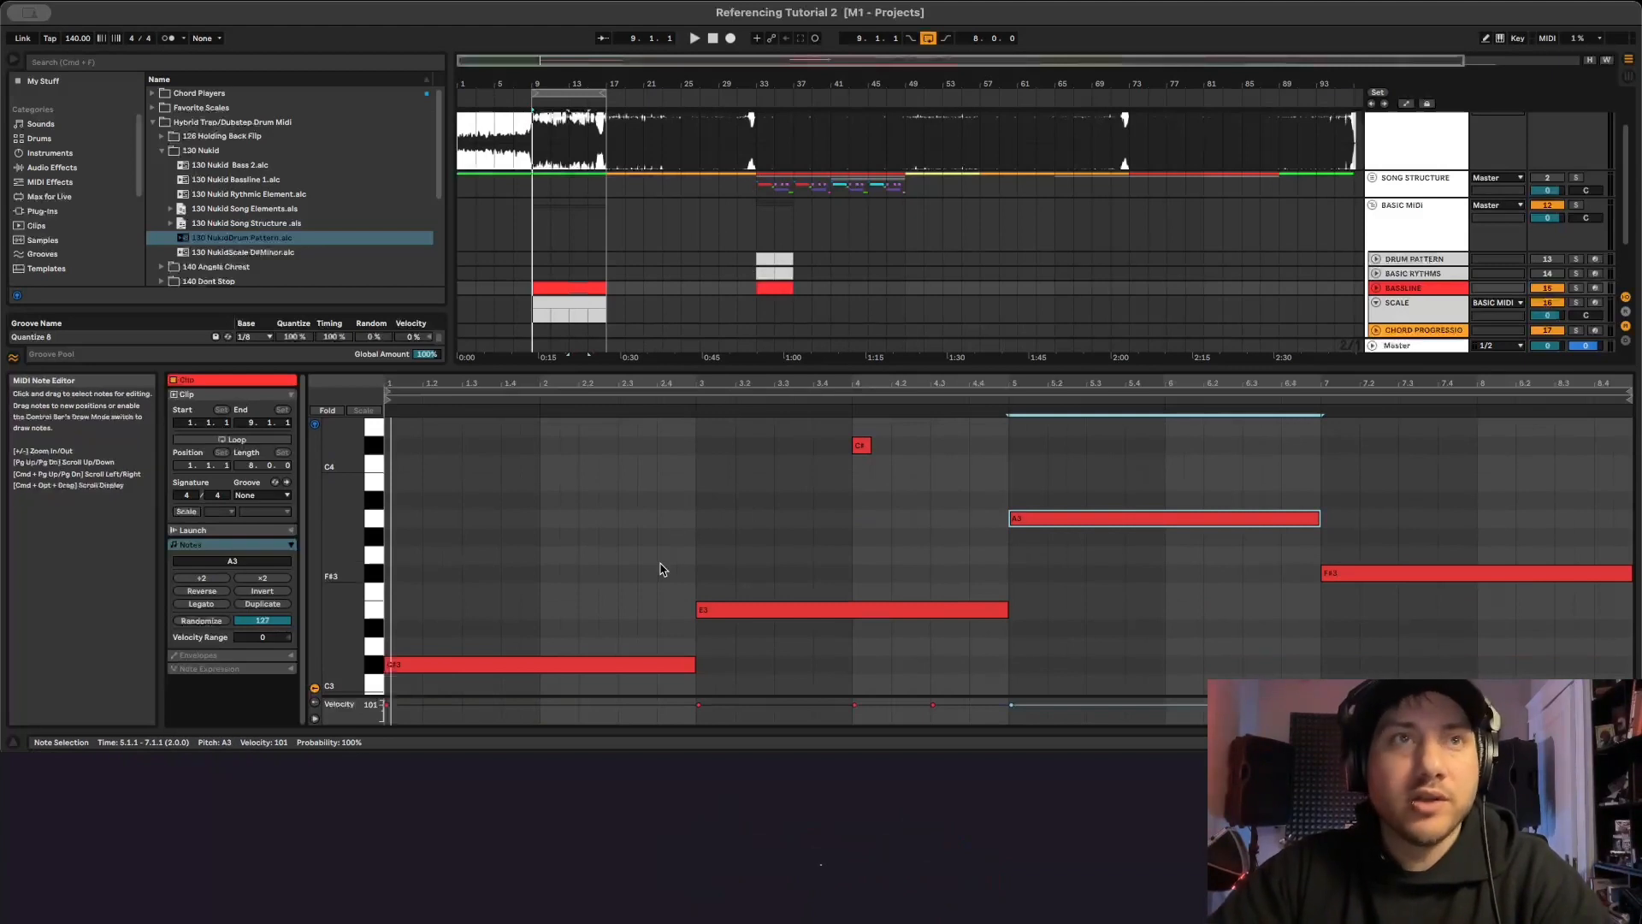
click(328, 411)
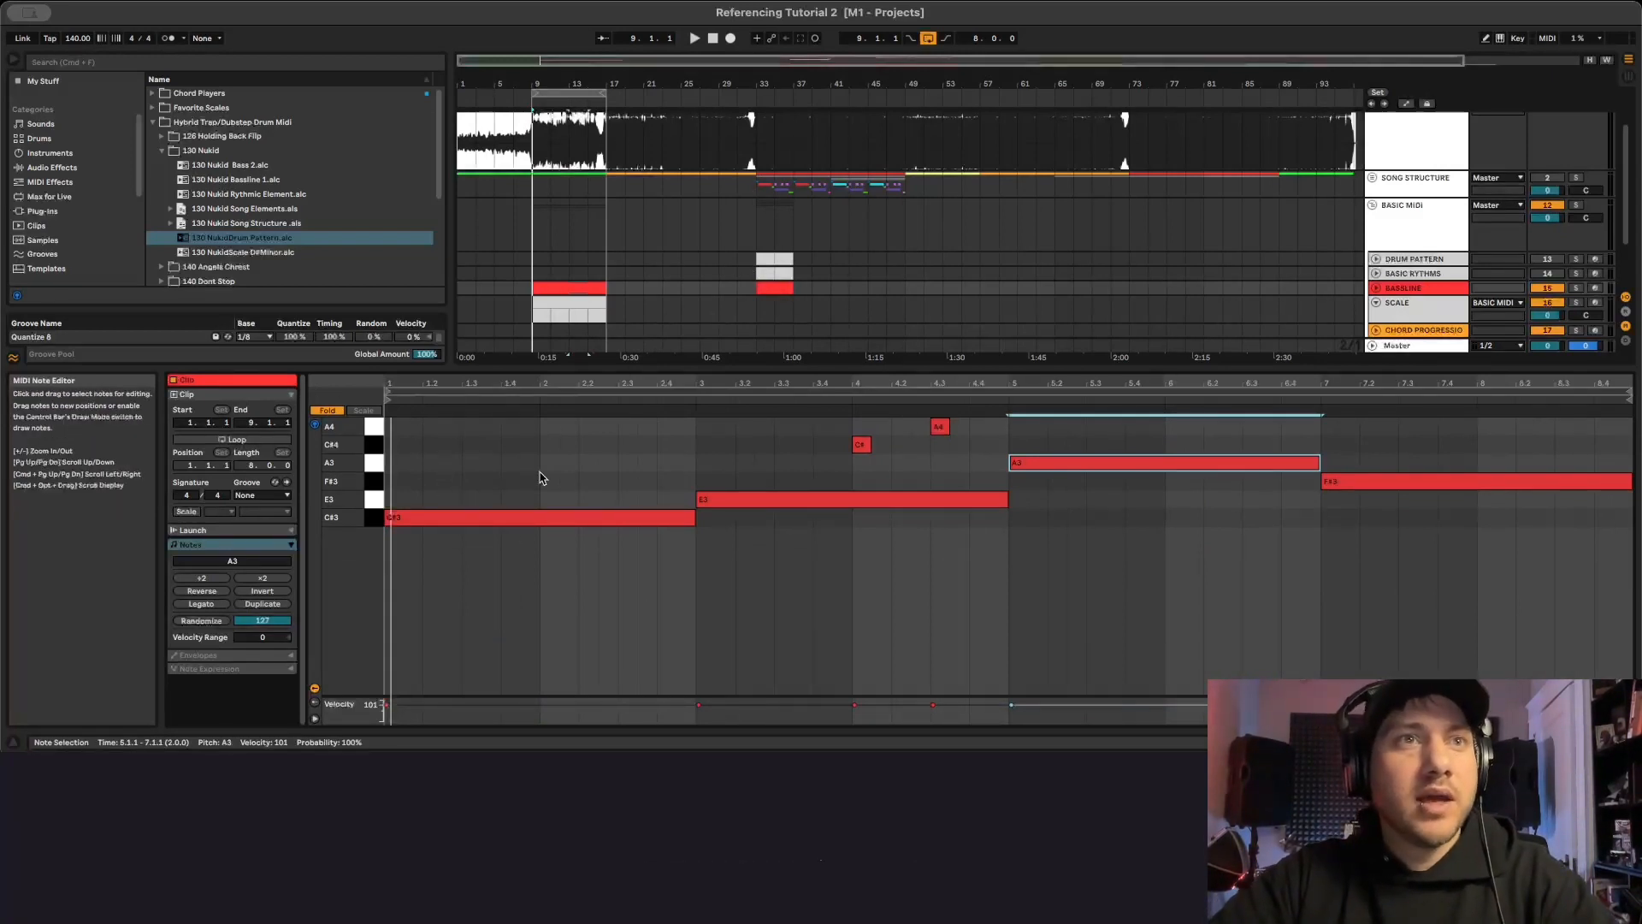
Turn on scale highlighting for the bass clip and set its scale to C#/Db Minor.
click(188, 512)
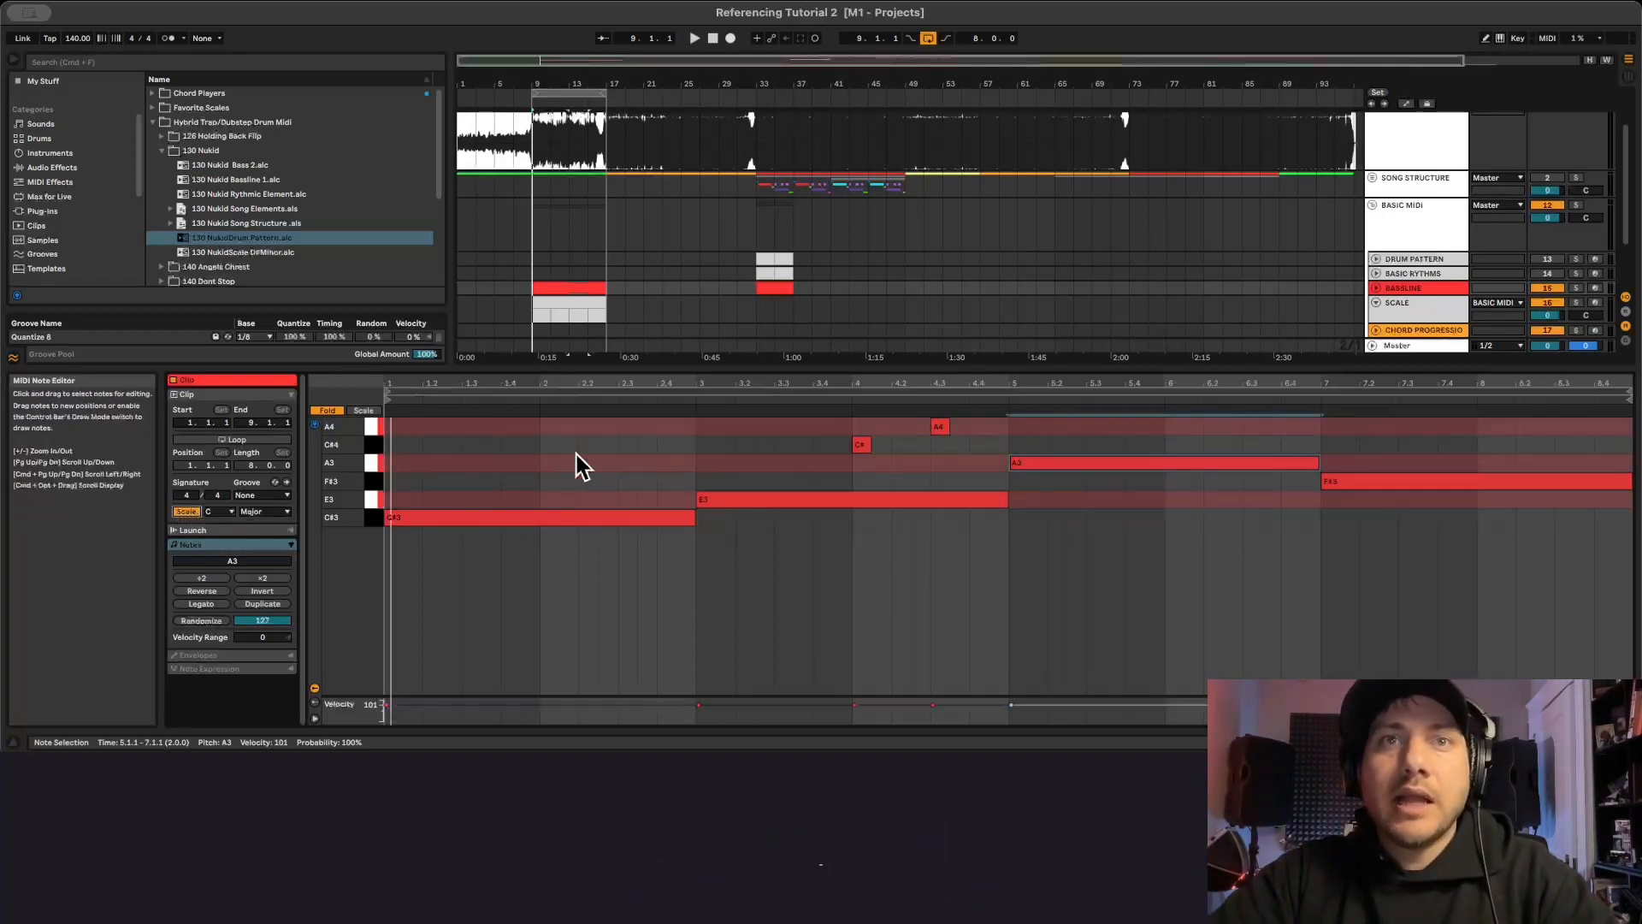
click(216, 511)
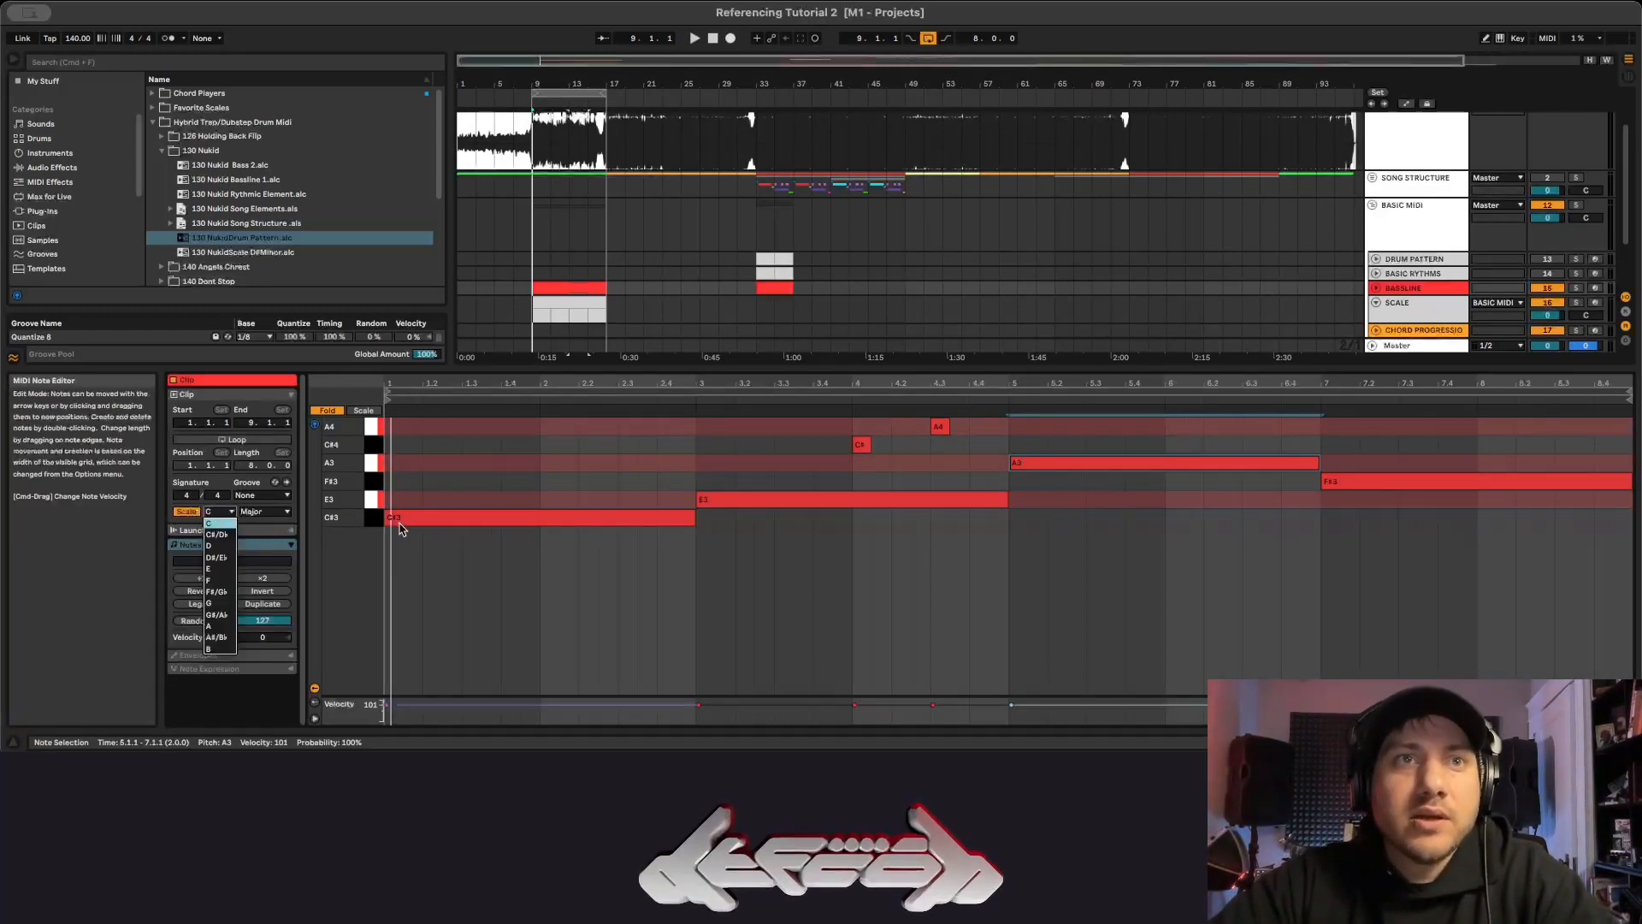
click(217, 536)
click(261, 512)
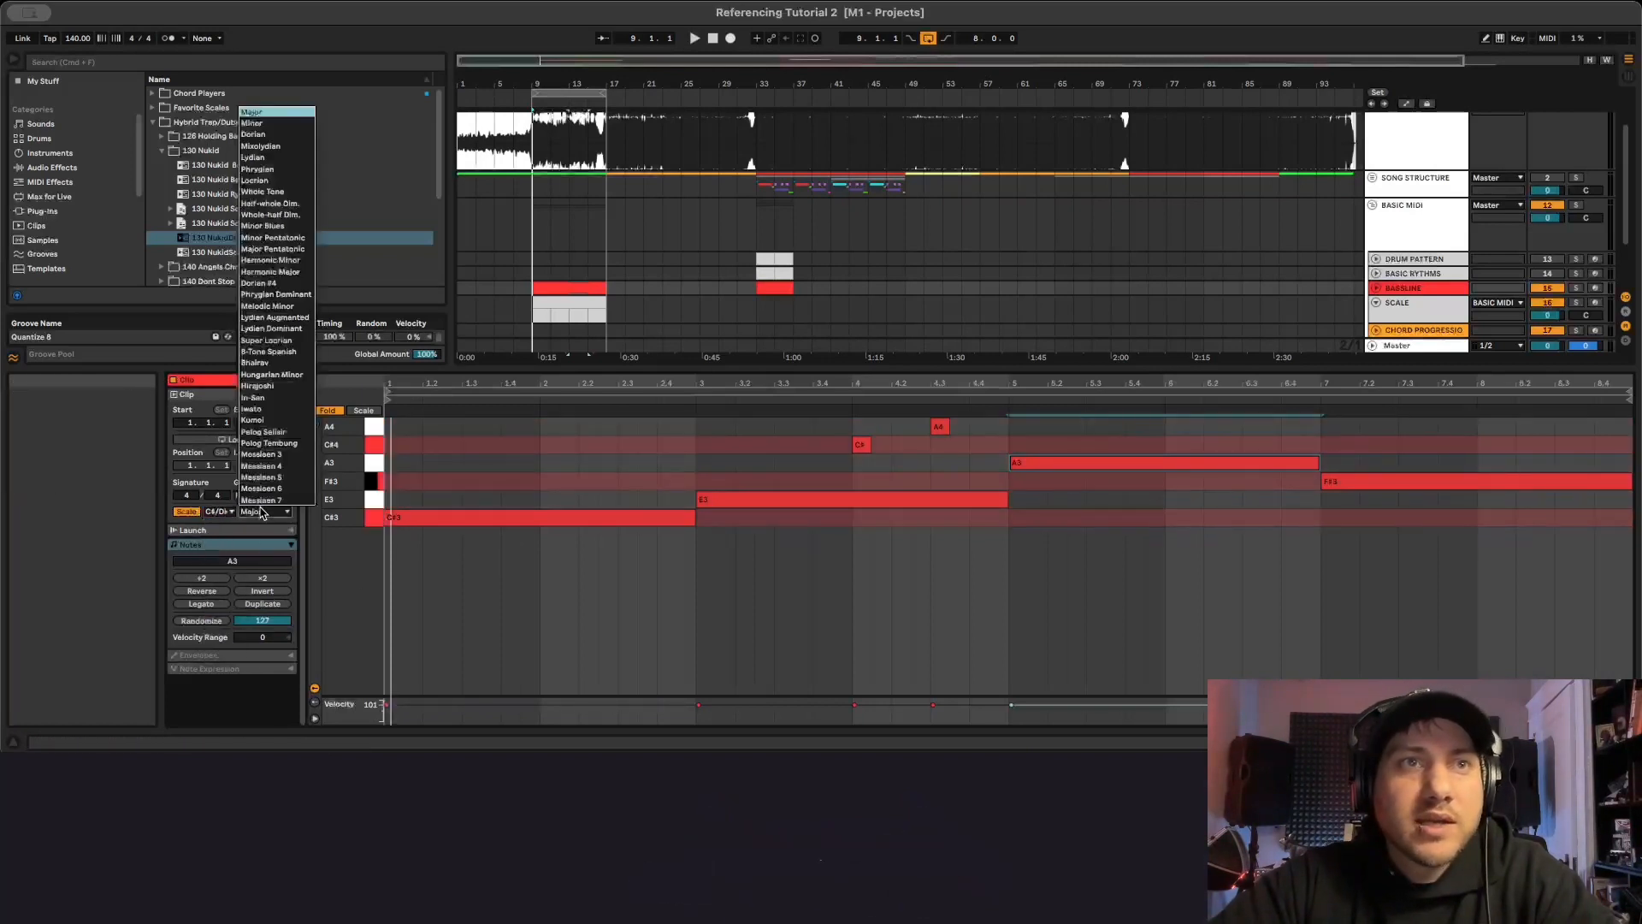
click(261, 513)
click(261, 513)
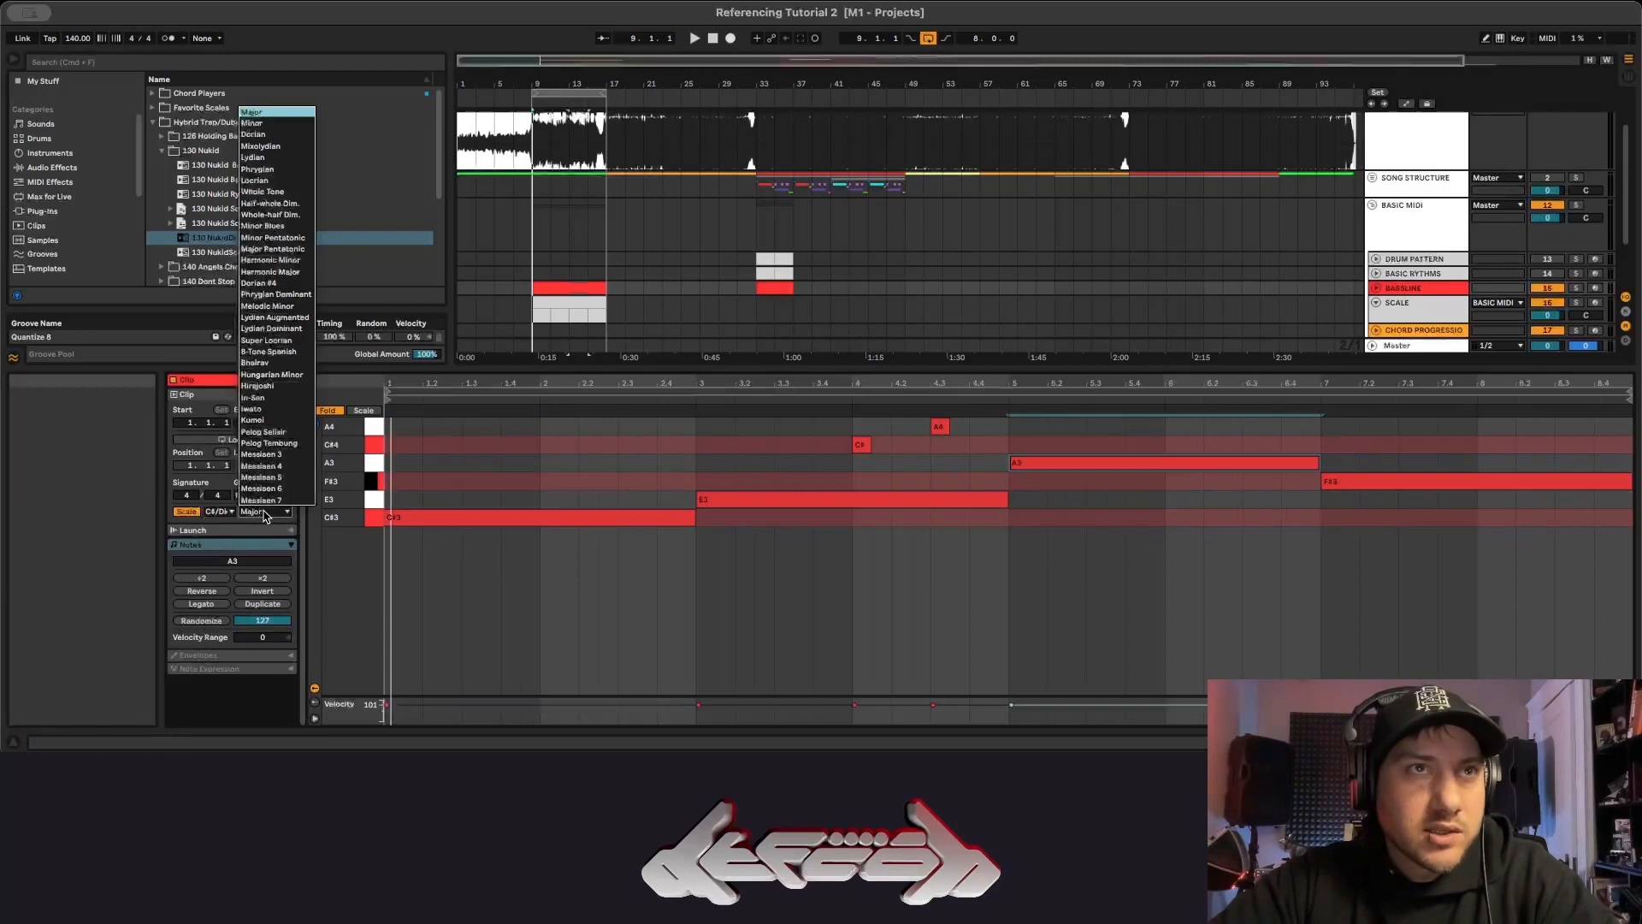
click(272, 130)
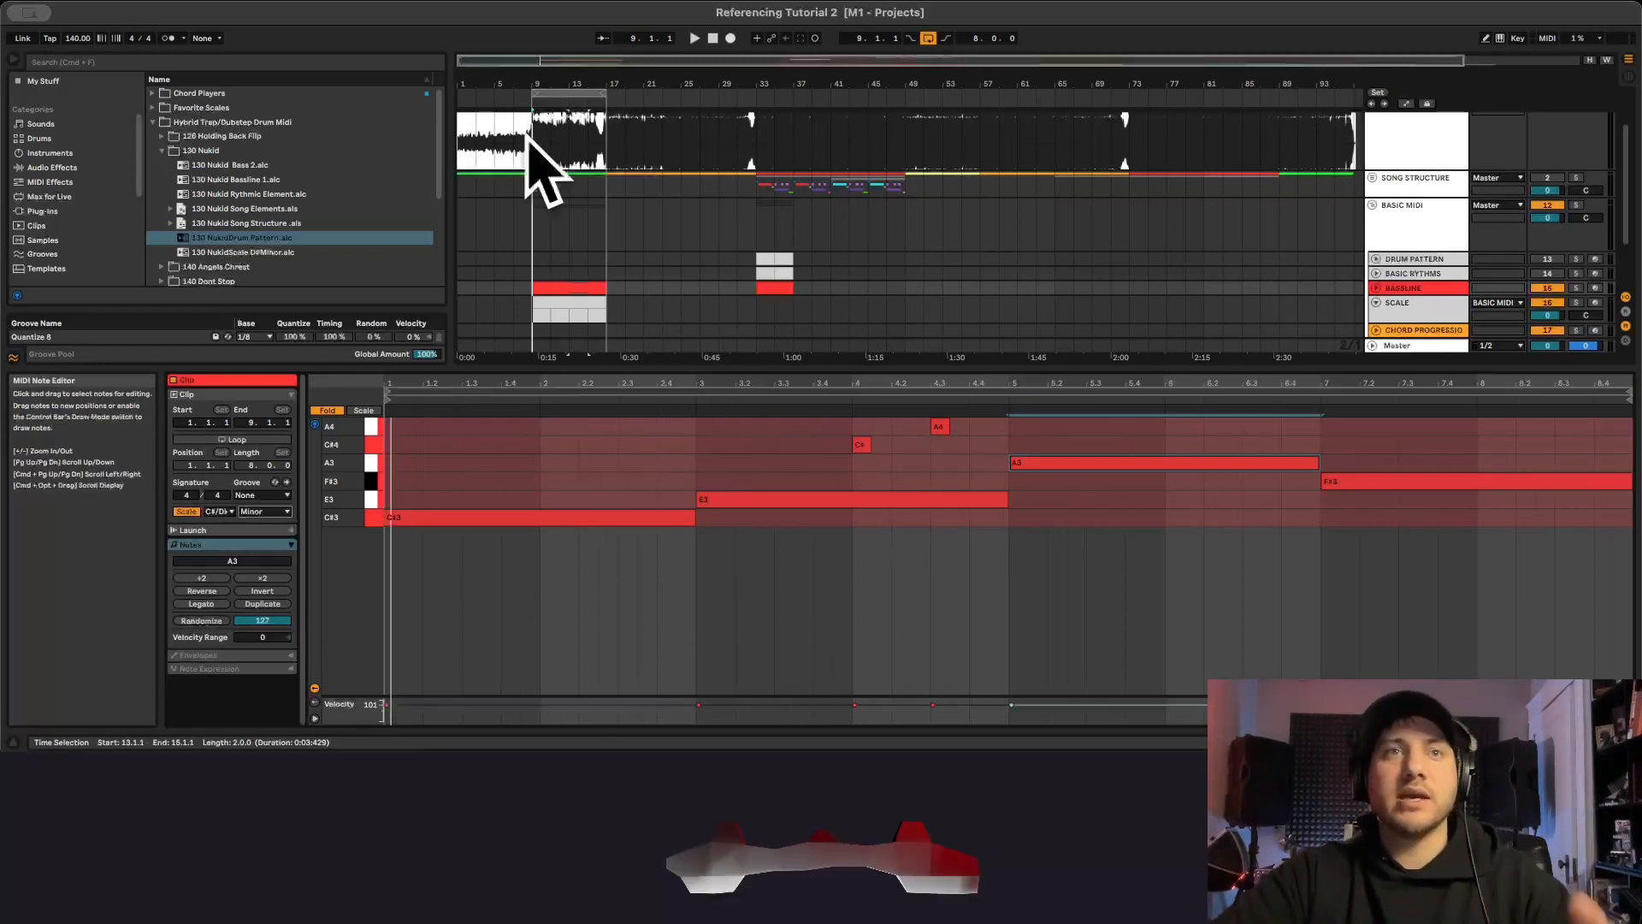
Collapse the 130 Nukid folder in the browser and fold the SCALE track.
click(161, 151)
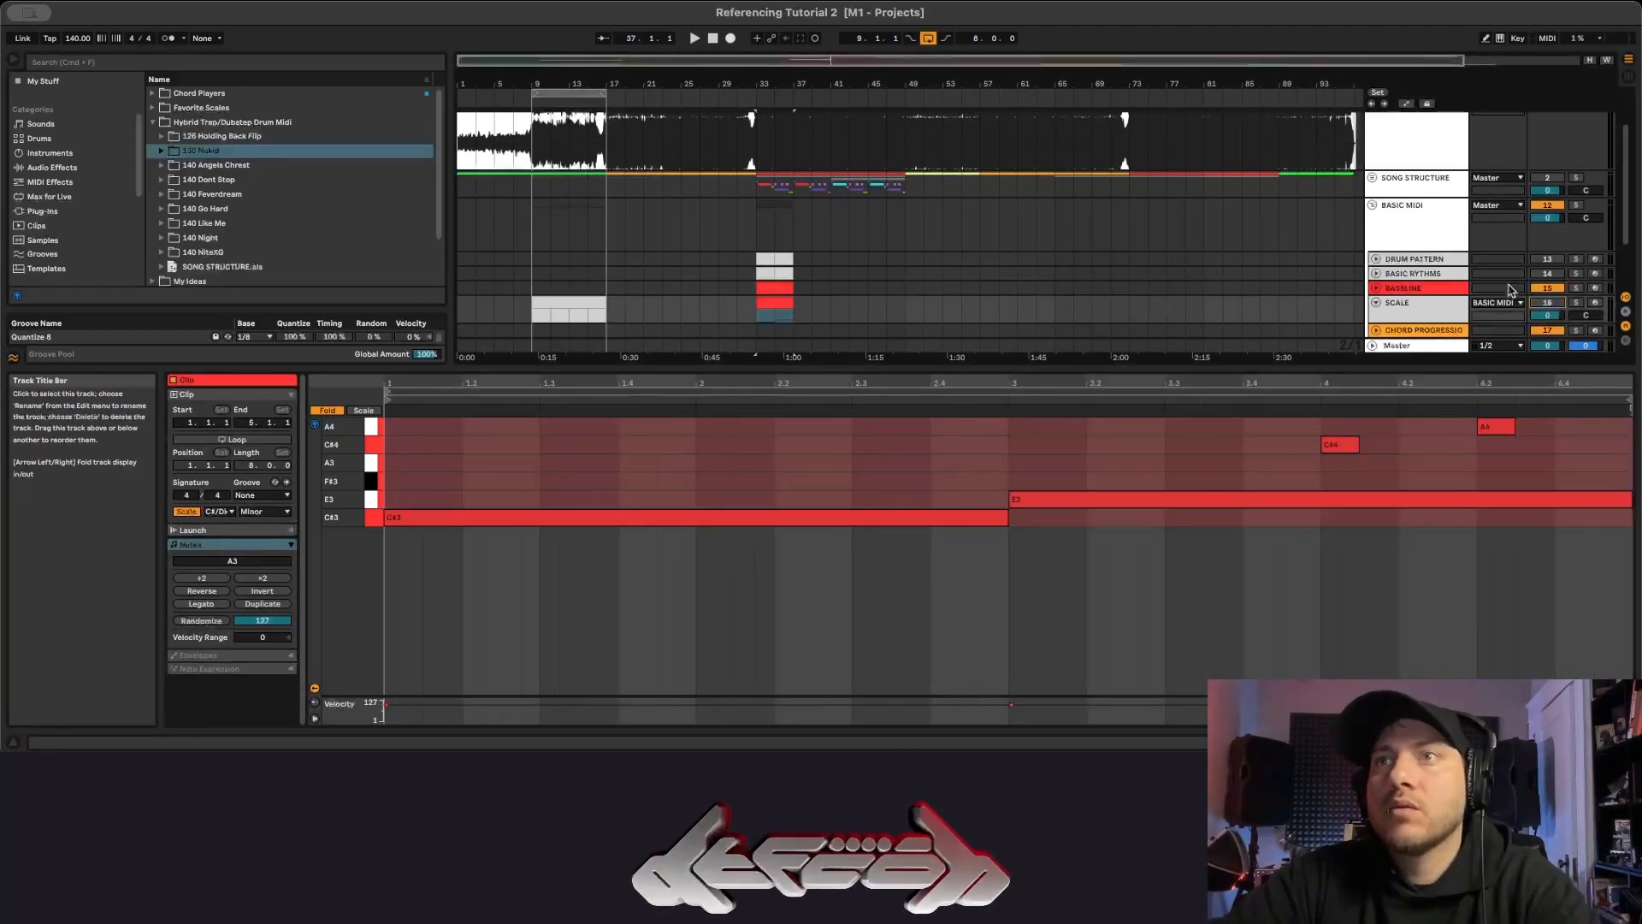
click(1377, 303)
click(1418, 273)
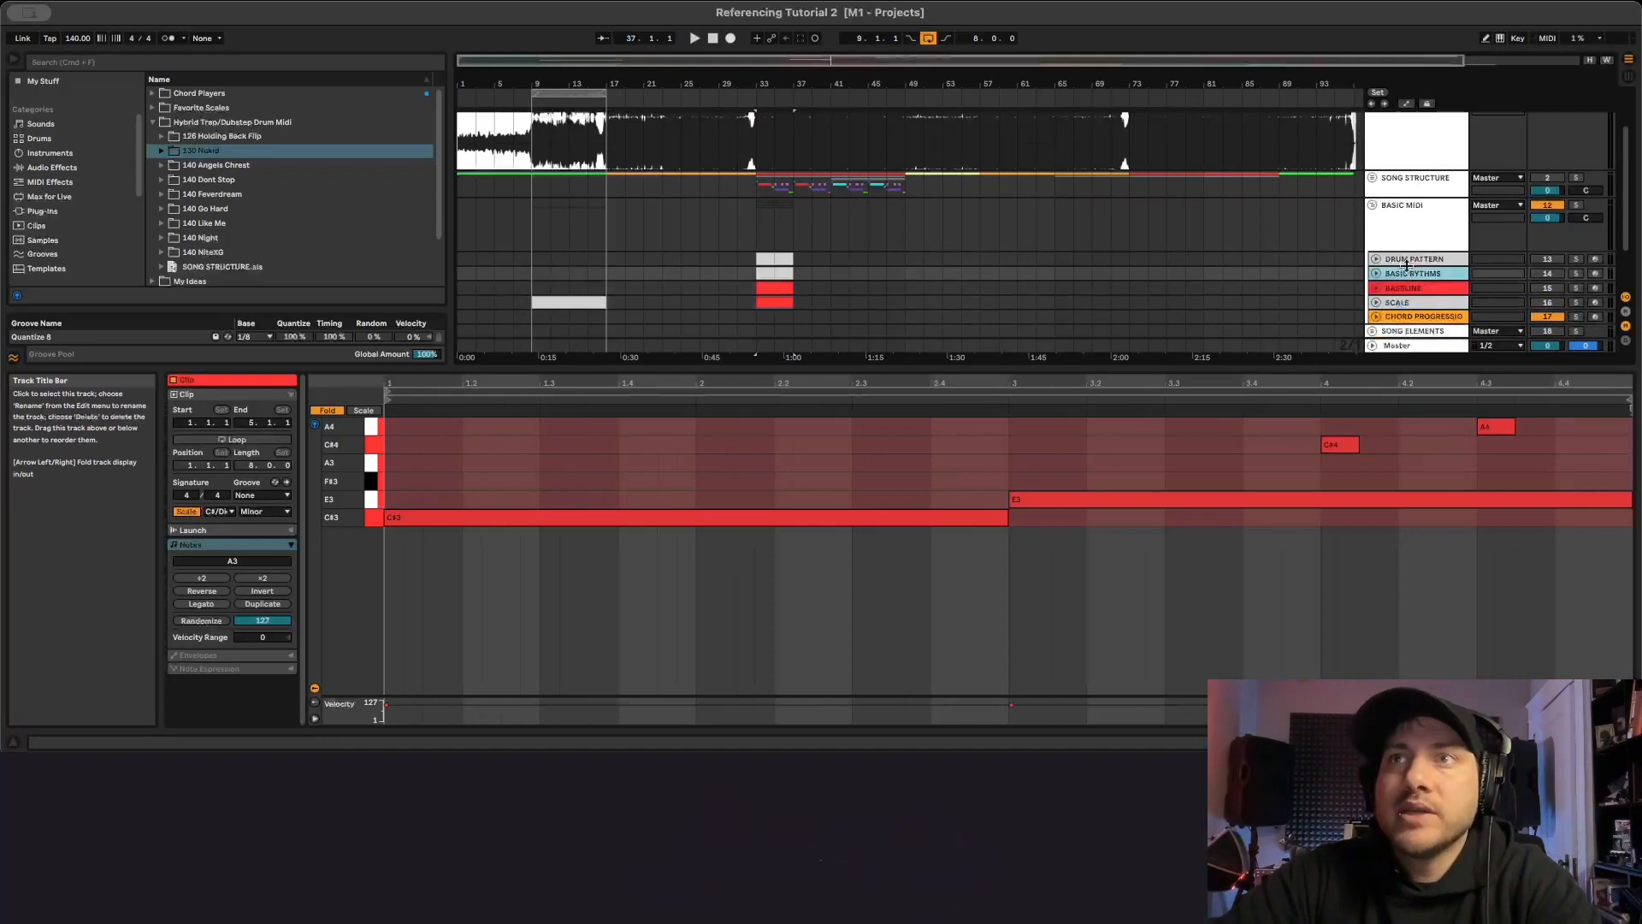
click(1423, 260)
scroll(1411, 299, down, 1)
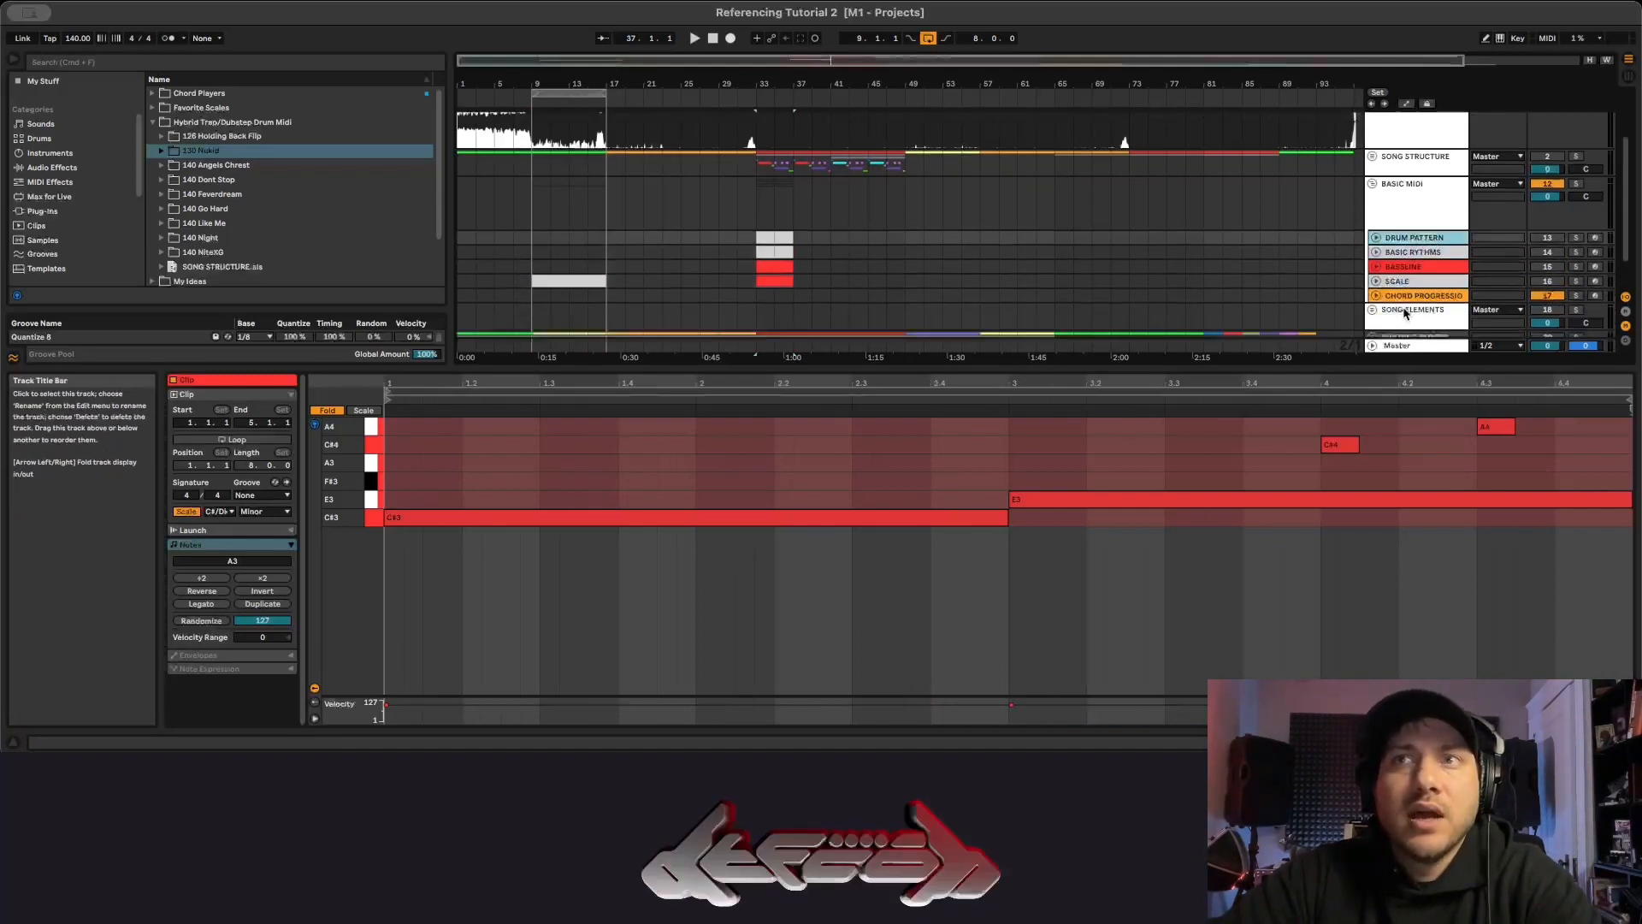
scroll(1411, 301, down, 1)
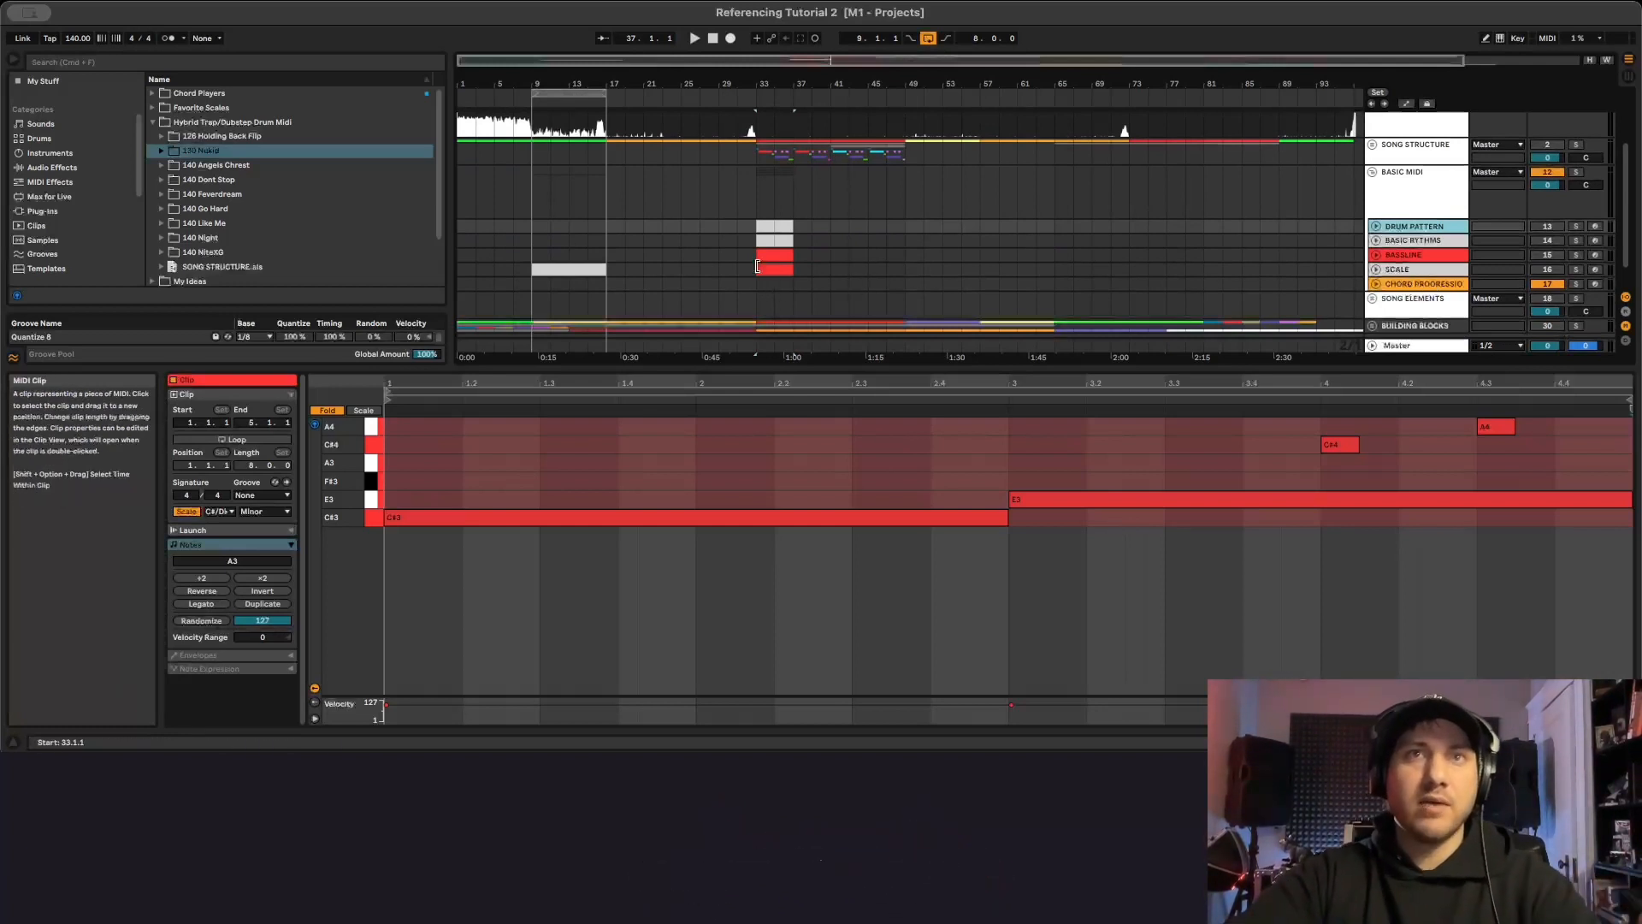
click(997, 523)
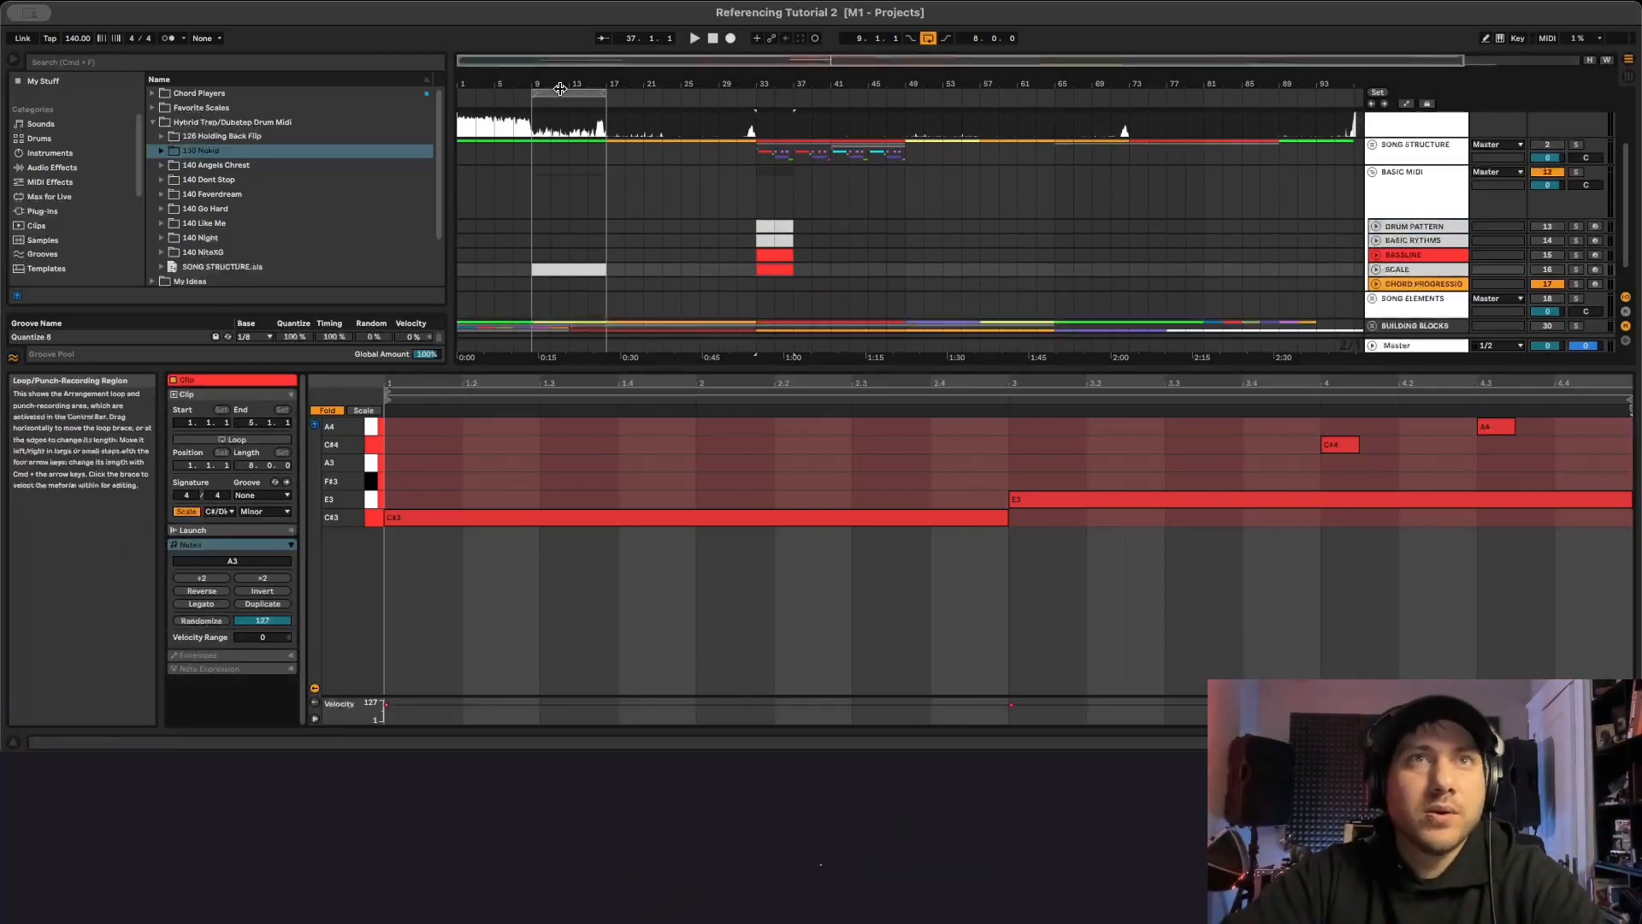
Delete the empty SCALE clip at bar 9 and set the arrangement loop to the eight bars starting at bar 33.
click(561, 270)
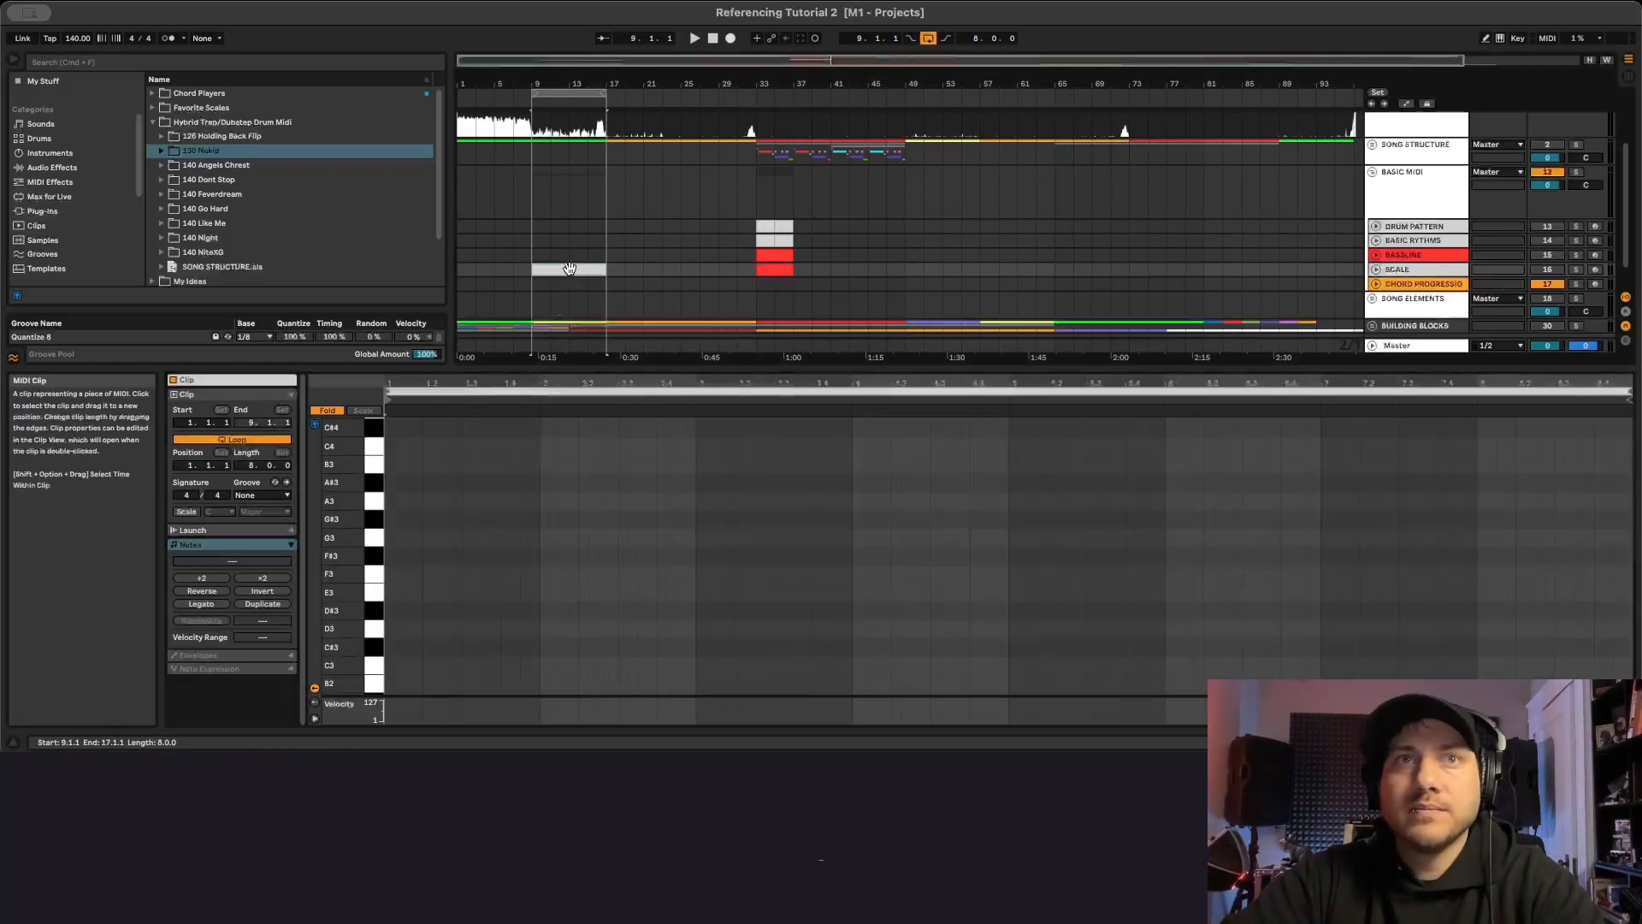
key(super+l)
scroll(1405, 206, up, 1)
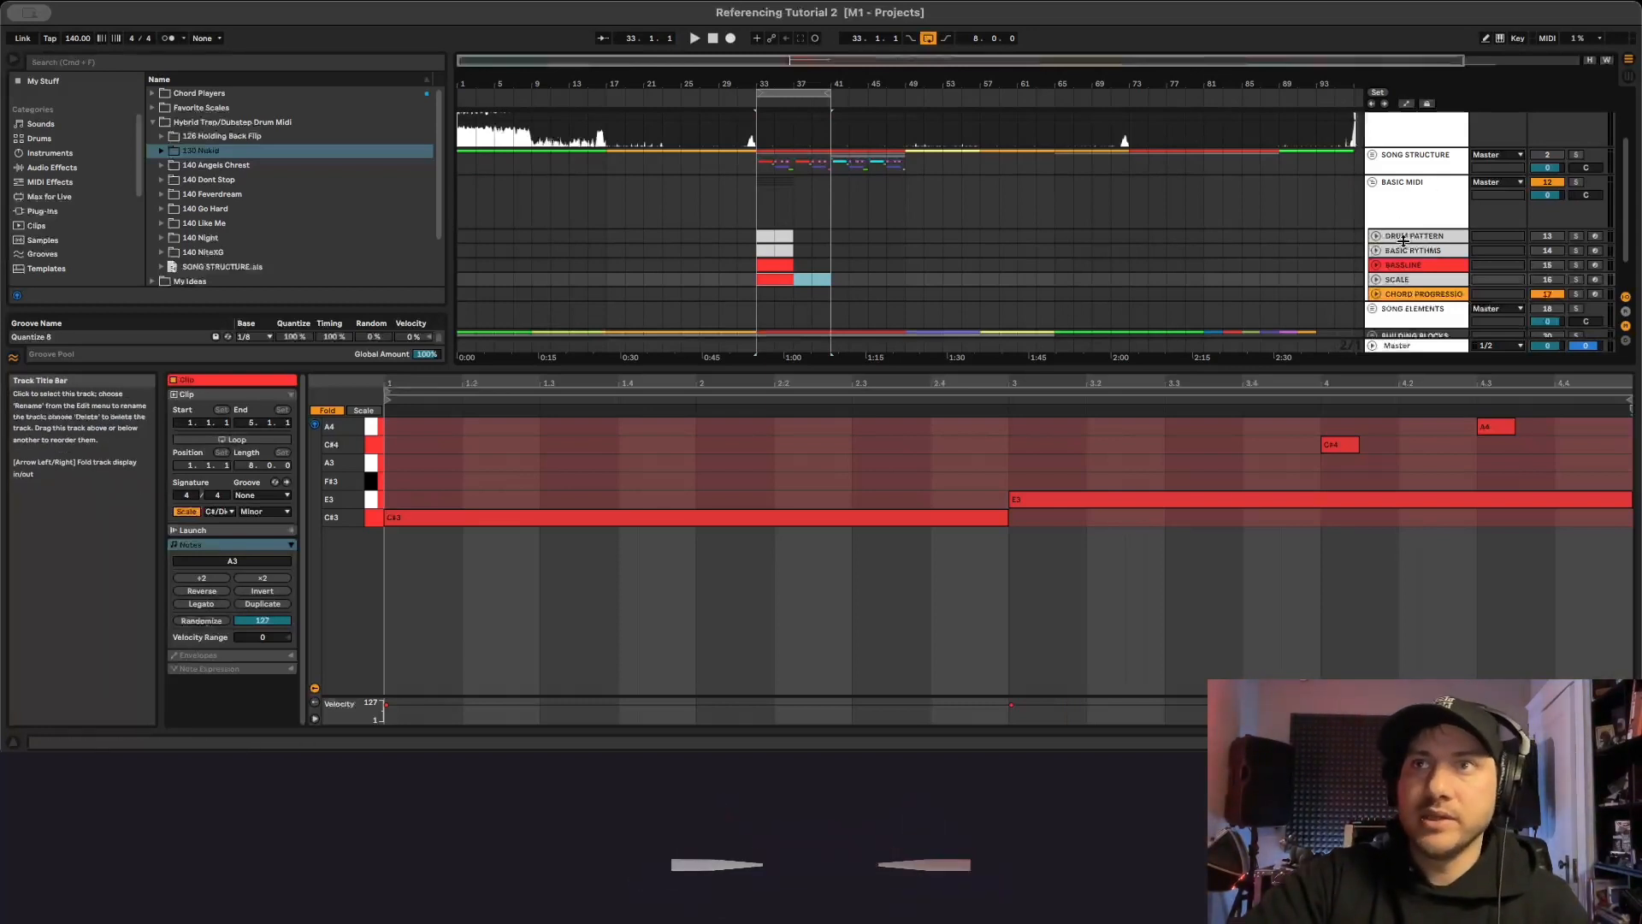
click(1412, 241)
click(1414, 252)
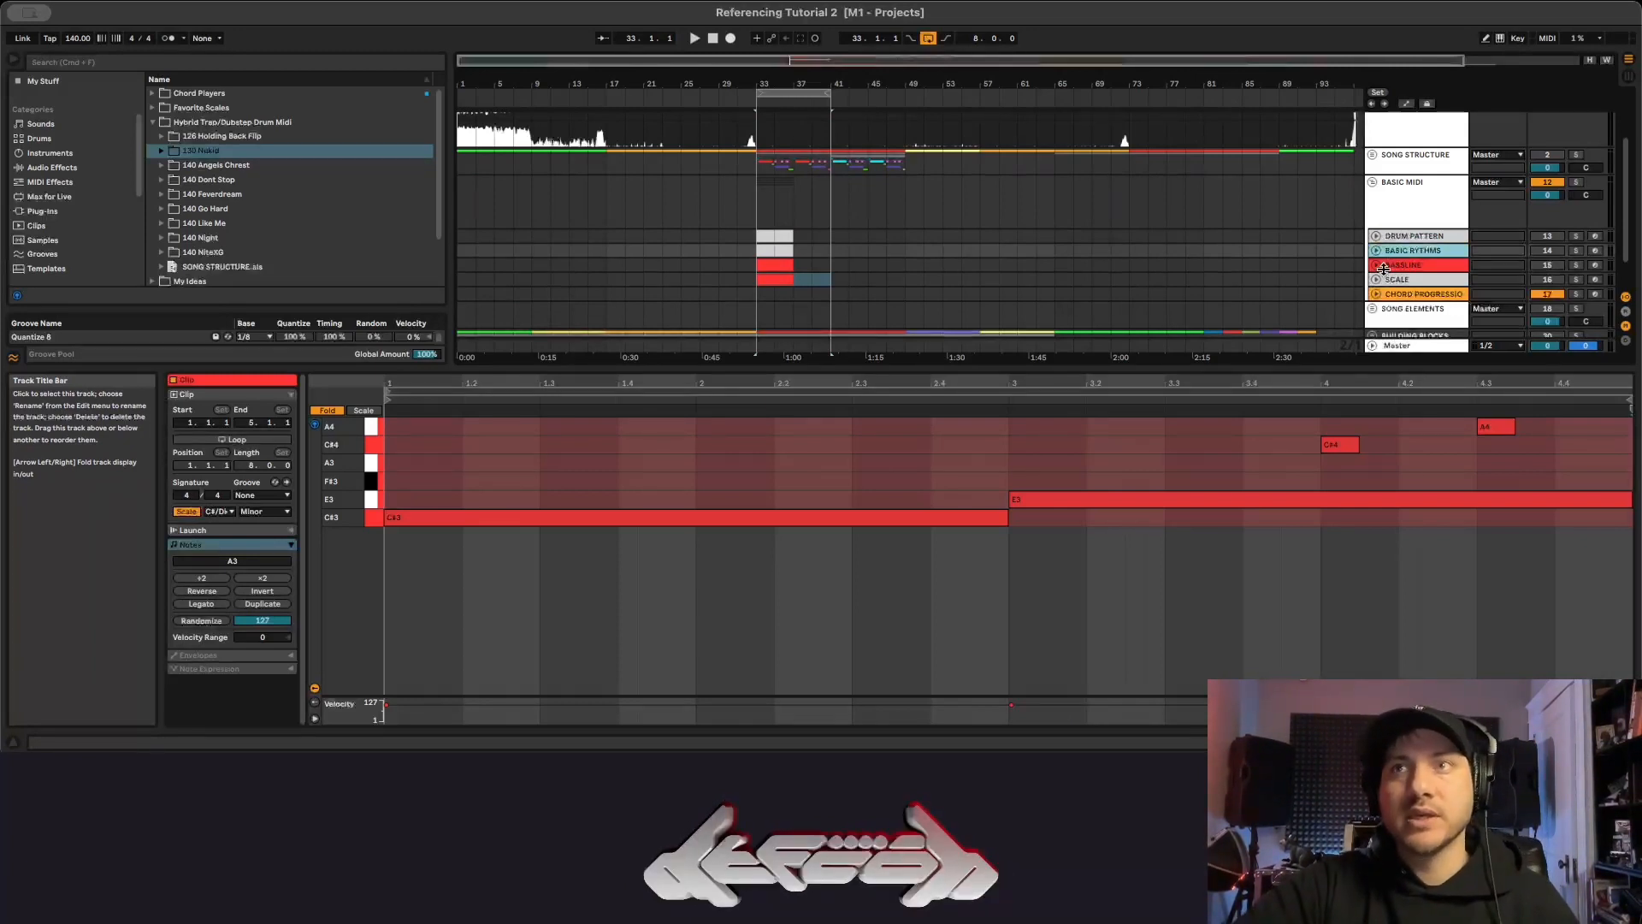
click(1385, 267)
click(1377, 266)
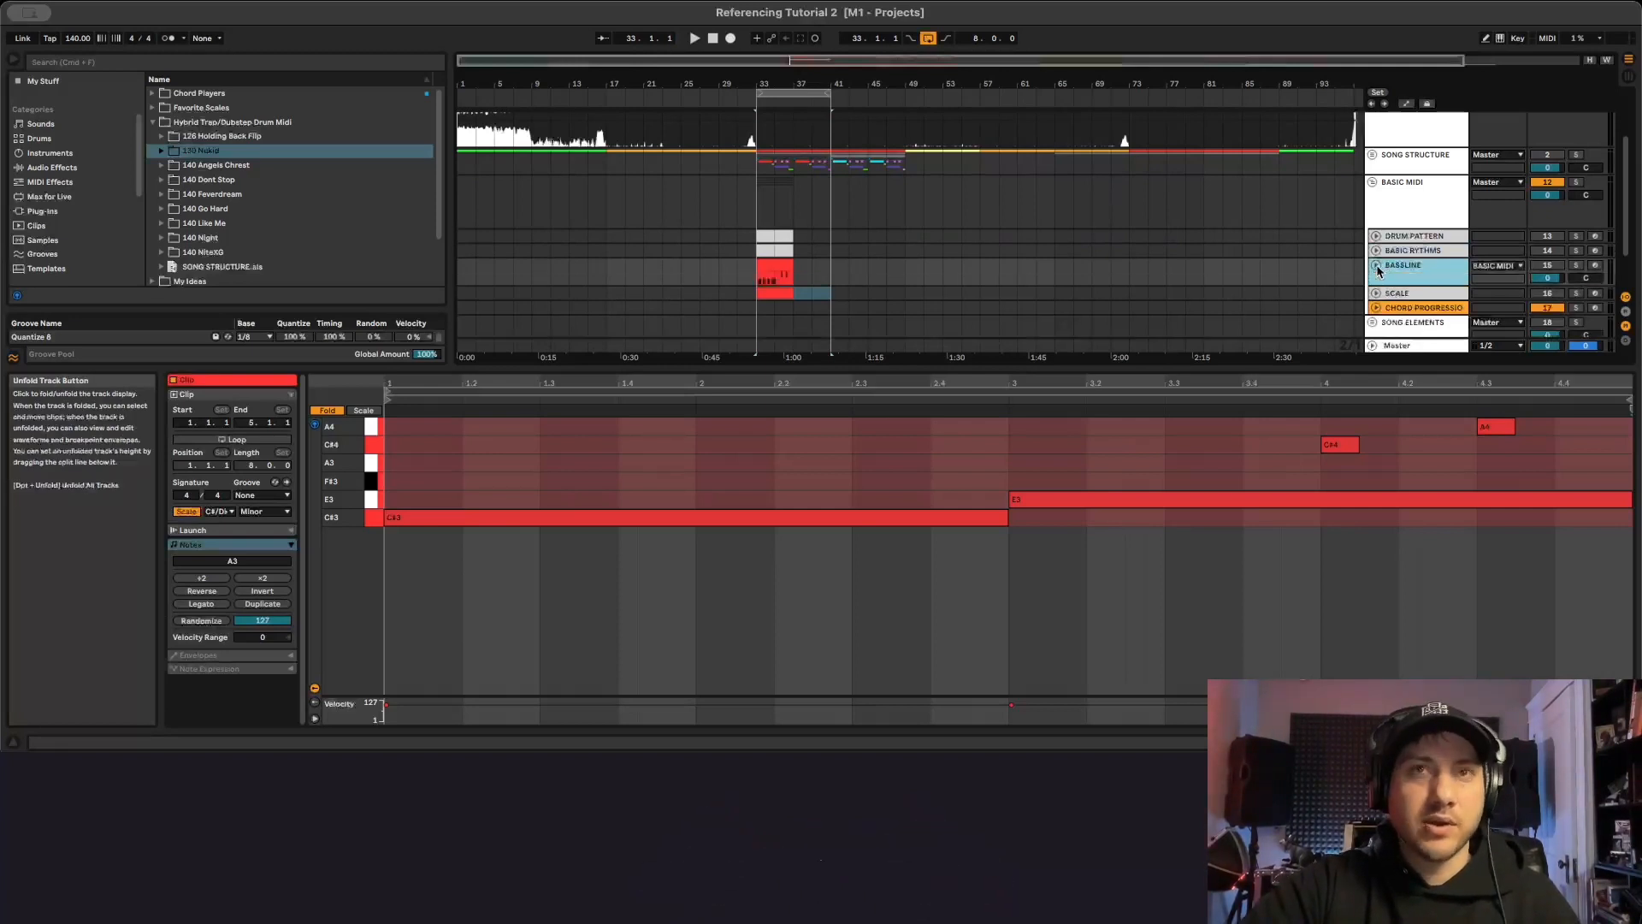
click(1379, 271)
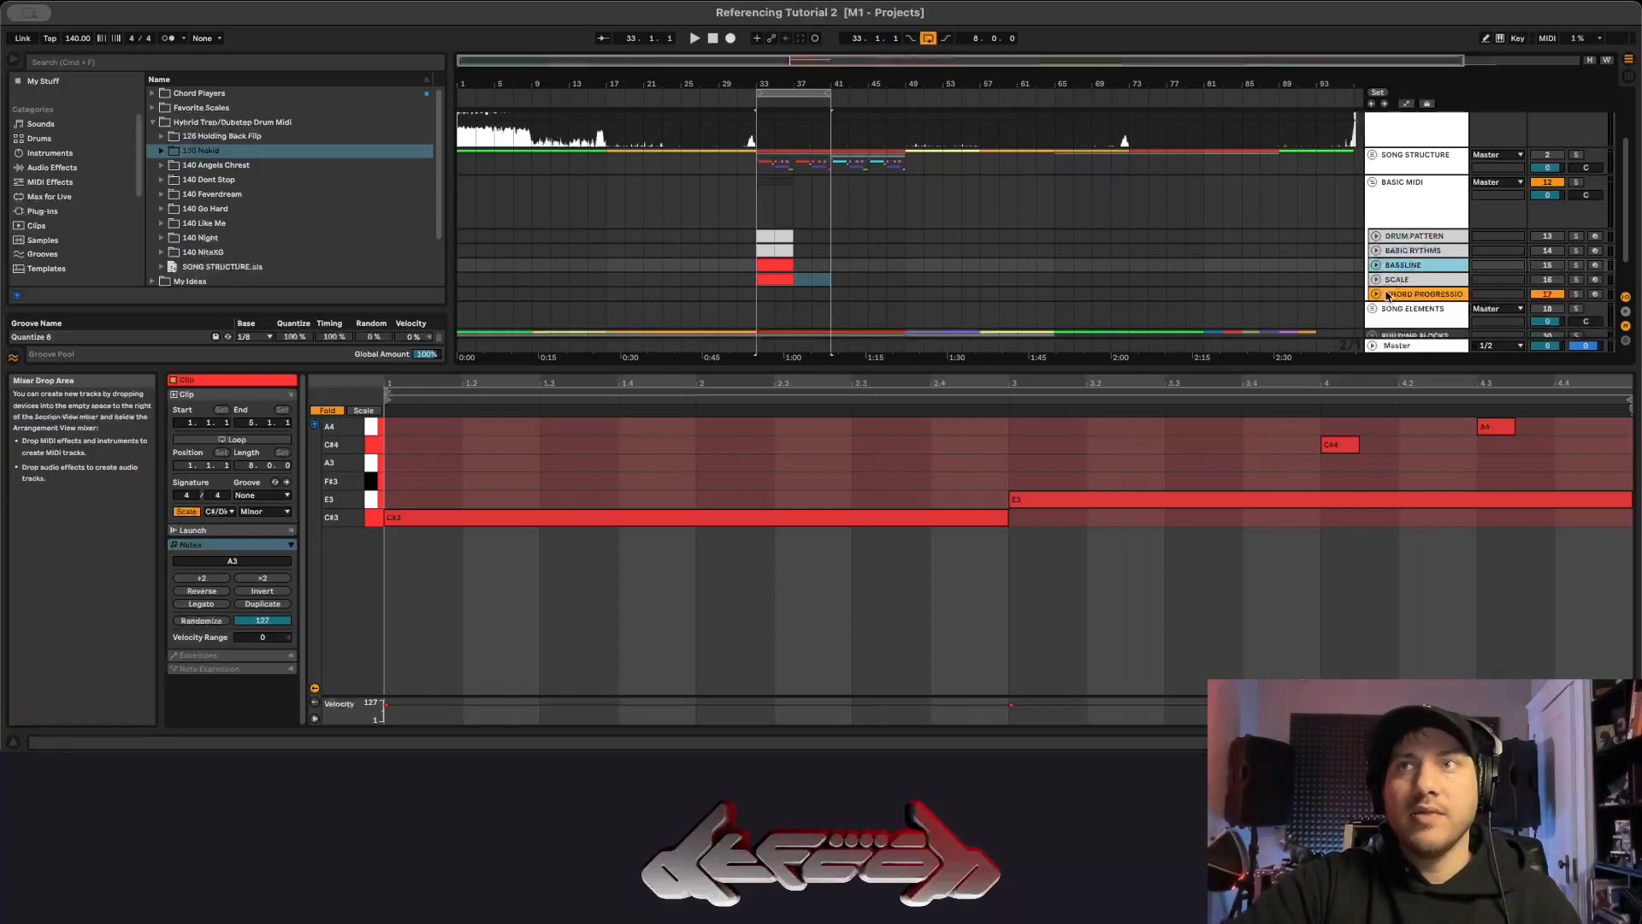
click(1399, 281)
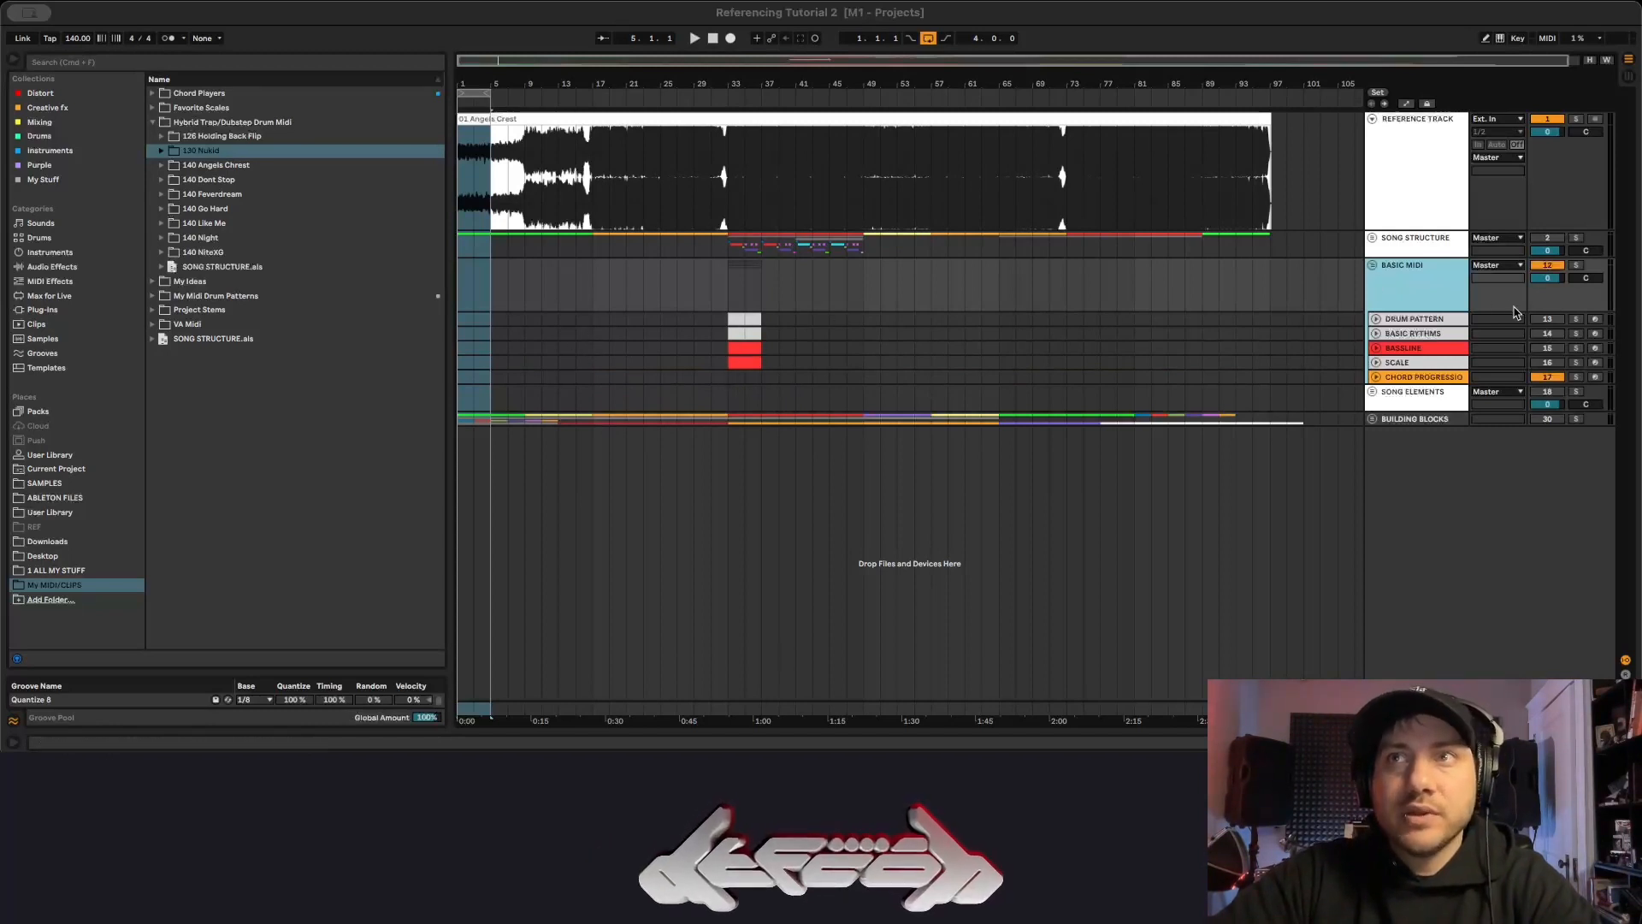
Fold the BASIC MIDI group and unfold the SONG ELEMENTS group to show its tracks.
click(1373, 266)
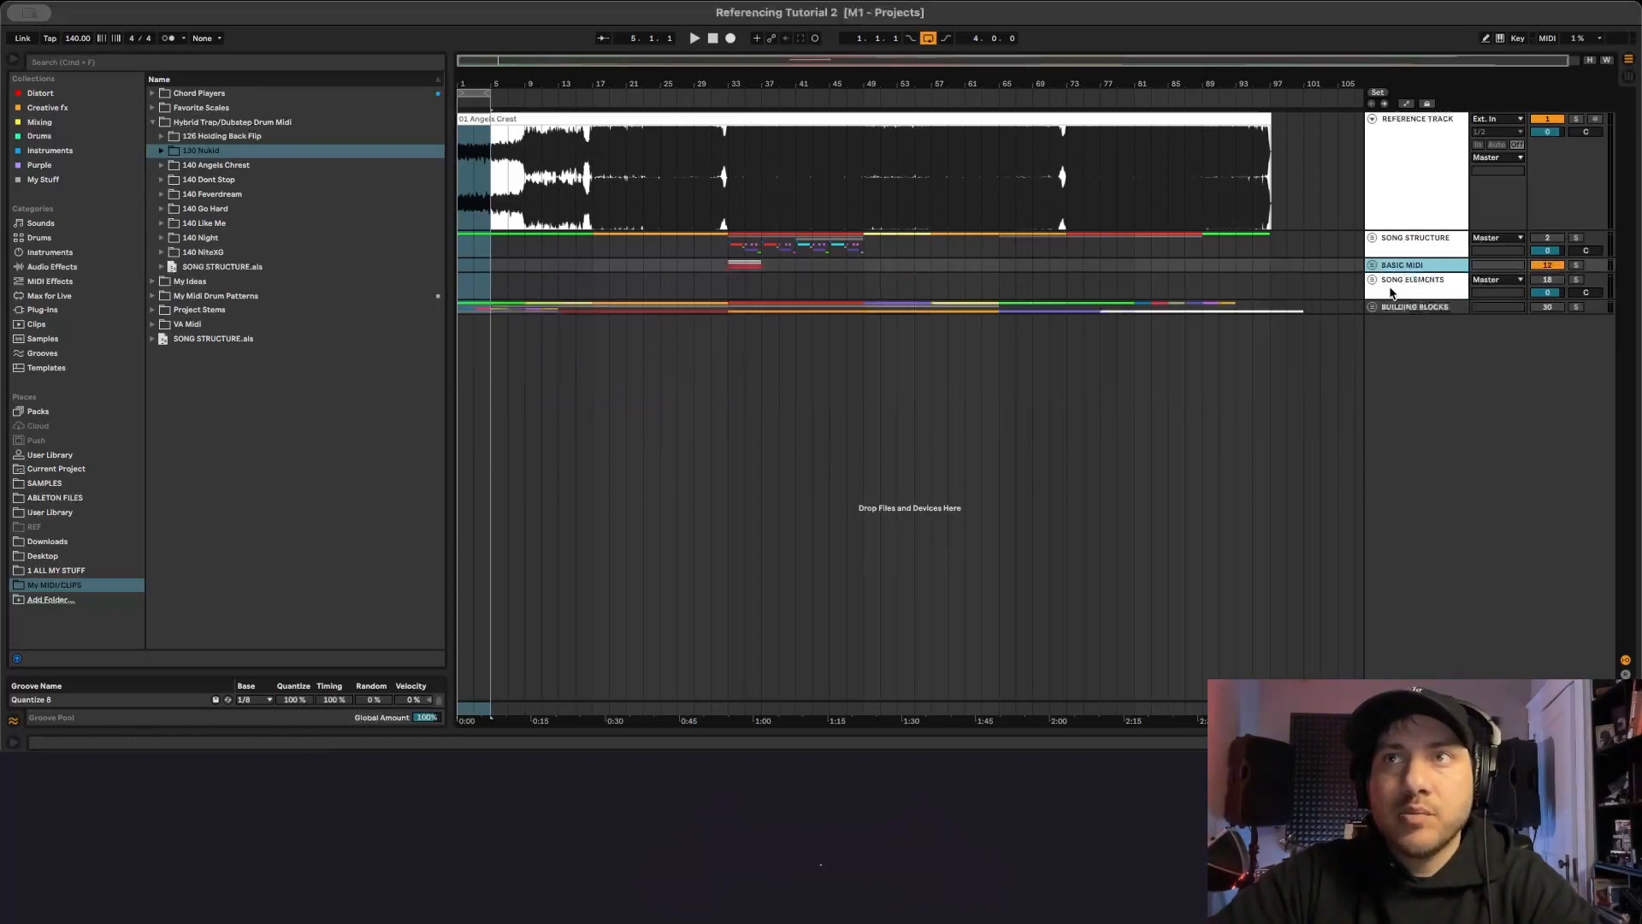
click(1392, 293)
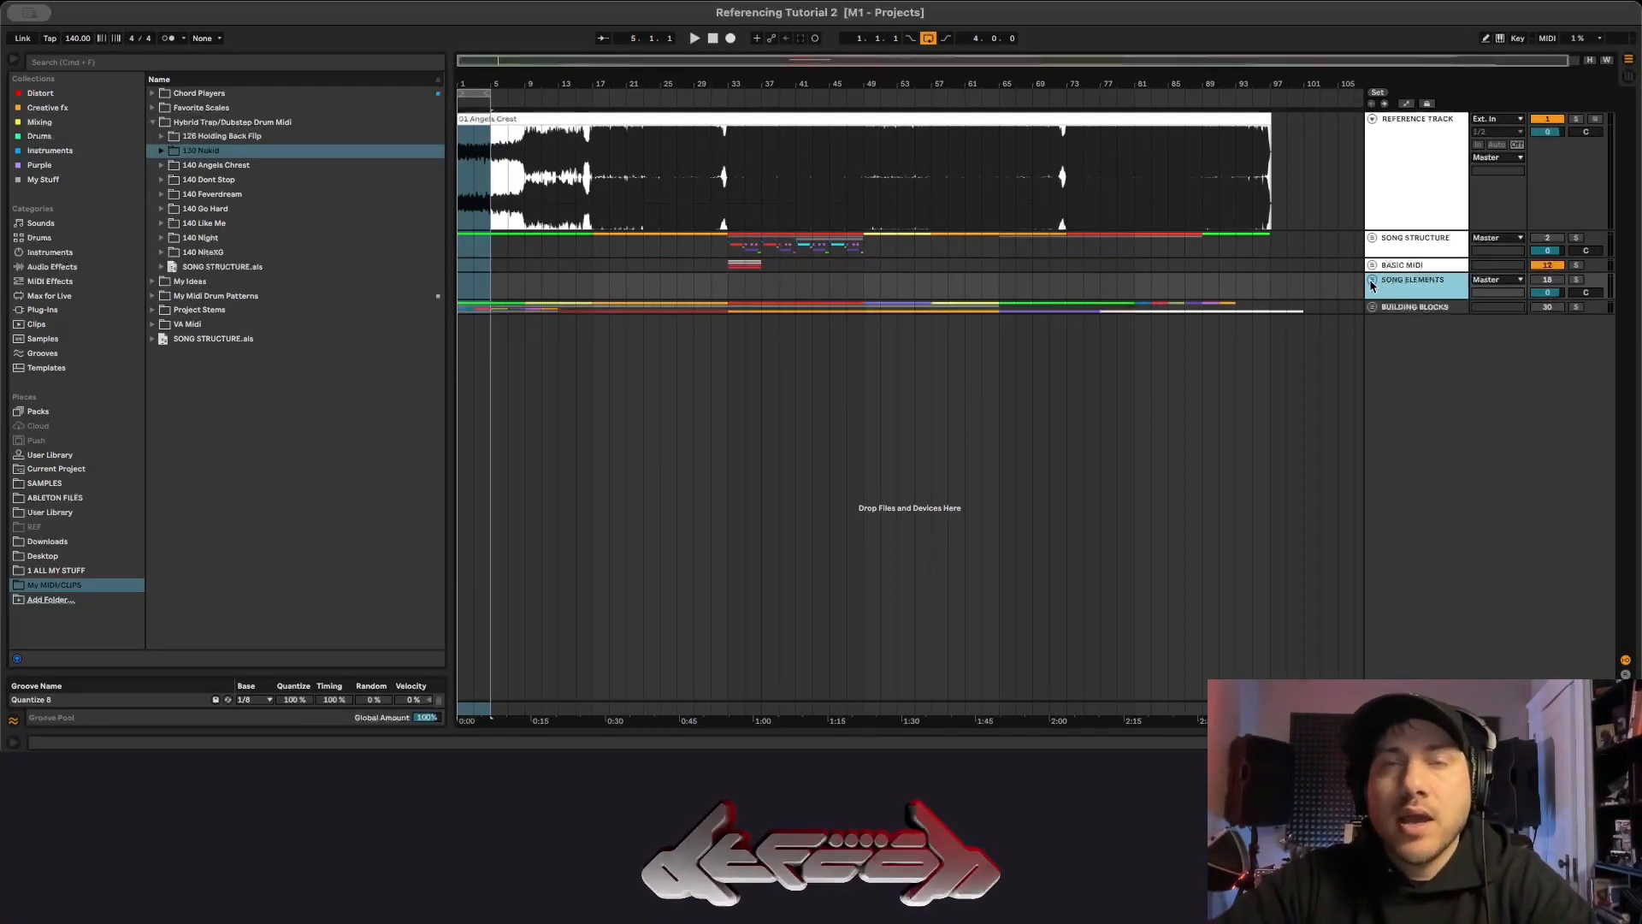
click(1372, 281)
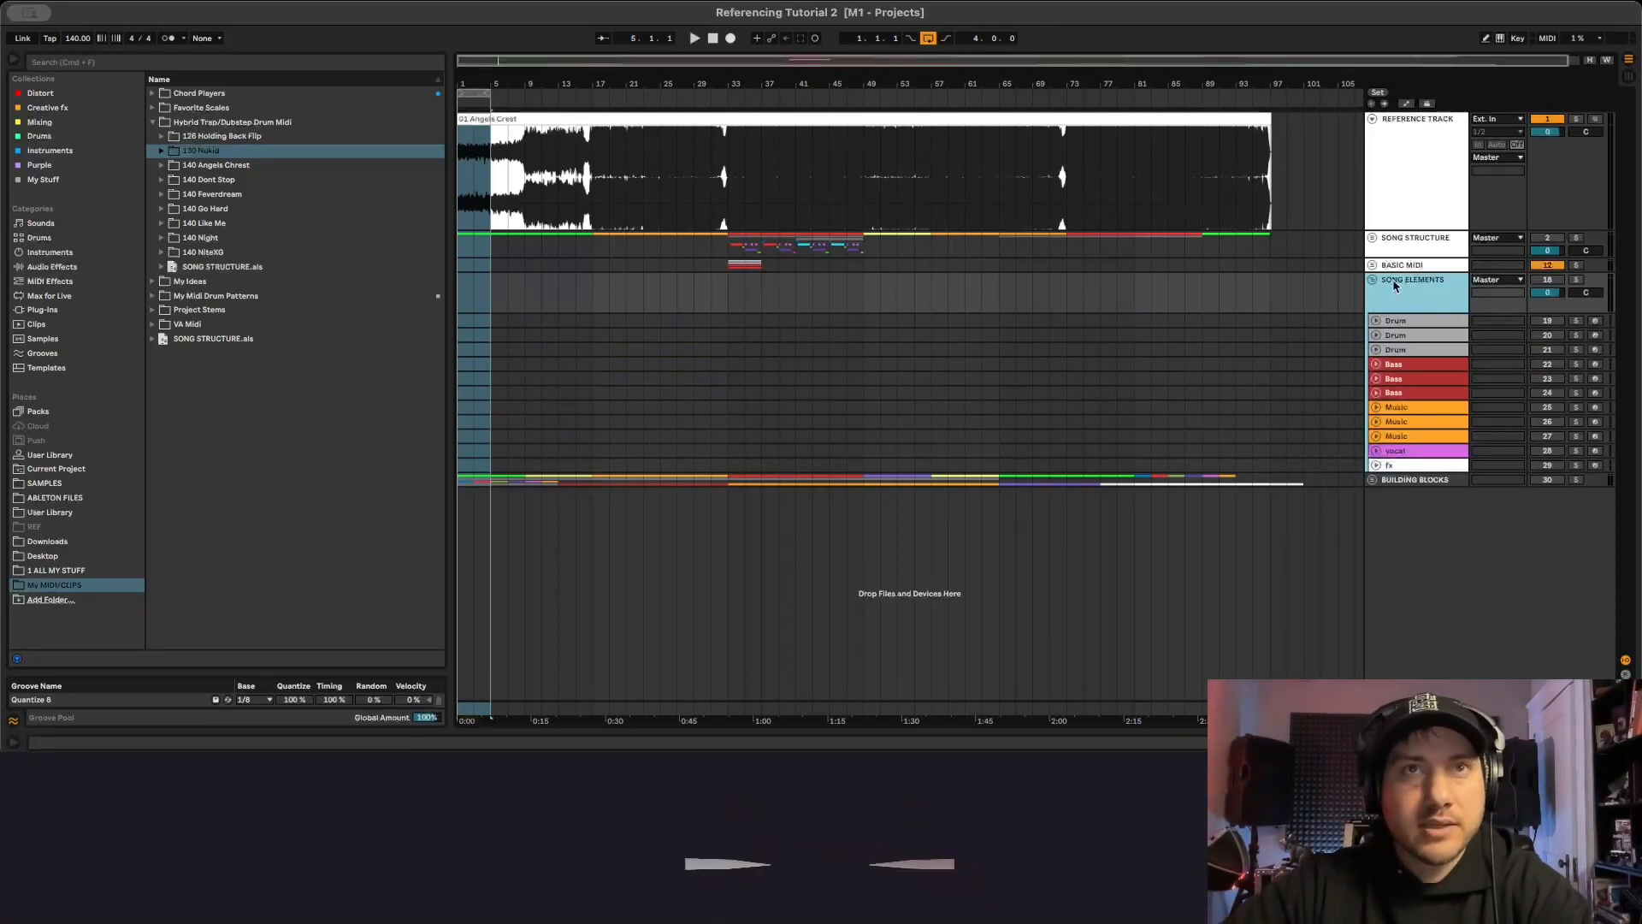
Set the arrangement loop to the first eight bars and unfold the BUILDING BLOCKS group.
drag(474, 89, 473, 163)
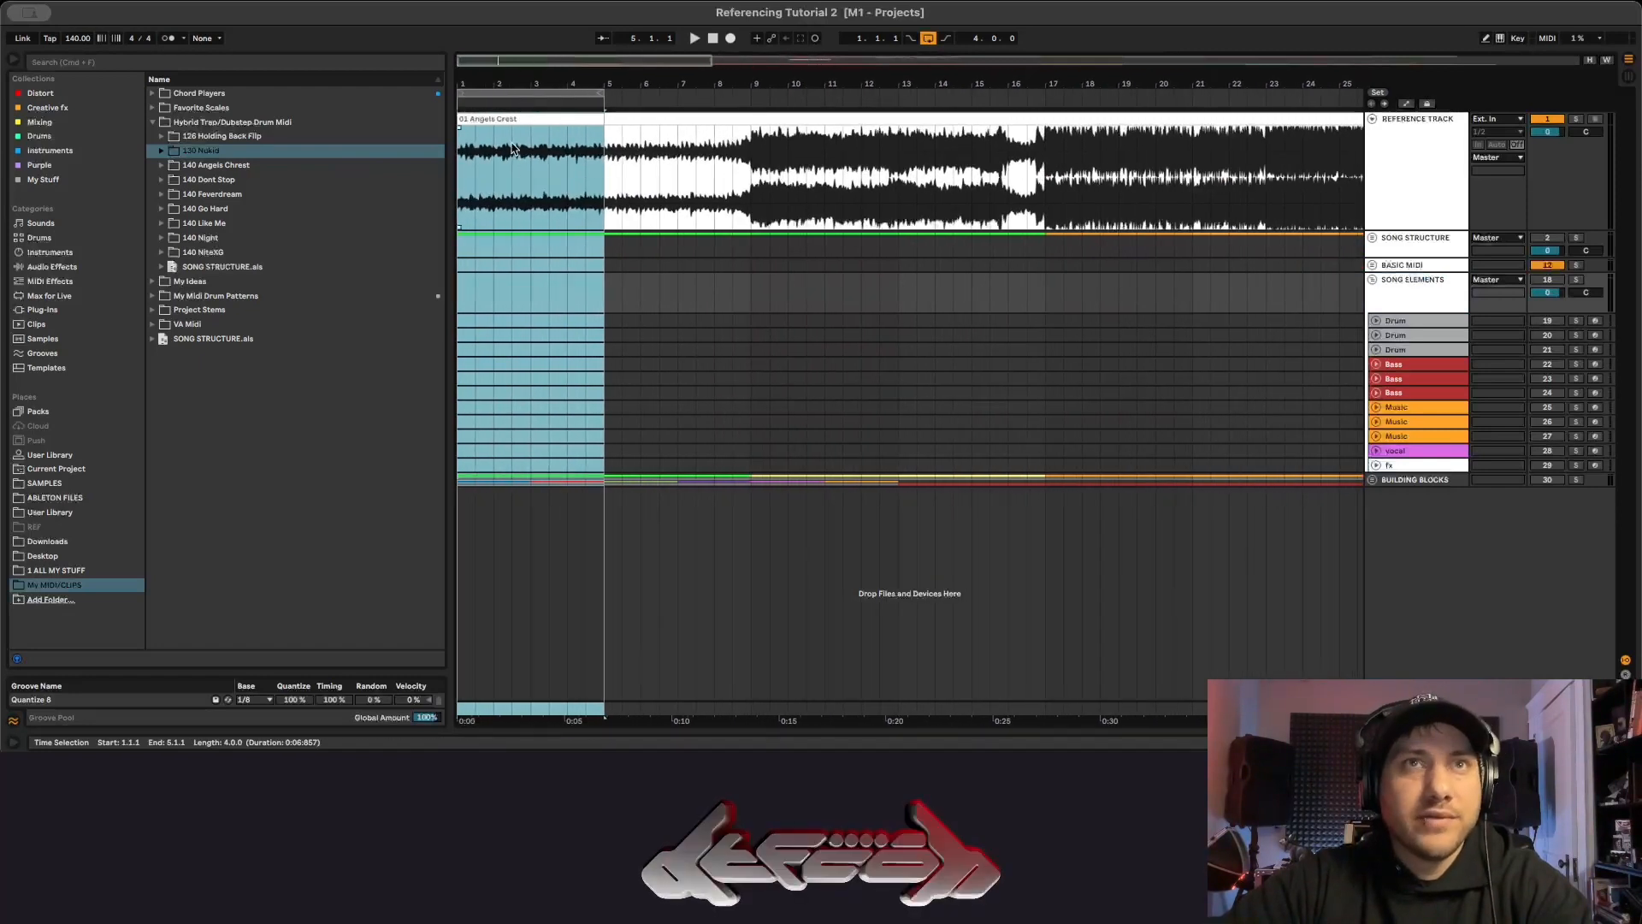
click(544, 94)
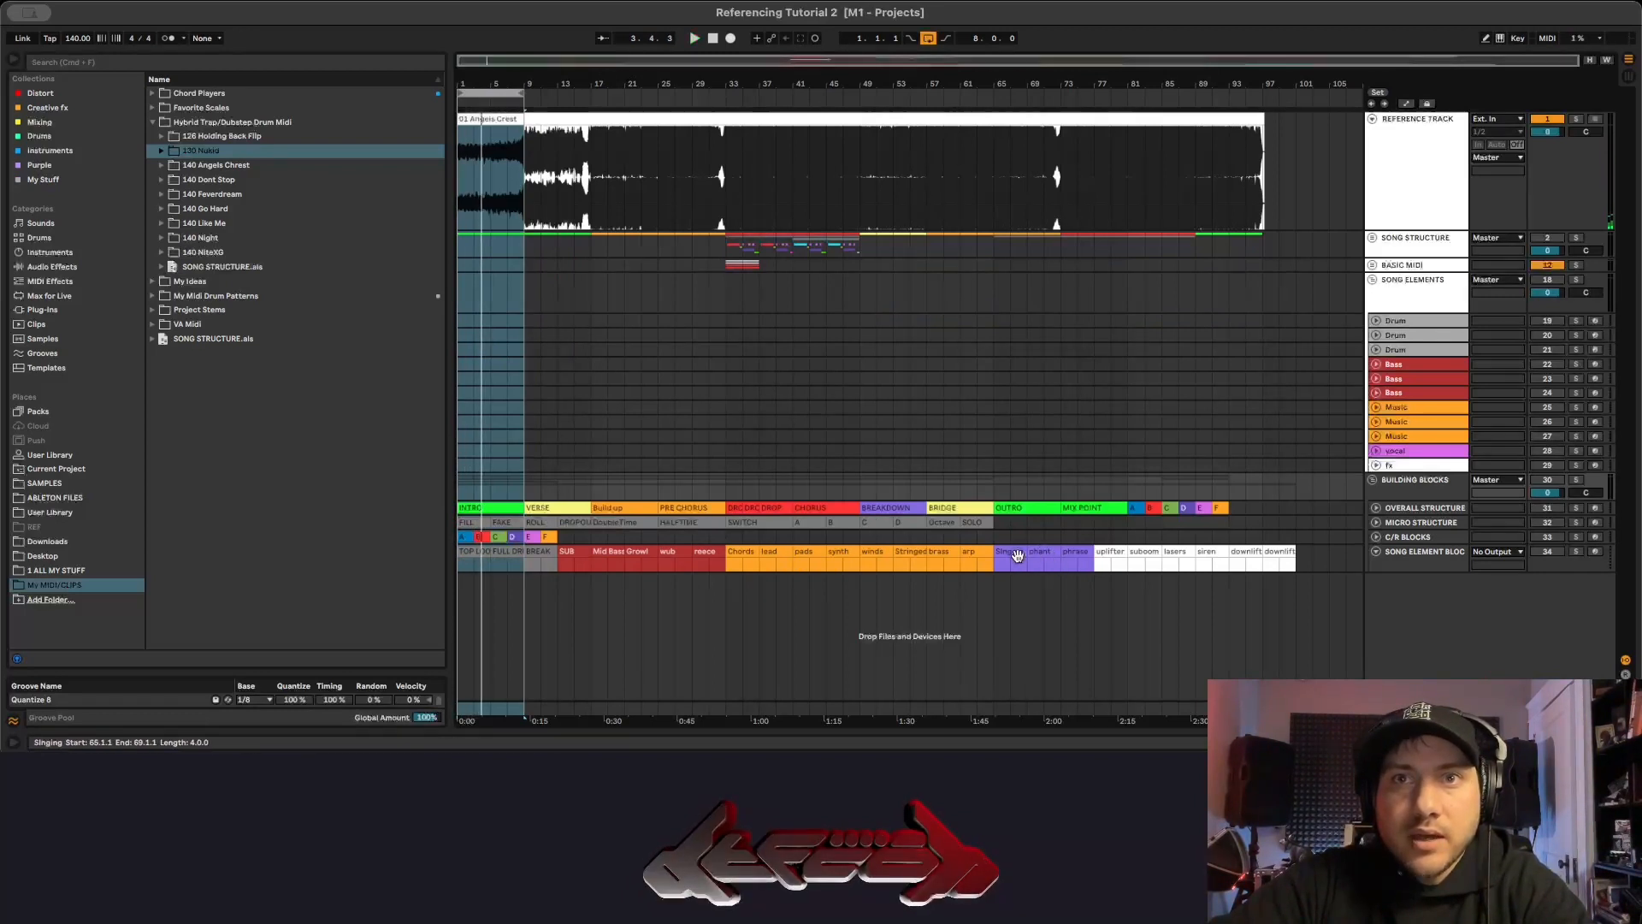
Listen to the intro and copy the Singing, arp and Chords label clips to bar 1 on the fx, third Music and second Music tracks.
drag(1015, 556, 472, 472)
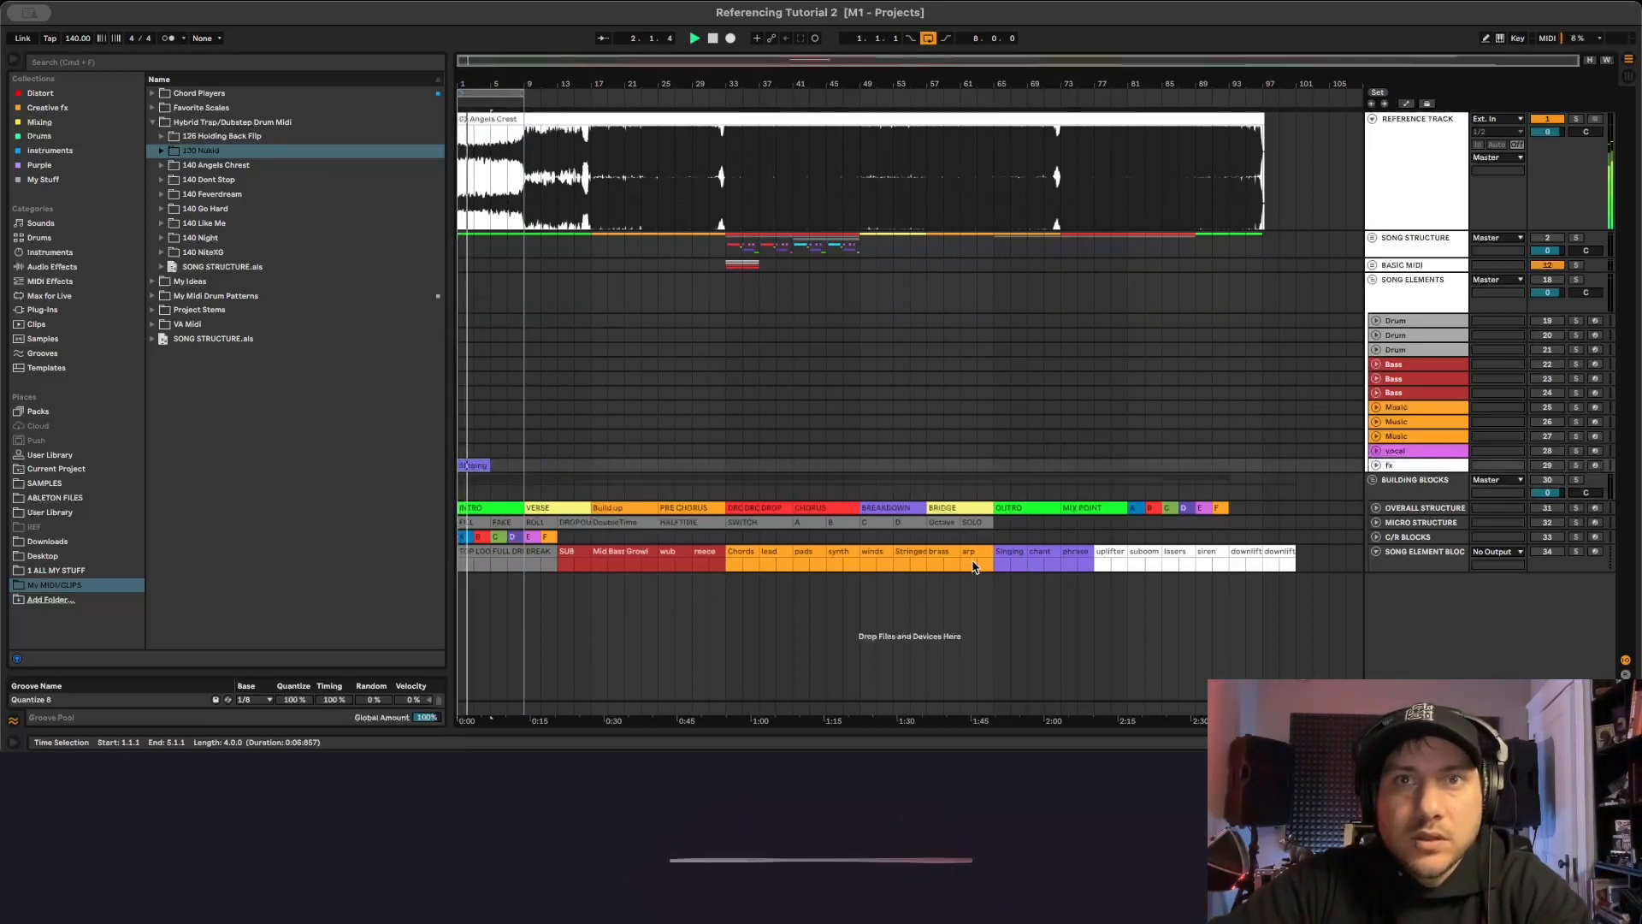
key(space)
drag(979, 553, 469, 445)
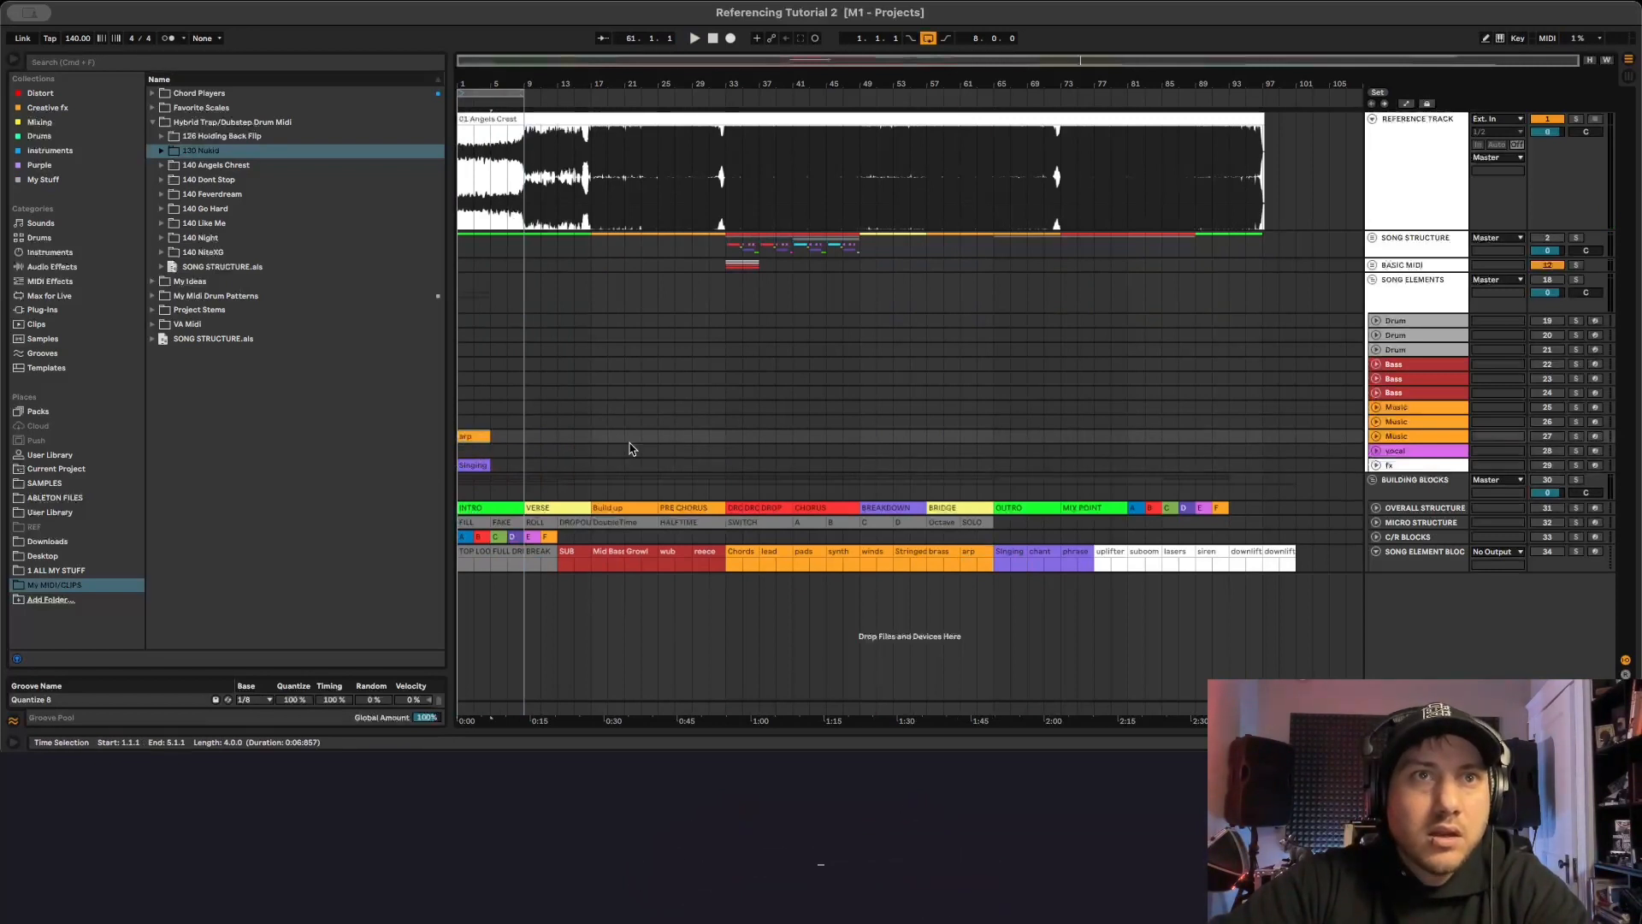
key(space)
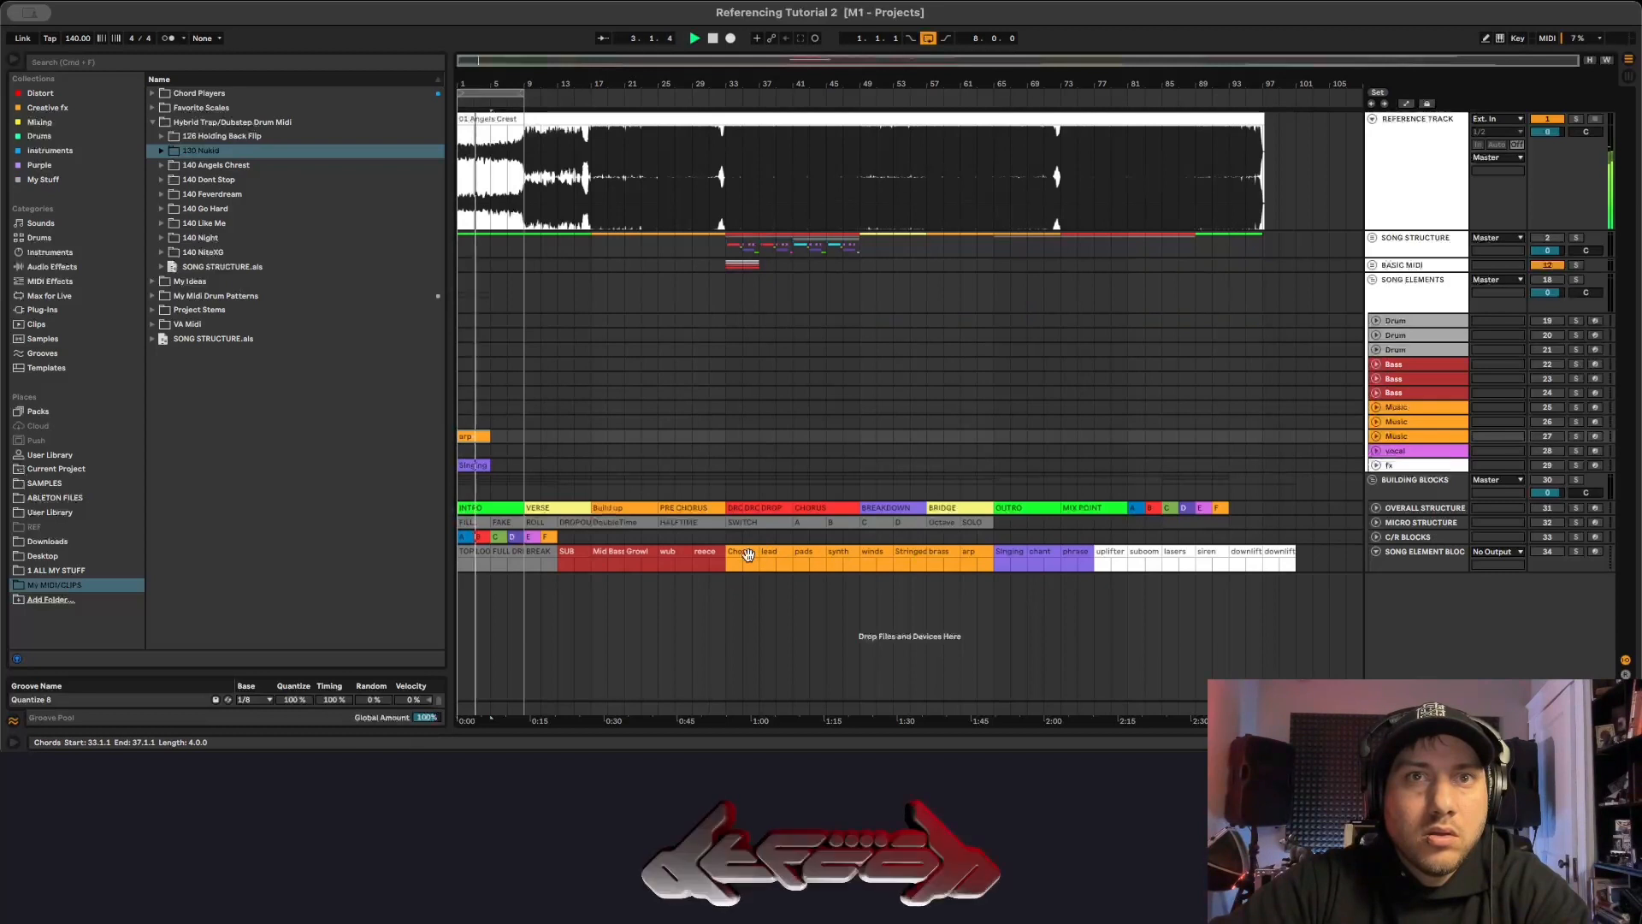
key(space)
drag(748, 554, 468, 428)
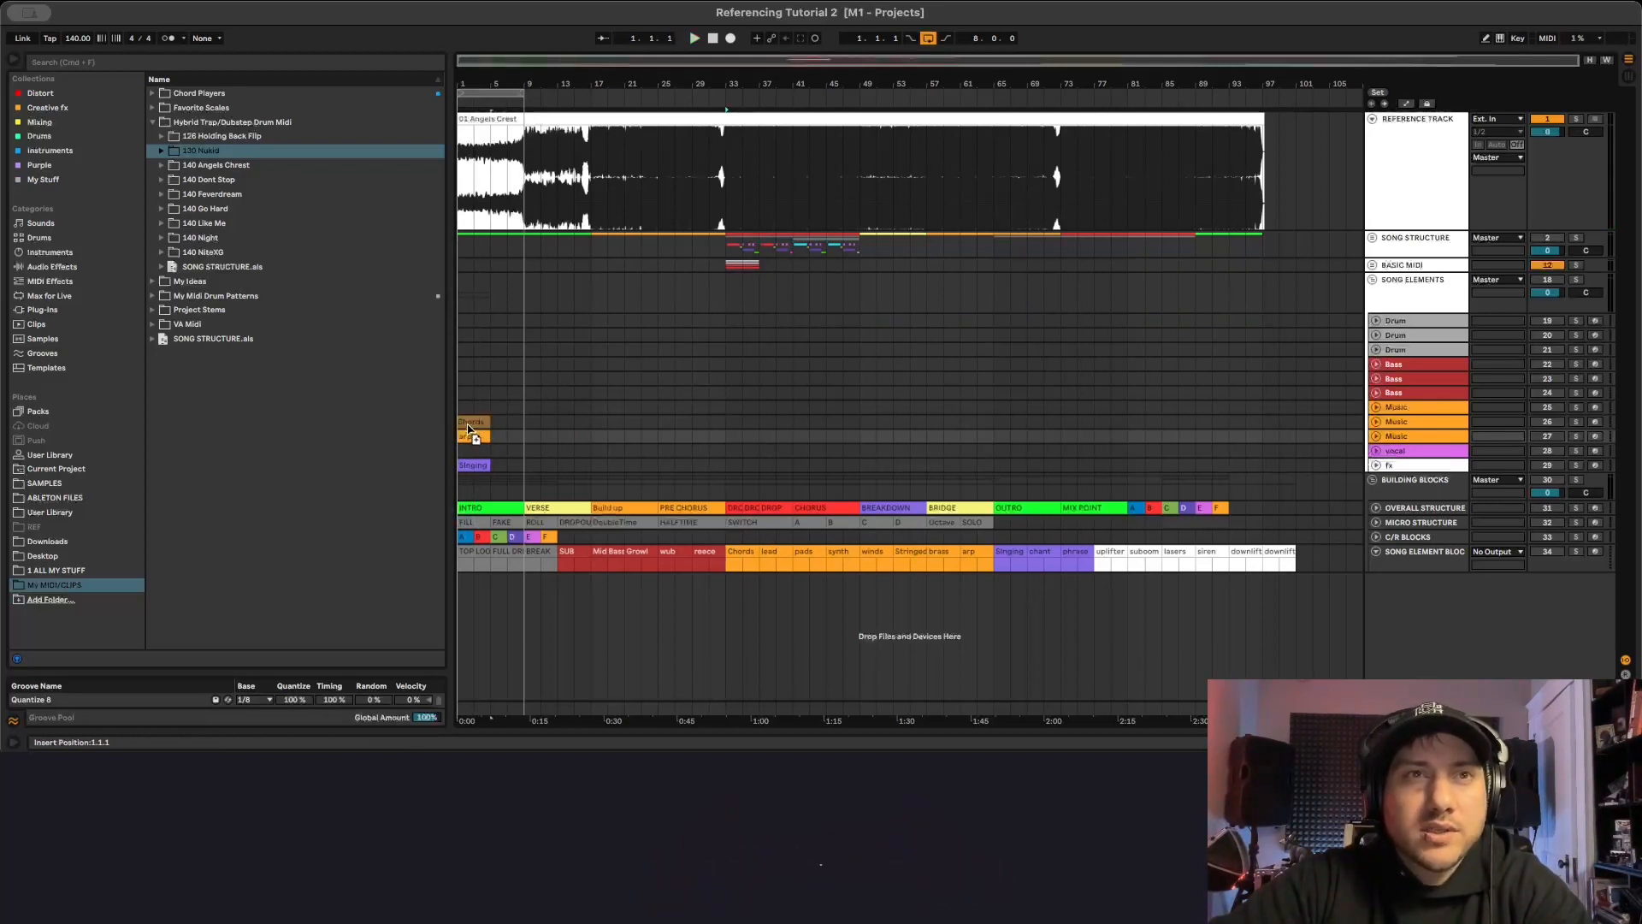
Listen to the intro and copy the chant label clip to bar 1 on the vocal track.
drag(469, 429, 469, 429)
key(space)
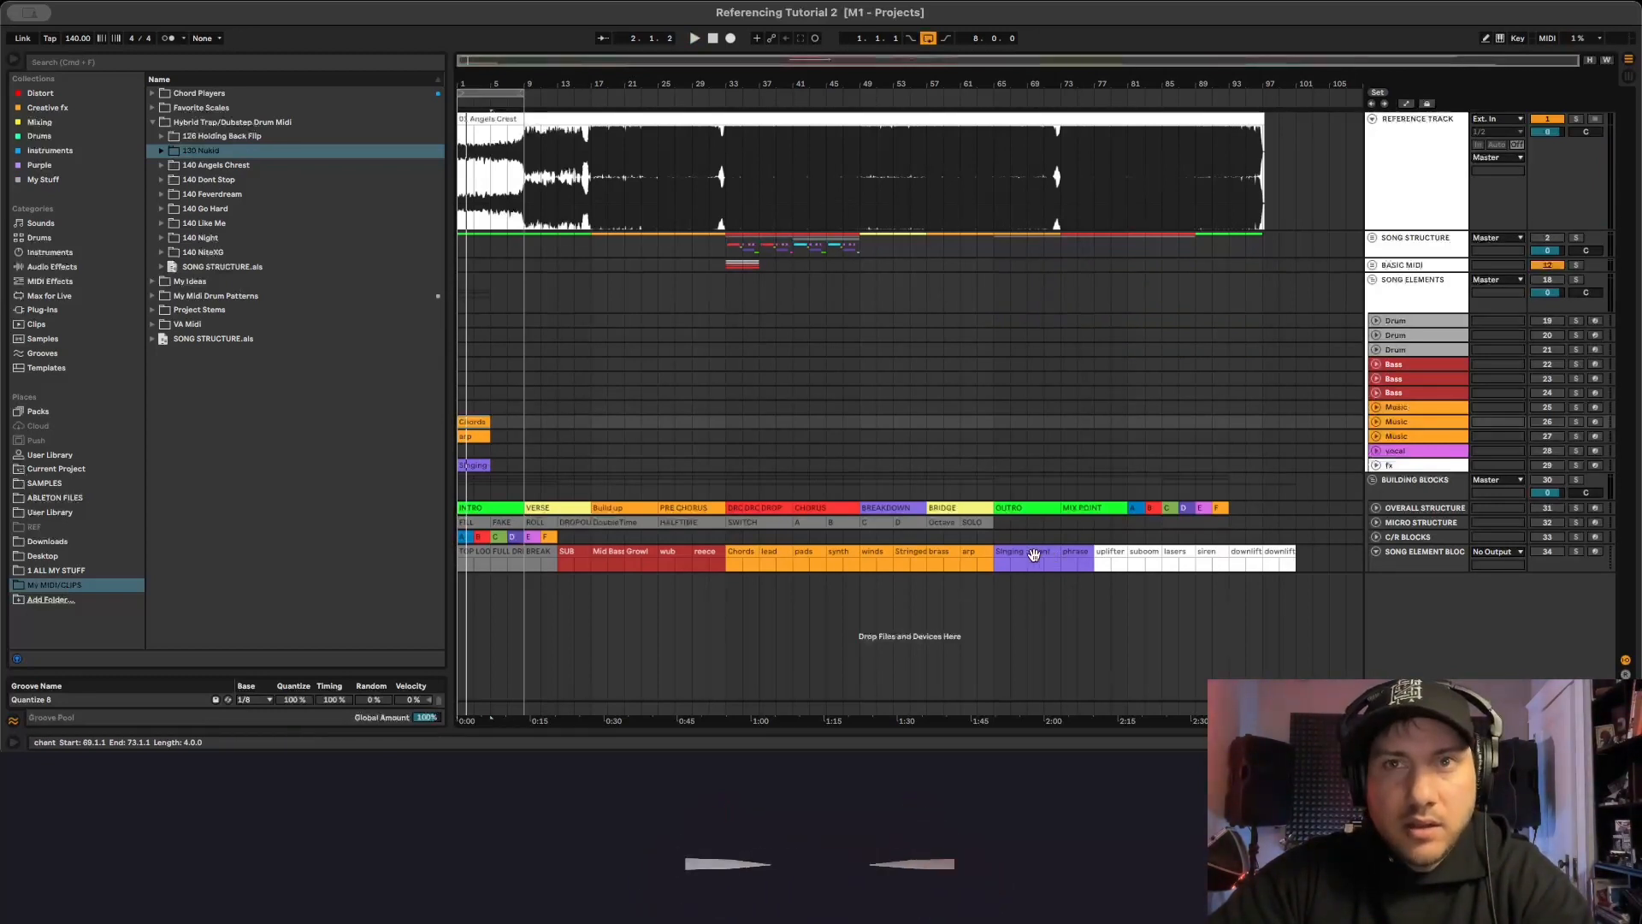
drag(1045, 551, 478, 451)
key(space)
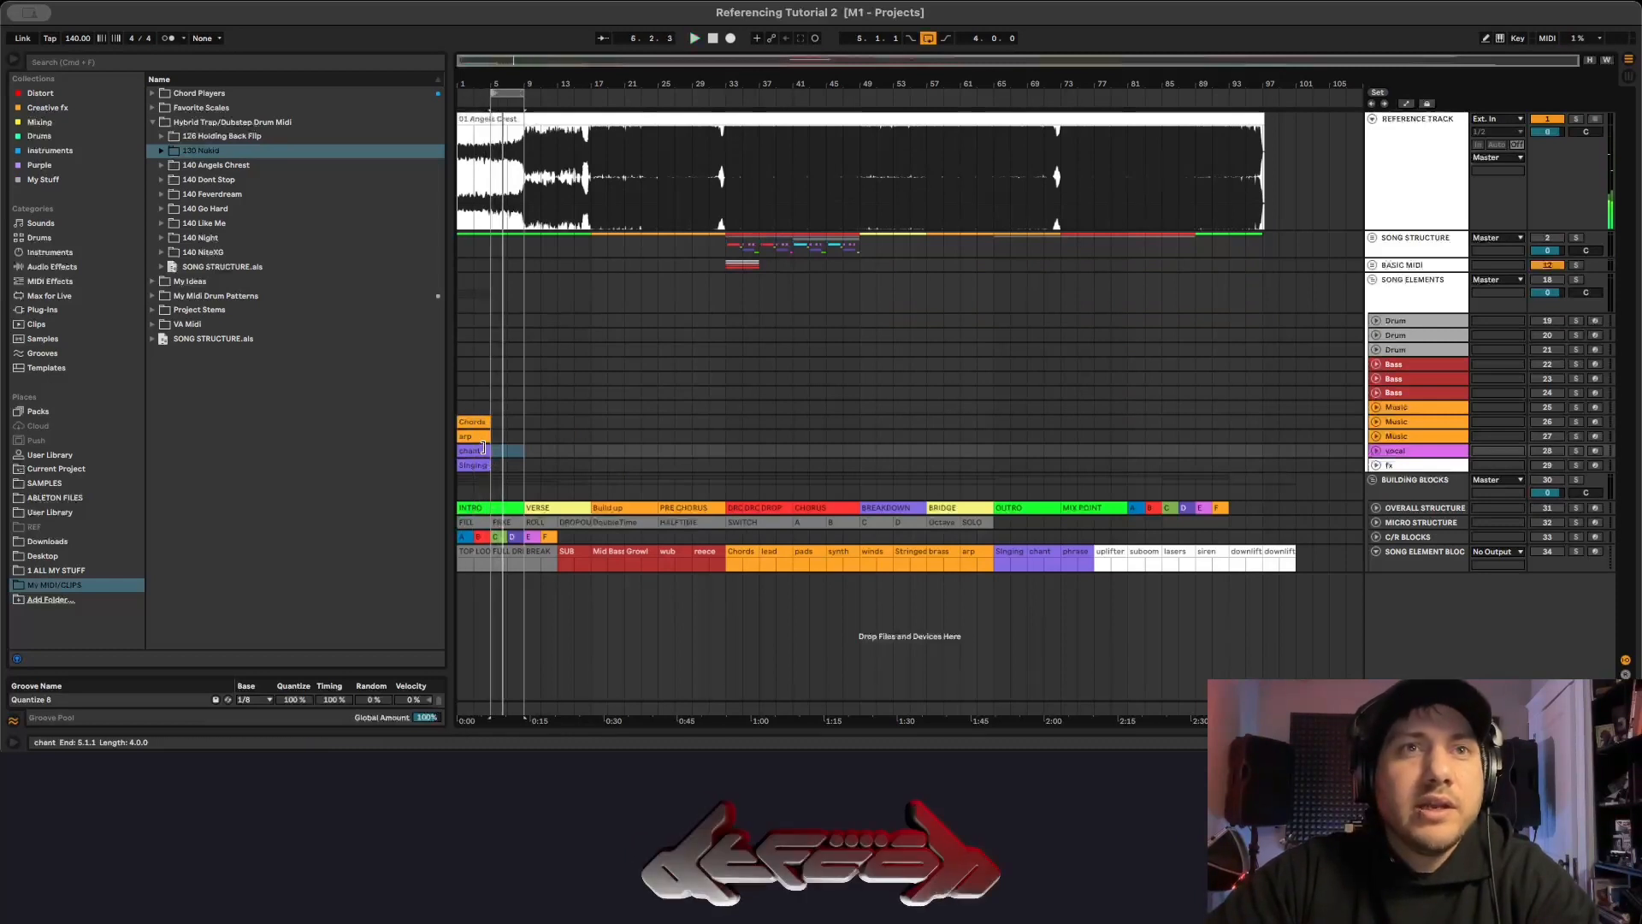
Duplicate the chant, Chords and Singing clips to bar 5 and play back bars 5 to 9.
drag(485, 446, 519, 445)
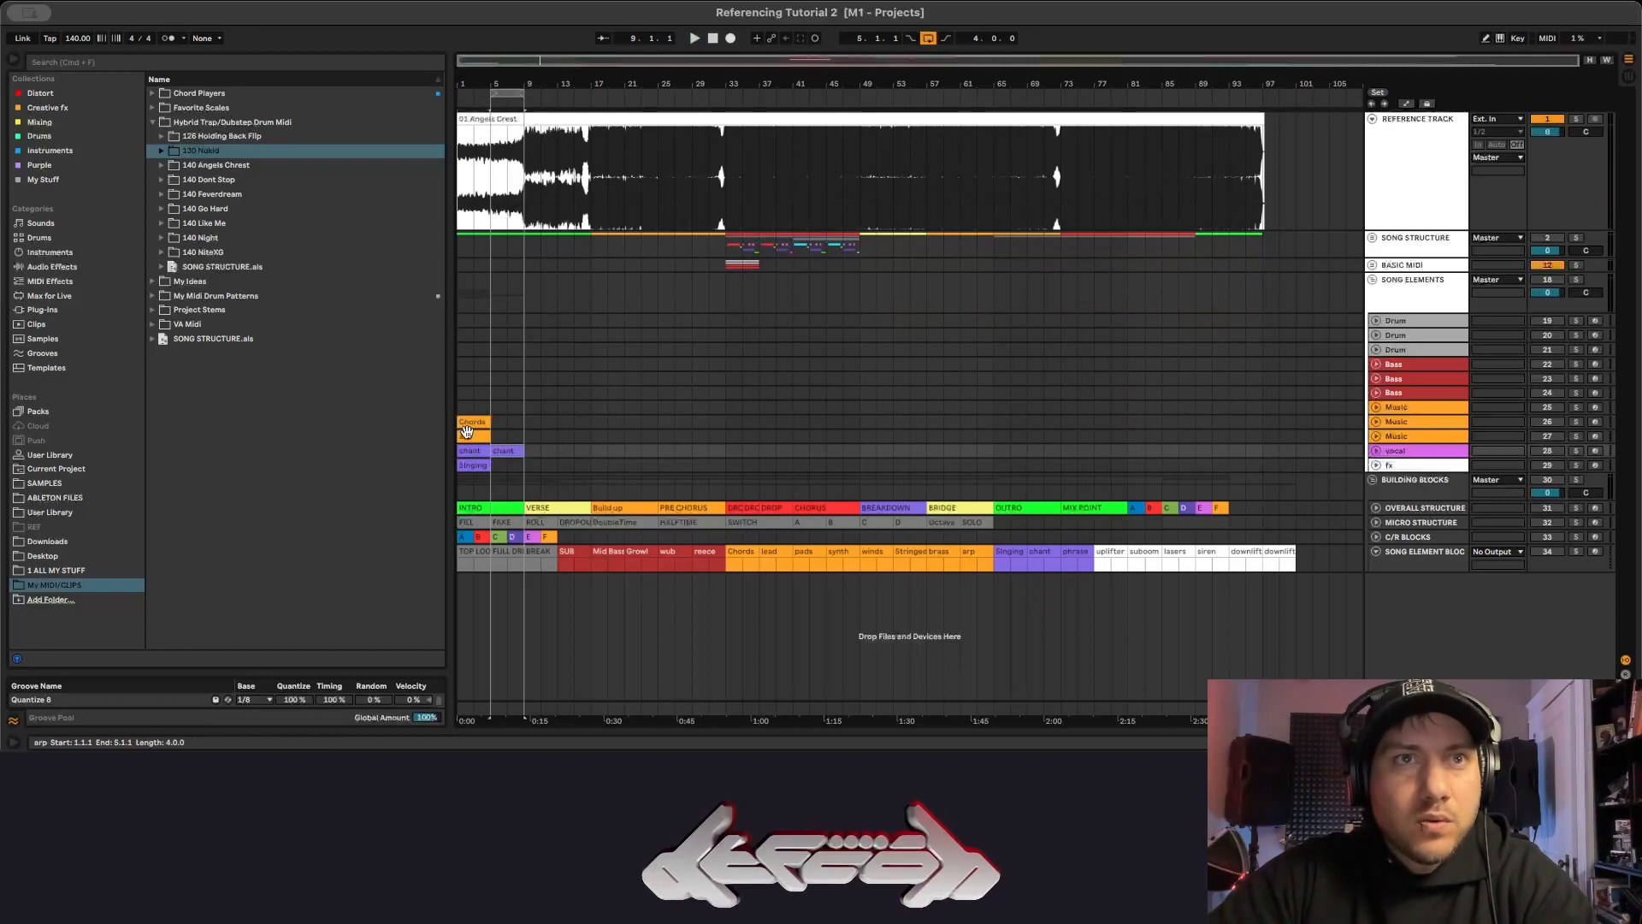
click(490, 453)
drag(479, 462, 514, 463)
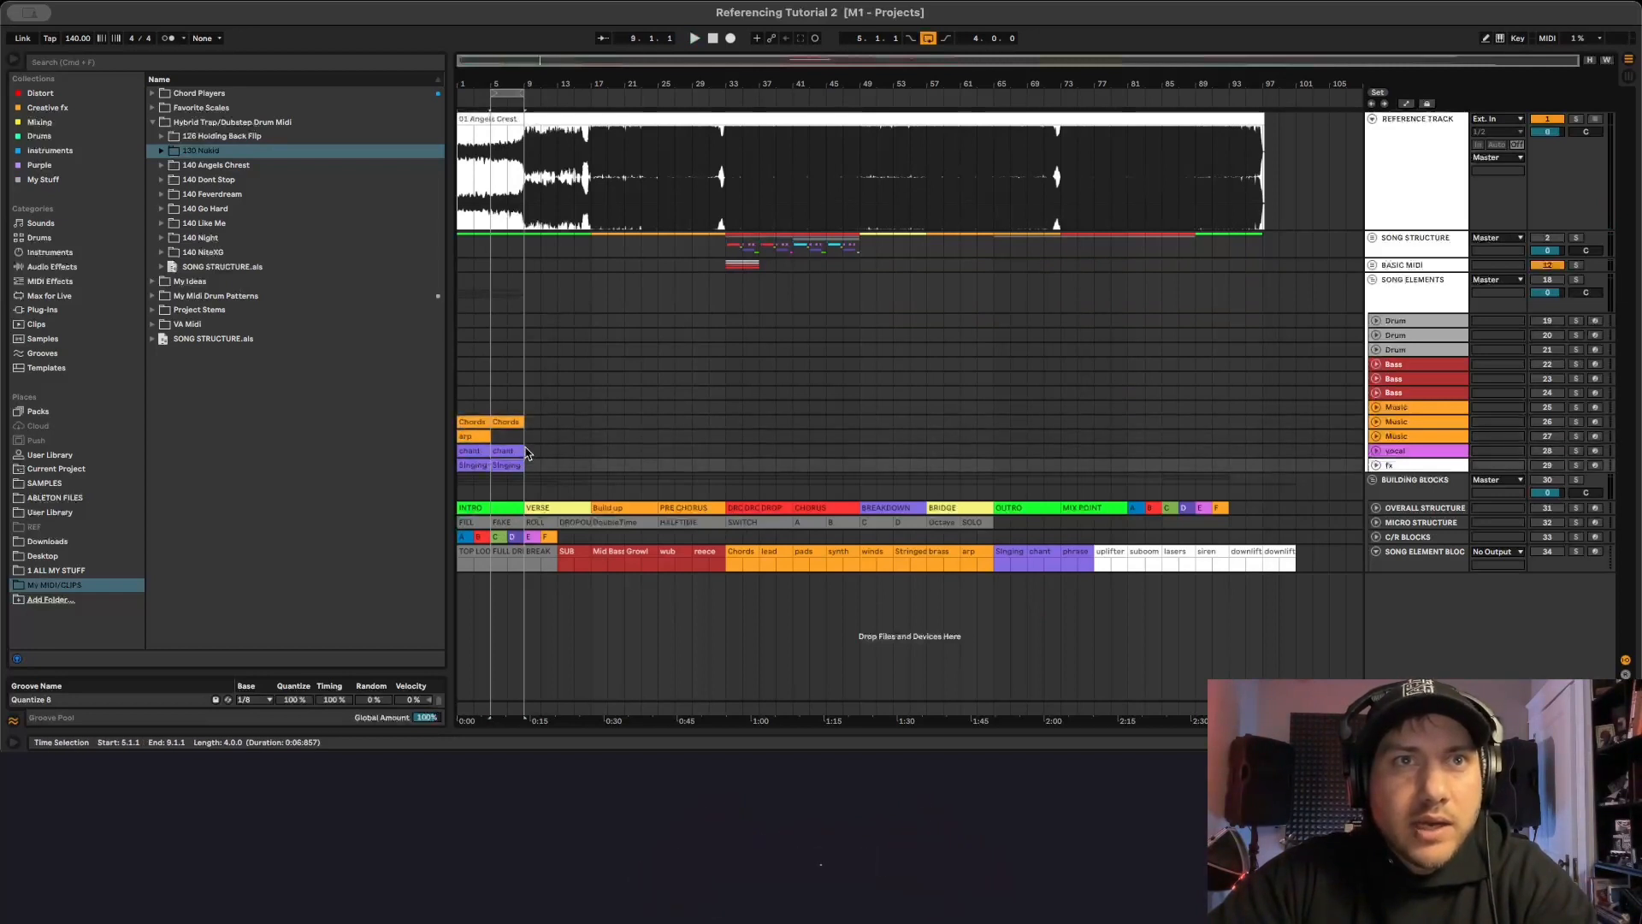
key(space)
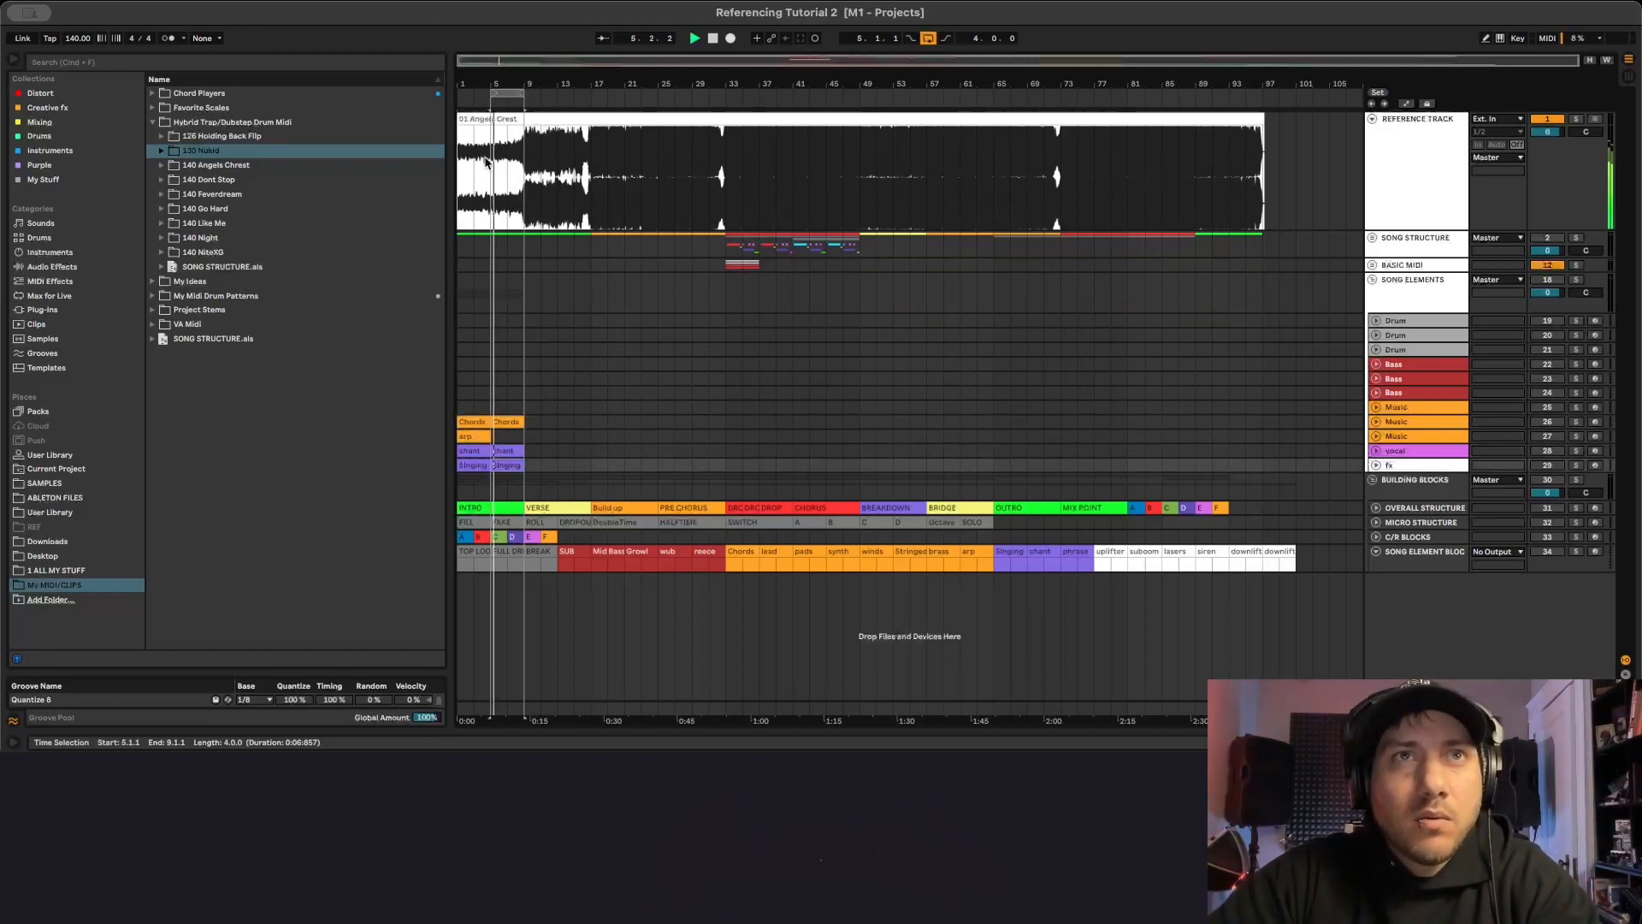
click(477, 439)
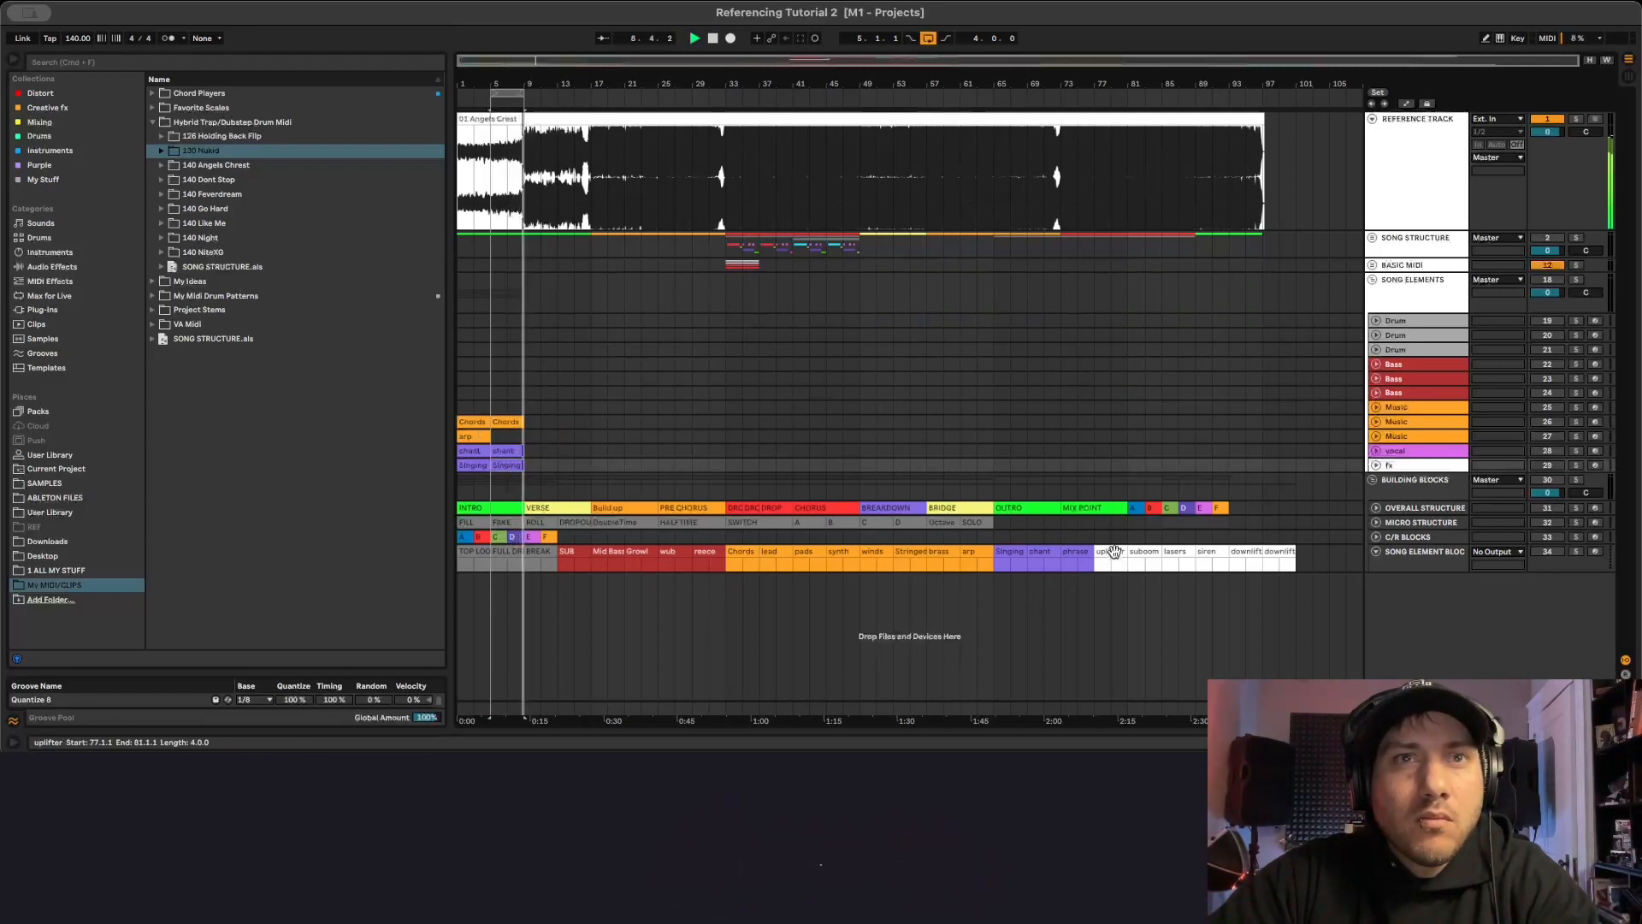
key(space)
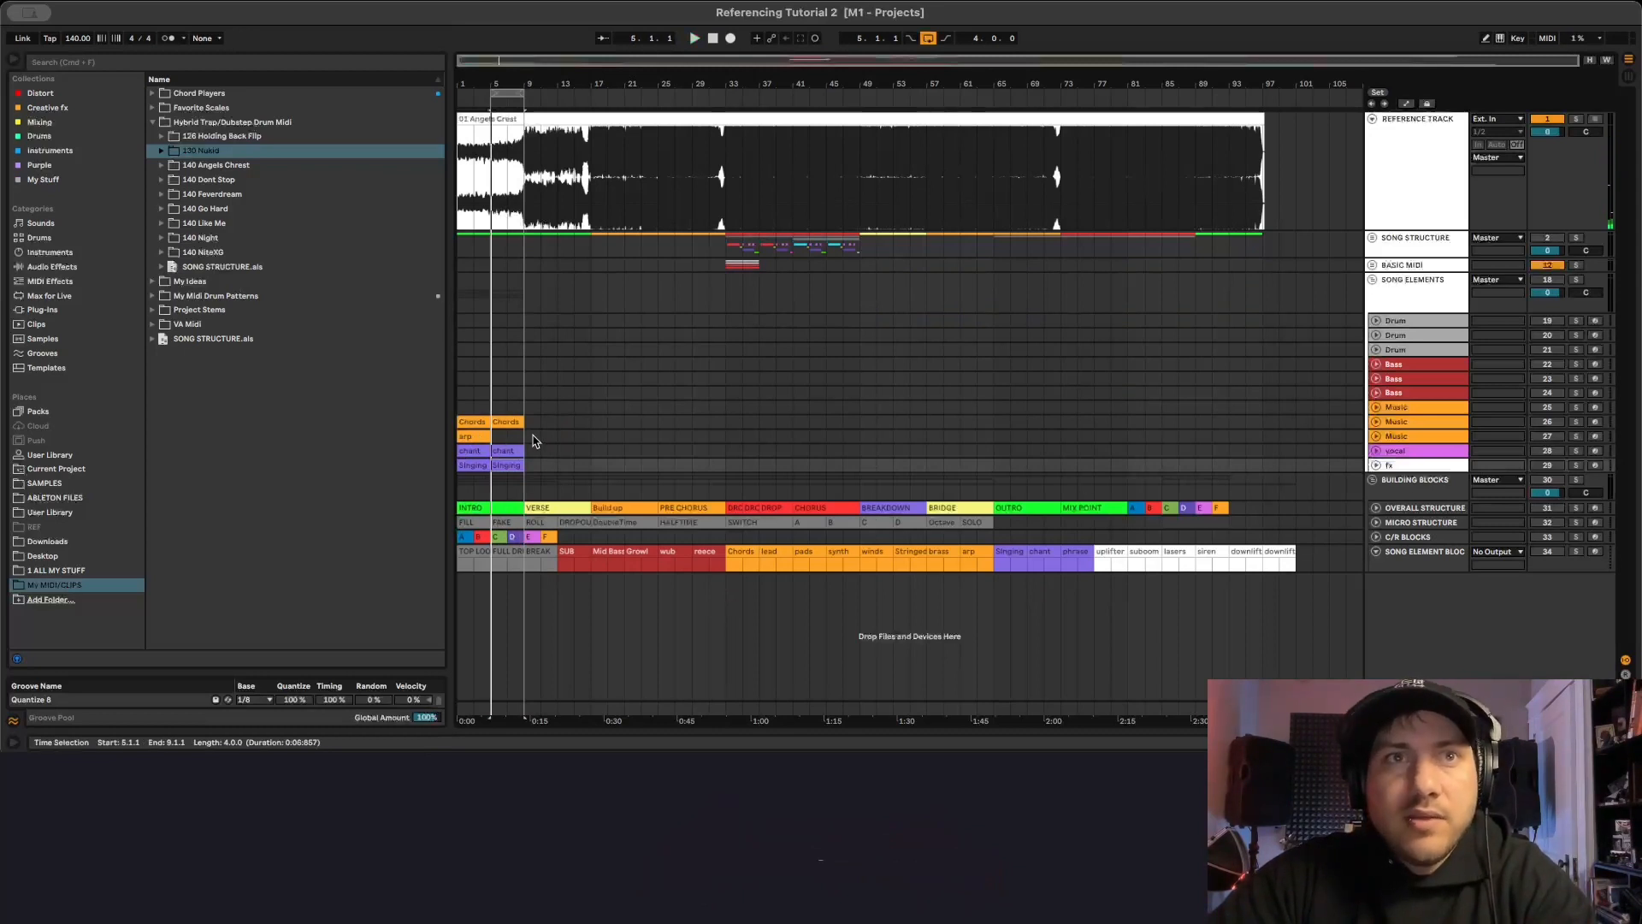
Move the intro label clips up one track and copy the uplifter and siren labels to bars 5 and 7 on the fx track.
drag(529, 425, 468, 408)
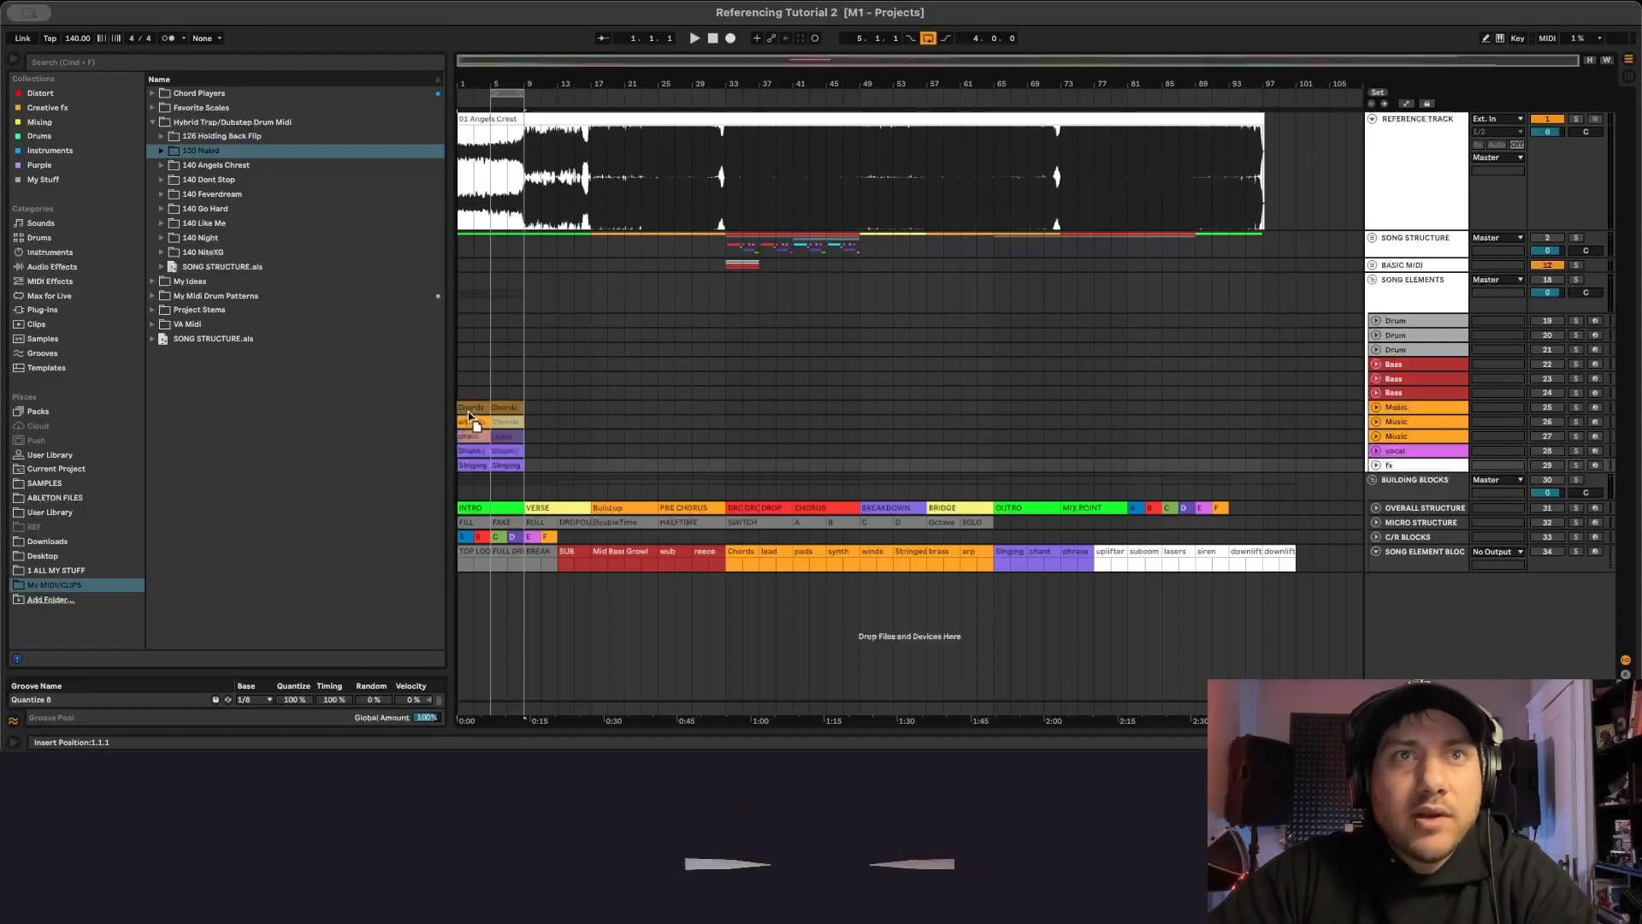
click(1109, 552)
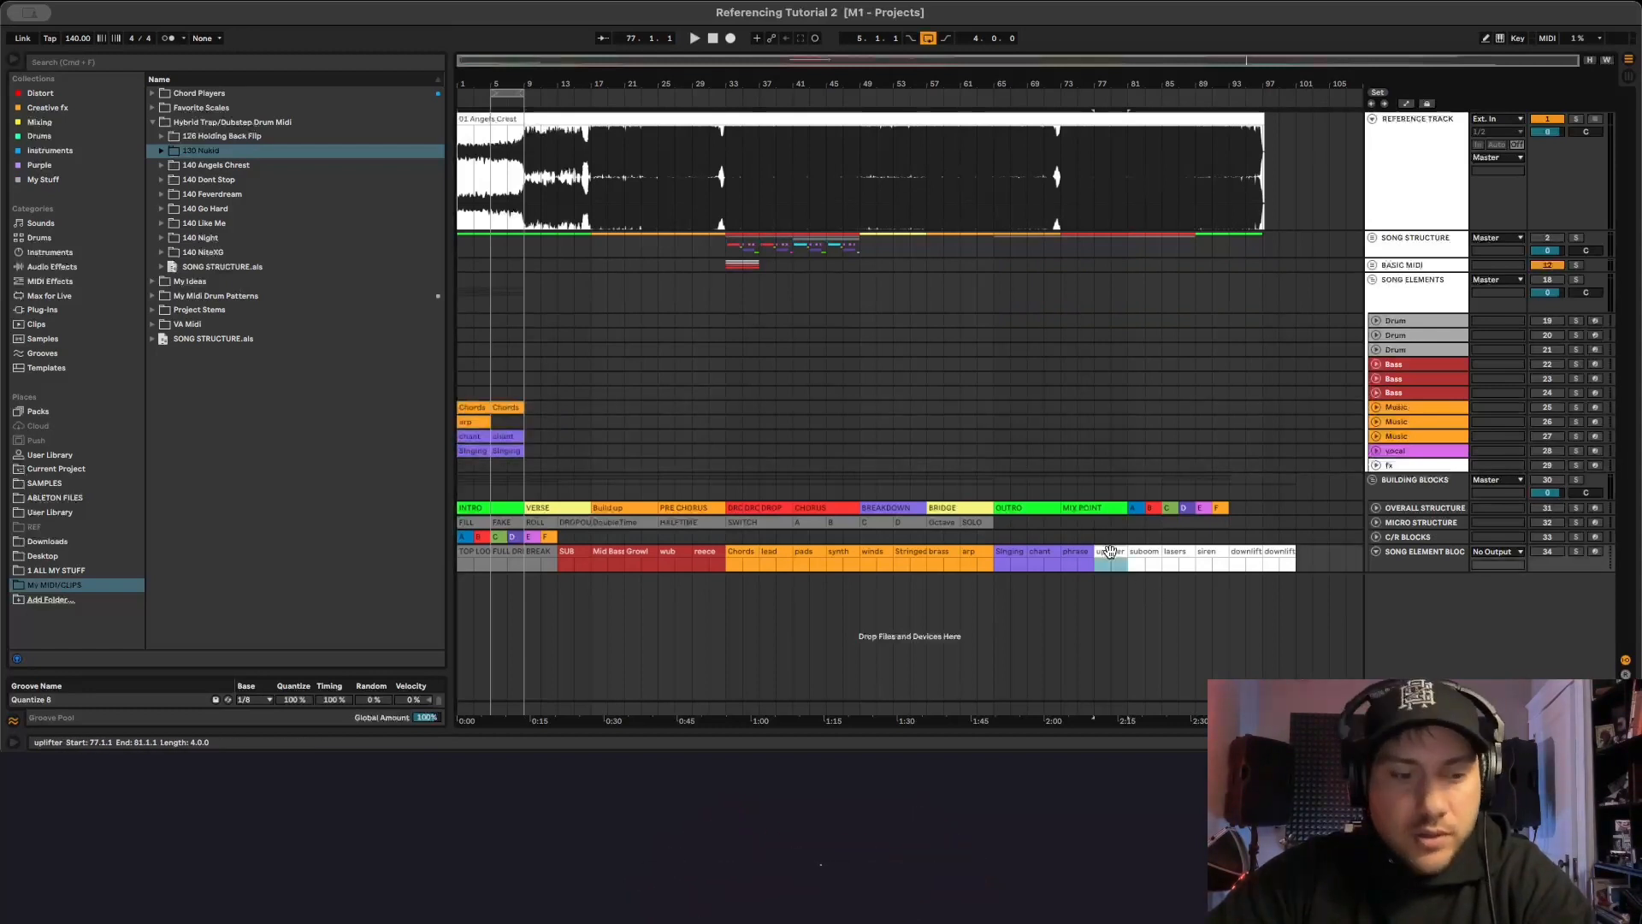
drag(1110, 551, 514, 466)
drag(1206, 552, 525, 462)
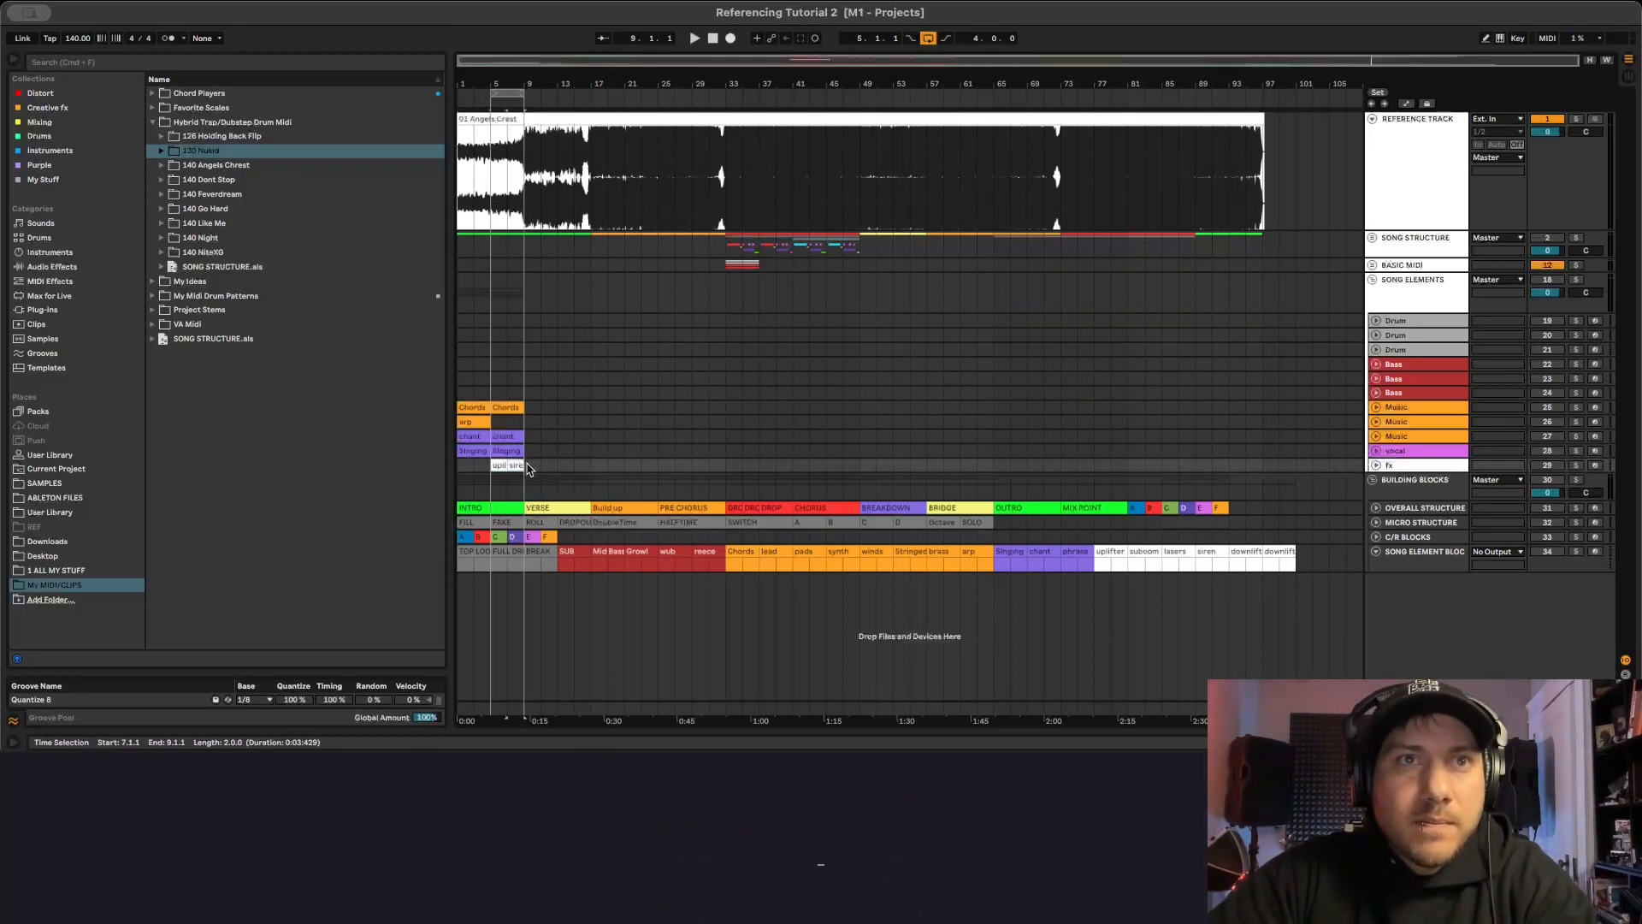
Set the arrangement loop to the eight bars starting at bar 9 and duplicate the arp and chant clips to bar 9.
drag(509, 91, 591, 94)
key(space)
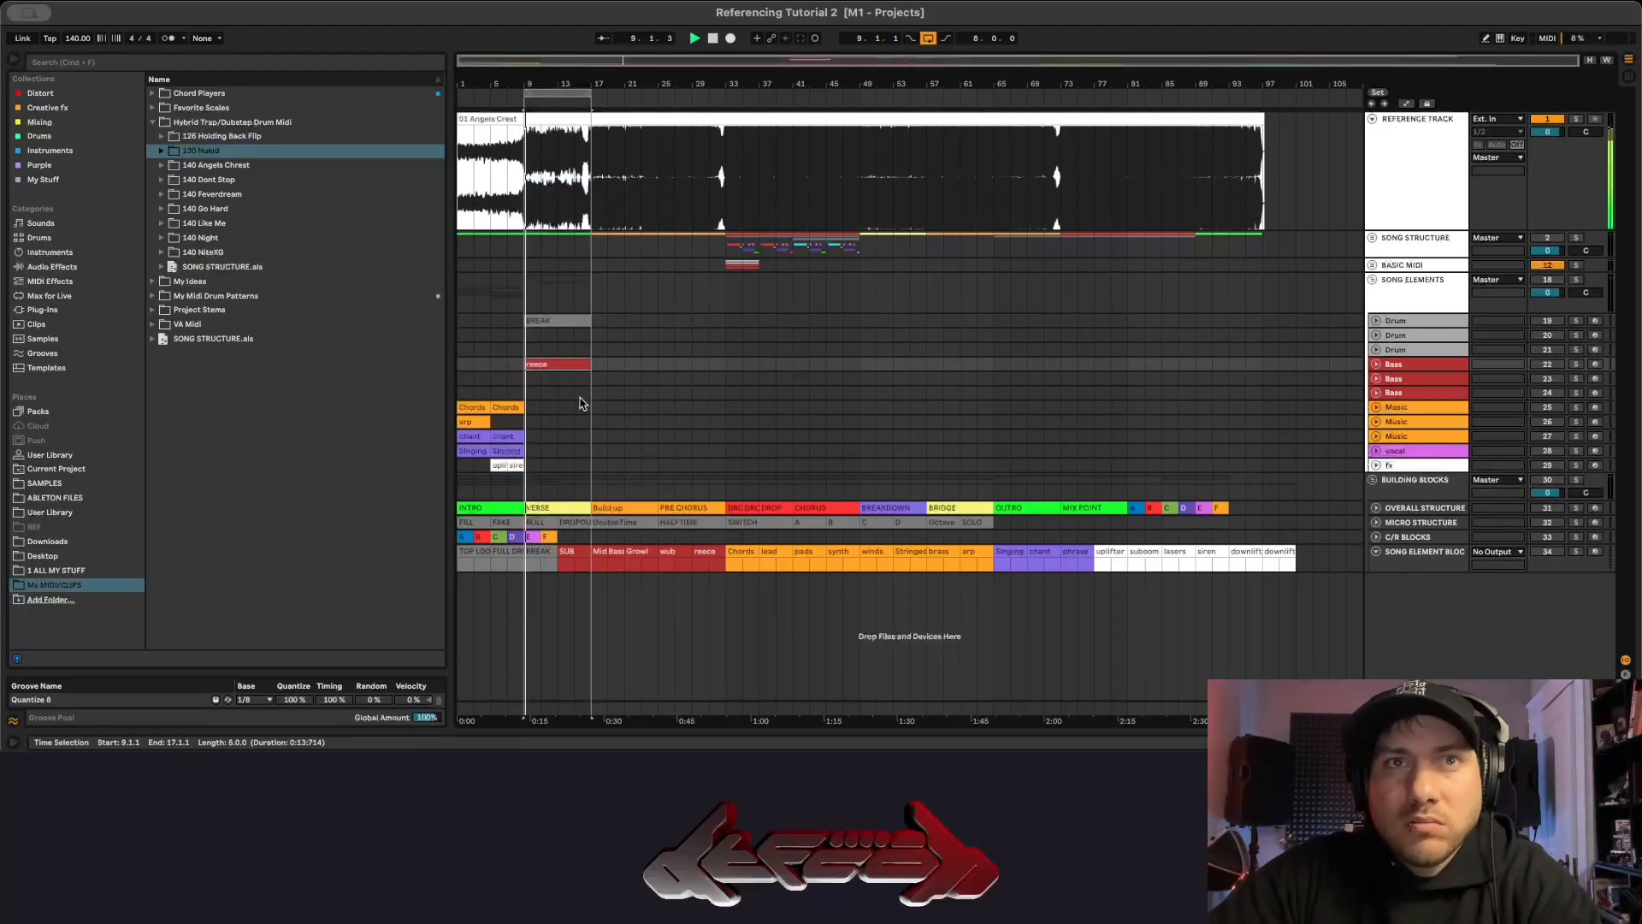
drag(494, 418, 523, 440)
key(super+d)
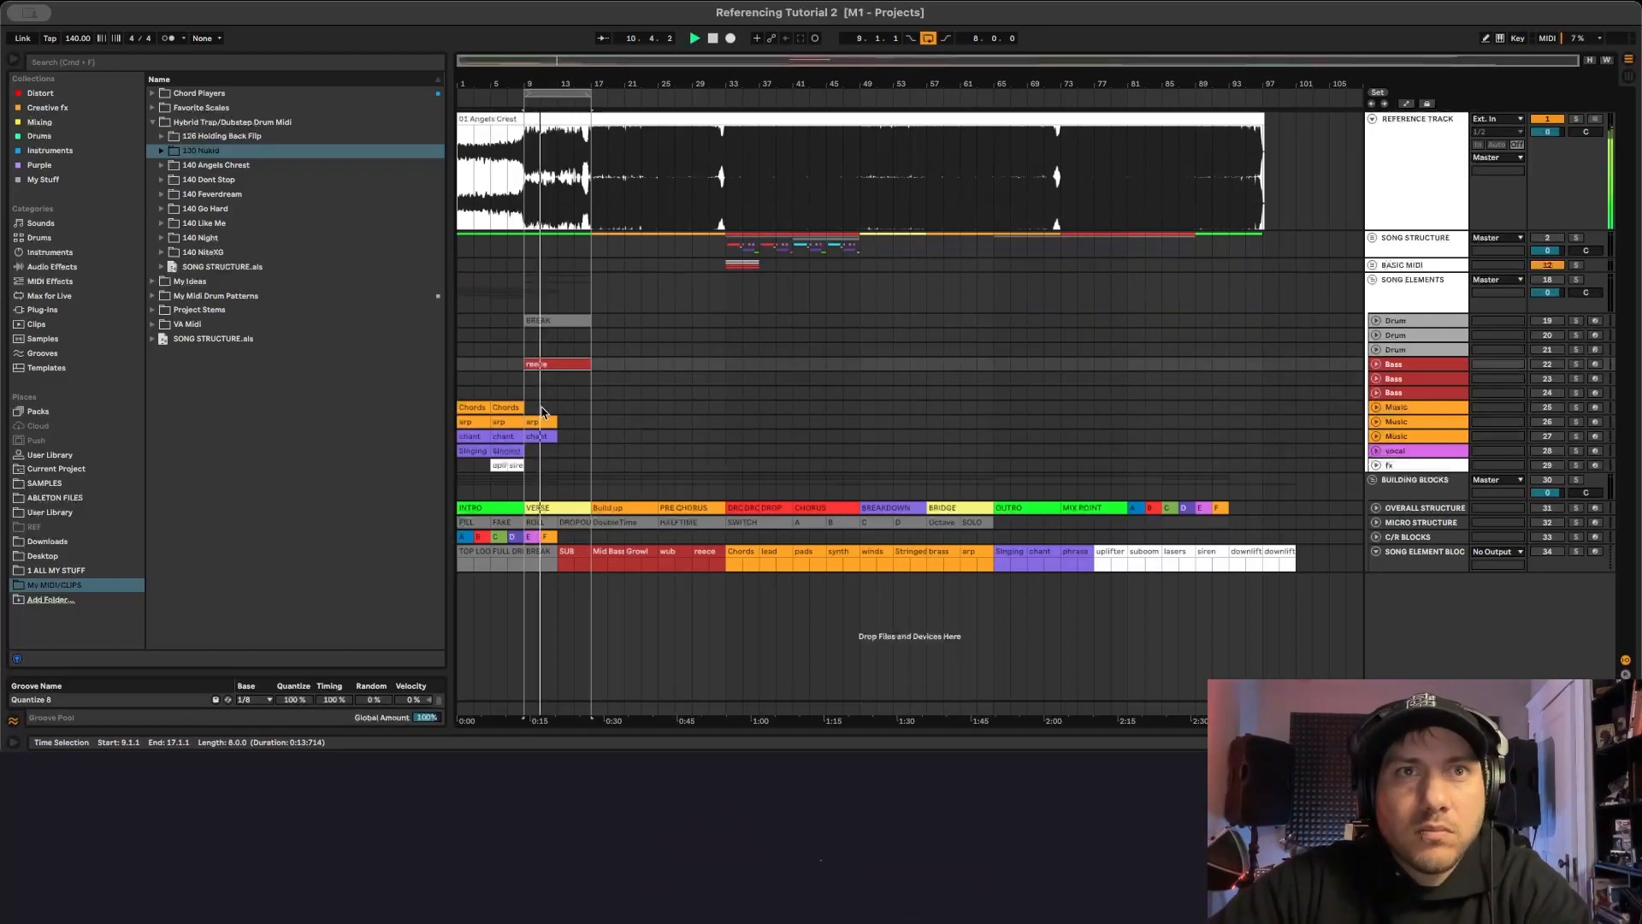
Fill the verse's fx track with downlifter and siren labels, and repeat a two-bar lead label on the first Music track at bars 11 and 15.
click(542, 465)
key(super+v)
drag(946, 561, 549, 409)
key(super+d)
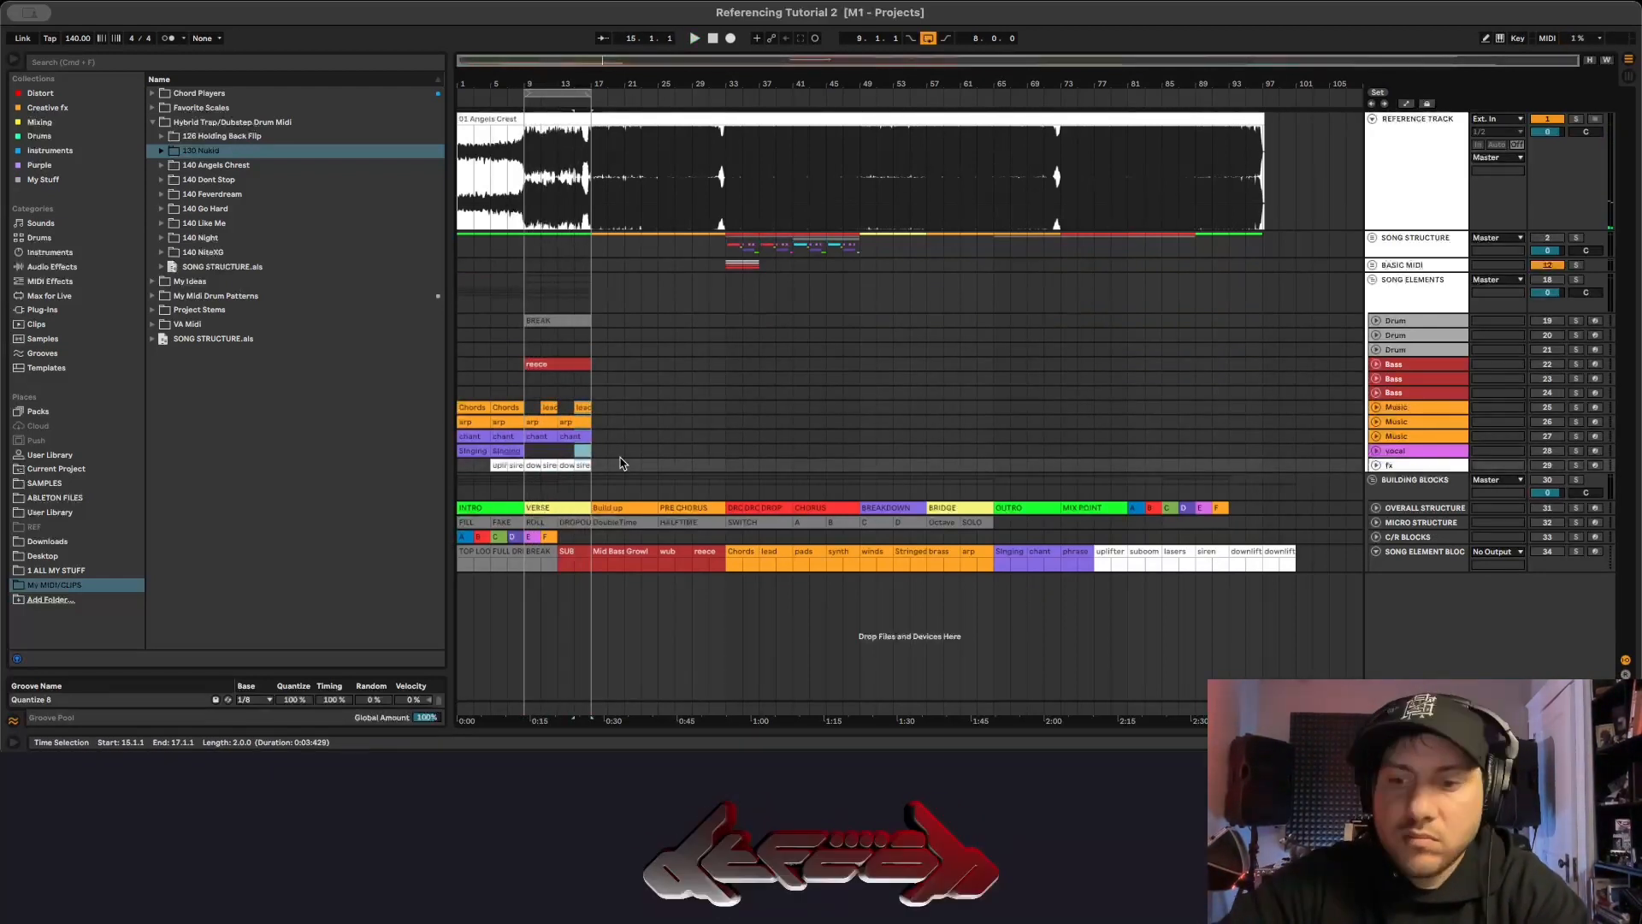
Insert an empty MIDI clip at bar 15 on the first Drum track and name it tom.
key(plus)
key(super+shift+m)
key(super+r)
text(tom)
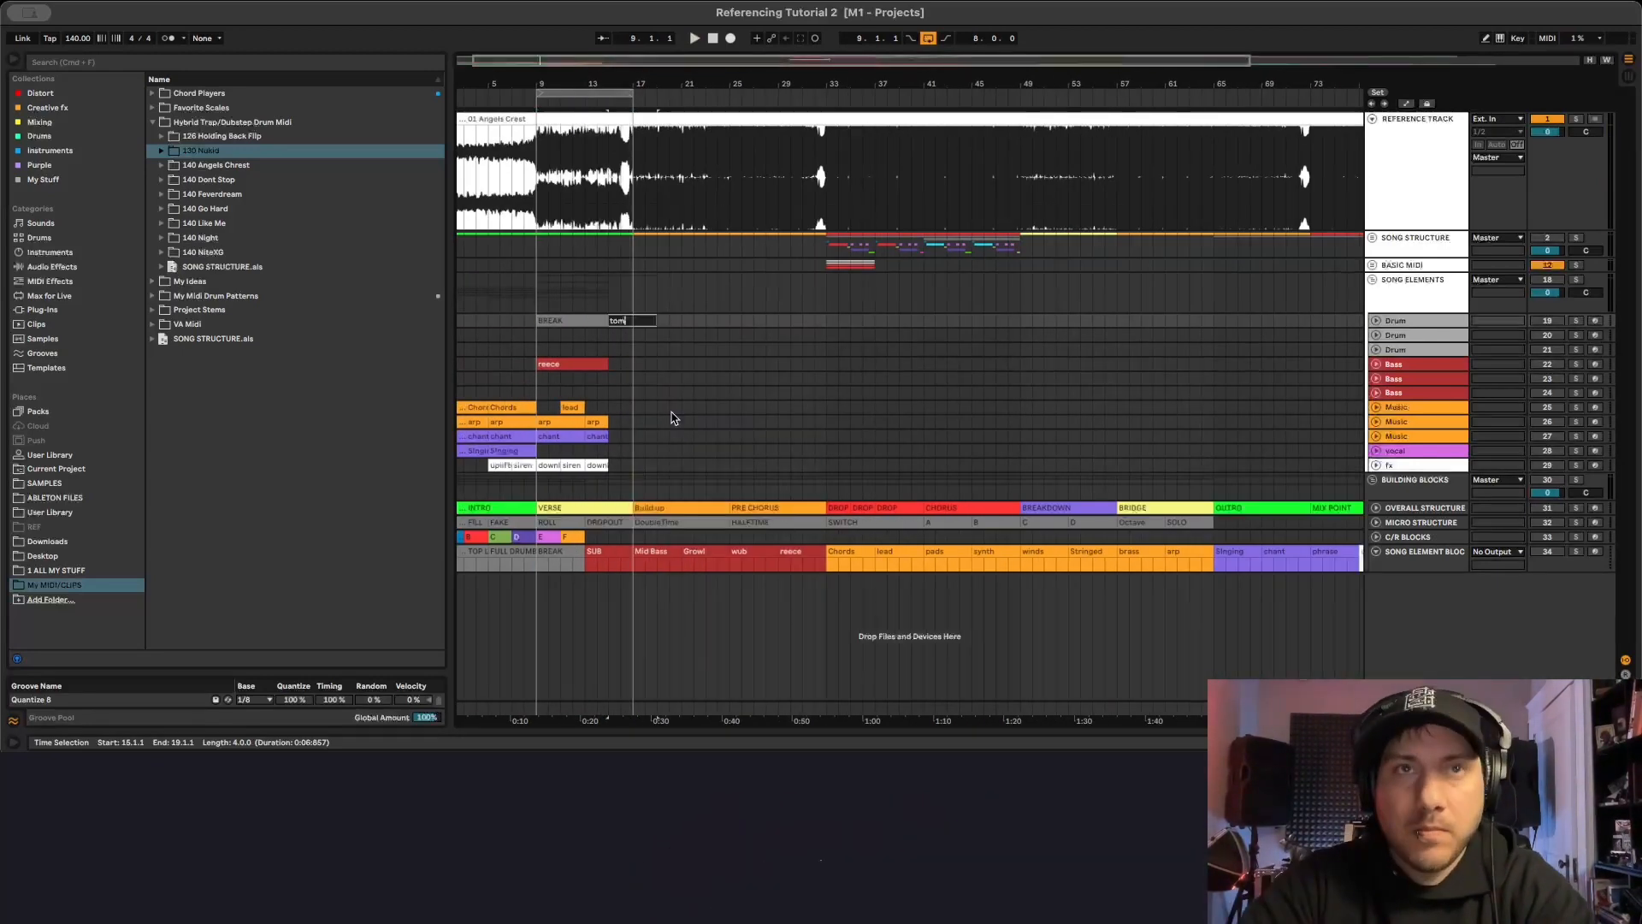
key(Return)
Place a short Hey label clip on the third Music track at the end of bar 16, below the yell clip.
key(plus)
key(plus)
drag(824, 407, 850, 436)
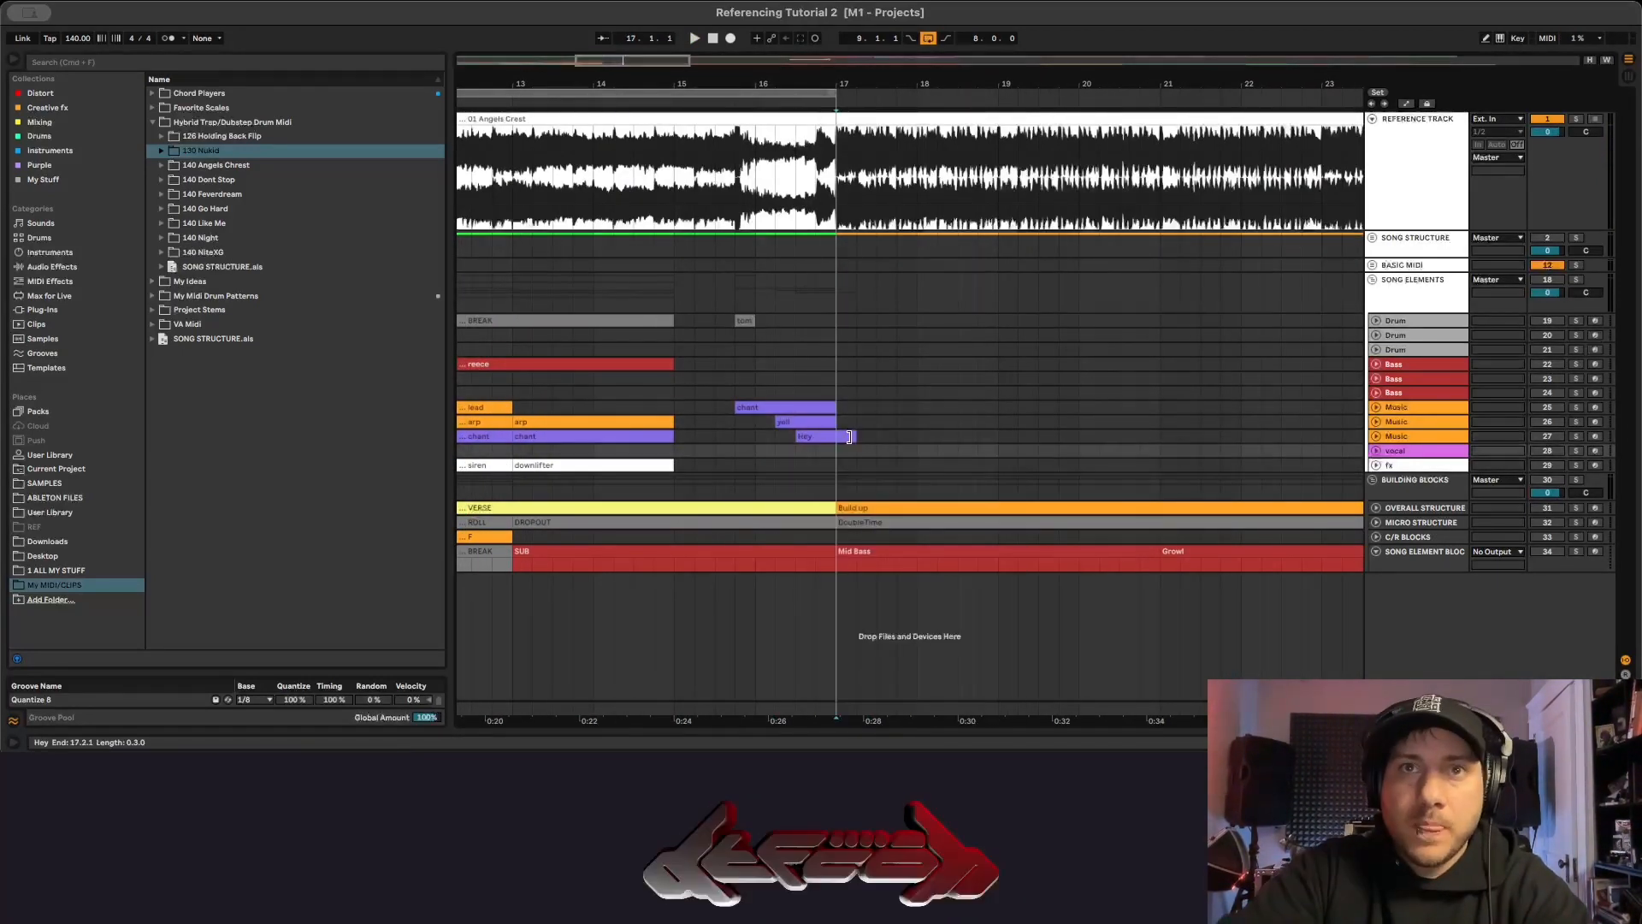
Place a yell clip at bar 22 on the vocal track lasting until bar 24, and extend the SUB clip to bar 25.
key(minus)
key(minus)
key(minus)
key(space)
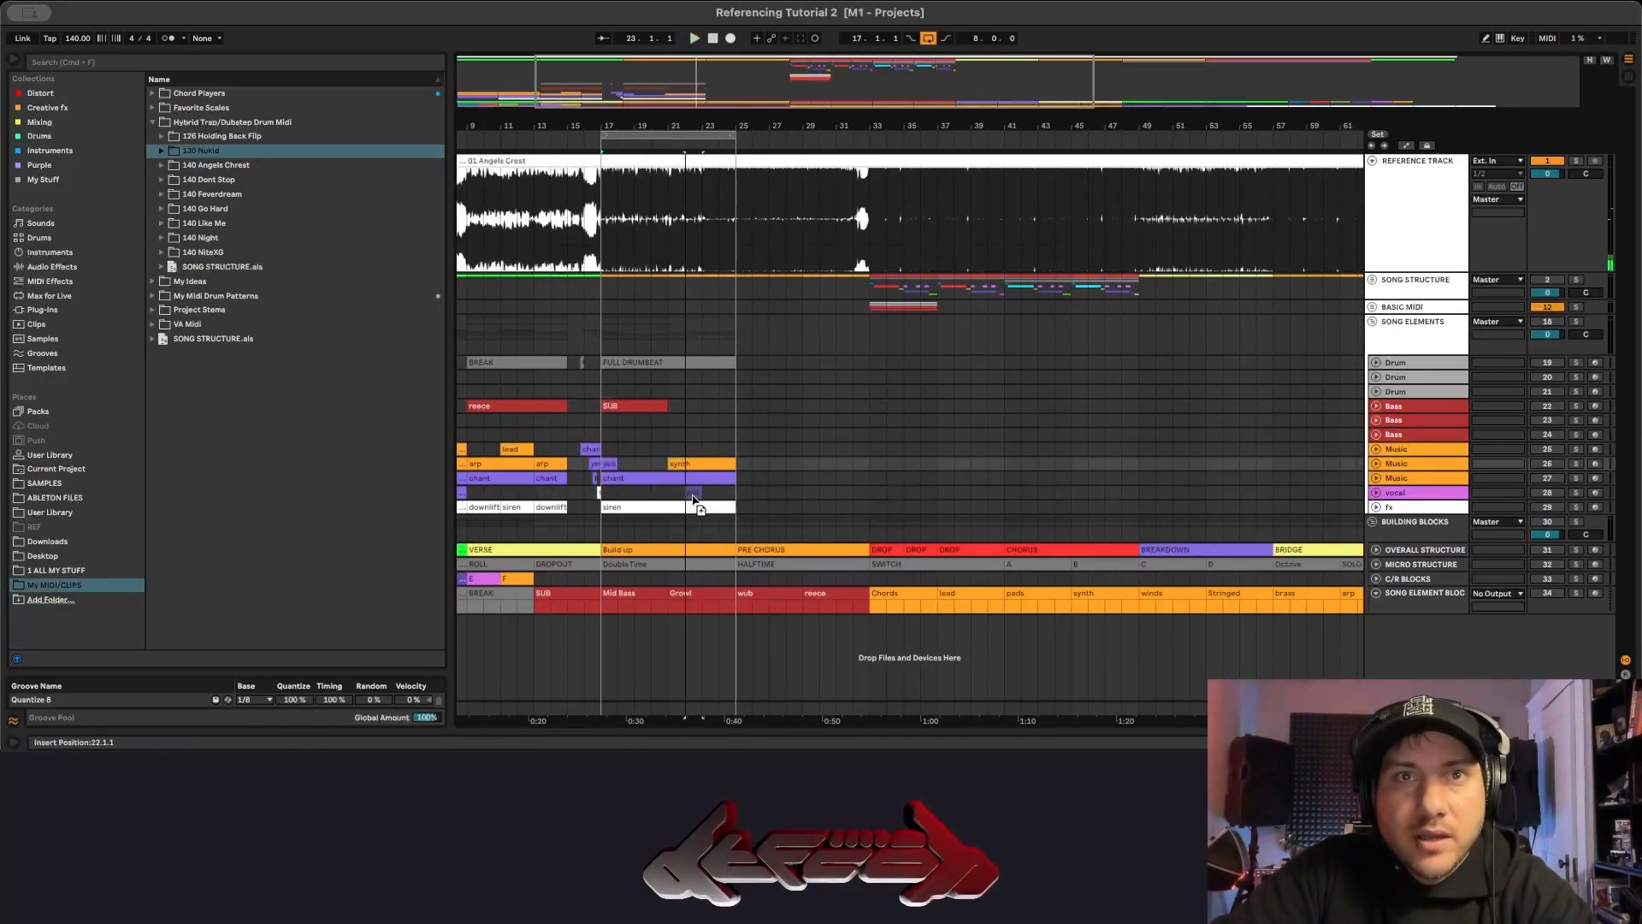
click(691, 495)
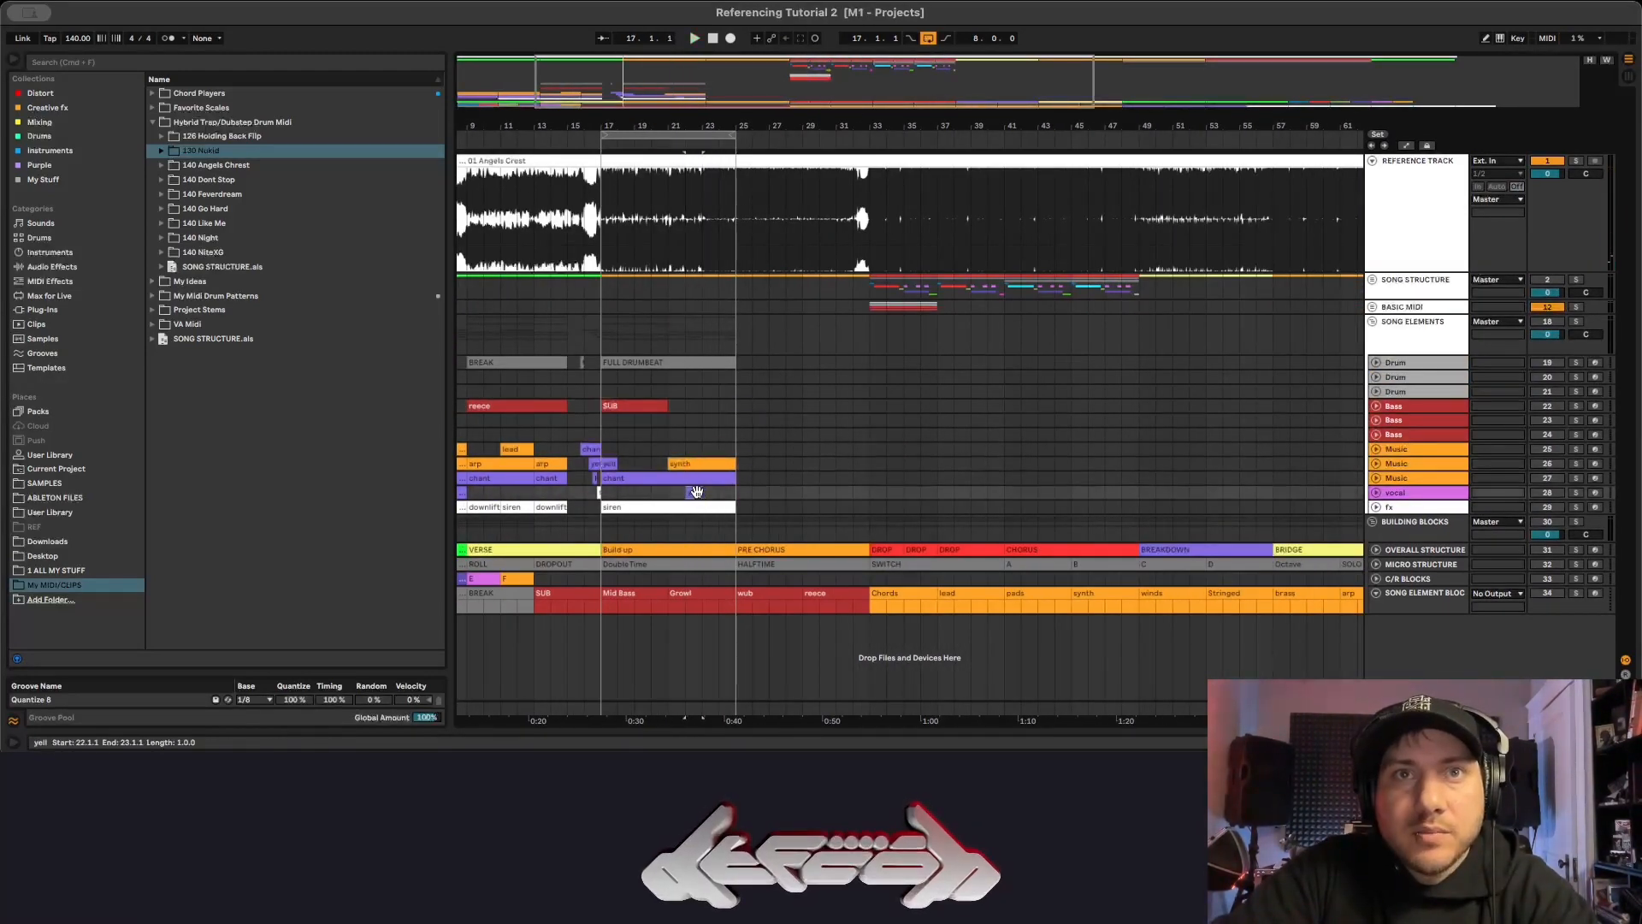
drag(699, 492, 719, 492)
key(space)
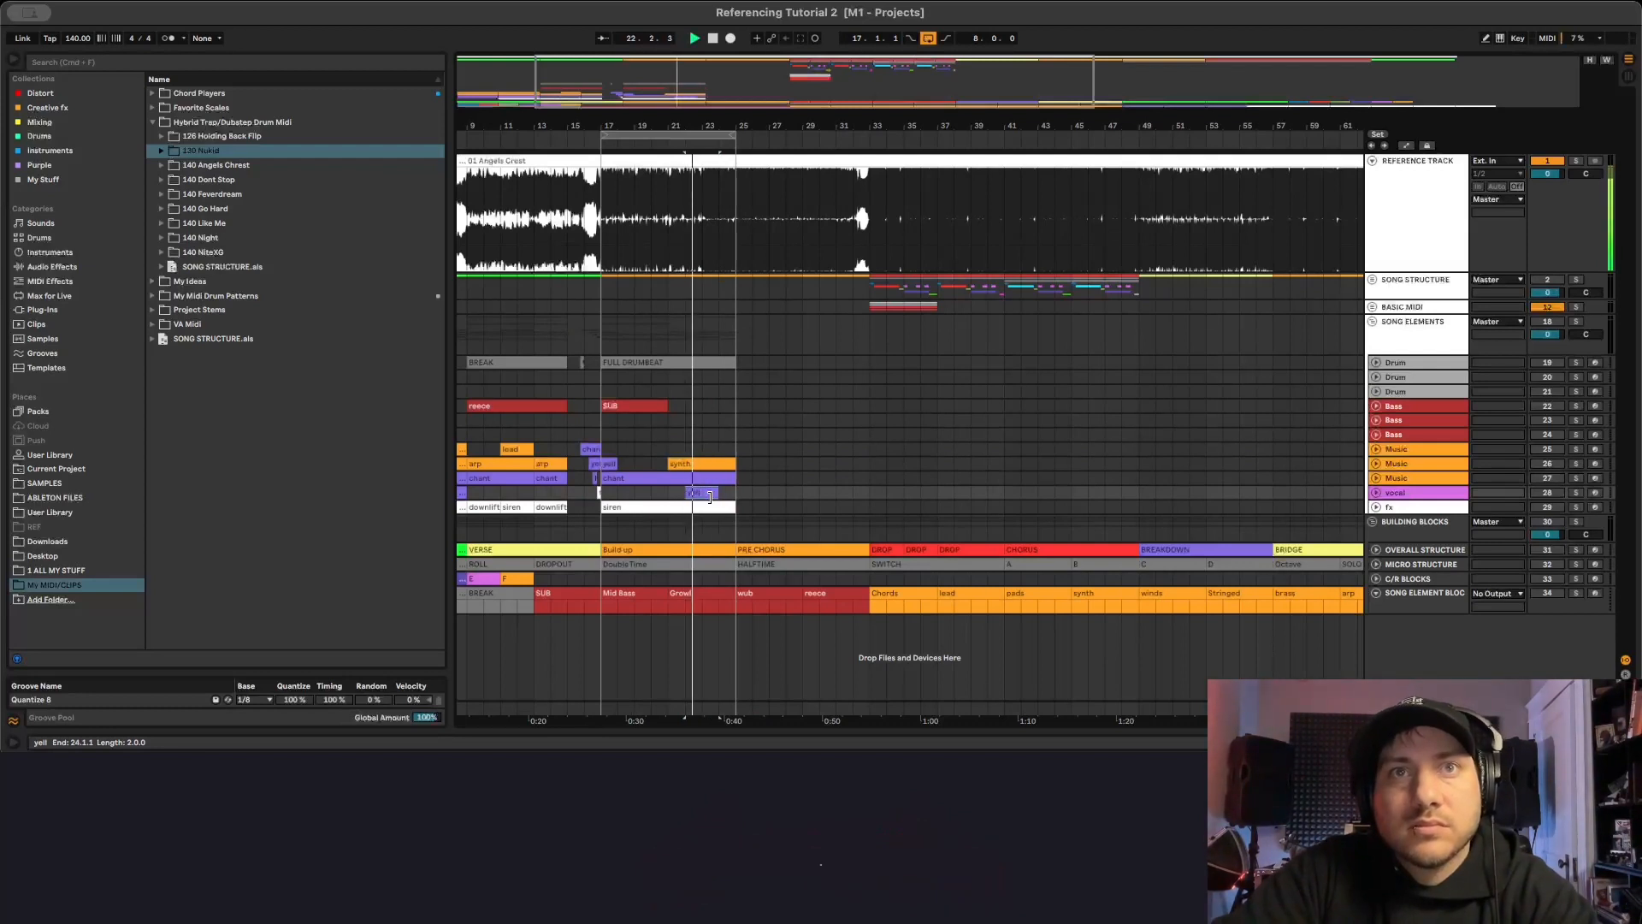
drag(668, 410, 736, 411)
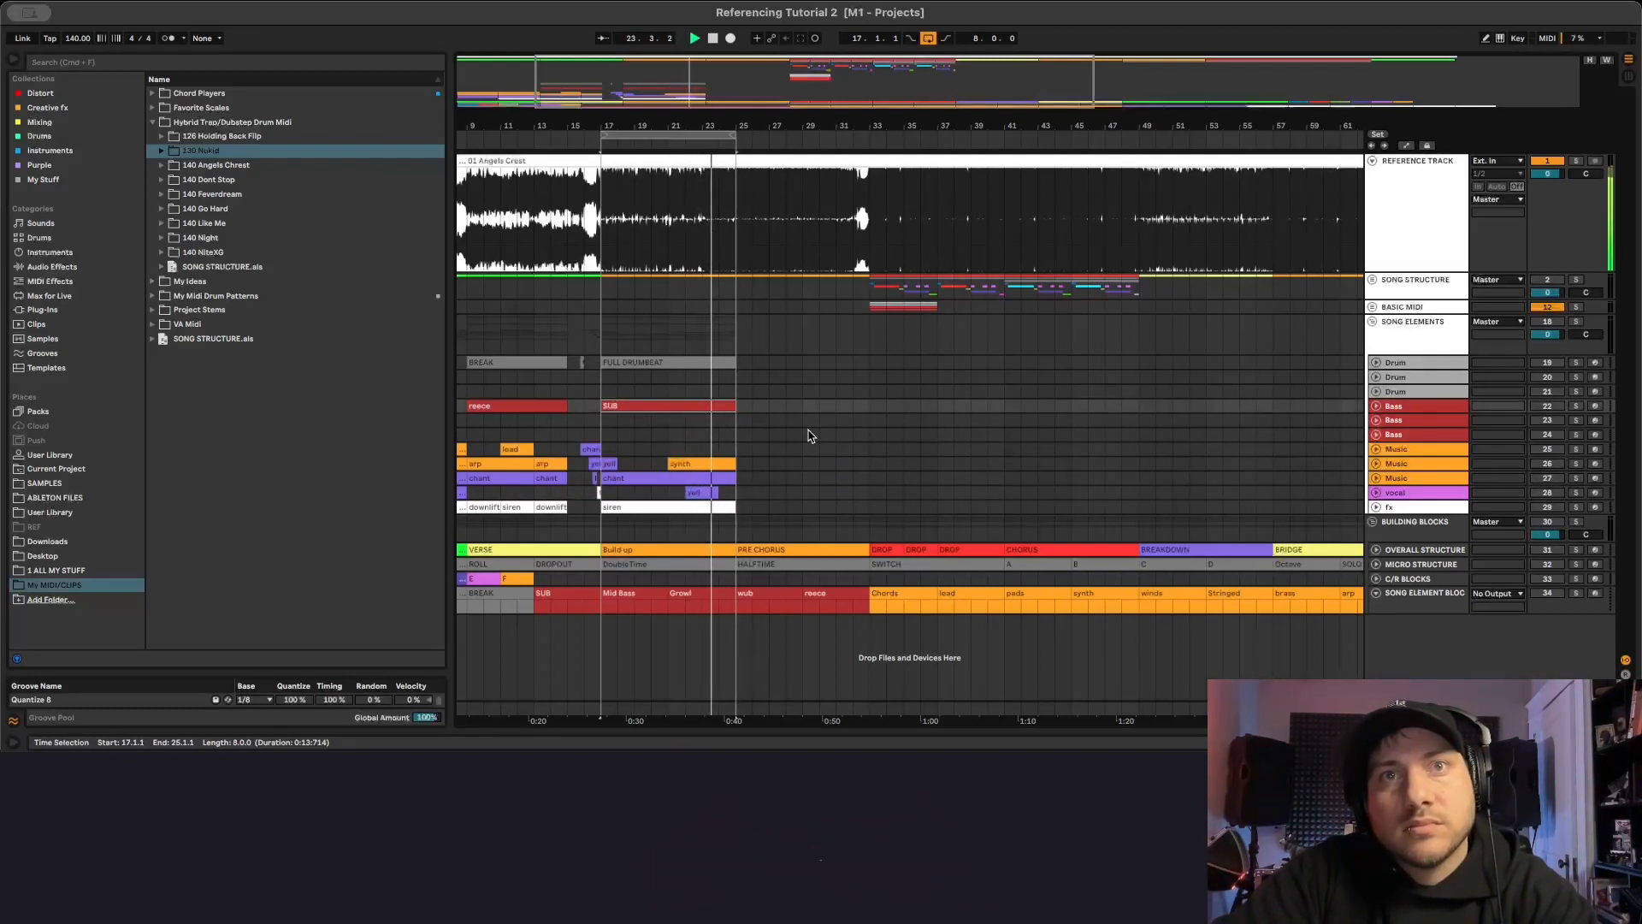
Set the arrangement loop to the eight bars starting at bar 33.
key(w)
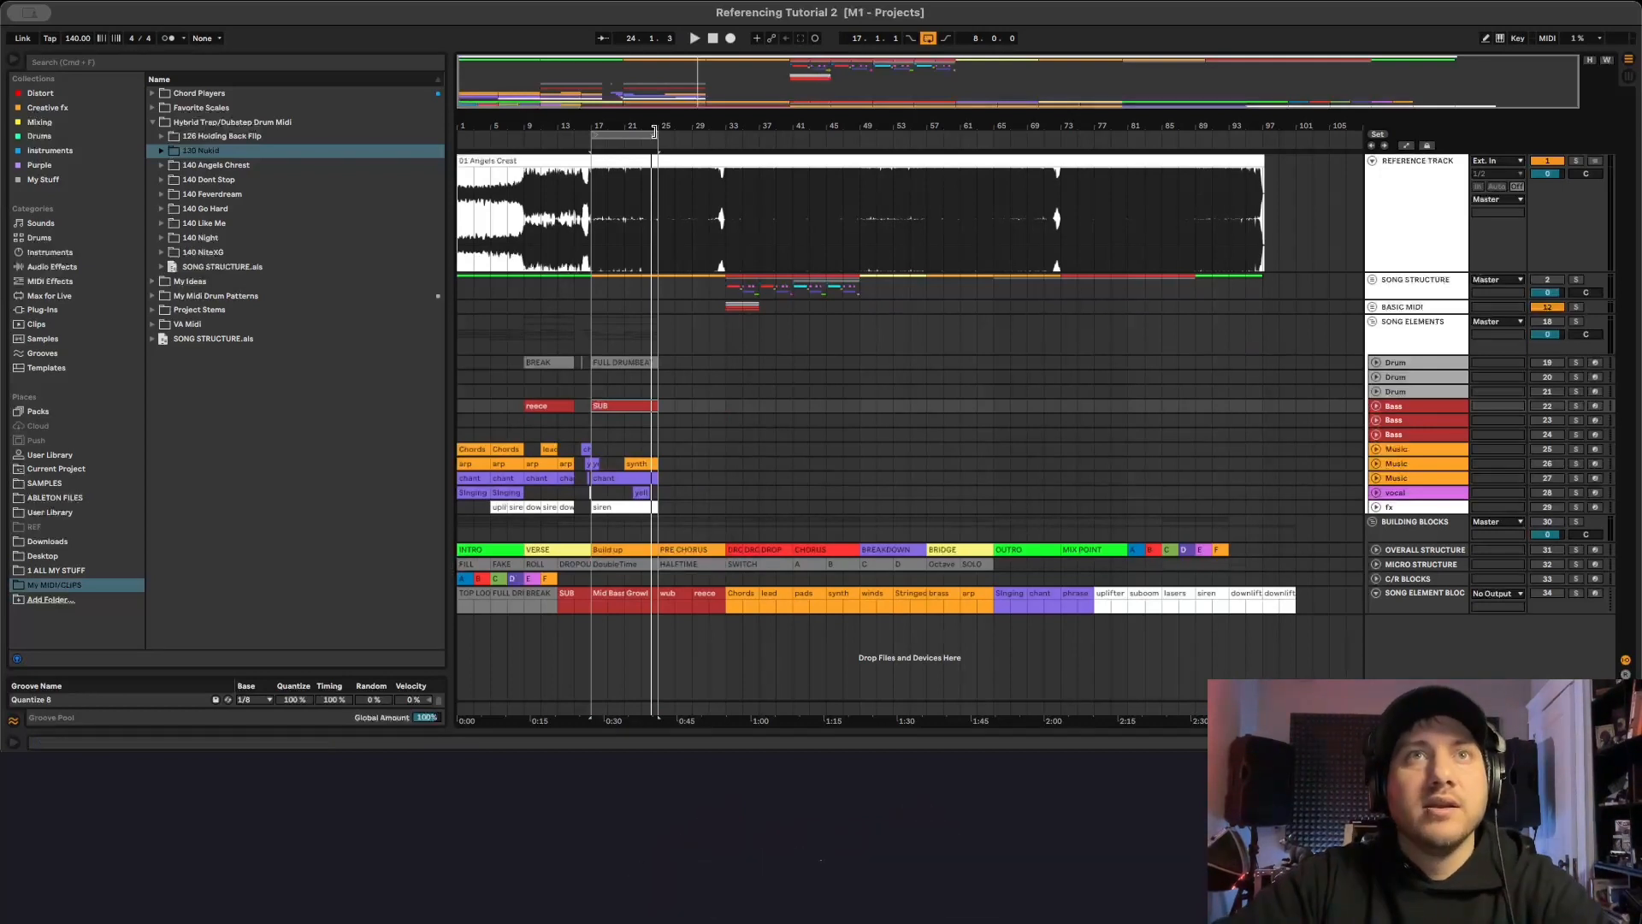
drag(627, 138, 700, 136)
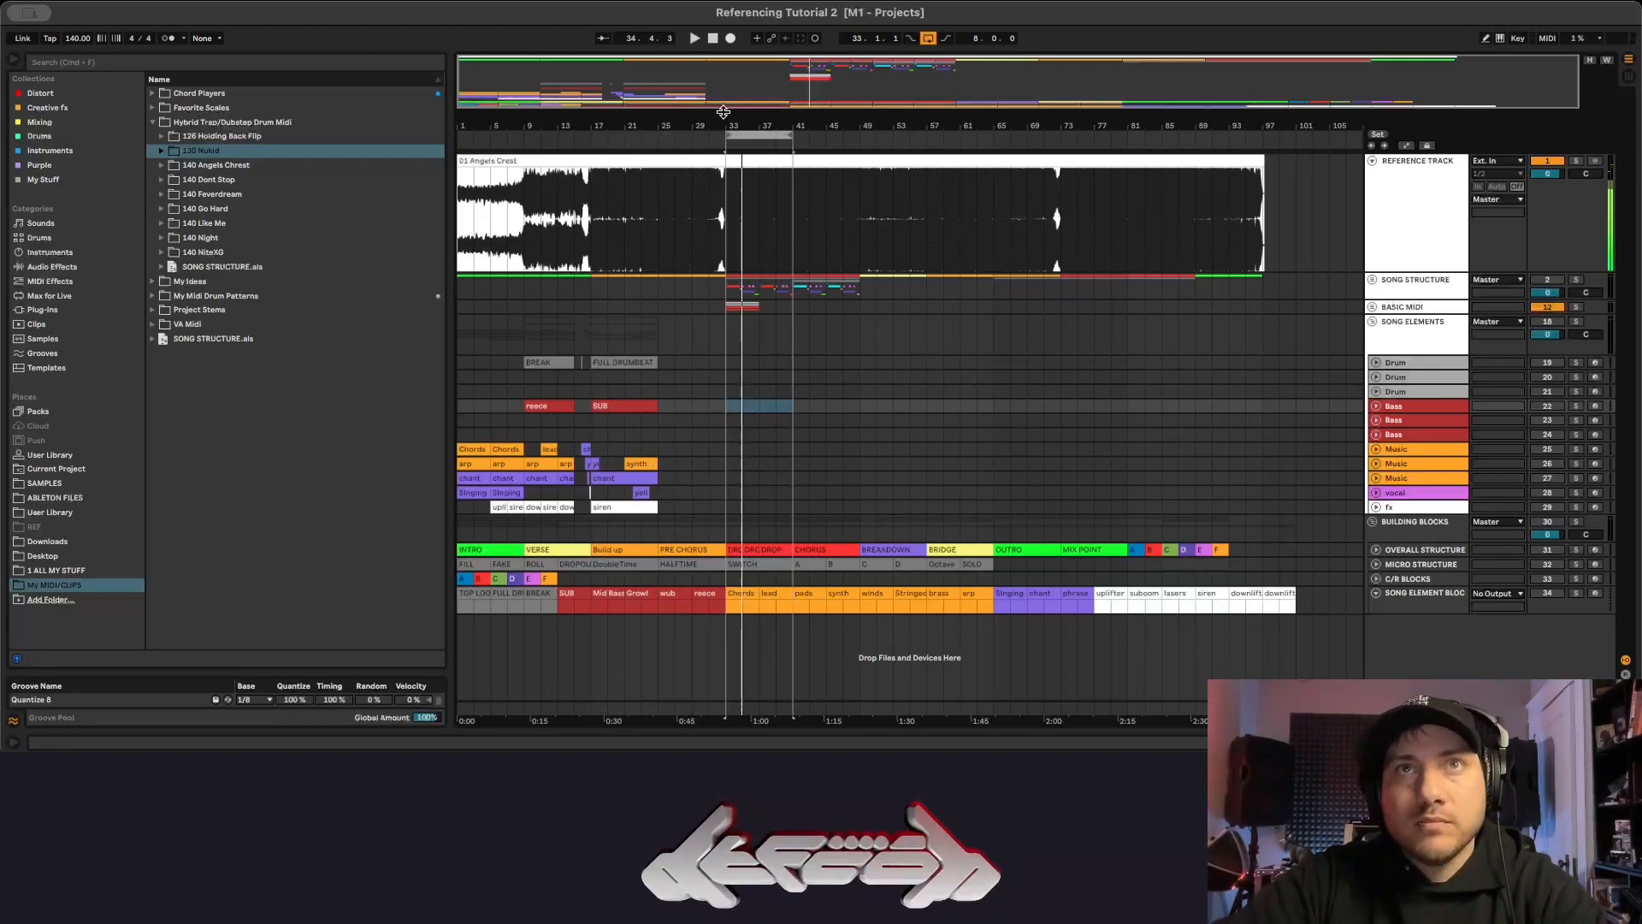
key(Up)
key(z)
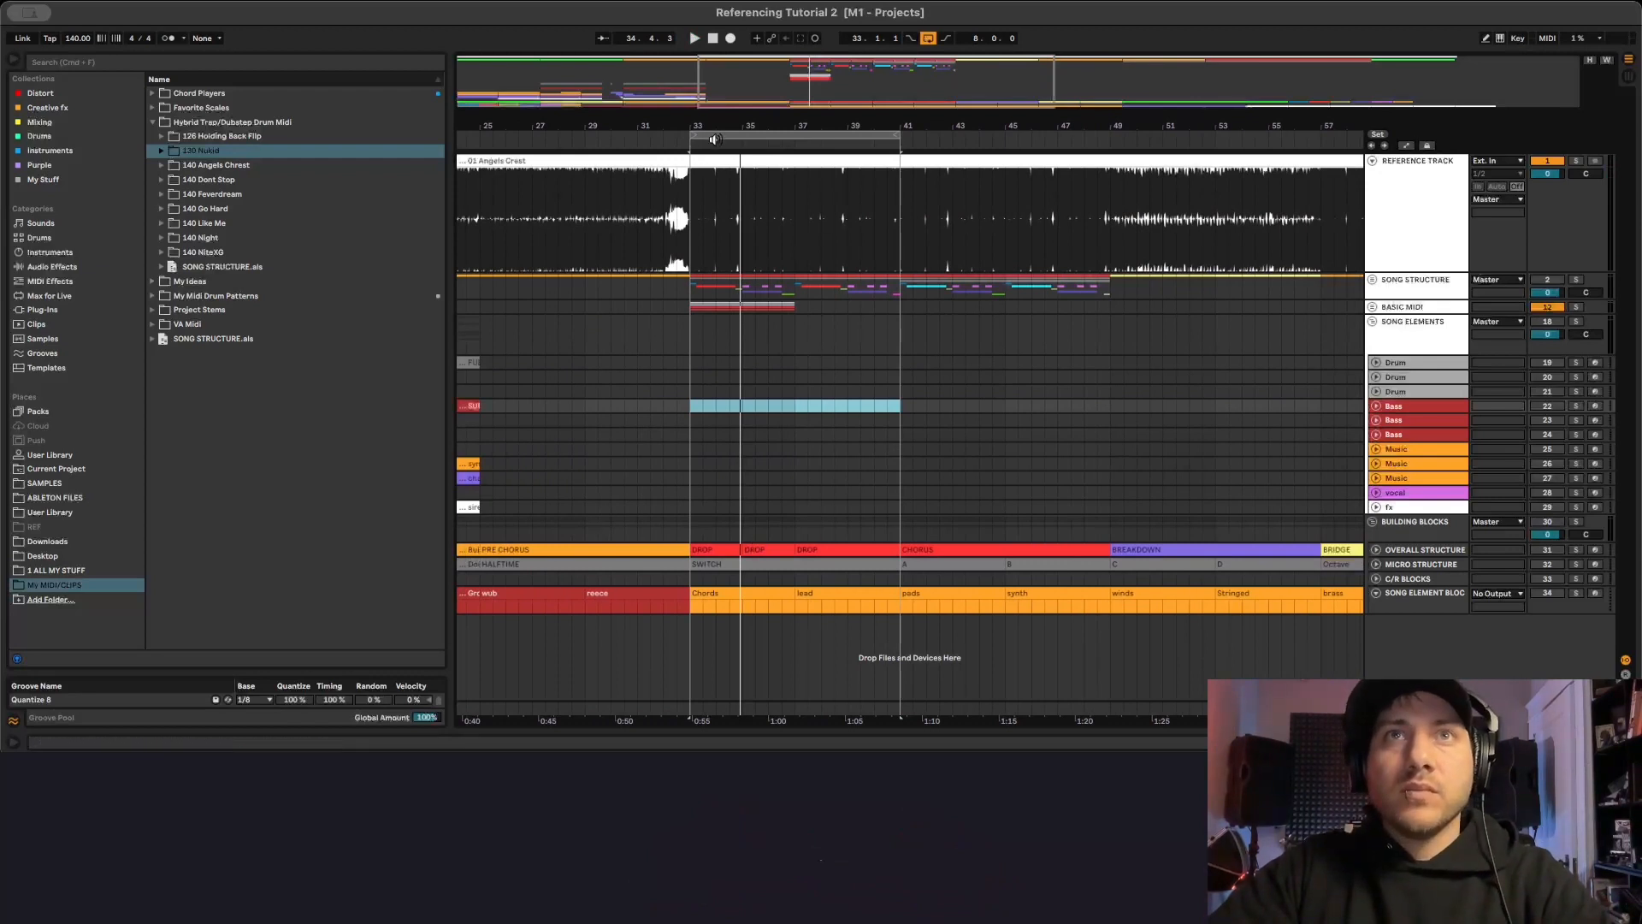
key(x)
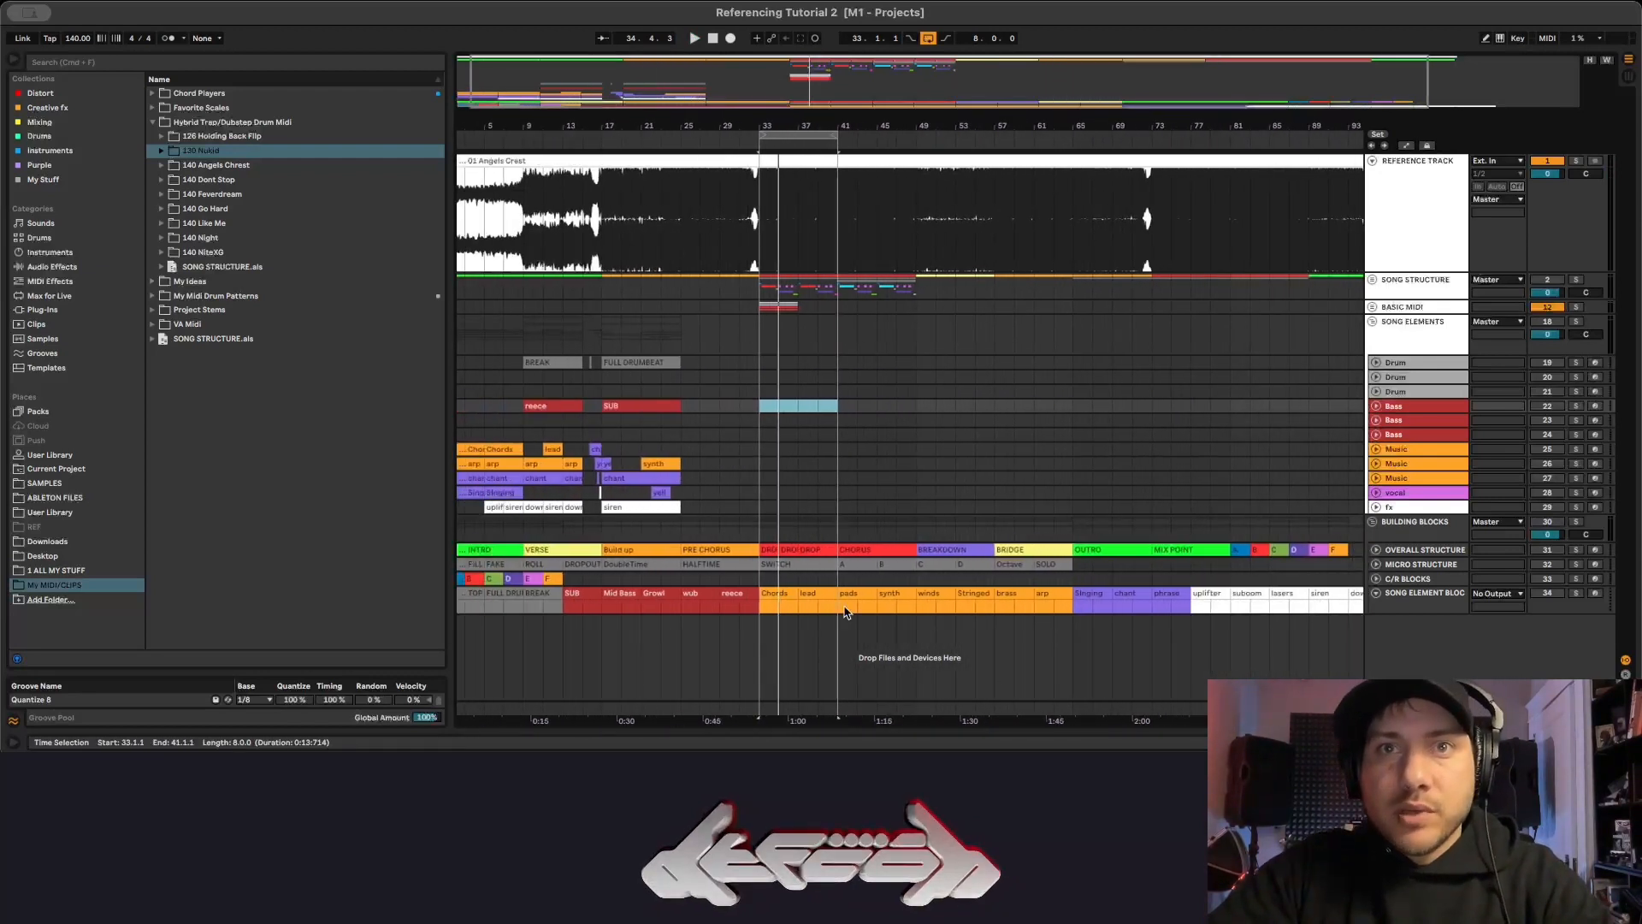
Copy the BREAK label clip to bar 33 on the first Drum track and listen to the start of the drop.
click(825, 593)
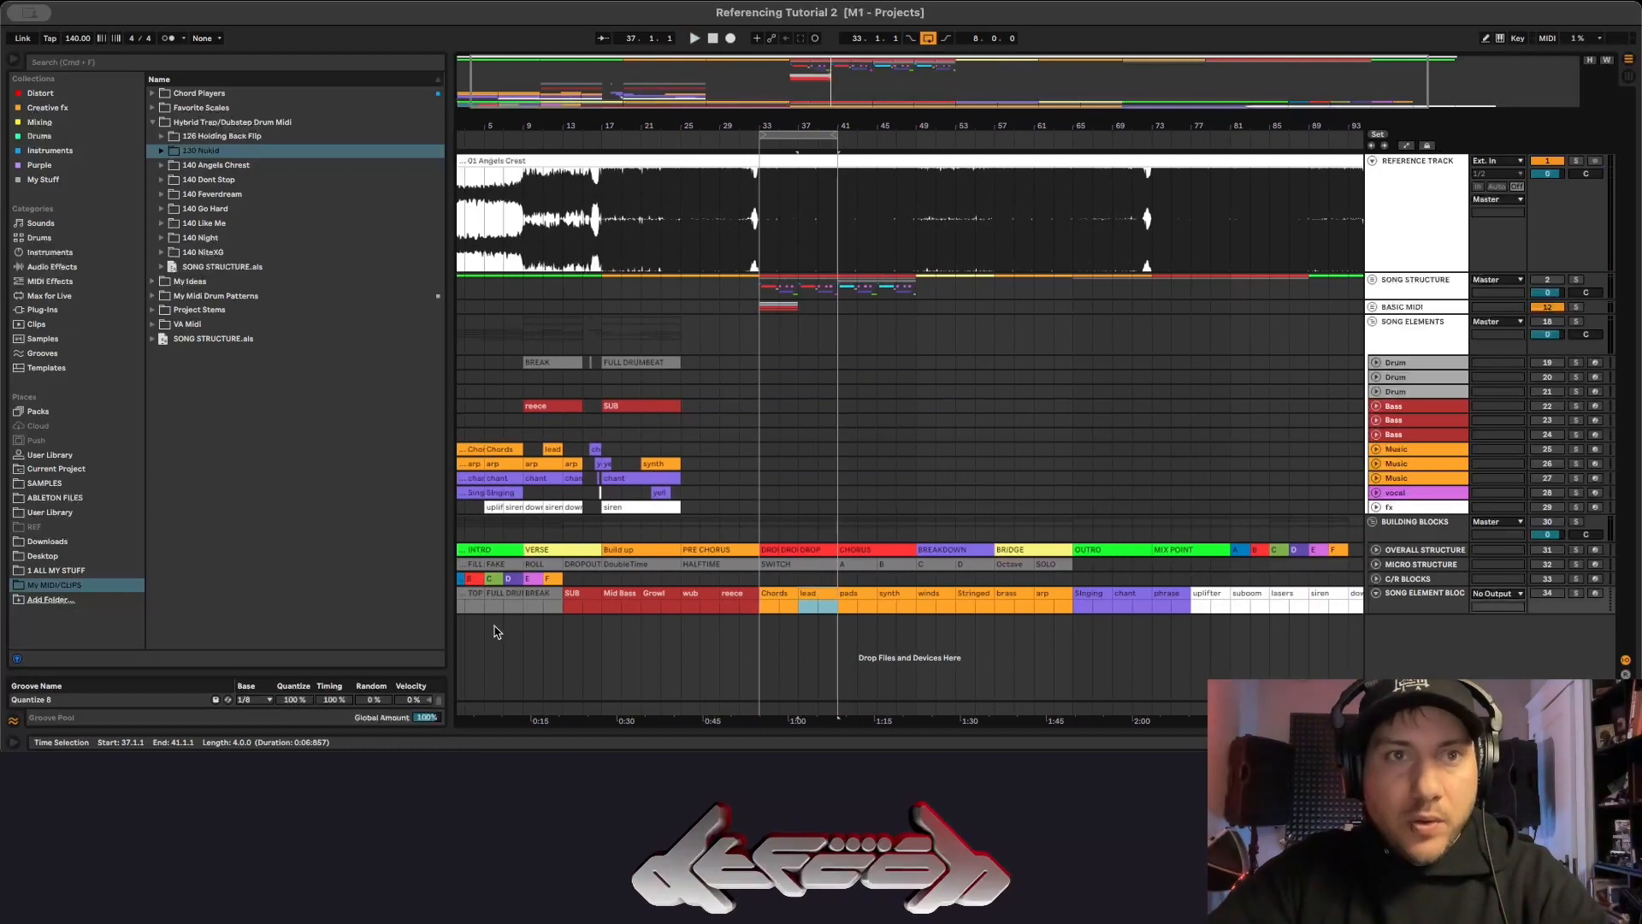
click(546, 582)
drag(539, 593, 774, 362)
key(space)
key(space)
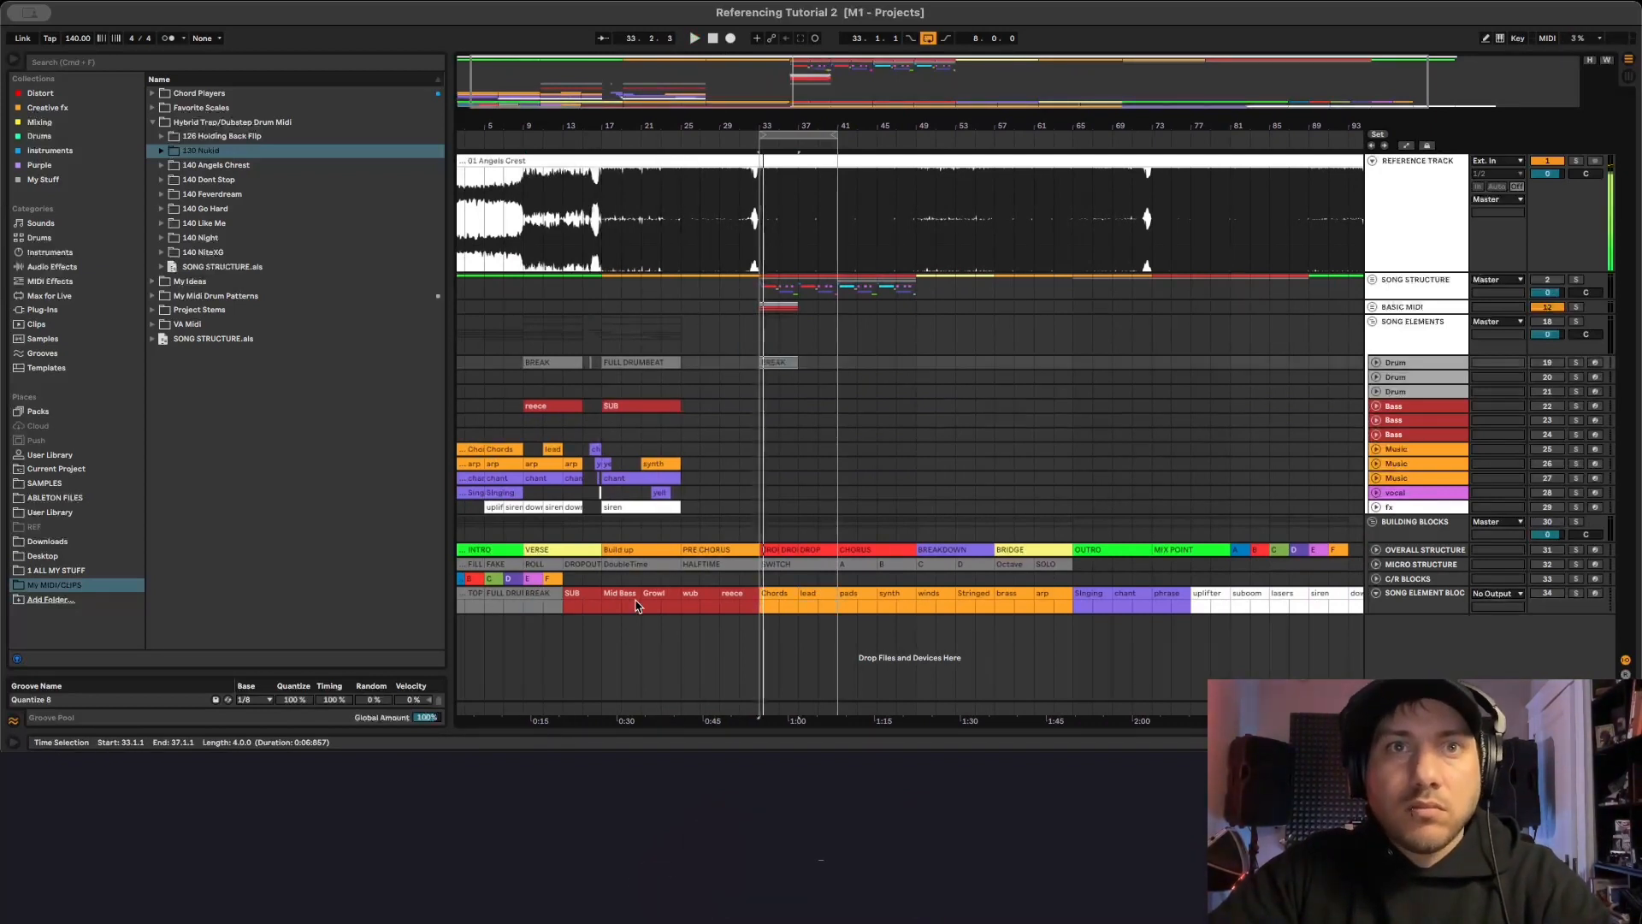
Copy the SUB label to bar 33 on the third Drum track and the Growl label to bar 33 on the first Bass track.
click(584, 593)
drag(583, 593, 785, 389)
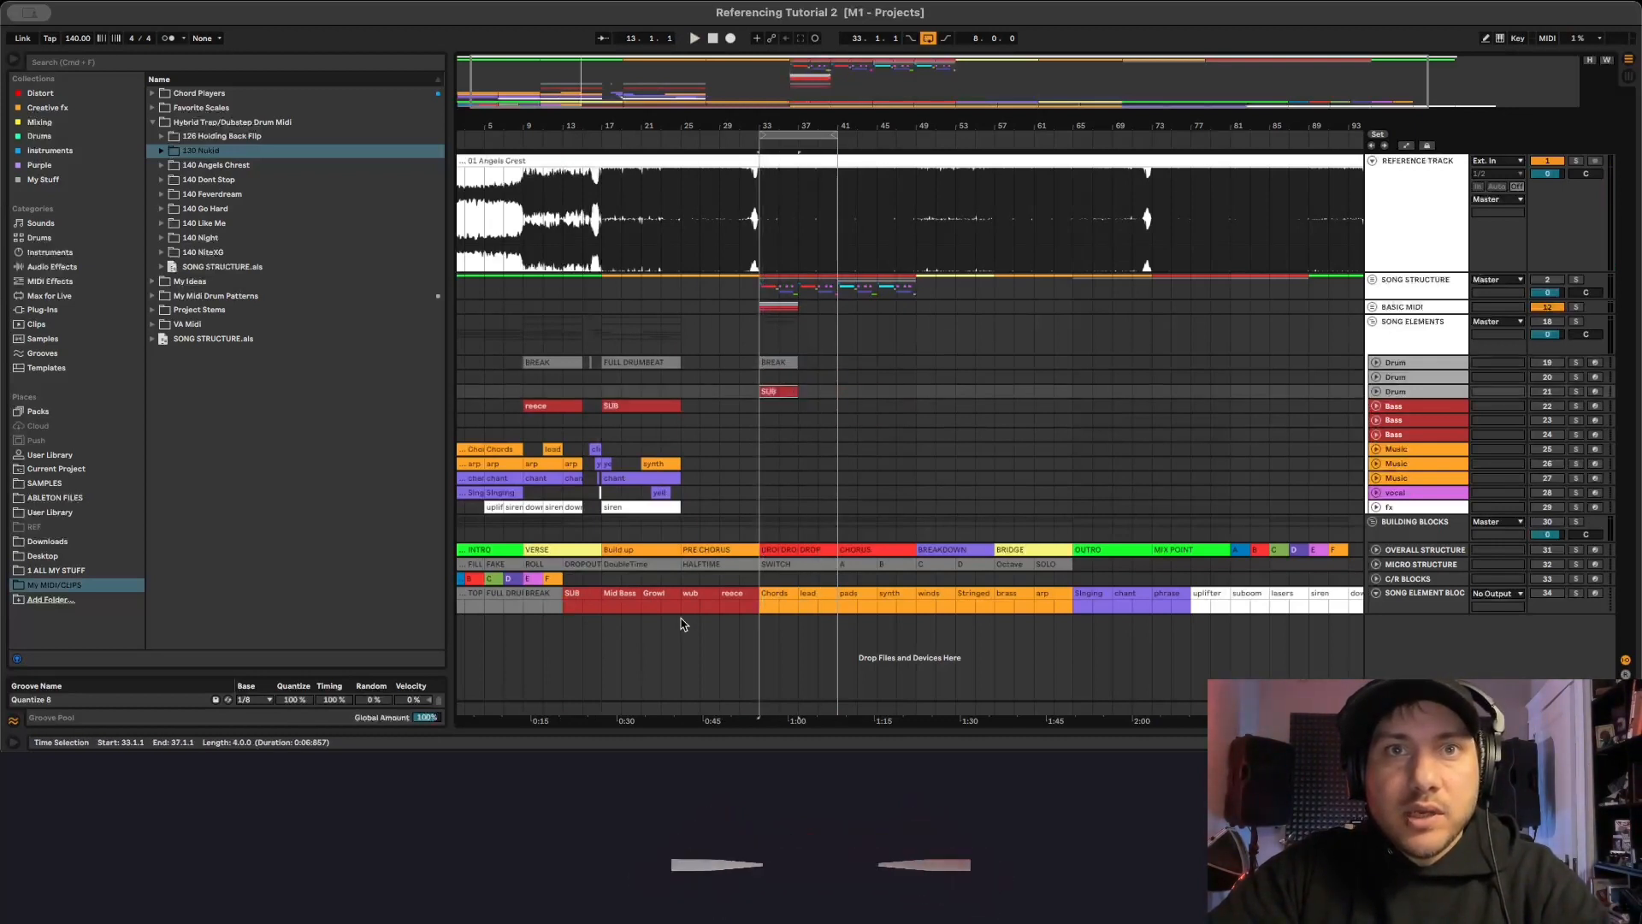
drag(667, 594, 769, 405)
click(829, 425)
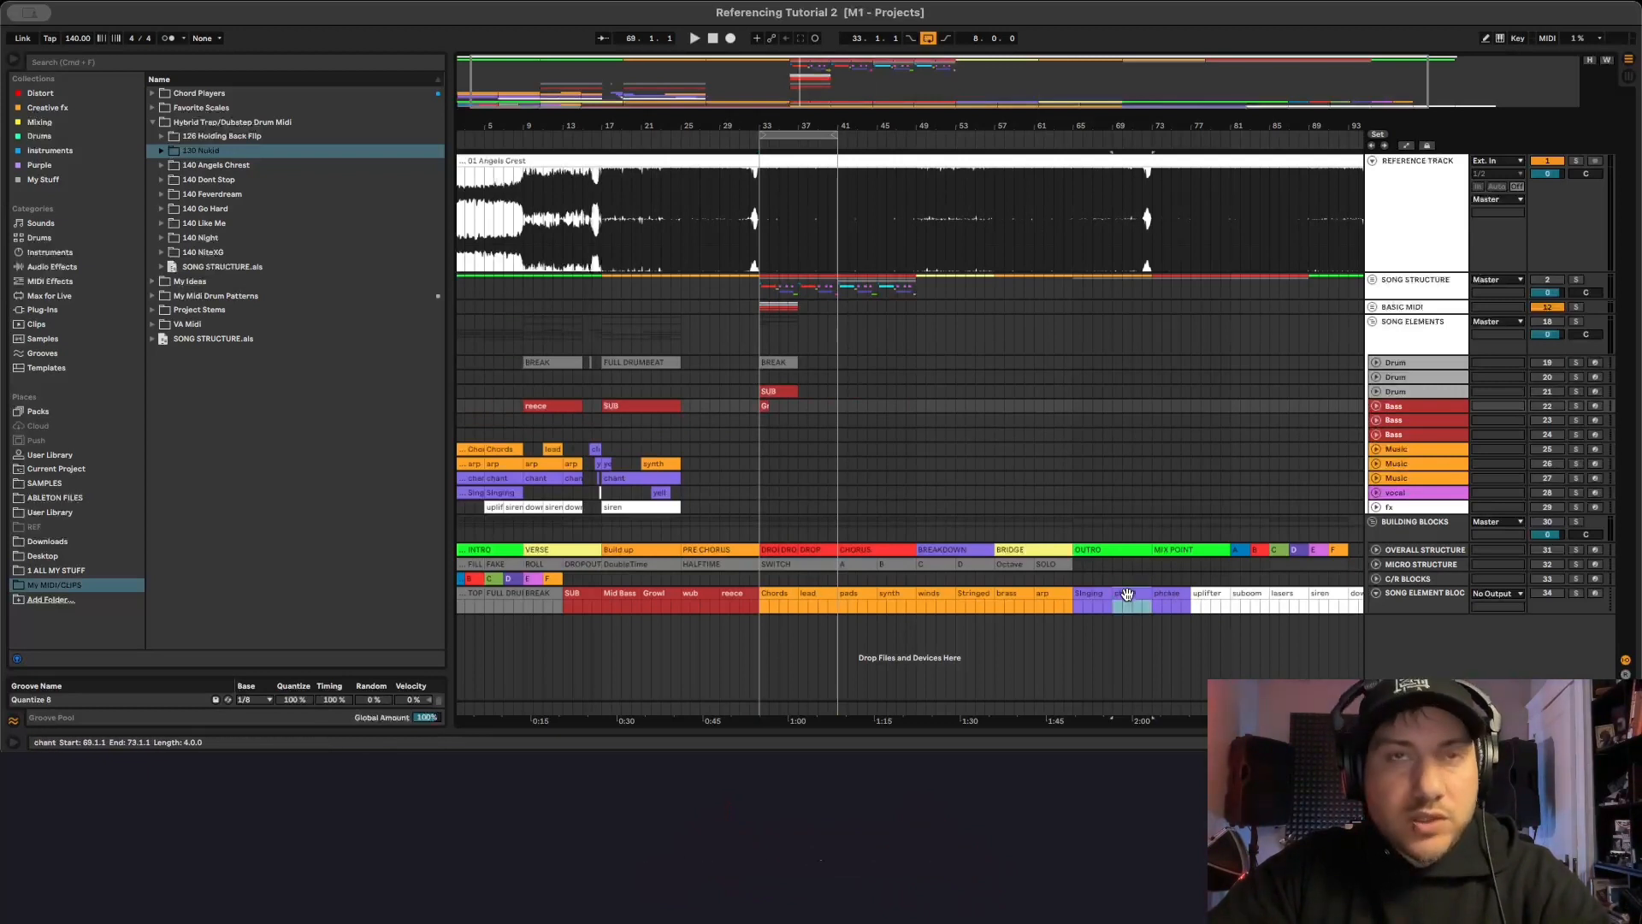
Copy the chant label clip to bar 33 on the third Music track and play back the drop.
drag(1126, 594, 777, 483)
drag(790, 100, 709, 515)
key(space)
key(space)
key(space)
Trim the drop's Growl clip to end at 33.2.3 and the SUB and chant clips to start there, checking against playback.
drag(775, 408, 743, 392)
key(space)
key(space)
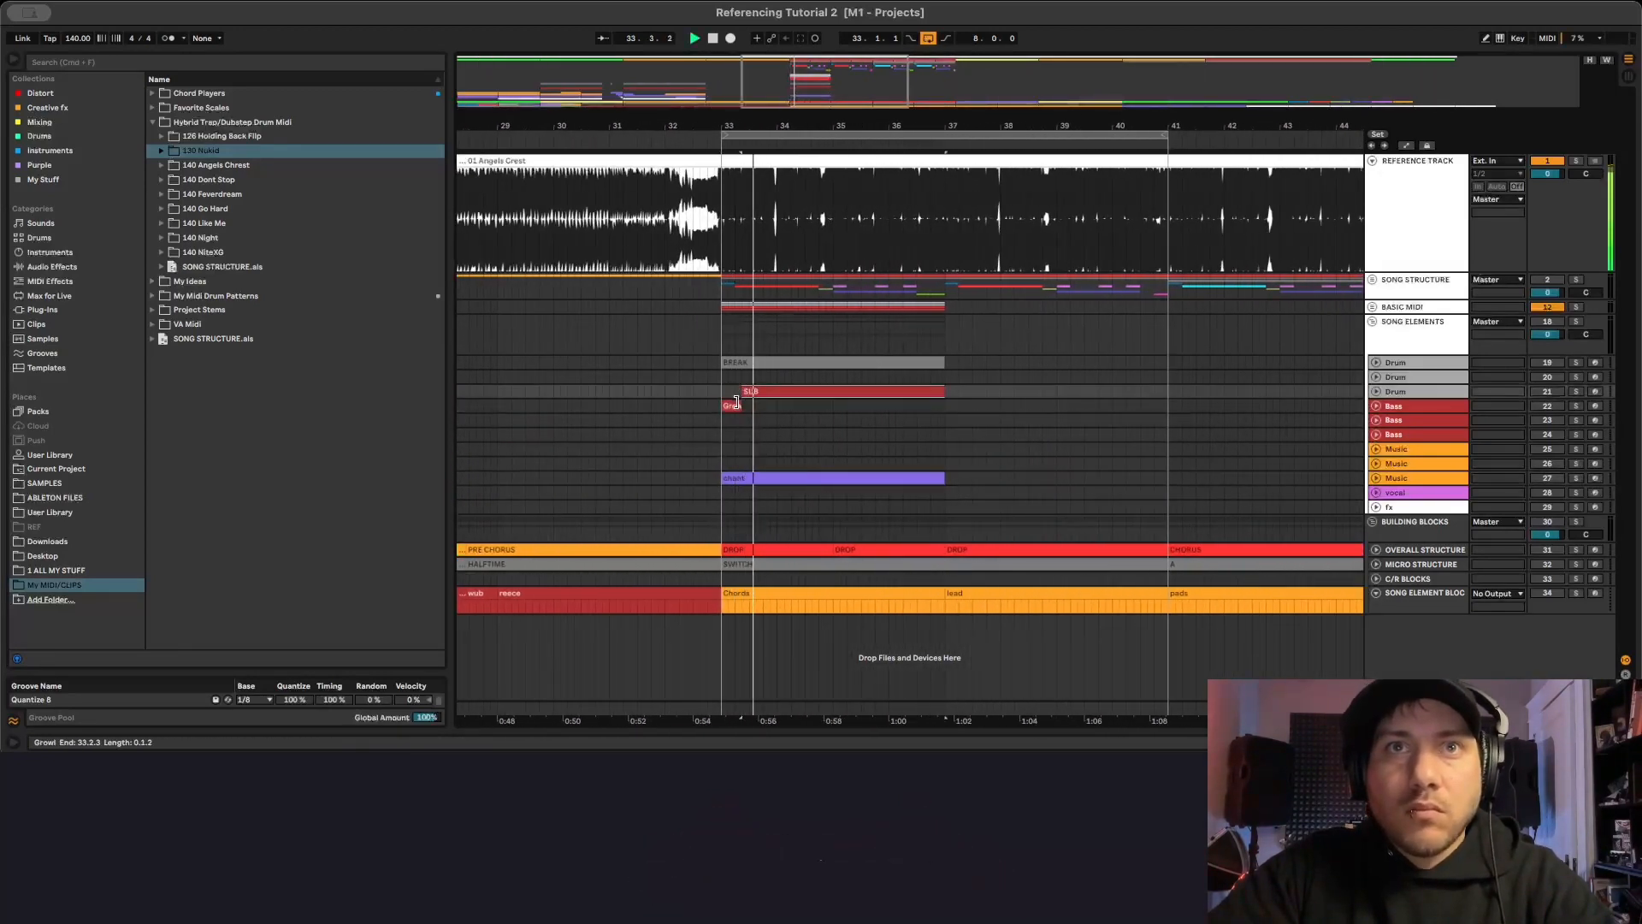
drag(723, 478, 744, 476)
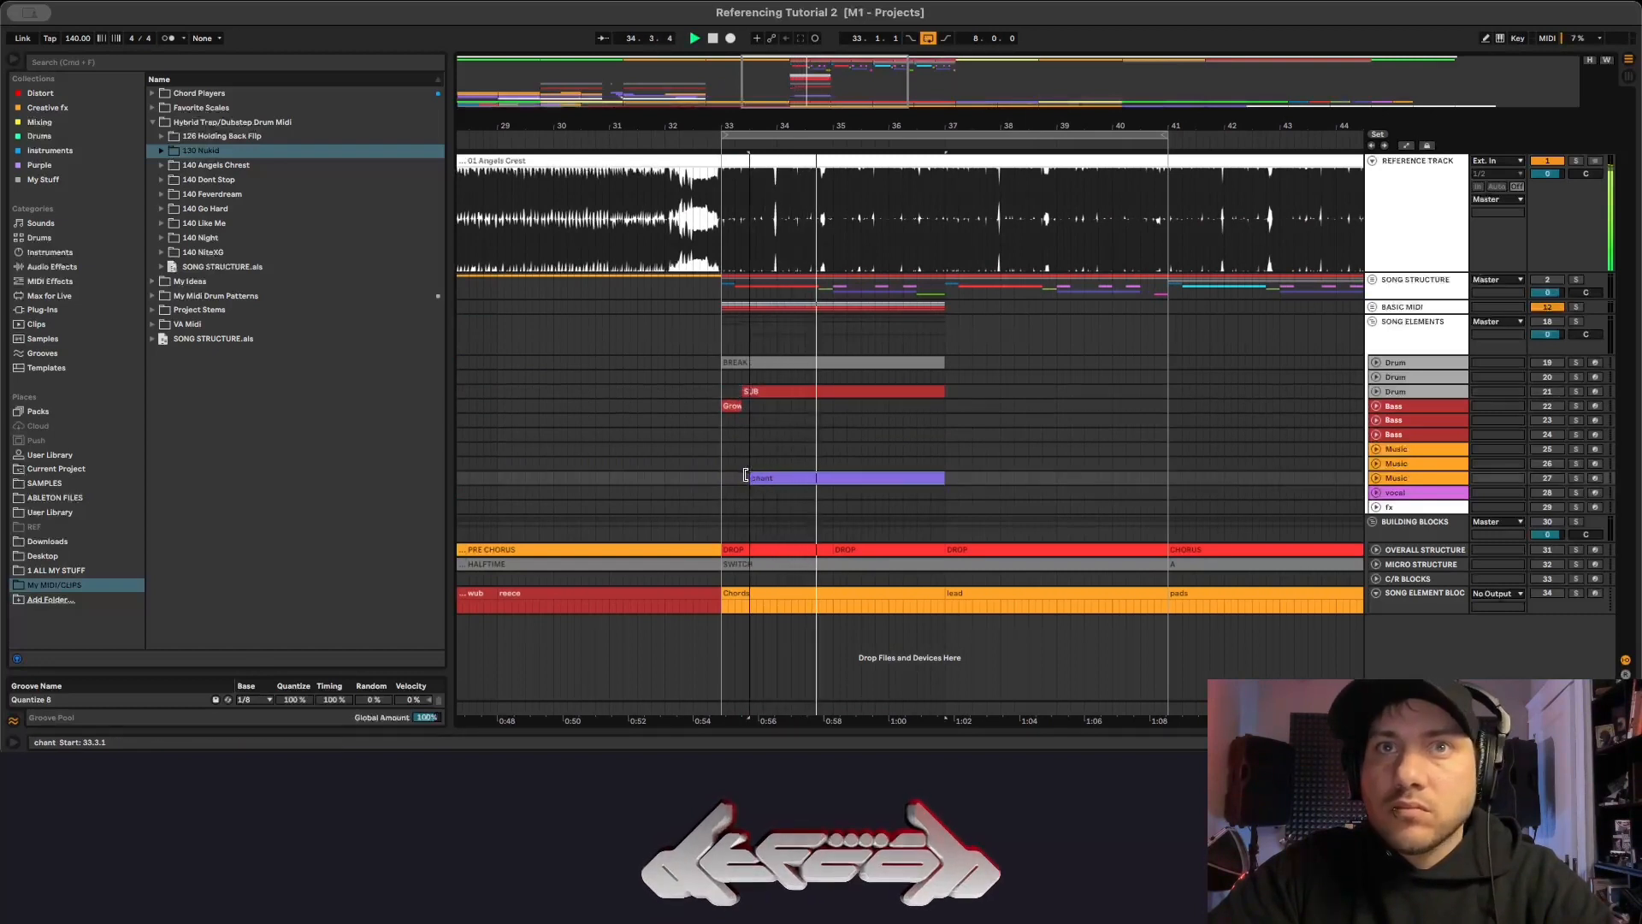
key(space)
key(space)
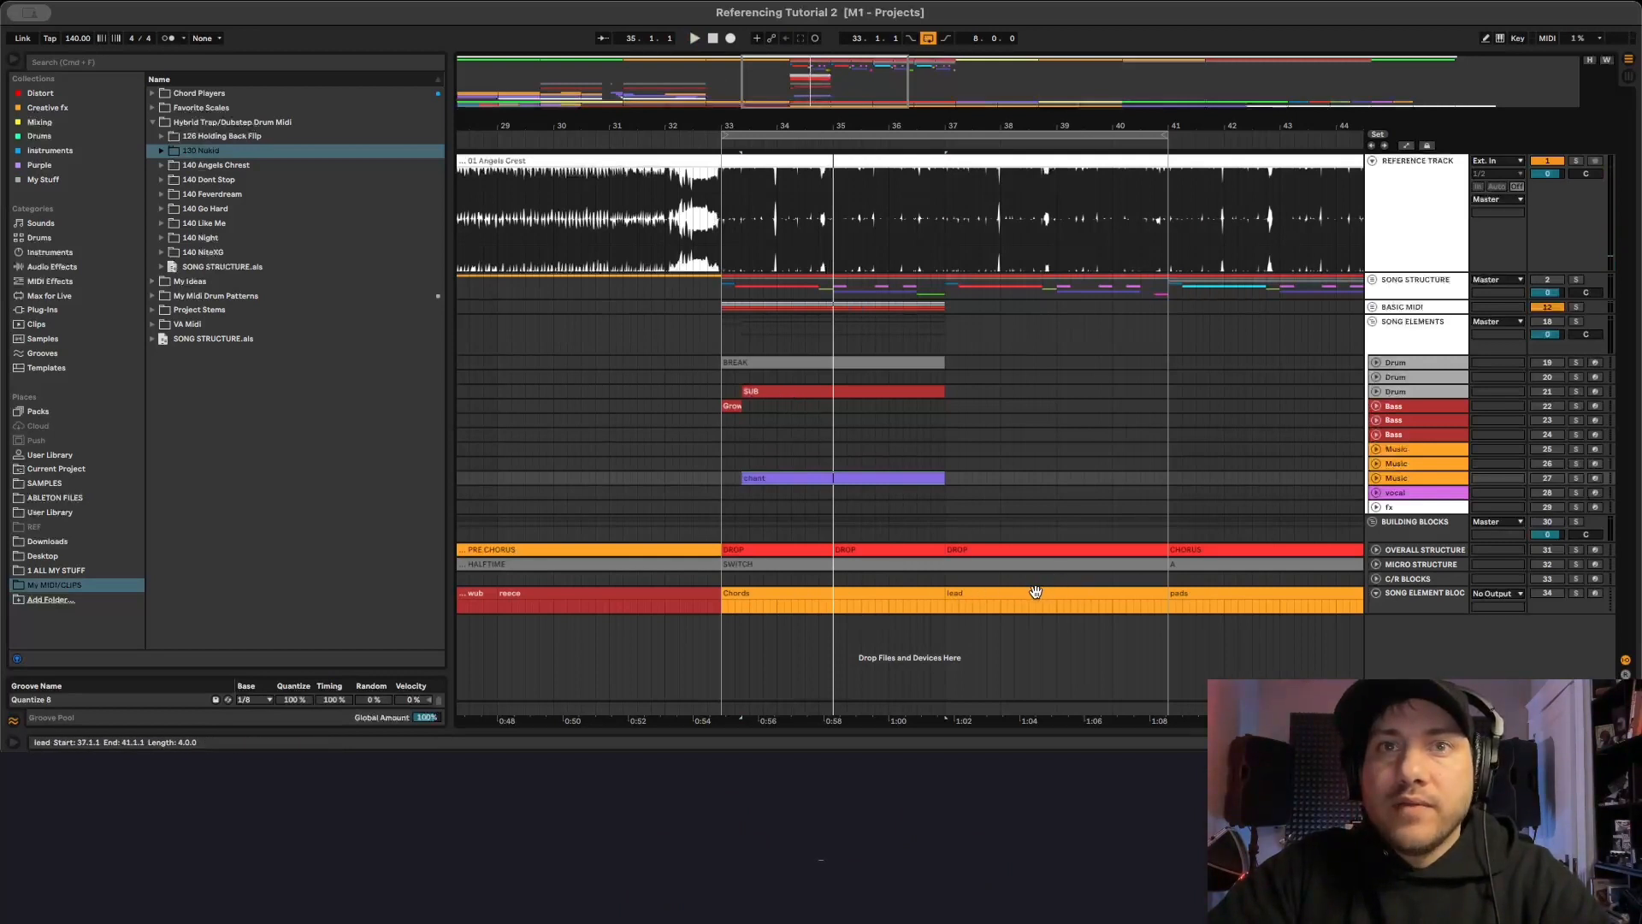
Copy the lead label above the drop's chant clip on the second Music track and a short wub label just before bar 35 on the first Bass track.
drag(1037, 590, 839, 470)
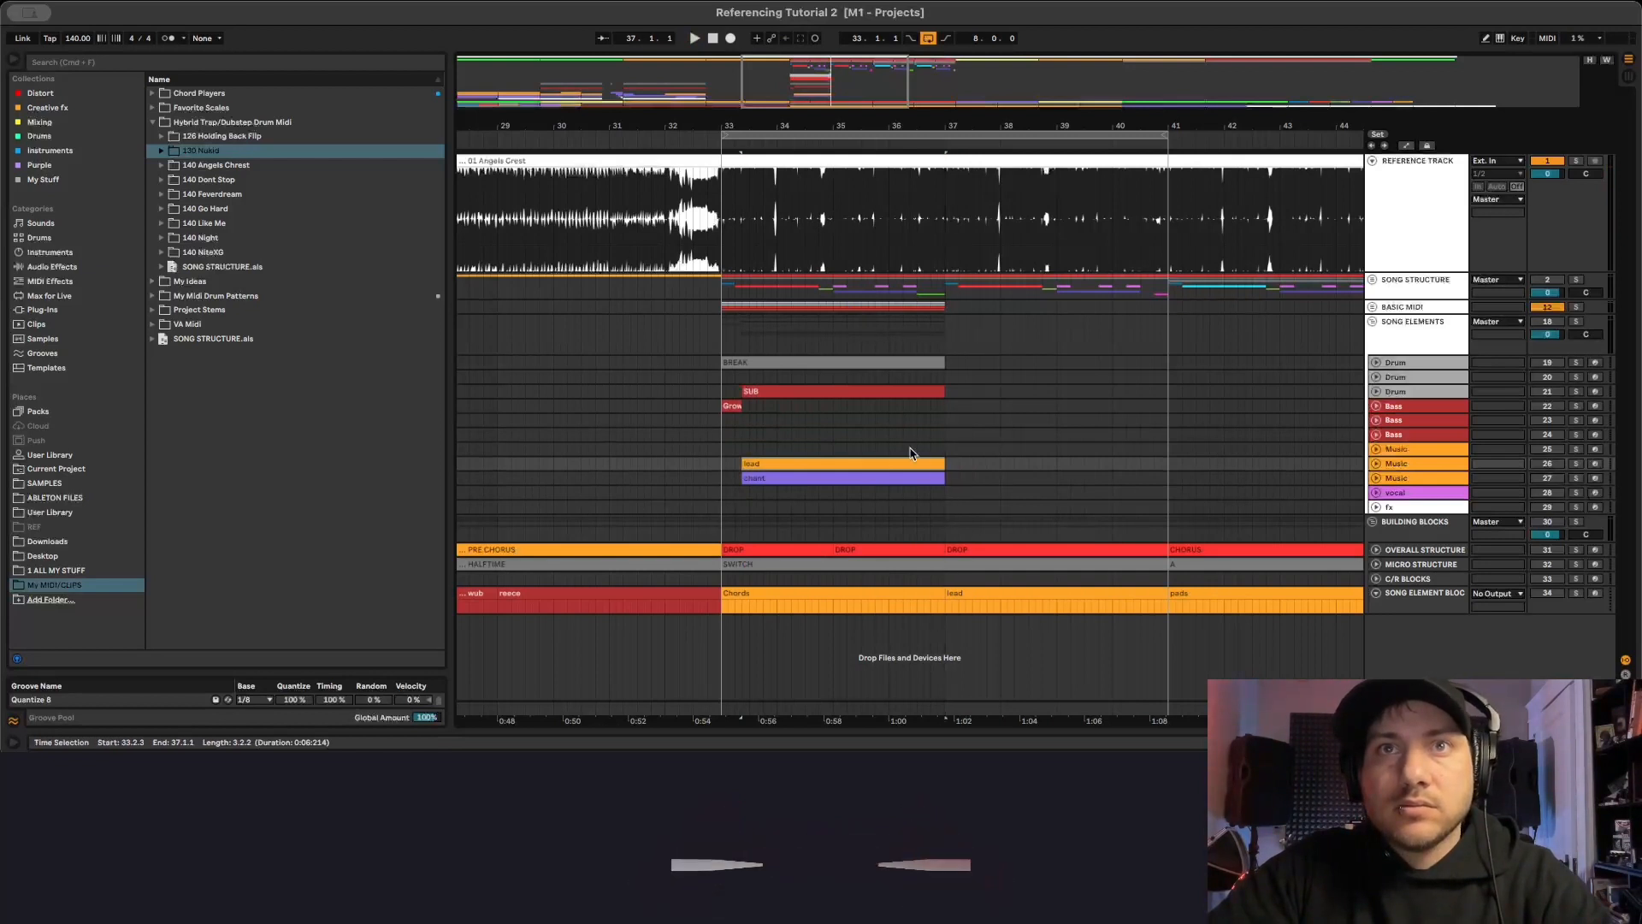
key(space)
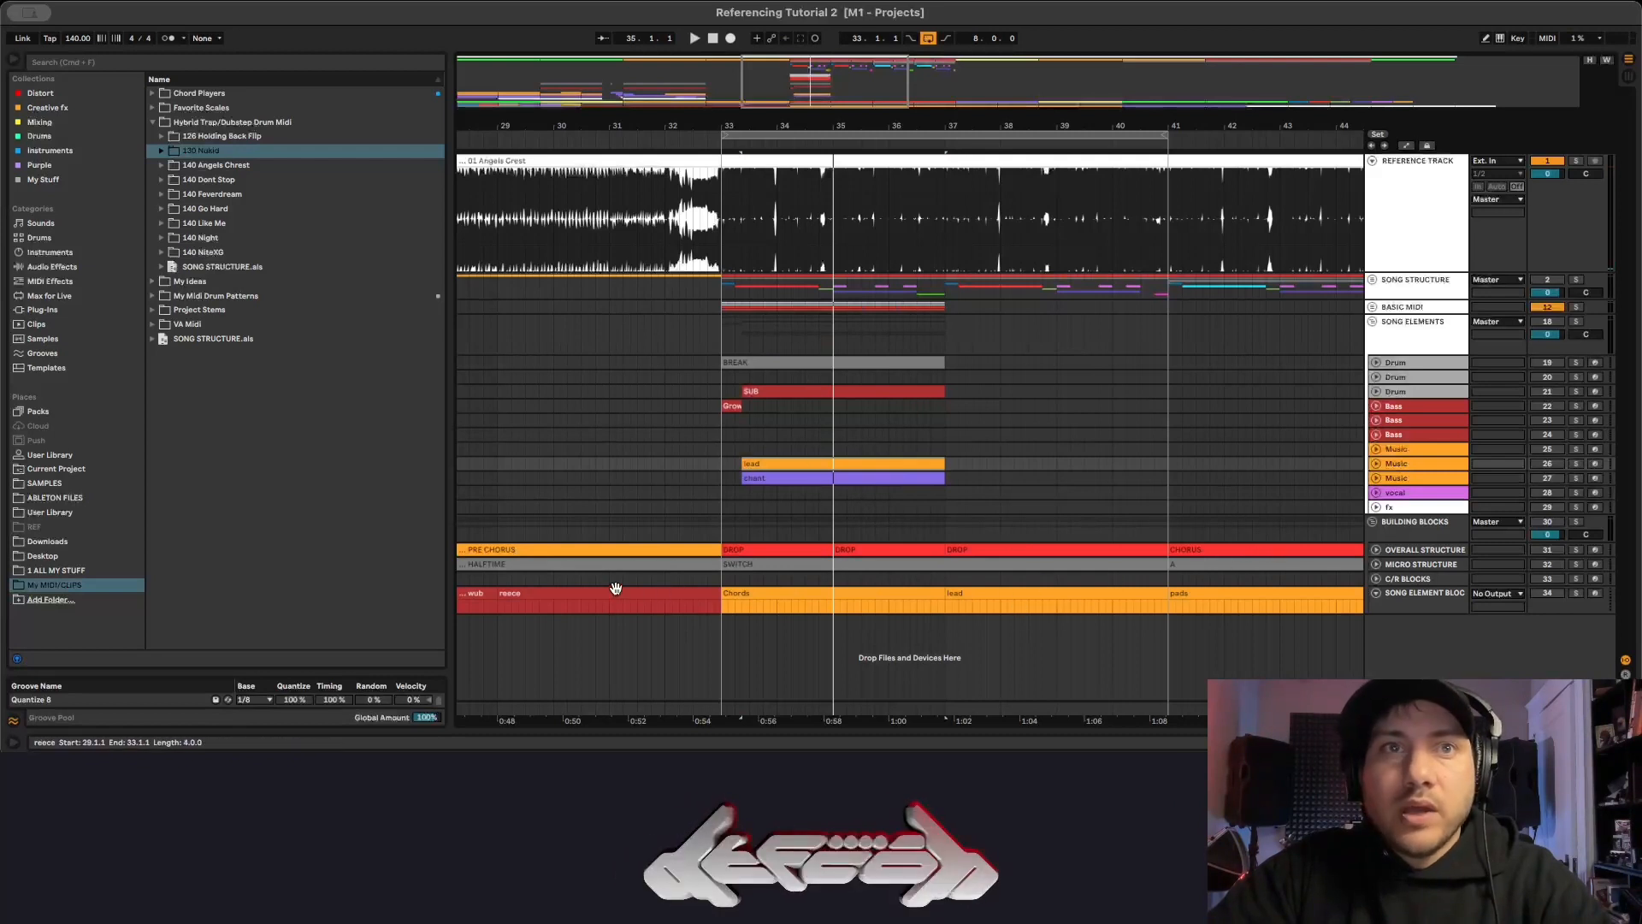
drag(483, 593, 816, 401)
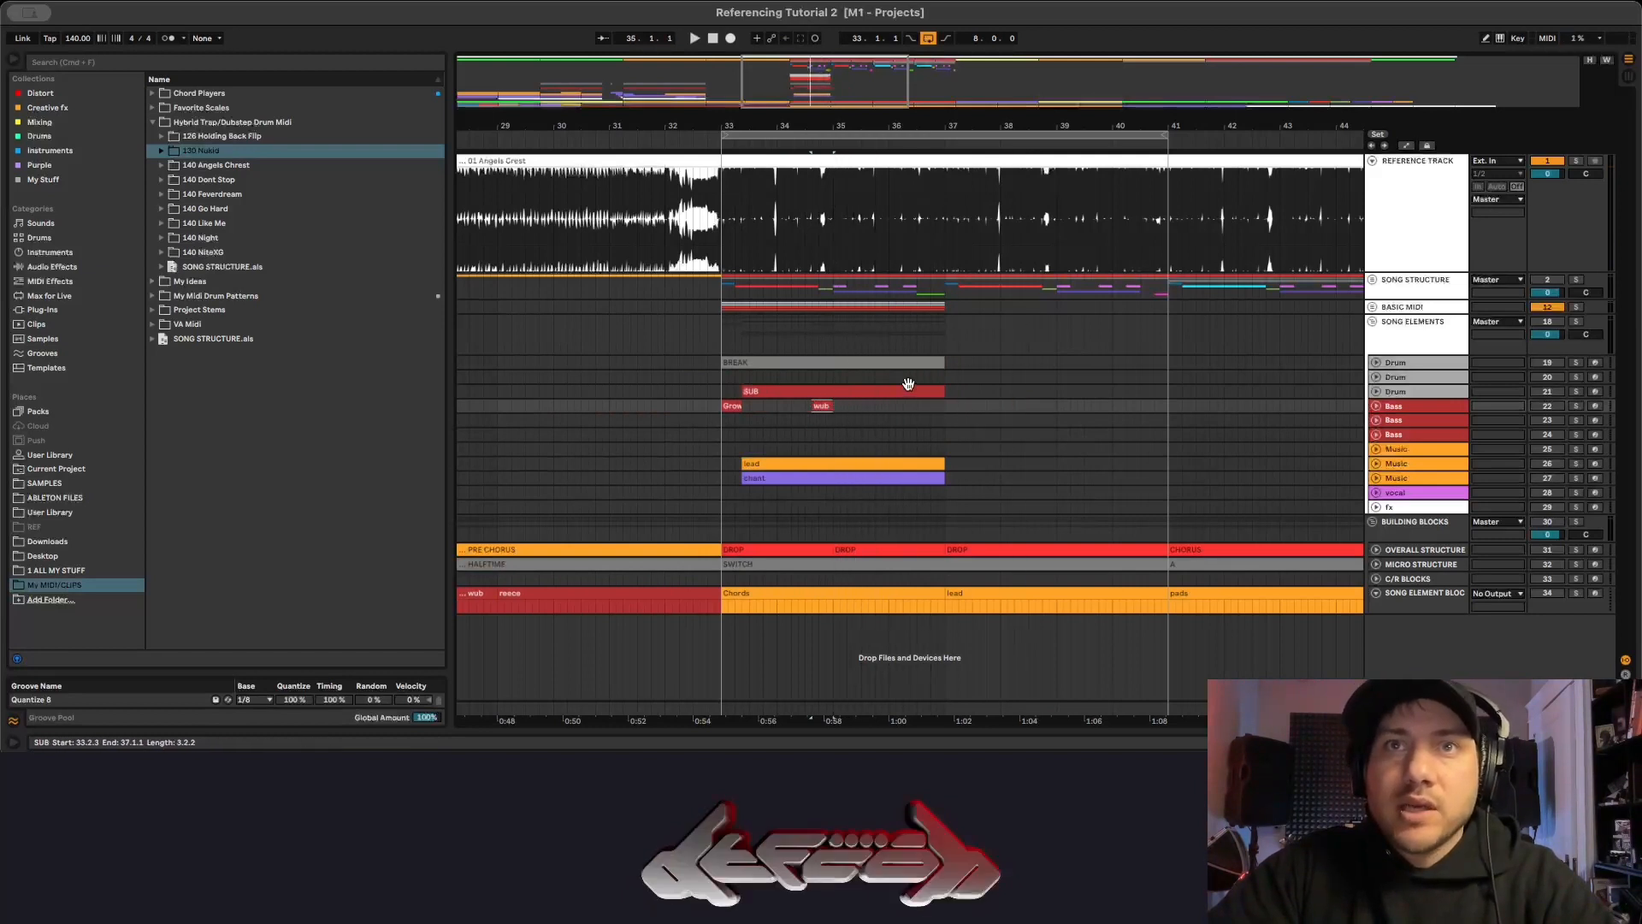
Shorten the drop's SUB clip to end at 34.3.3 where the wub clip starts, and play back the drop.
drag(936, 388, 812, 391)
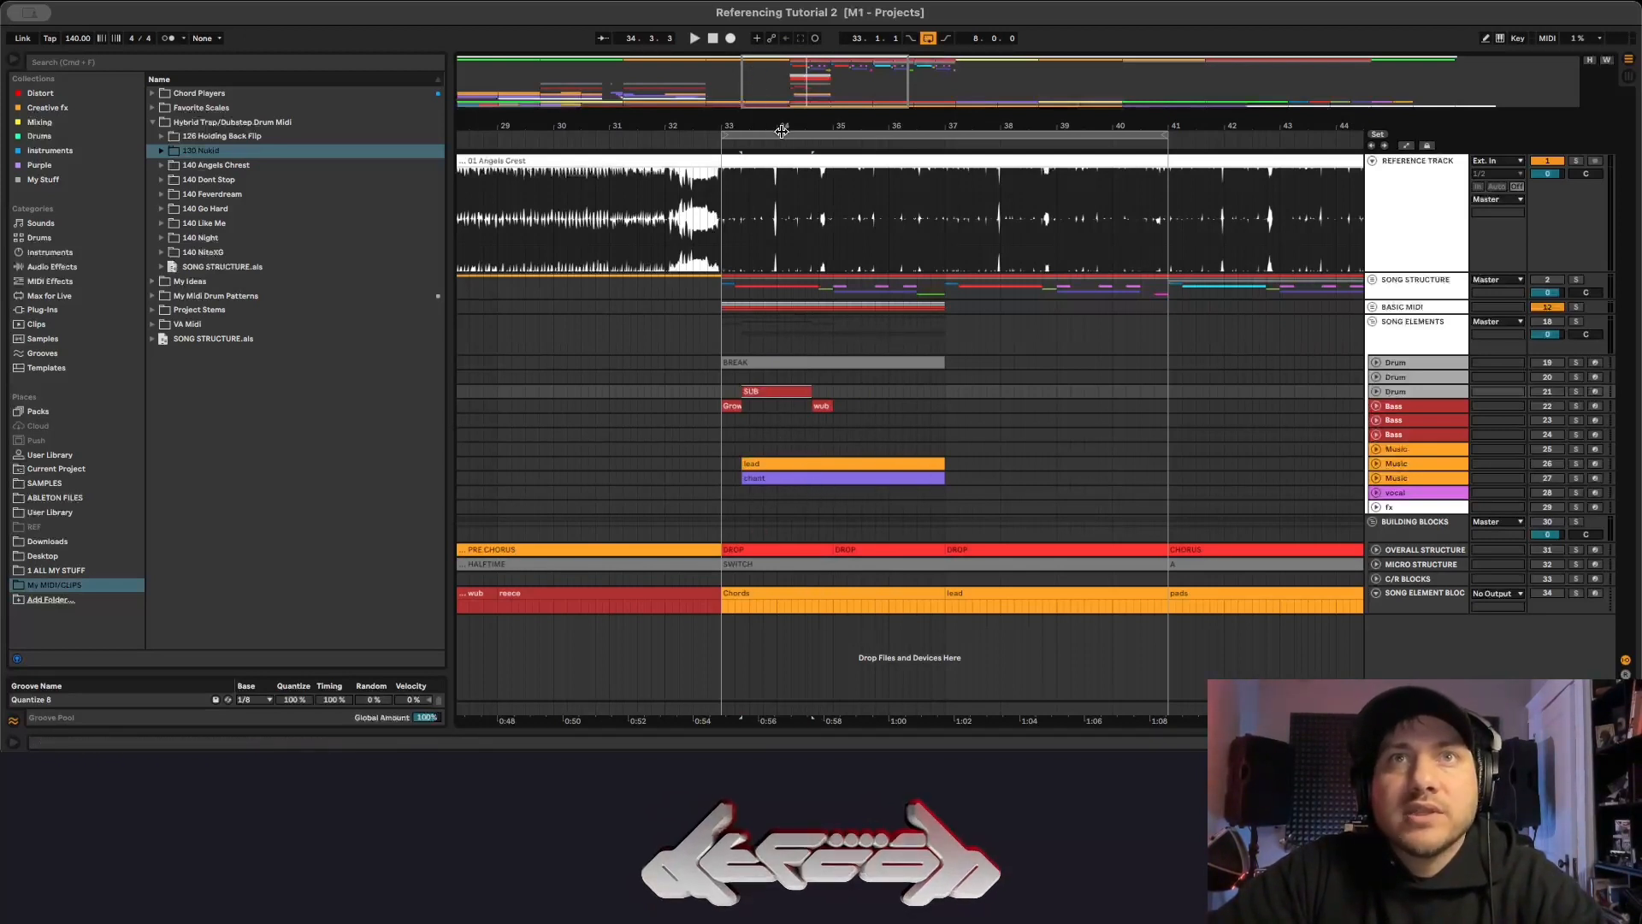
key(space)
click(840, 438)
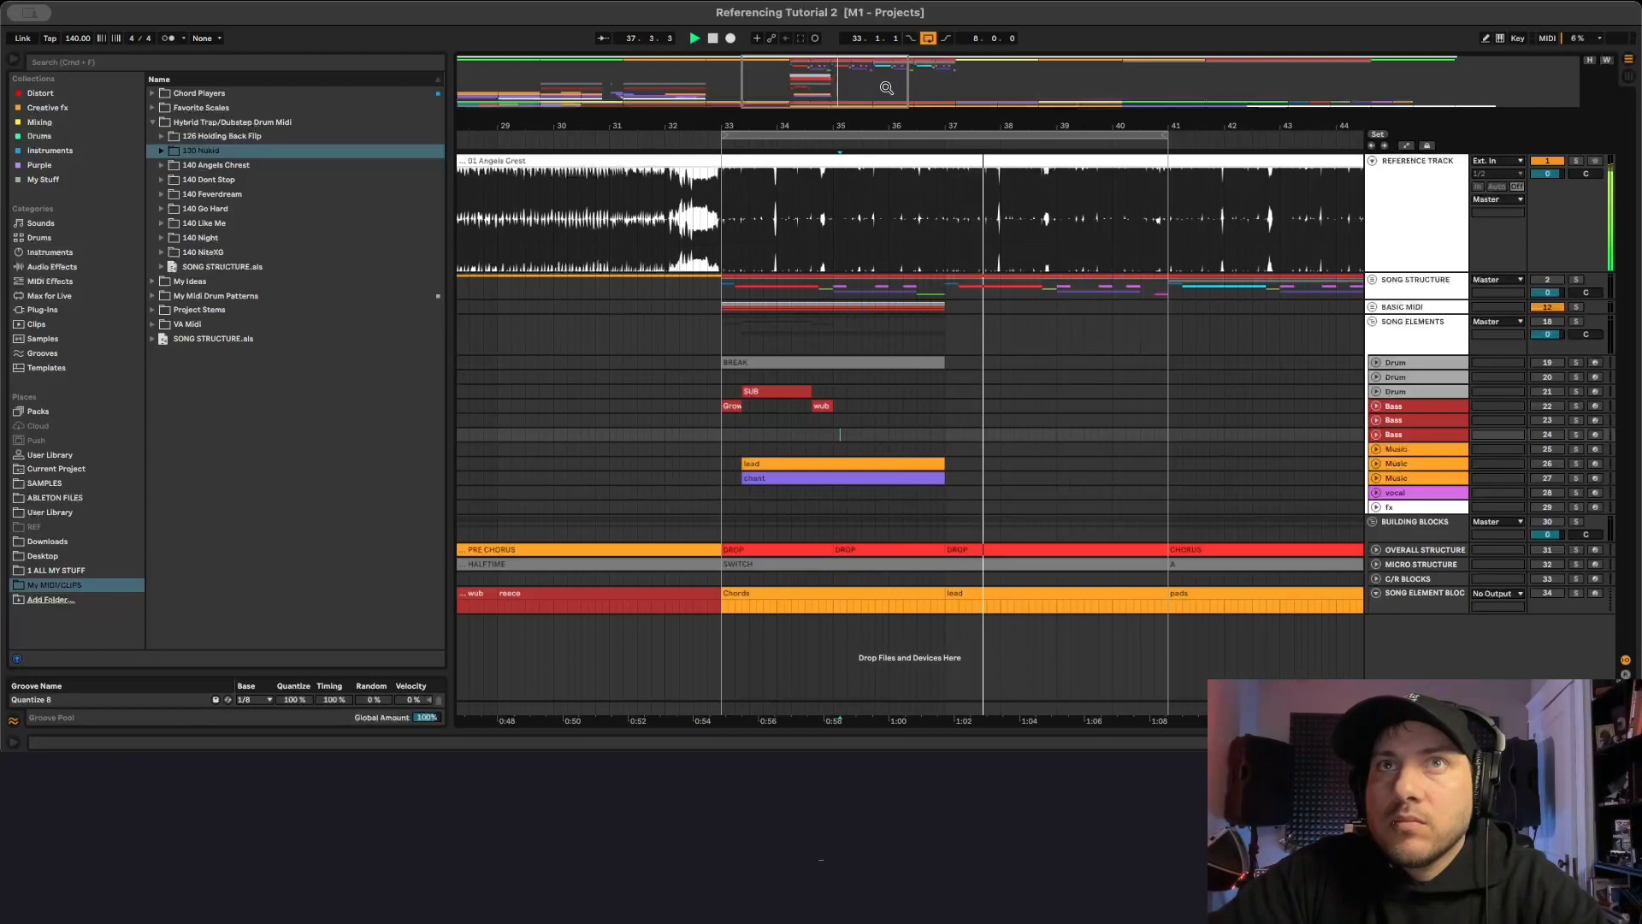
Stop the drop playback and show the whole arrangement with the song element and building block tracks folded.
key(space)
drag(1423, 107, 1423, 89)
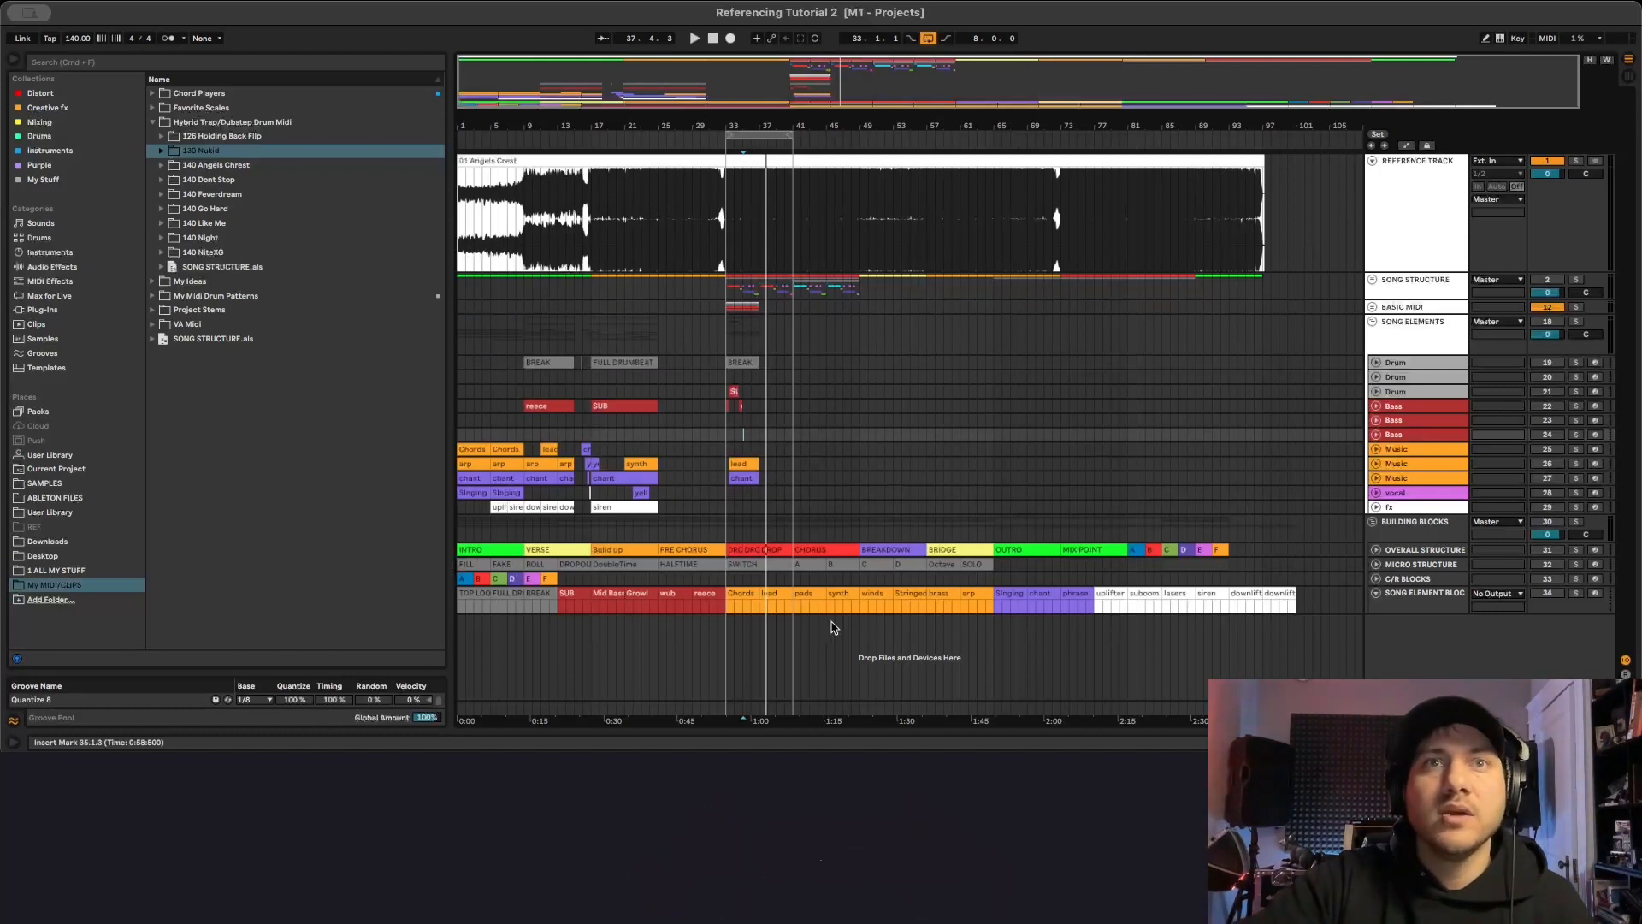
click(1383, 349)
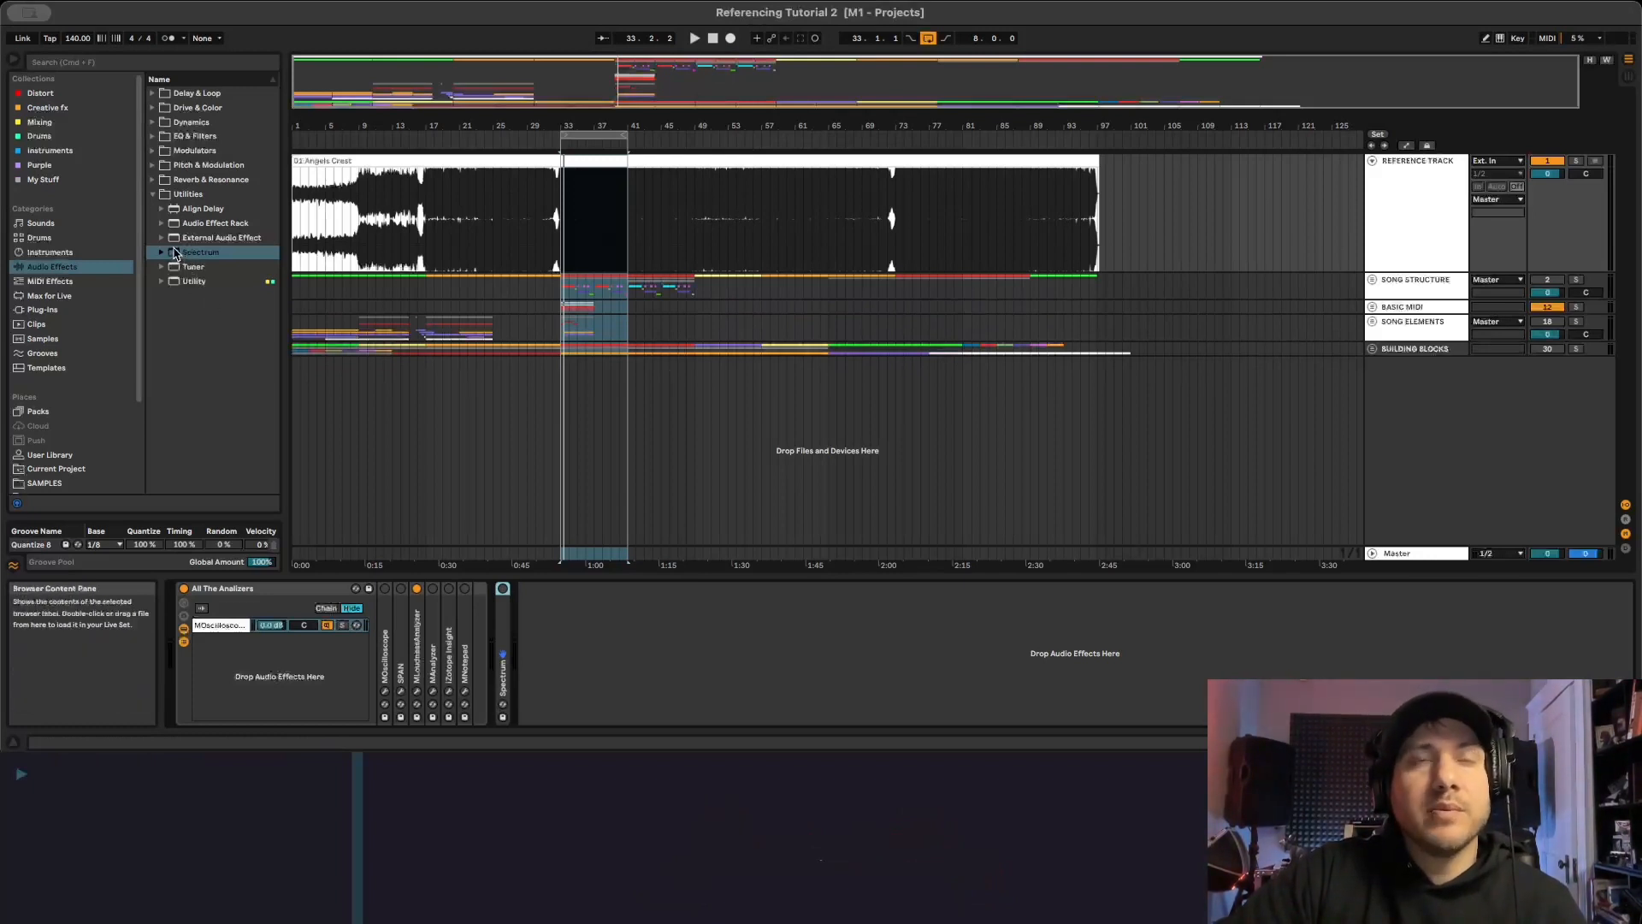
Add a Spectrum analyzer at the end of the reference track's device chain, enlarge its display and set a manual range of 0 to -60 dB.
drag(175, 254, 633, 652)
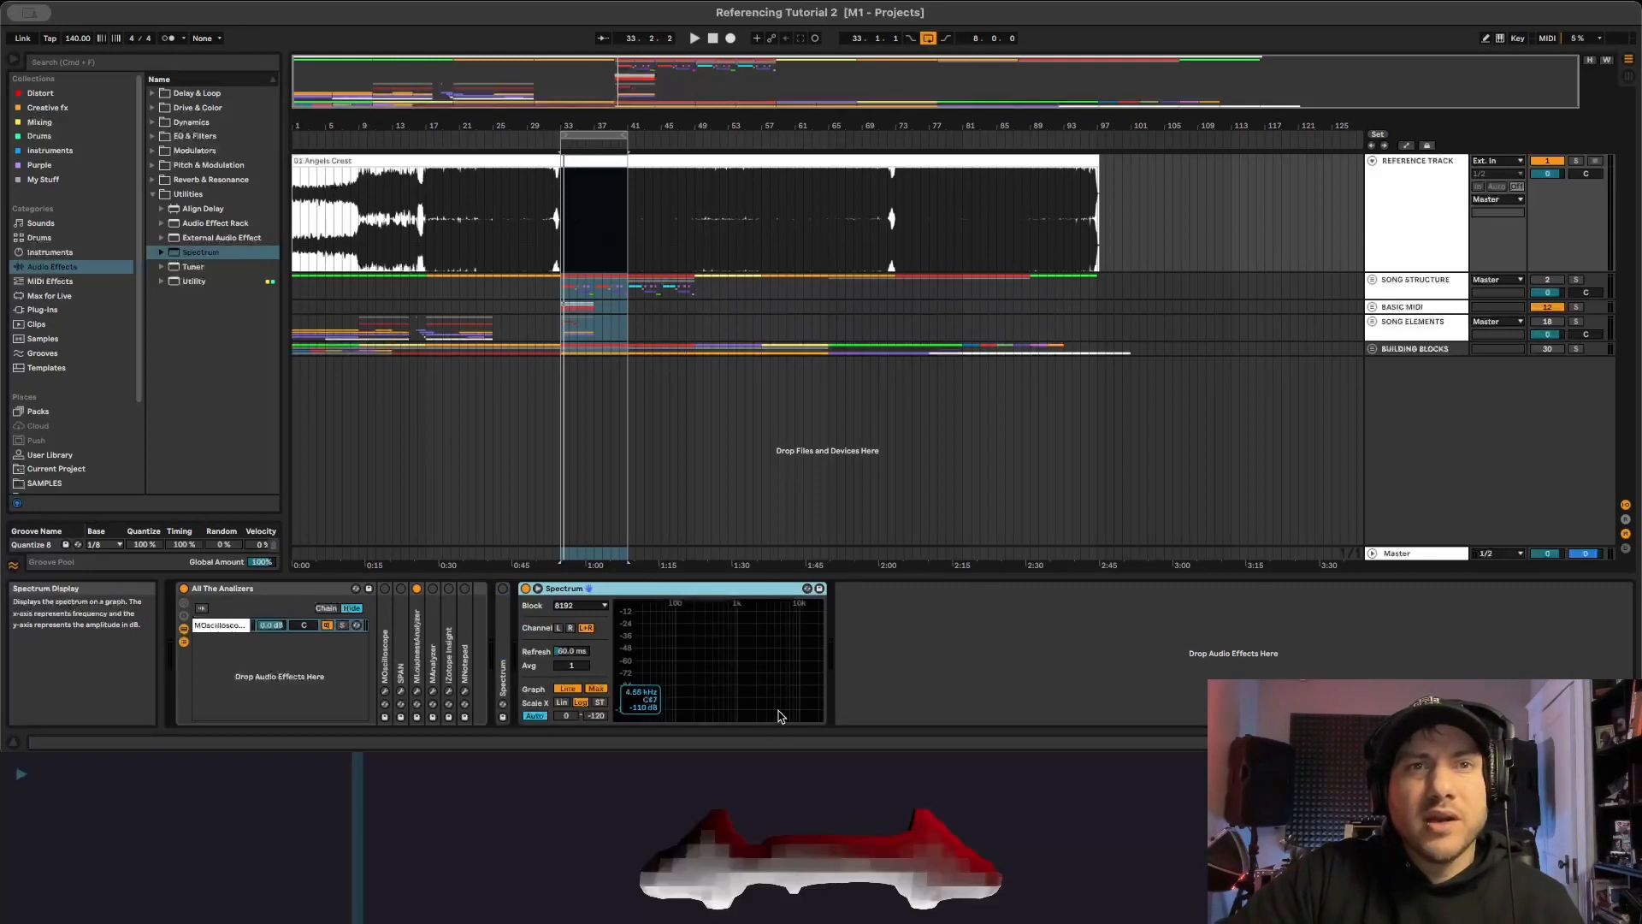
double_click(743, 624)
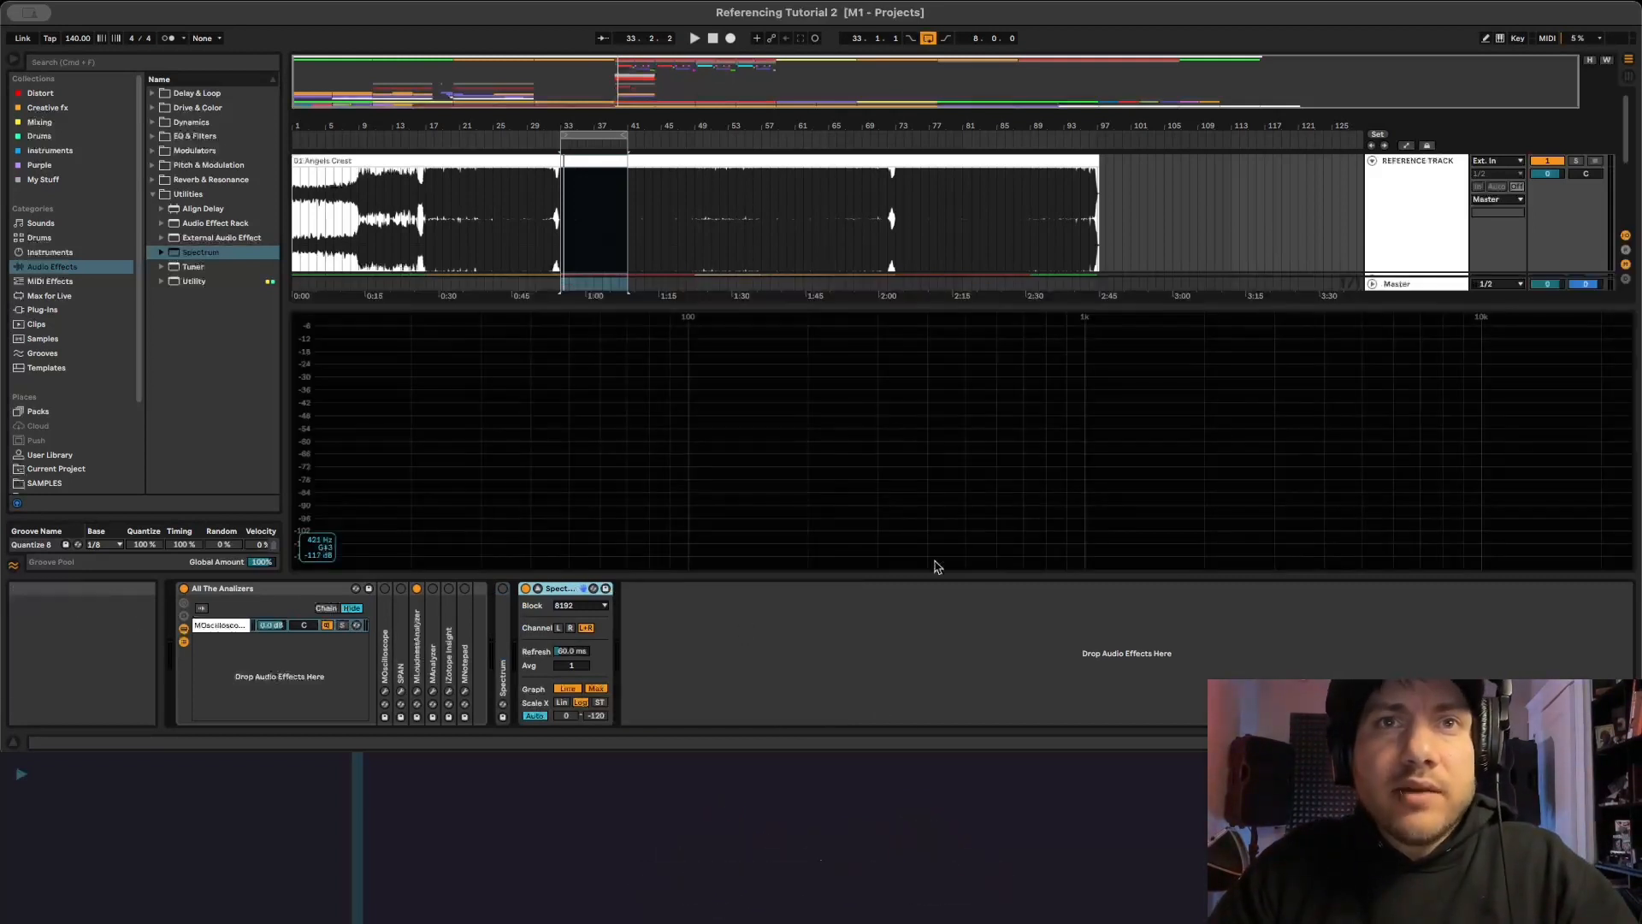
click(533, 716)
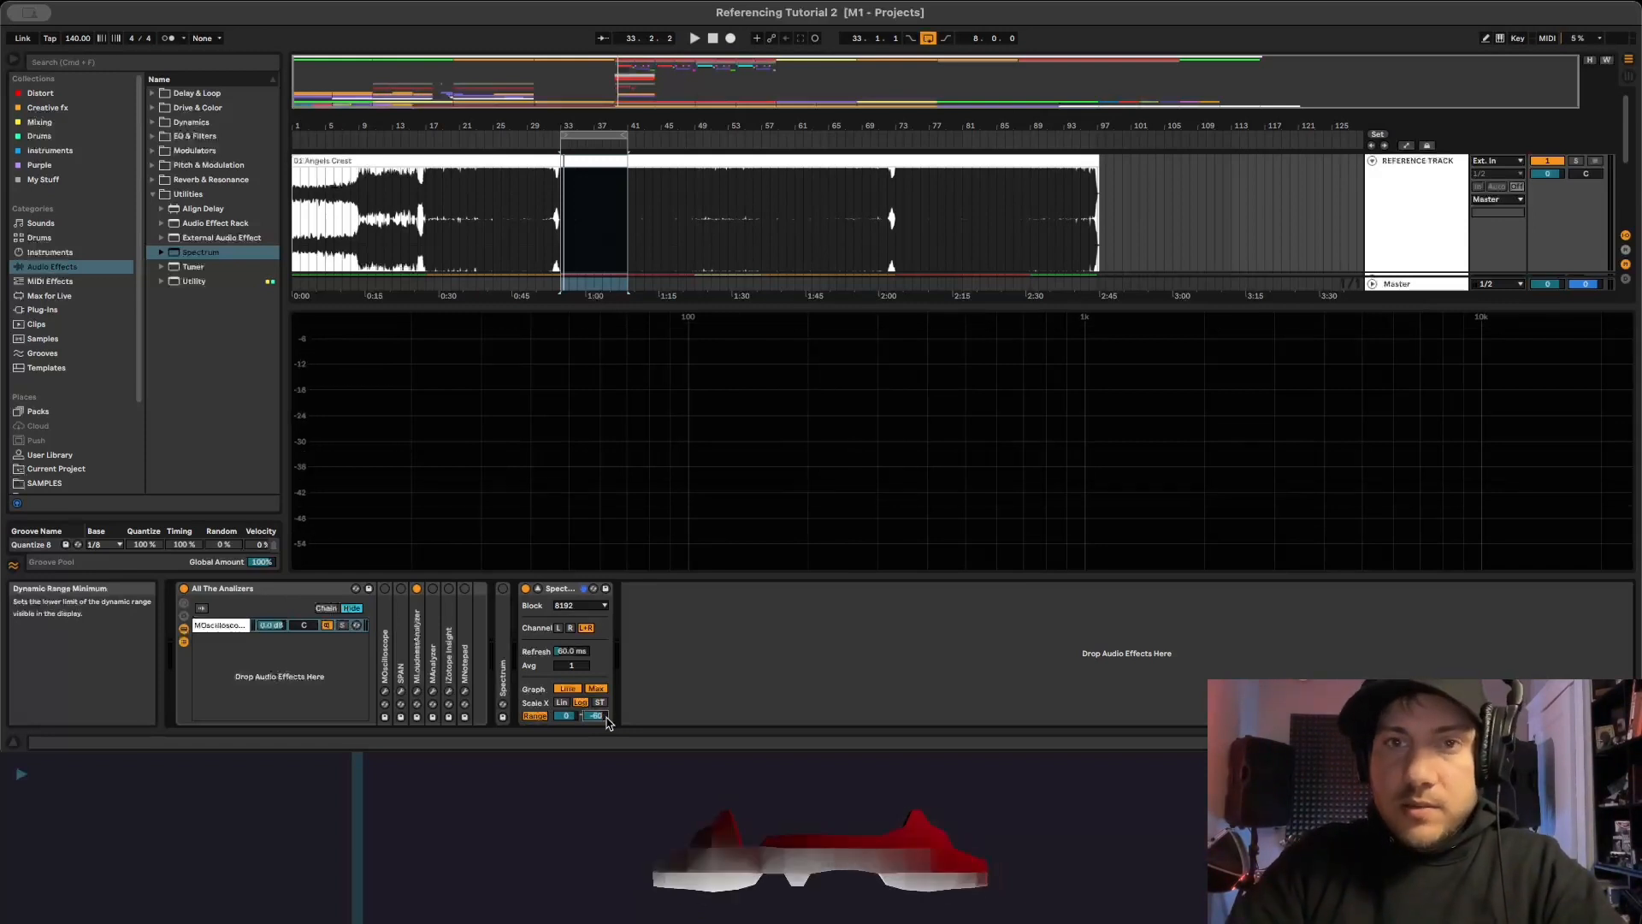
Play the start of the drop in short passages and examine its low-end peak in the Spectrum display.
key(space)
key(space)
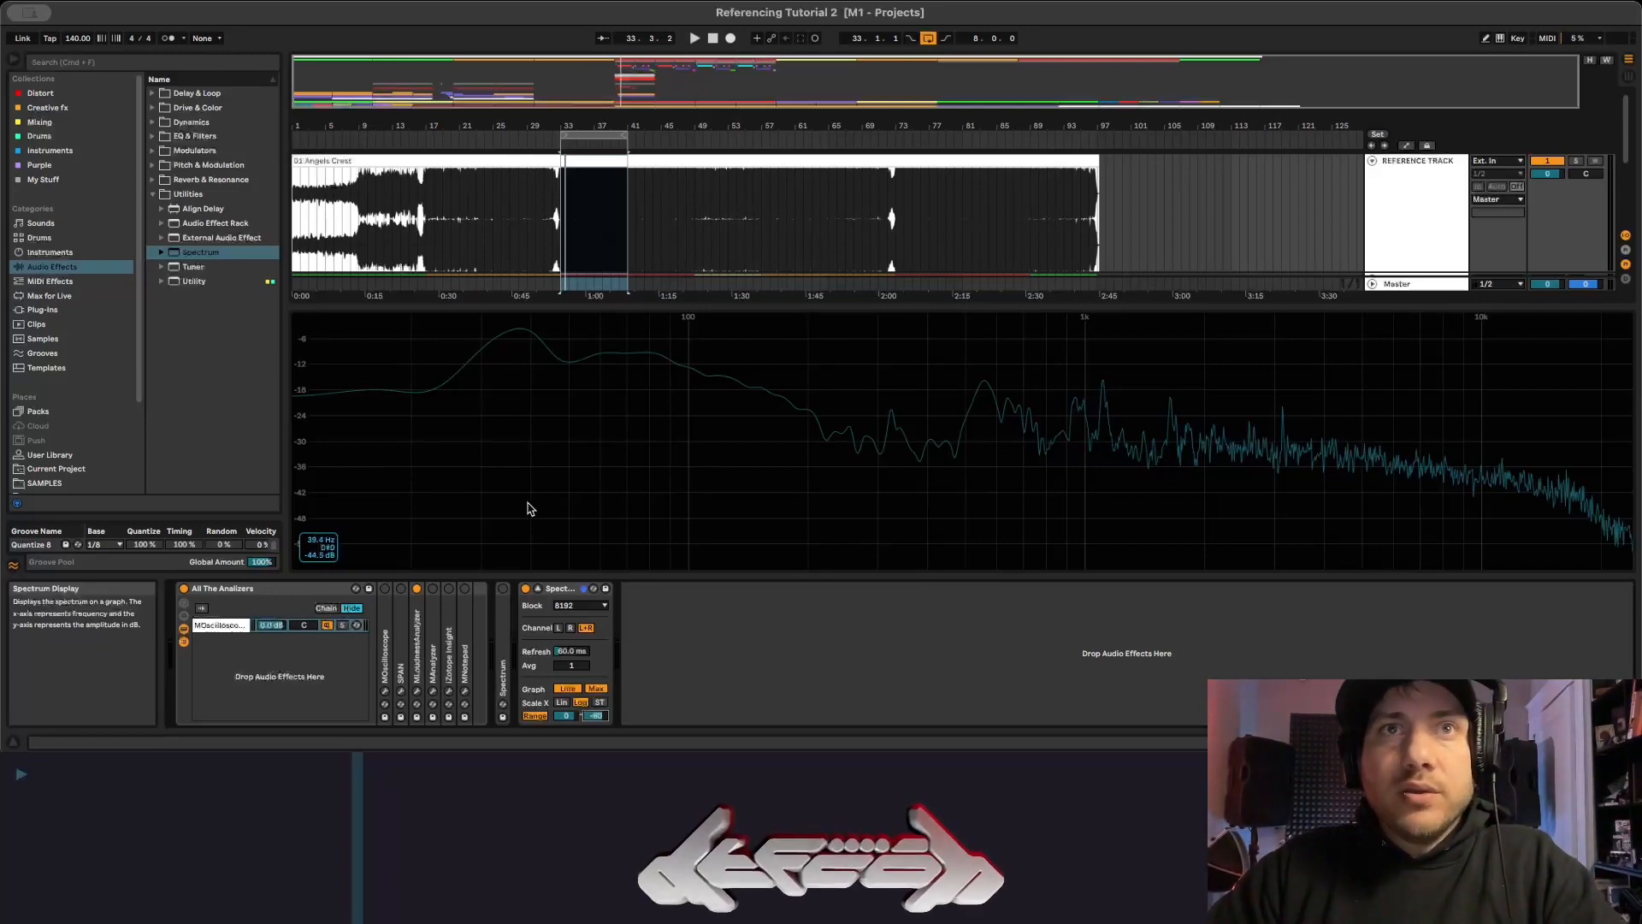
key(space)
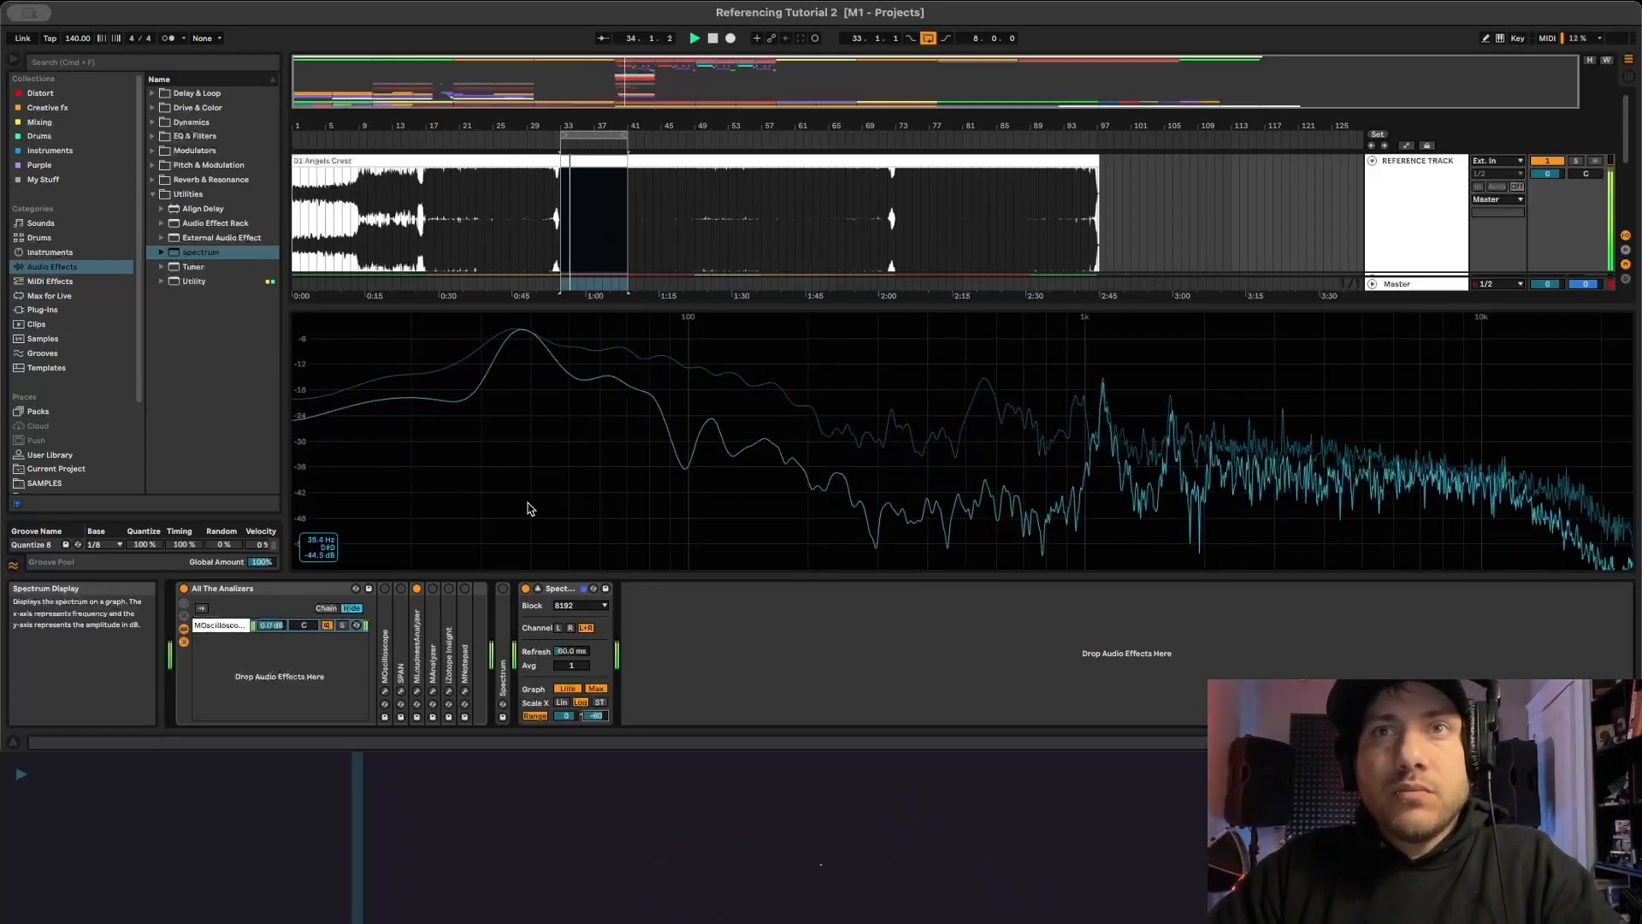
key(space)
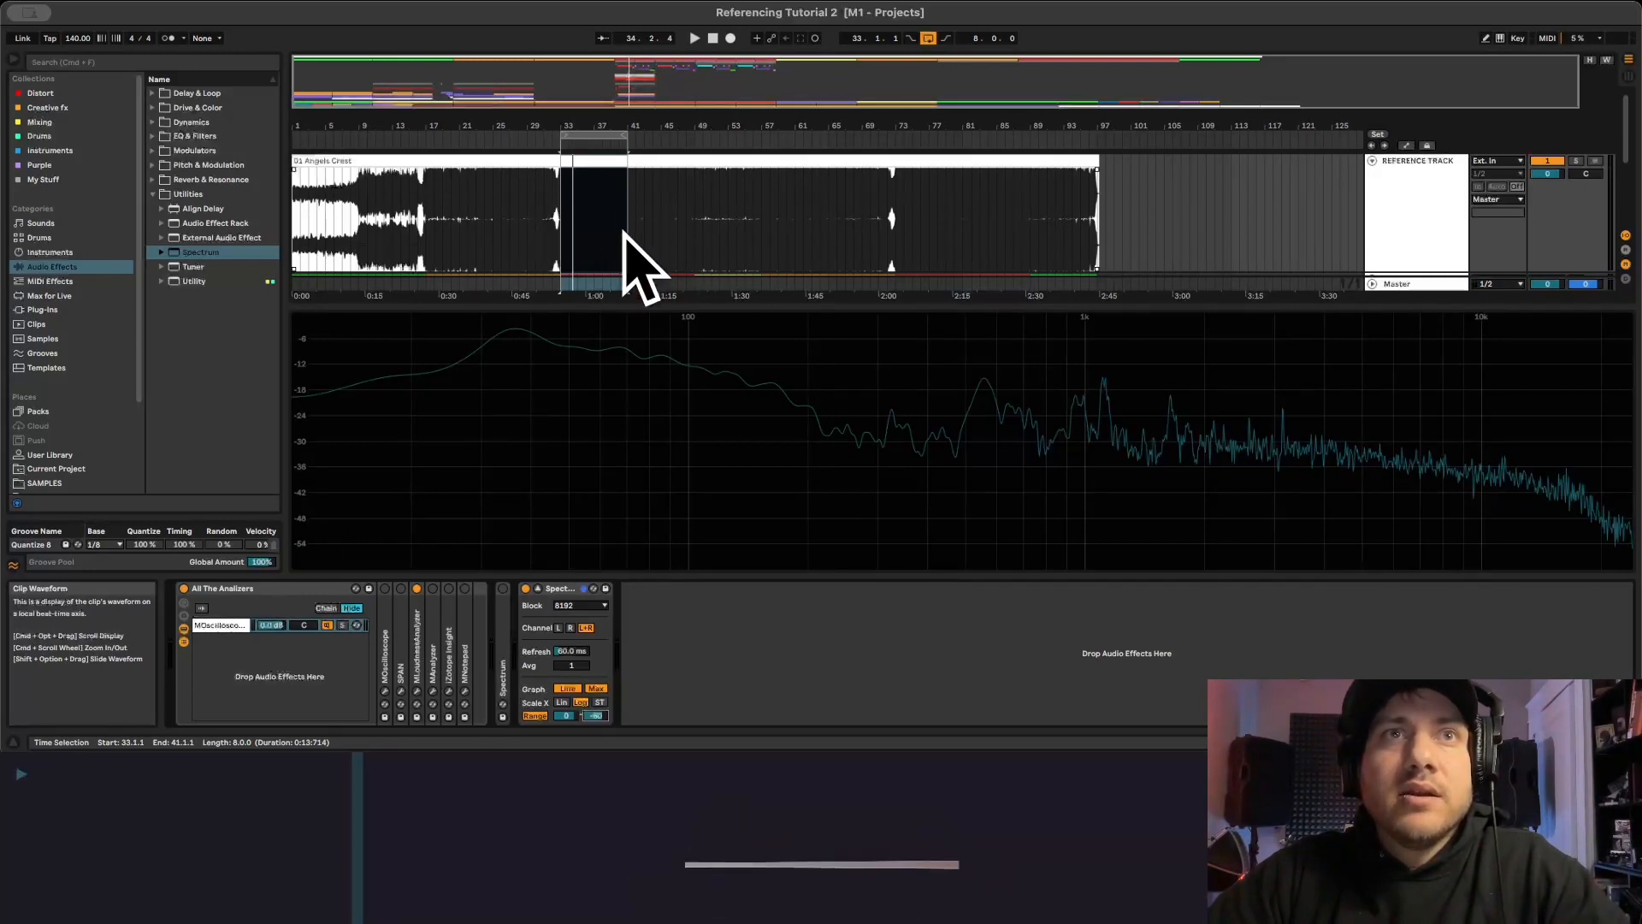
mouse_move(518, 332)
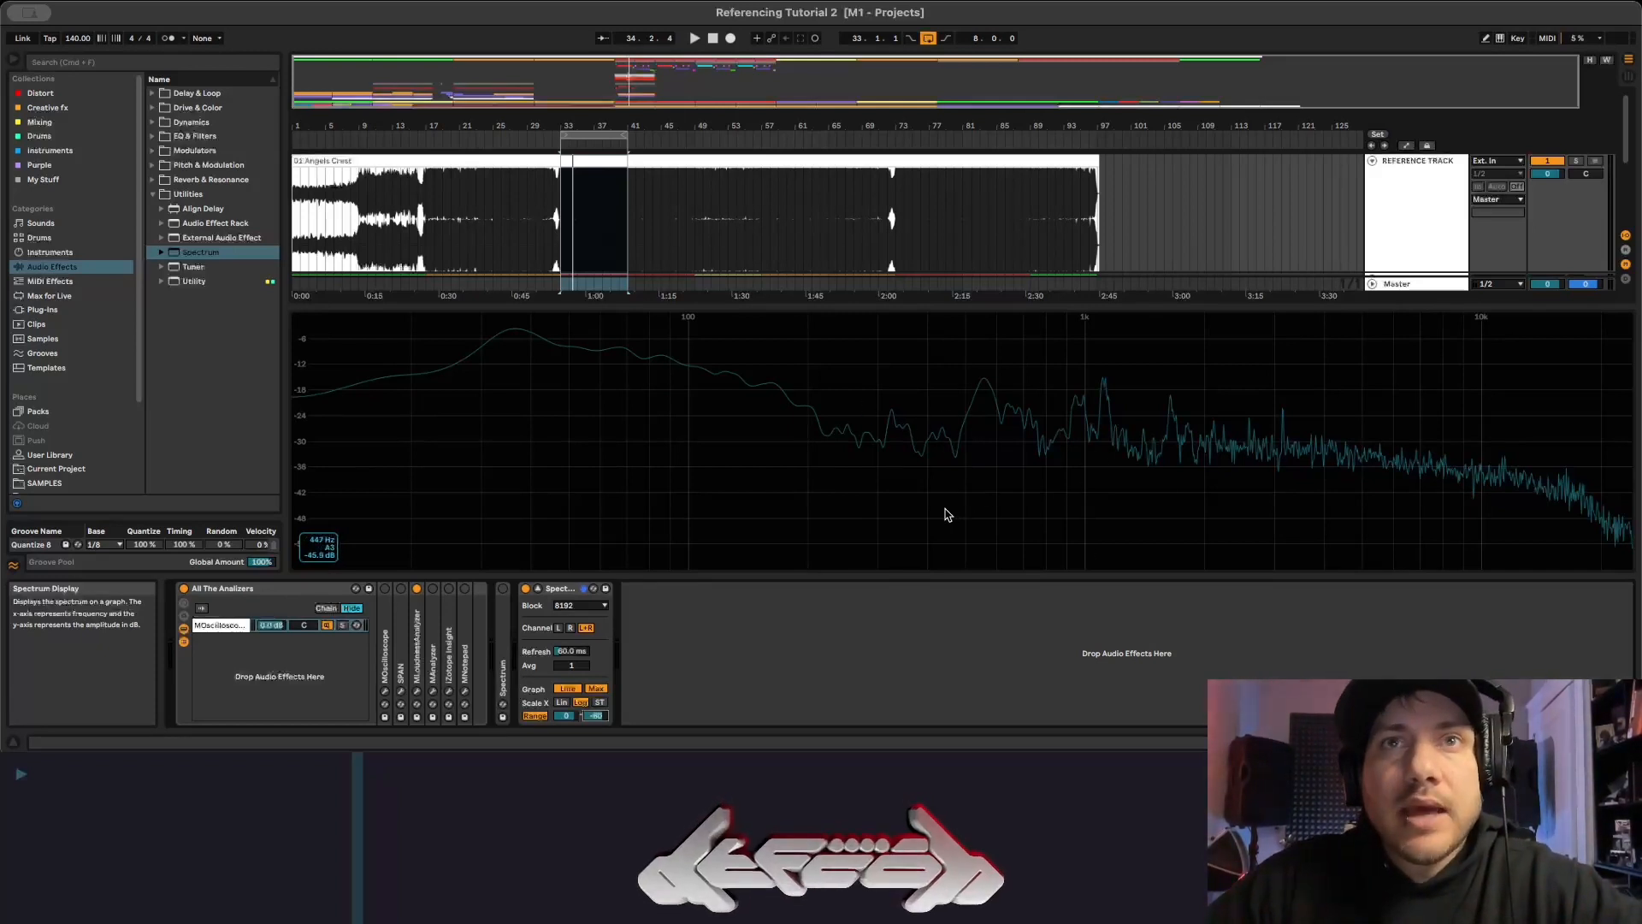
Play further into the drop, pausing to examine how the upper bass, midrange and high frequencies are balanced.
key(space)
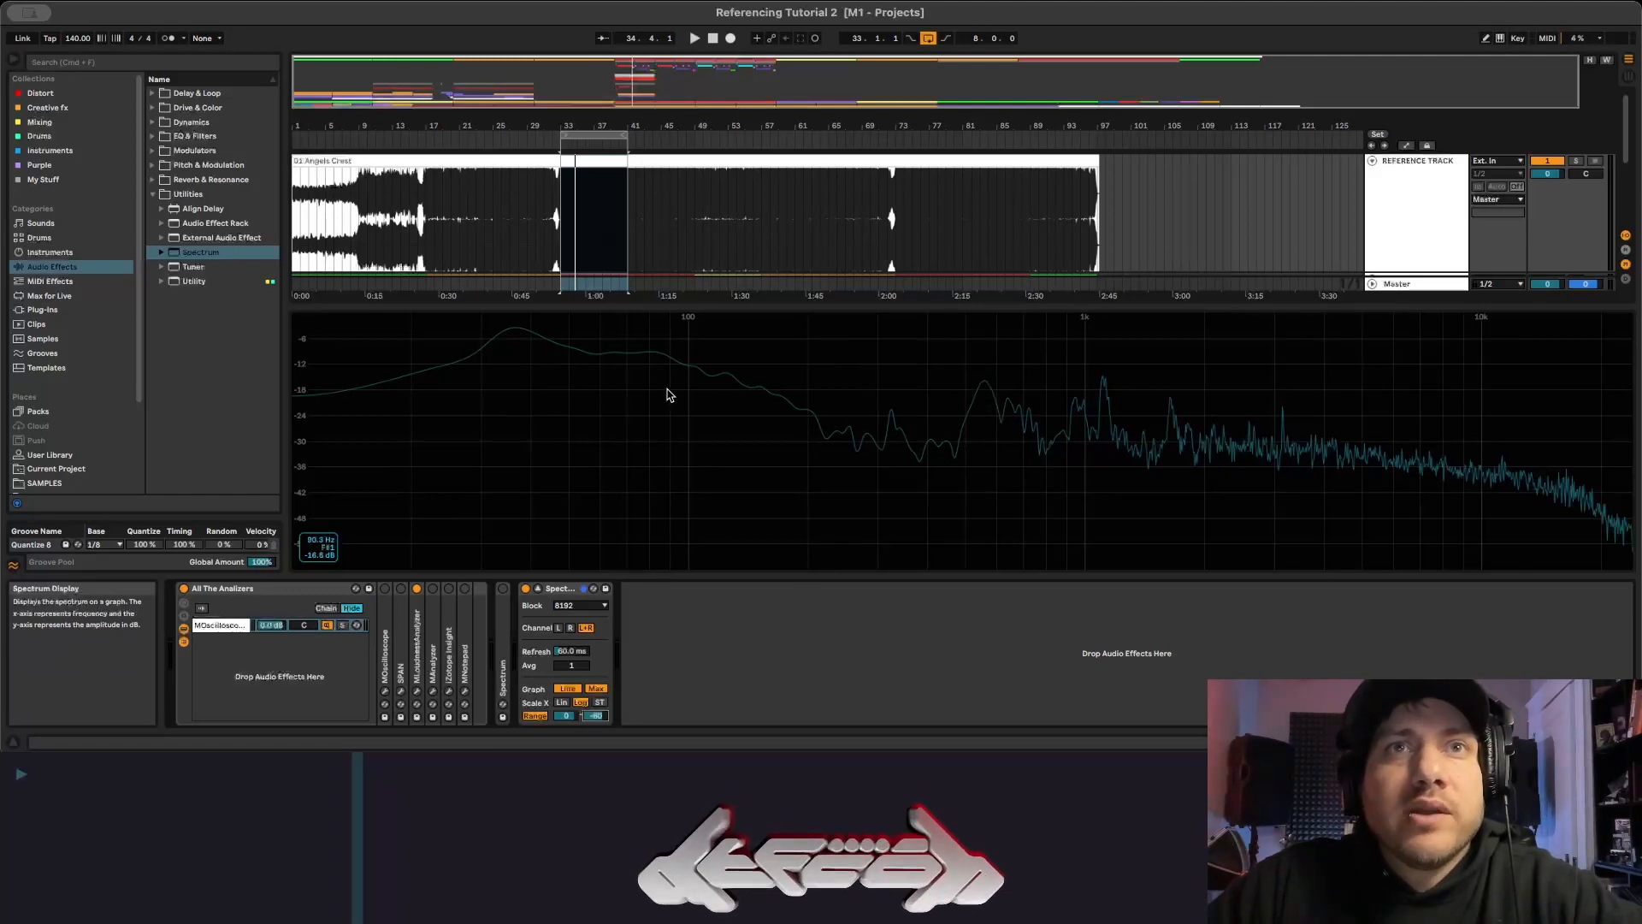
key(space)
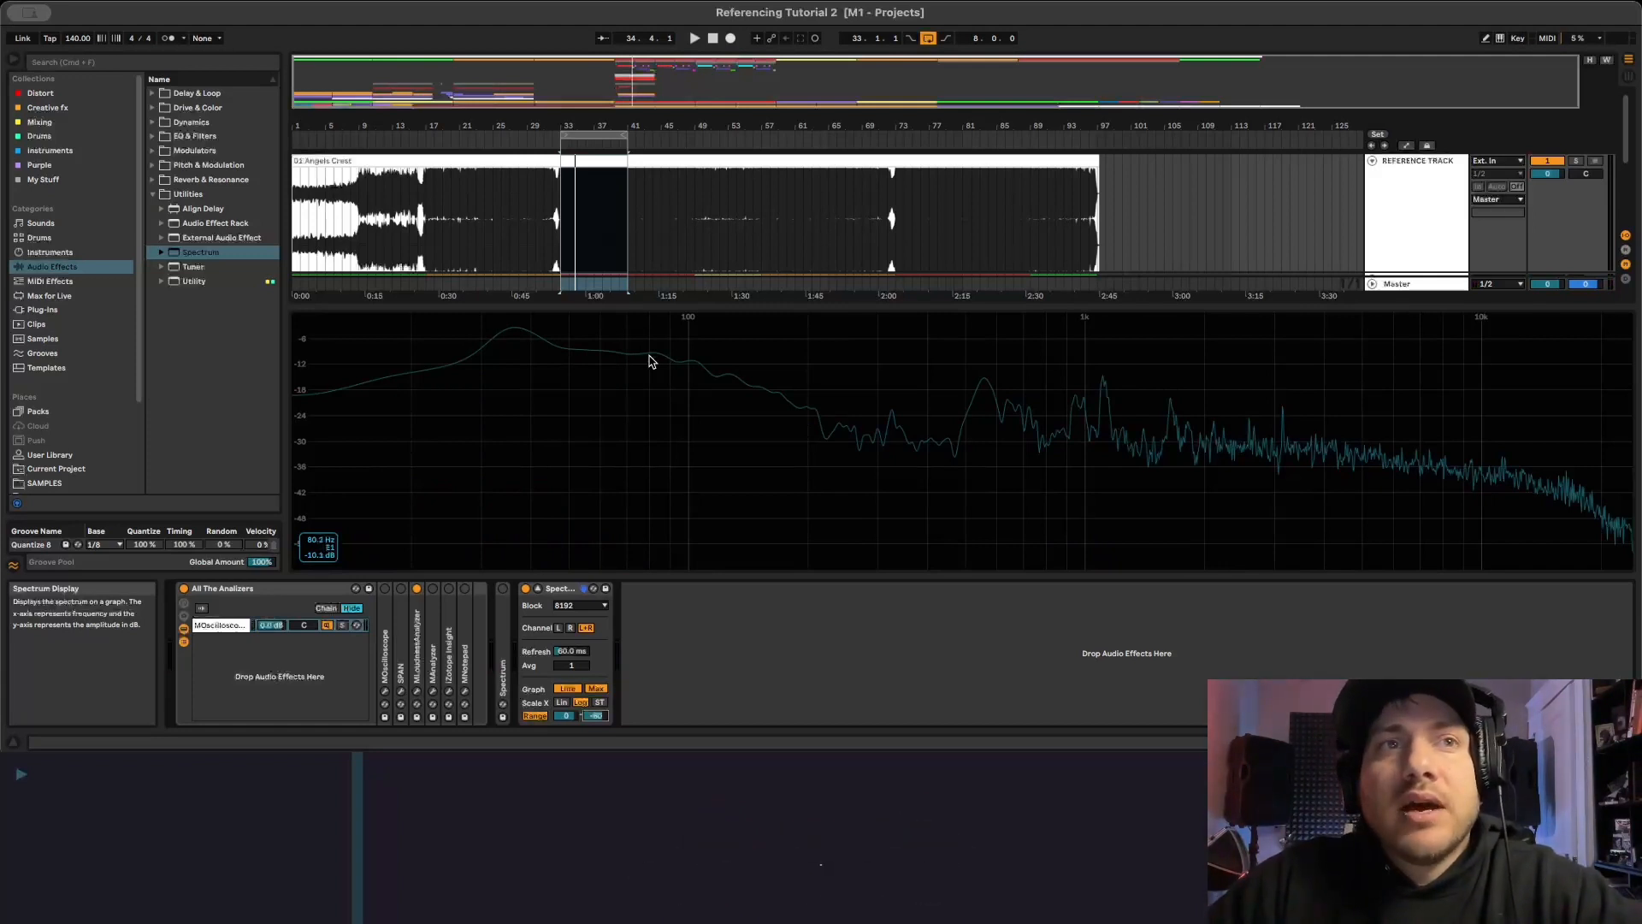
key(space)
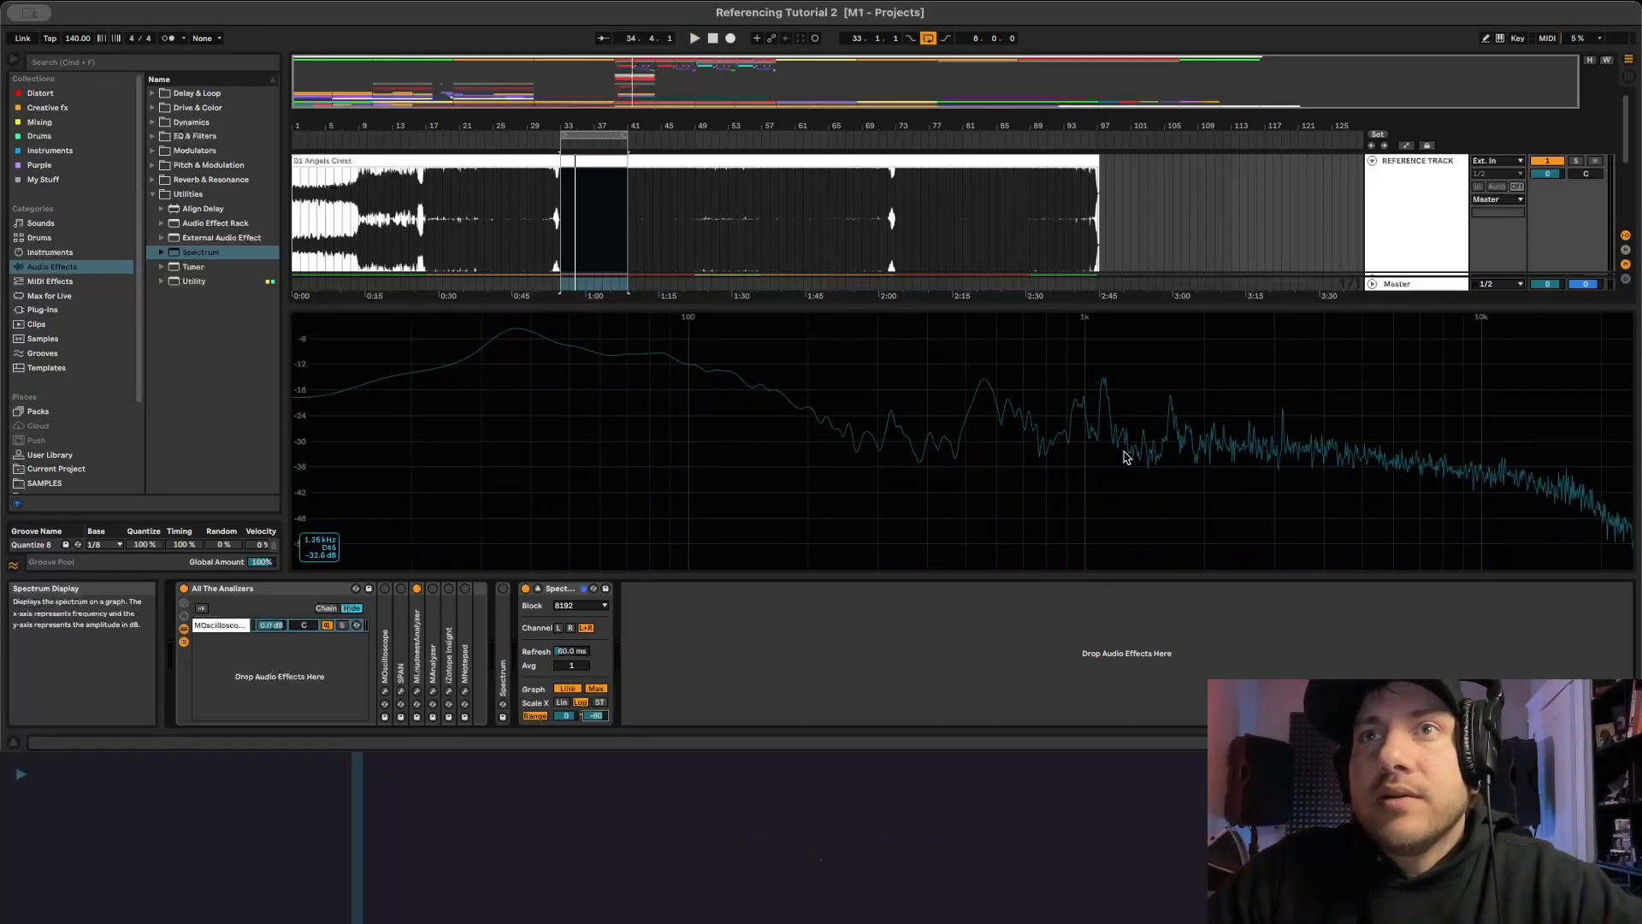
key(space)
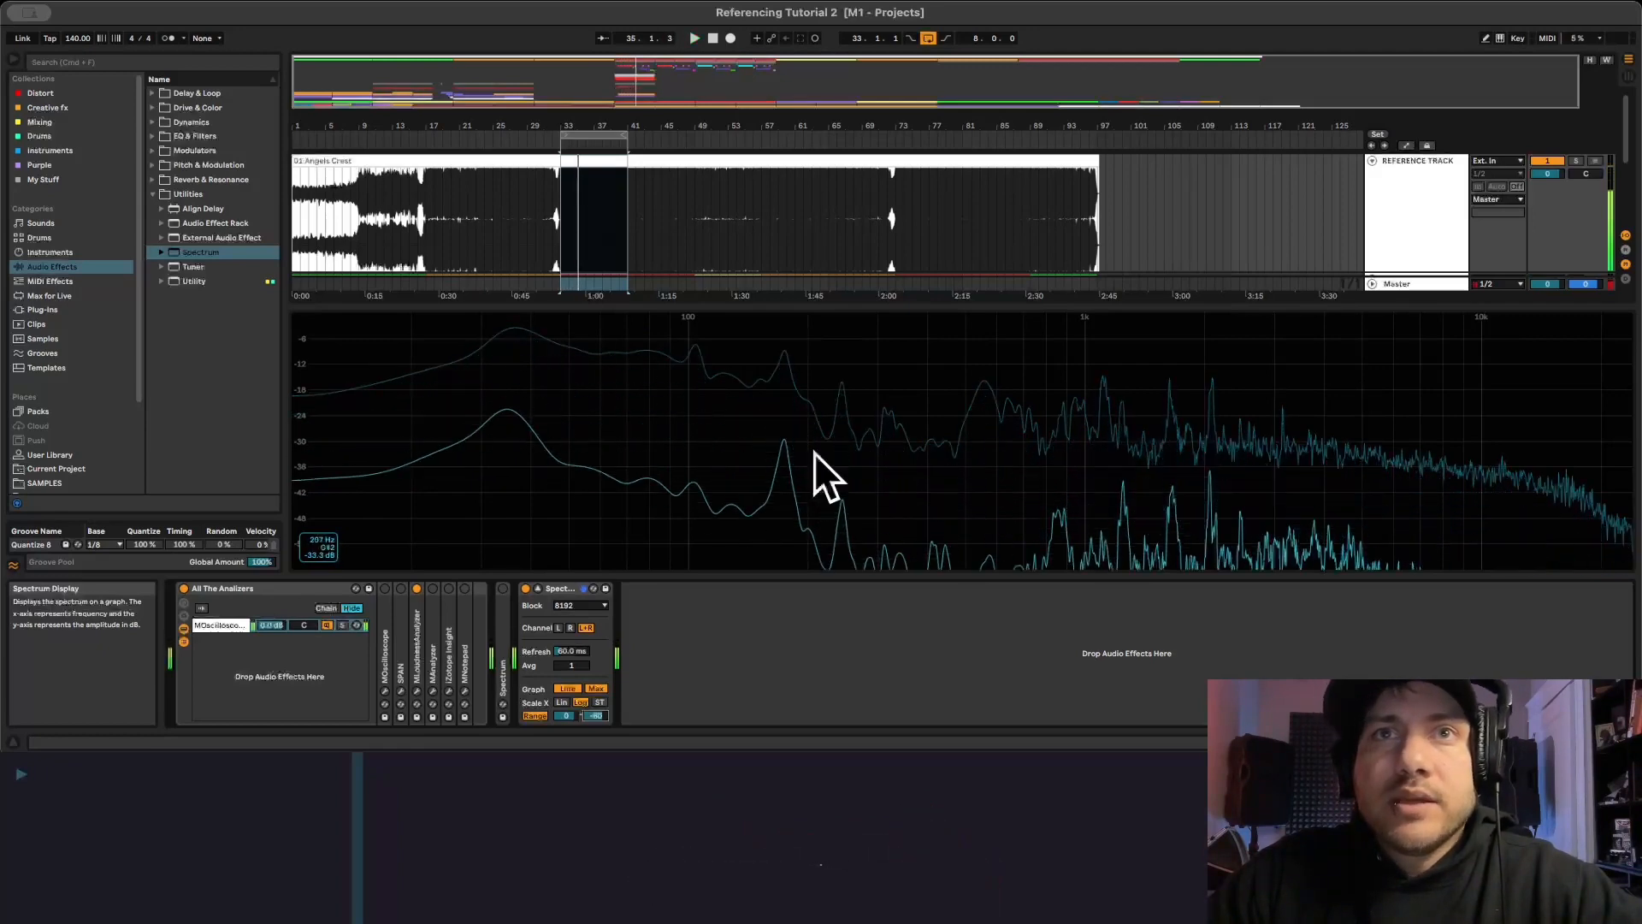
key(space)
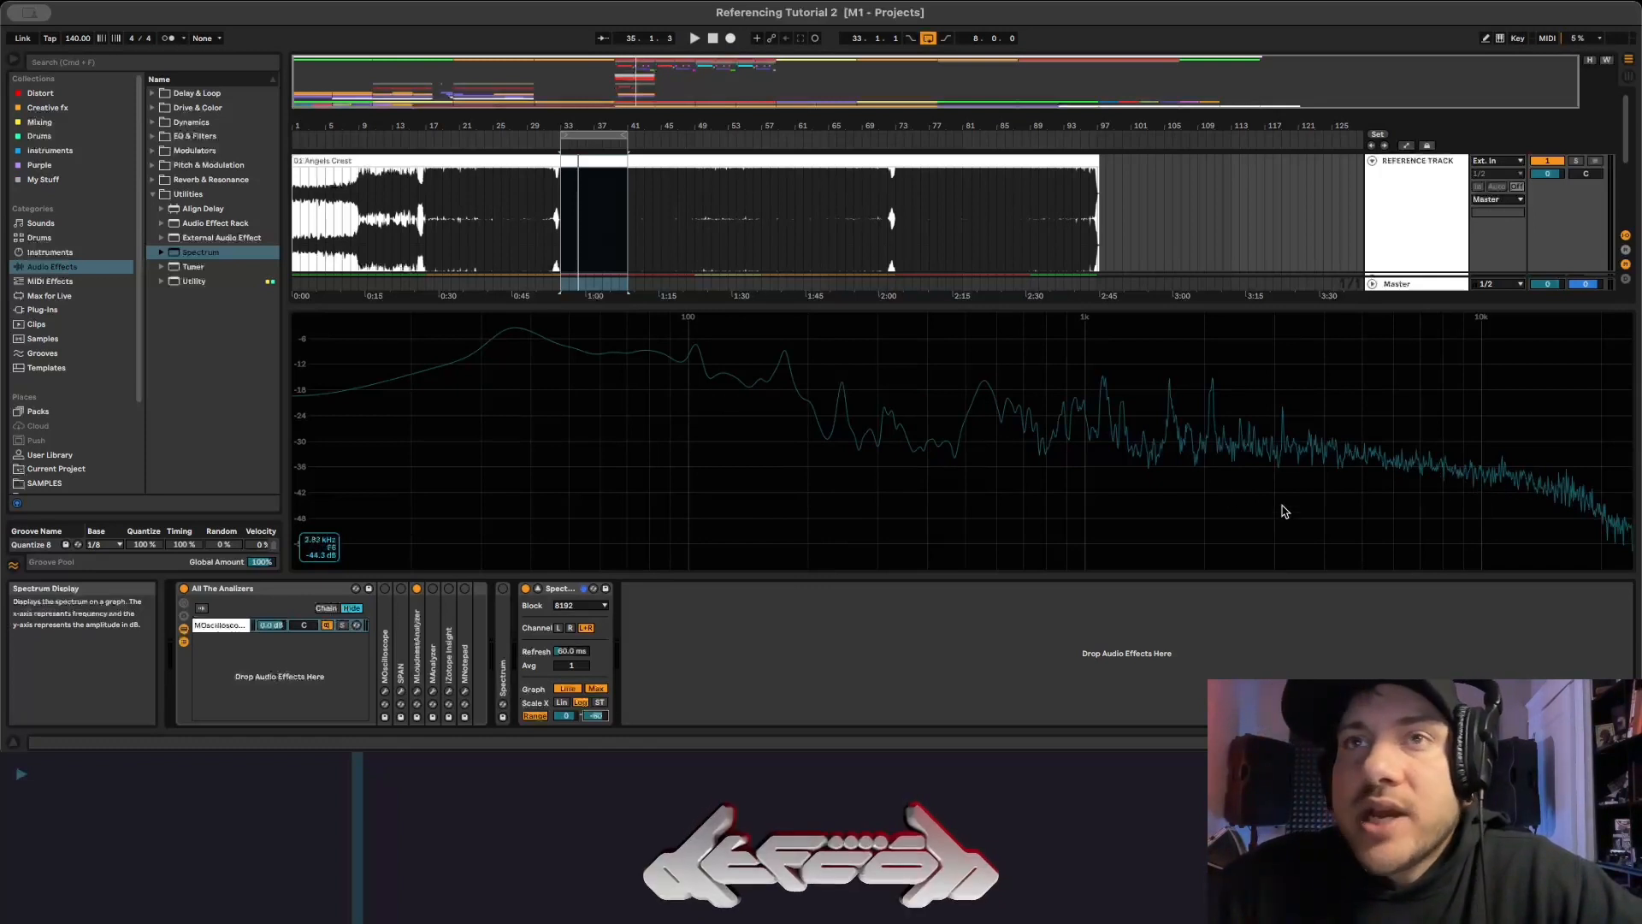
key(space)
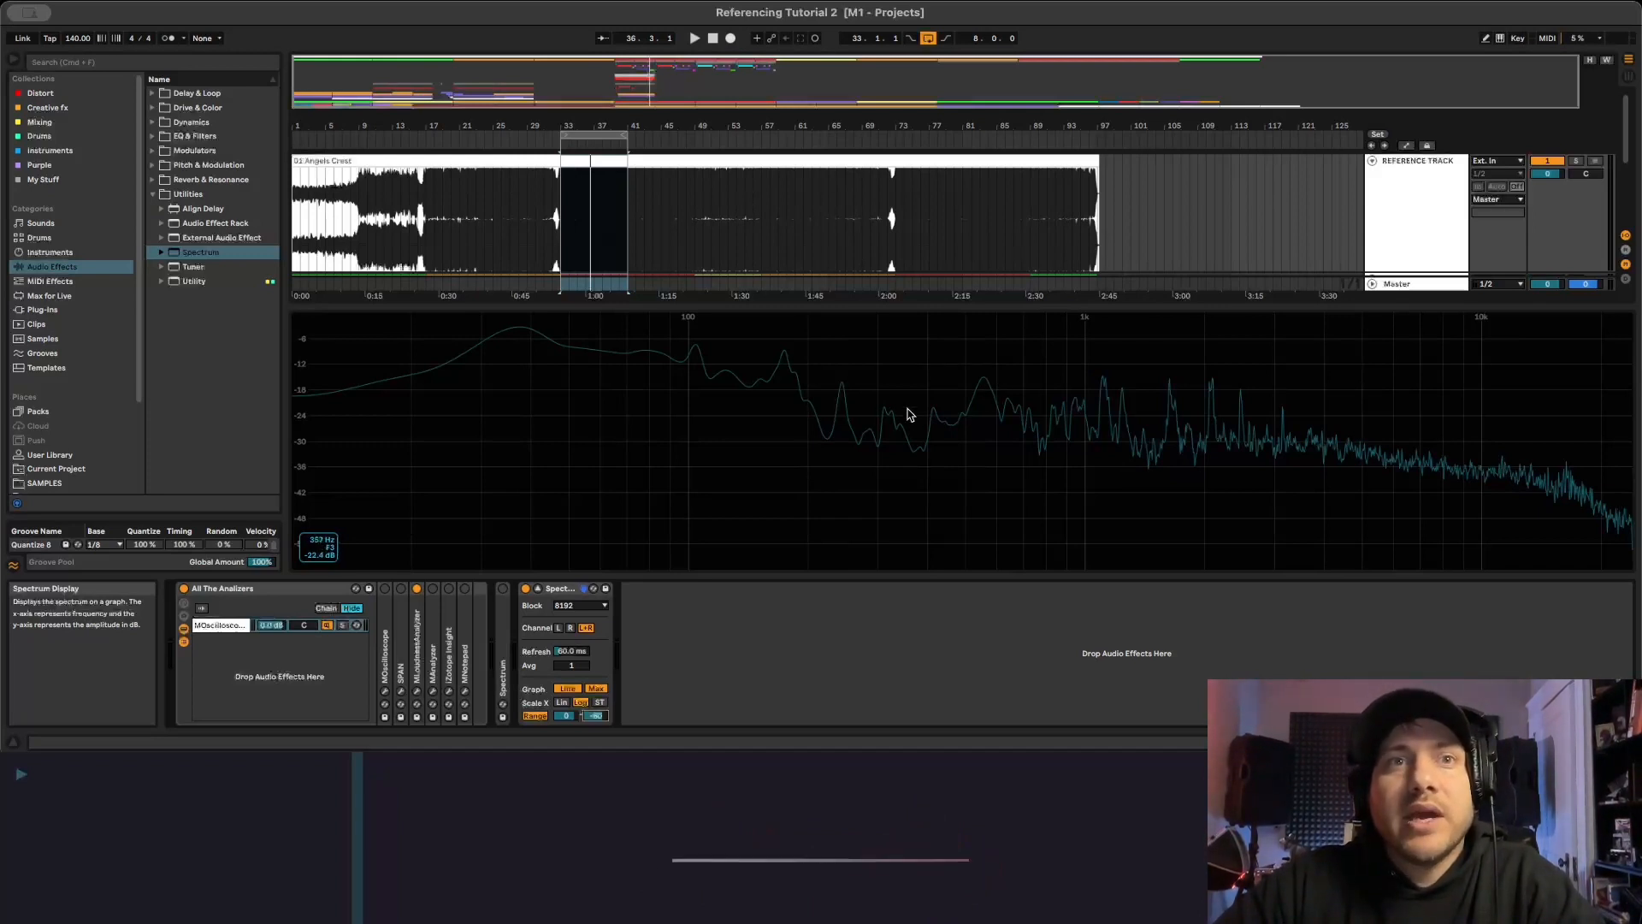
Turn off the Spectrum device and shrink its display, then enable SPAN in the analyzer rack and open its window.
click(526, 588)
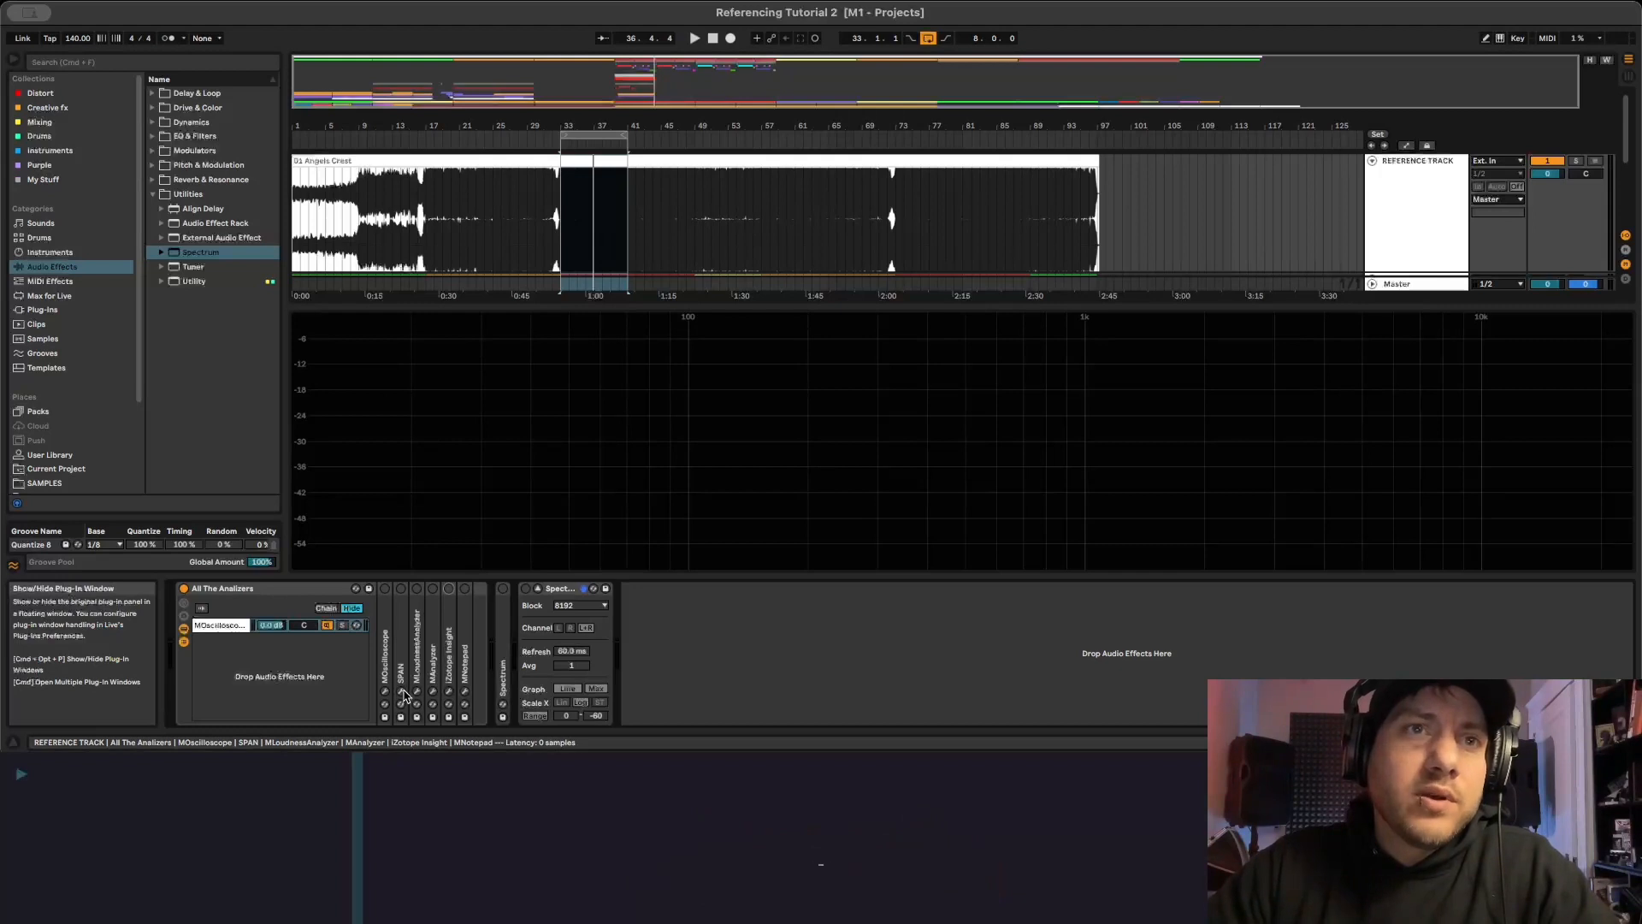
click(400, 588)
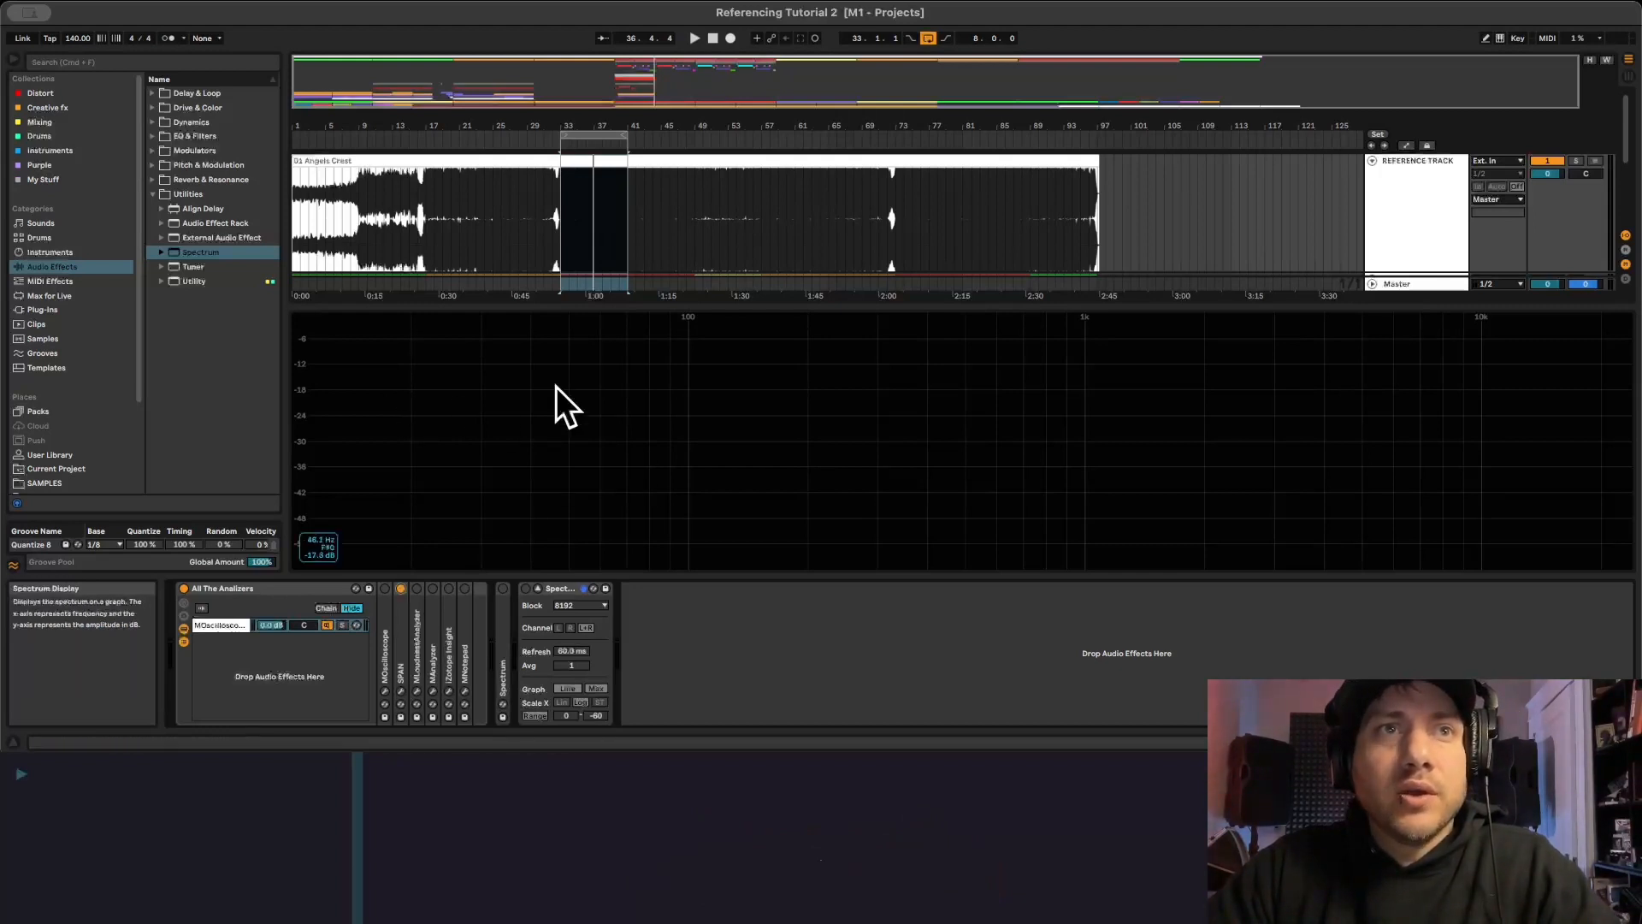
click(590, 589)
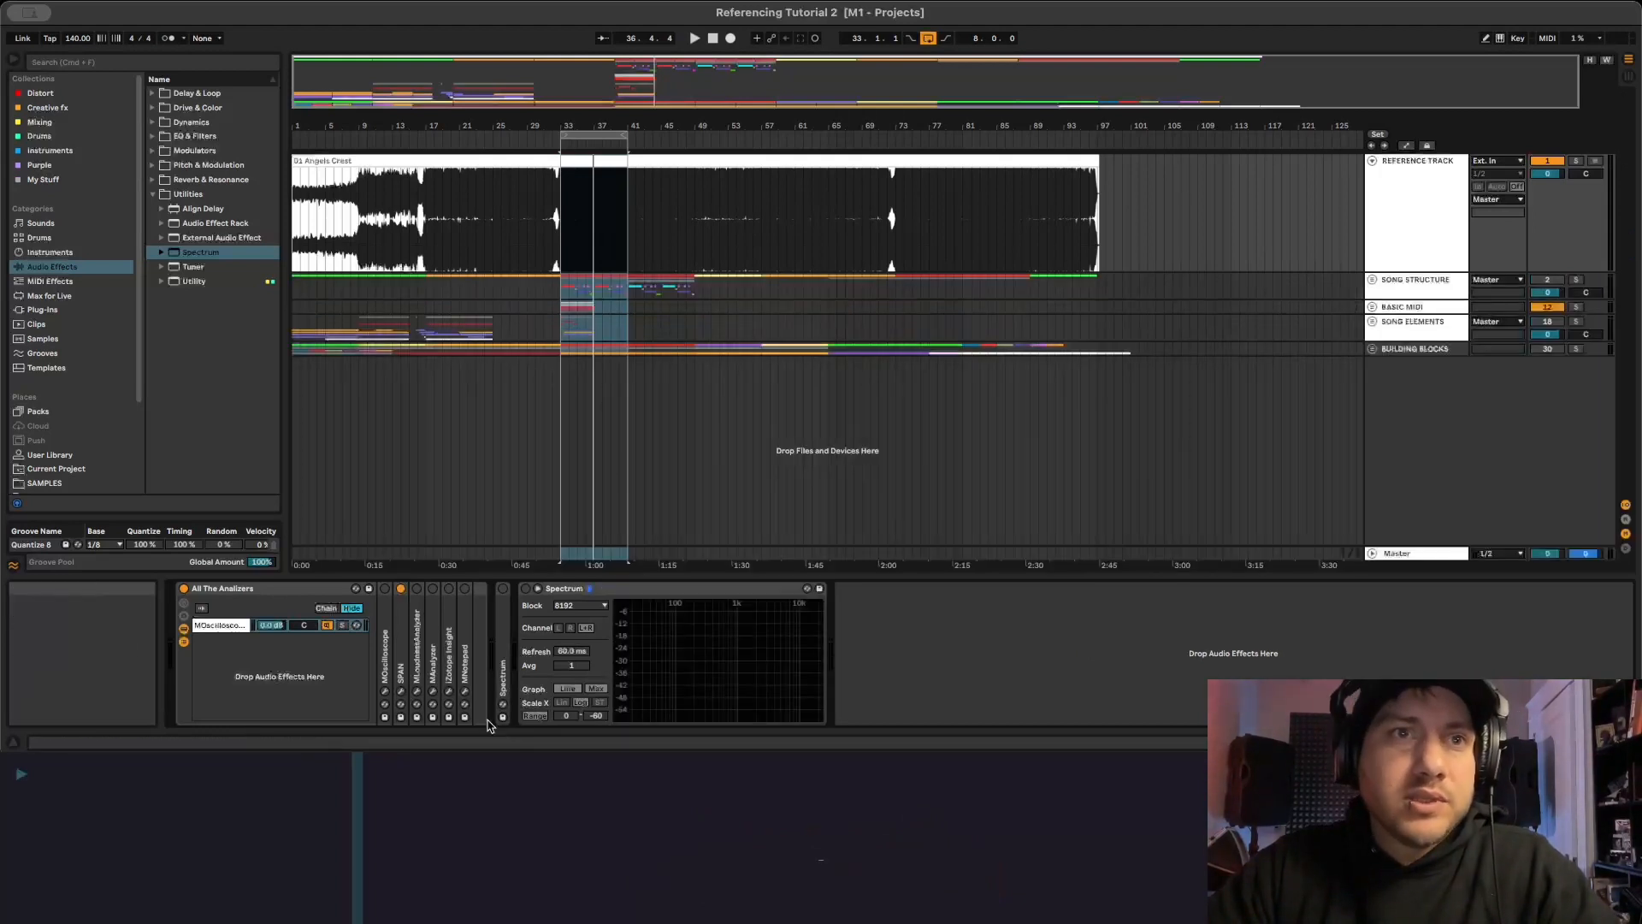
click(402, 693)
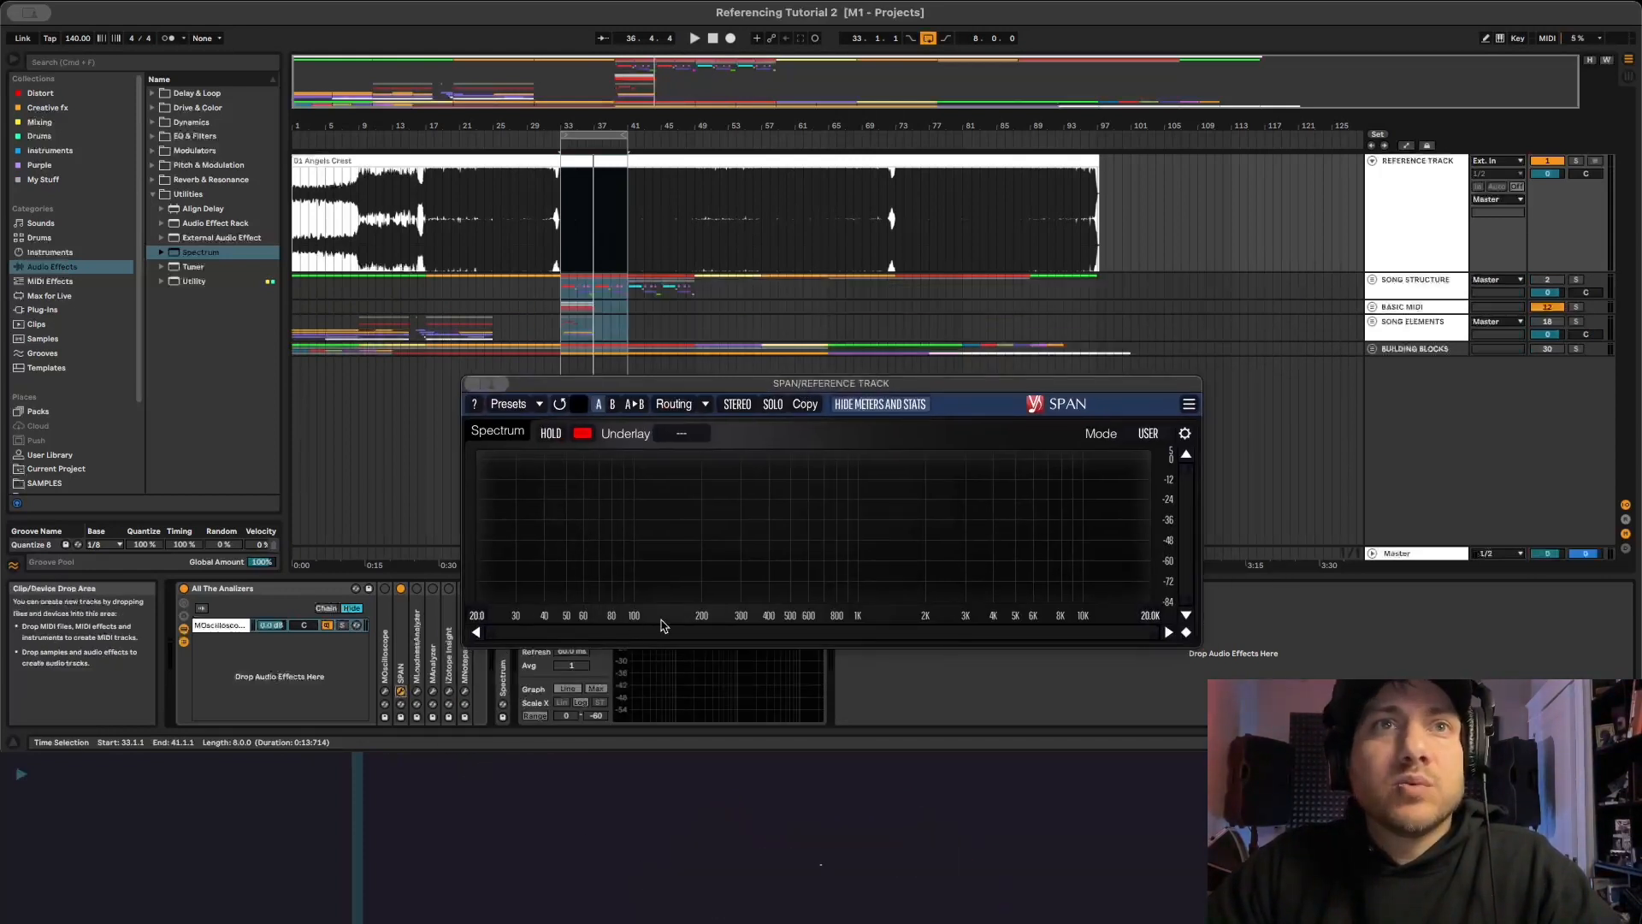
Open SPAN's Spectrum Mode Editor beside the analyzer, raise the slope to about 4.7 and play the drop through it.
click(1185, 434)
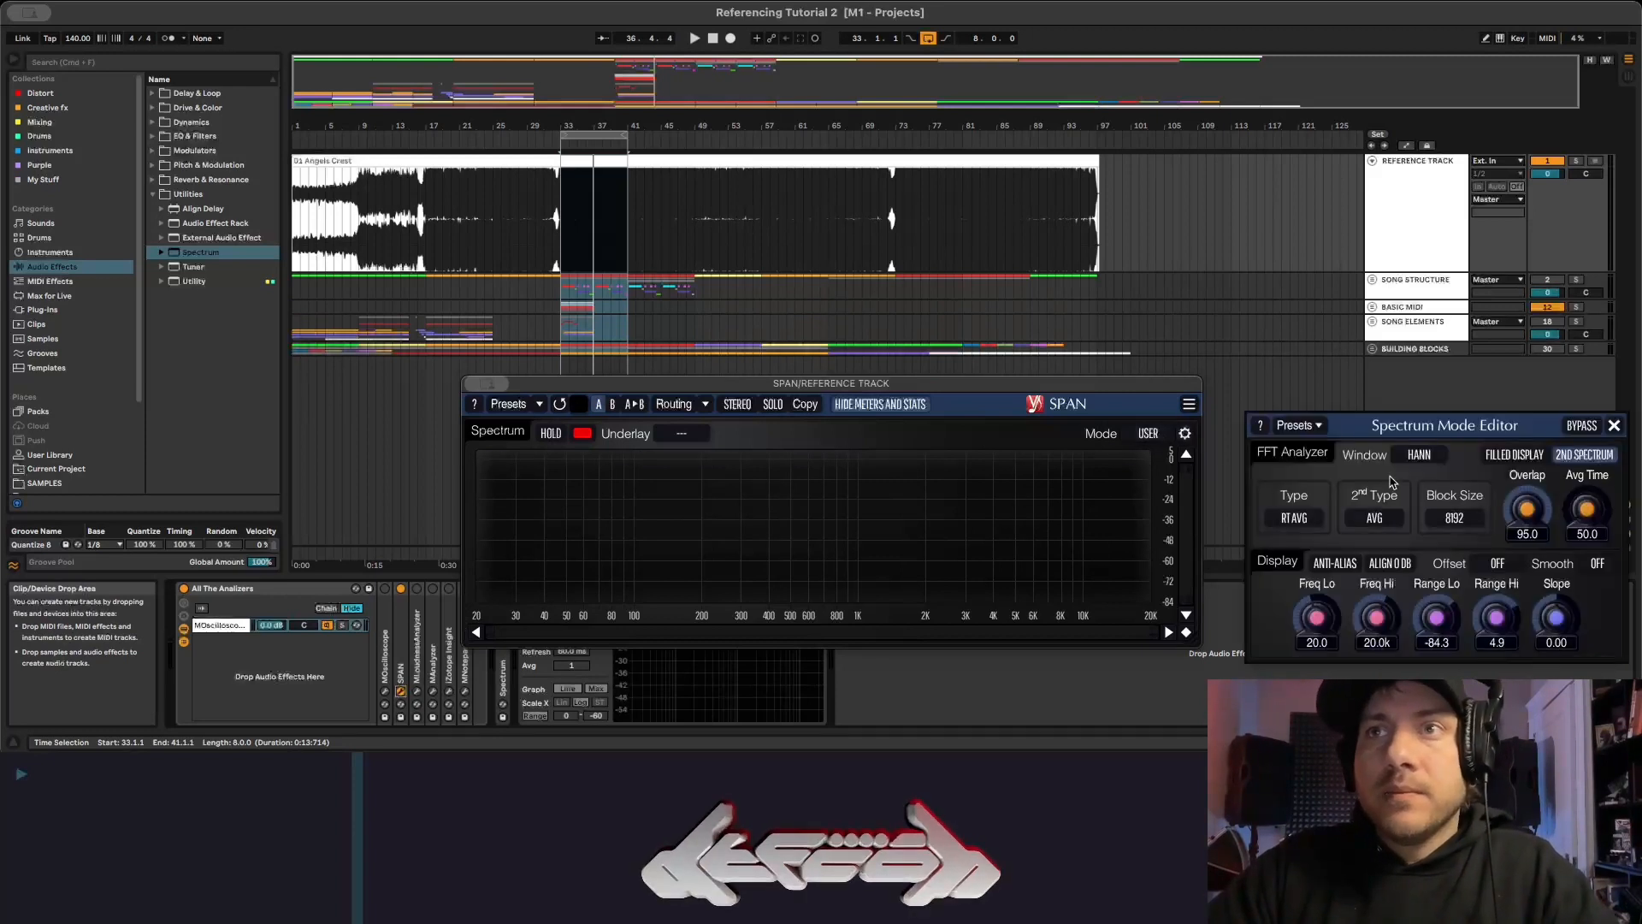
drag(1409, 424, 1351, 390)
drag(1112, 382, 898, 370)
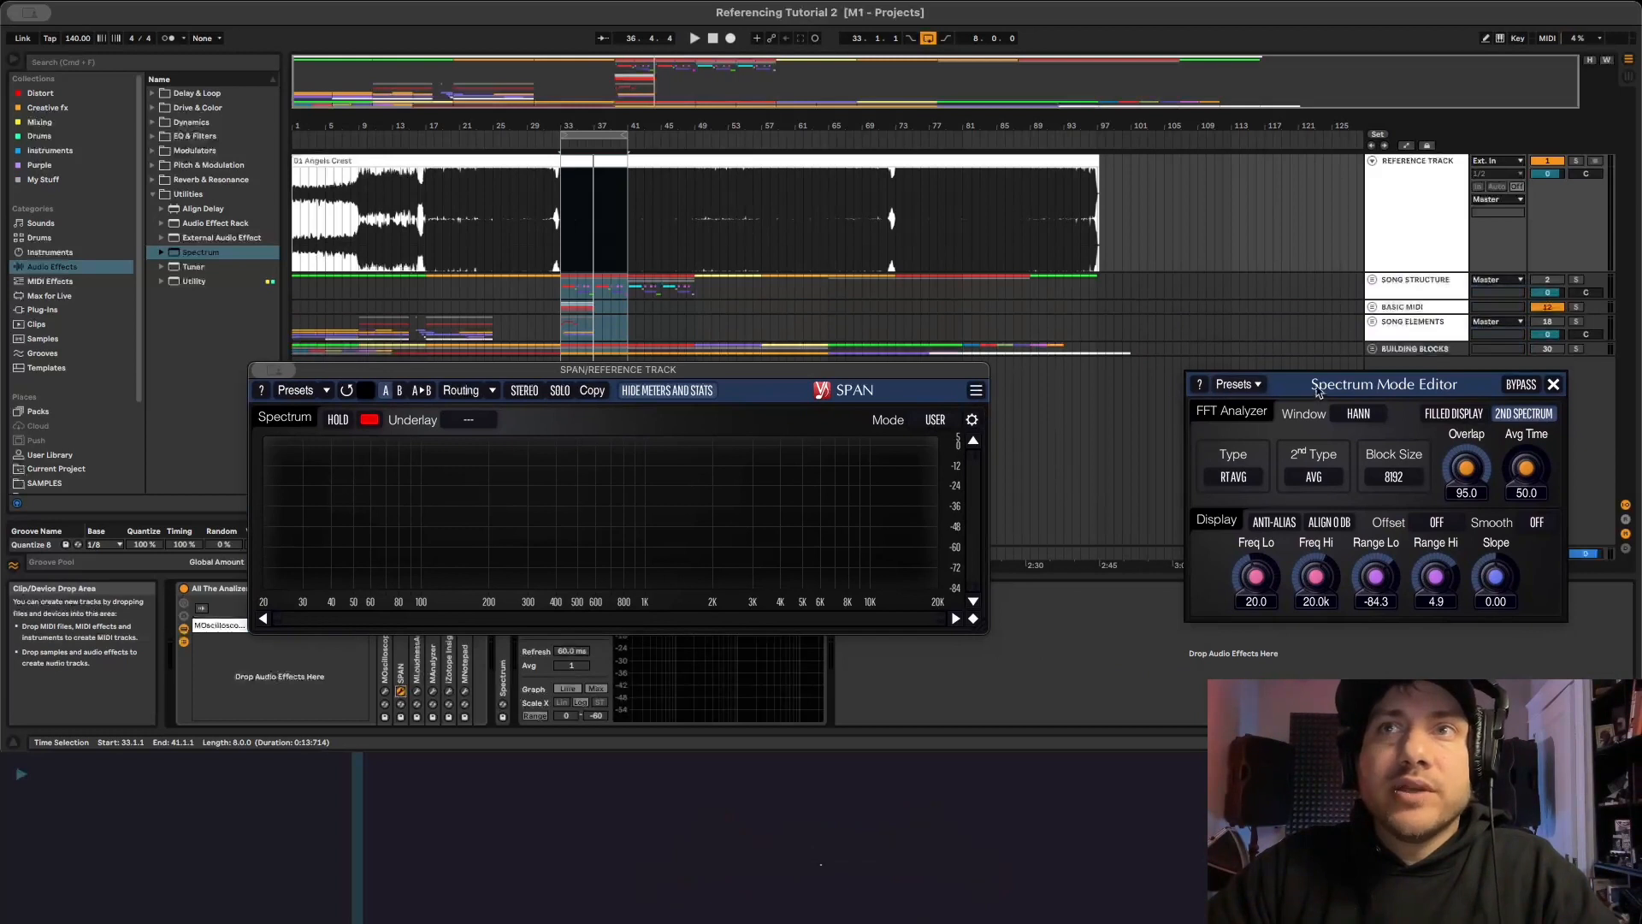
drag(1317, 391, 1152, 384)
mouse_move(1339, 580)
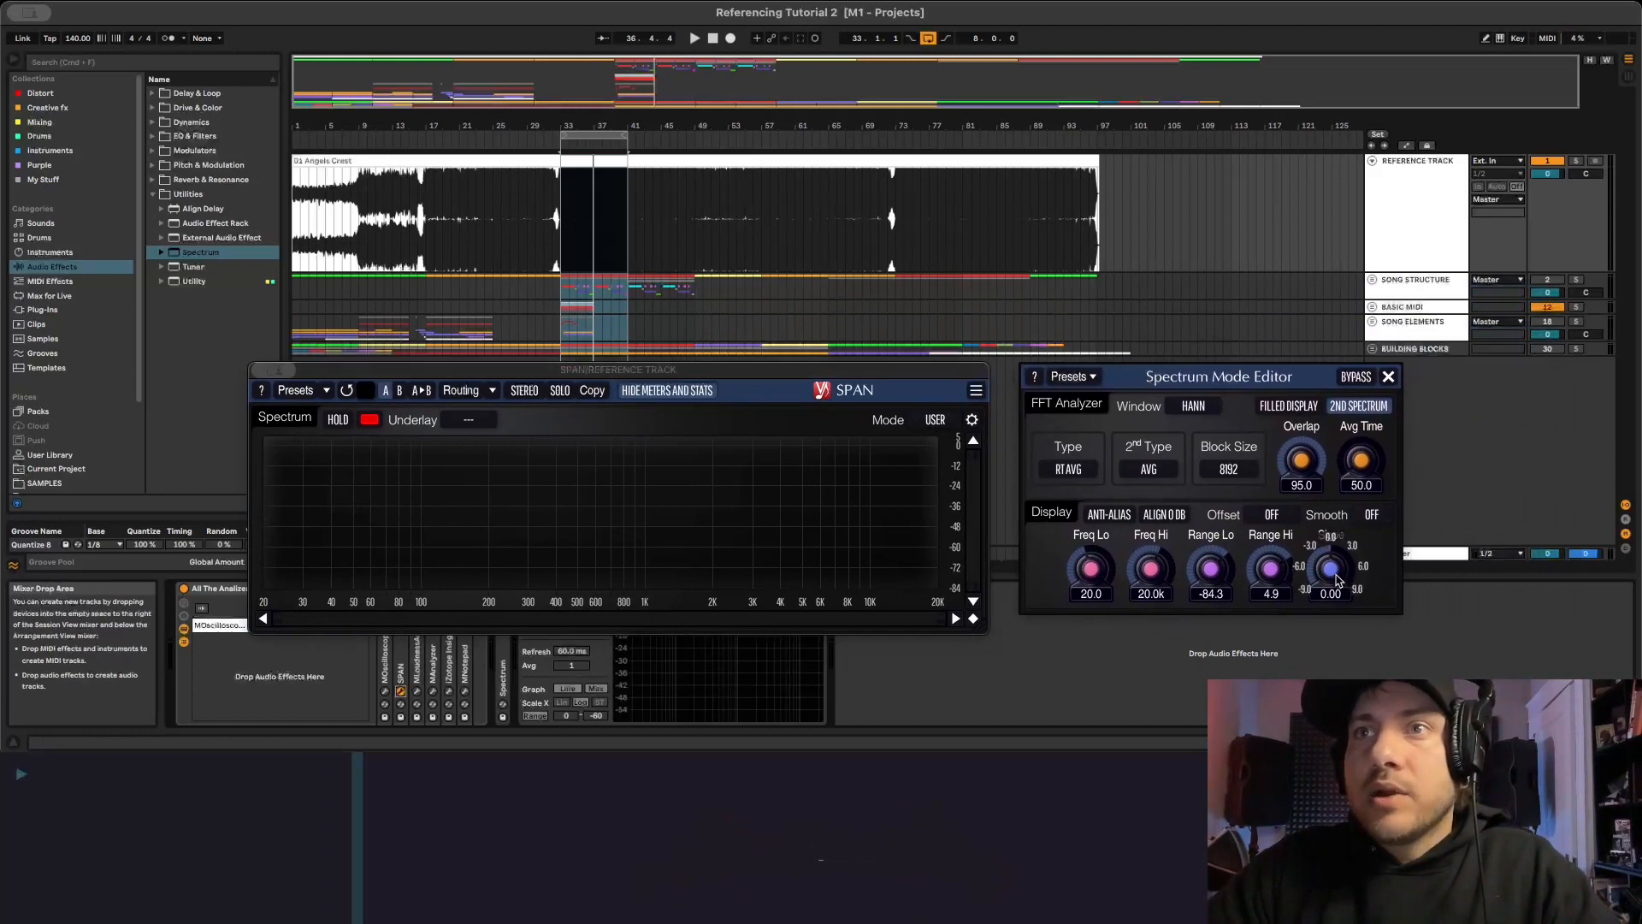
drag(1338, 579, 1338, 570)
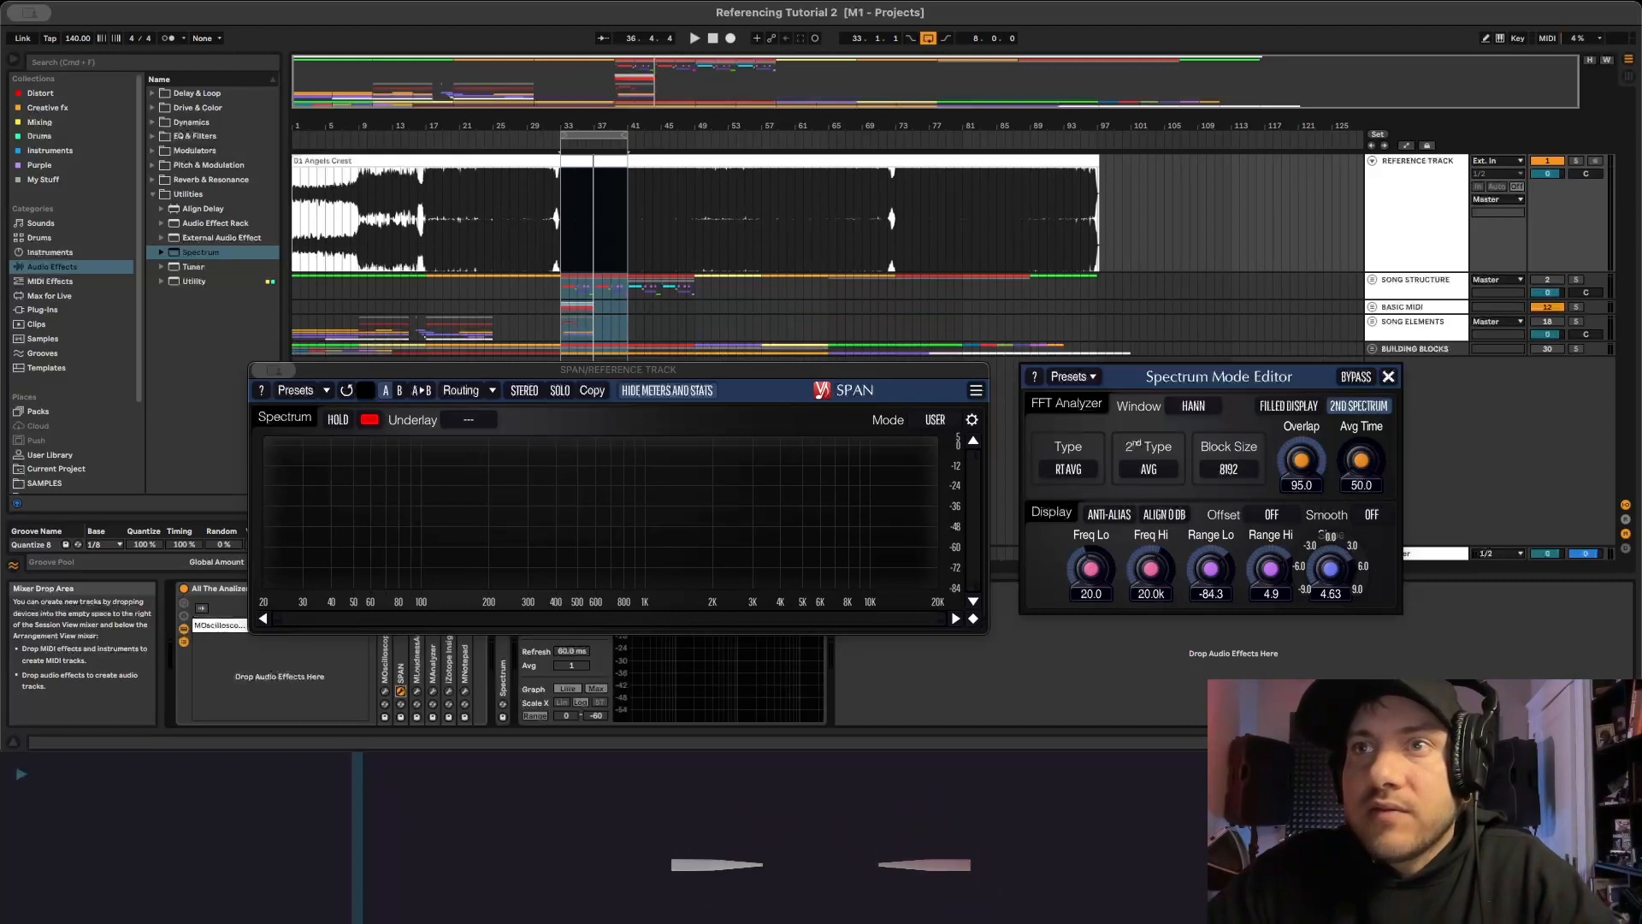
key(space)
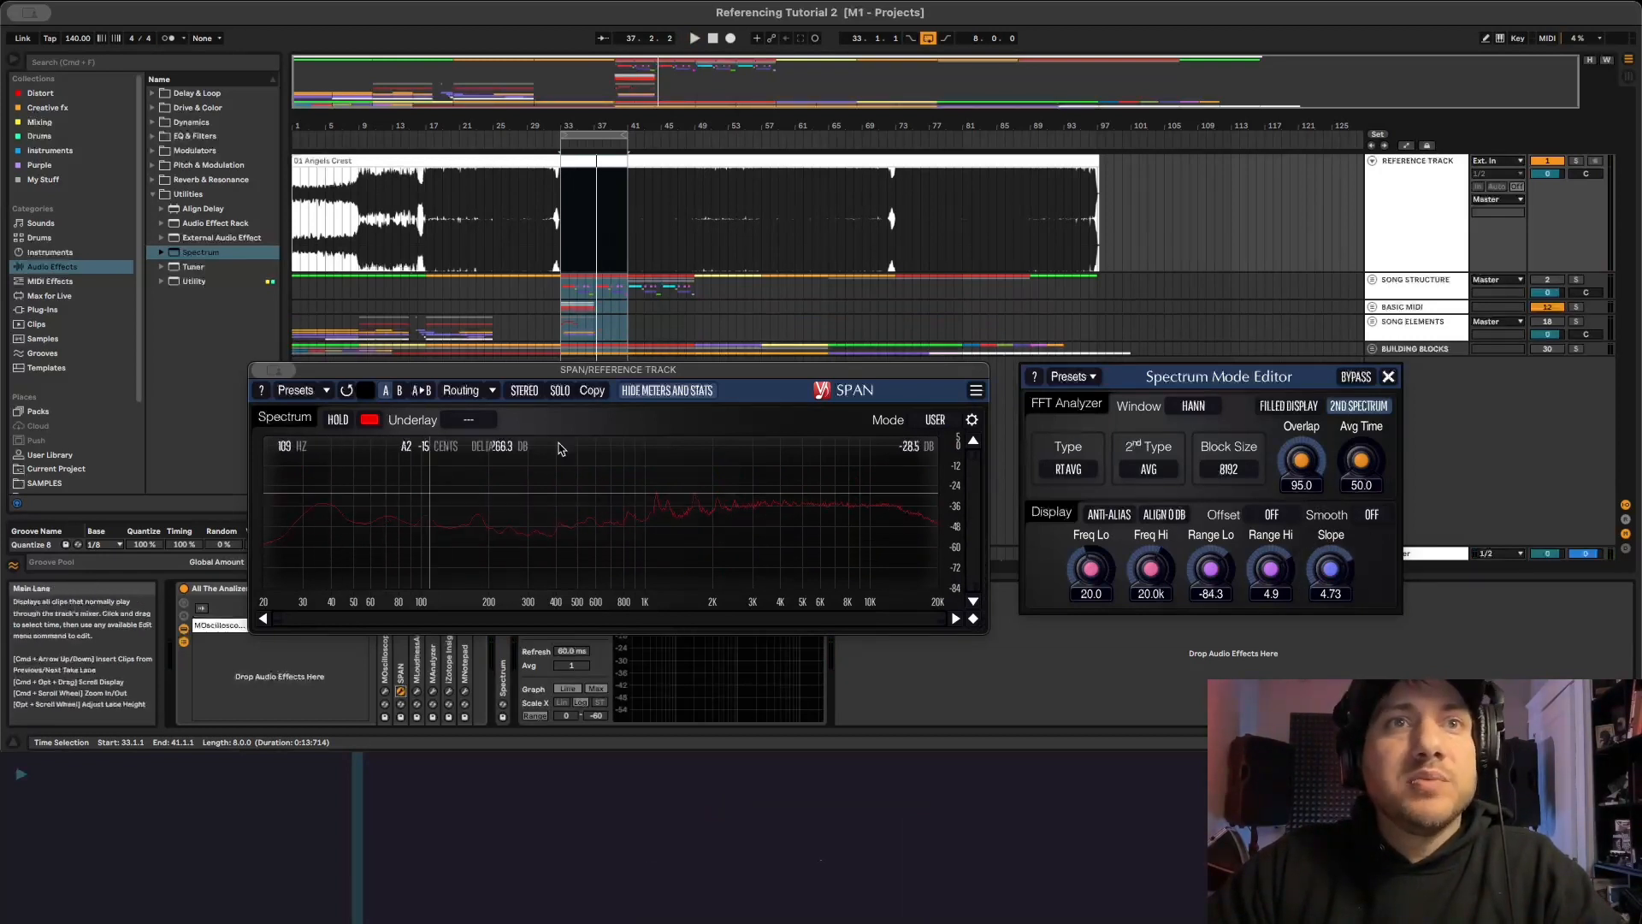
Compare SPAN's curve at slopes of about 0.2, 4 and 7.3, set the slope to 0 and close the mode editor.
drag(1330, 568, 1330, 585)
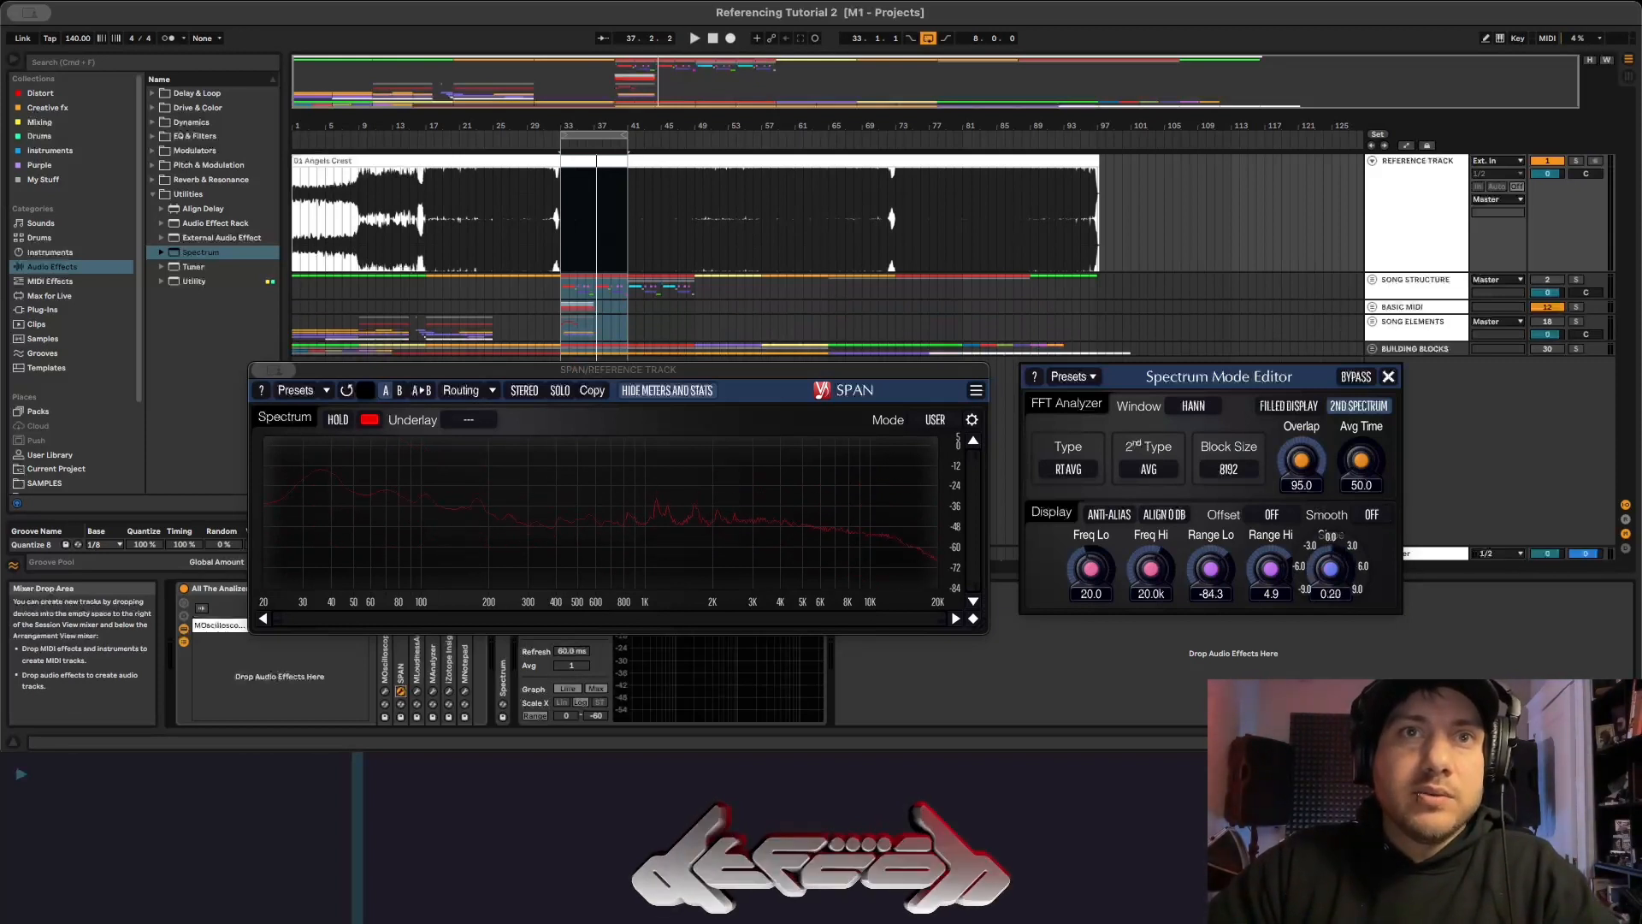
mouse_move(1330, 585)
mouse_down()
mouse_move(1331, 616)
mouse_move(1330, 561)
mouse_move(1330, 598)
mouse_move(1330, 575)
mouse_up()
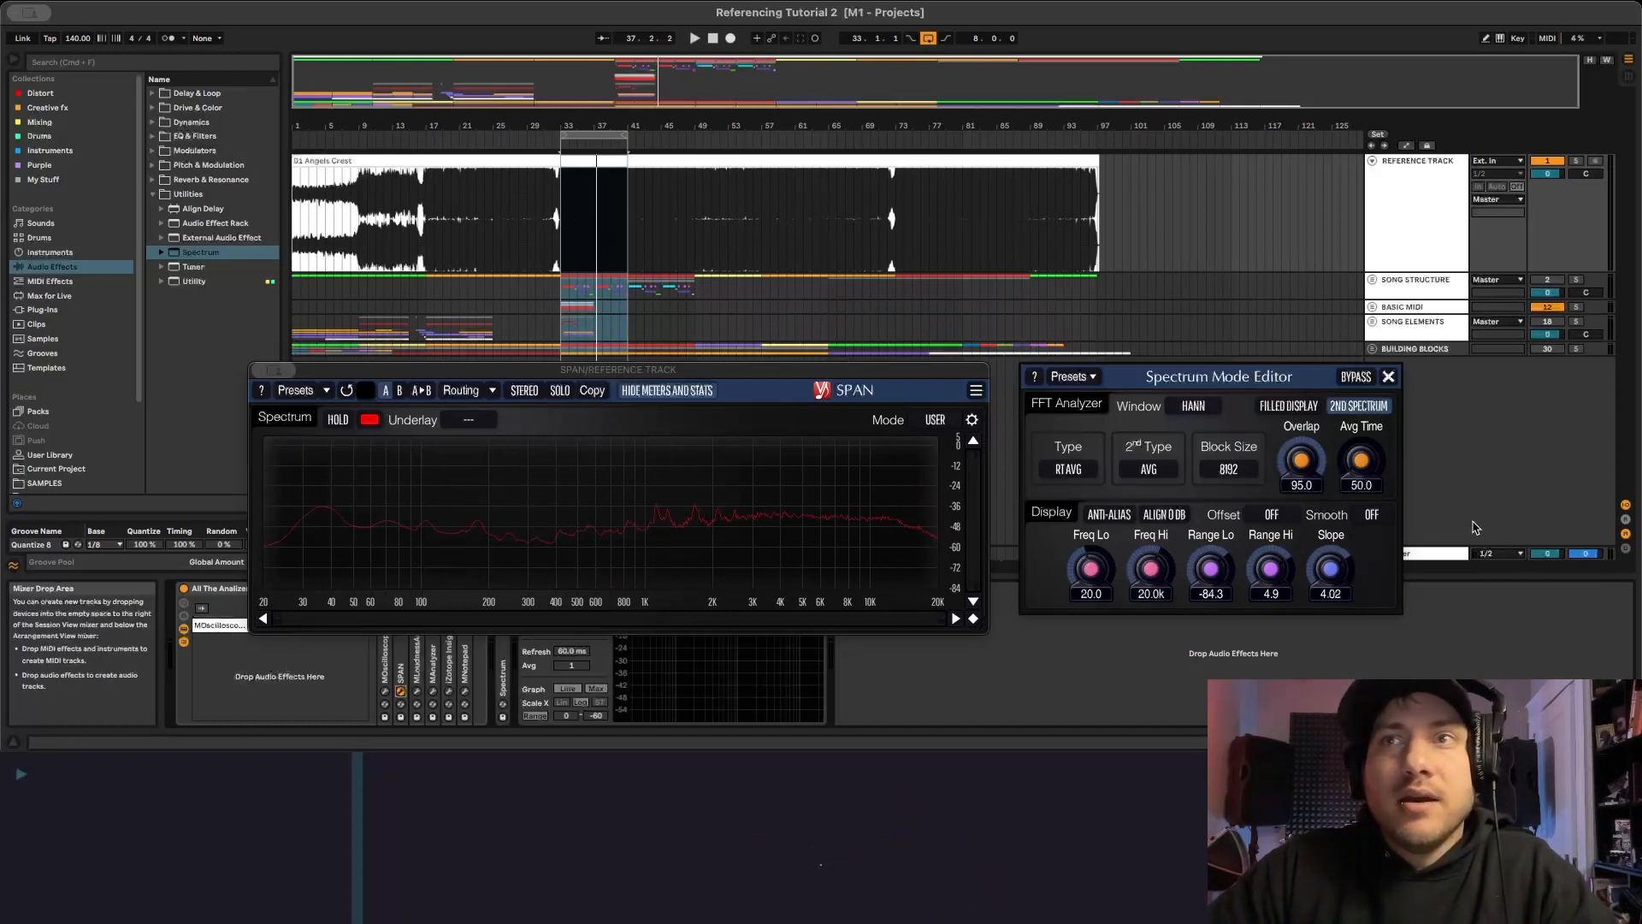
mouse_move(1332, 568)
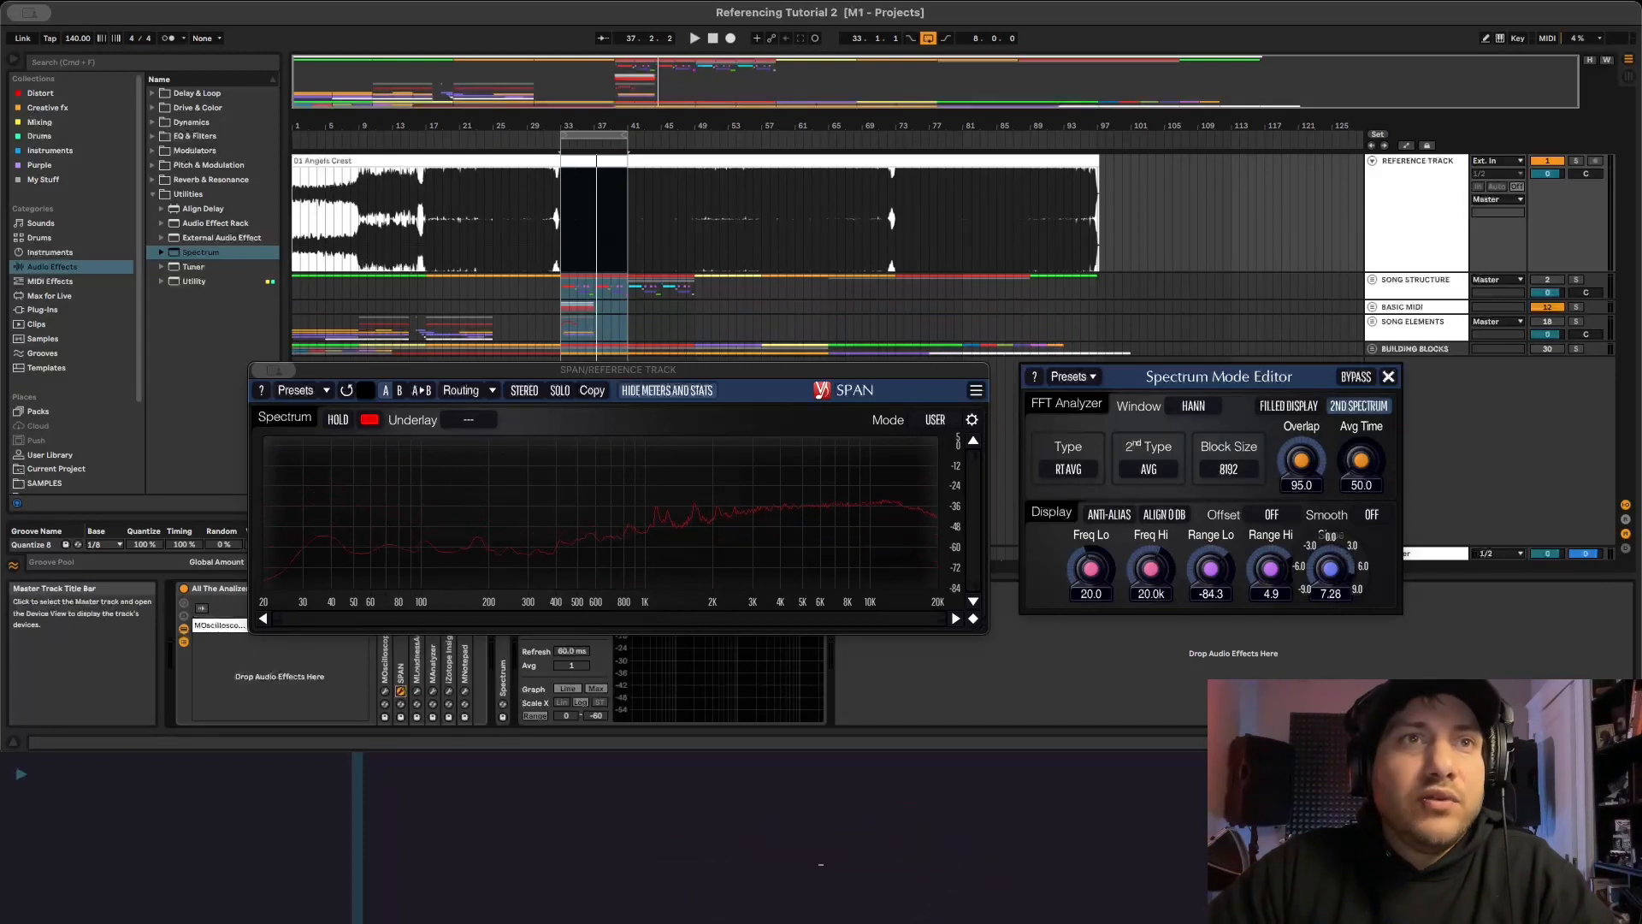
drag(1330, 569, 1331, 560)
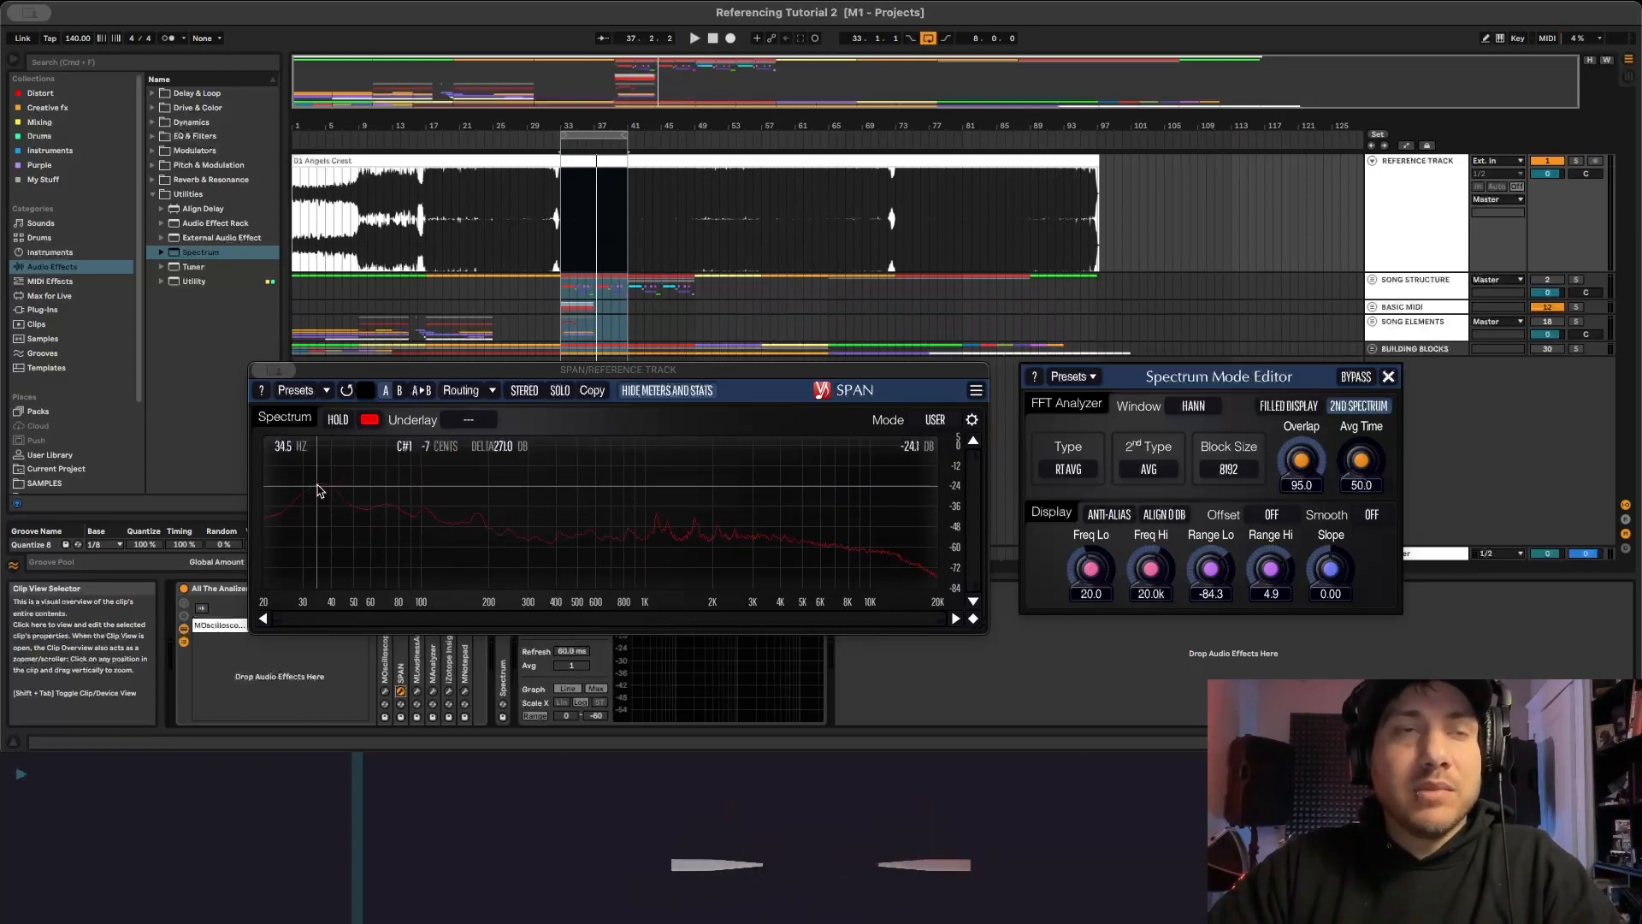
click(1390, 379)
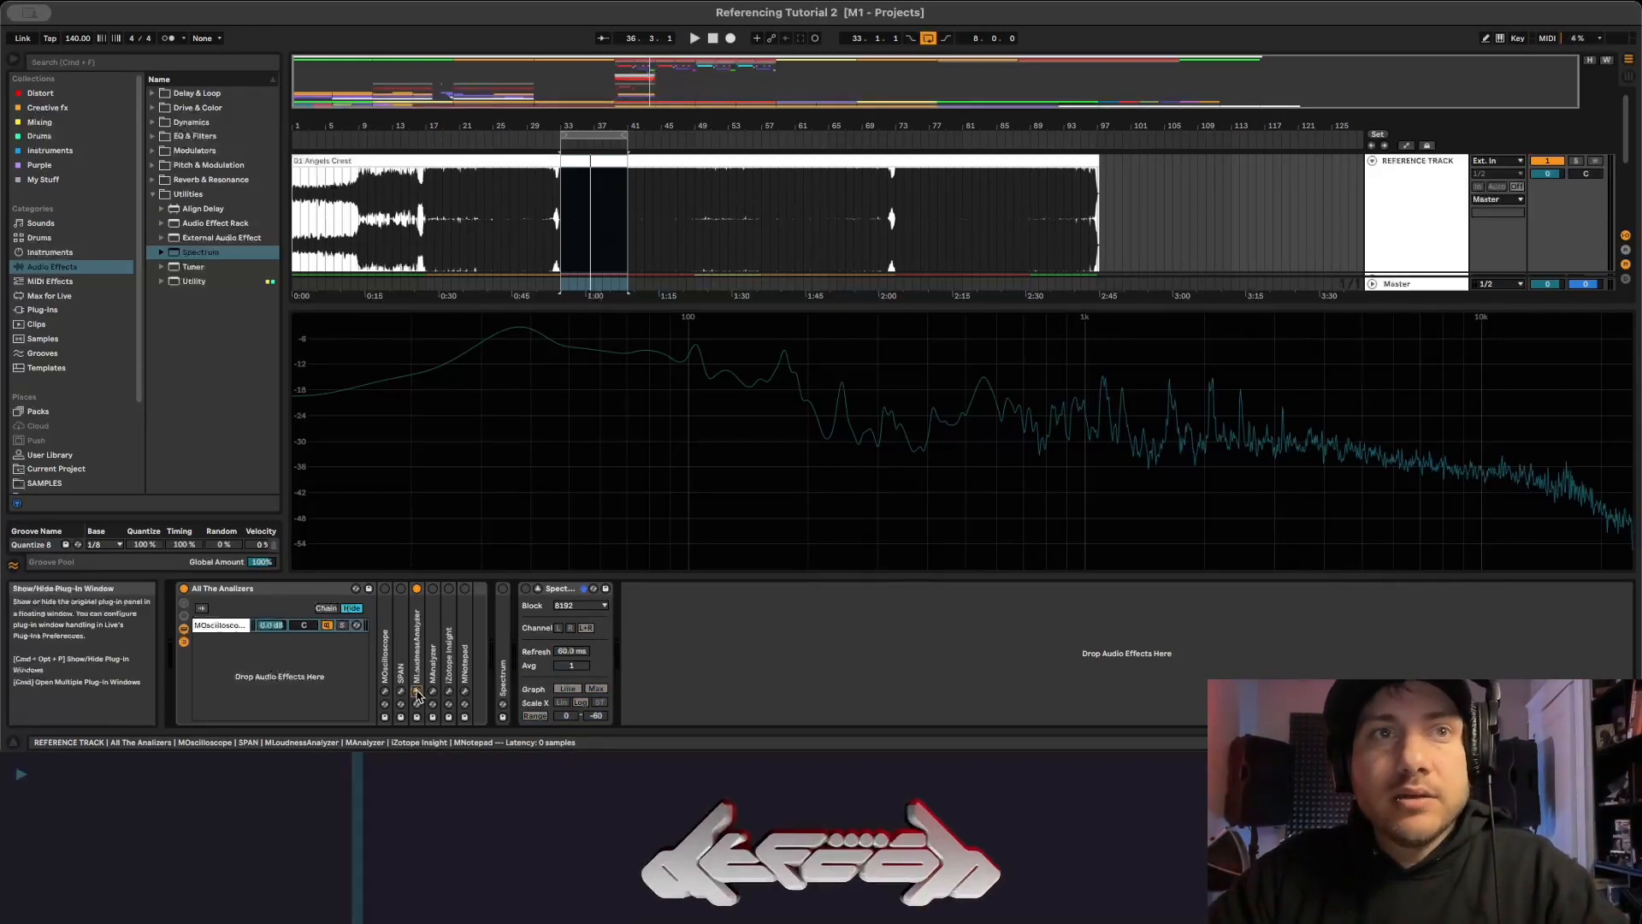
Open MLoudnessAnalyzer on the reference track, narrow its meter pane to widen the graph and play the drop.
click(417, 691)
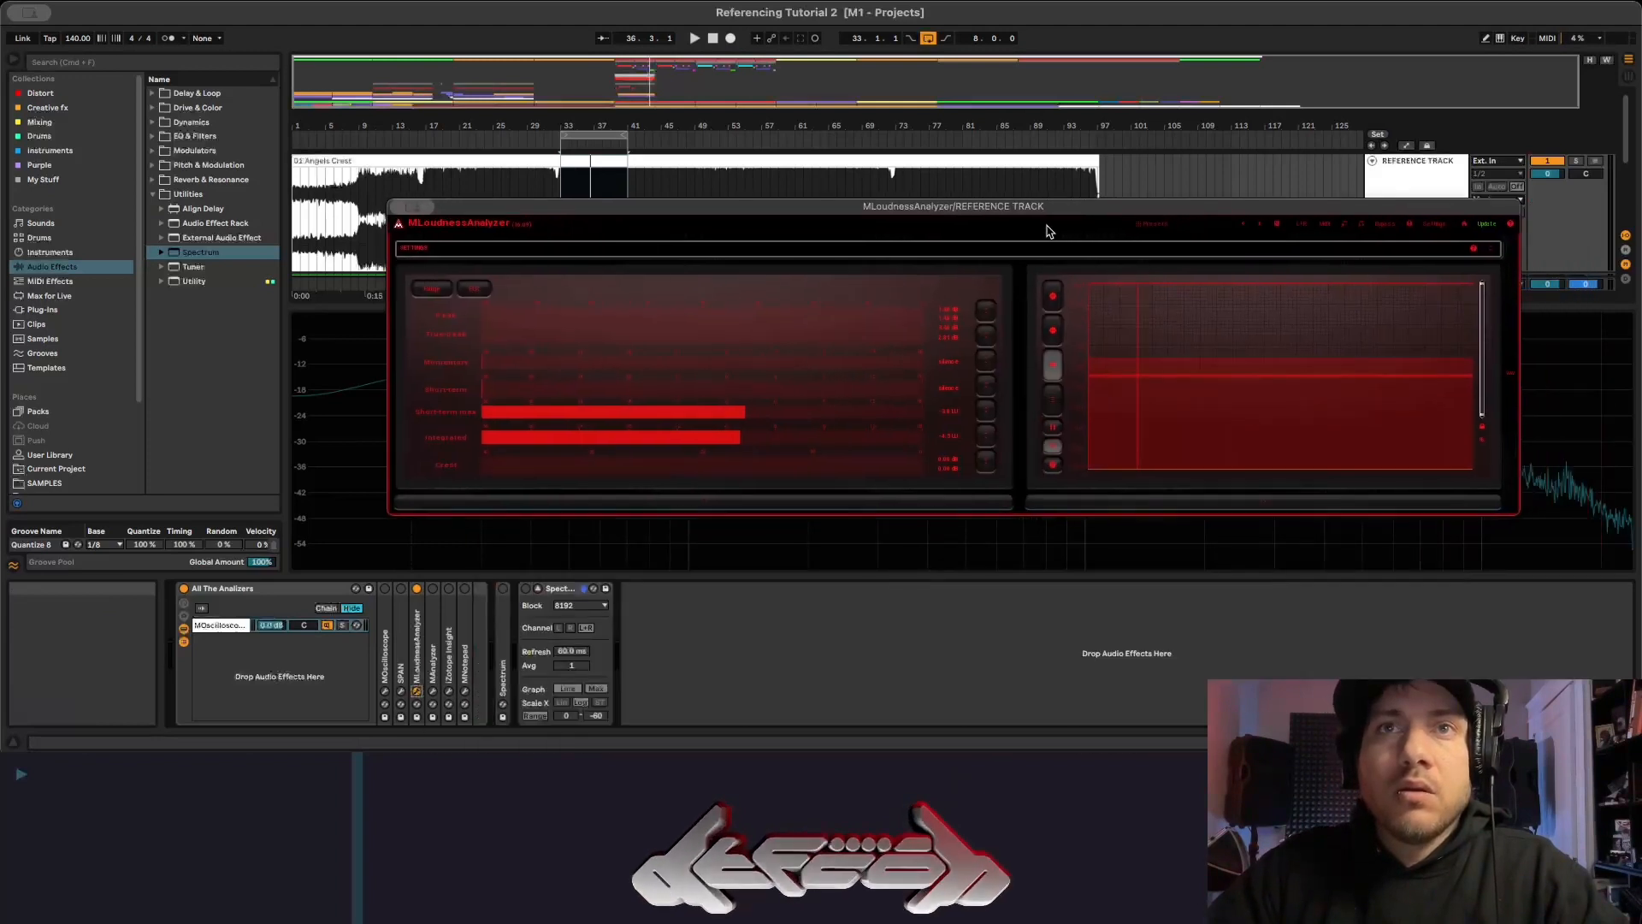
drag(944, 434, 677, 423)
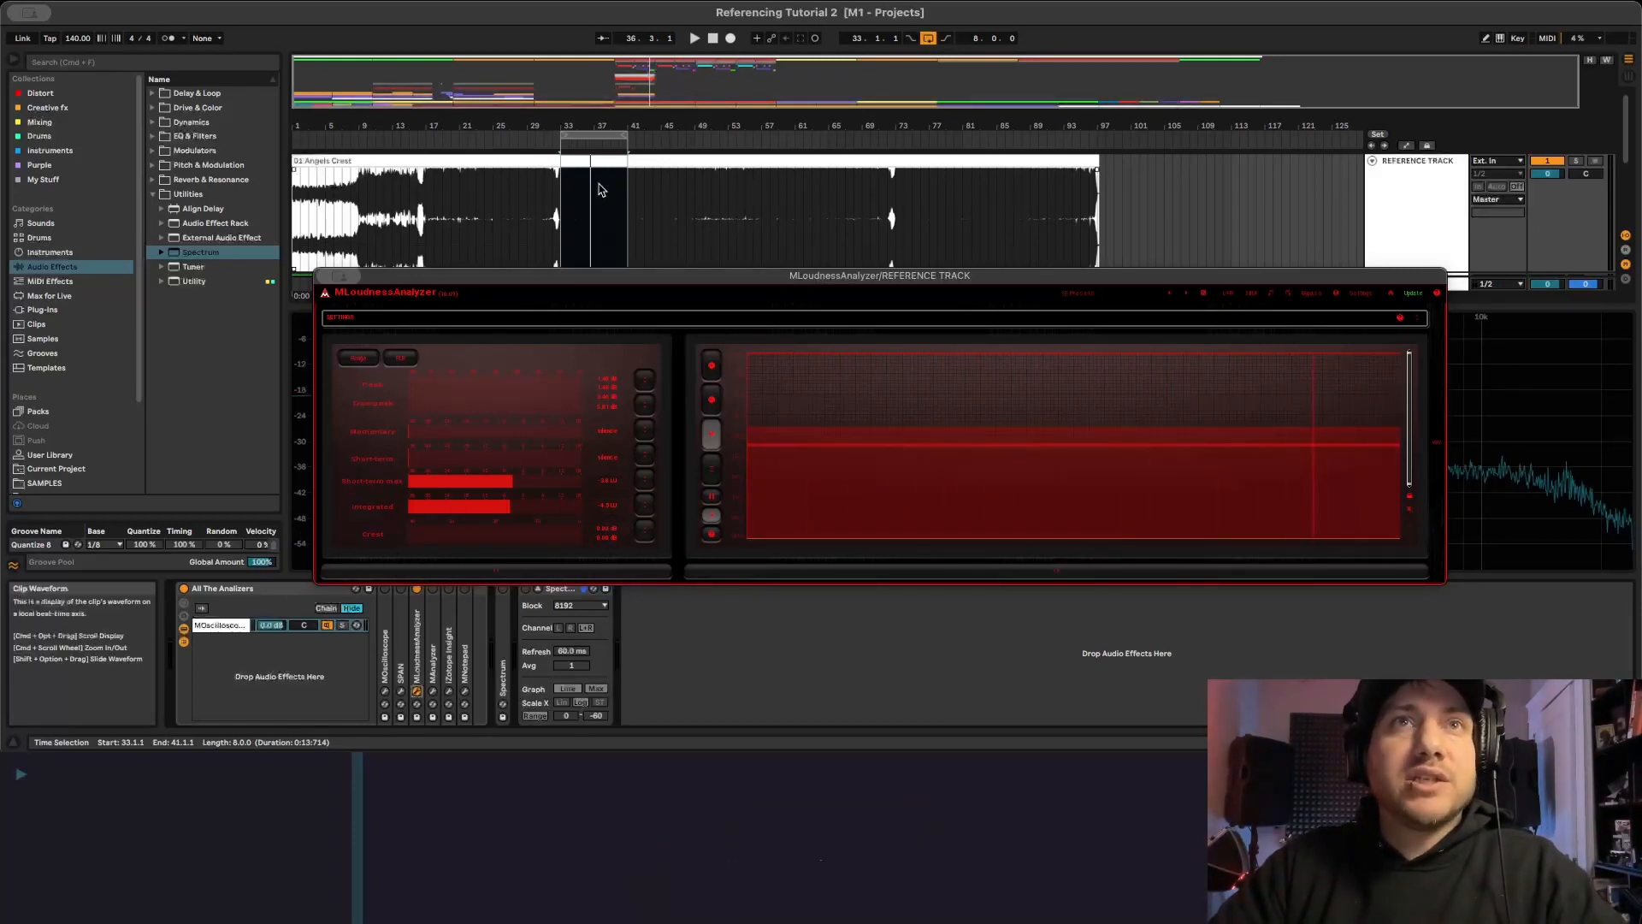
key(space)
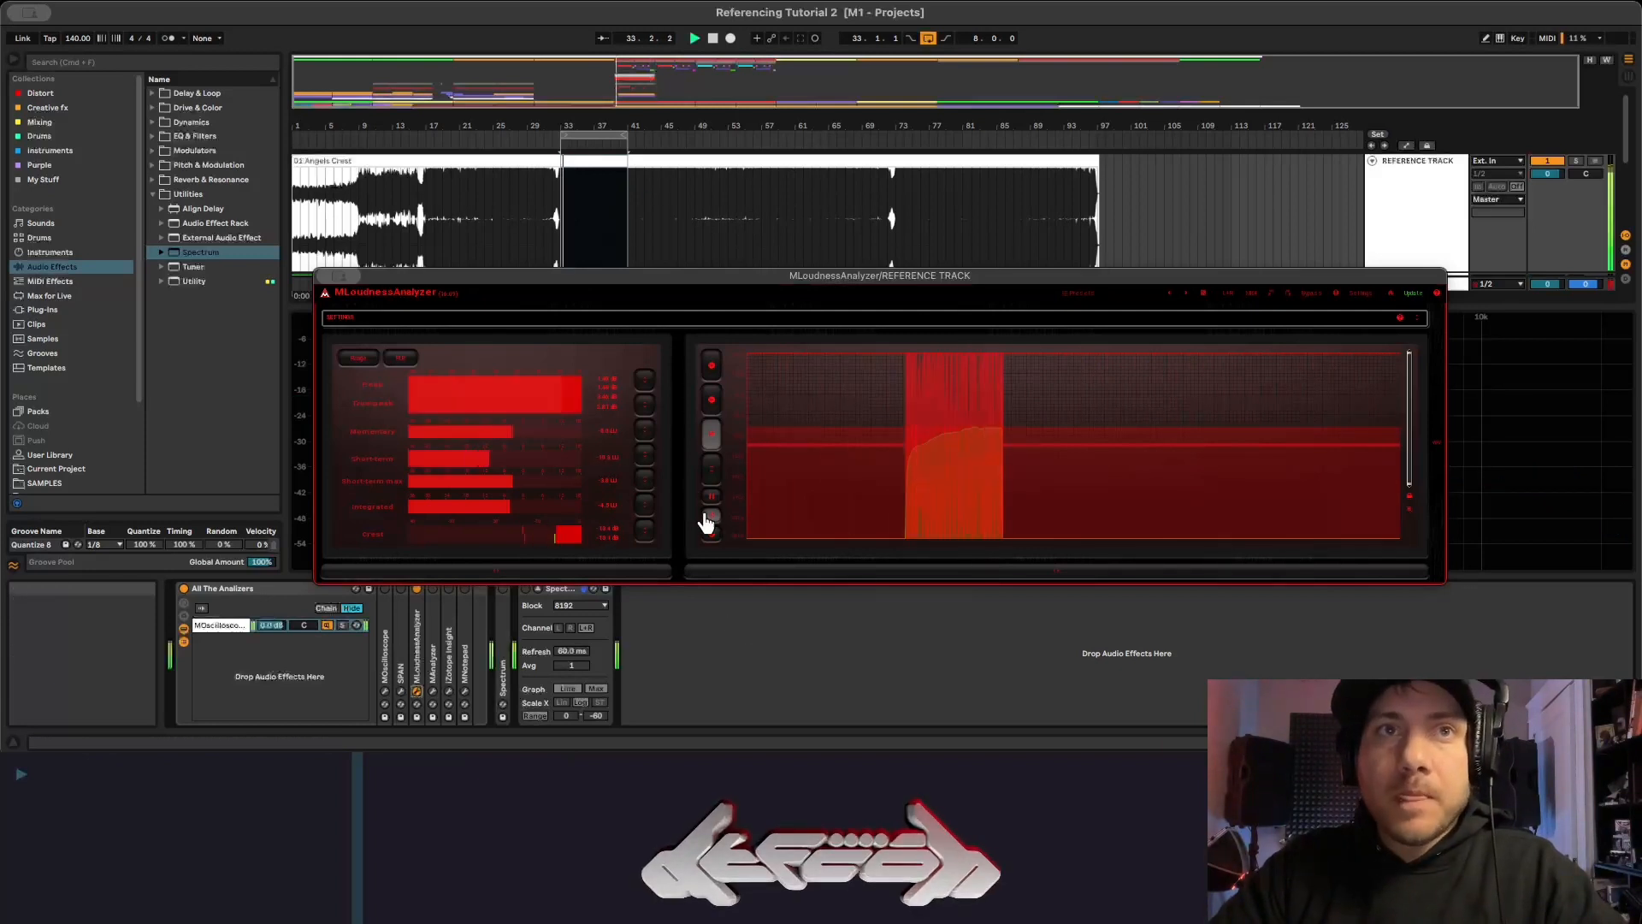
Clear the accumulated loudness readings through the analyzer's settings, hide the settings and measure the drop afresh during playback.
click(1421, 323)
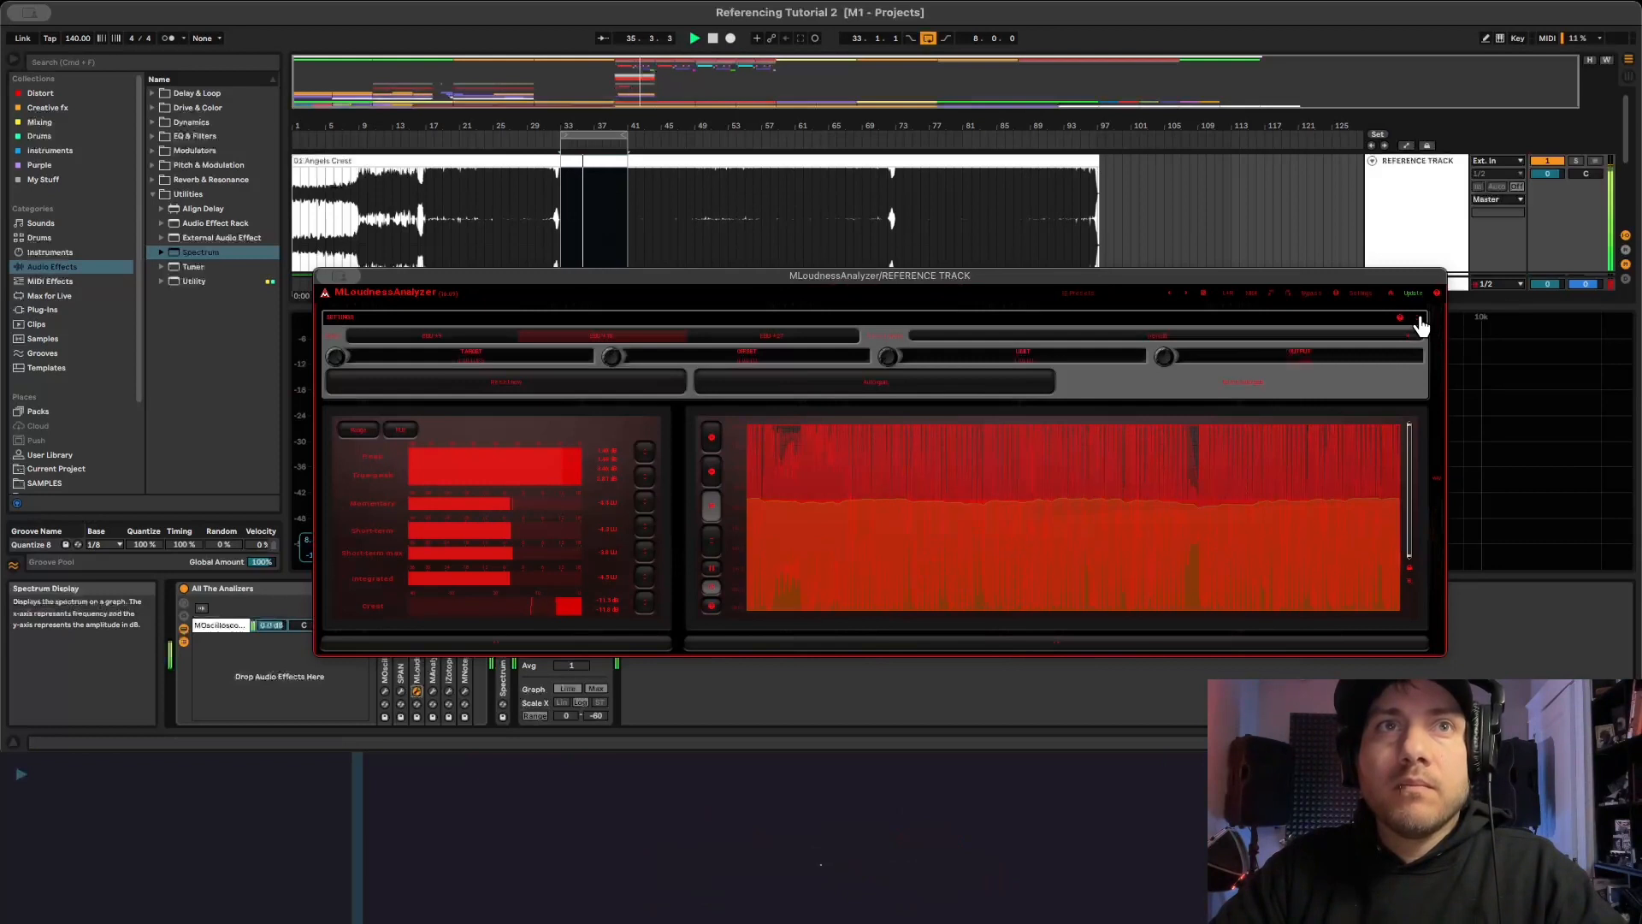
click(500, 385)
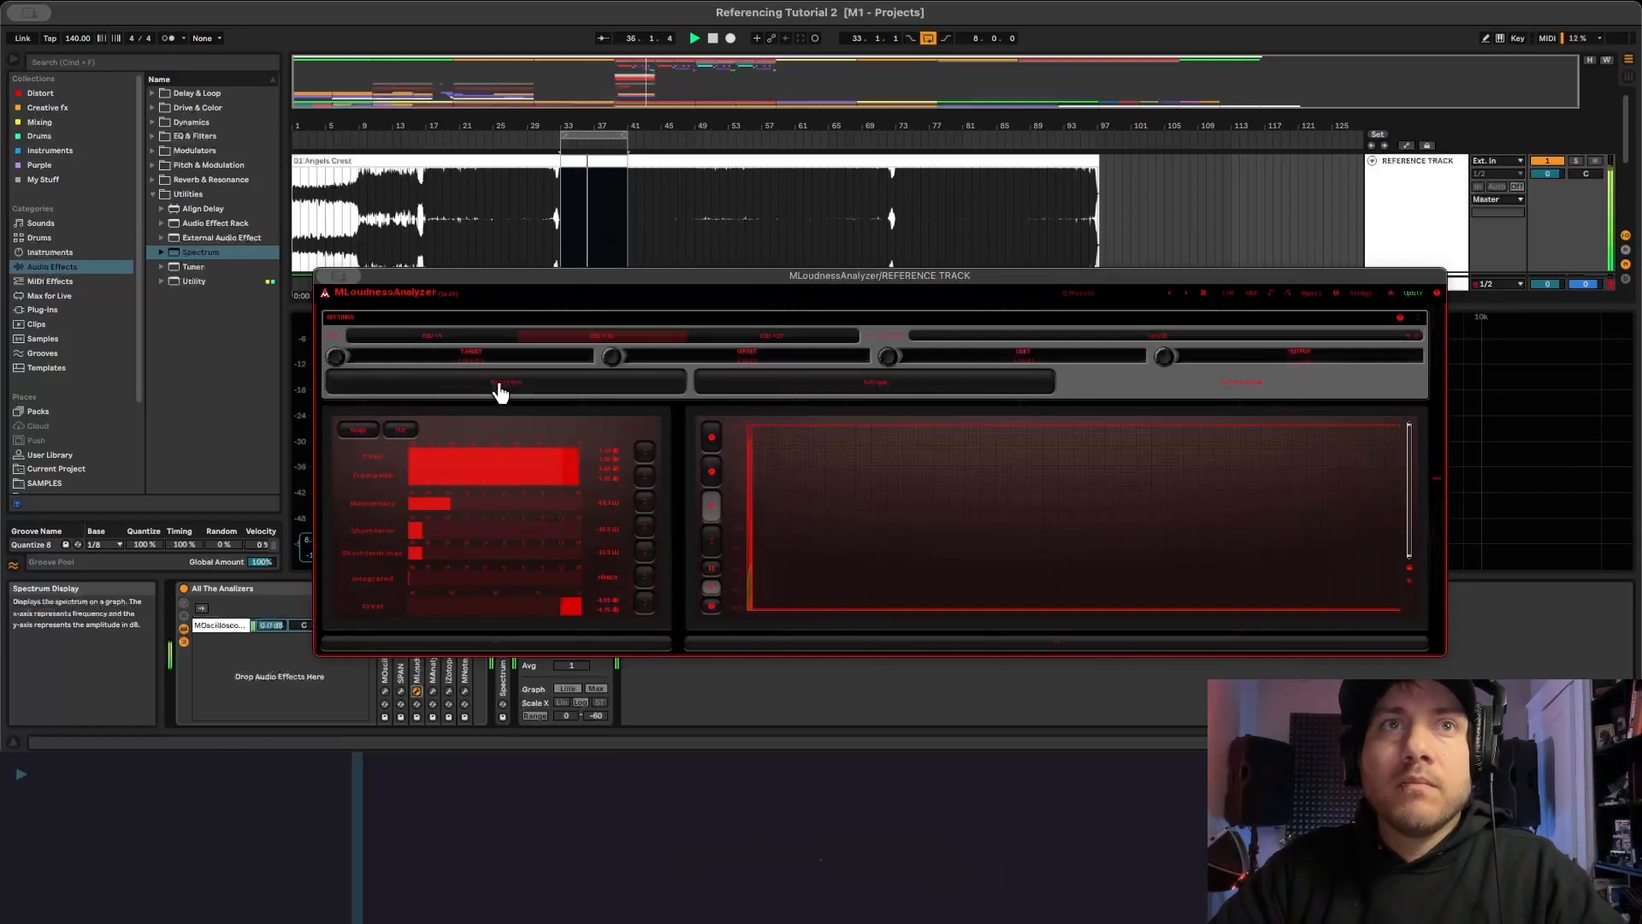
click(1418, 319)
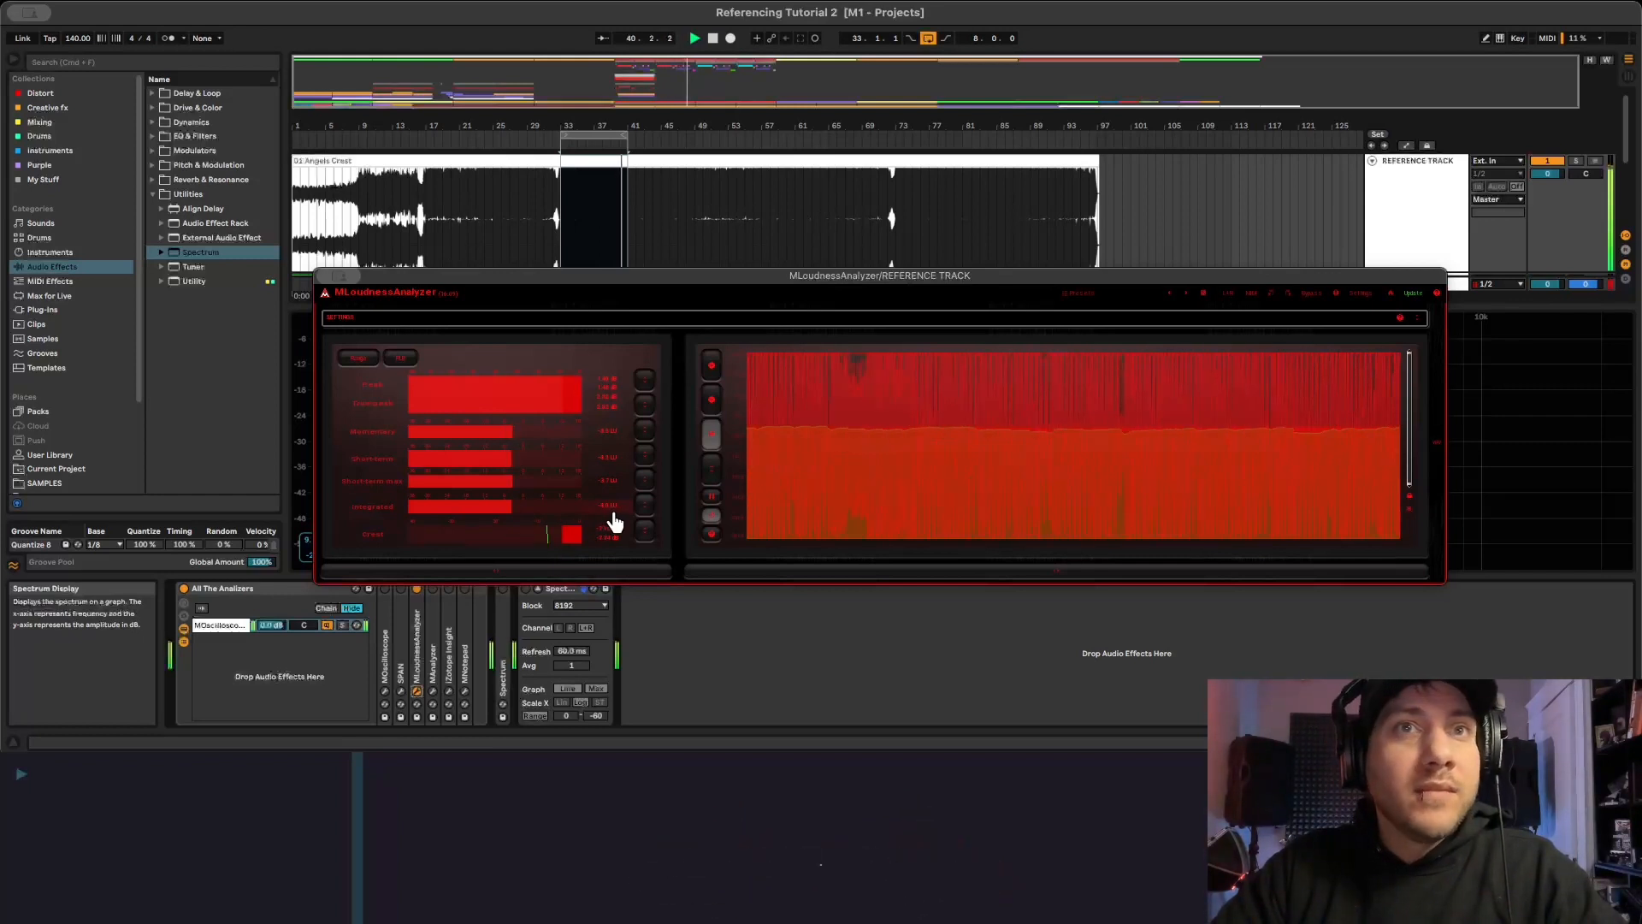
Stop playback, switch off MLoudnessAnalyzer and open iZotope Insight on the reference track in its place.
key(space)
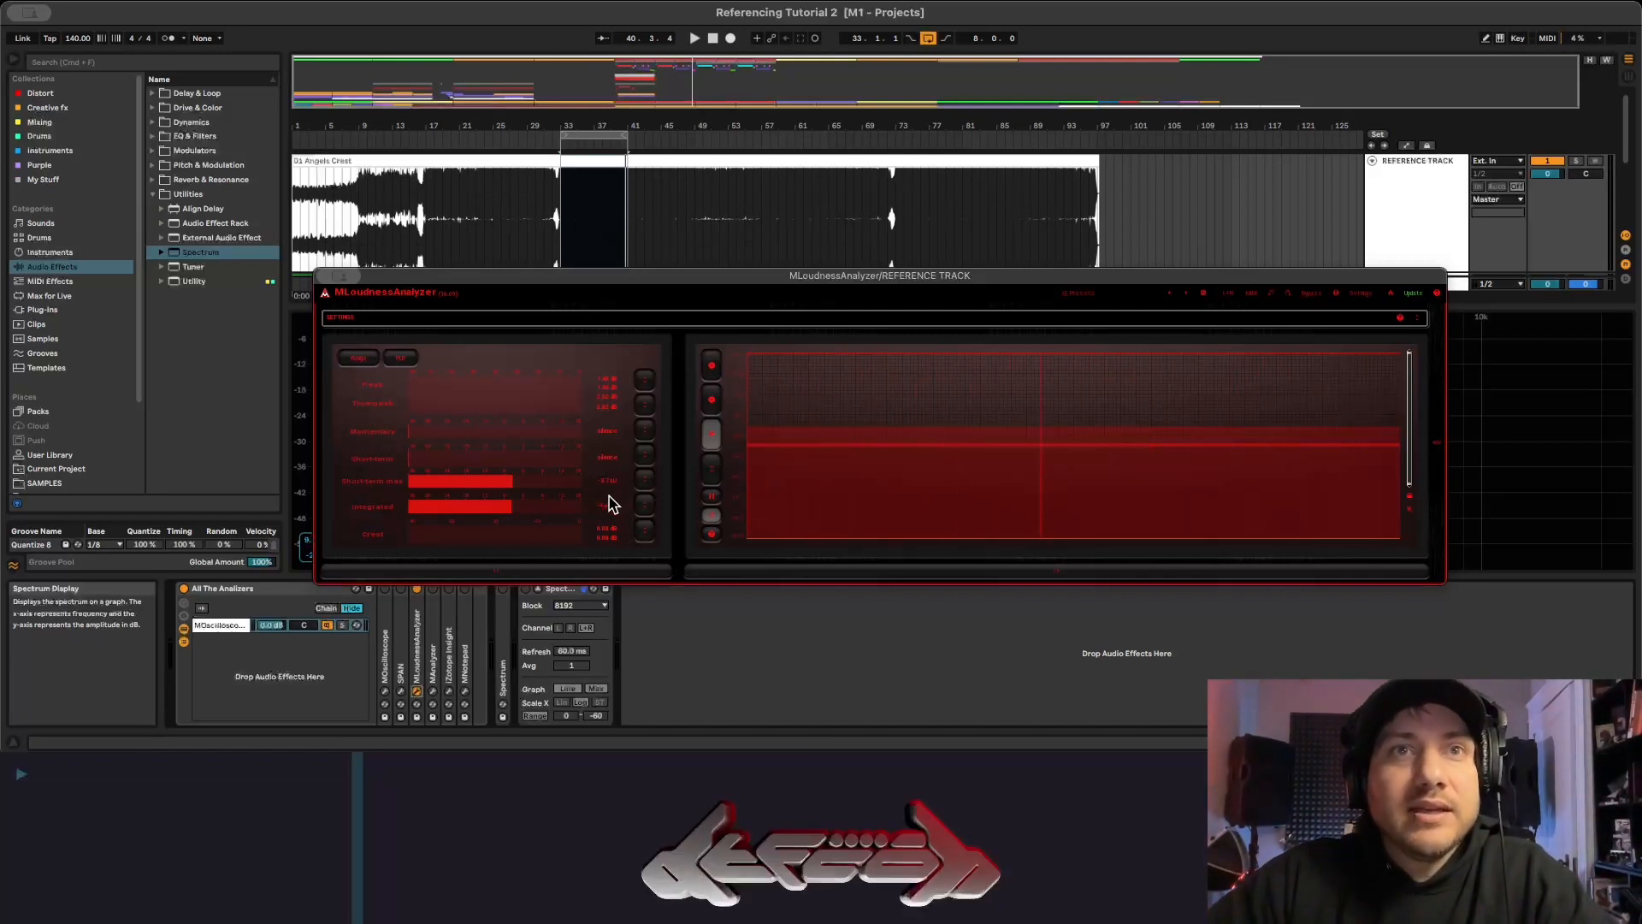
mouse_move(624, 274)
mouse_down()
mouse_move(640, 392)
mouse_move(612, 272)
mouse_up()
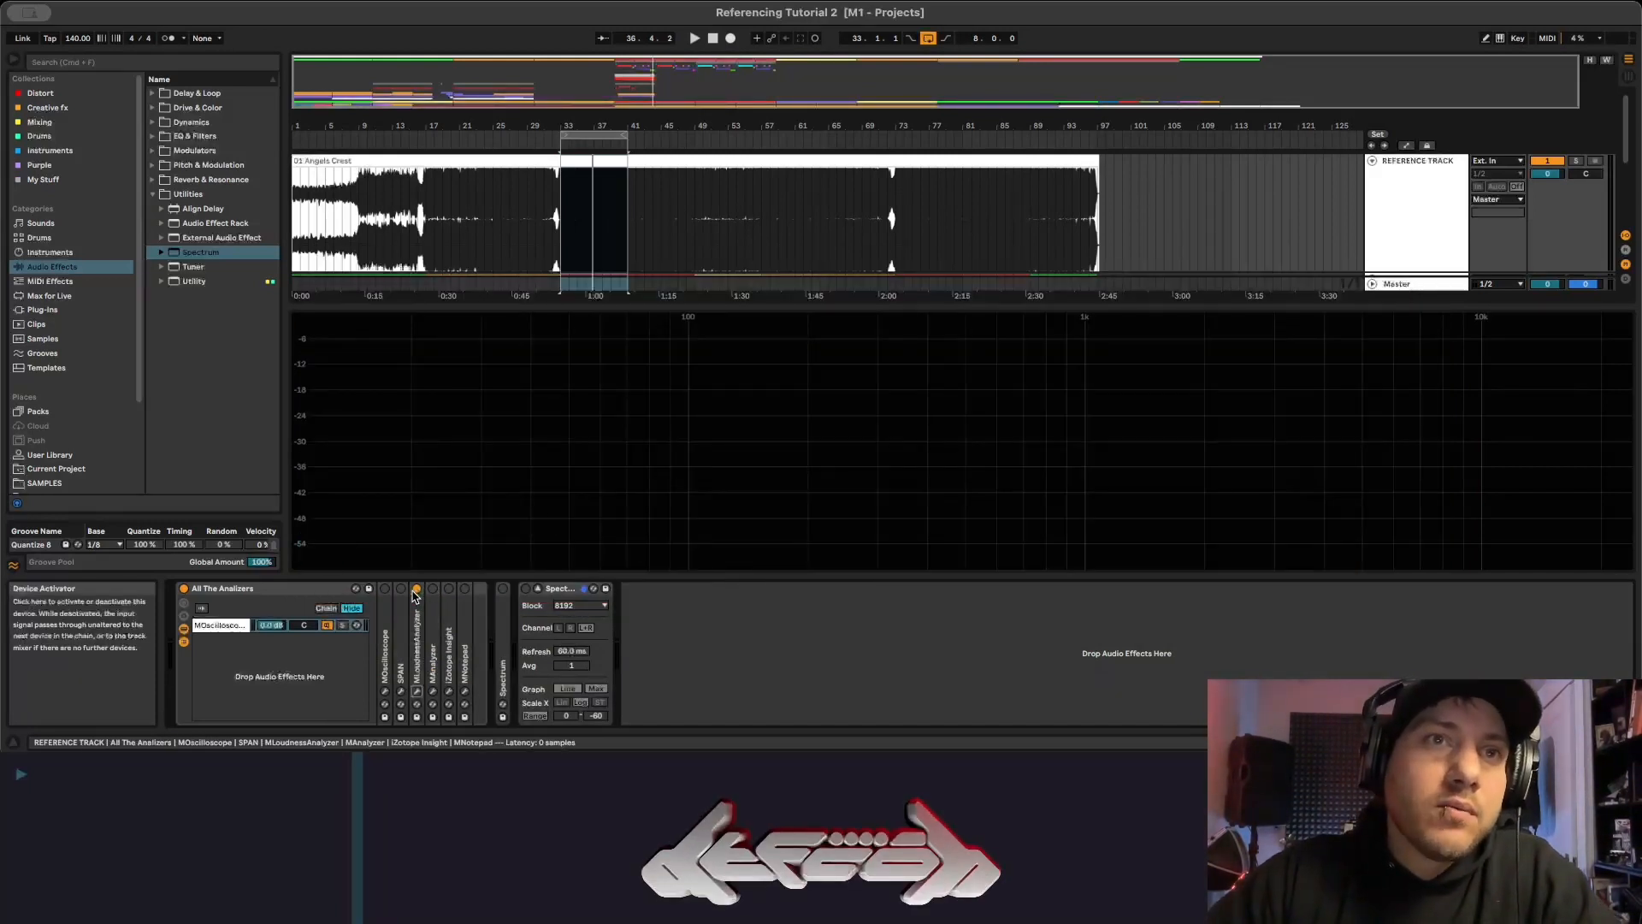
click(449, 693)
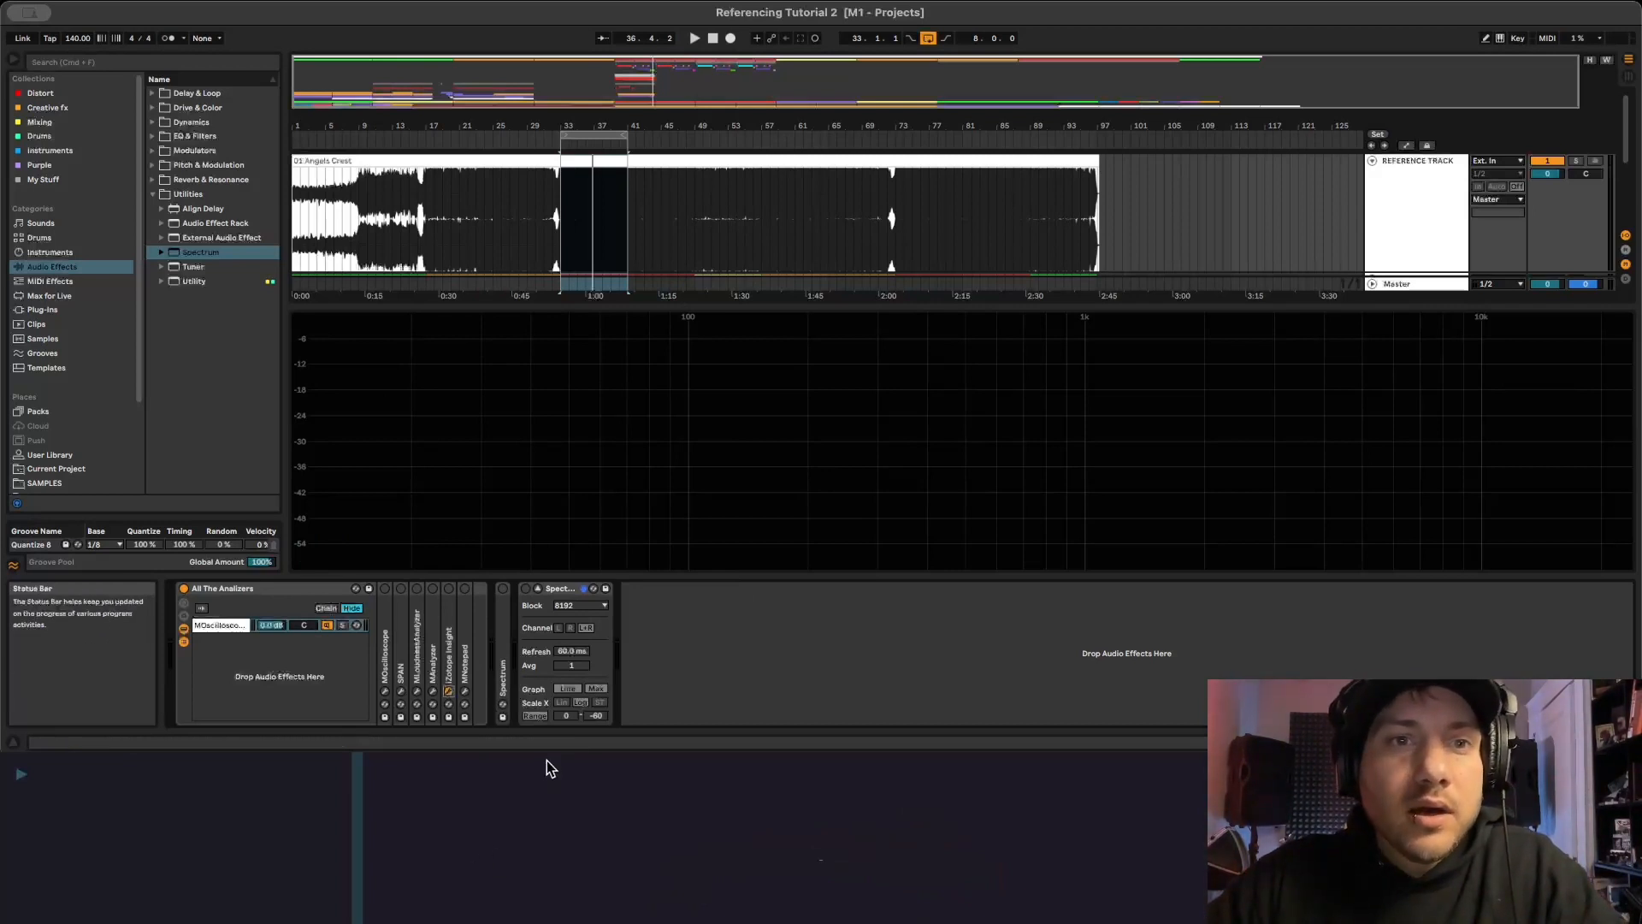
drag(663, 295, 745, 257)
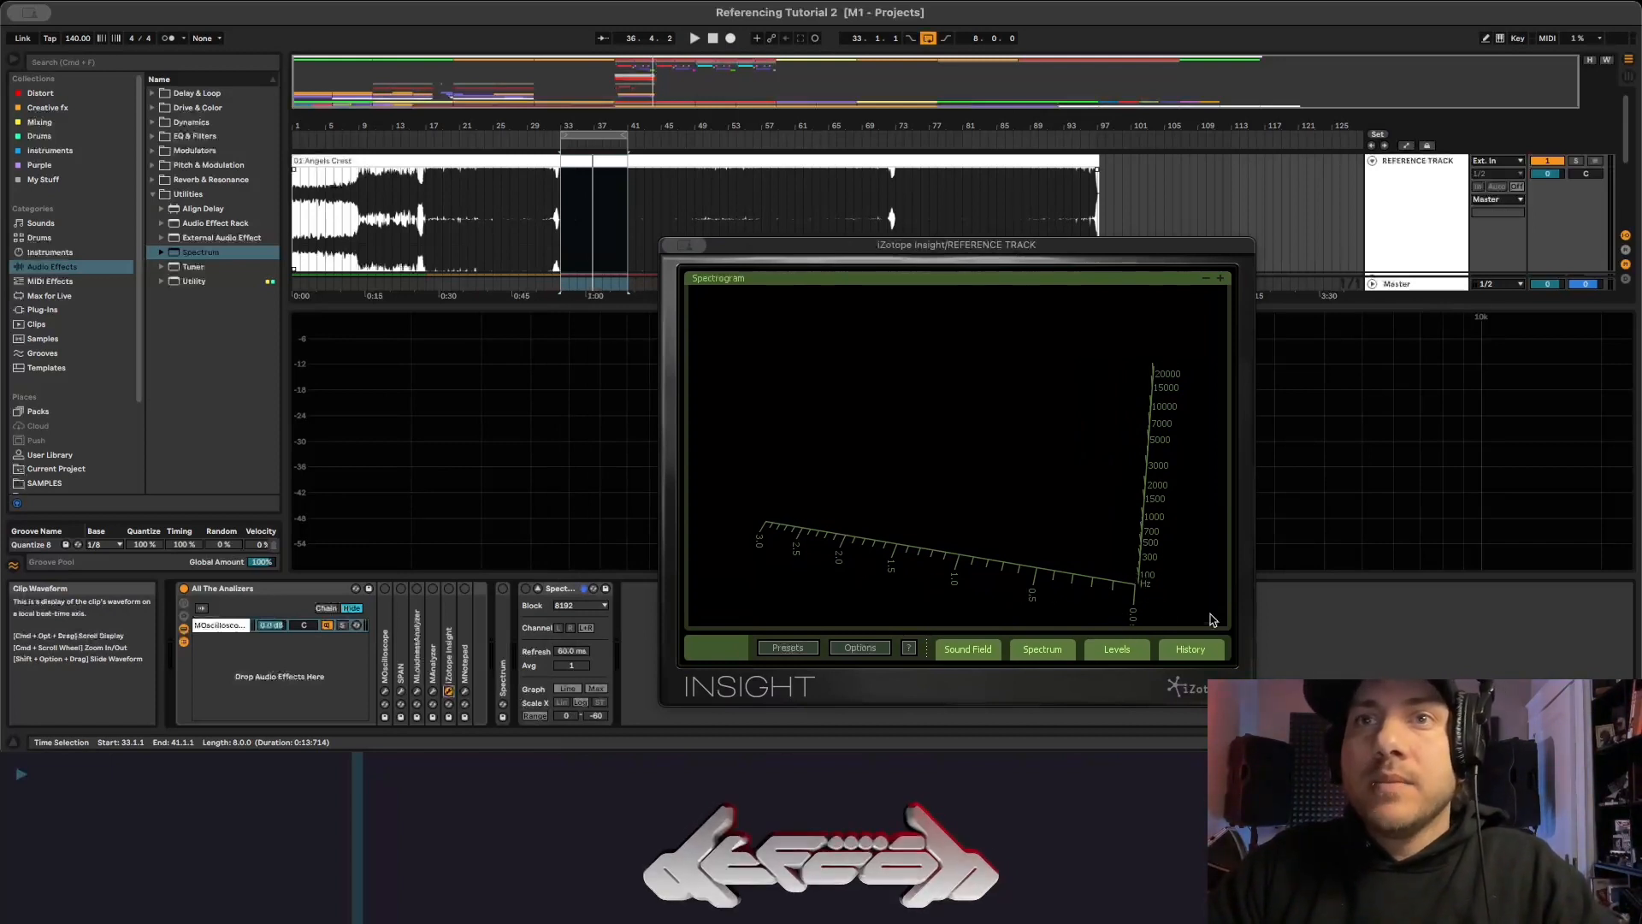
Switch on Insight, play the drop through it and enlarge the 3D spectrogram to inspect the frequencies over time.
key(space)
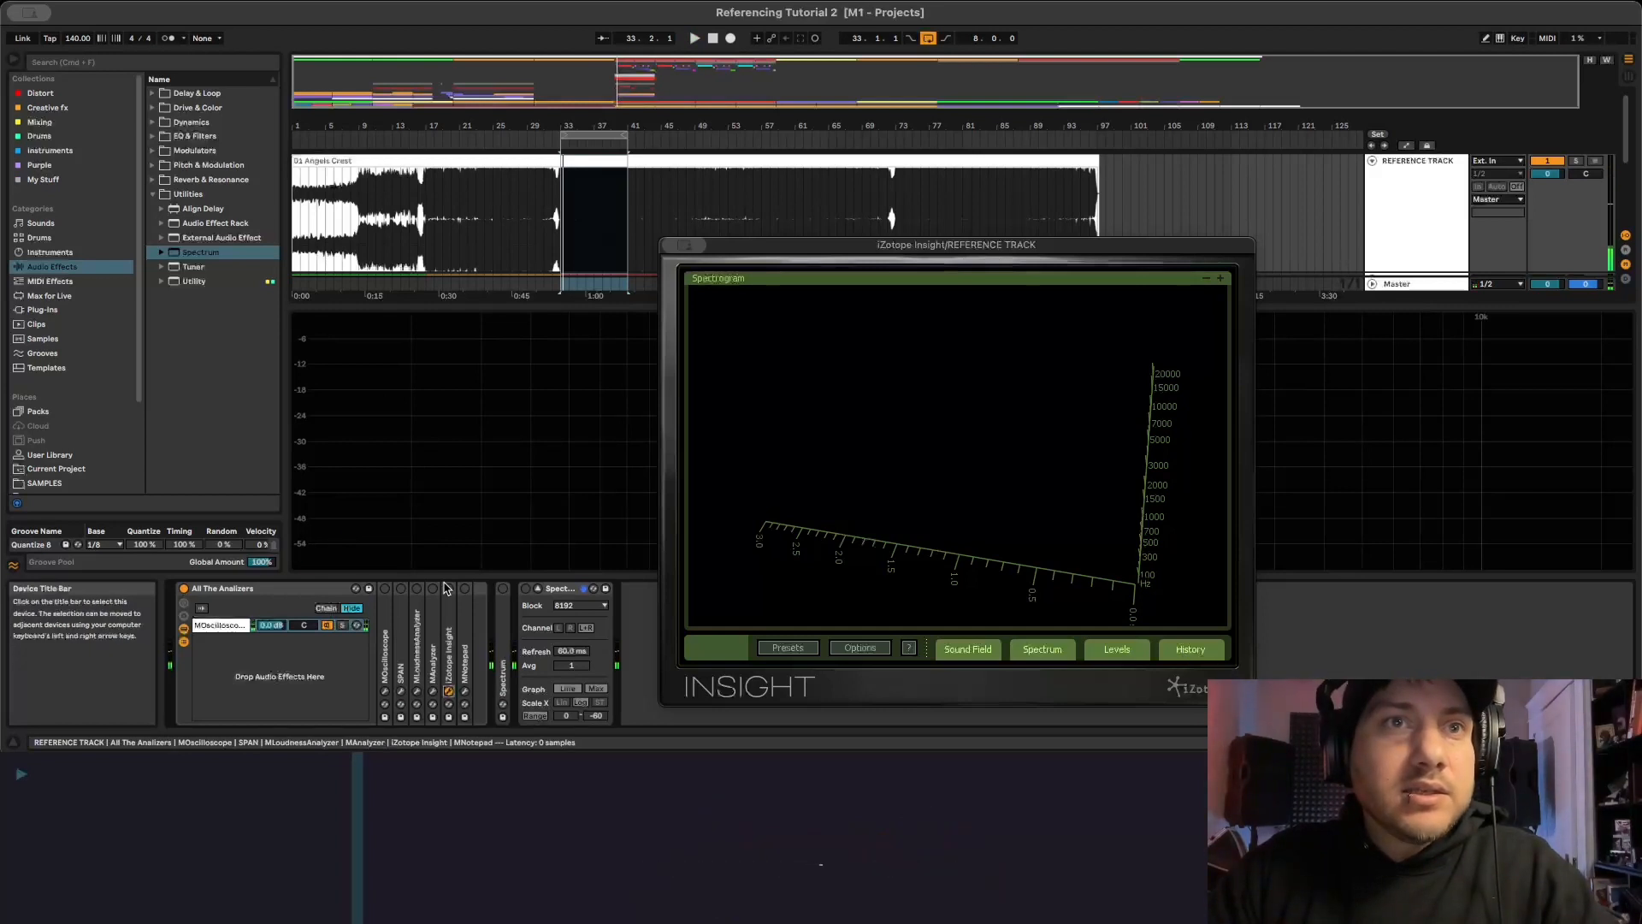
drag(1029, 246, 953, 261)
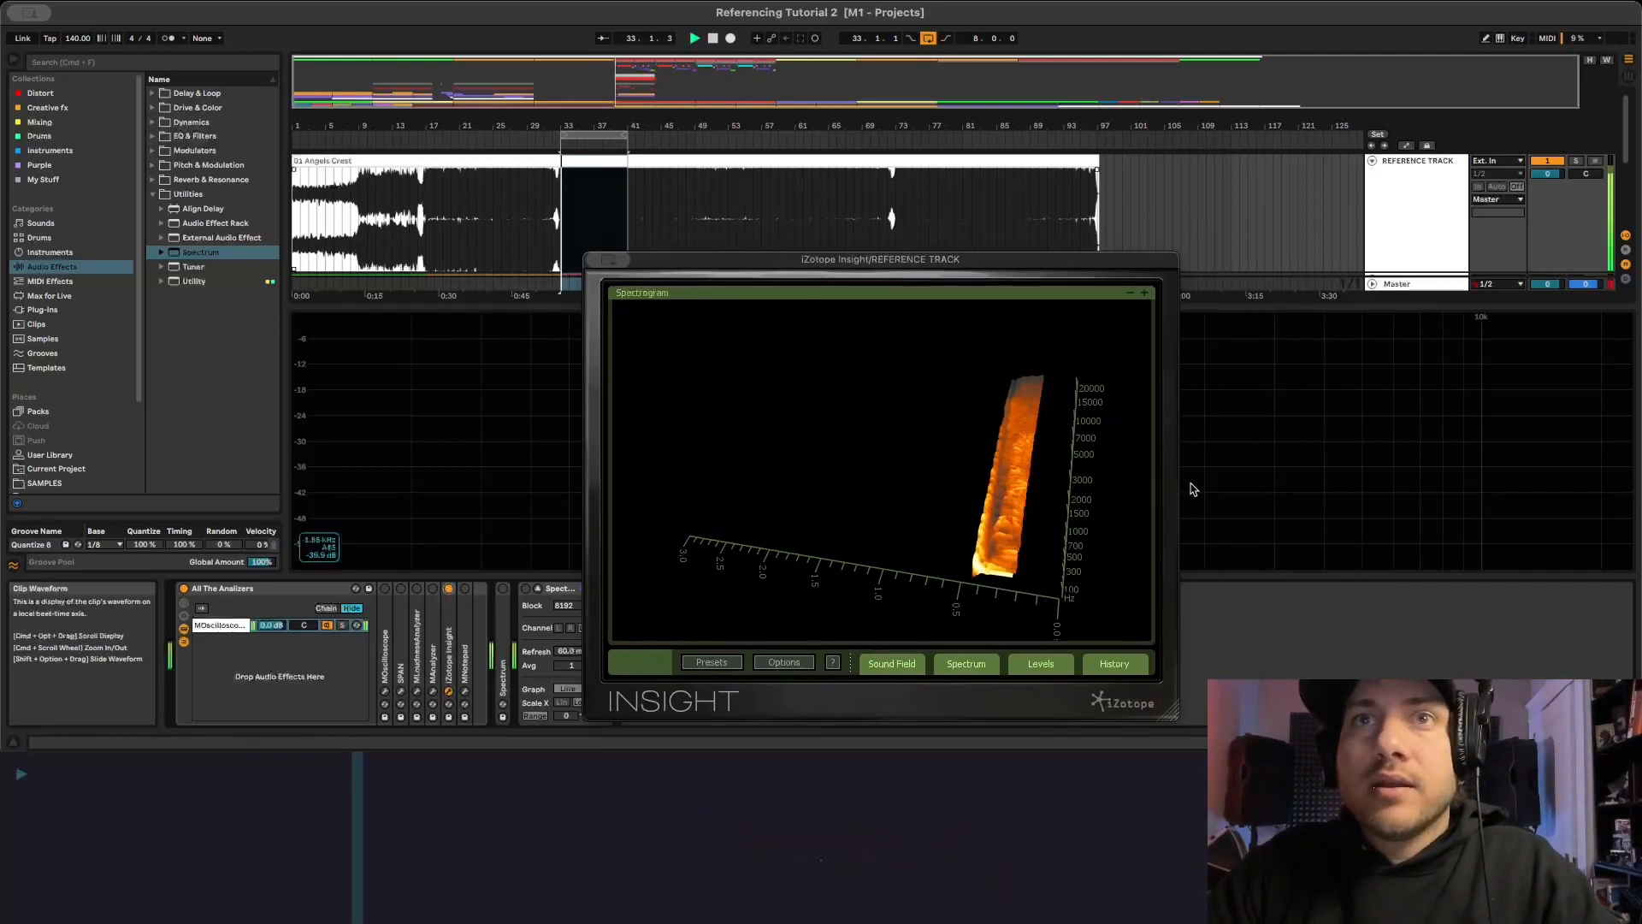
scroll(1006, 561, up, 5)
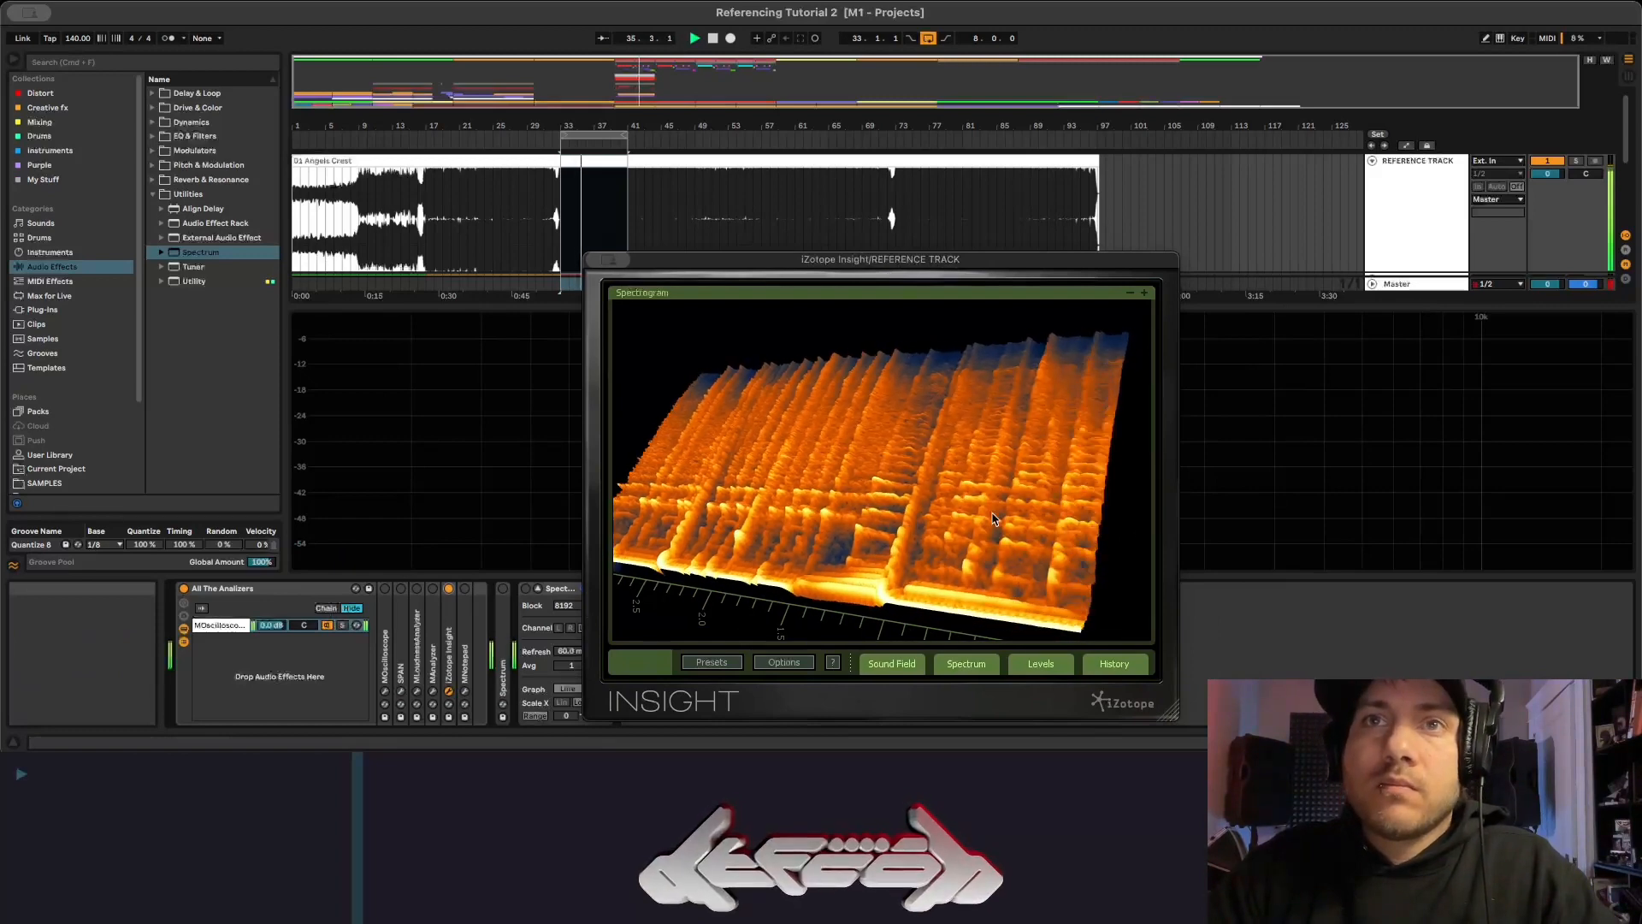
drag(891, 514, 1225, 517)
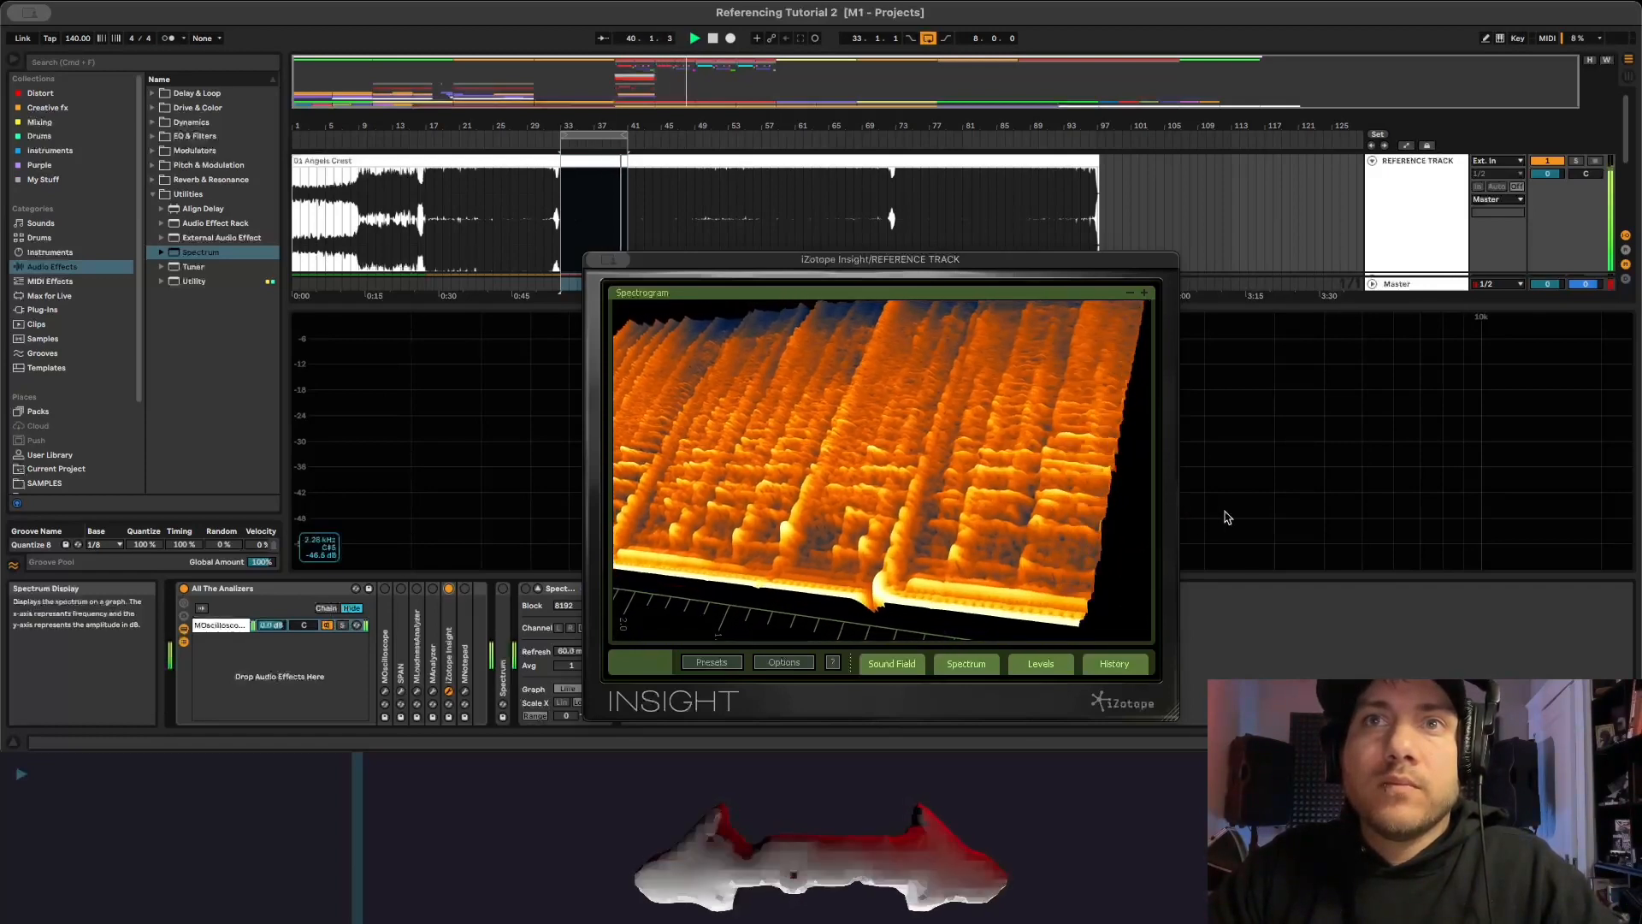
Shift the Insight window aside and replay the drop from its start to examine the spectrogram's highs and lows.
drag(849, 260, 891, 261)
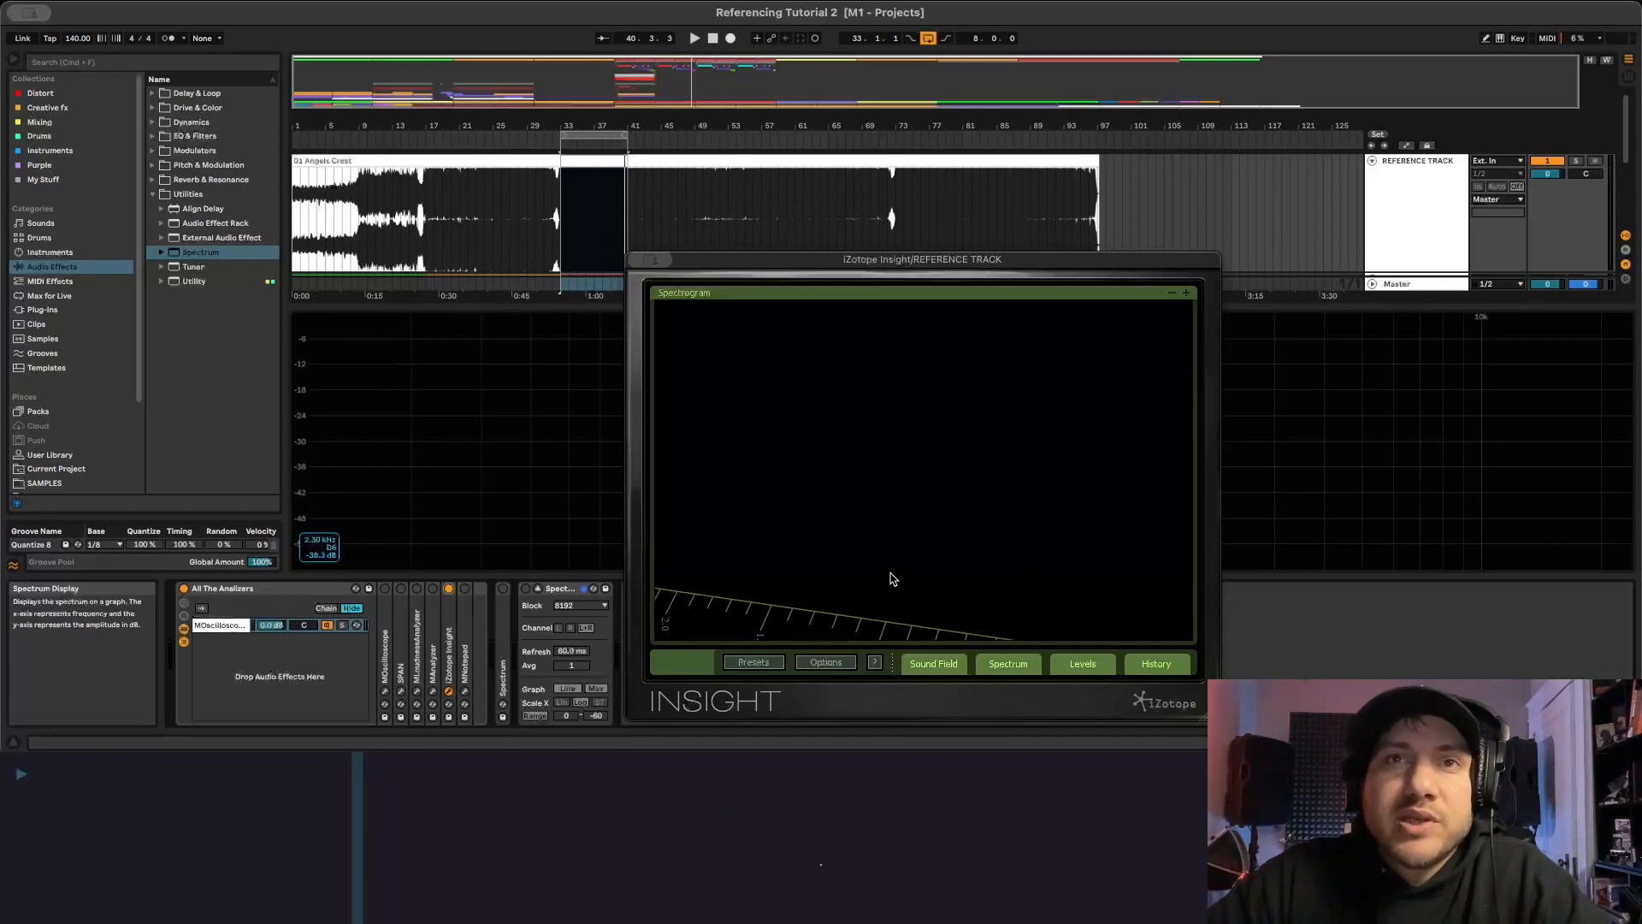
key(space)
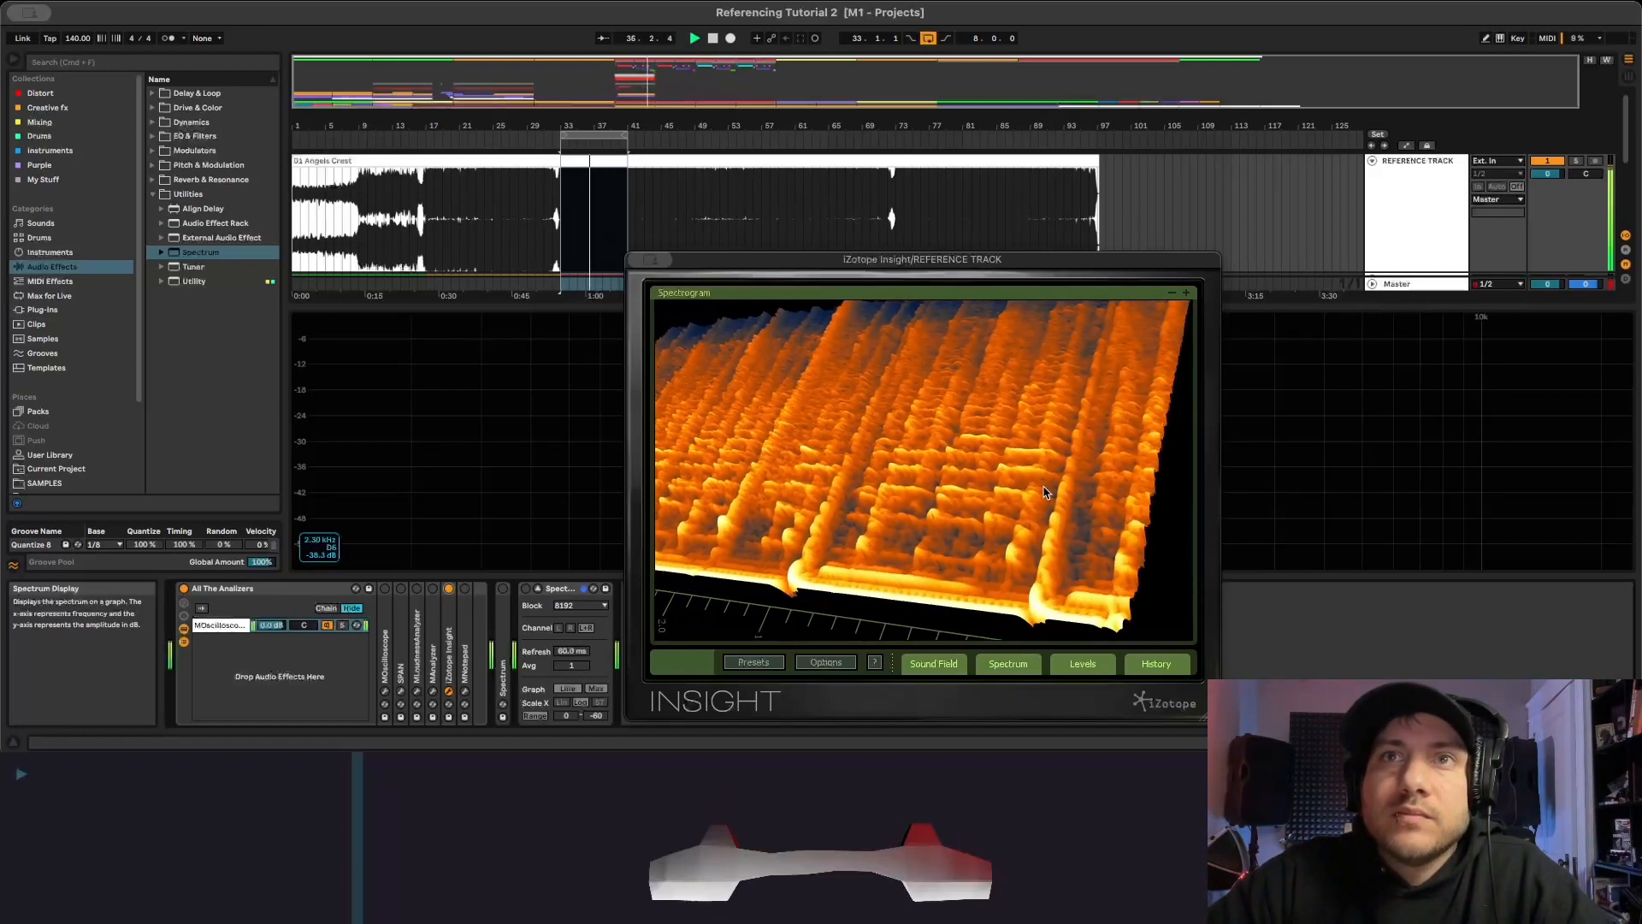
key(space)
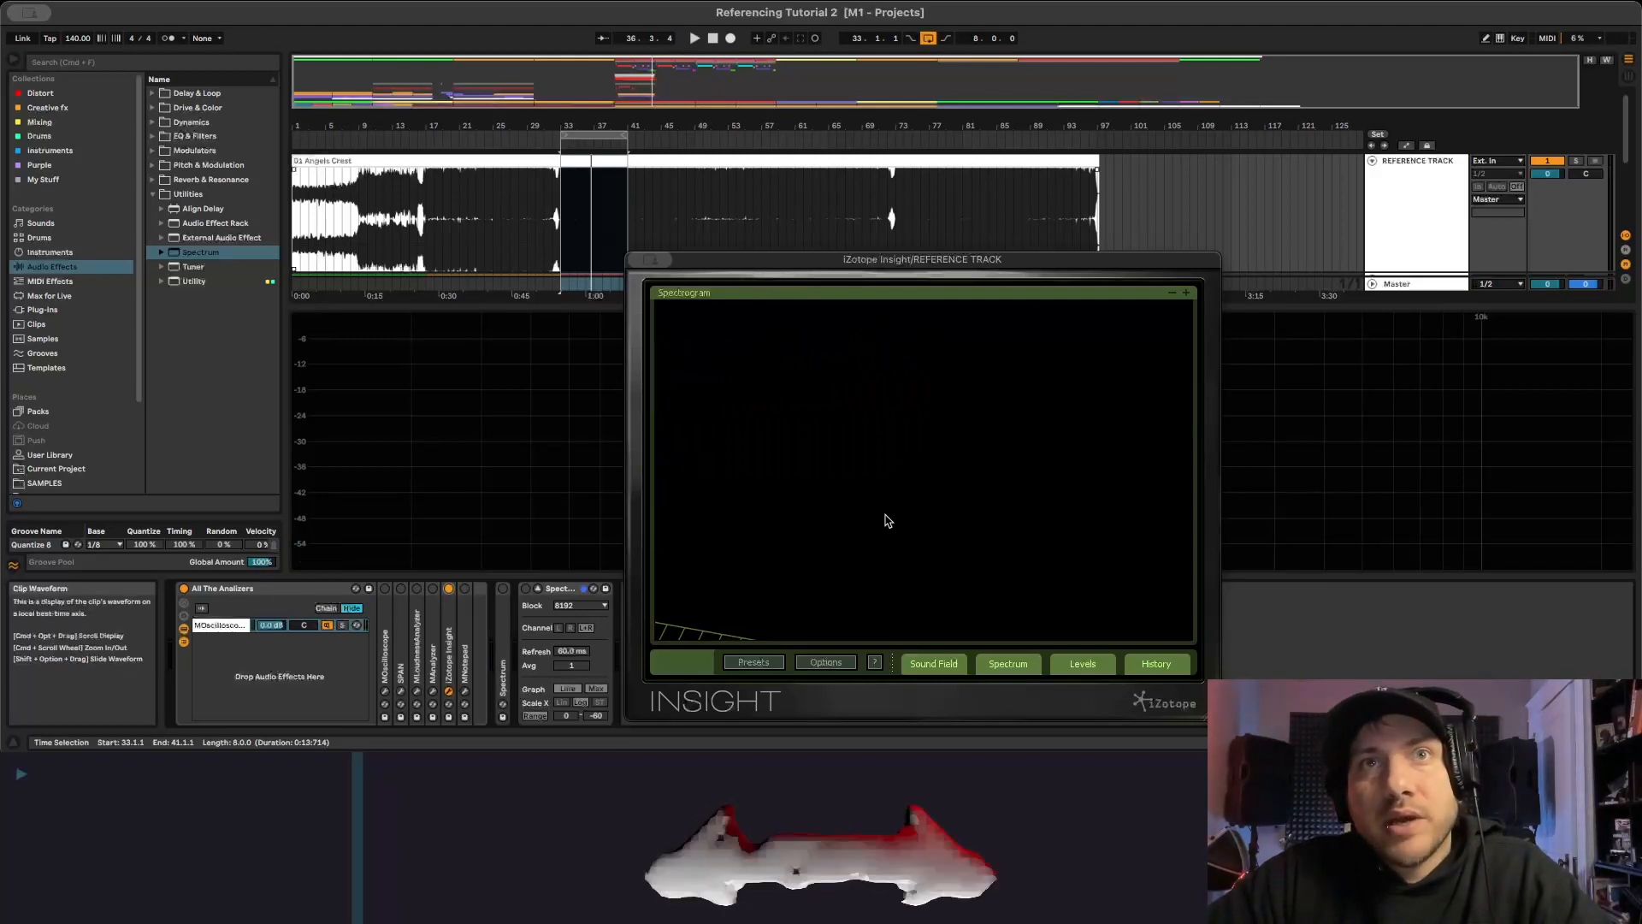
key(space)
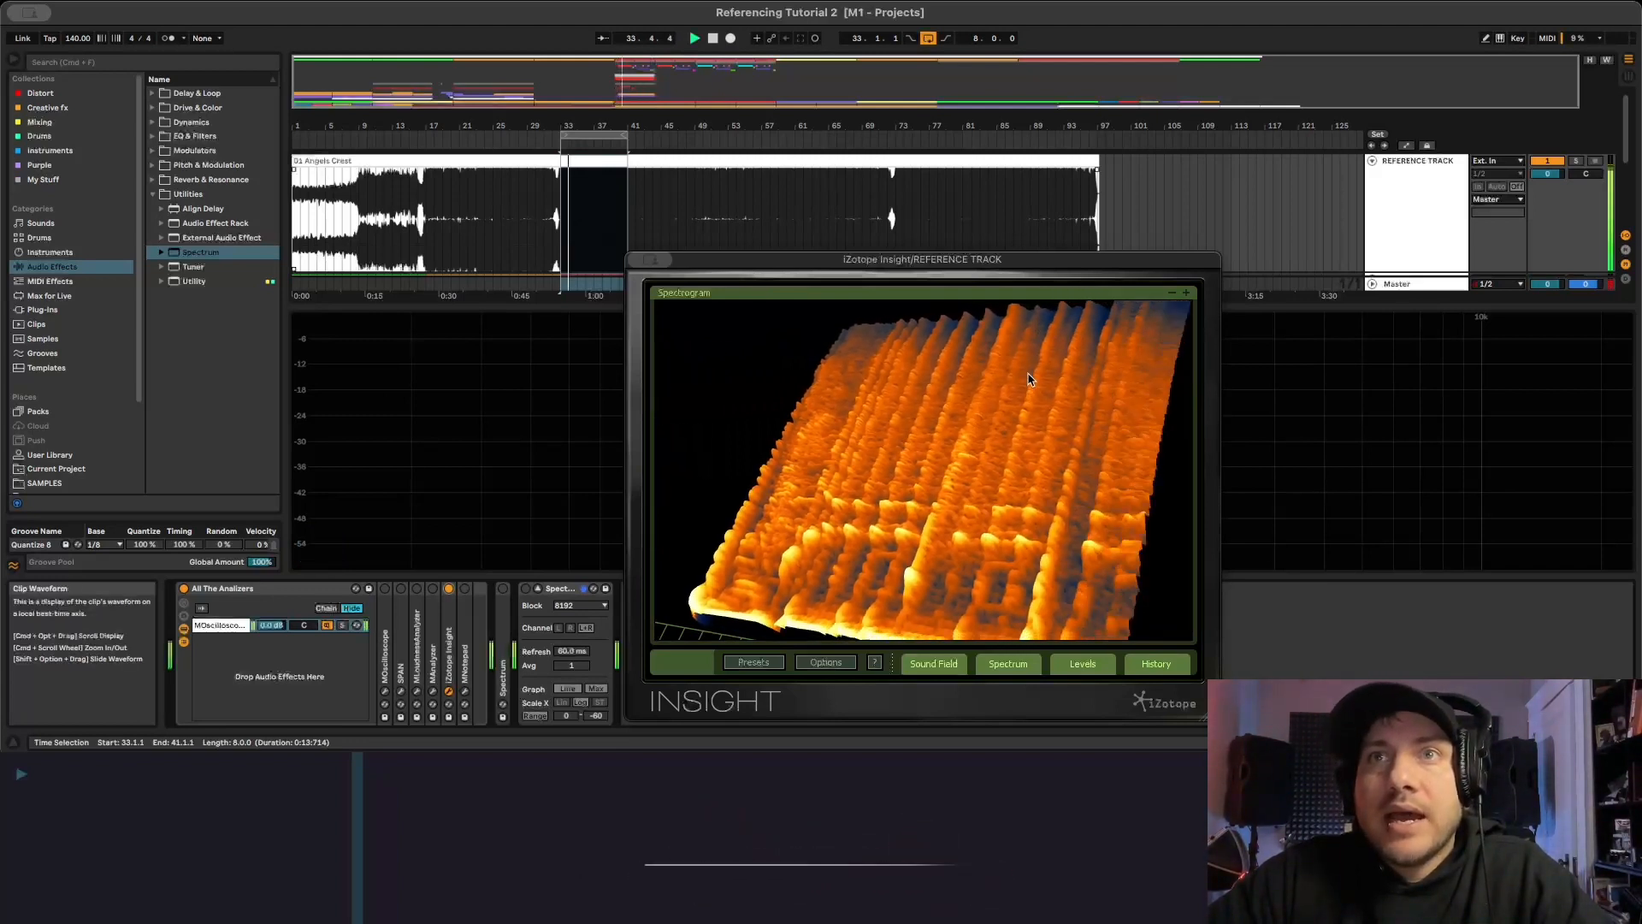